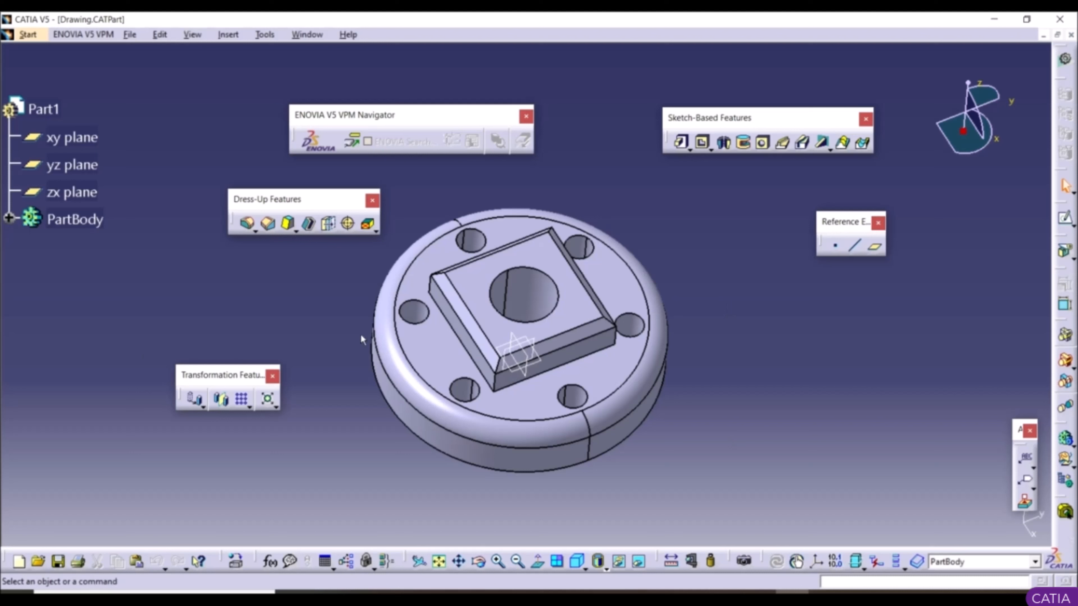
Step: Start a new drawing of the part in the Drafting workbench using the automatic front, top and left view layout
{"action": "left_click", "coordinate": [26, 34]}
{"action": "mouse_move", "coordinate": [89, 69]}
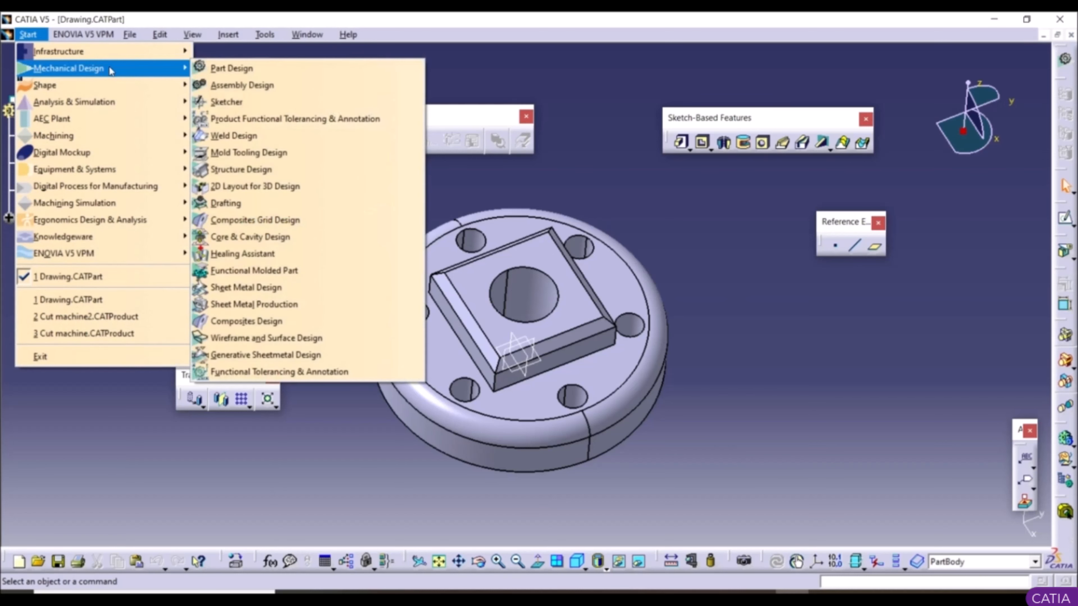
{"action": "left_click", "coordinate": [241, 204]}
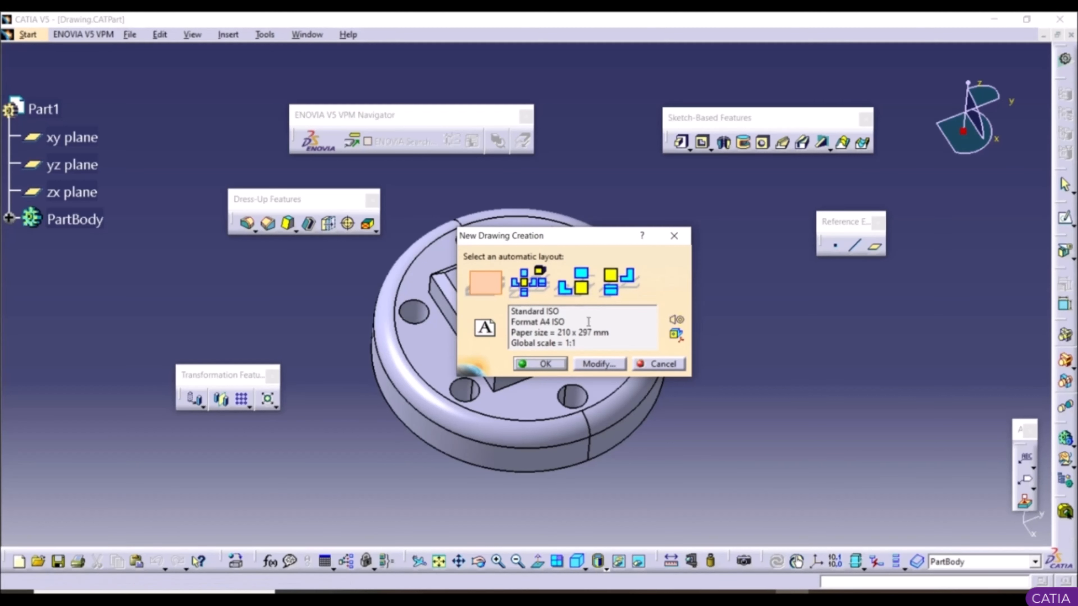
{"action": "left_click", "coordinate": [612, 279]}
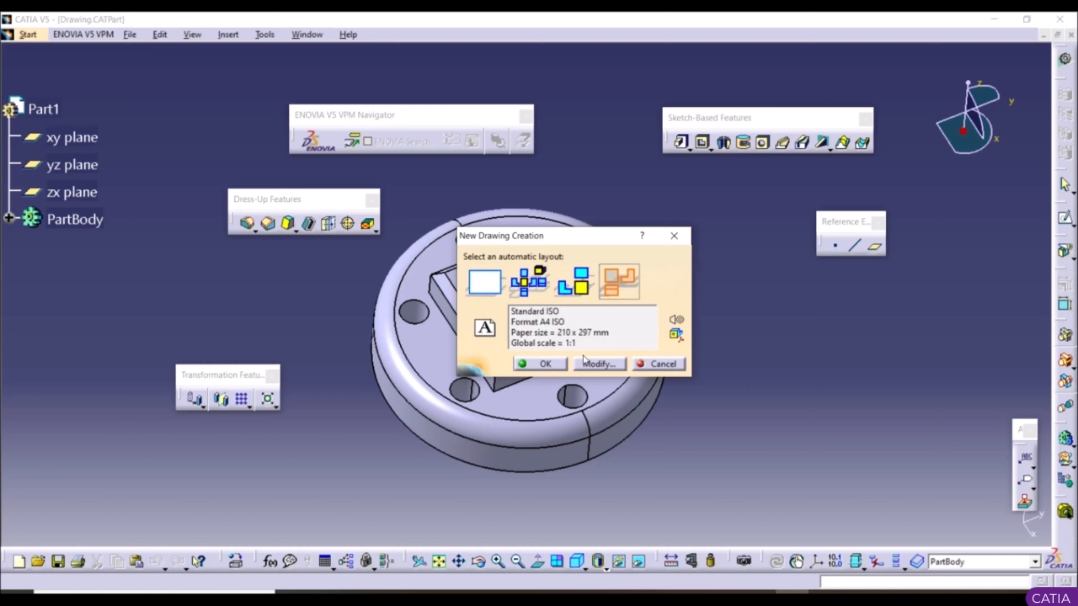
Step: Set the drawing to the ISO standard with the A0 ISO sheet style and create it
{"action": "left_click", "coordinate": [591, 362]}
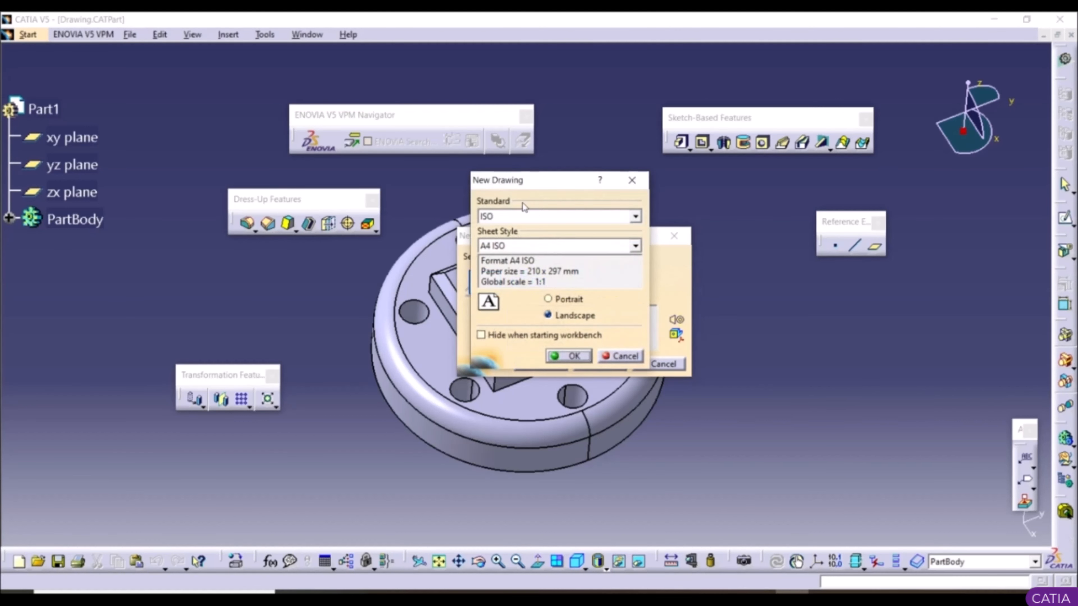
{"action": "left_click", "coordinate": [522, 214]}
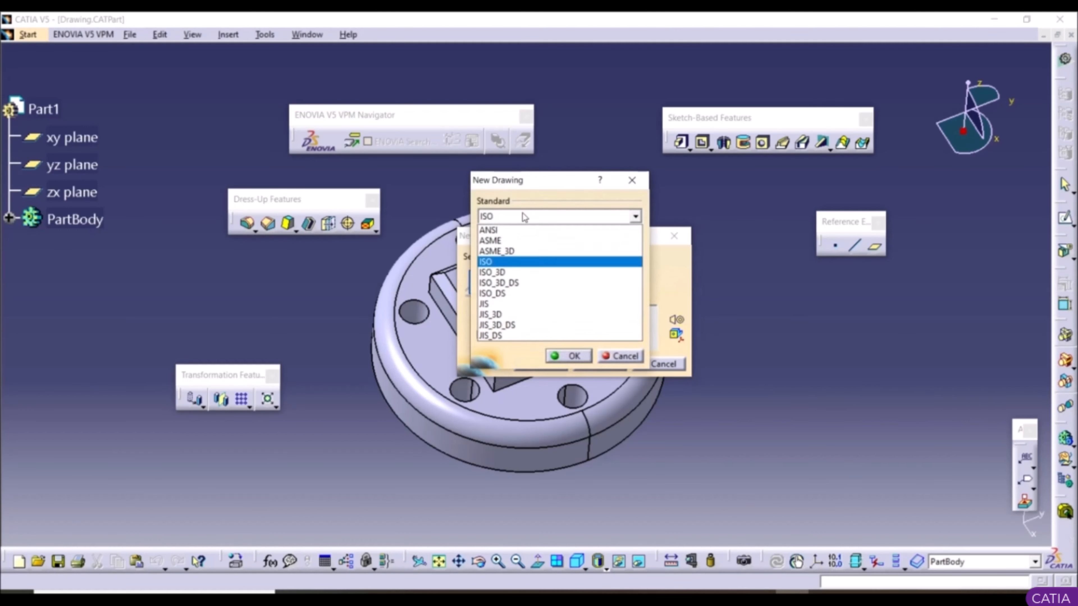
{"action": "left_click", "coordinate": [509, 262]}
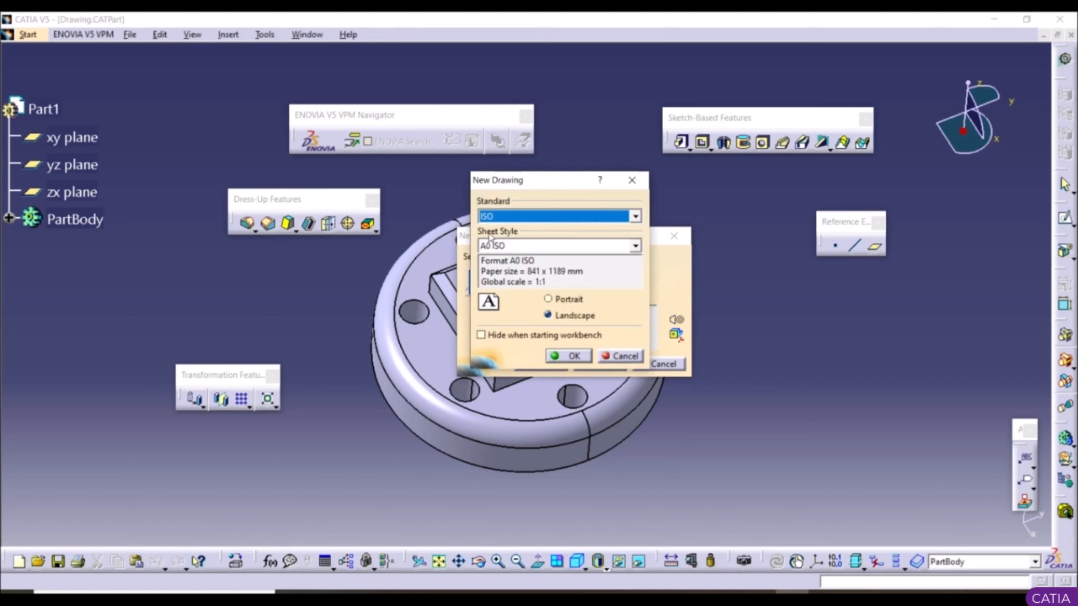
{"action": "left_click", "coordinate": [522, 247]}
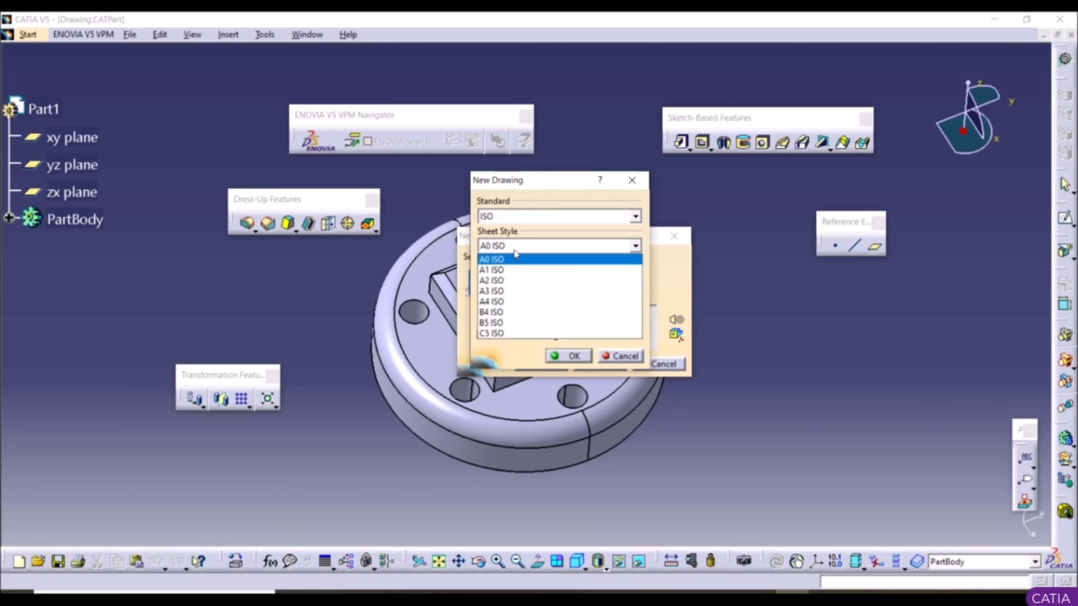
{"action": "left_click", "coordinate": [519, 260]}
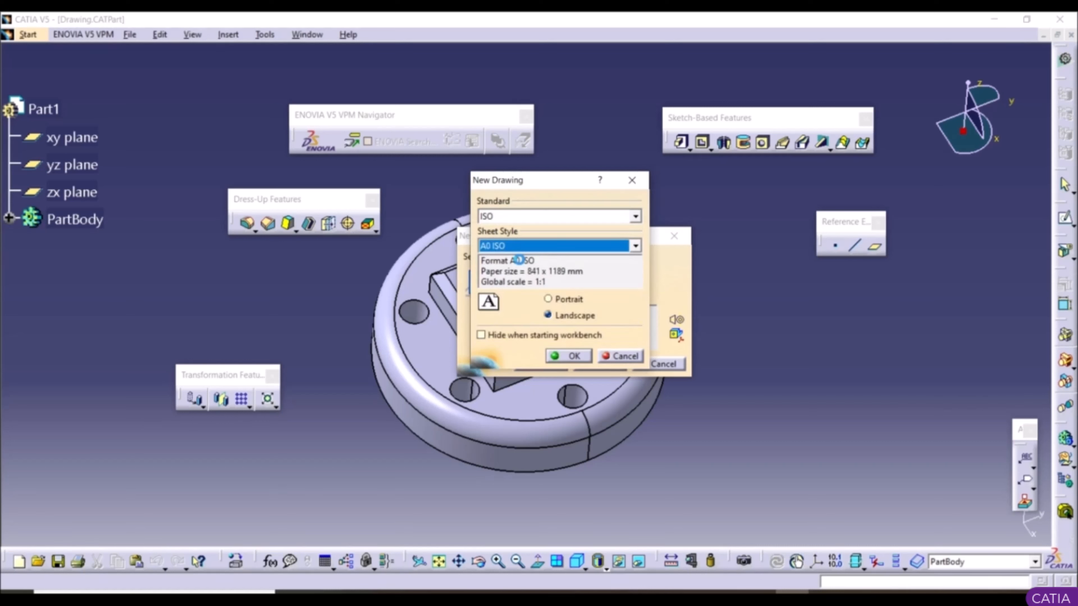
{"action": "left_click", "coordinate": [517, 282]}
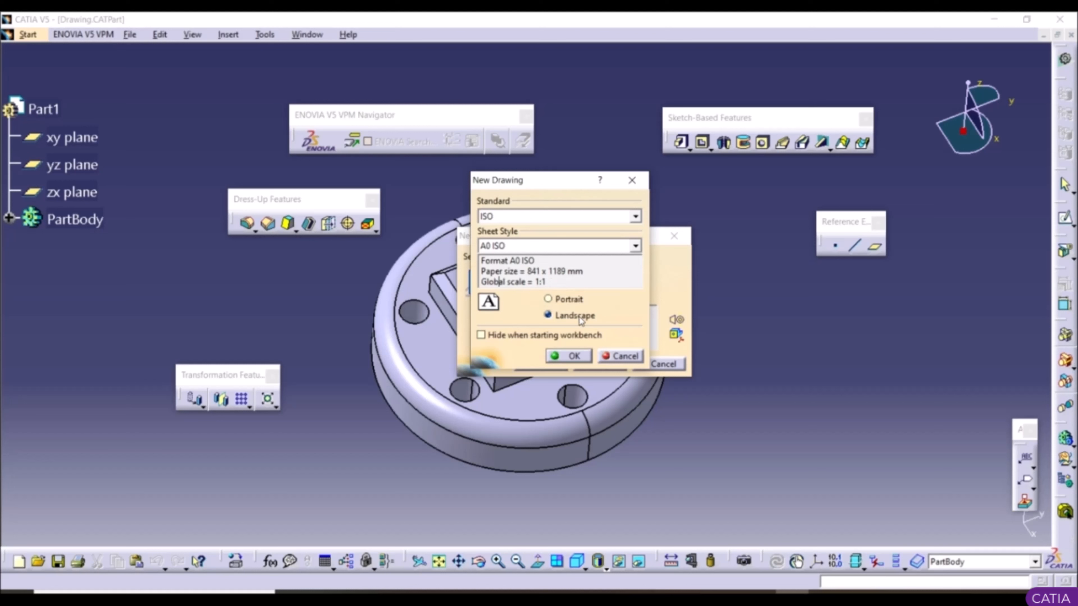
{"action": "left_click", "coordinate": [576, 357]}
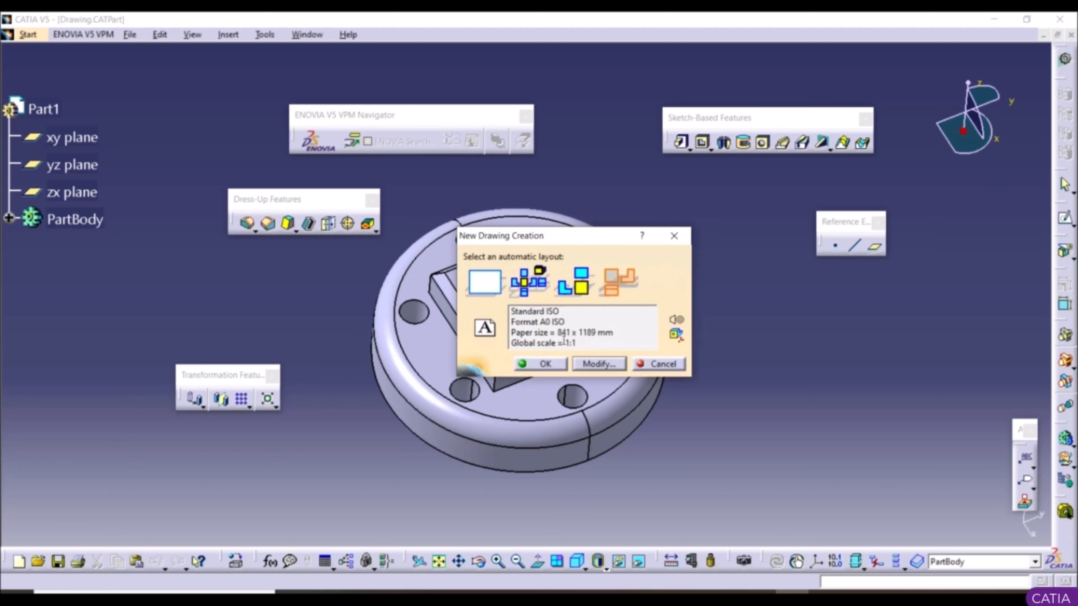
{"action": "left_click", "coordinate": [549, 364]}
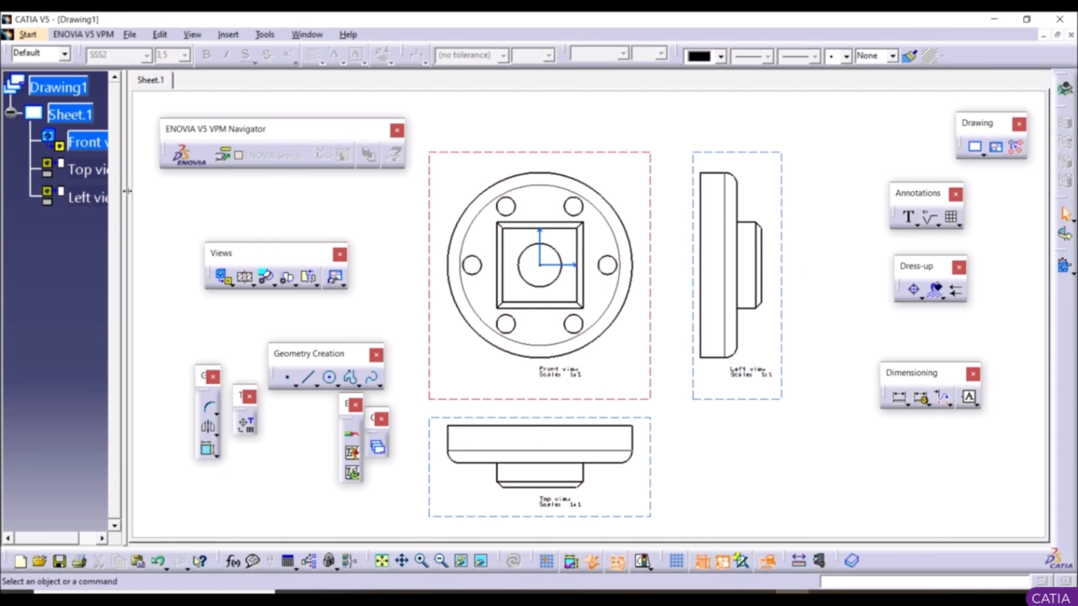
Step: Widen the specification tree so the full view names fit
{"action": "left_click_drag", "start_coordinate": [127, 191], "coordinate": [189, 192]}
{"action": "left_click", "coordinate": [45, 87]}
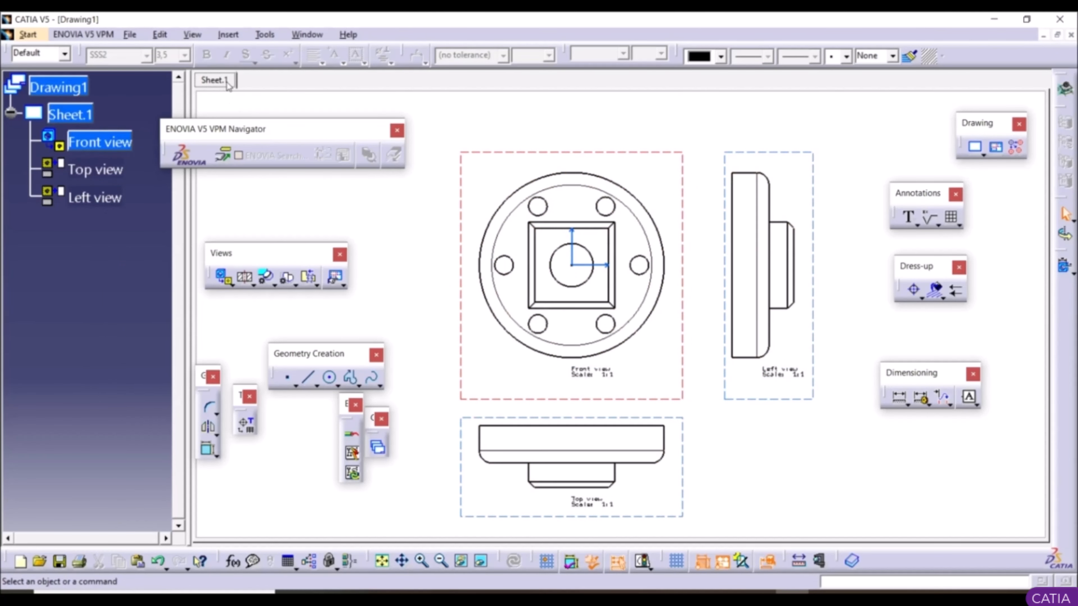
{"action": "left_click", "coordinate": [109, 153]}
Step: Move the front view with its projected views to the upper-left area of the sheet
{"action": "mouse_move", "coordinate": [641, 217]}
{"action": "middle_mouse_down", "text": "ctrl"}
{"action": "mouse_move", "coordinate": [705, 353]}
{"action": "mouse_move", "coordinate": [702, 340]}
{"action": "middle_mouse_up", "text": "ctrl"}
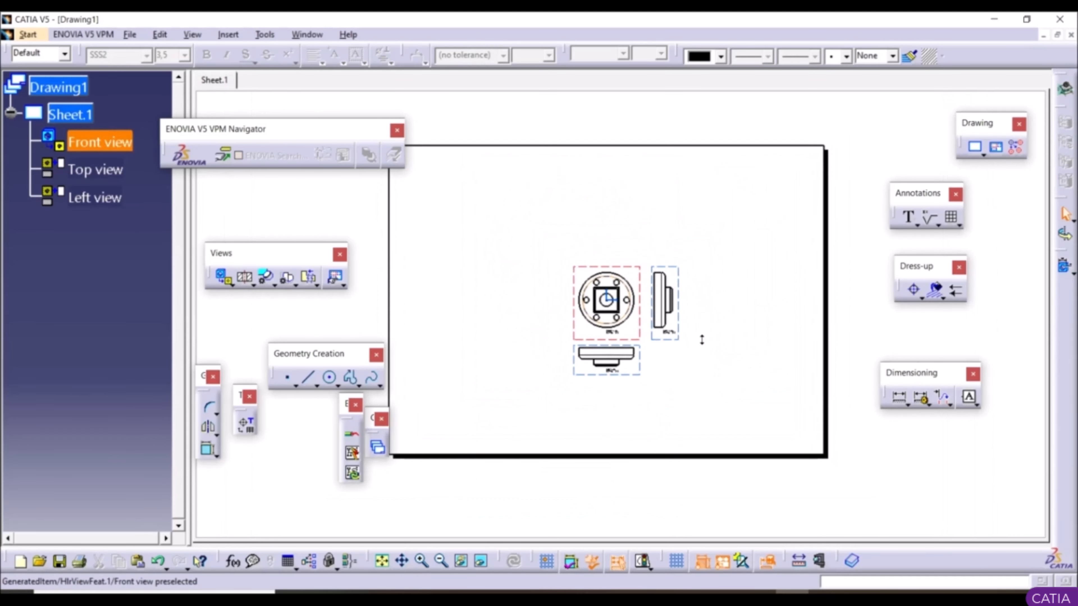
{"action": "middle_click_drag", "start_coordinate": [710, 195], "coordinate": [738, 227]}
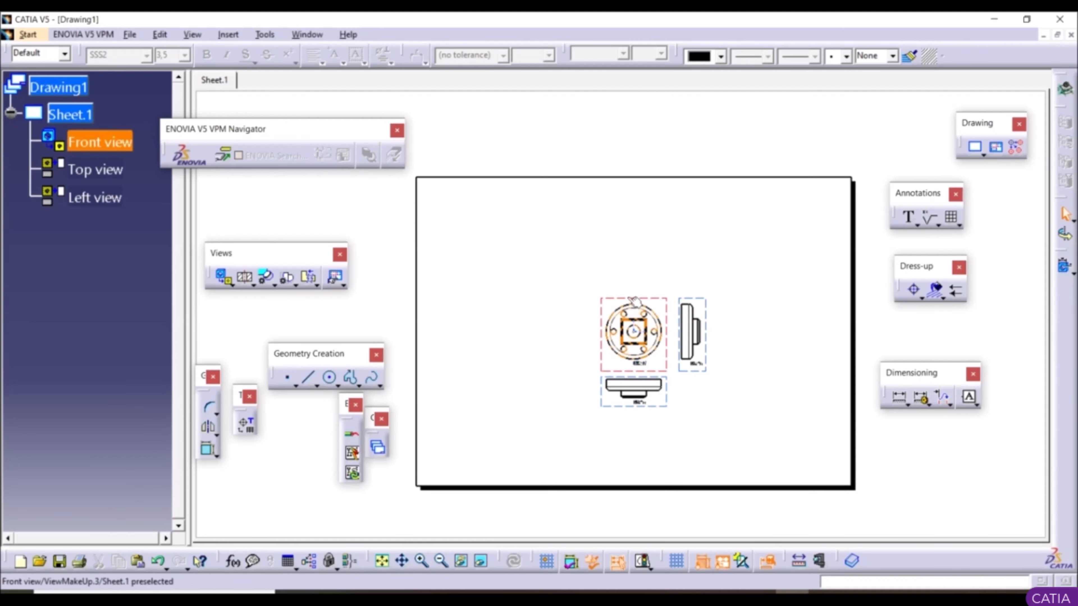
{"action": "left_click_drag", "start_coordinate": [634, 302], "coordinate": [482, 213]}
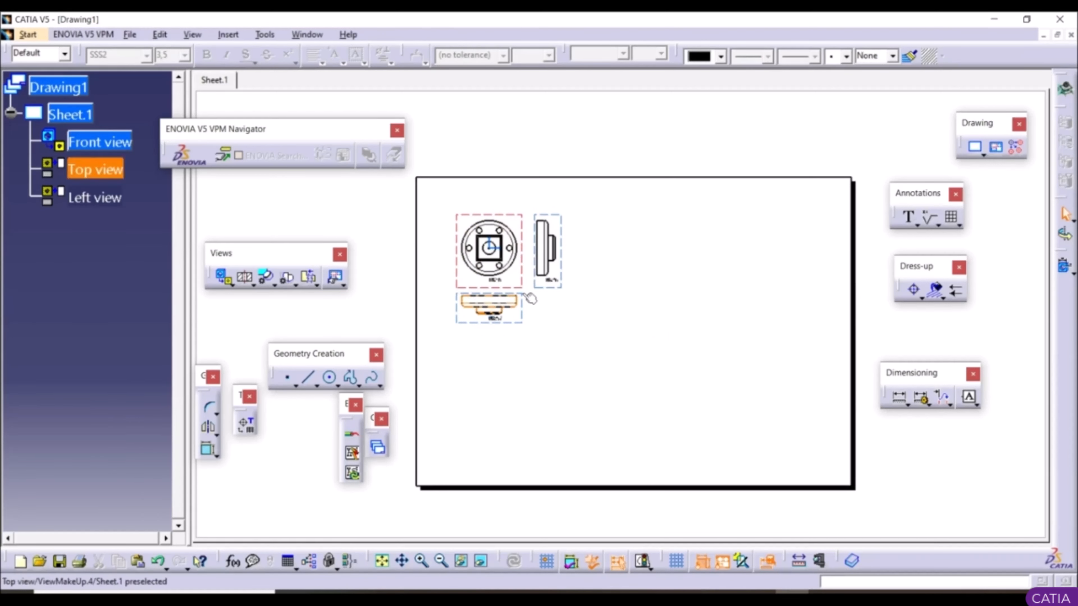
Step: Activate the top view, followed by the left view, and clear the selection
{"action": "left_click", "coordinate": [518, 327]}
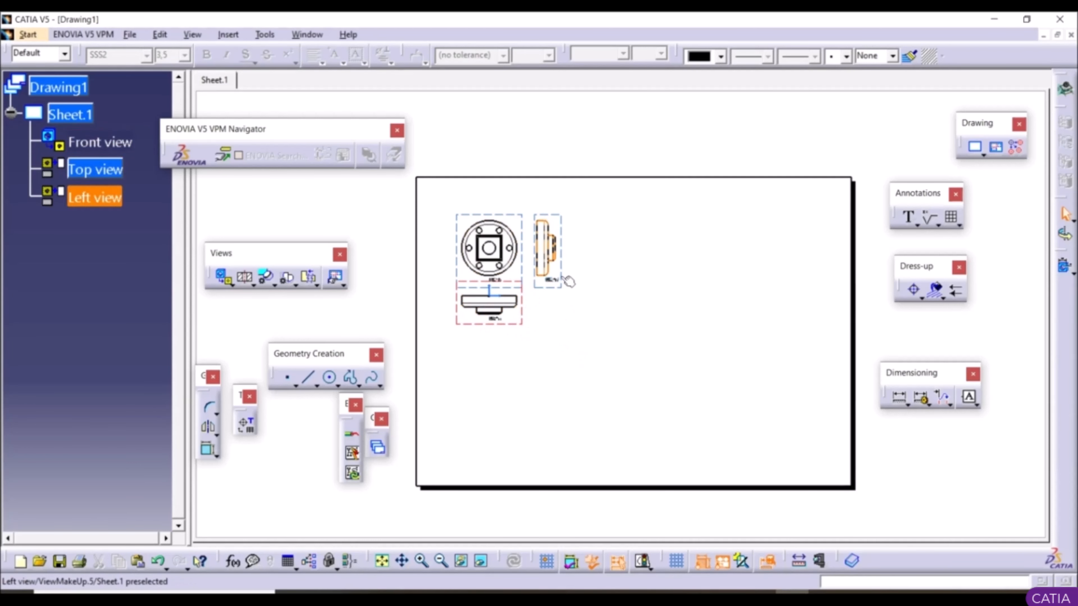
{"action": "left_click", "coordinate": [568, 249]}
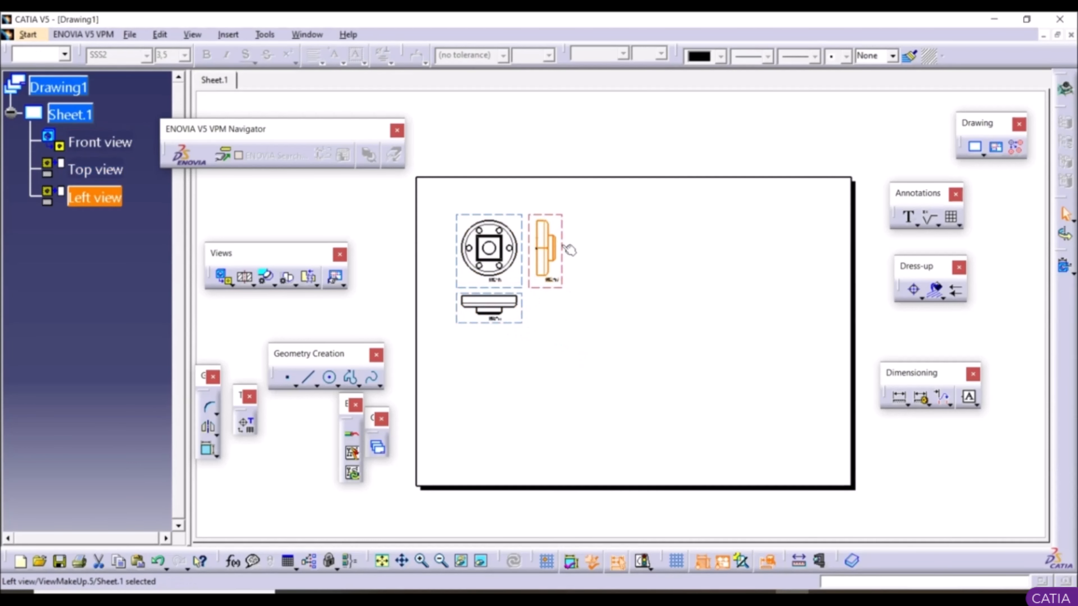
{"action": "left_click", "coordinate": [600, 325]}
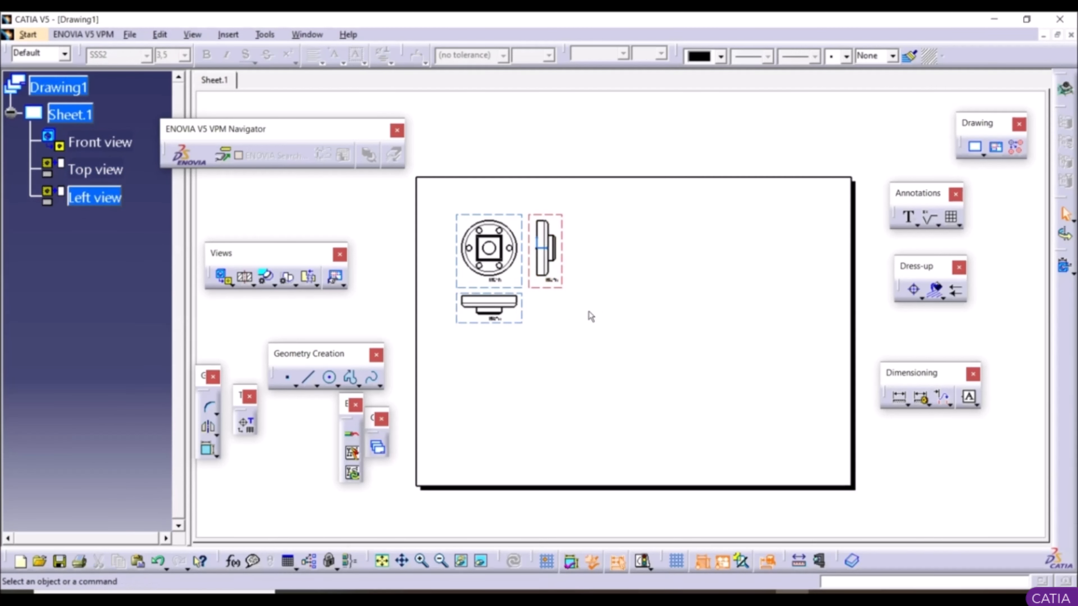
Step: Set the left view's scale to 2:1 in its properties
{"action": "mouse_move", "coordinate": [550, 291]}
{"action": "middle_mouse_down", "text": "ctrl"}
{"action": "mouse_move", "coordinate": [553, 238]}
{"action": "mouse_move", "coordinate": [729, 322]}
{"action": "mouse_move", "coordinate": [722, 274]}
{"action": "middle_mouse_up", "text": "ctrl"}
{"action": "mouse_move", "coordinate": [686, 358]}
{"action": "middle_mouse_down", "text": "ctrl"}
{"action": "mouse_move", "coordinate": [630, 344]}
{"action": "mouse_move", "coordinate": [650, 397]}
{"action": "mouse_move", "coordinate": [668, 371]}
{"action": "mouse_move", "coordinate": [661, 353]}
{"action": "middle_mouse_up", "text": "ctrl"}
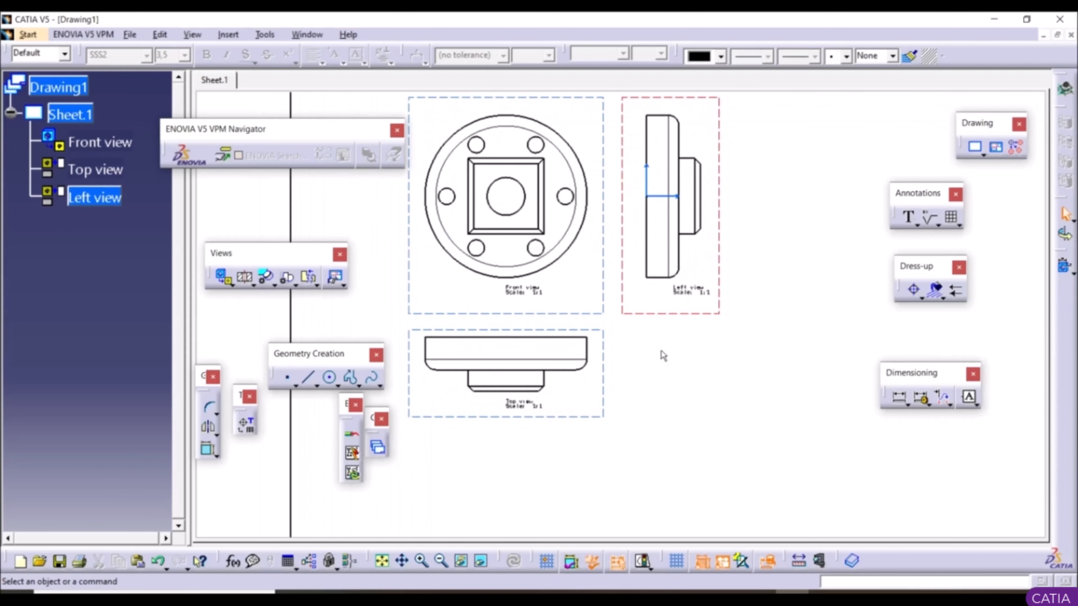
{"action": "right_click", "coordinate": [717, 317]}
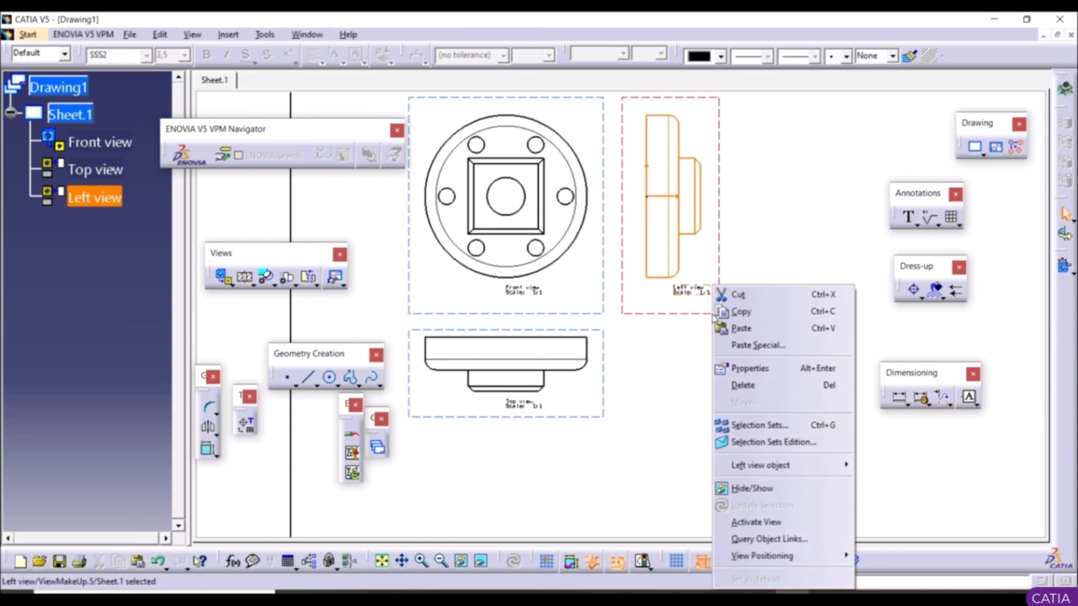
{"action": "left_click", "coordinate": [740, 368]}
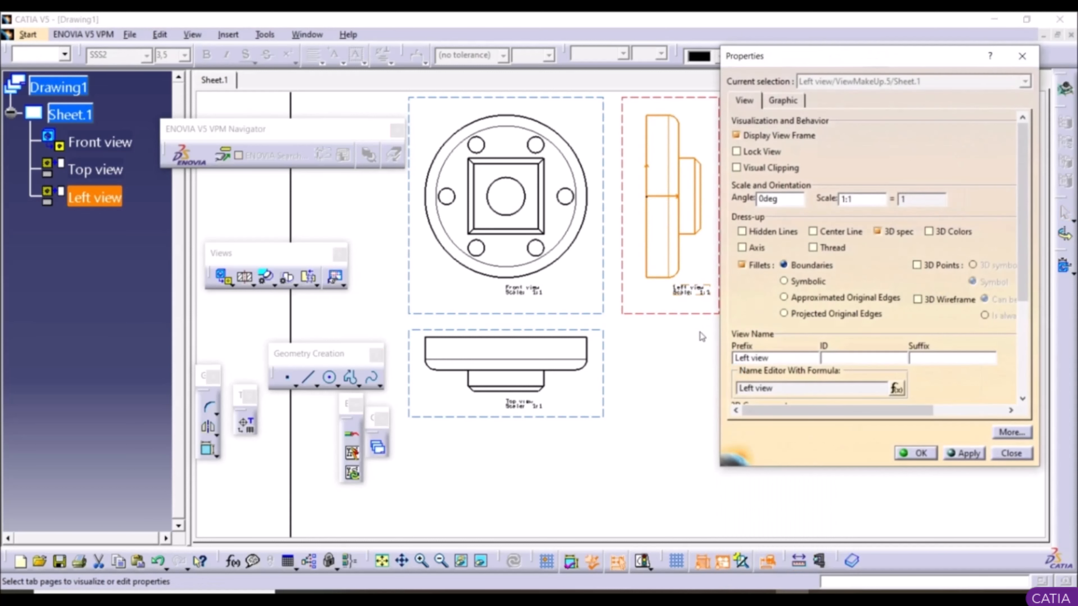
{"action": "left_click", "coordinate": [883, 197]}
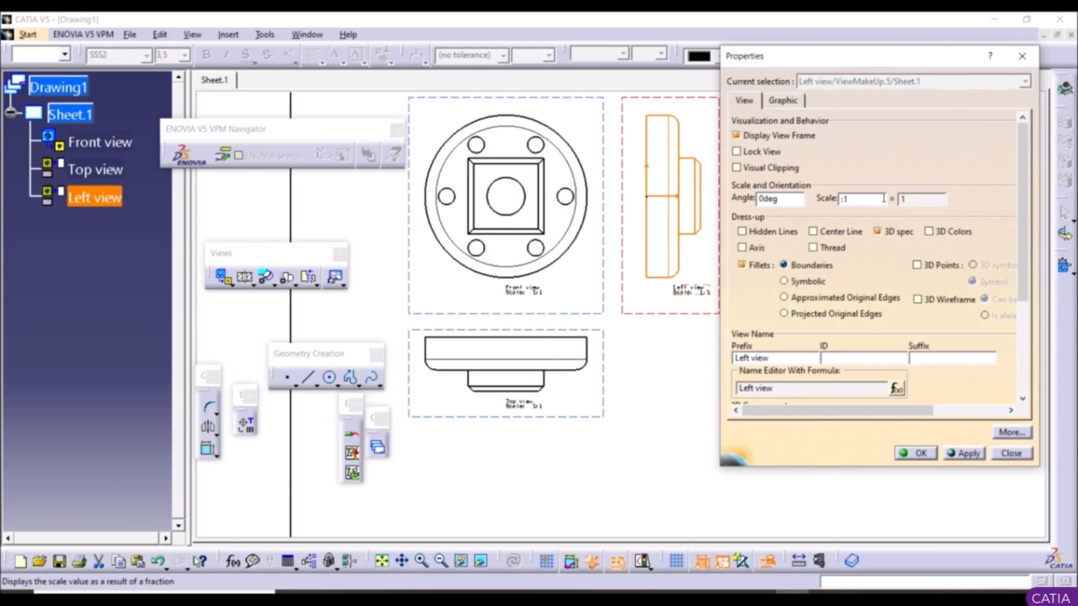
{"action": "left_click", "coordinate": [964, 454]}
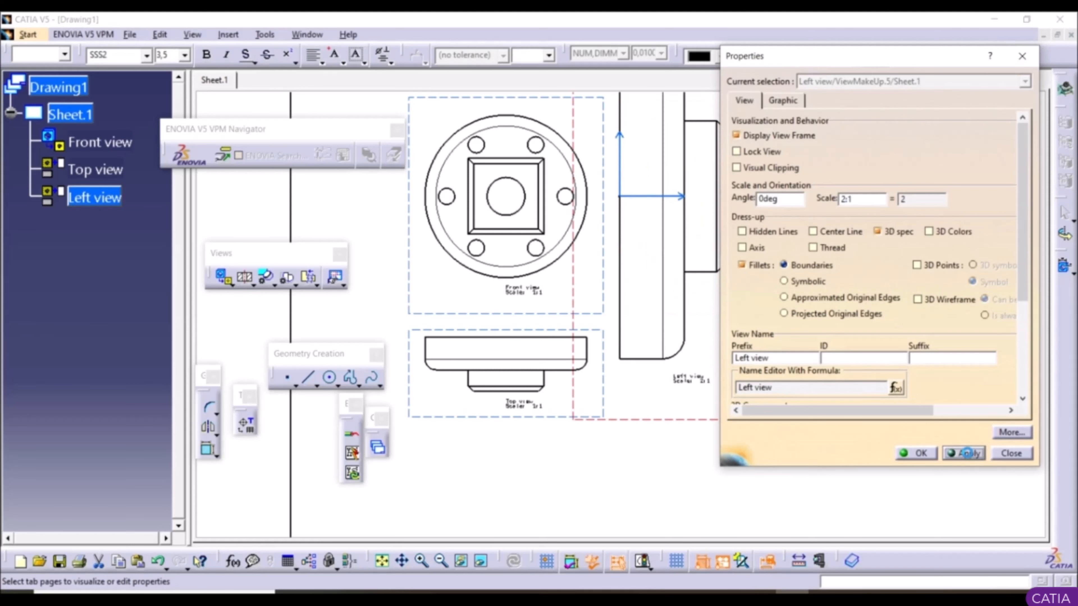
{"action": "left_click", "coordinate": [928, 455]}
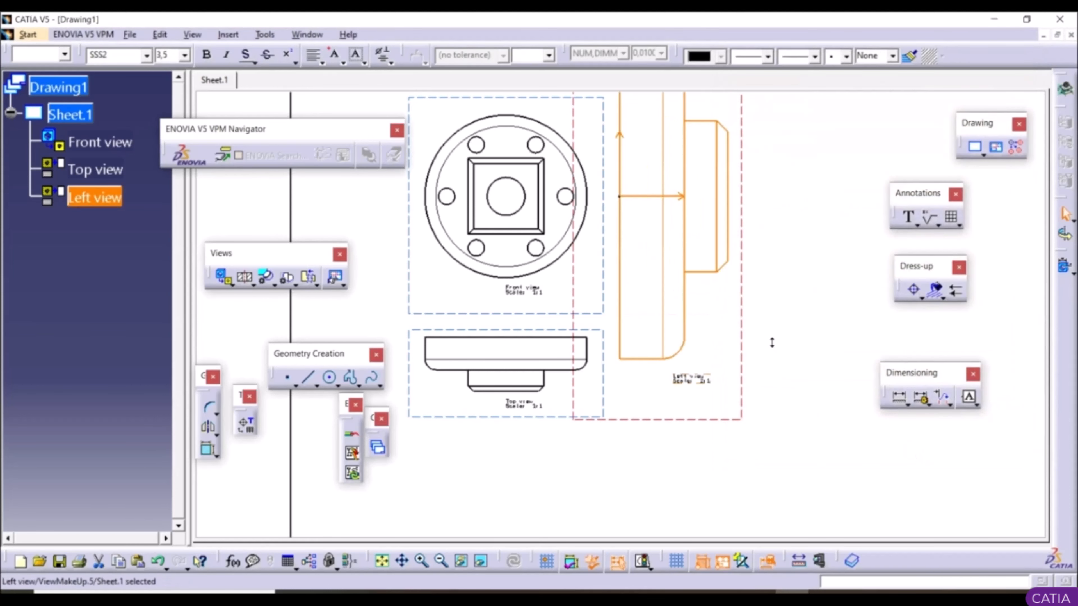
Step: Space the views apart by moving the left view further right and the top view further below the front view
{"action": "middle_click_drag", "start_coordinate": [770, 342], "coordinate": [808, 414]}
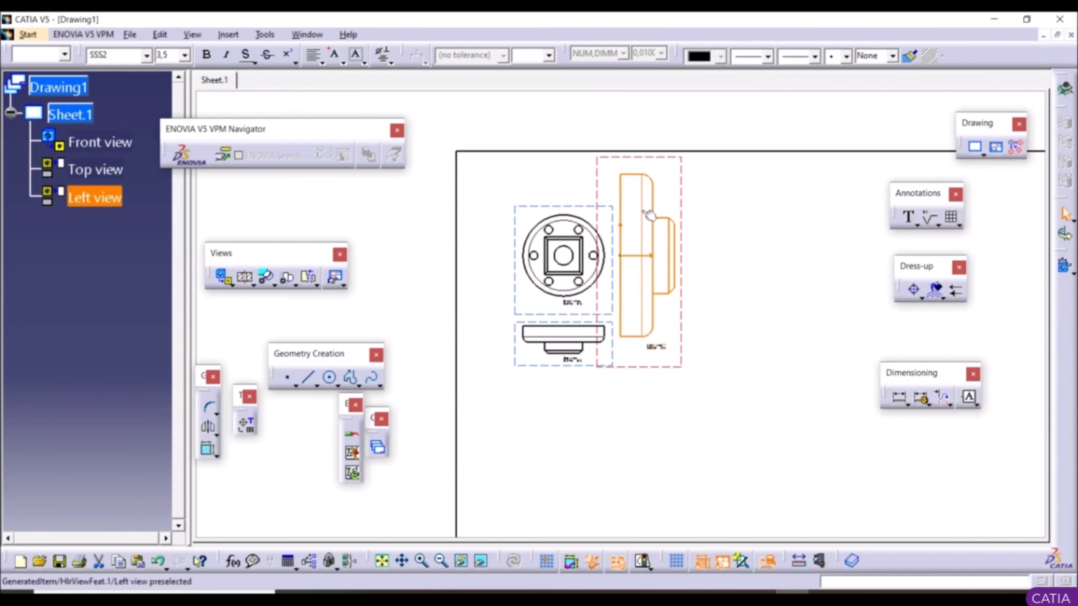
{"action": "left_click_drag", "start_coordinate": [680, 370], "coordinate": [814, 374]}
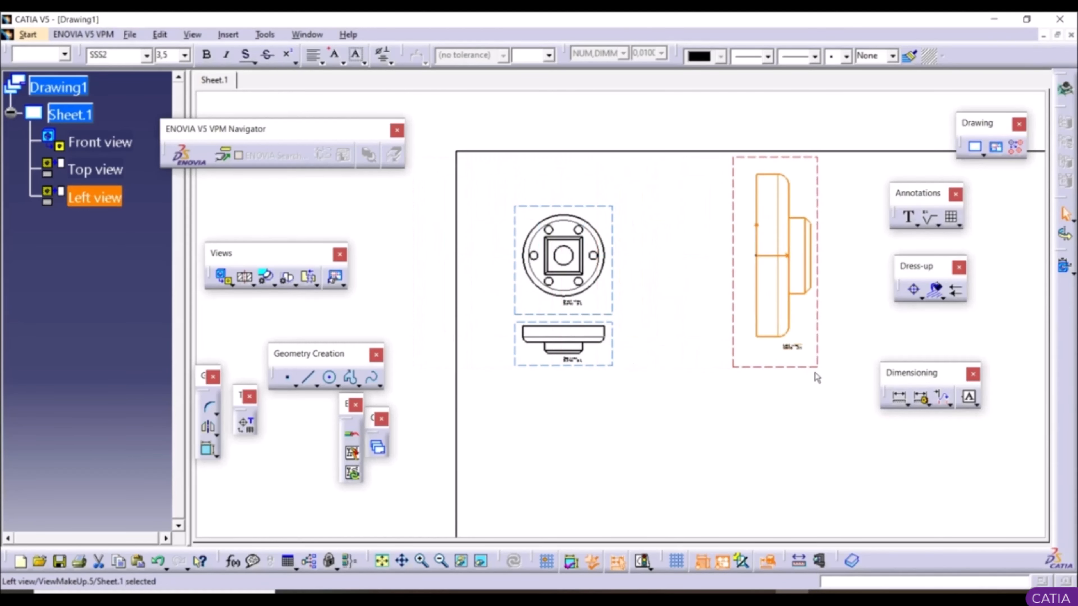
{"action": "left_click_drag", "start_coordinate": [613, 371], "coordinate": [622, 485]}
{"action": "left_click", "coordinate": [746, 447]}
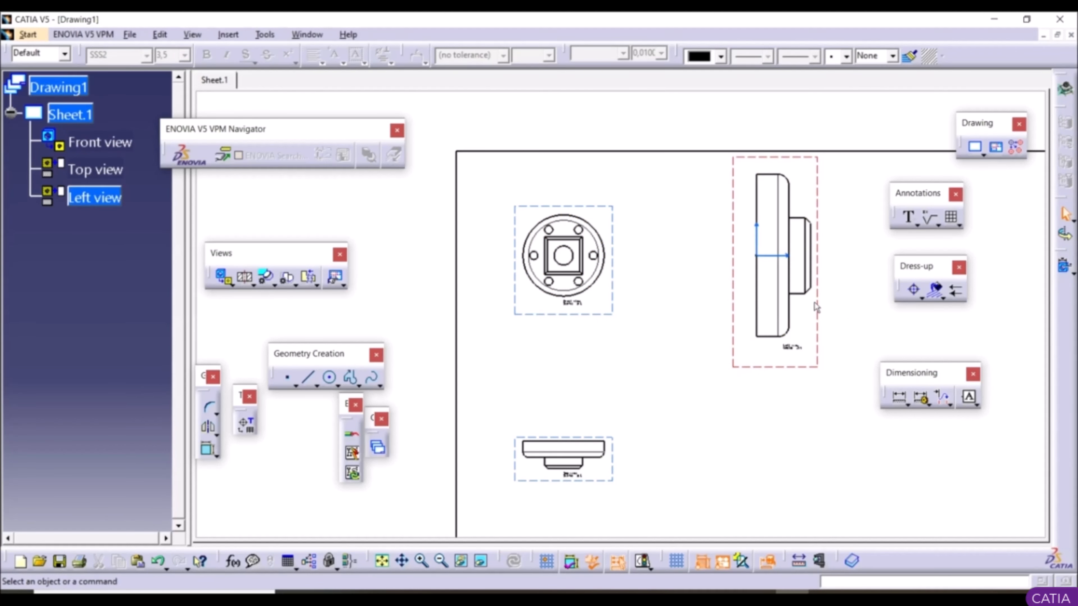
Step: Activate the top view and set its scale to 2:1 in its properties
{"action": "left_click", "coordinate": [101, 178]}
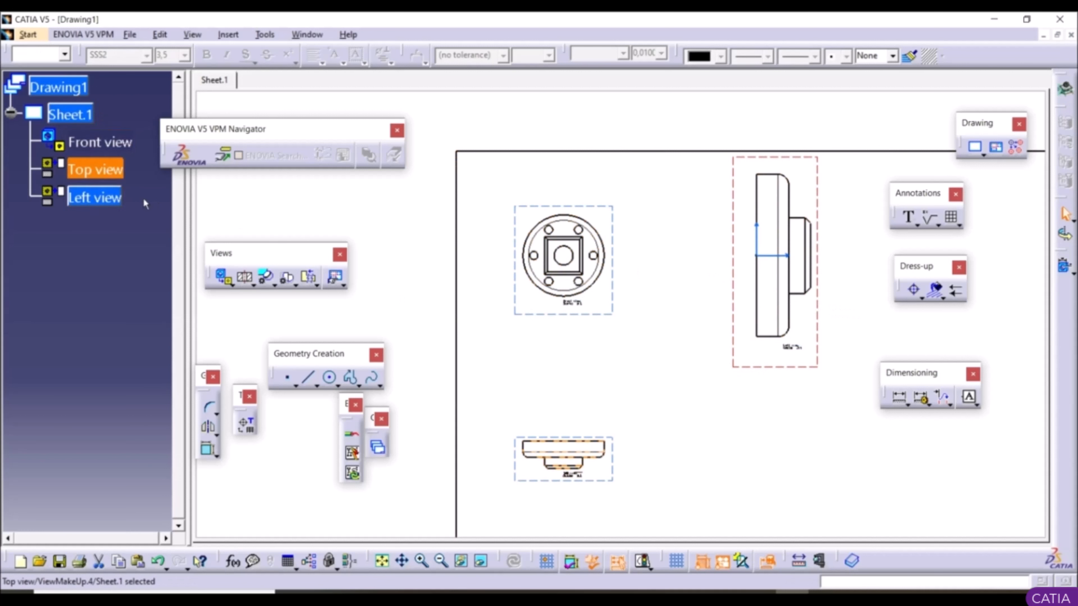
{"action": "double_click", "coordinate": [104, 172]}
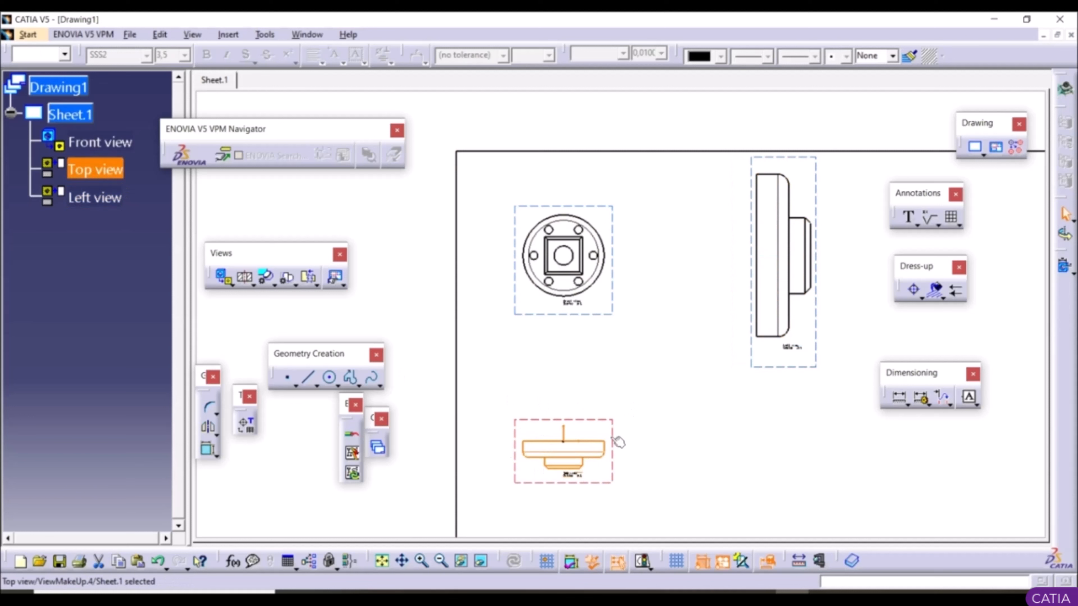
{"action": "right_click", "coordinate": [98, 169]}
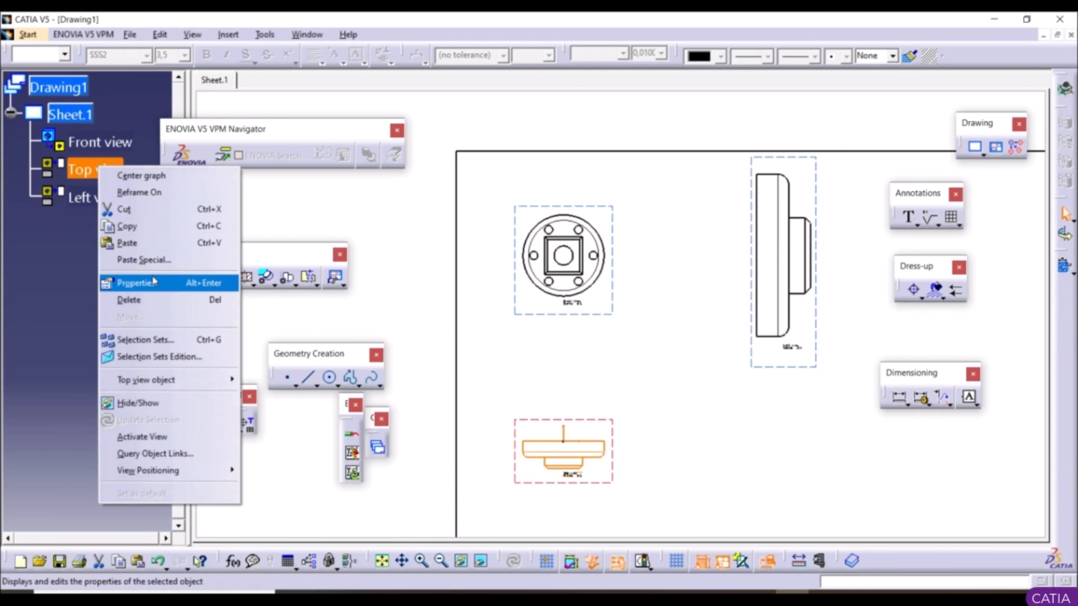
{"action": "left_click", "coordinate": [169, 282]}
{"action": "left_click", "coordinate": [846, 199]}
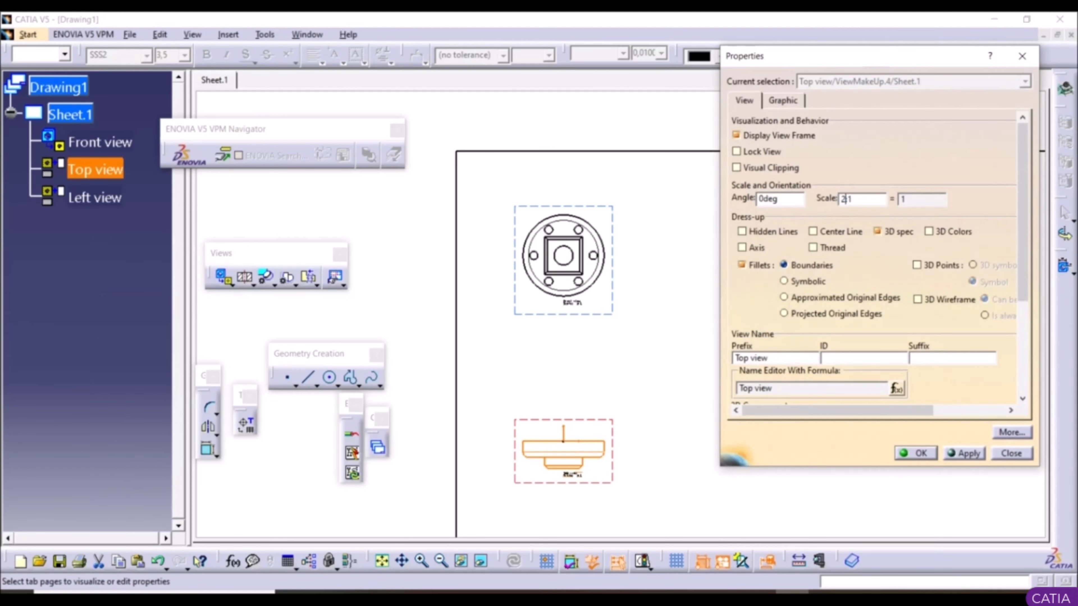
{"action": "left_click", "coordinate": [969, 450]}
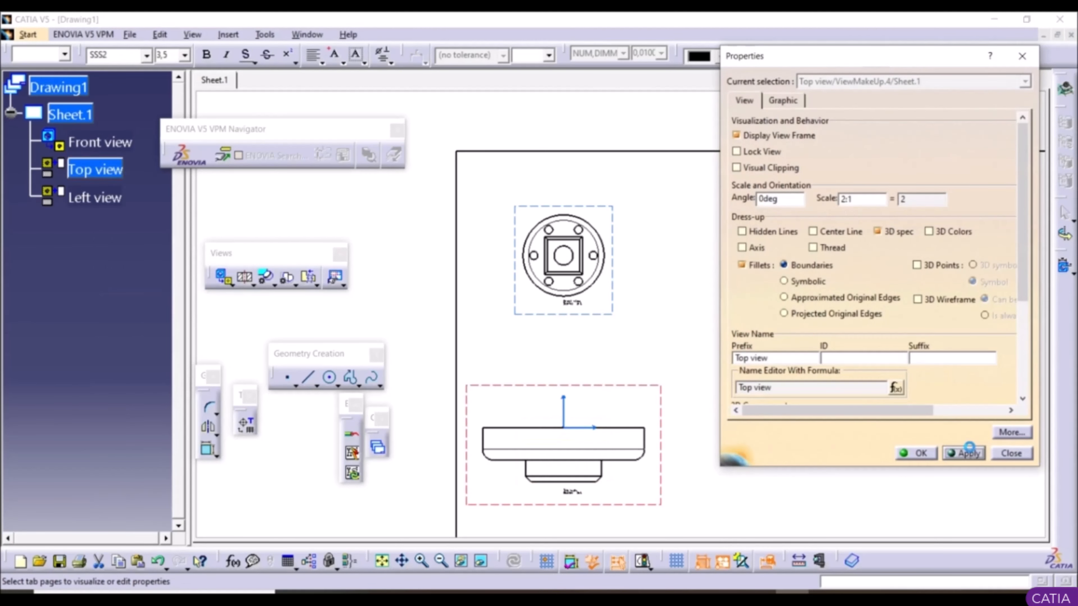
{"action": "left_click", "coordinate": [915, 453]}
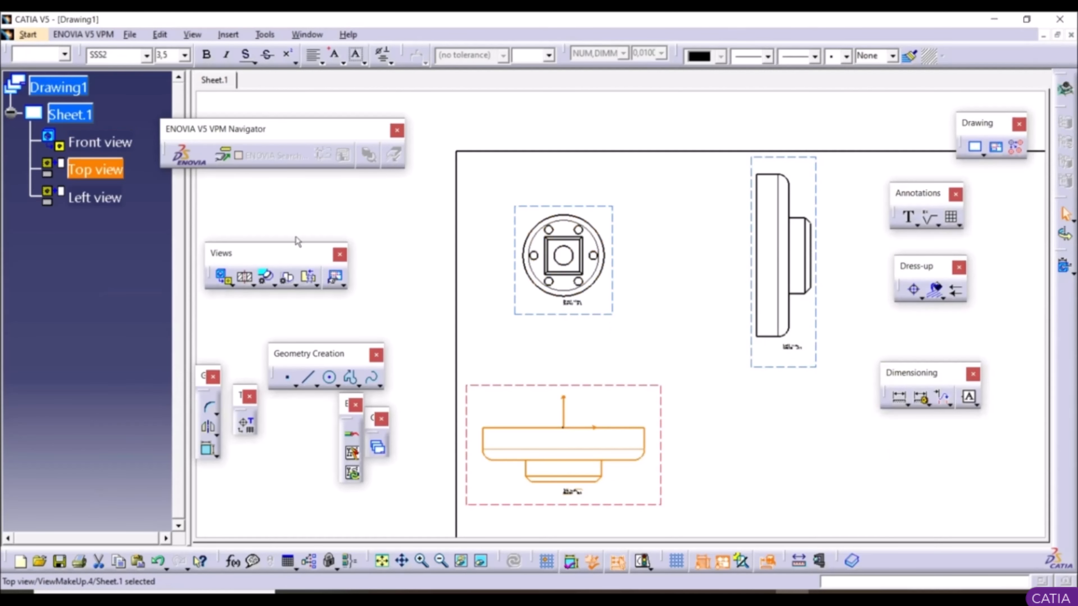
Step: Set the front view's scale to 2:1 in its properties and move it with its aligned views away from the sheet's corner
{"action": "left_click", "coordinate": [76, 144]}
{"action": "right_click", "coordinate": [76, 145]}
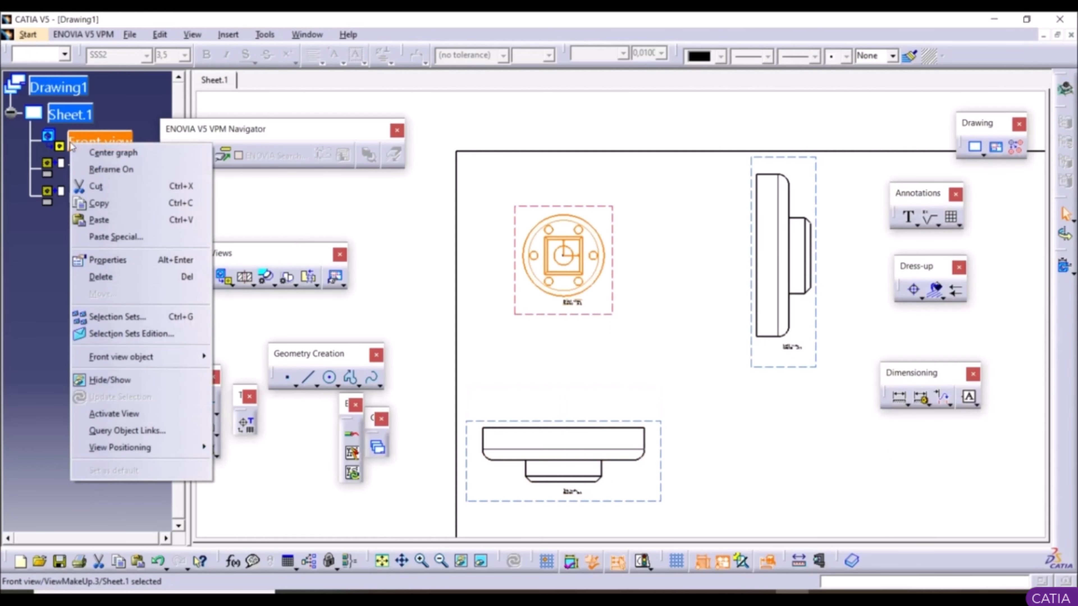
{"action": "left_click", "coordinate": [108, 260]}
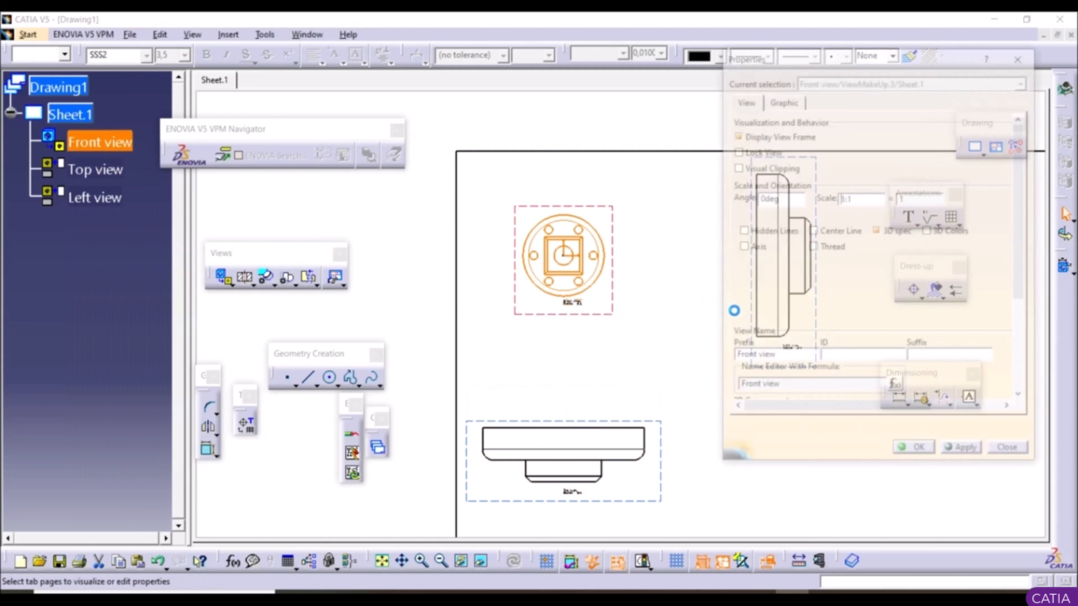
{"action": "left_click", "coordinate": [844, 199]}
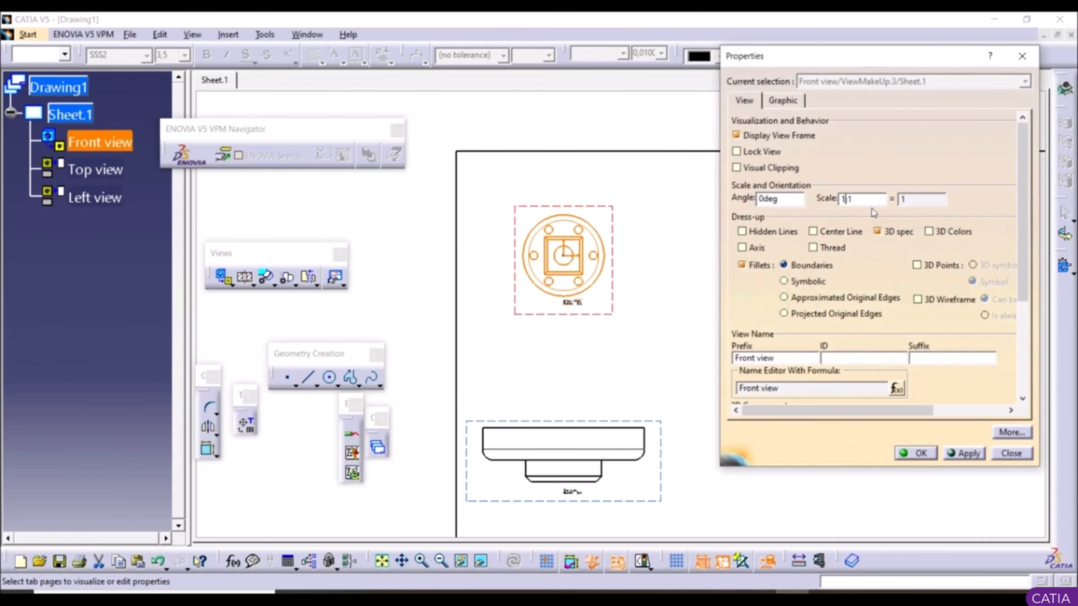
{"action": "left_click", "coordinate": [963, 453]}
{"action": "left_click", "coordinate": [915, 453]}
{"action": "mouse_move", "coordinate": [795, 375]}
{"action": "middle_mouse_down", "text": "ctrl"}
{"action": "mouse_move", "coordinate": [820, 433]}
{"action": "mouse_move", "coordinate": [770, 378]}
{"action": "middle_mouse_up", "text": "ctrl"}
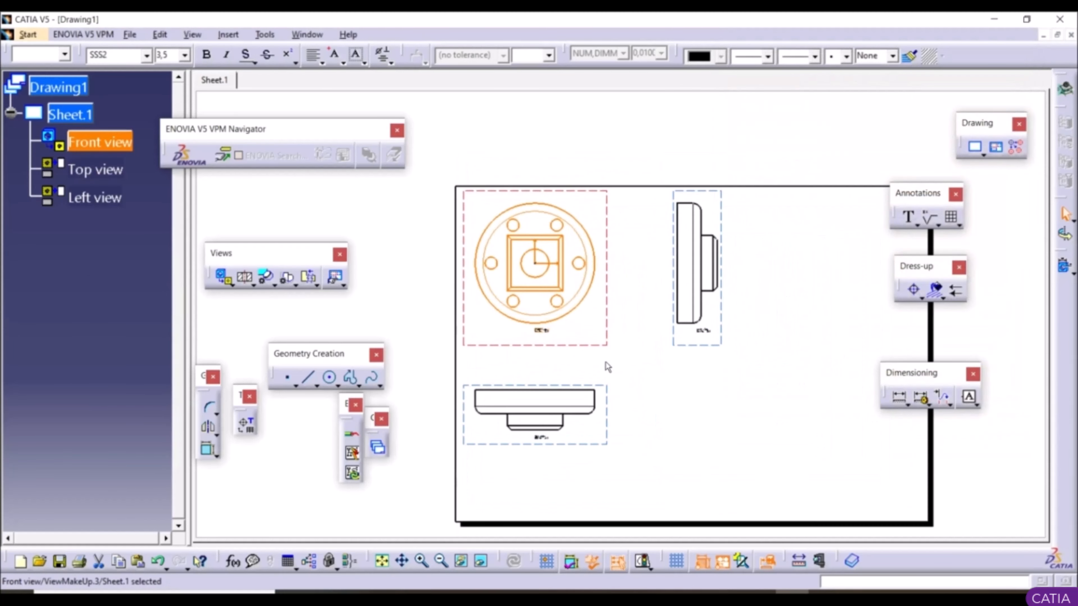
{"action": "left_click_drag", "start_coordinate": [607, 345], "coordinate": [637, 365]}
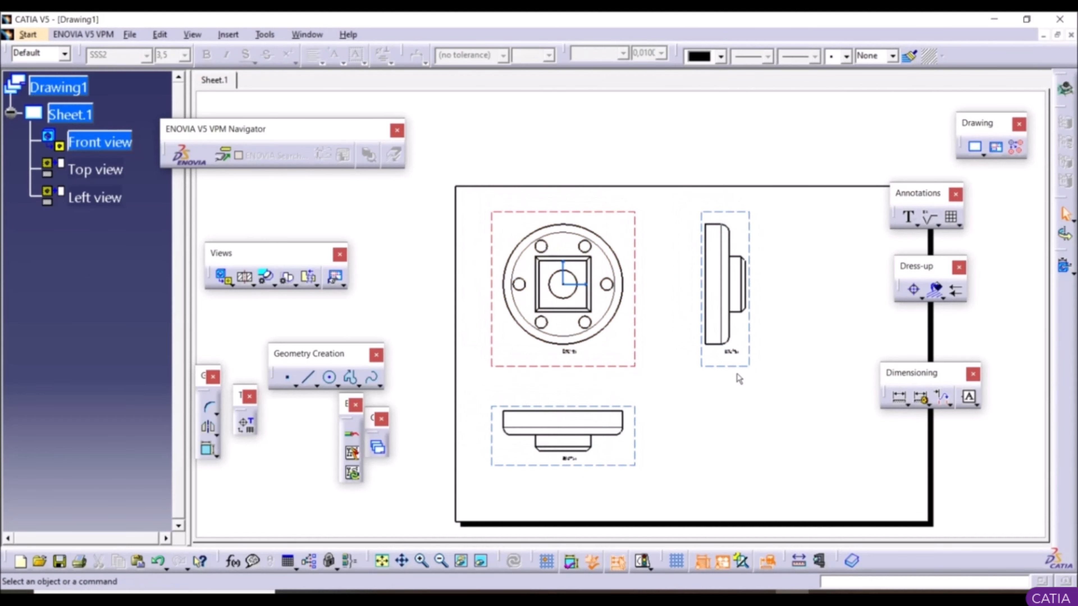
Step: Examine the available paper formats in the properties of Sheet.1, keeping A0 ISO
{"action": "right_click", "coordinate": [75, 119]}
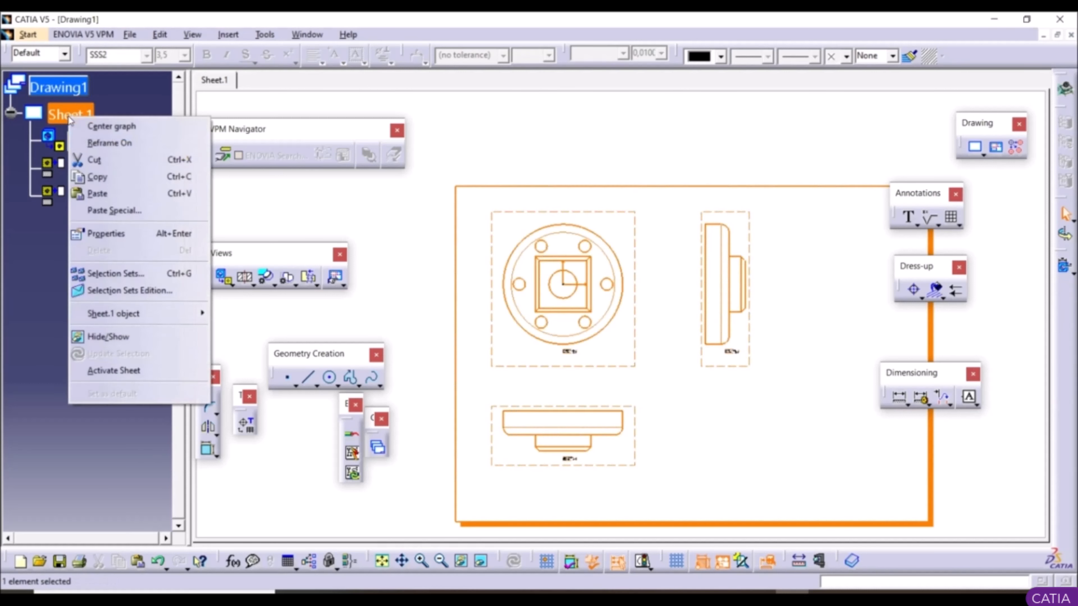
{"action": "left_click", "coordinate": [118, 231]}
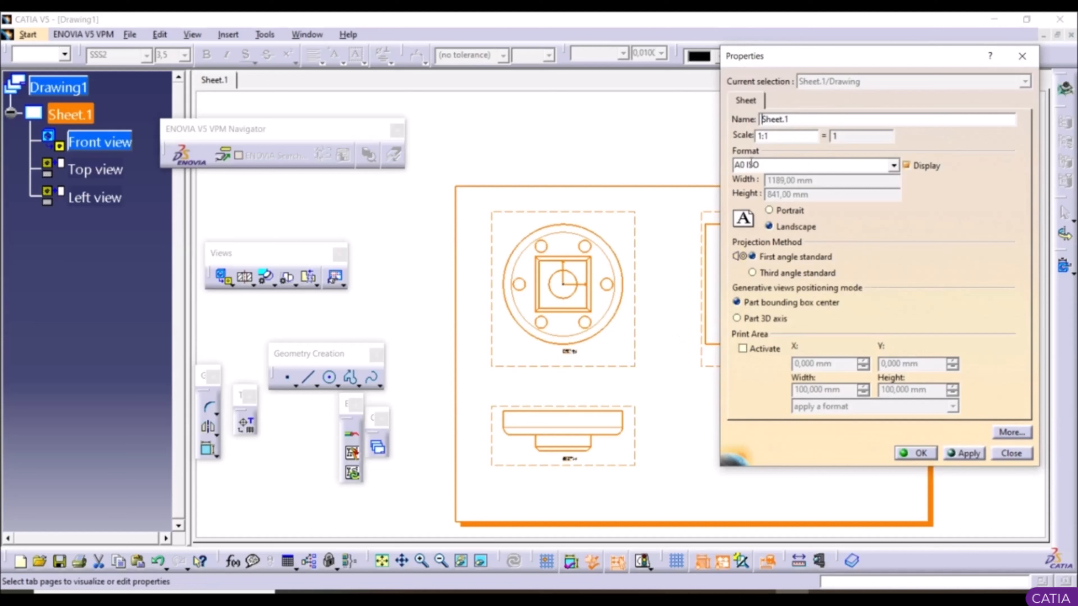
{"action": "left_click", "coordinate": [892, 166]}
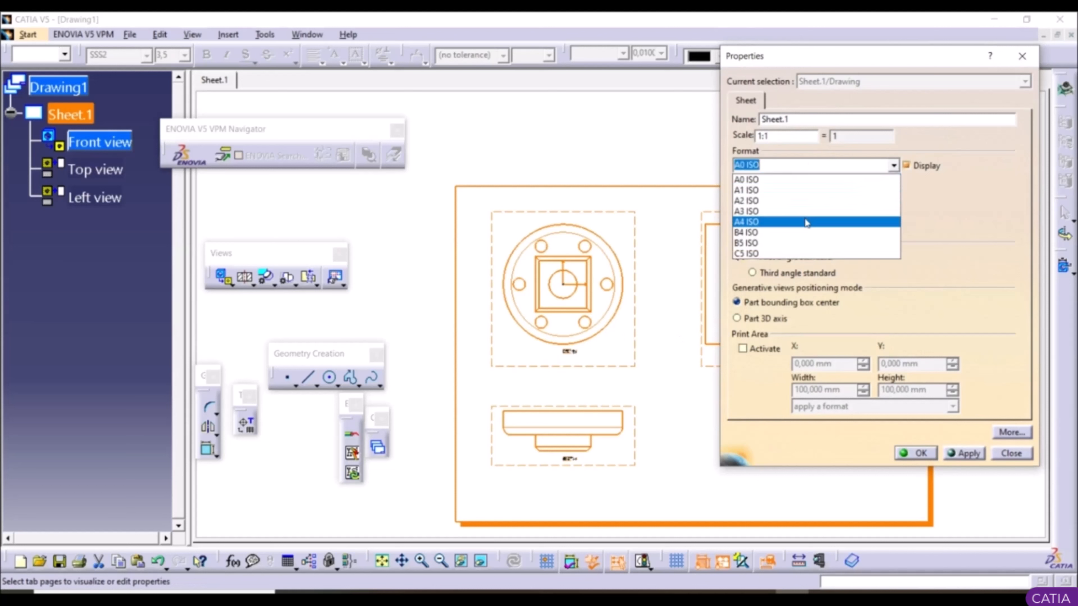
{"action": "left_click", "coordinate": [950, 257]}
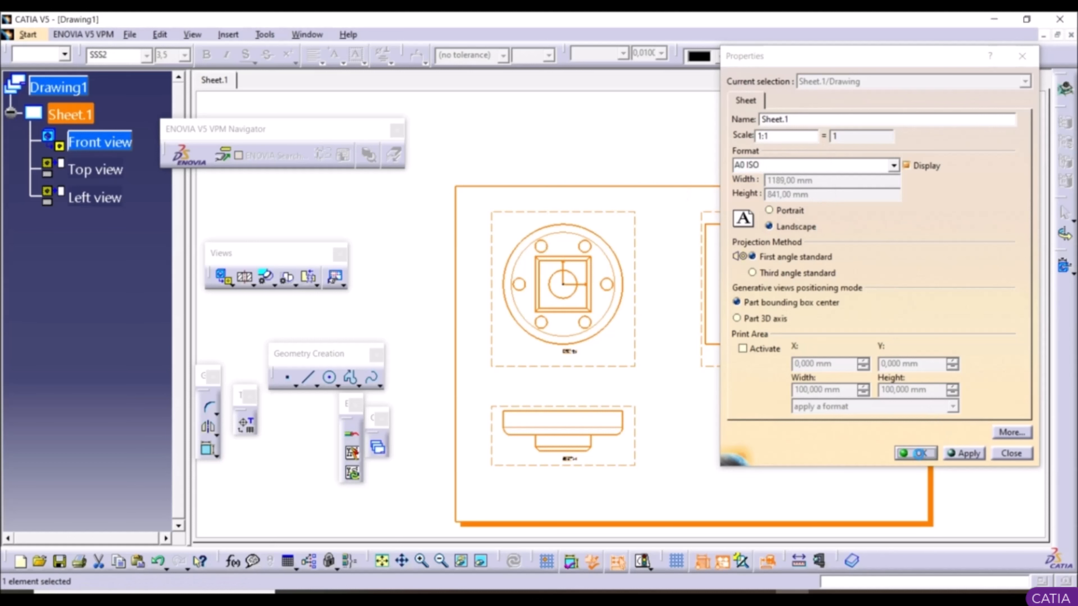
{"action": "left_click", "coordinate": [920, 453]}
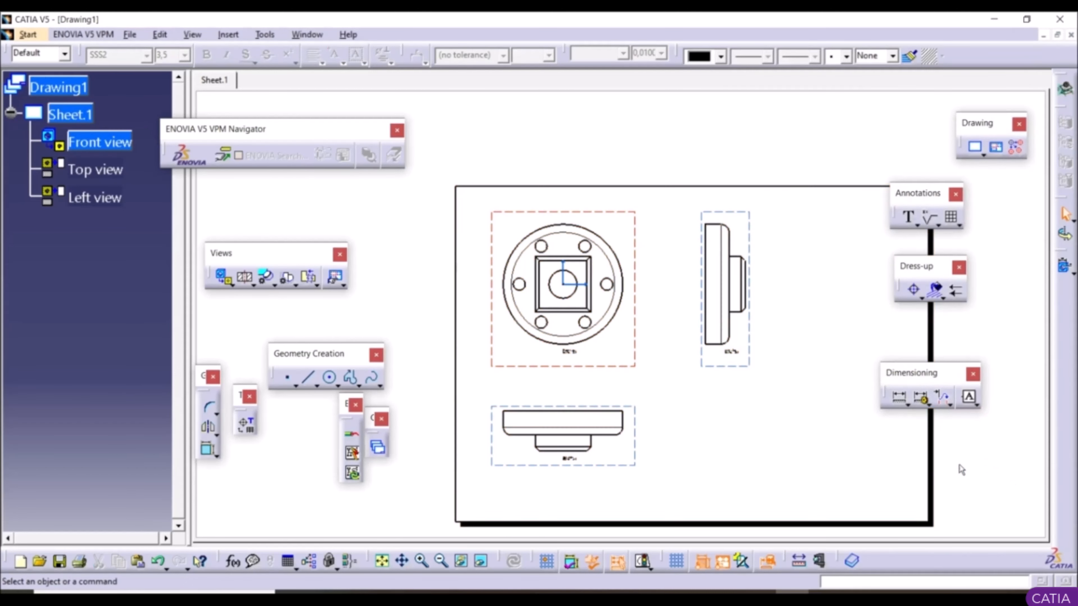
Step: Set the text size of the front view's name and scale label to 10 mm
{"action": "middle_click", "coordinate": [608, 364]}
{"action": "mouse_move", "coordinate": [608, 365]}
{"action": "middle_mouse_down", "text": "ctrl"}
{"action": "mouse_move", "coordinate": [578, 296]}
{"action": "mouse_move", "coordinate": [575, 235]}
{"action": "middle_mouse_up", "text": "ctrl"}
{"action": "middle_click_drag", "start_coordinate": [500, 243], "coordinate": [591, 269]}
{"action": "middle_click_drag", "start_coordinate": [591, 270], "coordinate": [588, 223], "text": "ctrl"}
{"action": "mouse_move", "coordinate": [476, 260]}
{"action": "middle_mouse_down"}
{"action": "mouse_move", "coordinate": [552, 280]}
{"action": "mouse_move", "coordinate": [536, 262]}
{"action": "mouse_move", "coordinate": [620, 429]}
{"action": "mouse_move", "coordinate": [486, 397]}
{"action": "mouse_move", "coordinate": [530, 426]}
{"action": "mouse_move", "coordinate": [521, 400]}
{"action": "mouse_move", "coordinate": [590, 415]}
{"action": "mouse_move", "coordinate": [568, 269]}
{"action": "middle_mouse_up"}
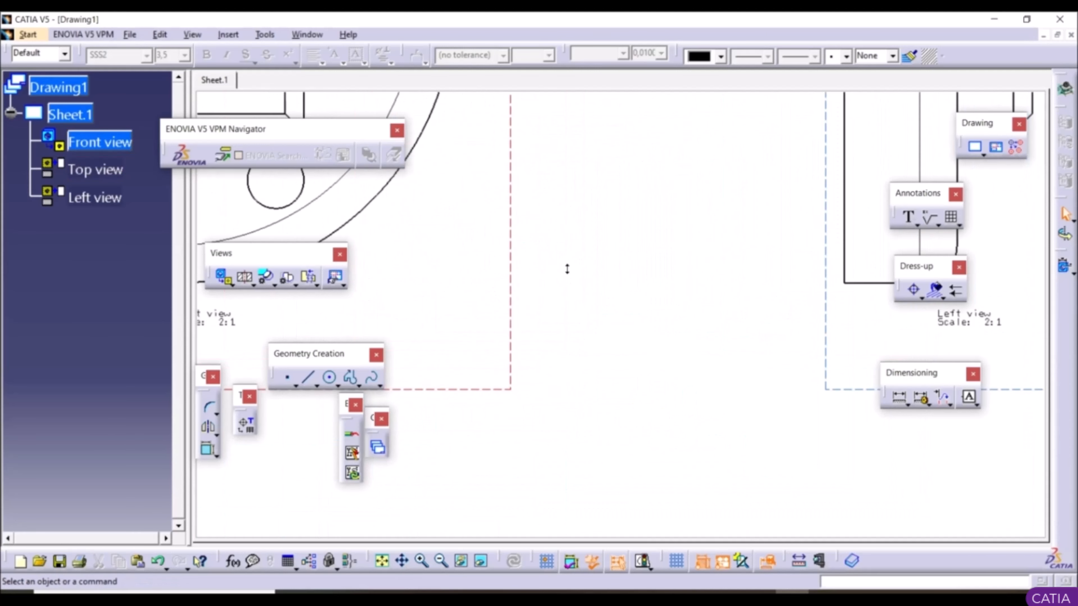
{"action": "middle_click_drag", "start_coordinate": [419, 302], "coordinate": [822, 299]}
{"action": "double_click", "coordinate": [606, 314]}
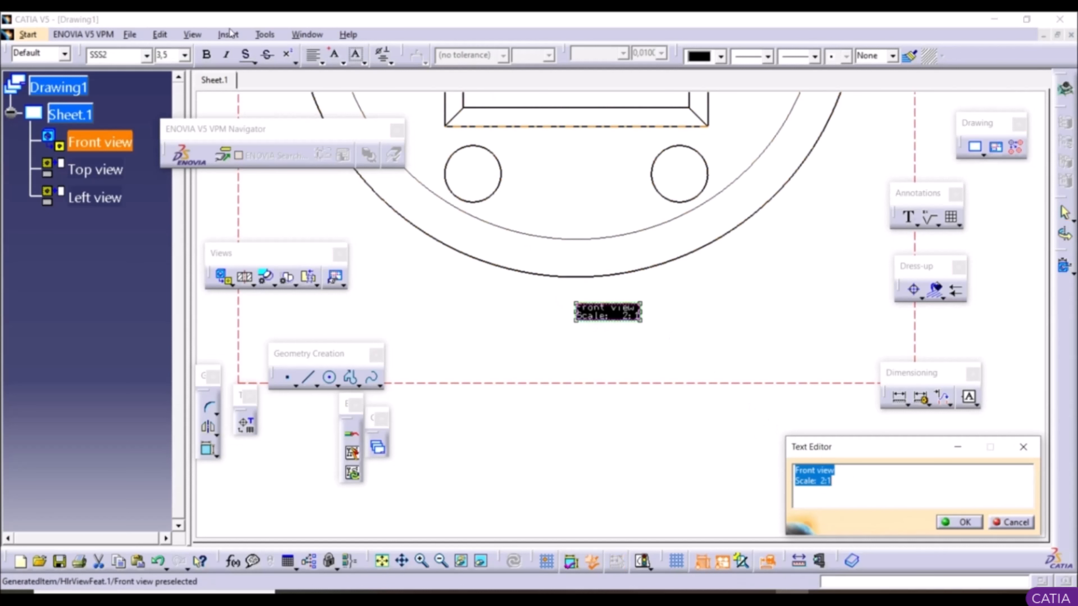
{"action": "left_click", "coordinate": [183, 57]}
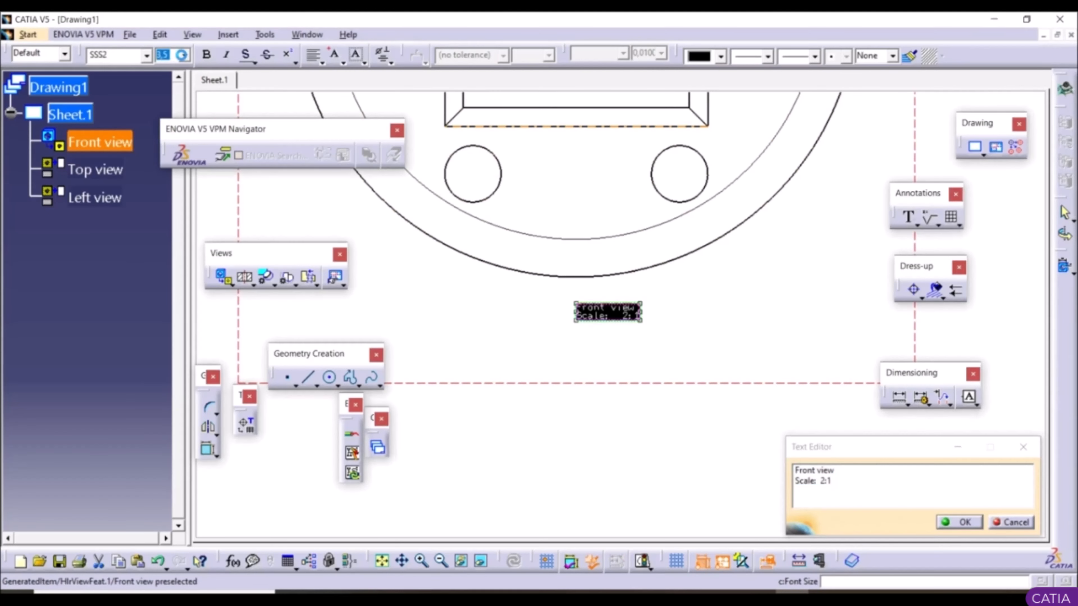
{"action": "left_click", "coordinate": [182, 112]}
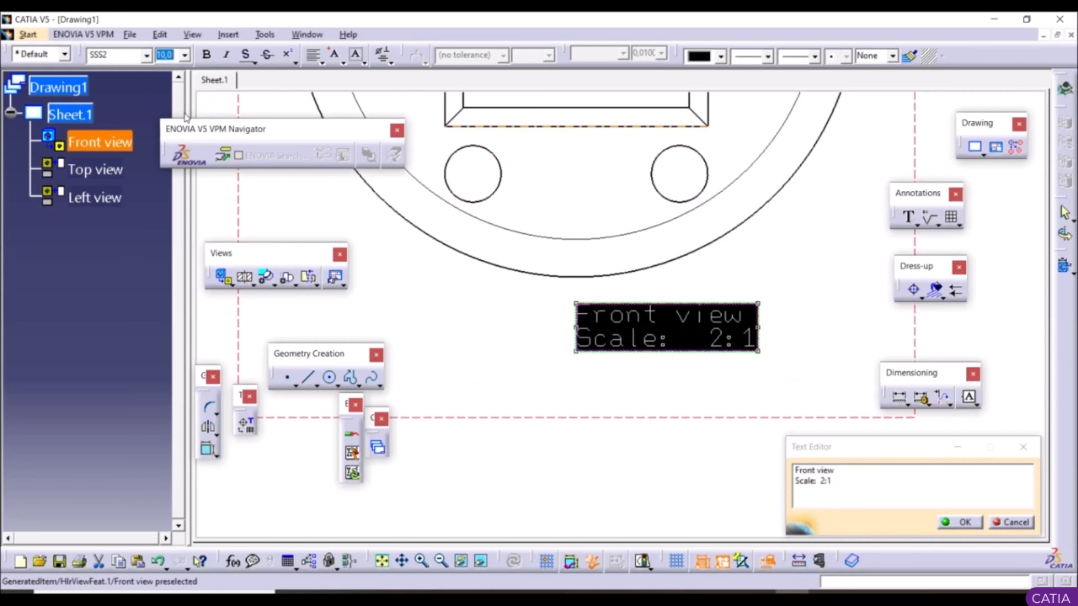
{"action": "left_click", "coordinate": [942, 525]}
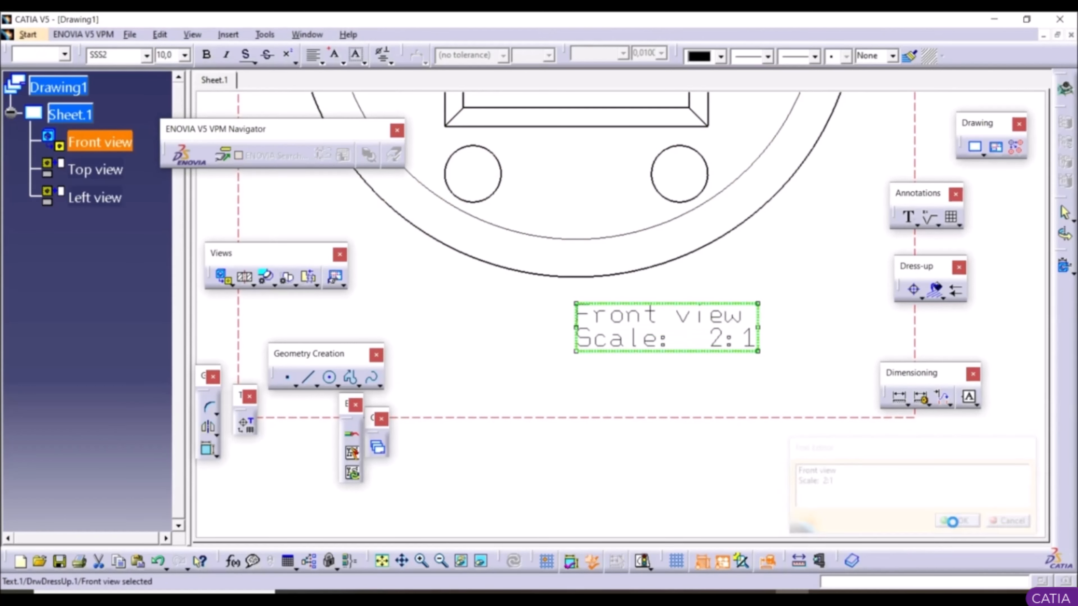
Step: Select the whole name and scale label of the top view and set its text size to 10 mm
{"action": "middle_click_drag", "start_coordinate": [710, 453], "coordinate": [717, 509], "text": "ctrl"}
{"action": "mouse_move", "coordinate": [766, 407]}
{"action": "middle_mouse_down"}
{"action": "mouse_move", "coordinate": [707, 416]}
{"action": "mouse_move", "coordinate": [726, 199]}
{"action": "mouse_move", "coordinate": [693, 400]}
{"action": "mouse_move", "coordinate": [671, 204]}
{"action": "middle_mouse_up"}
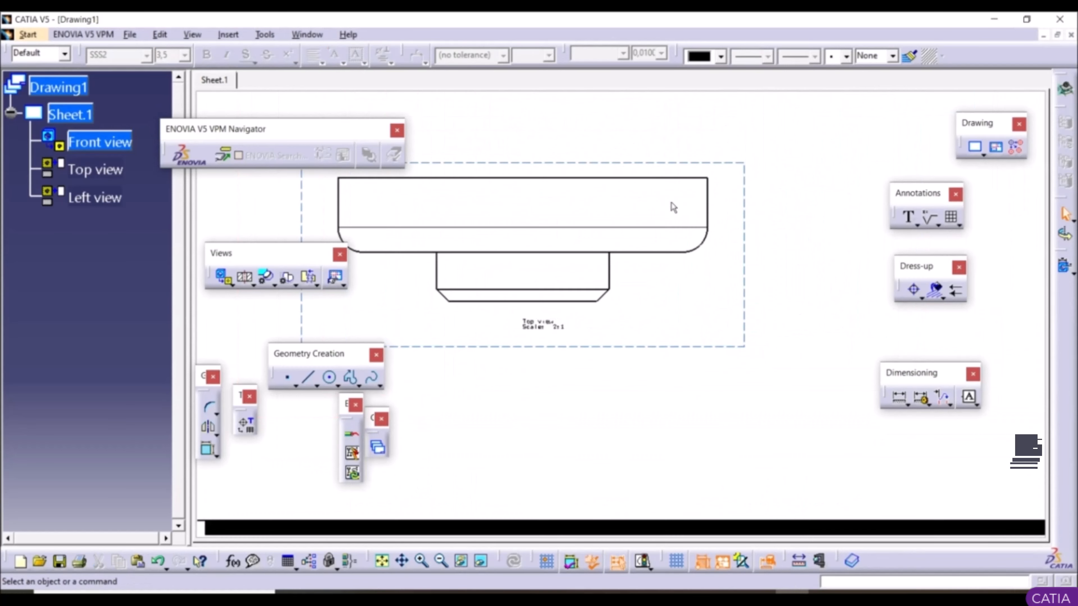
{"action": "double_click", "coordinate": [544, 328]}
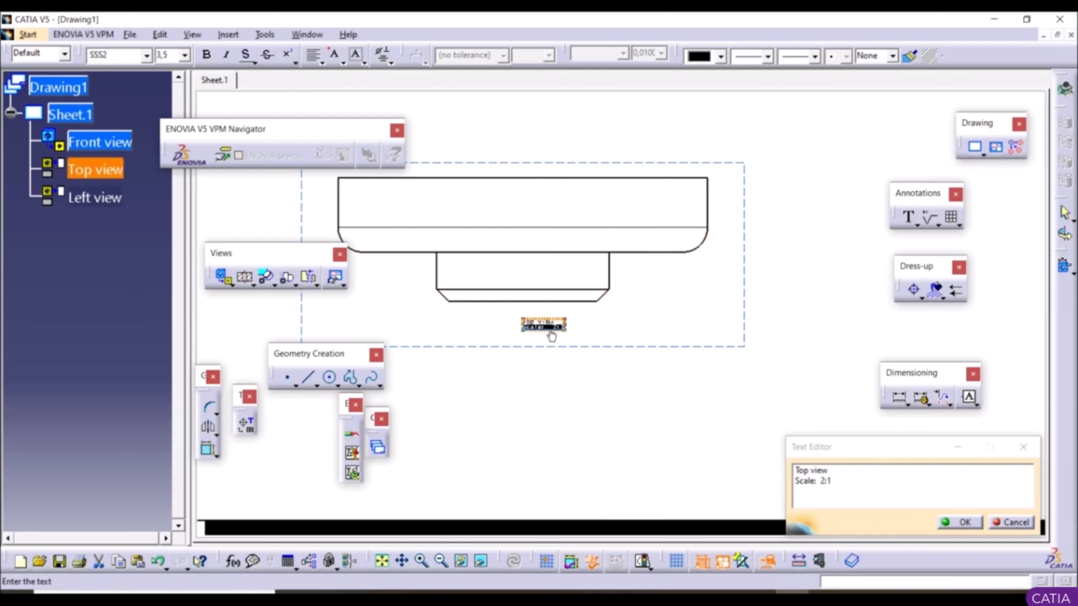
{"action": "middle_click_drag", "start_coordinate": [558, 327], "coordinate": [547, 242], "text": "ctrl"}
{"action": "middle_click_drag", "start_coordinate": [484, 355], "coordinate": [610, 367]}
{"action": "left_click_drag", "start_coordinate": [499, 338], "coordinate": [601, 358]}
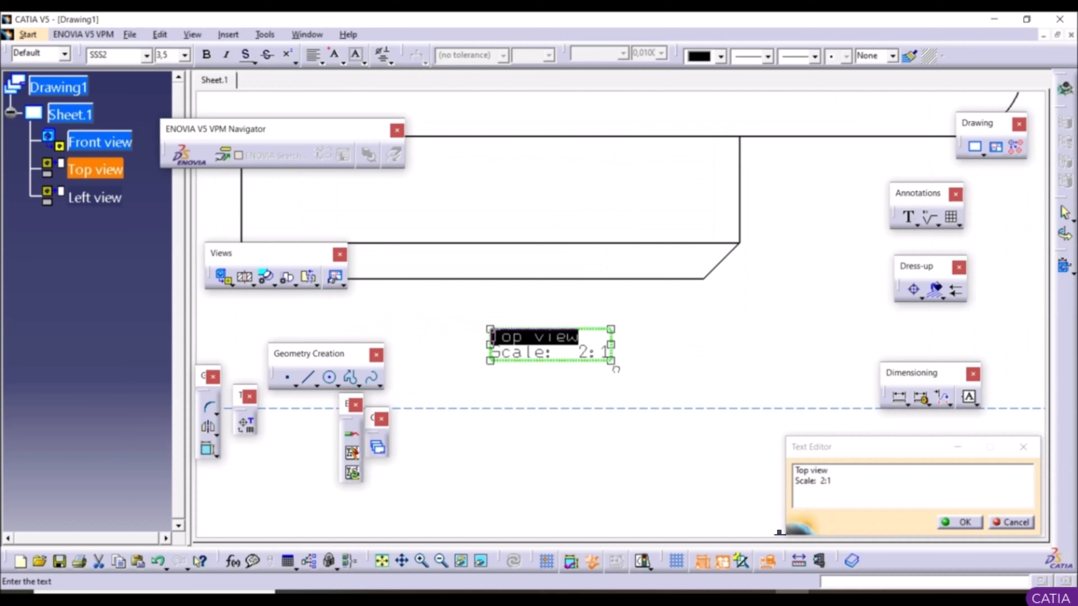
{"action": "left_click", "coordinate": [589, 349]}
{"action": "double_click", "coordinate": [589, 348]}
{"action": "left_click", "coordinate": [588, 347]}
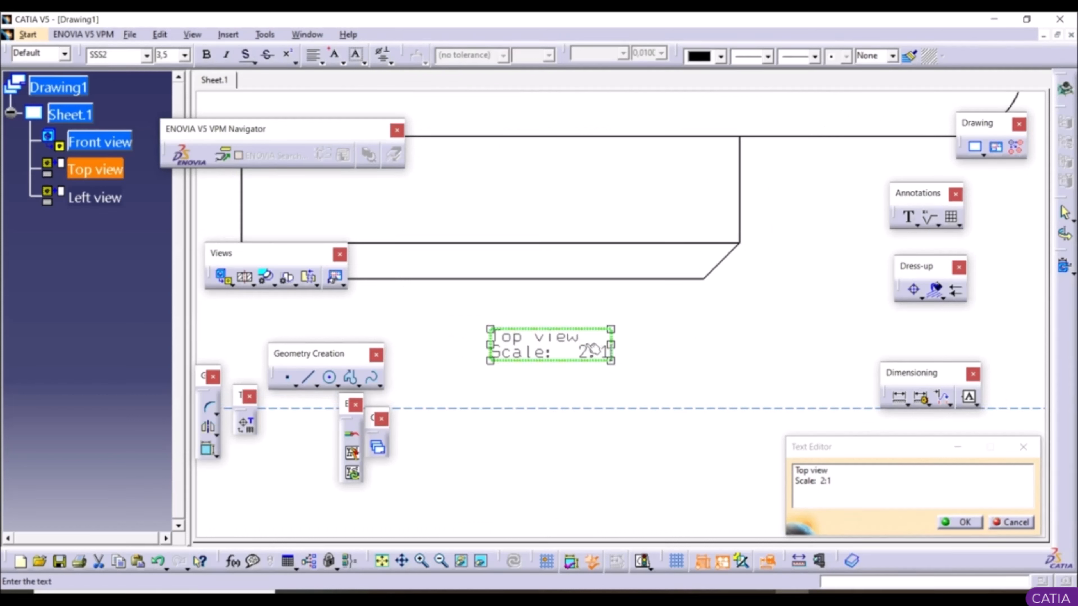
{"action": "triple_click", "coordinate": [539, 352]}
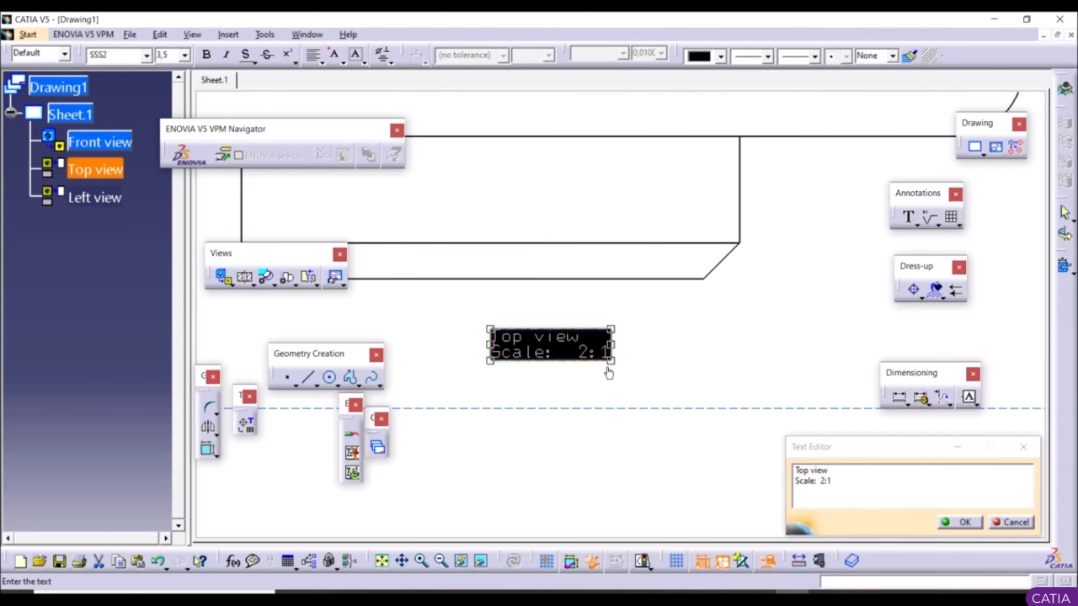
{"action": "left_click", "coordinate": [185, 54]}
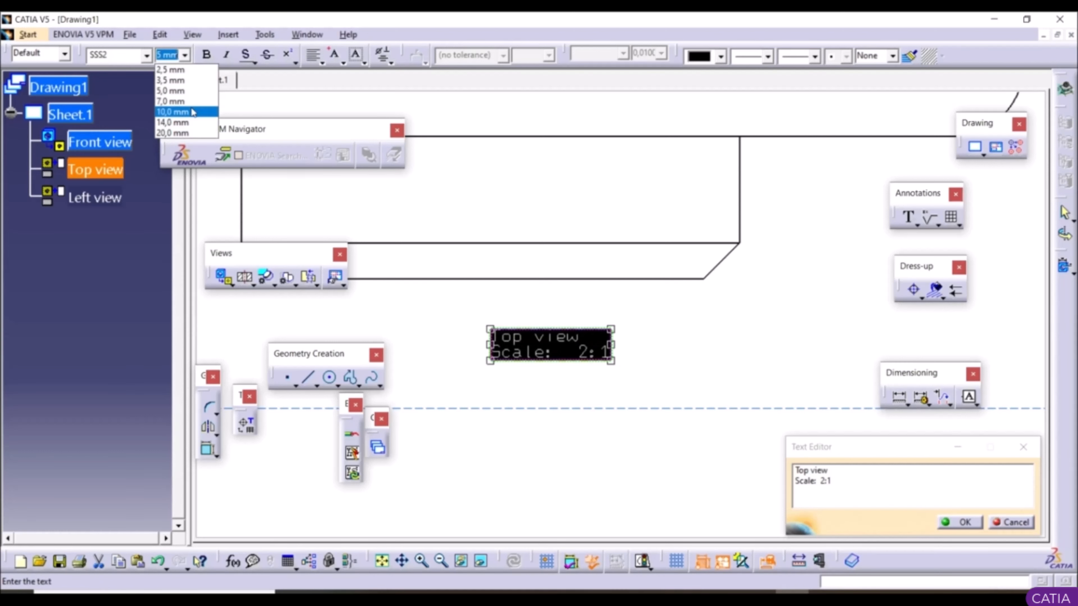
{"action": "left_click", "coordinate": [192, 112]}
{"action": "left_click", "coordinate": [960, 522]}
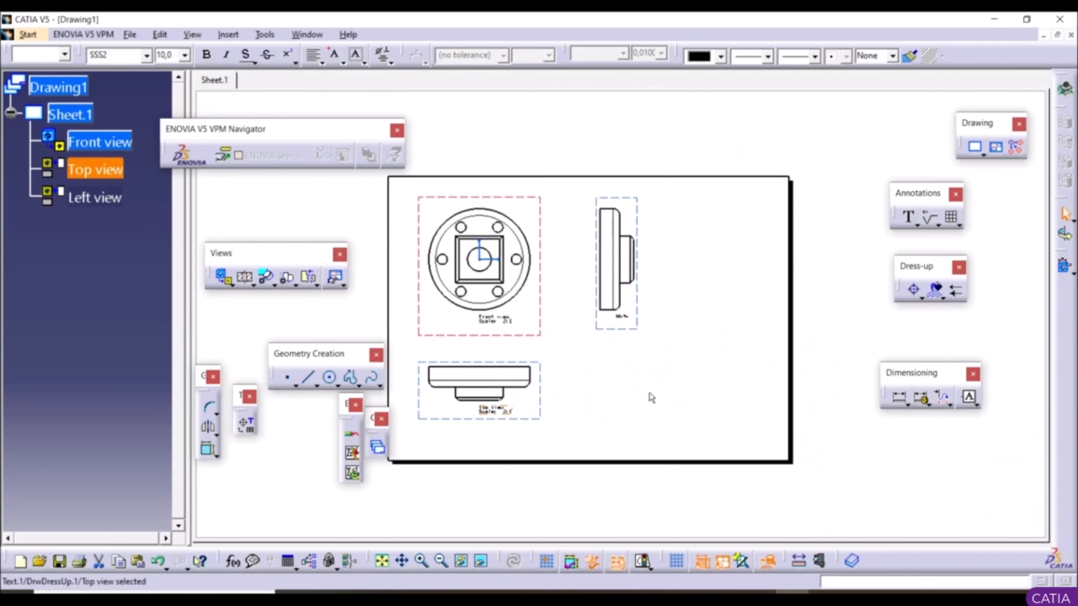
Step: Try to set the left view's label to a text size of 10 mm without selecting its full text
{"action": "middle_click_drag", "start_coordinate": [605, 361], "coordinate": [627, 213], "text": "ctrl"}
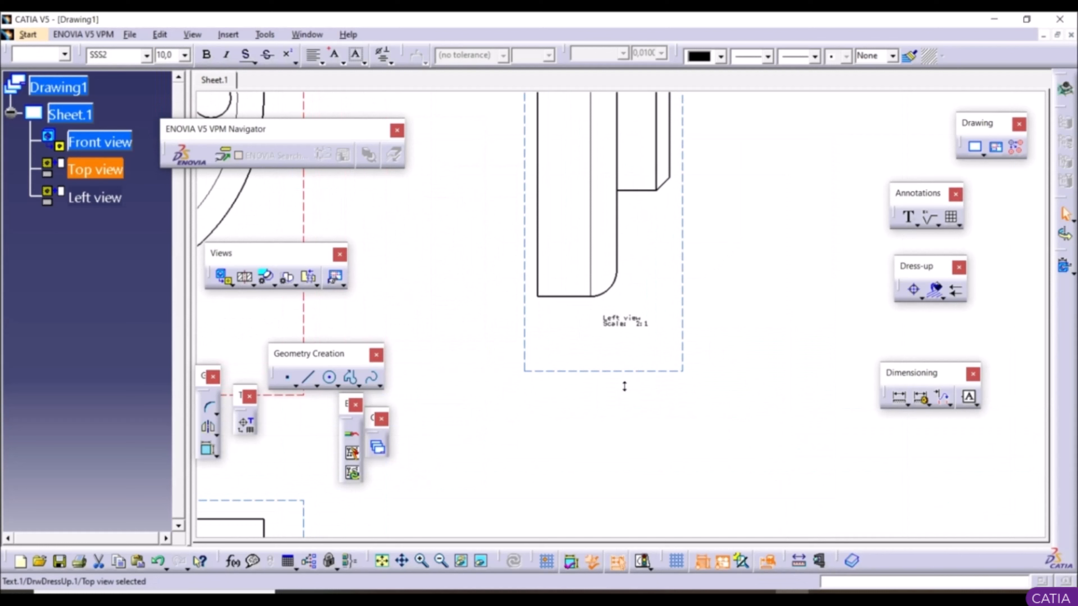
{"action": "middle_click_drag", "start_coordinate": [625, 386], "coordinate": [622, 357], "text": "ctrl"}
{"action": "double_click", "coordinate": [617, 333]}
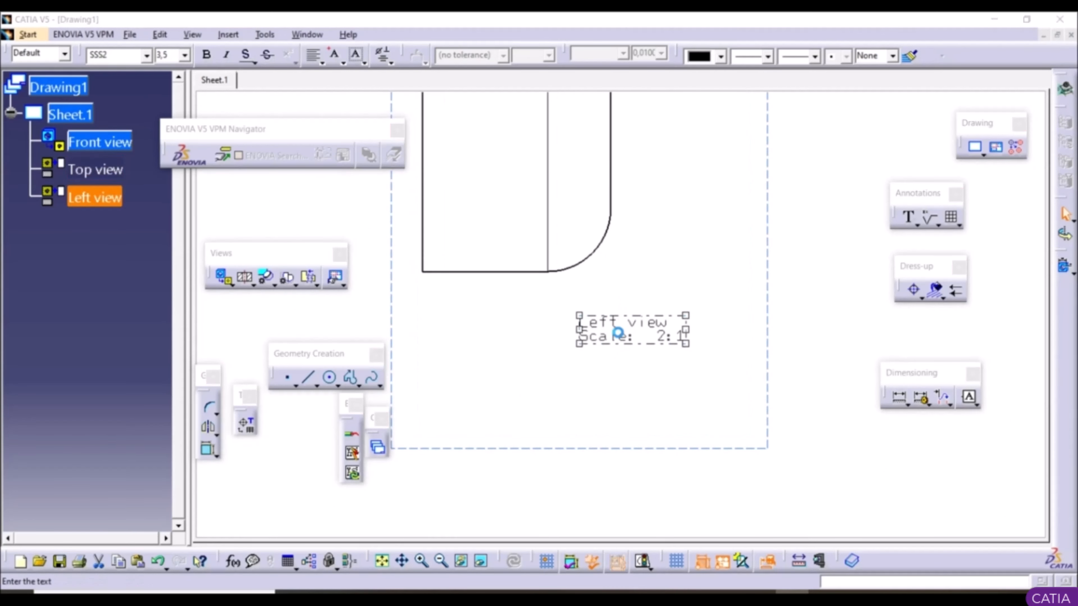
{"action": "left_click", "coordinate": [619, 334]}
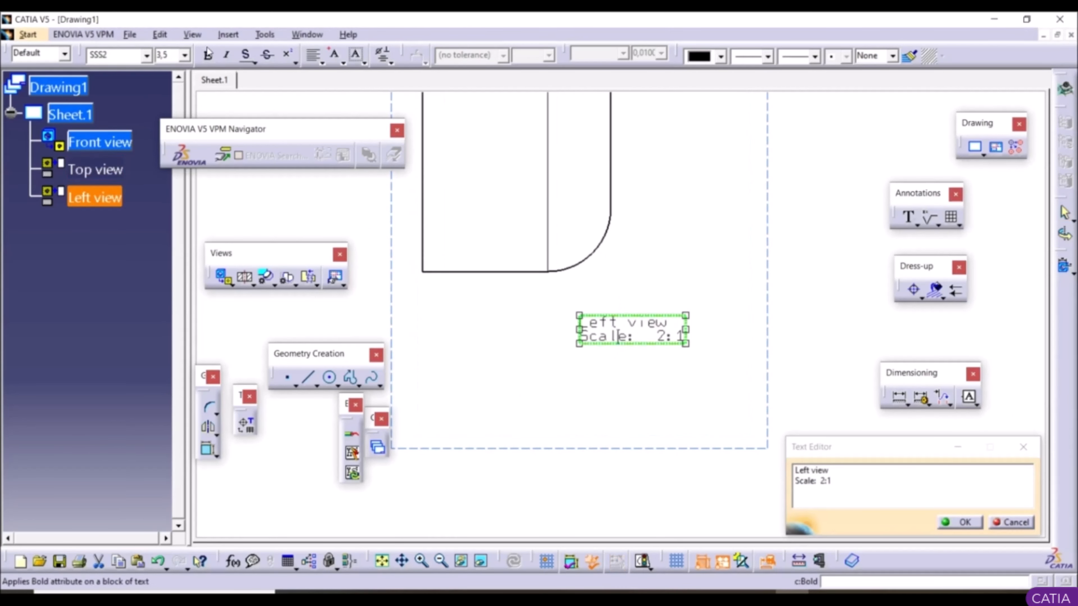
{"action": "left_click", "coordinate": [184, 54]}
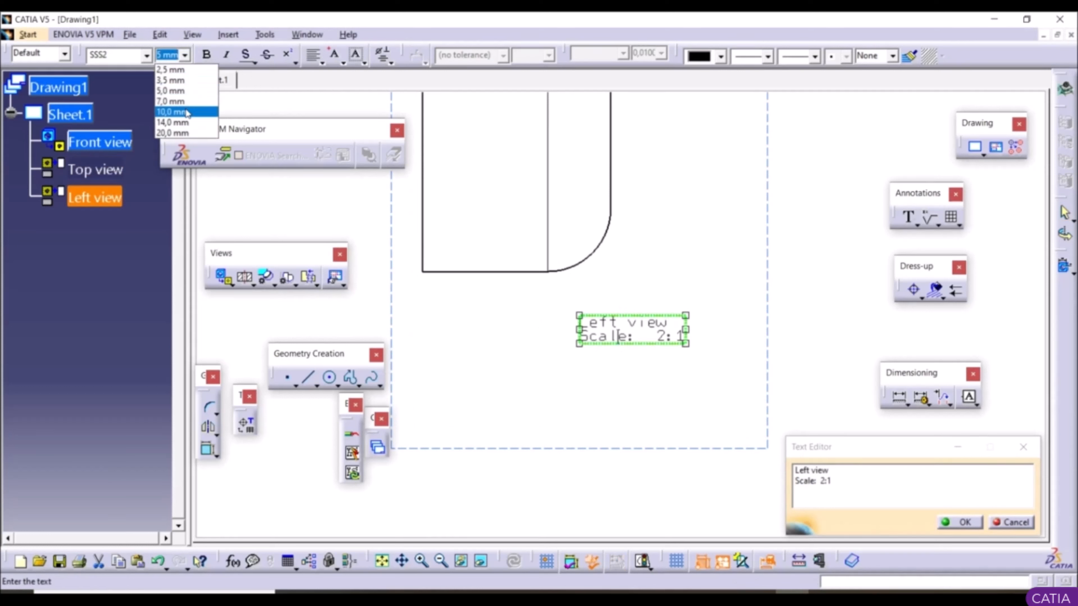
{"action": "left_click", "coordinate": [187, 112]}
{"action": "left_click", "coordinate": [962, 525]}
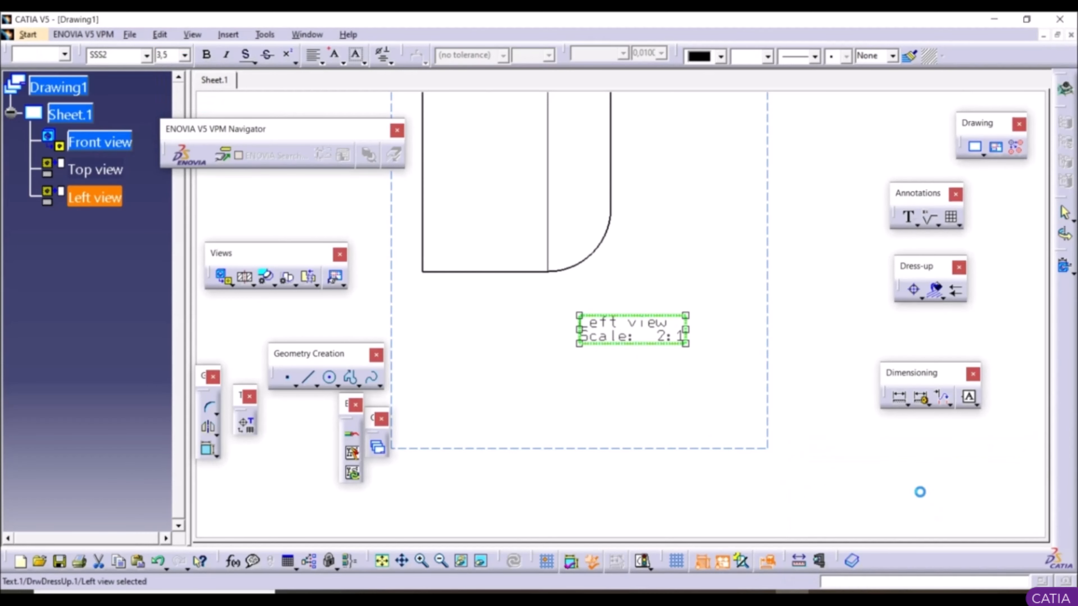
Step: Reopen the left view's label for editing, select its entire text and set the text size to 10 mm
{"action": "mouse_move", "coordinate": [621, 338]}
{"action": "middle_mouse_down", "text": "ctrl"}
{"action": "mouse_move", "coordinate": [722, 494]}
{"action": "mouse_move", "coordinate": [663, 313]}
{"action": "middle_mouse_up", "text": "ctrl"}
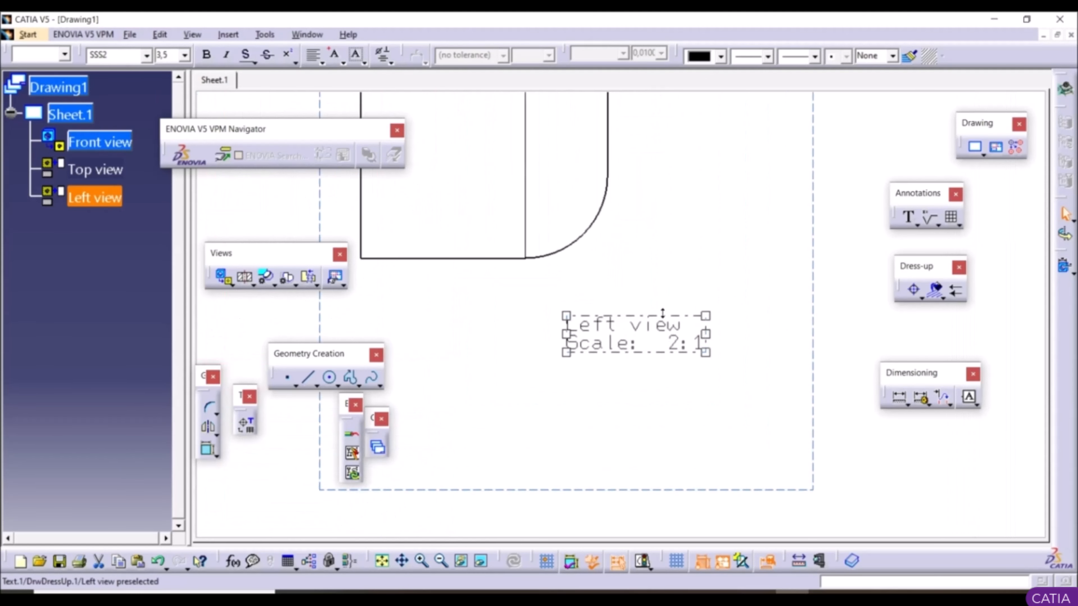
{"action": "double_click", "coordinate": [625, 329]}
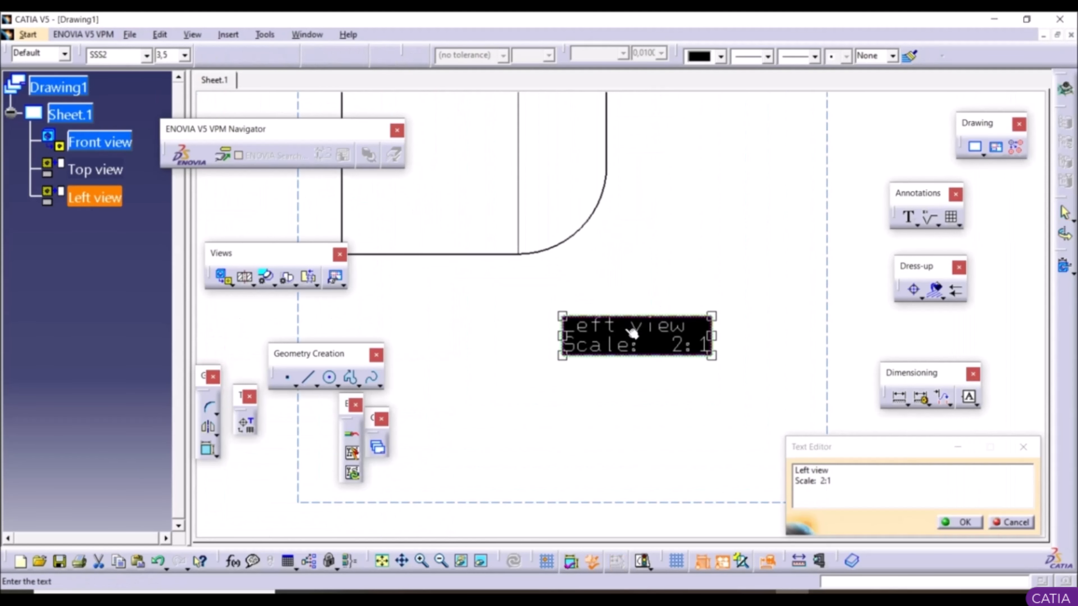
{"action": "left_click", "coordinate": [167, 54]}
{"action": "left_click", "coordinate": [185, 55]}
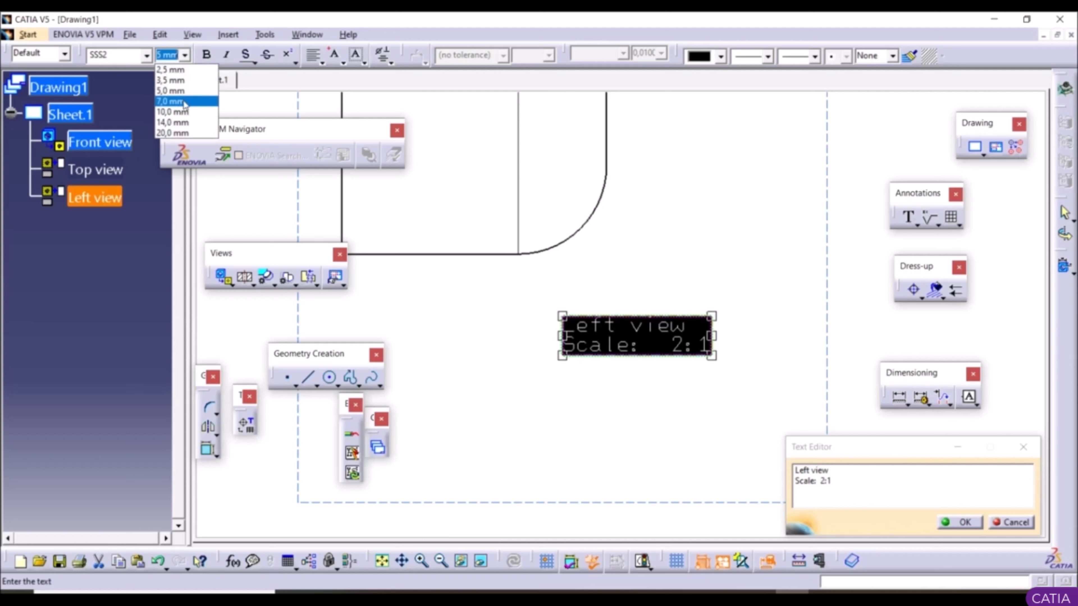
{"action": "left_click", "coordinate": [178, 111]}
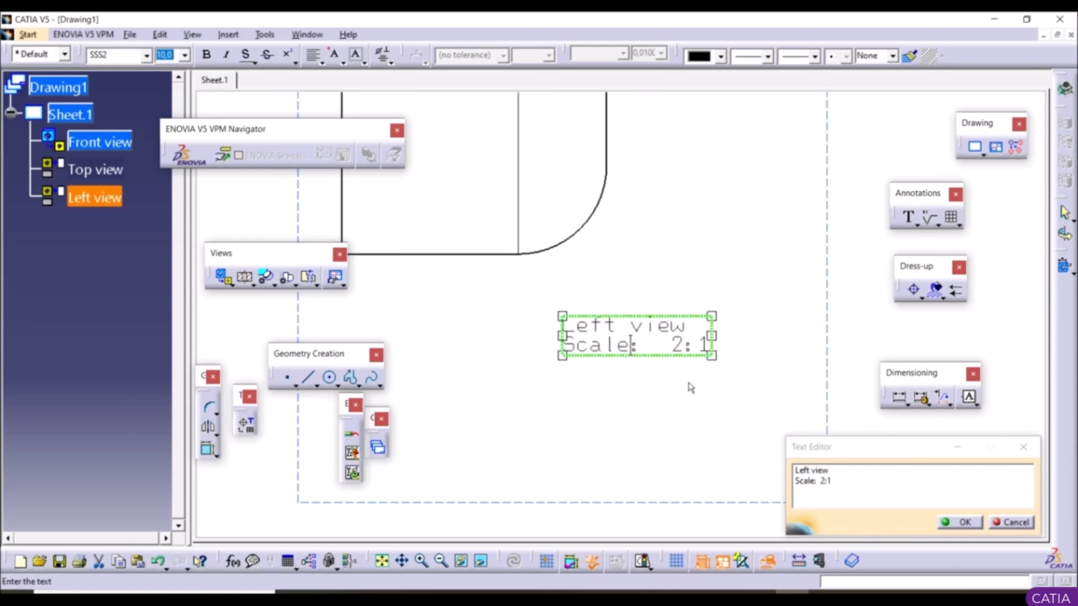
{"action": "left_click_drag", "start_coordinate": [703, 353], "coordinate": [551, 318]}
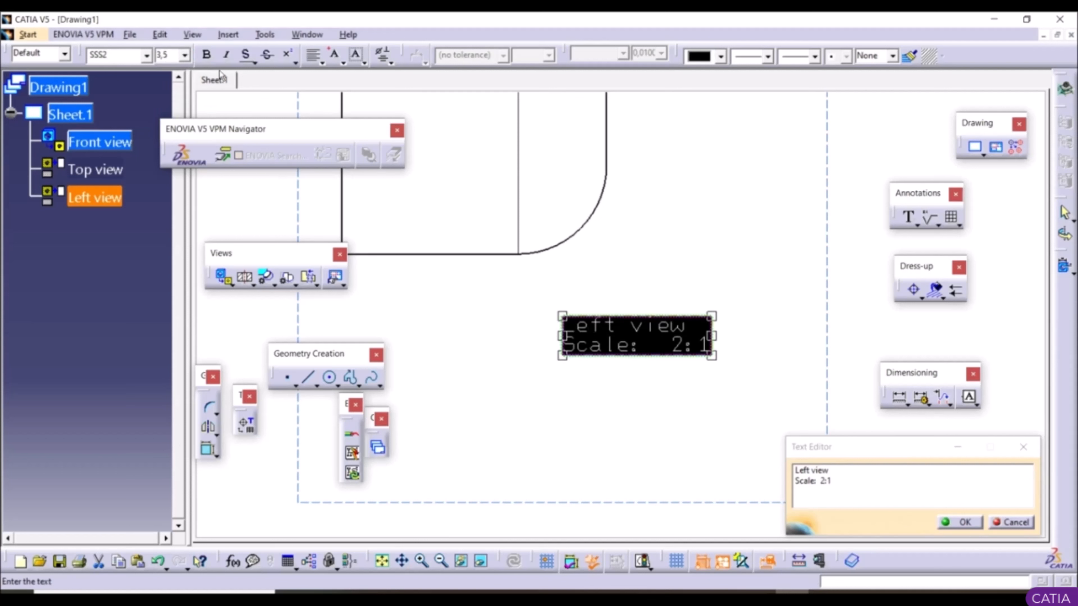
{"action": "left_click", "coordinate": [186, 55]}
{"action": "left_click", "coordinate": [178, 113]}
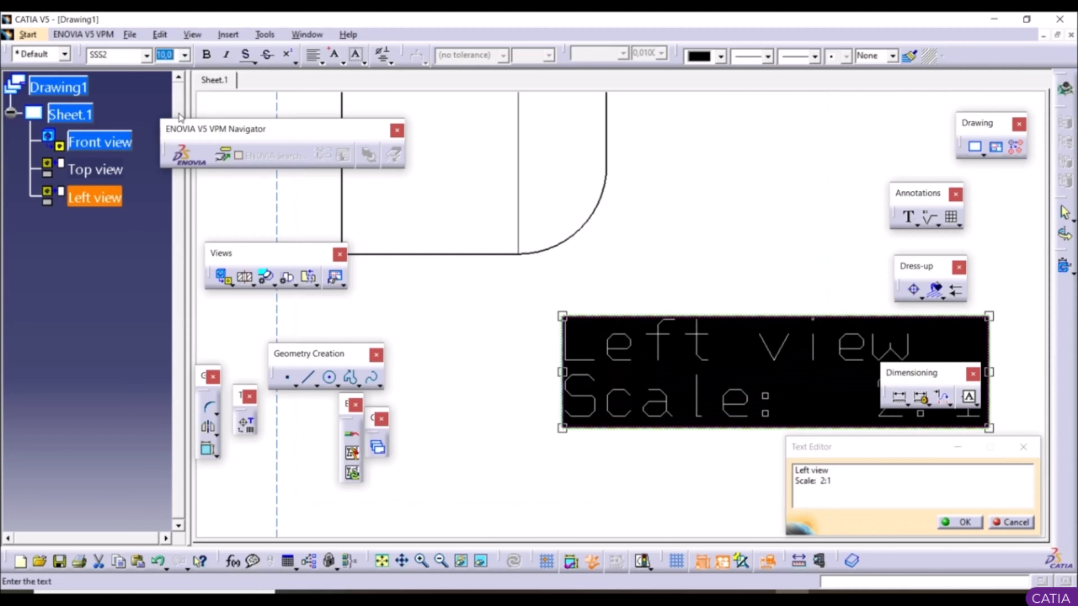
{"action": "left_click", "coordinate": [956, 522]}
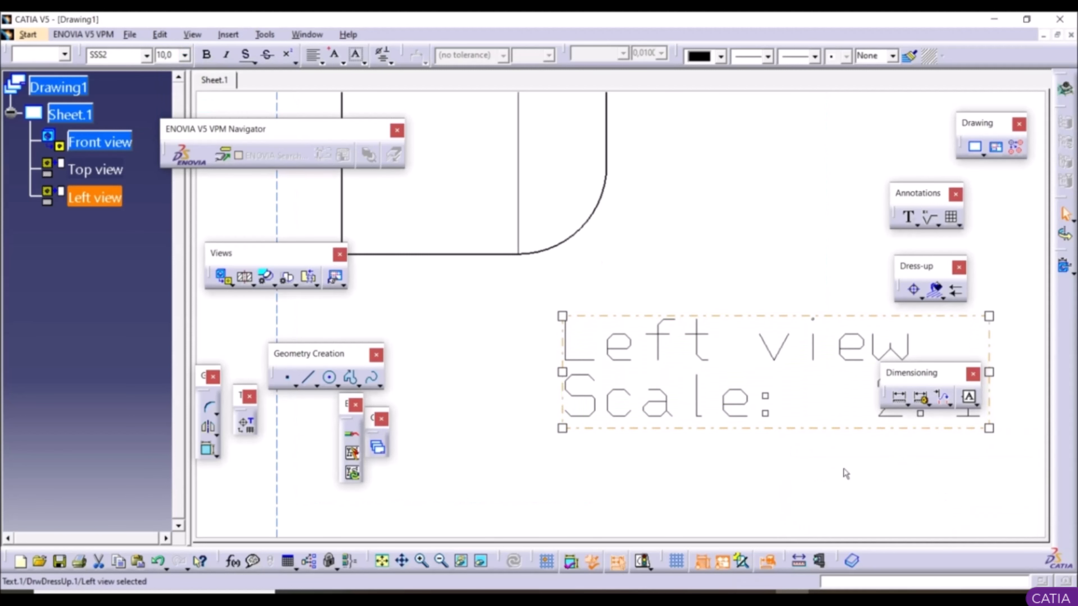
{"action": "scroll", "coordinate": [445, 270], "scroll_direction": "up", "scroll_amount": 1}
{"action": "middle_click_drag", "start_coordinate": [445, 271], "coordinate": [685, 418]}
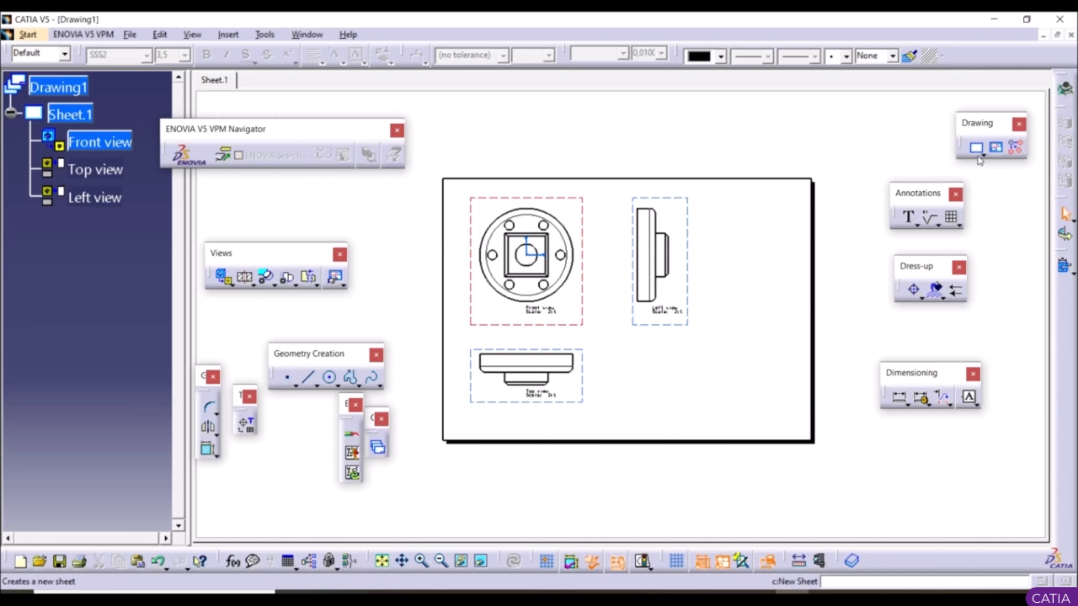
Step: Add a second sheet to the drawing and switch between the original sheet and the new one
{"action": "right_click", "coordinate": [1060, 422]}
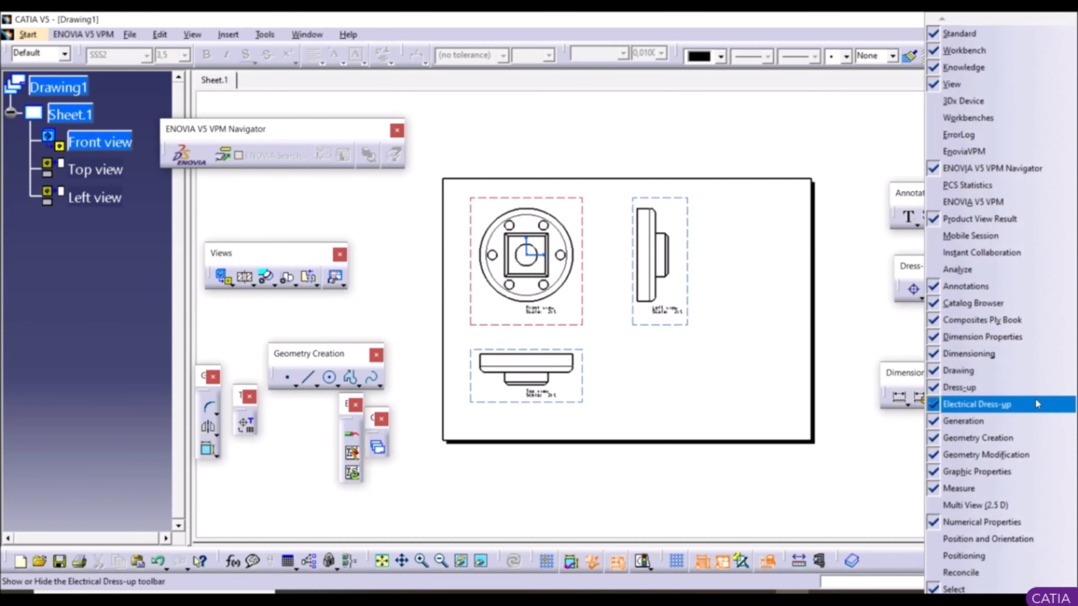
{"action": "left_click", "coordinate": [966, 370]}
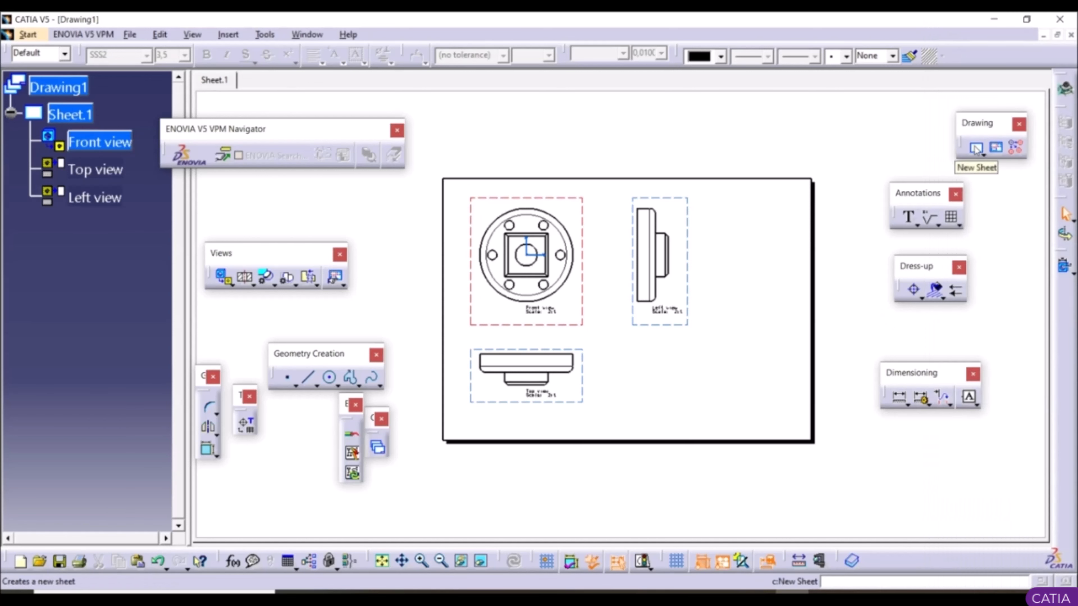
{"action": "left_click", "coordinate": [975, 148]}
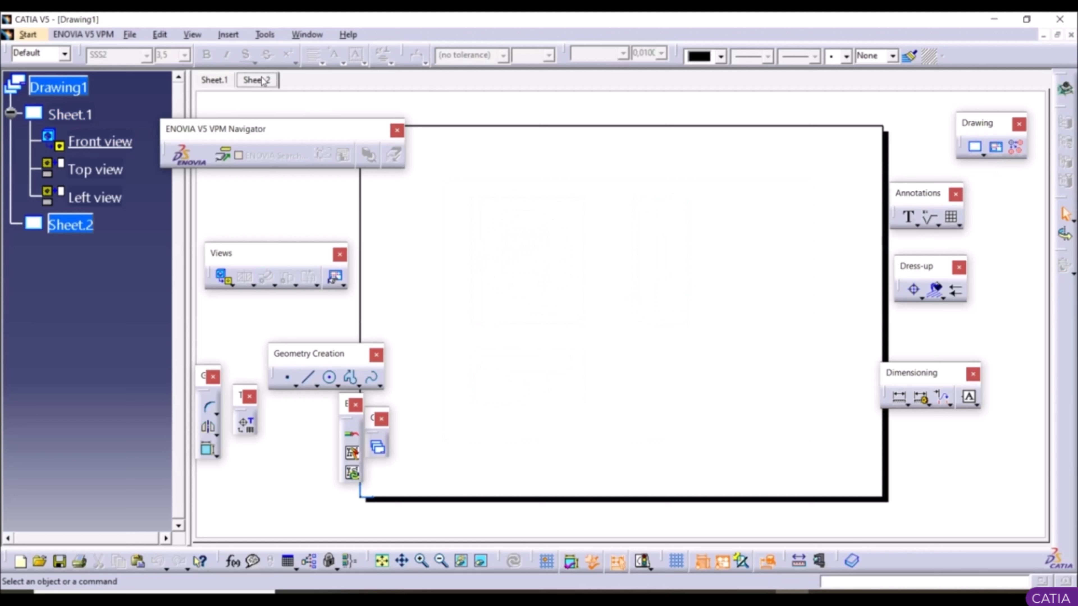
{"action": "left_click", "coordinate": [217, 81]}
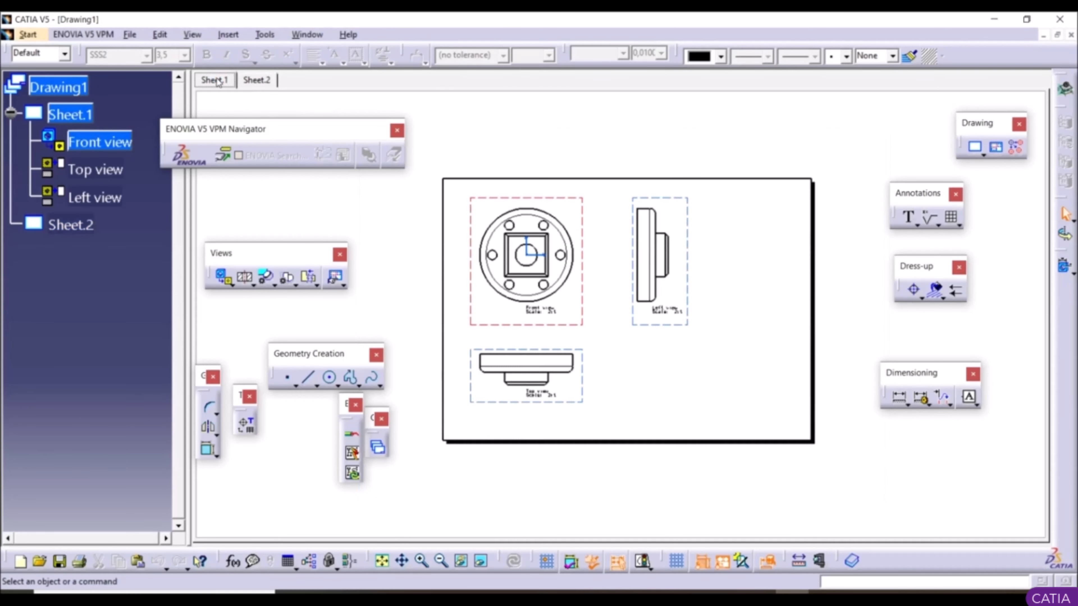
{"action": "left_click", "coordinate": [249, 80]}
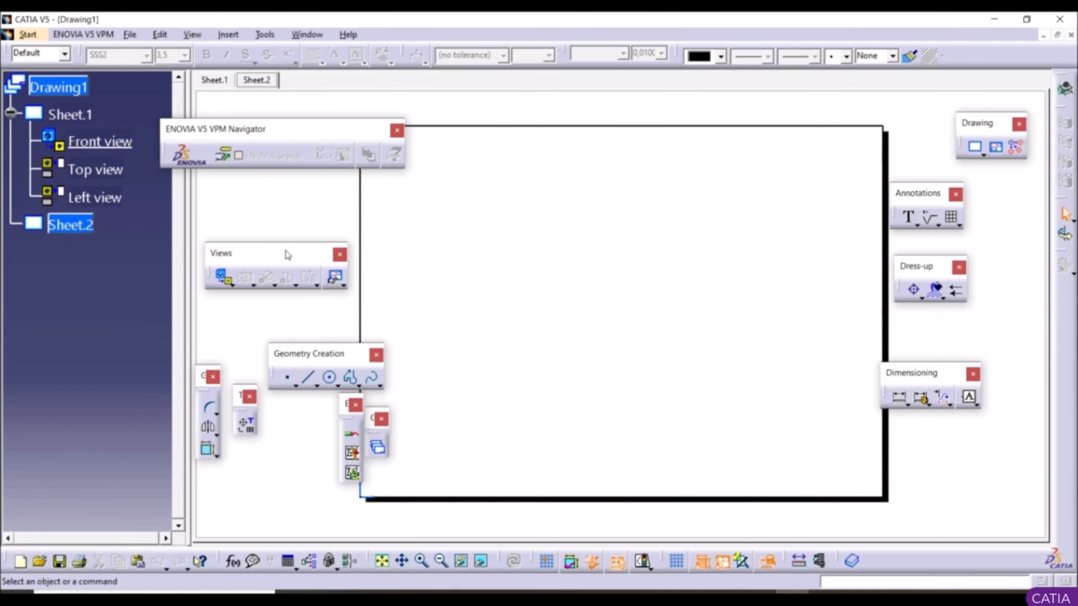
Step: Delete the empty second sheet from the drawing
{"action": "mouse_move", "coordinate": [528, 309]}
{"action": "middle_mouse_down", "text": "ctrl"}
{"action": "mouse_move", "coordinate": [555, 346]}
{"action": "mouse_move", "coordinate": [572, 316]}
{"action": "mouse_move", "coordinate": [588, 331]}
{"action": "middle_mouse_up", "text": "ctrl"}
{"action": "left_click_drag", "start_coordinate": [223, 254], "coordinate": [276, 265]}
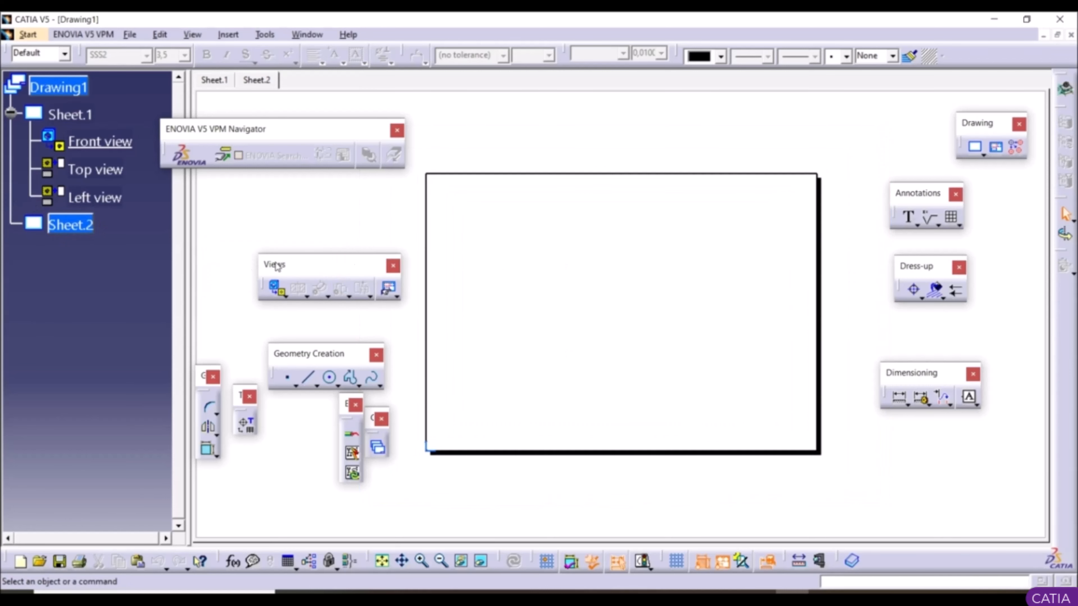
{"action": "right_click", "coordinate": [79, 228]}
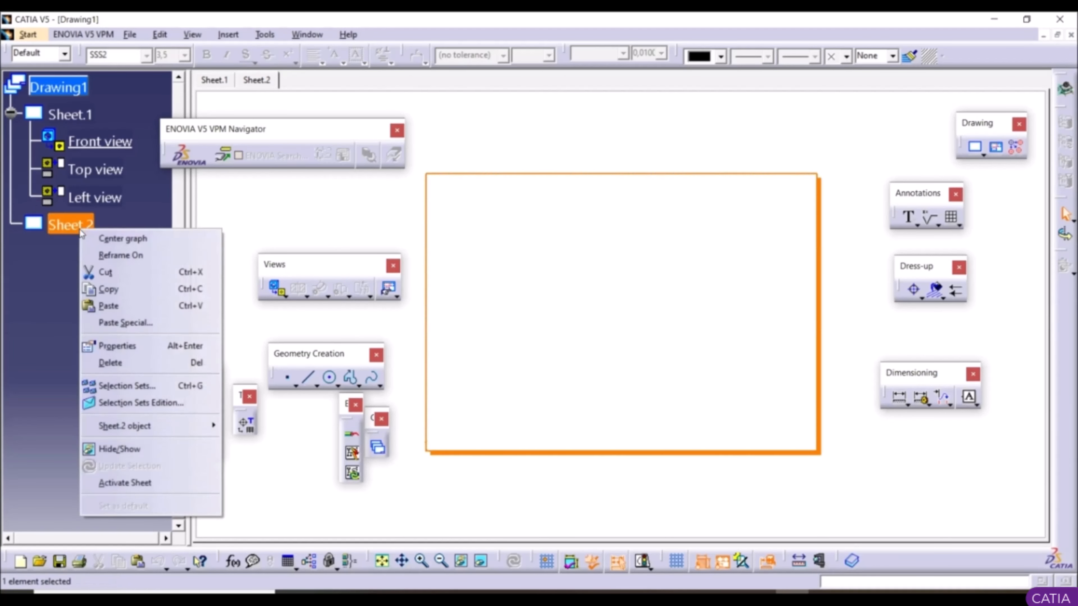
{"action": "left_click", "coordinate": [119, 363]}
{"action": "left_click", "coordinate": [540, 337]}
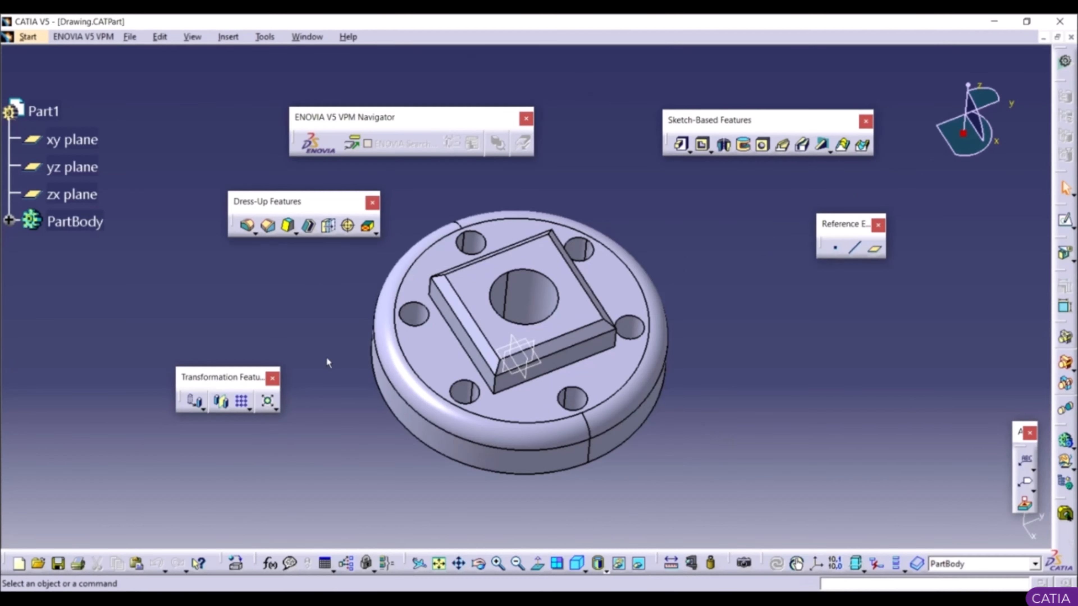
Step: Create a new drawing of the part in the Drafting workbench with the empty sheet layout, A0 ISO at 1:1
{"action": "left_click", "coordinate": [26, 37]}
{"action": "mouse_move", "coordinate": [64, 72]}
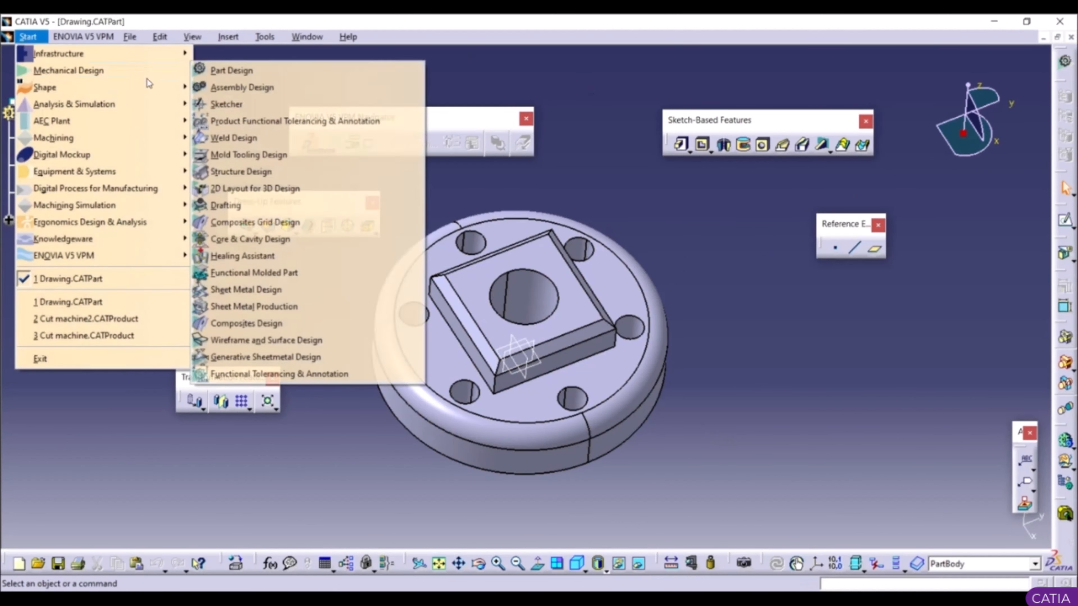
{"action": "left_click", "coordinate": [257, 206]}
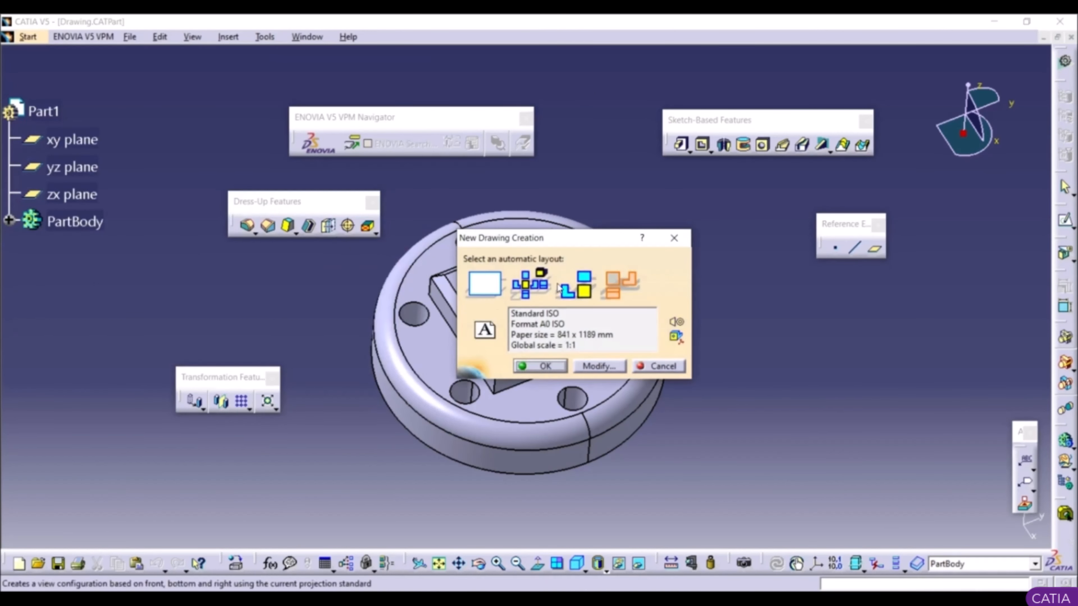
{"action": "left_click", "coordinate": [490, 285]}
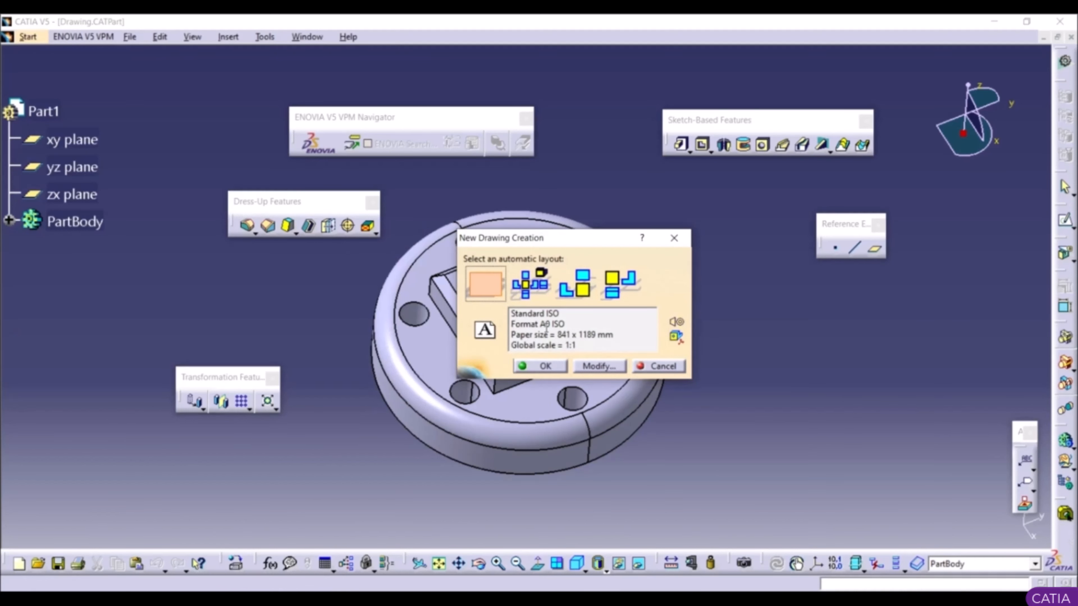
{"action": "left_click", "coordinate": [552, 366]}
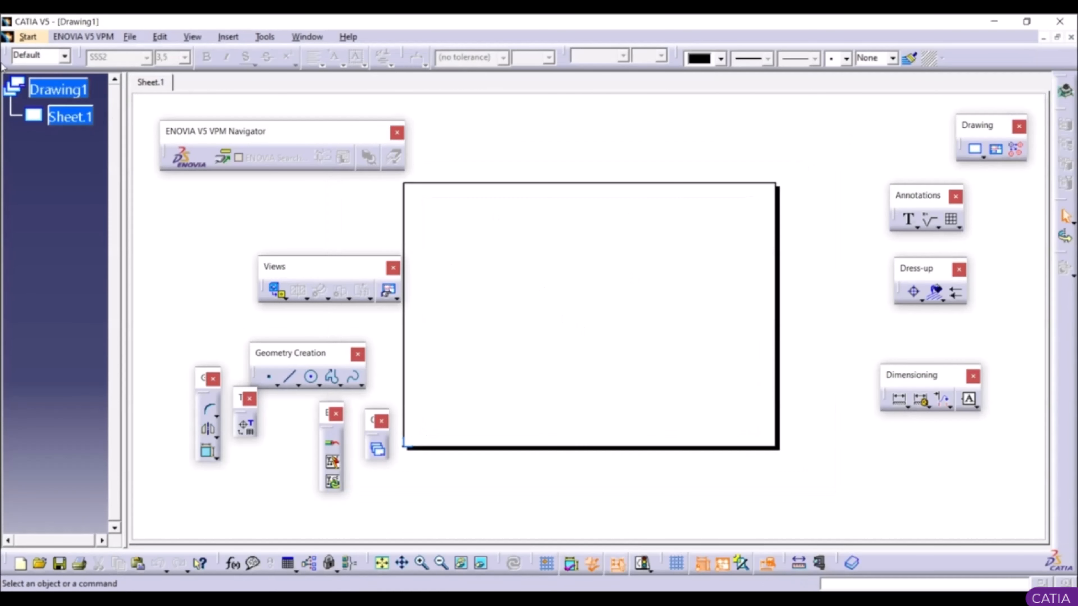
Step: Check in the list of available toolbars whether the Views toolbar is enabled
{"action": "middle_click_drag", "start_coordinate": [557, 286], "coordinate": [598, 283]}
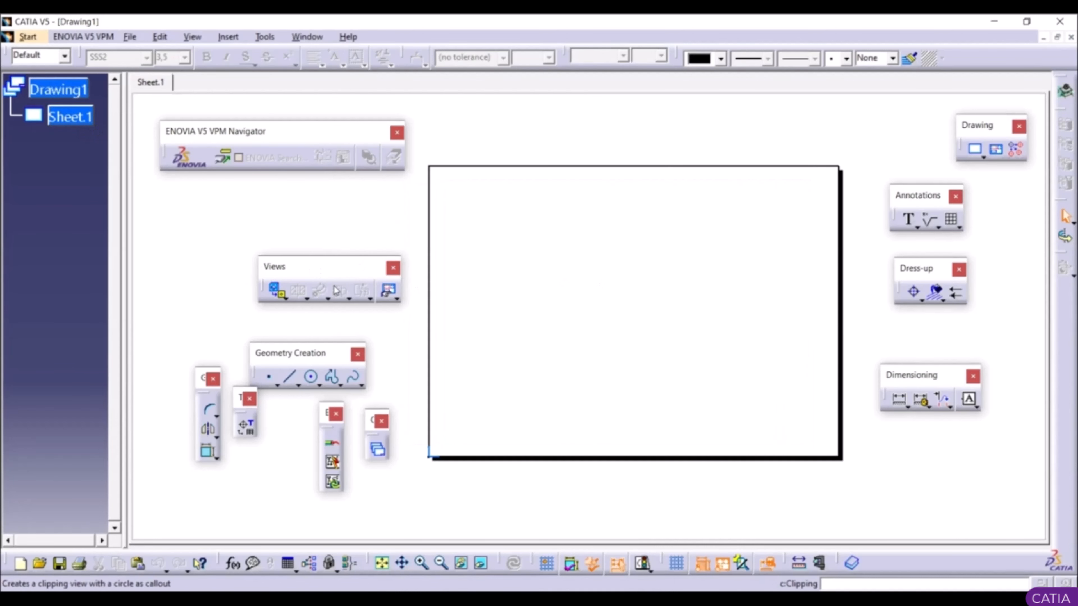
{"action": "right_click", "coordinate": [955, 560]}
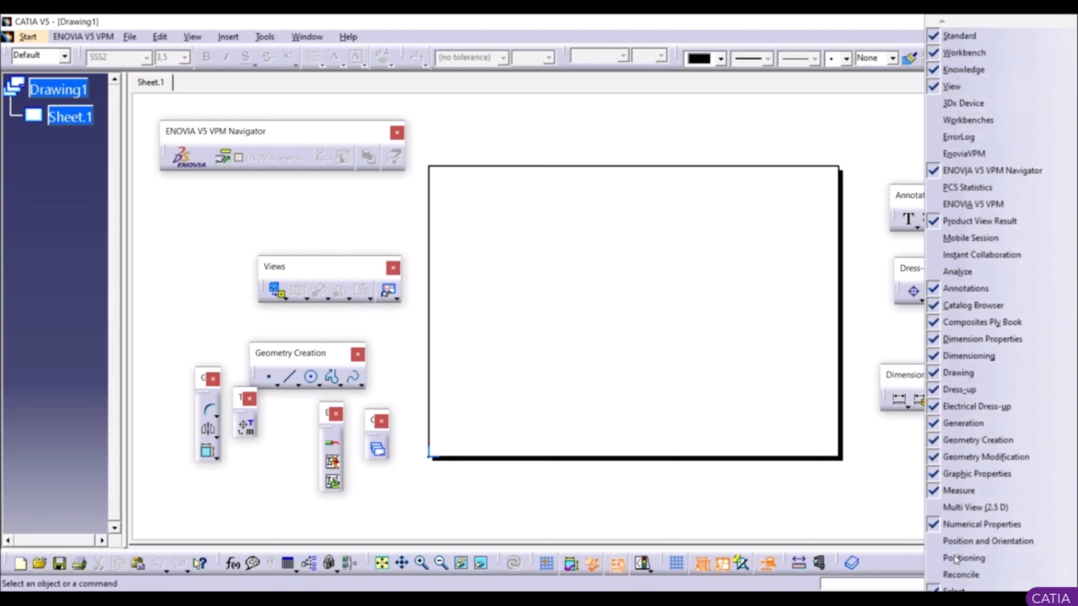
{"action": "mouse_move", "coordinate": [955, 601]}
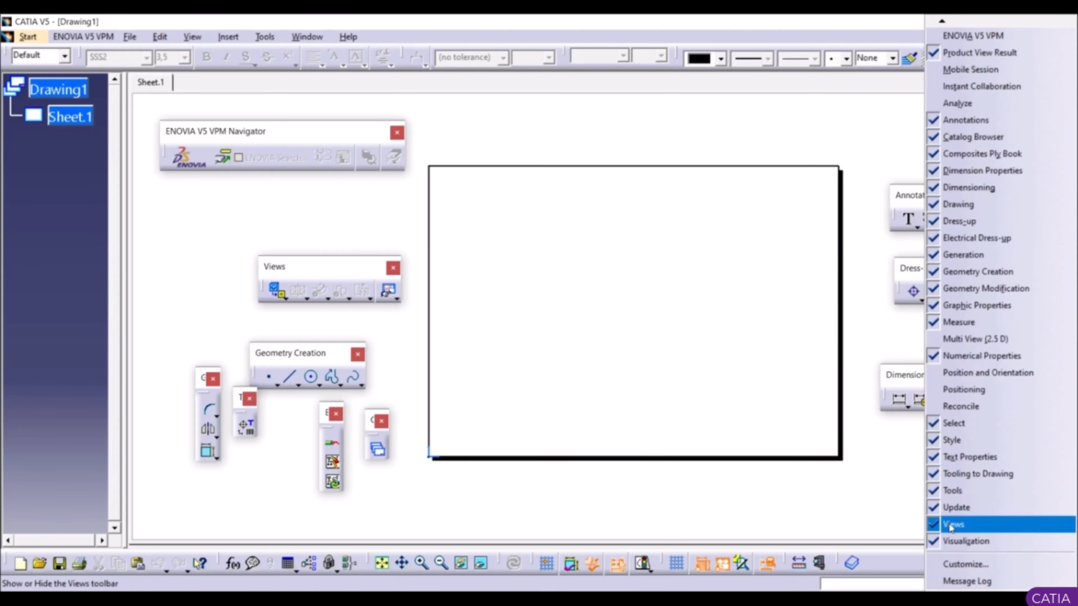
{"action": "left_click", "coordinate": [567, 470]}
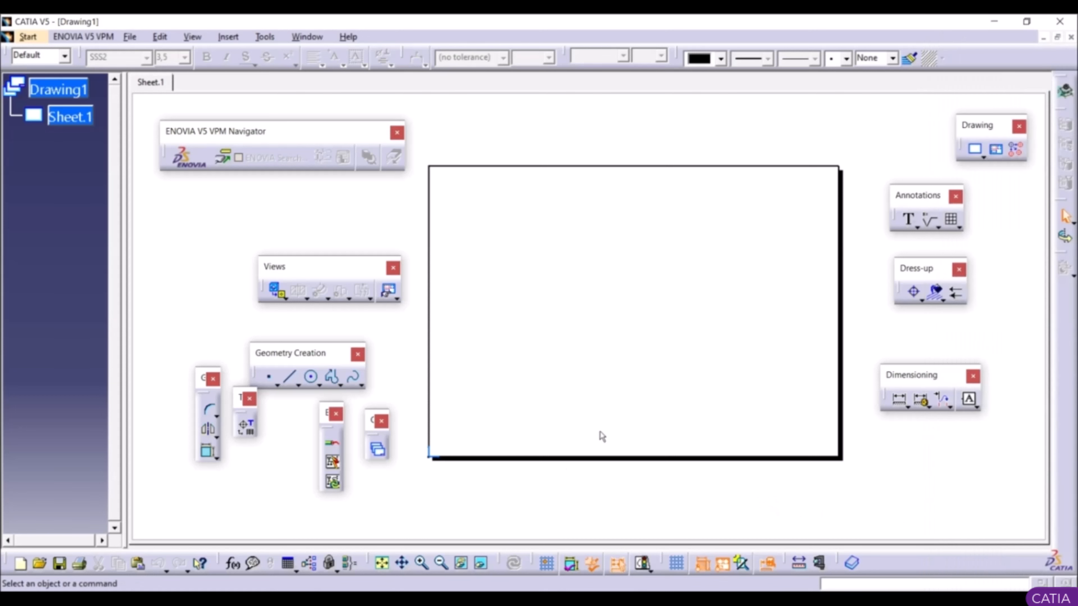
Step: Create a front view from the side face of the square boss in Drawing.CATPart and place it in the sheet's upper-left area
{"action": "left_click", "coordinate": [284, 299]}
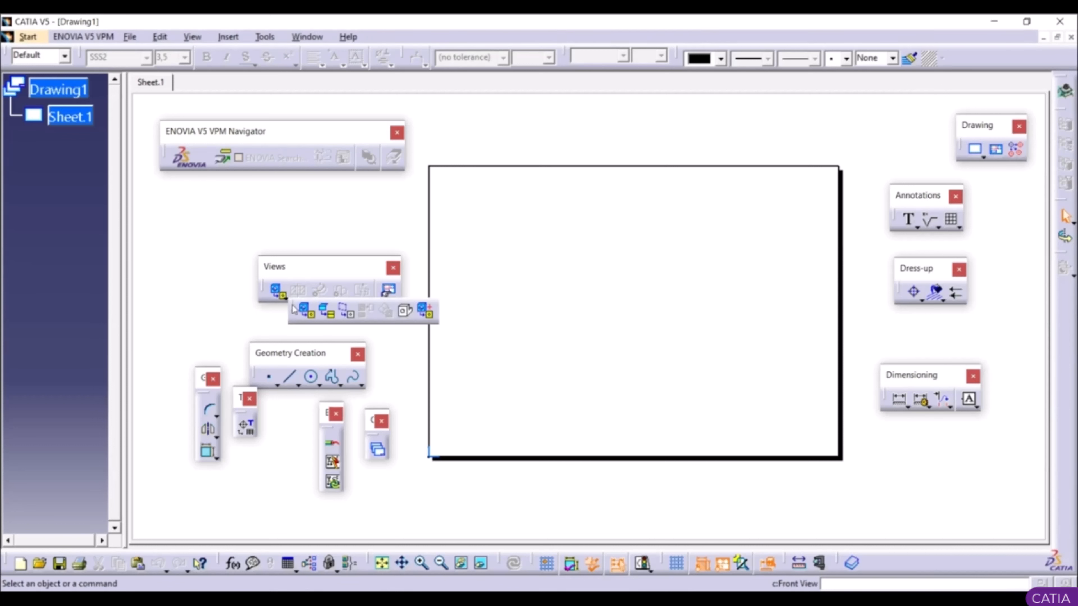
{"action": "left_click", "coordinate": [306, 312]}
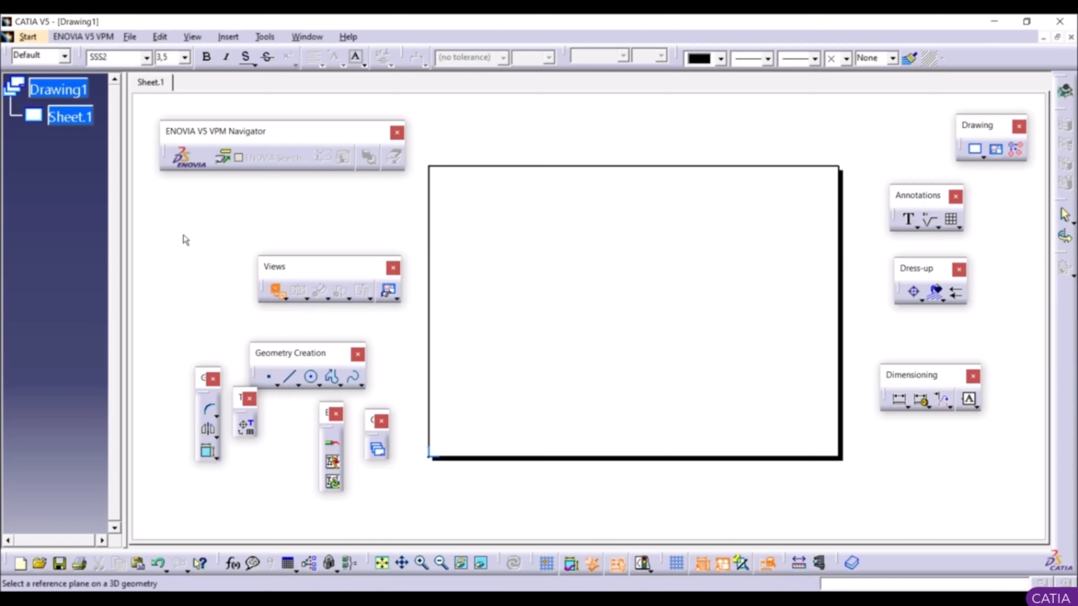
{"action": "left_click", "coordinate": [319, 37]}
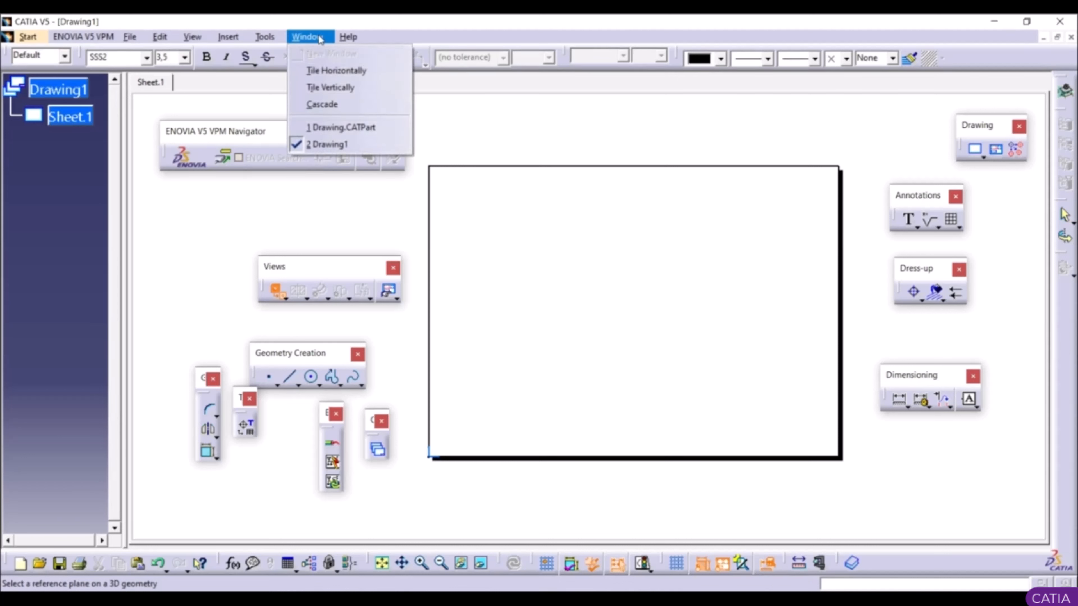
{"action": "left_click", "coordinate": [343, 125]}
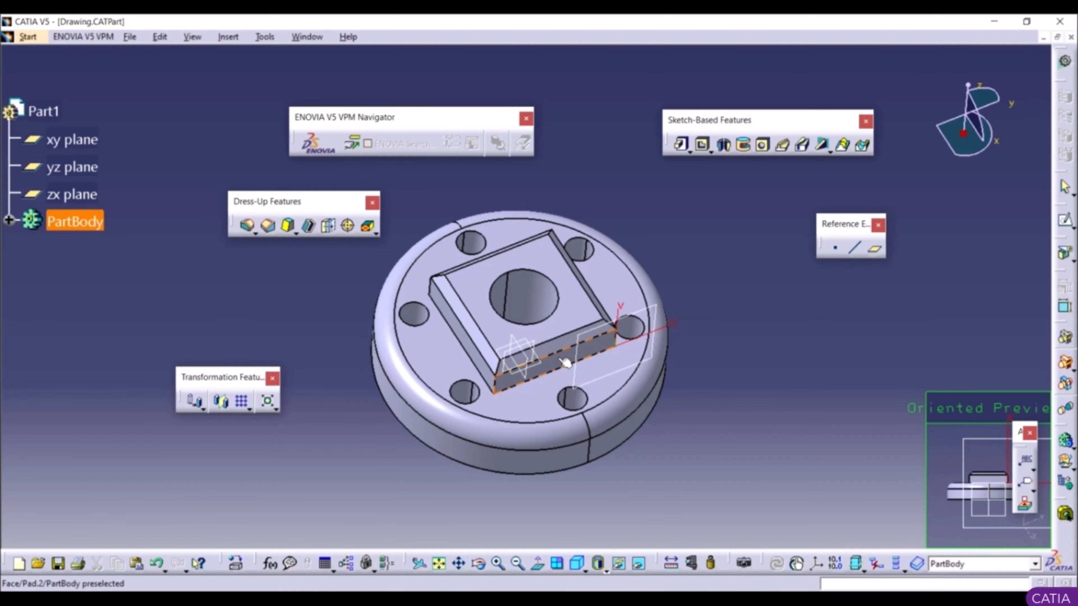
{"action": "left_click", "coordinate": [566, 362]}
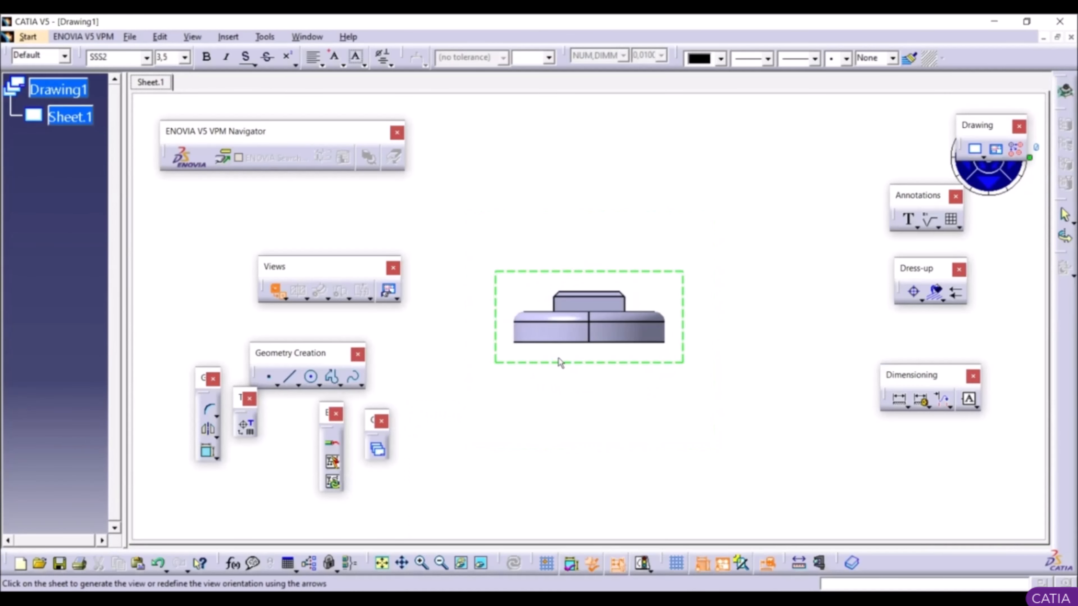
{"action": "mouse_move", "coordinate": [603, 308]}
{"action": "middle_mouse_down", "text": "ctrl"}
{"action": "mouse_move", "coordinate": [638, 426]}
{"action": "mouse_move", "coordinate": [659, 366]}
{"action": "middle_mouse_up", "text": "ctrl"}
{"action": "scroll", "coordinate": [637, 395], "scroll_direction": "up", "scroll_amount": 1}
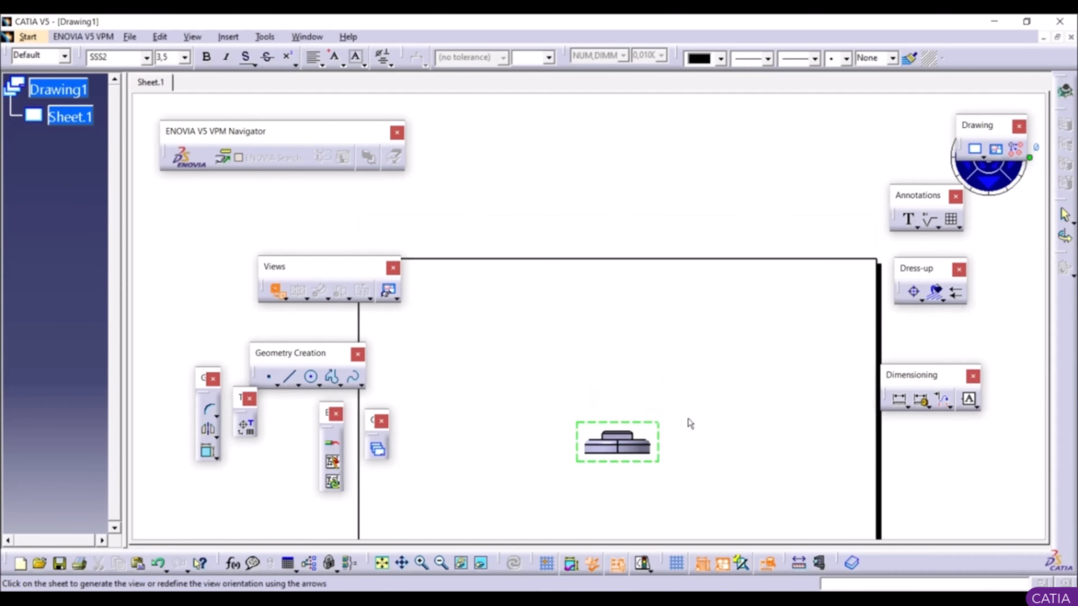
{"action": "middle_click_drag", "start_coordinate": [690, 423], "coordinate": [780, 307]}
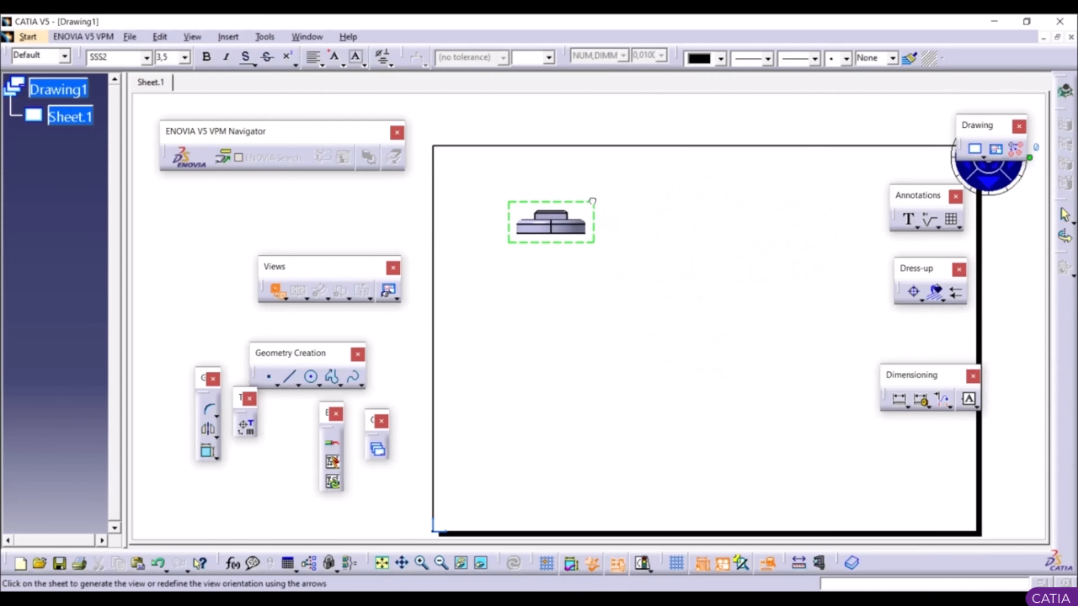
{"action": "left_click", "coordinate": [604, 118]}
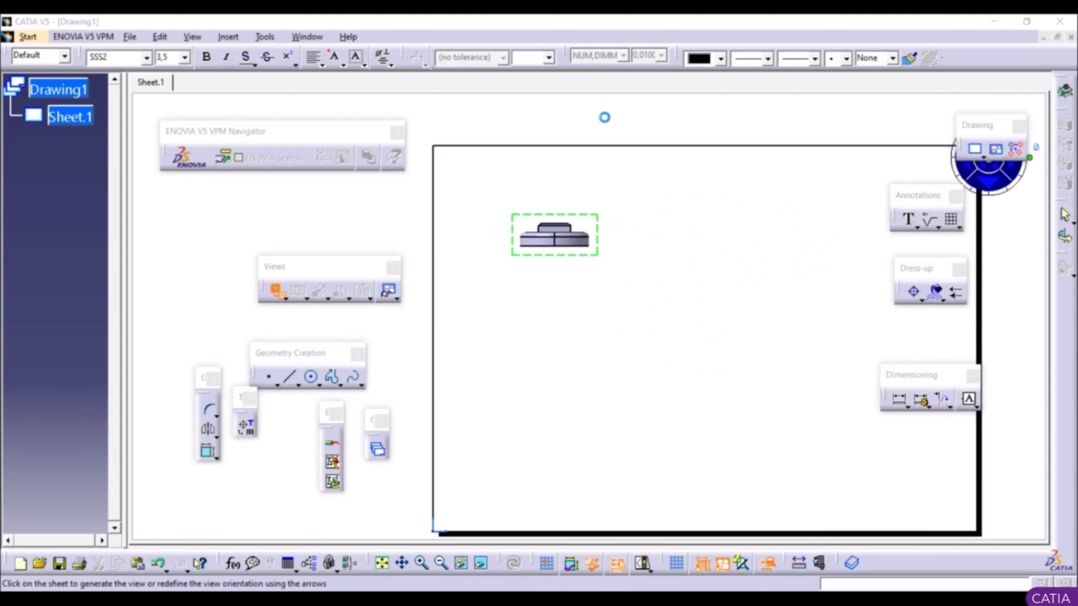
Step: Add a projection view of the part to the right of the front view
{"action": "middle_click_drag", "start_coordinate": [680, 245], "coordinate": [756, 426]}
{"action": "middle_click_drag", "start_coordinate": [602, 323], "coordinate": [587, 168]}
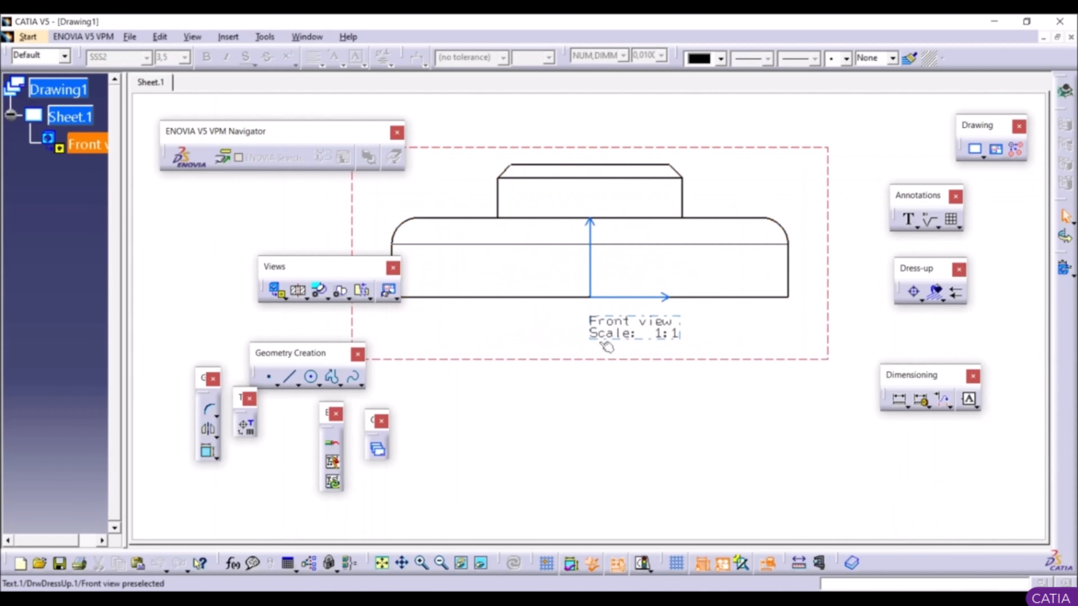
{"action": "middle_click_drag", "start_coordinate": [693, 344], "coordinate": [693, 458]}
{"action": "middle_click_drag", "start_coordinate": [693, 459], "coordinate": [643, 370]}
{"action": "left_click", "coordinate": [283, 298]}
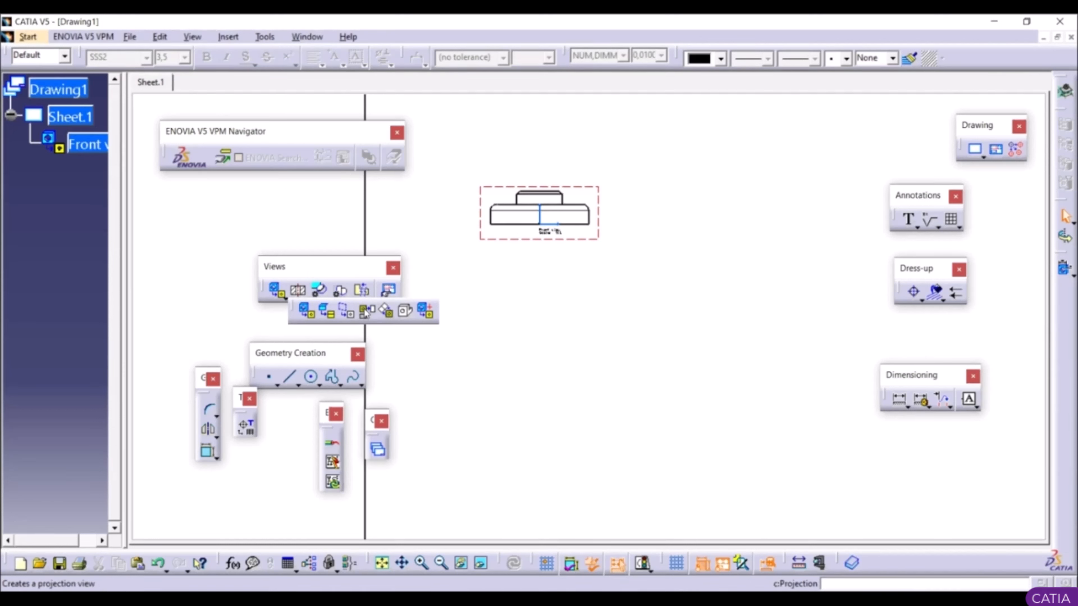
{"action": "left_click", "coordinate": [366, 312]}
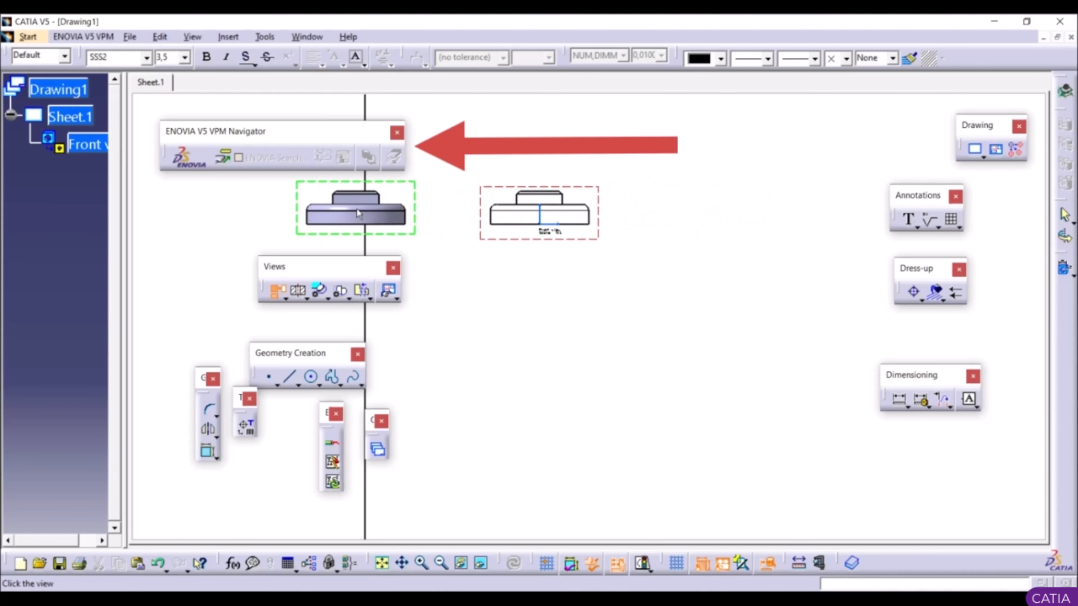
{"action": "left_click", "coordinate": [702, 215]}
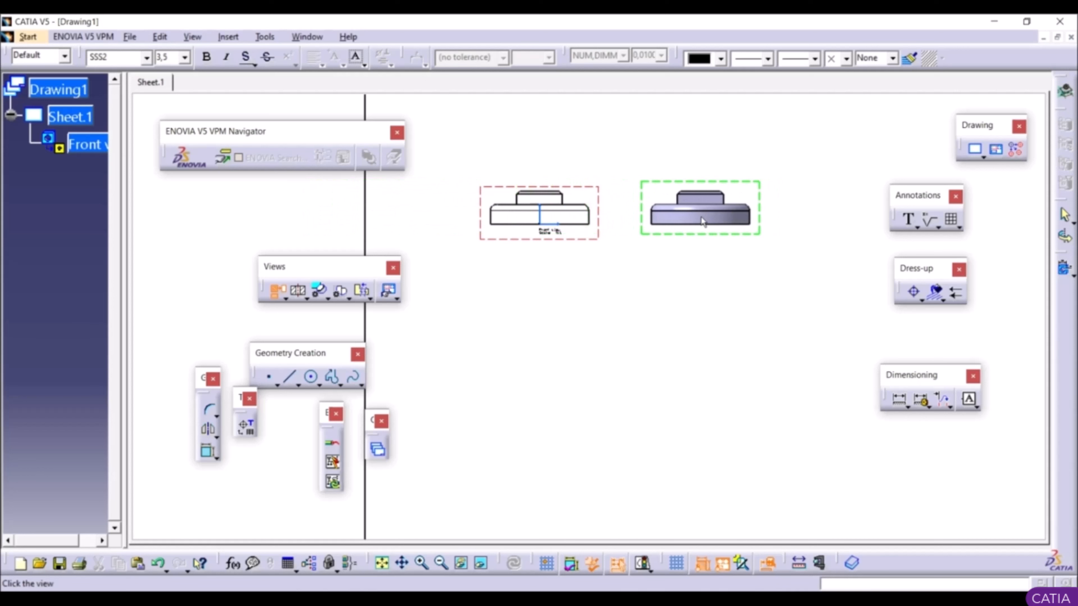
Step: Add a projection view of the circular flange face directly below the front view
{"action": "middle_click_drag", "start_coordinate": [725, 248], "coordinate": [616, 293], "text": "ctrl"}
{"action": "middle_click_drag", "start_coordinate": [611, 216], "coordinate": [582, 324], "text": "ctrl"}
{"action": "middle_click_drag", "start_coordinate": [582, 324], "coordinate": [648, 306]}
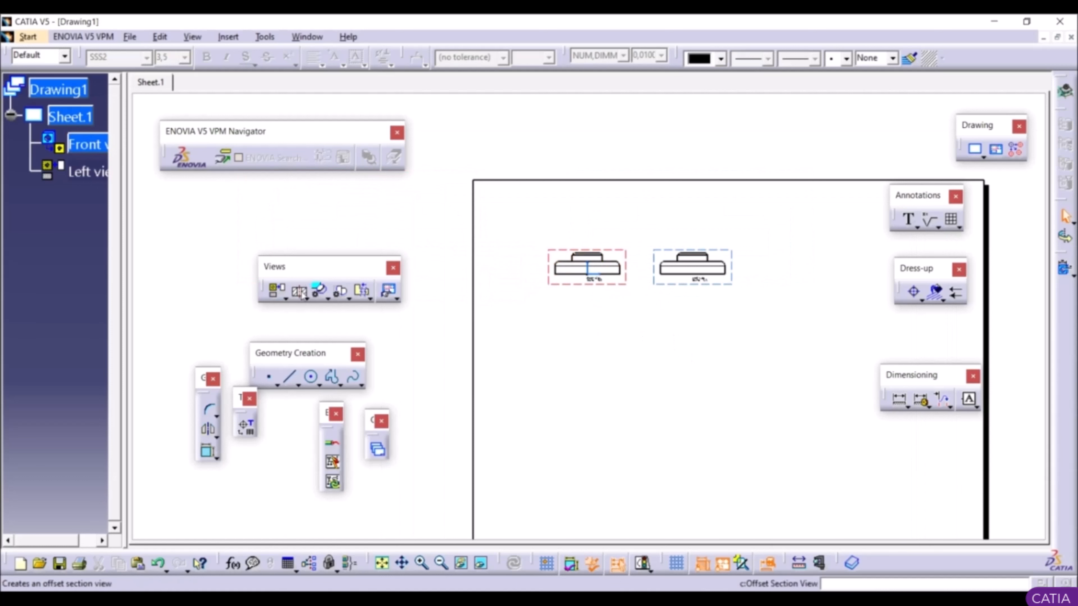
{"action": "left_click", "coordinate": [276, 290]}
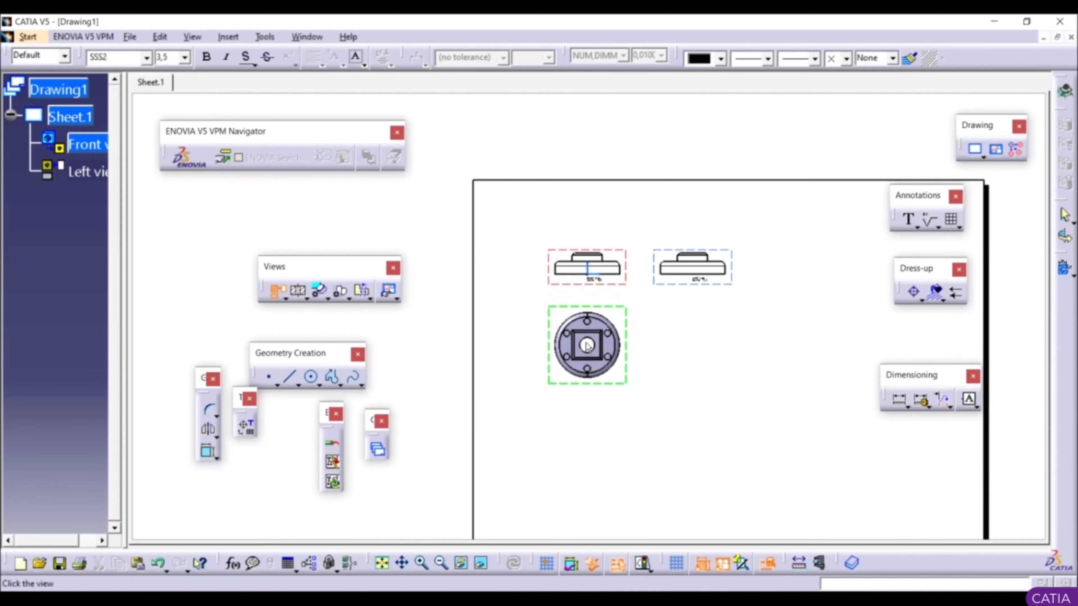
{"action": "left_click", "coordinate": [587, 379]}
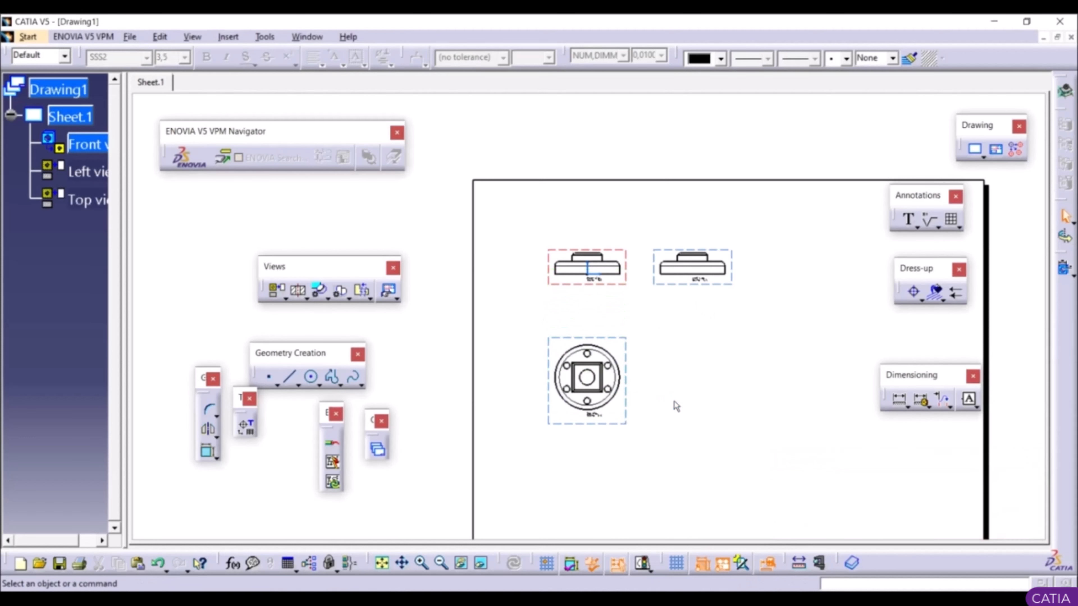
Step: Delete the left view placed to the right of the front view
{"action": "mouse_move", "coordinate": [681, 394]}
{"action": "middle_mouse_down"}
{"action": "mouse_move", "coordinate": [674, 346]}
{"action": "mouse_move", "coordinate": [620, 292]}
{"action": "mouse_move", "coordinate": [623, 319]}
{"action": "middle_mouse_up"}
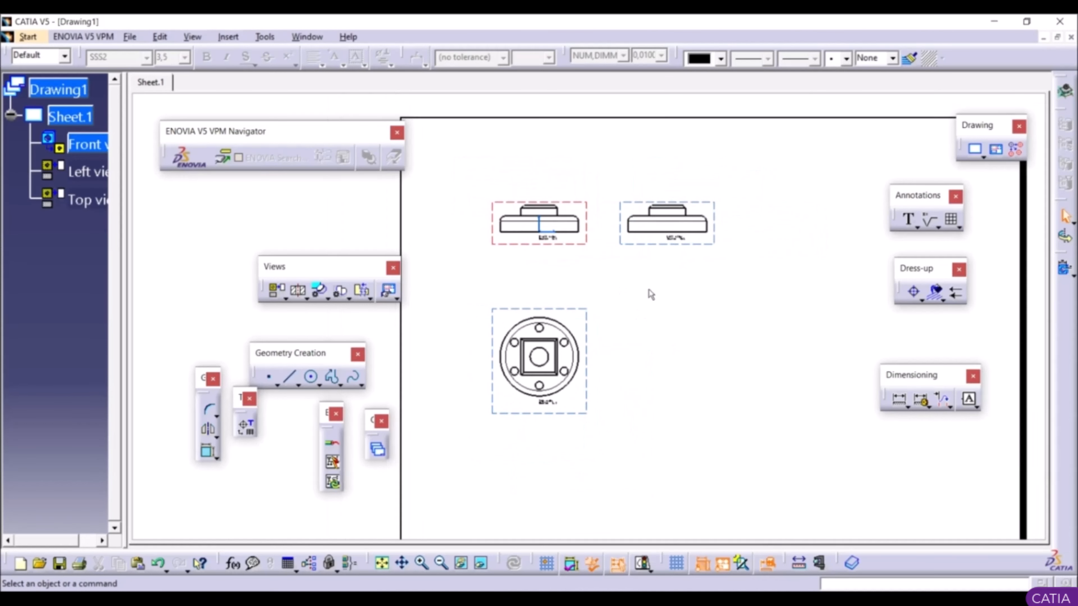
{"action": "left_click", "coordinate": [674, 245]}
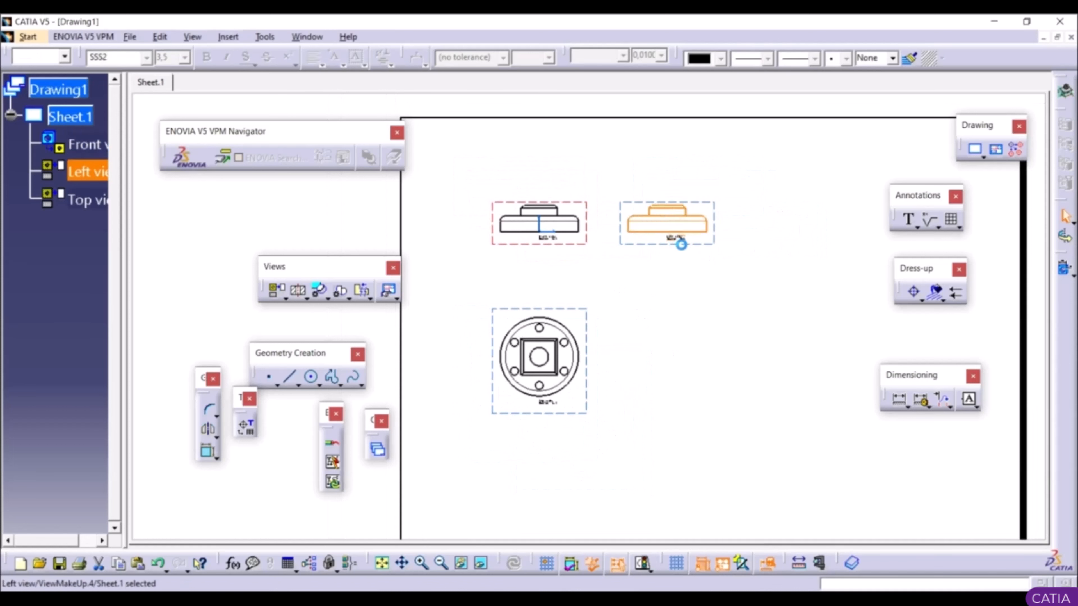
{"action": "right_click", "coordinate": [683, 246]}
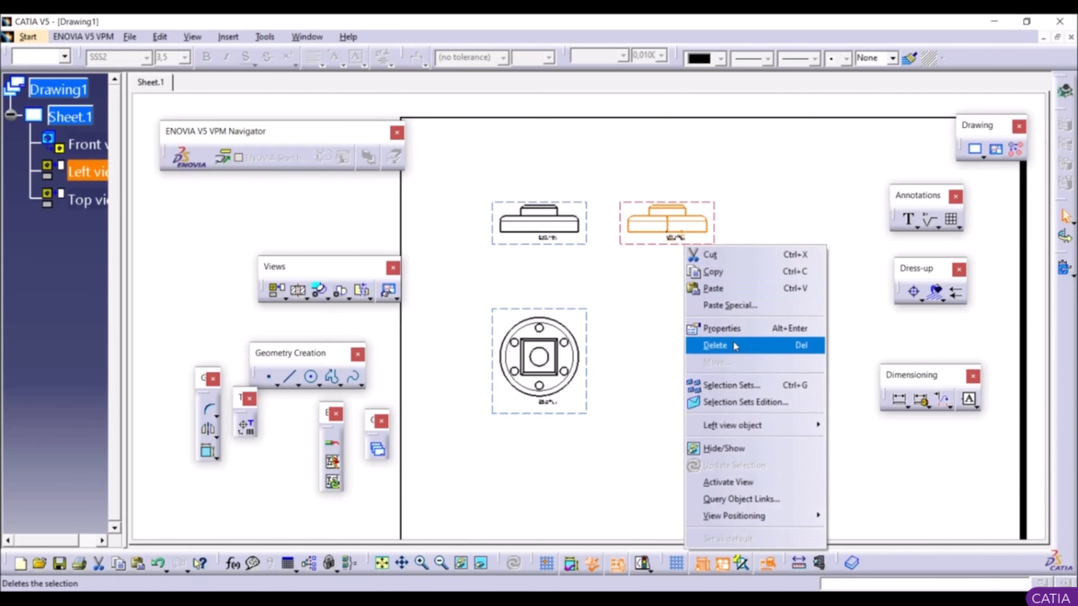
{"action": "left_click", "coordinate": [736, 347]}
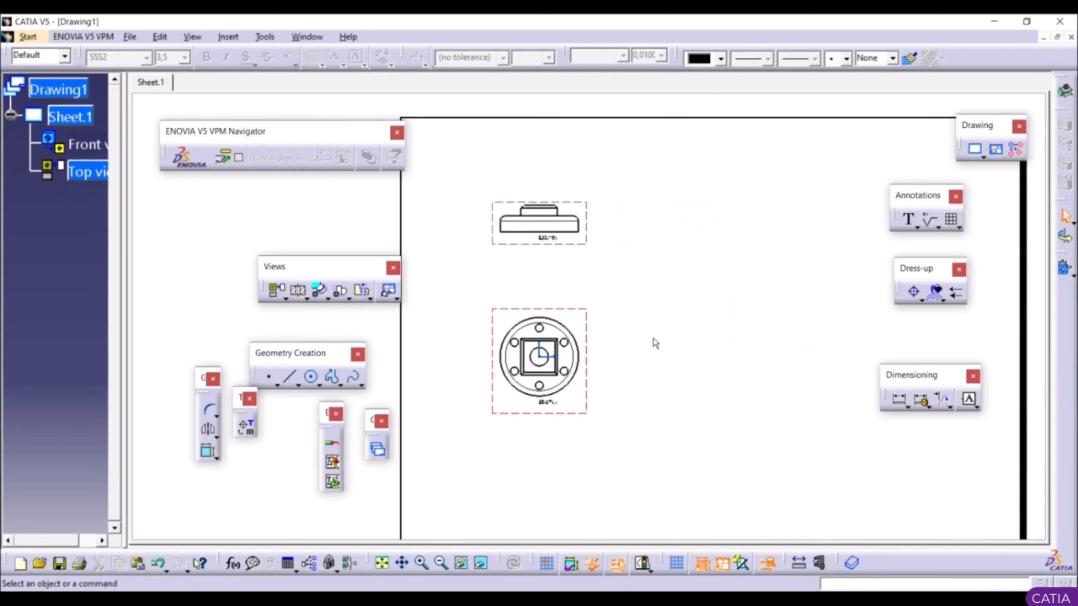
Step: Create an auxiliary view of the front view along a slanted line to its right, placed in the sheet's upper area right of the front view
{"action": "left_click", "coordinate": [279, 297]}
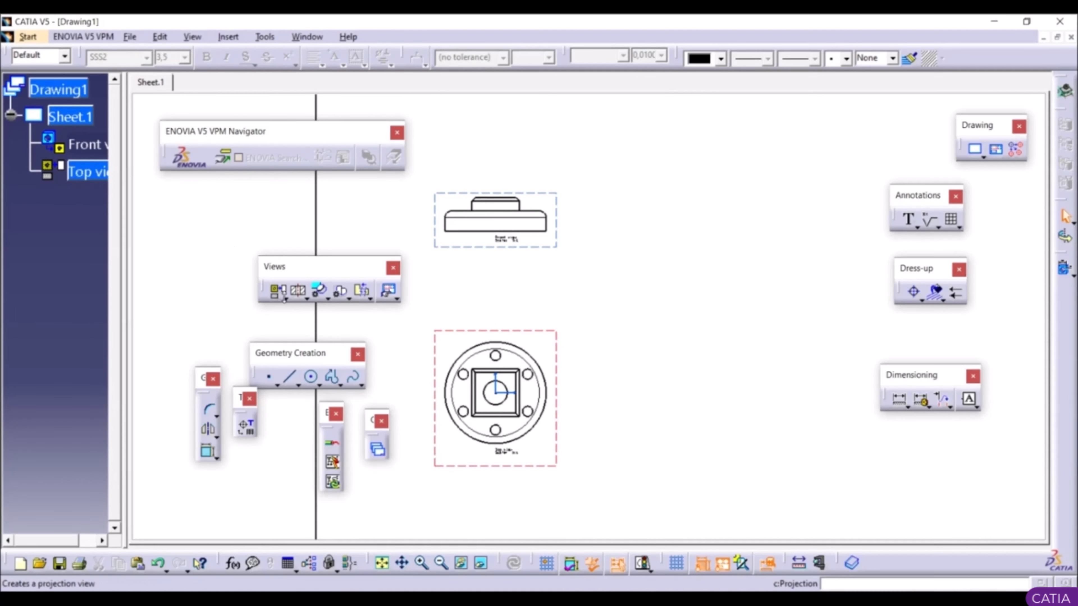
{"action": "left_click", "coordinate": [284, 299]}
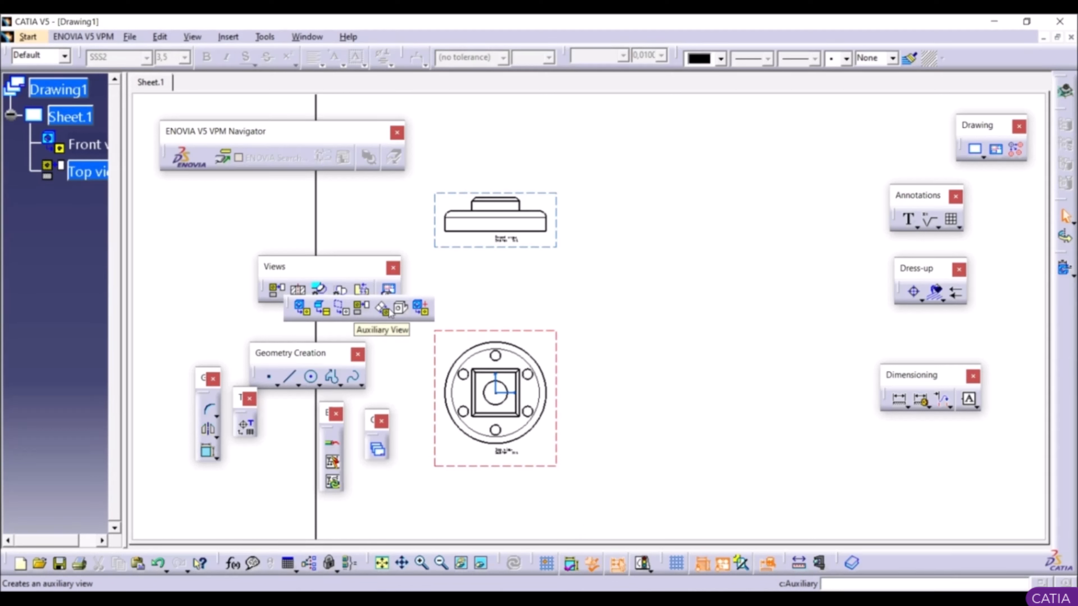
{"action": "left_click", "coordinate": [382, 312]}
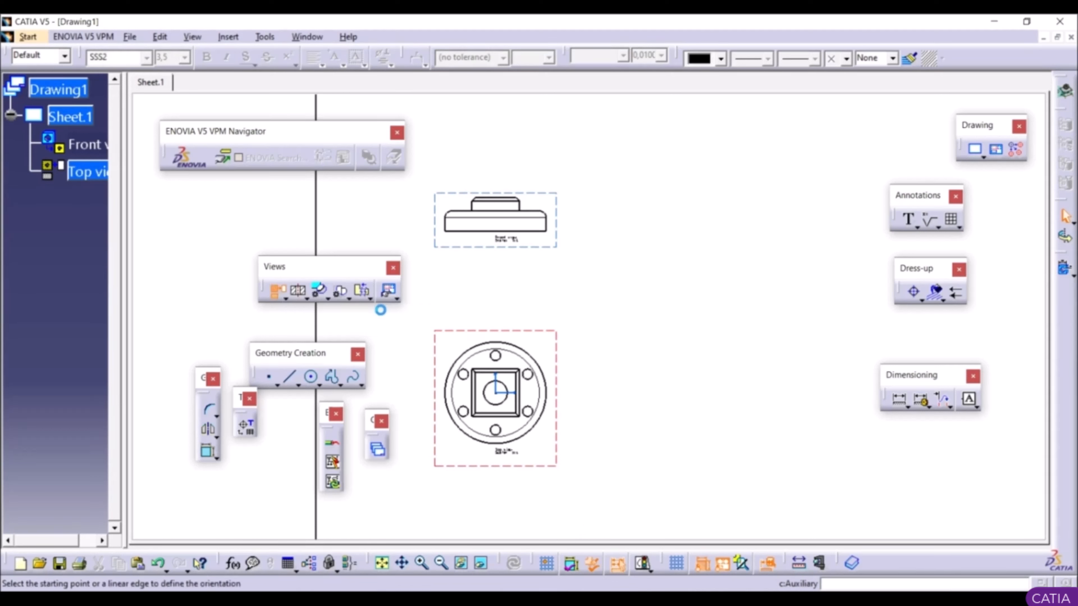
{"action": "mouse_move", "coordinate": [545, 216]}
{"action": "middle_mouse_down"}
{"action": "mouse_move", "coordinate": [628, 390]}
{"action": "mouse_move", "coordinate": [601, 273]}
{"action": "middle_mouse_up"}
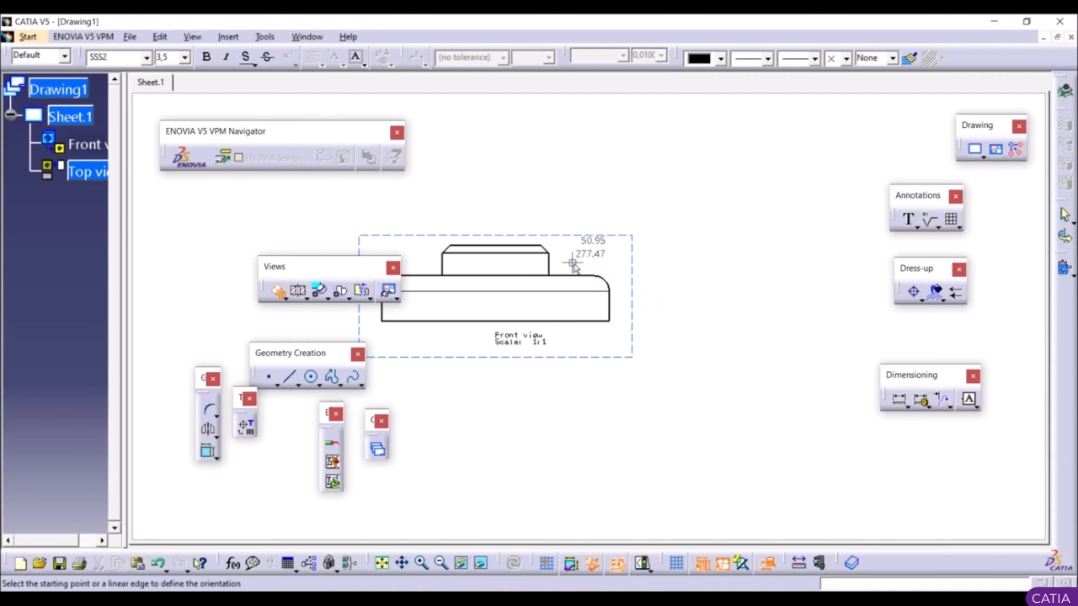
{"action": "left_click", "coordinate": [550, 250]}
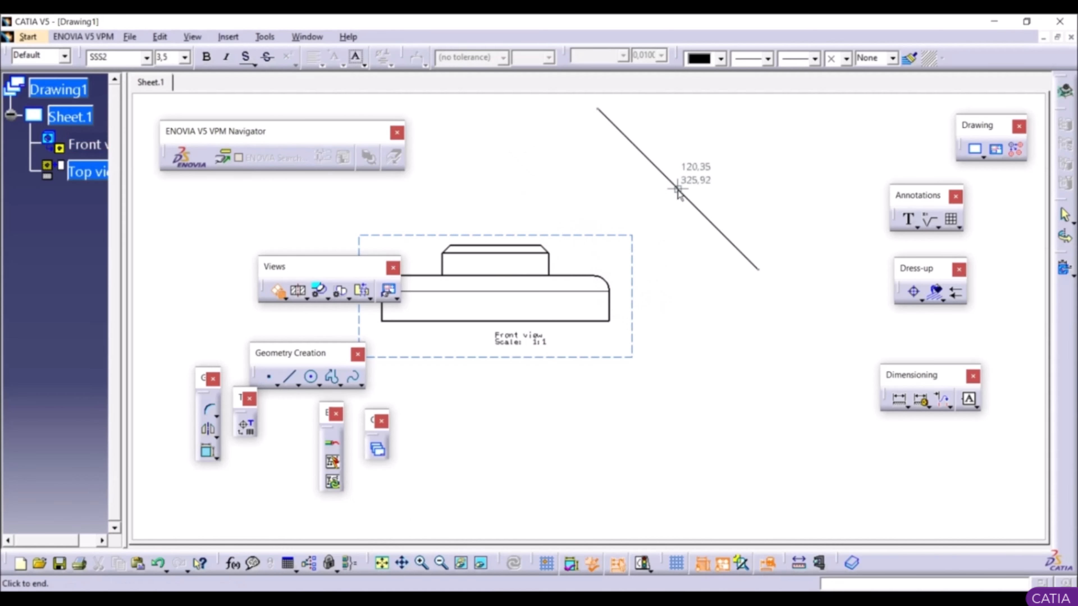
{"action": "left_click", "coordinate": [616, 203]}
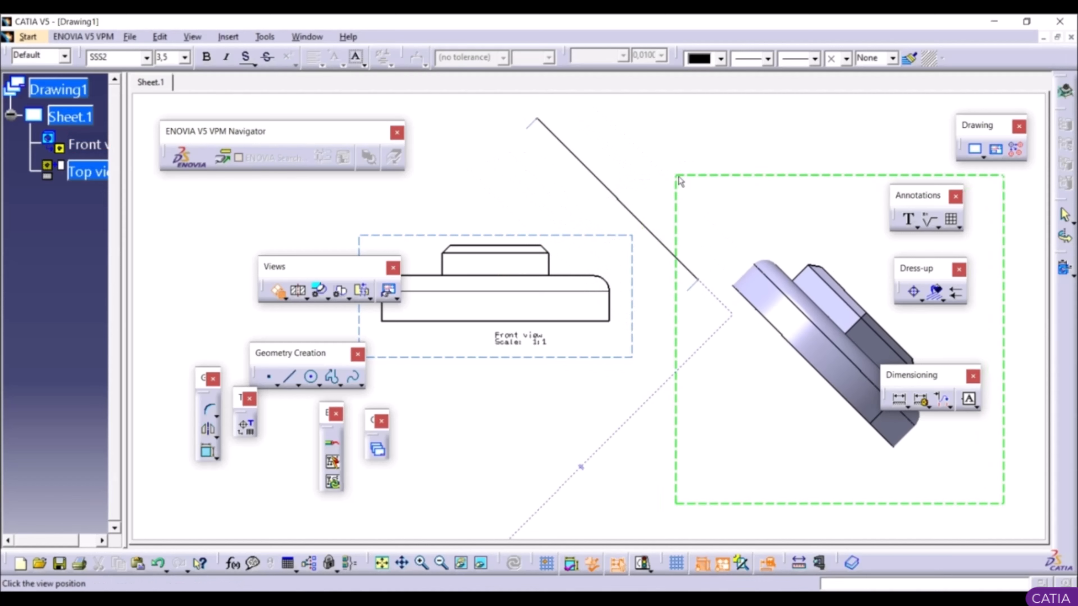
{"action": "mouse_move", "coordinate": [676, 178]}
{"action": "middle_mouse_down", "text": "ctrl"}
{"action": "mouse_move", "coordinate": [691, 229]}
{"action": "mouse_move", "coordinate": [683, 261]}
{"action": "middle_mouse_up", "text": "ctrl"}
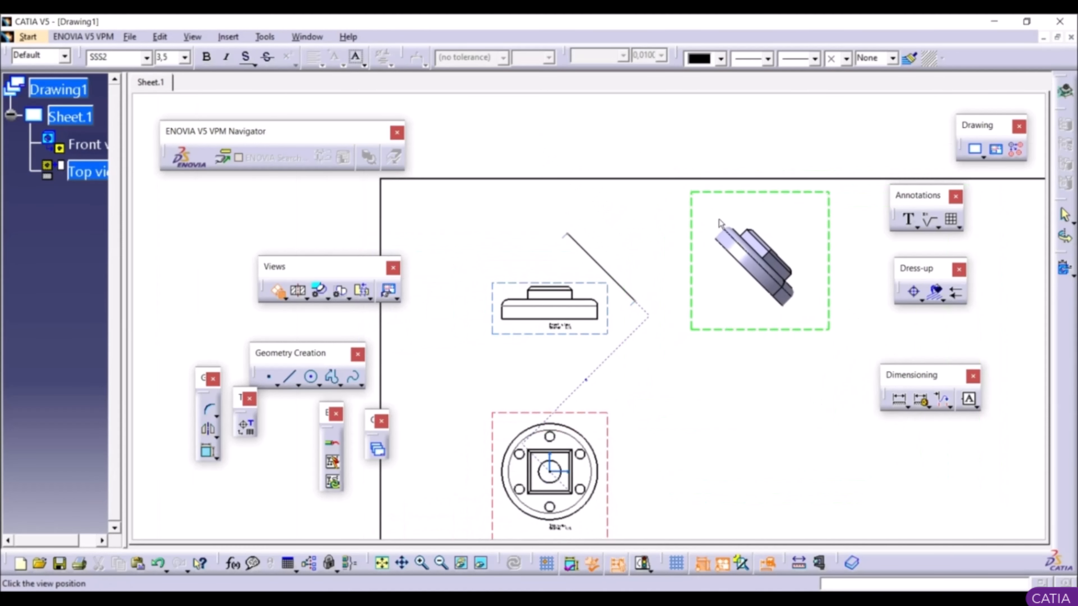
{"action": "left_click", "coordinate": [704, 228]}
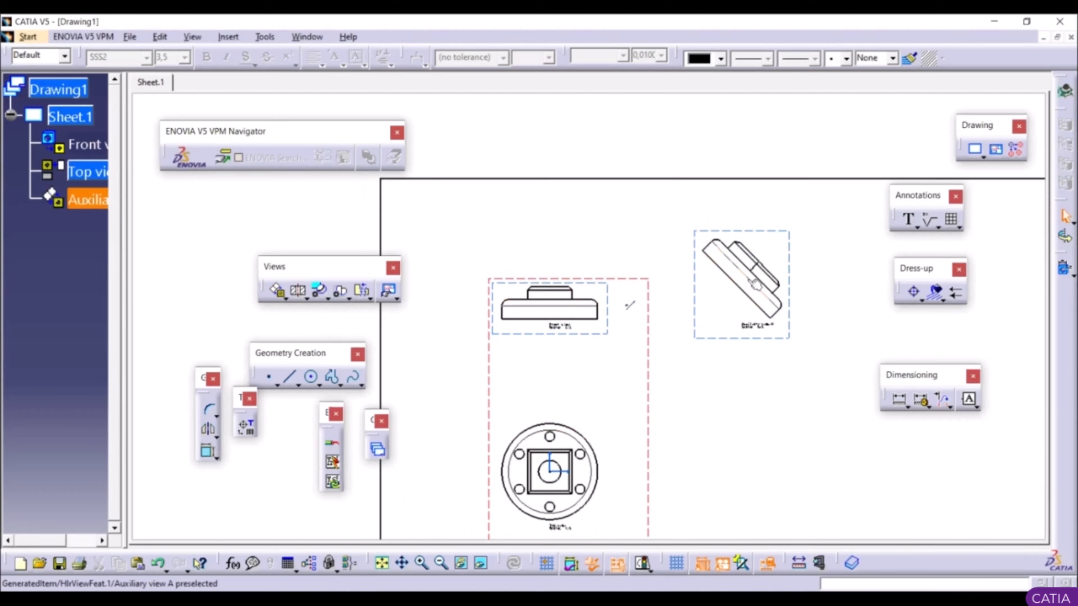
Step: Sketch a slanted line in the top view, upper right of the circular flange, from about (186, 99) to (232, 181)
{"action": "middle_click_drag", "start_coordinate": [556, 306], "coordinate": [553, 211], "text": "ctrl"}
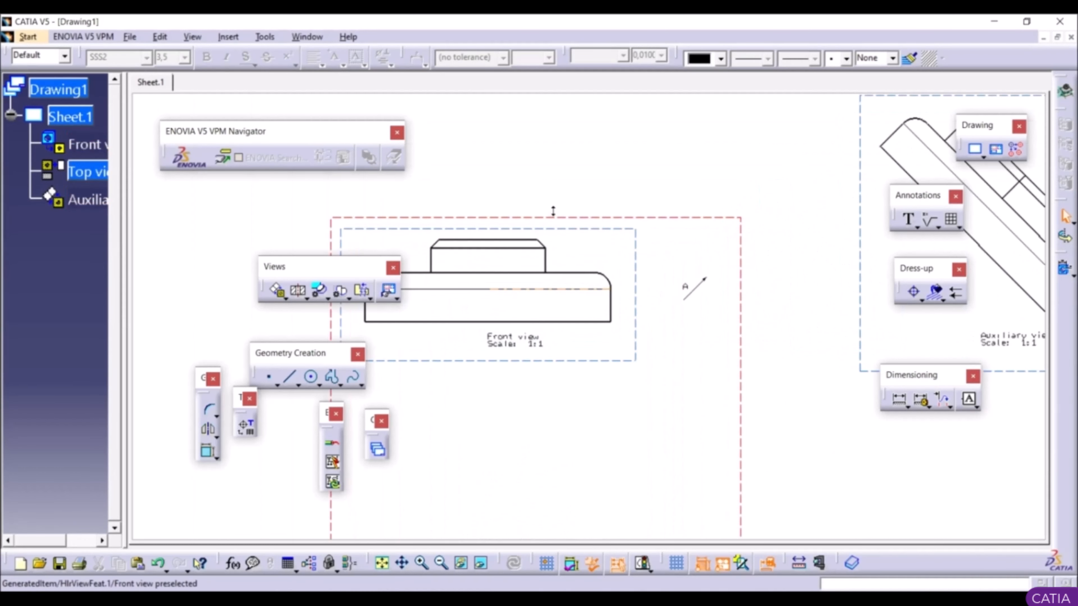
{"action": "middle_click_drag", "start_coordinate": [675, 288], "coordinate": [696, 354], "text": "ctrl"}
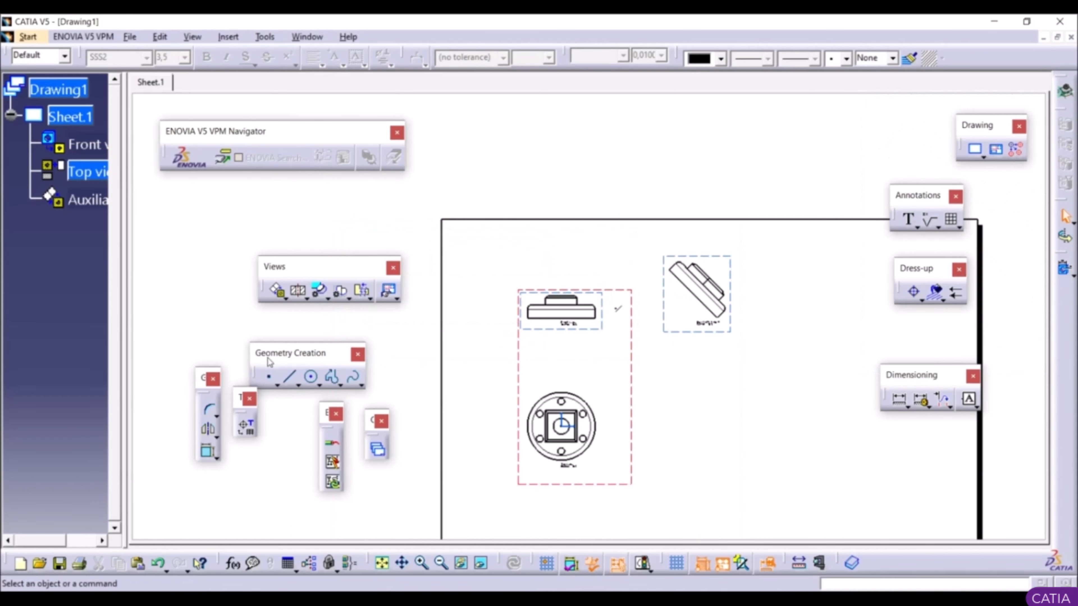
{"action": "left_click", "coordinate": [290, 377]}
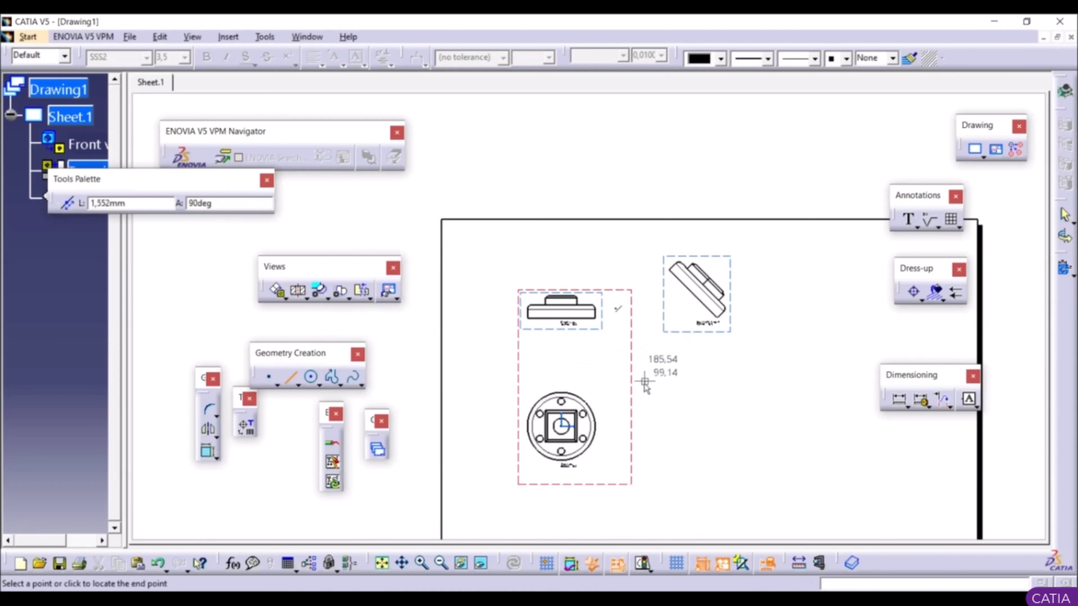
{"action": "left_click", "coordinate": [667, 344]}
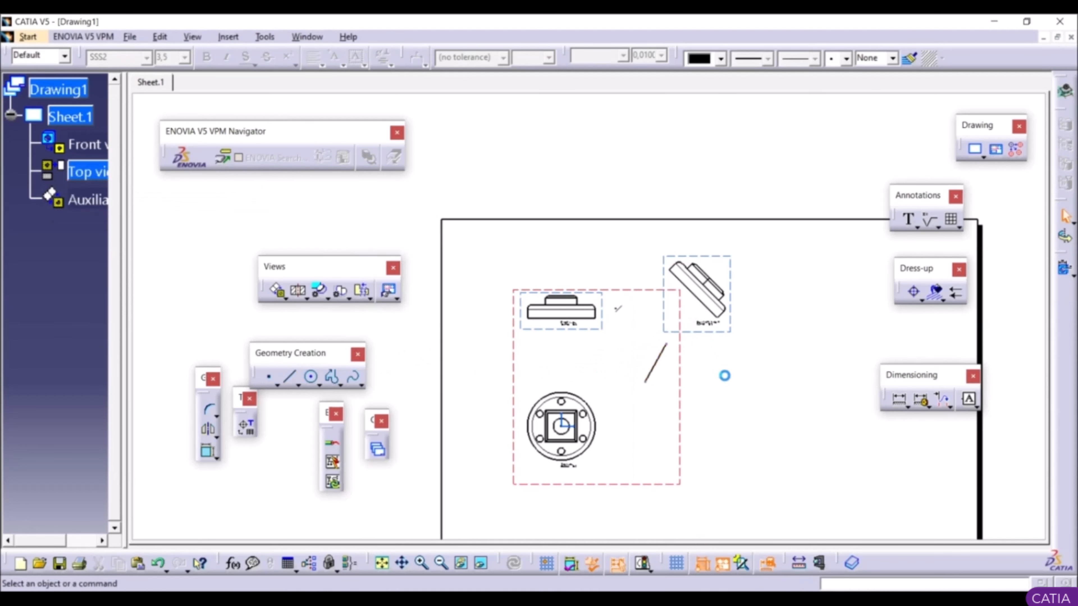
Step: Create an auxiliary view oriented by the sketched slanted line and place it to the line's lower right
{"action": "left_click", "coordinate": [297, 290]}
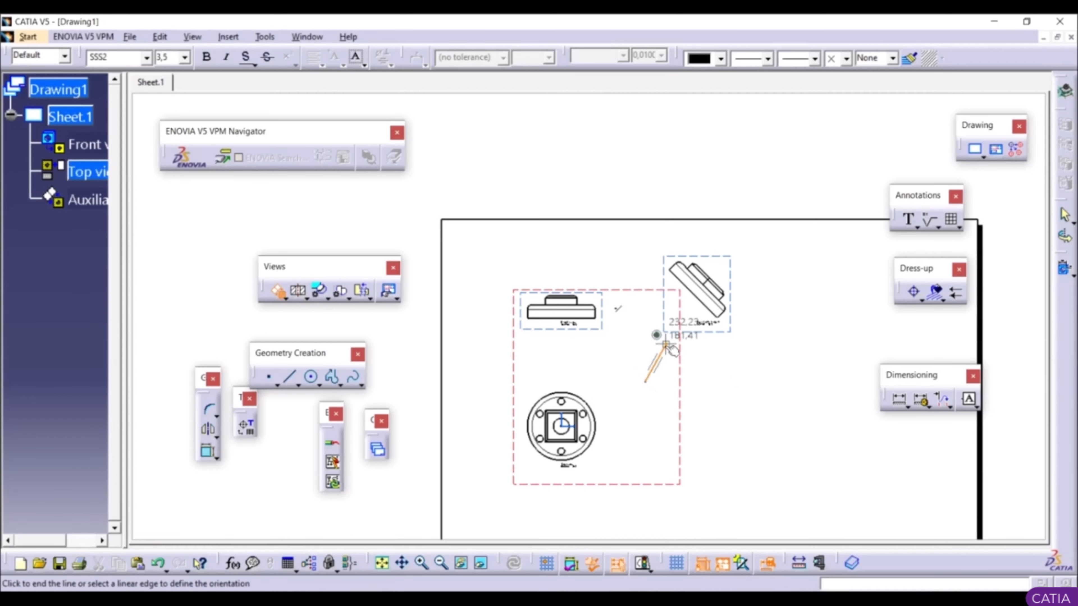
{"action": "left_click", "coordinate": [657, 359]}
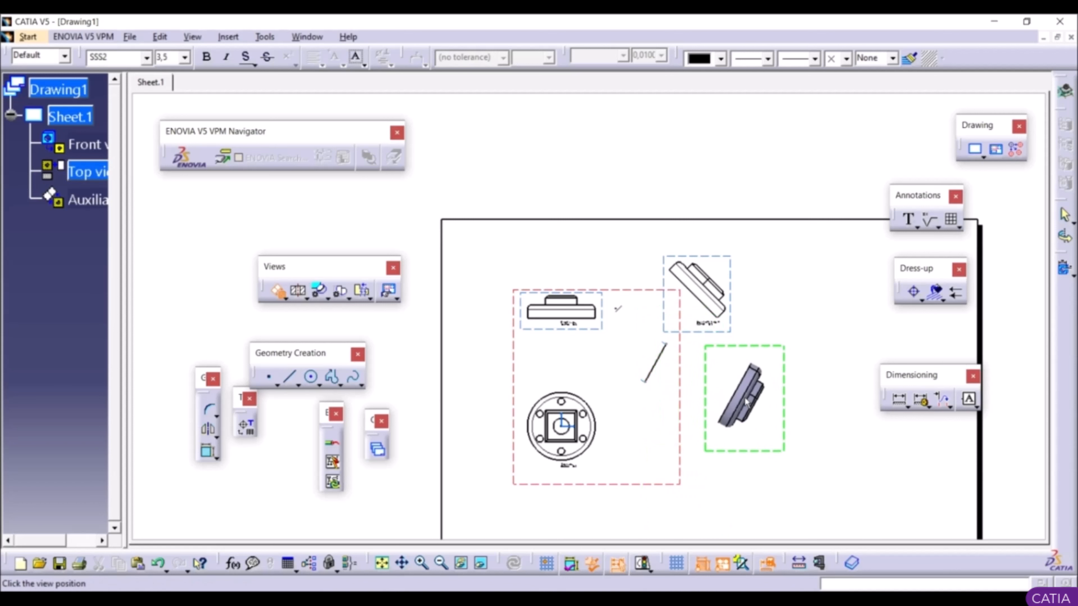
{"action": "left_click", "coordinate": [744, 403]}
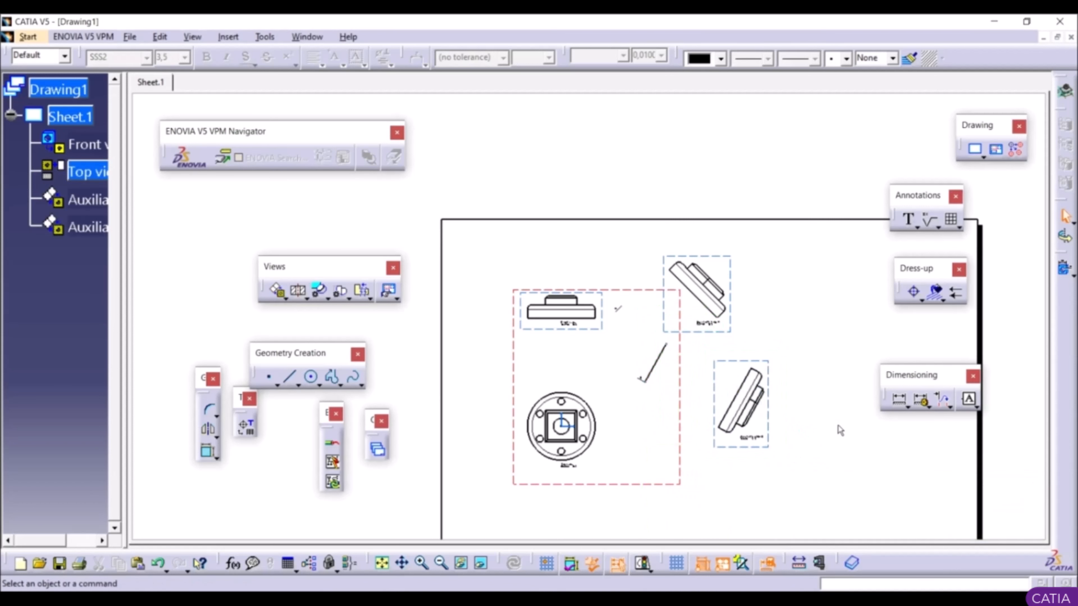
Step: Examine the direction arrows and the name and scale labels of the two auxiliary views
{"action": "mouse_move", "coordinate": [698, 404]}
{"action": "middle_mouse_down", "text": "ctrl"}
{"action": "mouse_move", "coordinate": [698, 357]}
{"action": "mouse_move", "coordinate": [699, 394]}
{"action": "middle_mouse_up", "text": "ctrl"}
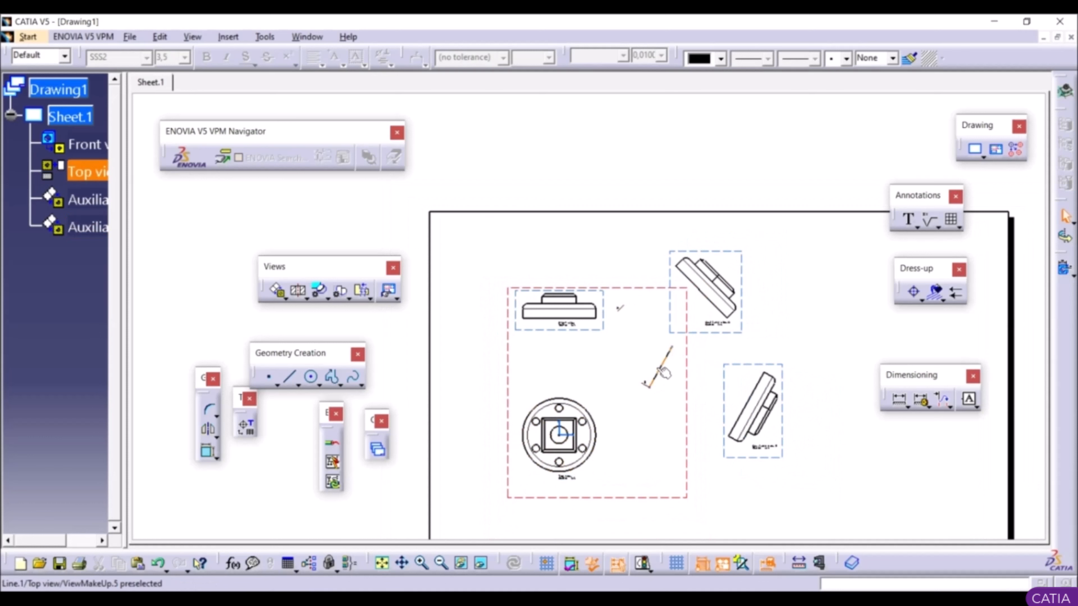
{"action": "middle_click_drag", "start_coordinate": [718, 399], "coordinate": [675, 395]}
{"action": "middle_click_drag", "start_coordinate": [674, 395], "coordinate": [664, 246], "text": "ctrl"}
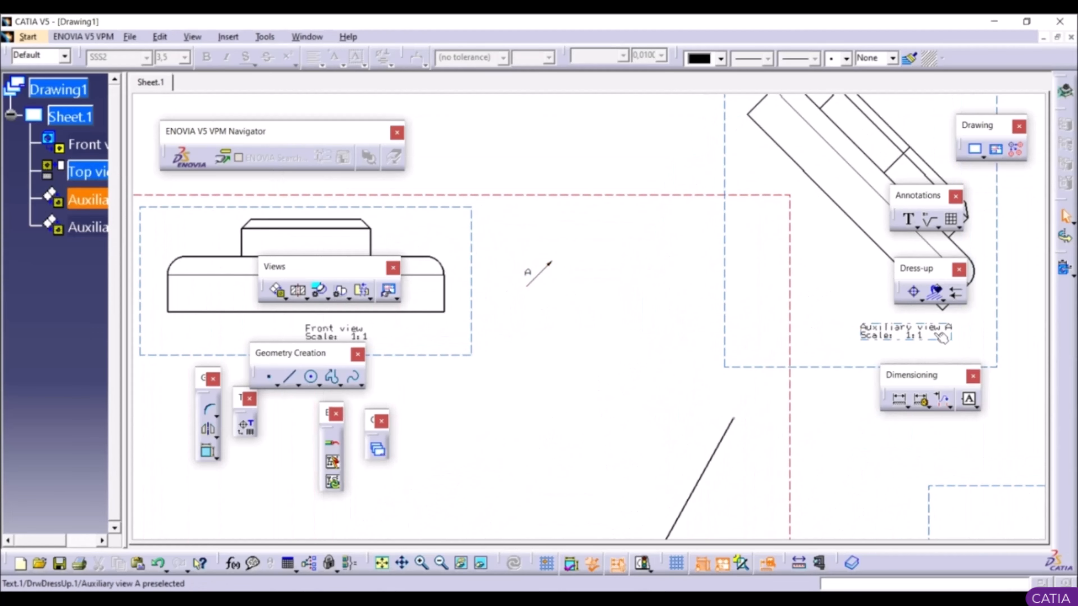
{"action": "middle_click_drag", "start_coordinate": [795, 346], "coordinate": [790, 420], "text": "ctrl"}
{"action": "middle_click_drag", "start_coordinate": [700, 433], "coordinate": [758, 384]}
{"action": "middle_click_drag", "start_coordinate": [757, 384], "coordinate": [746, 309], "text": "ctrl"}
{"action": "mouse_move", "coordinate": [809, 488]}
{"action": "middle_mouse_down"}
{"action": "mouse_move", "coordinate": [740, 401]}
{"action": "mouse_move", "coordinate": [509, 203]}
{"action": "mouse_move", "coordinate": [618, 270]}
{"action": "middle_mouse_up"}
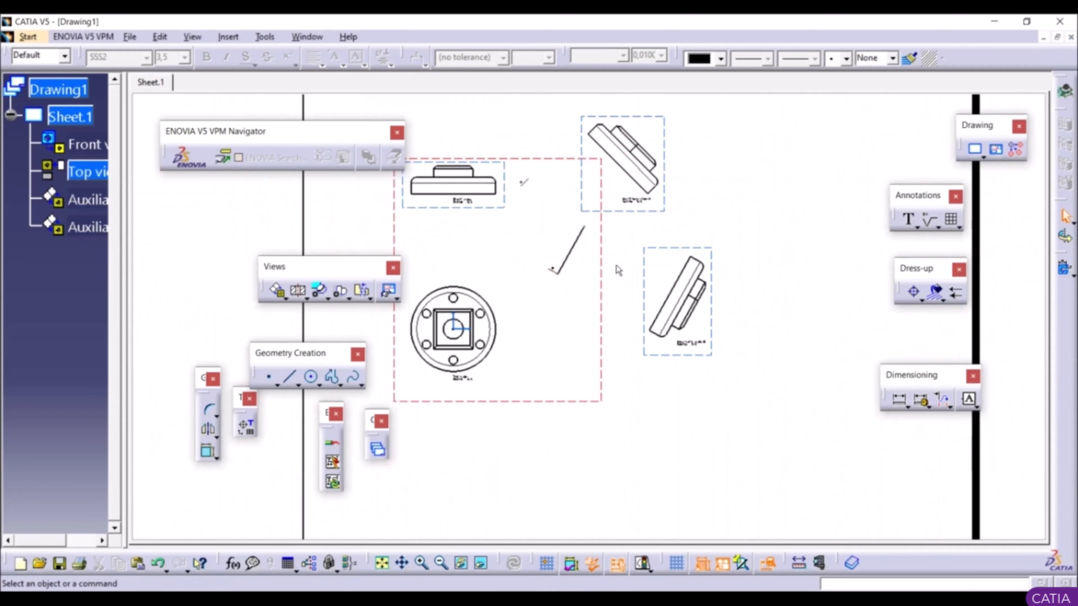
{"action": "middle_click_drag", "start_coordinate": [683, 357], "coordinate": [641, 228], "text": "ctrl"}
{"action": "middle_click_drag", "start_coordinate": [741, 337], "coordinate": [493, 214]}
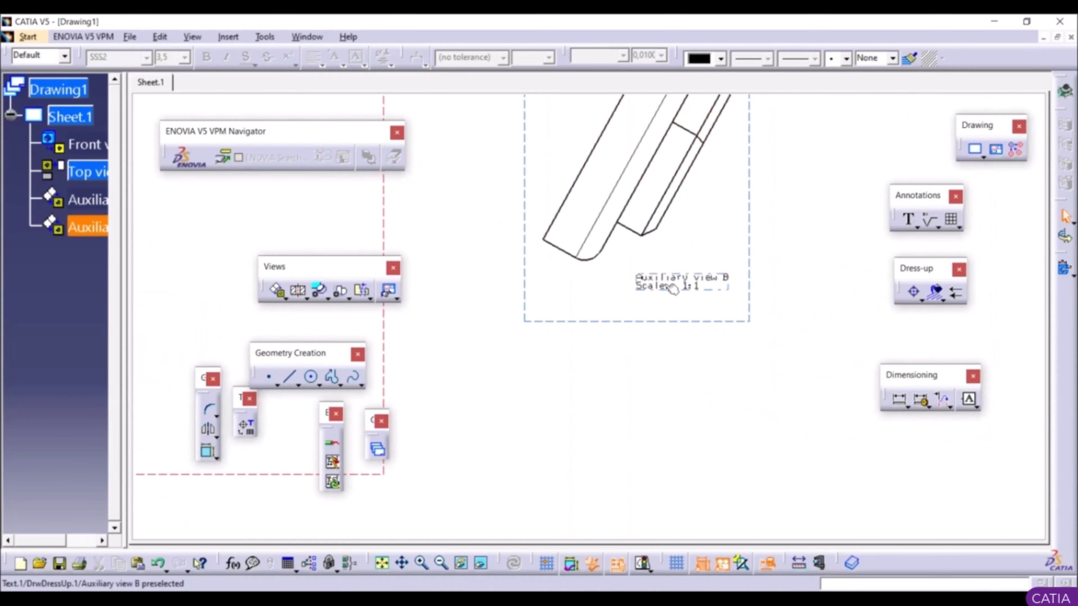
{"action": "middle_click_drag", "start_coordinate": [551, 250], "coordinate": [633, 334], "text": "ctrl"}
{"action": "middle_click_drag", "start_coordinate": [566, 229], "coordinate": [628, 292]}
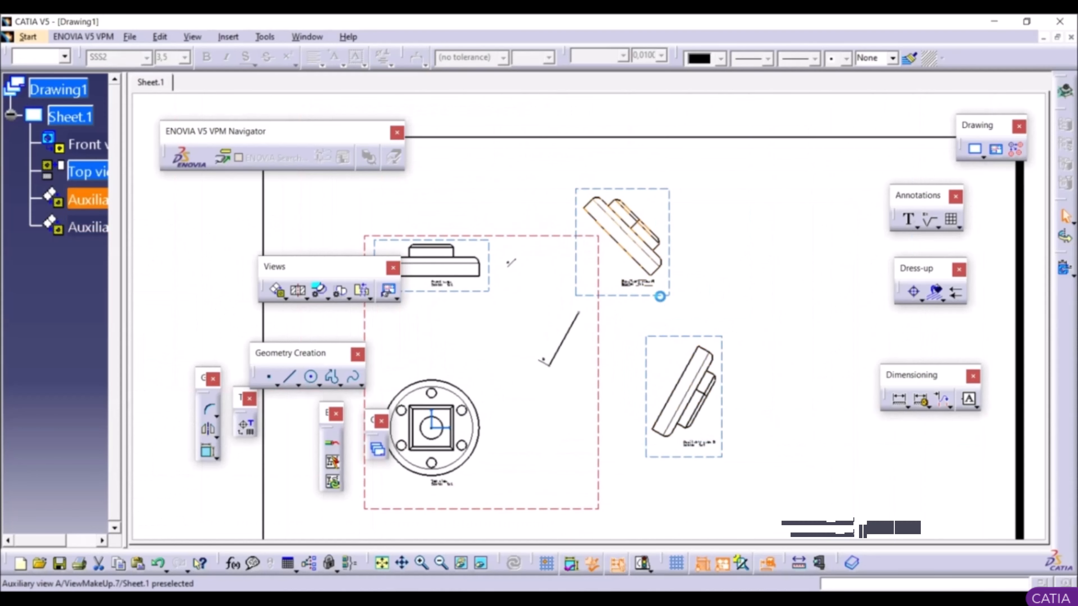
Step: Delete the auxiliary view located to the upper right of the front view
{"action": "double_click", "coordinate": [667, 301]}
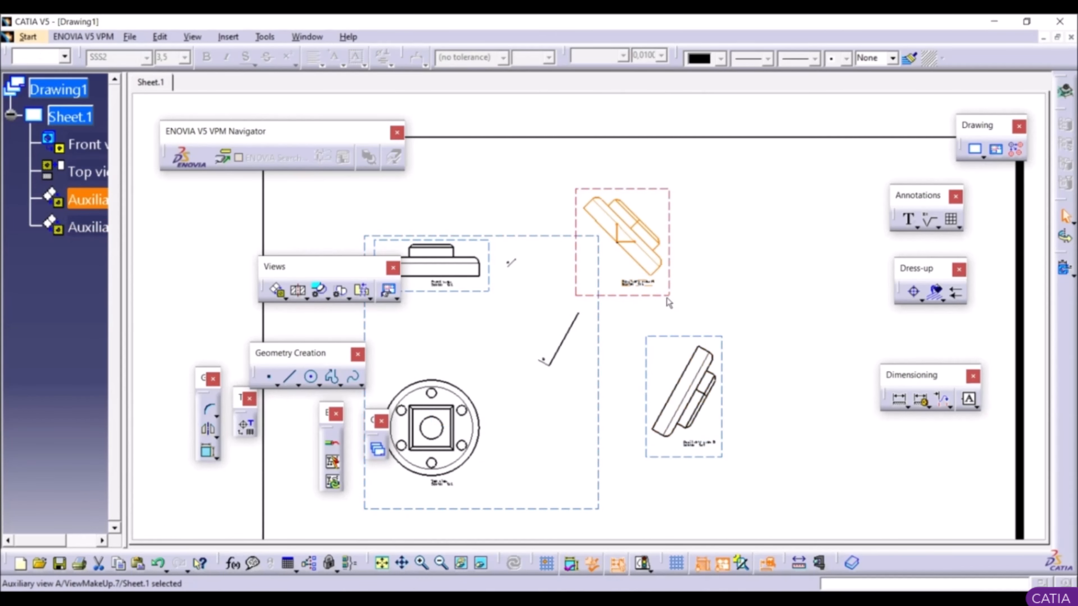
{"action": "right_click", "coordinate": [668, 302]}
{"action": "left_click", "coordinate": [717, 369]}
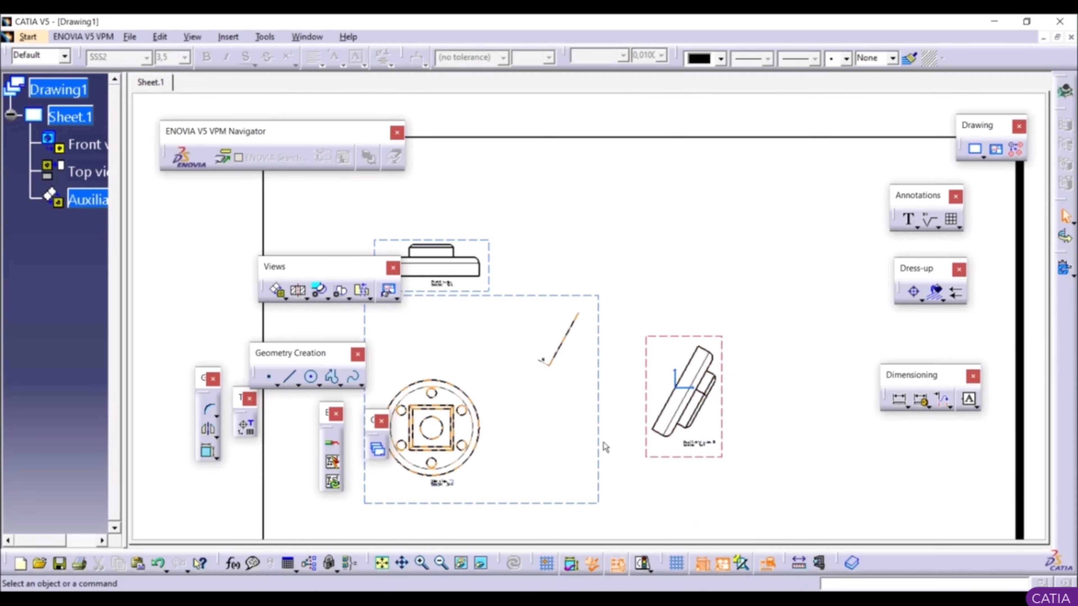
Step: Create an isometric view from a face of the flange in Drawing.CATPart and place it to the upper right of the auxiliary view
{"action": "left_click", "coordinate": [286, 299]}
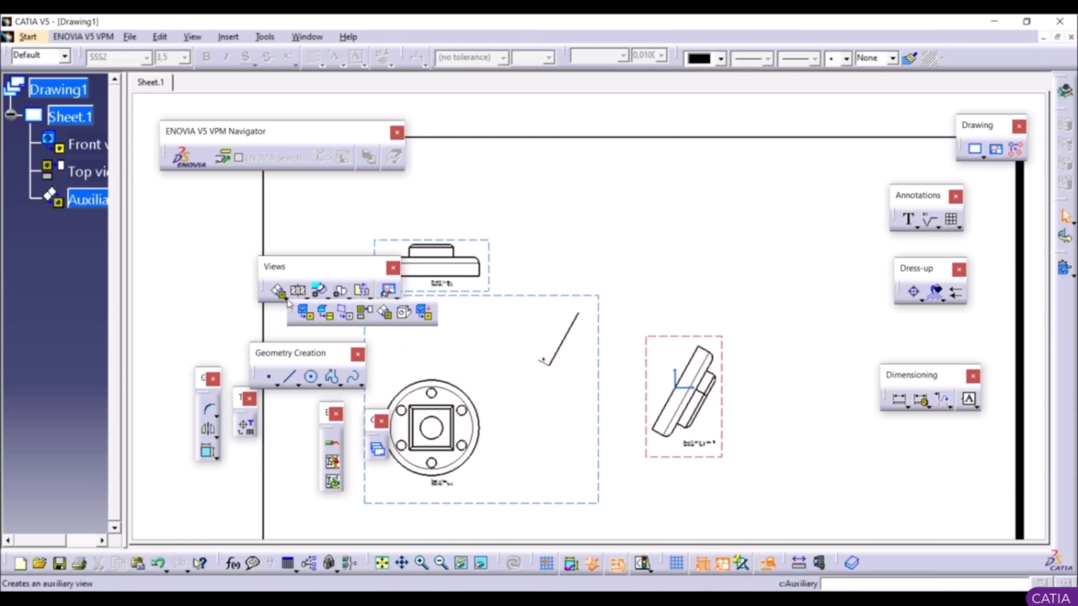
{"action": "left_click", "coordinate": [404, 314]}
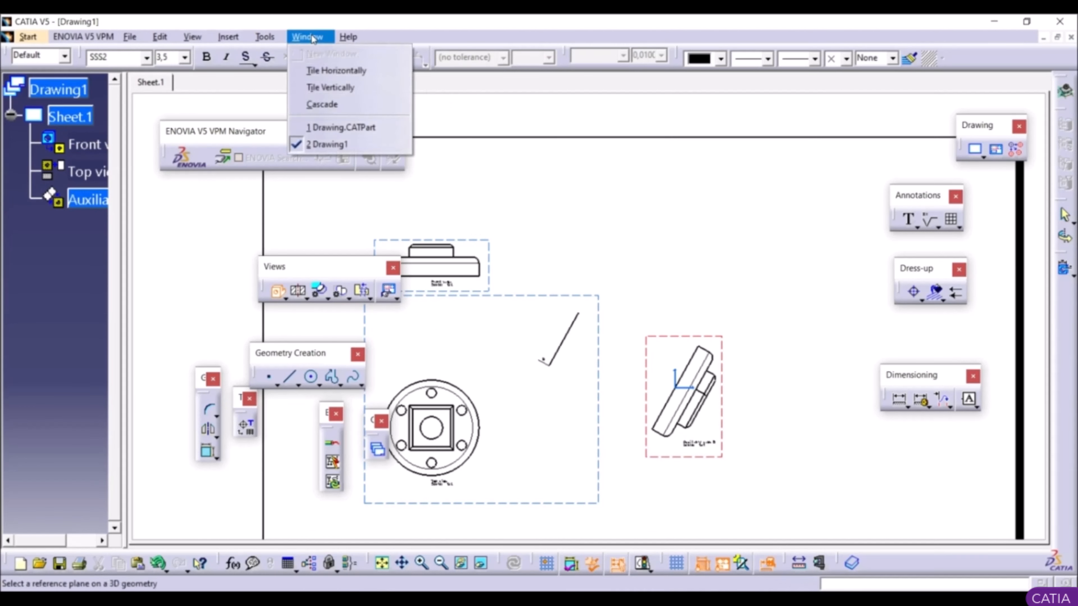
{"action": "left_click", "coordinate": [340, 127]}
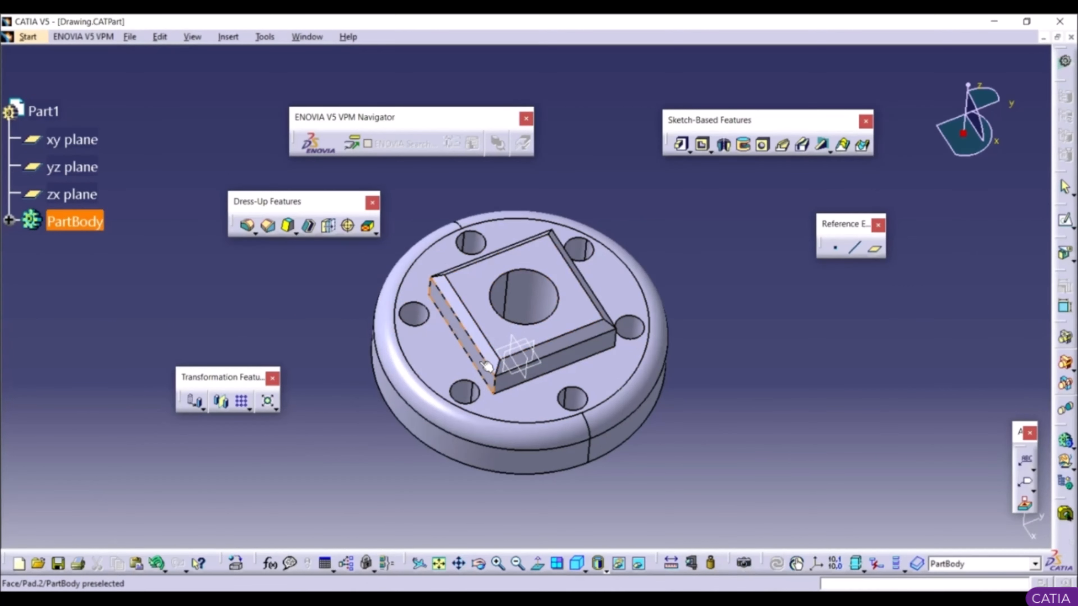
{"action": "left_click", "coordinate": [467, 368]}
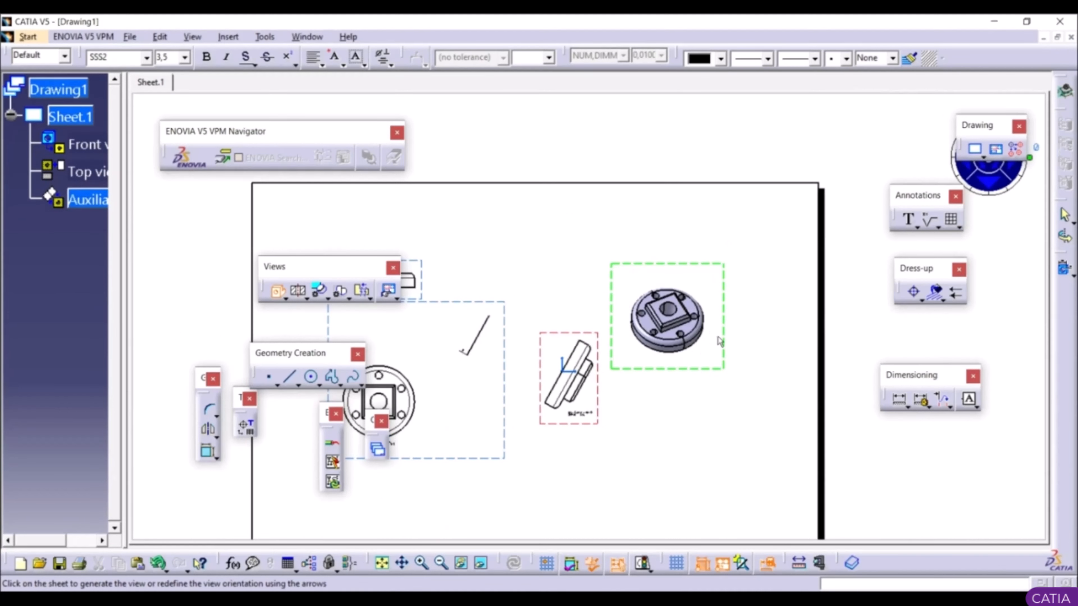
{"action": "left_click", "coordinate": [669, 410]}
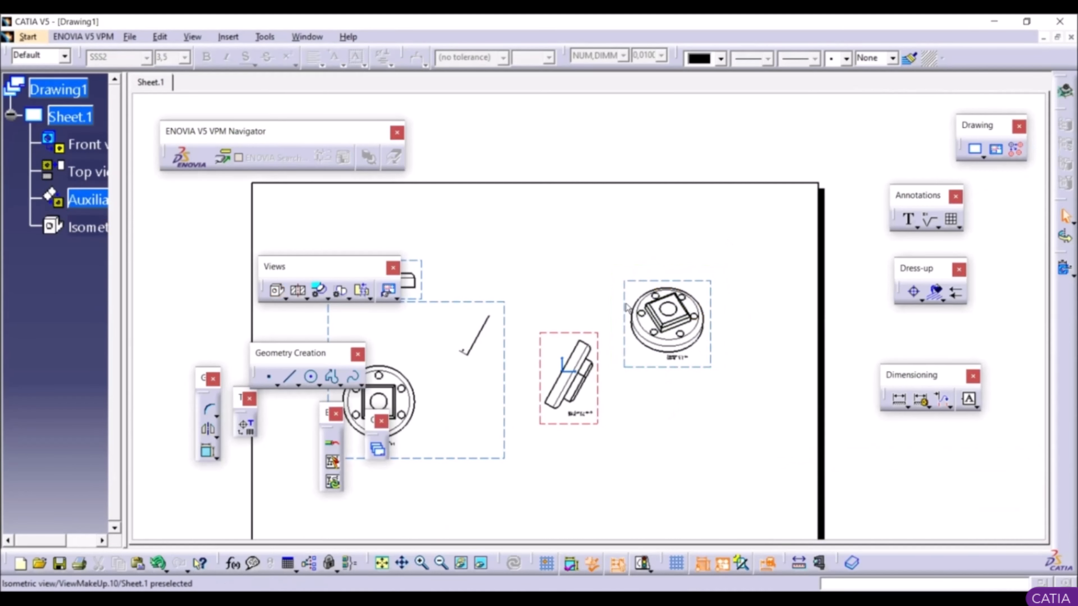
Step: Move the isometric view to the sheet's upper-right corner and check its name and scale label
{"action": "left_click_drag", "start_coordinate": [716, 373], "coordinate": [778, 298]}
{"action": "middle_click_drag", "start_coordinate": [773, 322], "coordinate": [535, 302]}
{"action": "middle_click_drag", "start_coordinate": [573, 360], "coordinate": [464, 198]}
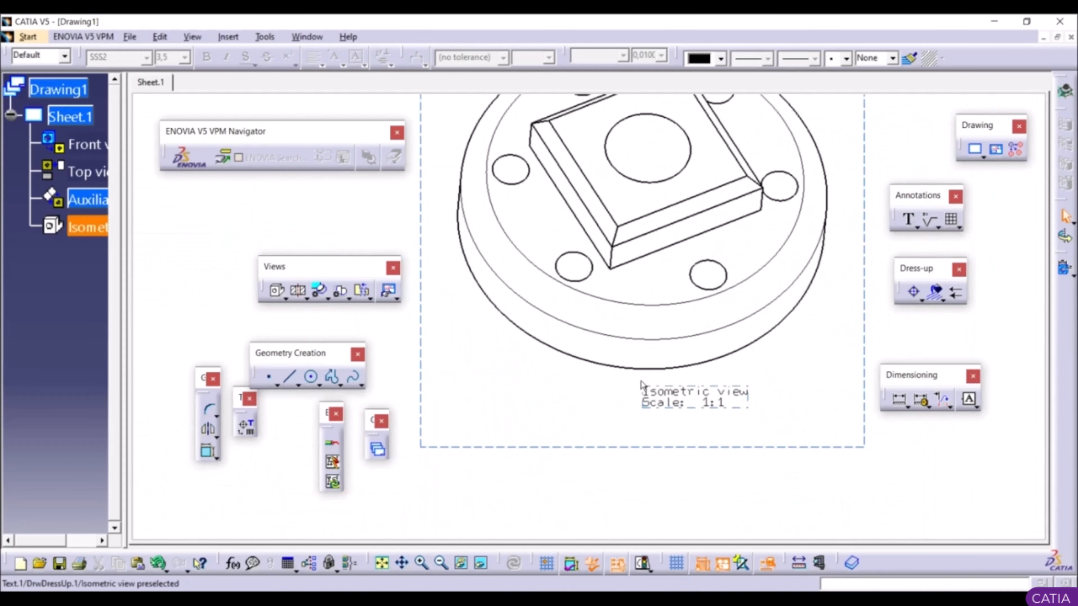
{"action": "middle_click_drag", "start_coordinate": [637, 432], "coordinate": [624, 522]}
{"action": "middle_click_drag", "start_coordinate": [552, 378], "coordinate": [559, 417]}
{"action": "middle_click_drag", "start_coordinate": [390, 520], "coordinate": [614, 457]}
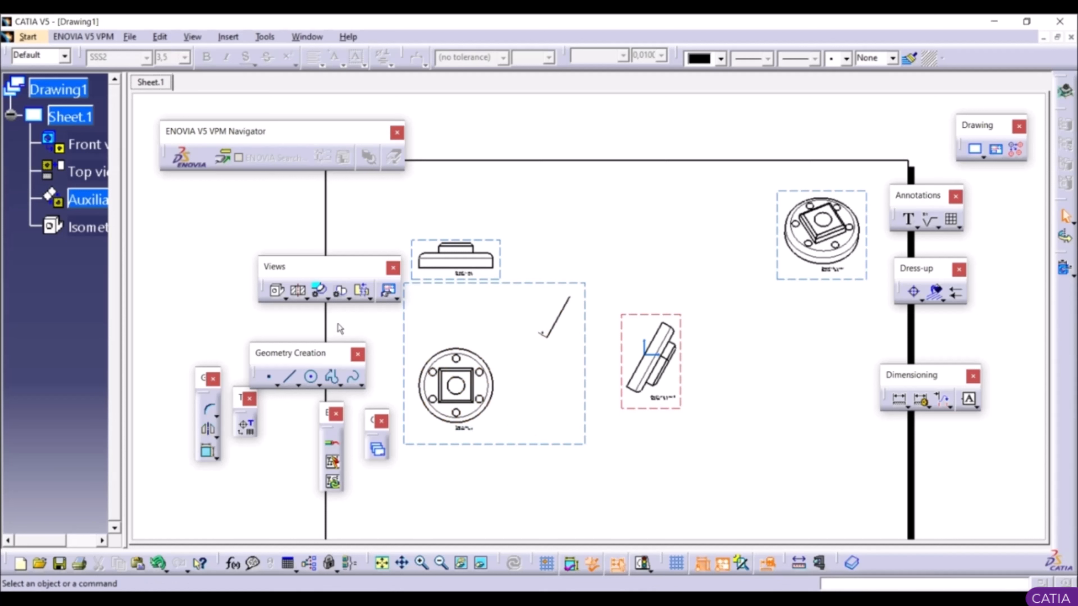
Step: Start an advanced front view, keeping the name Front View and setting its scale to 2:1
{"action": "left_click", "coordinate": [286, 299]}
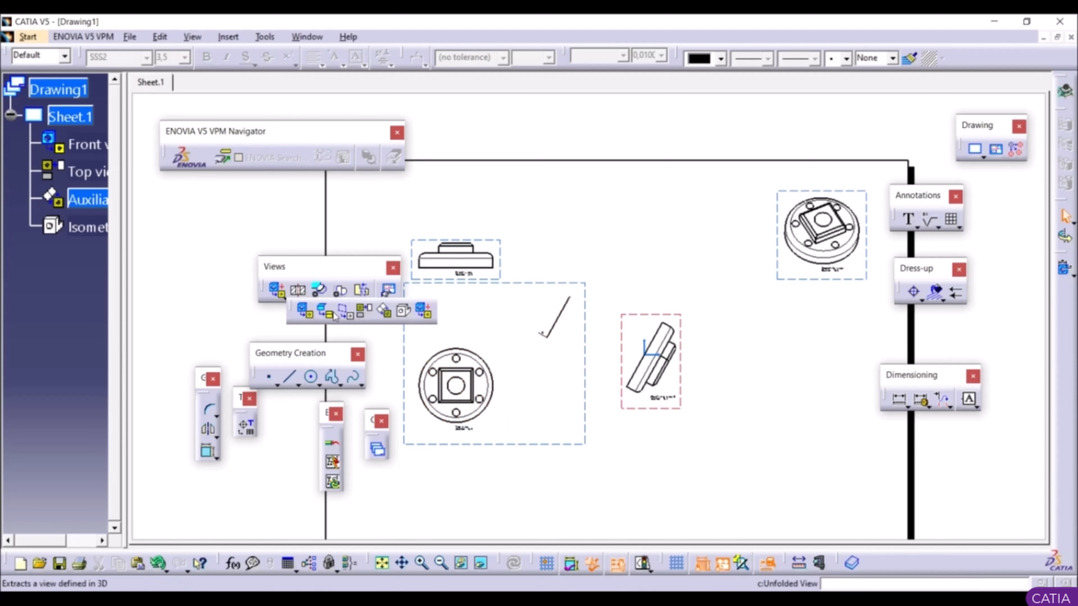
{"action": "left_click", "coordinate": [423, 312]}
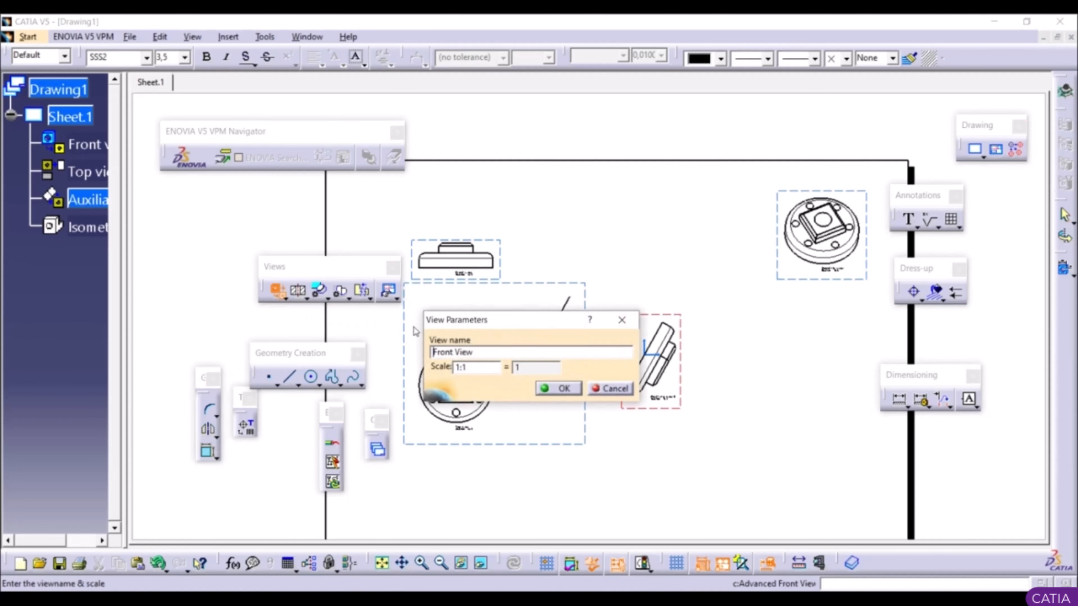
{"action": "left_click_drag", "start_coordinate": [451, 352], "coordinate": [429, 366]}
{"action": "left_click", "coordinate": [477, 365]}
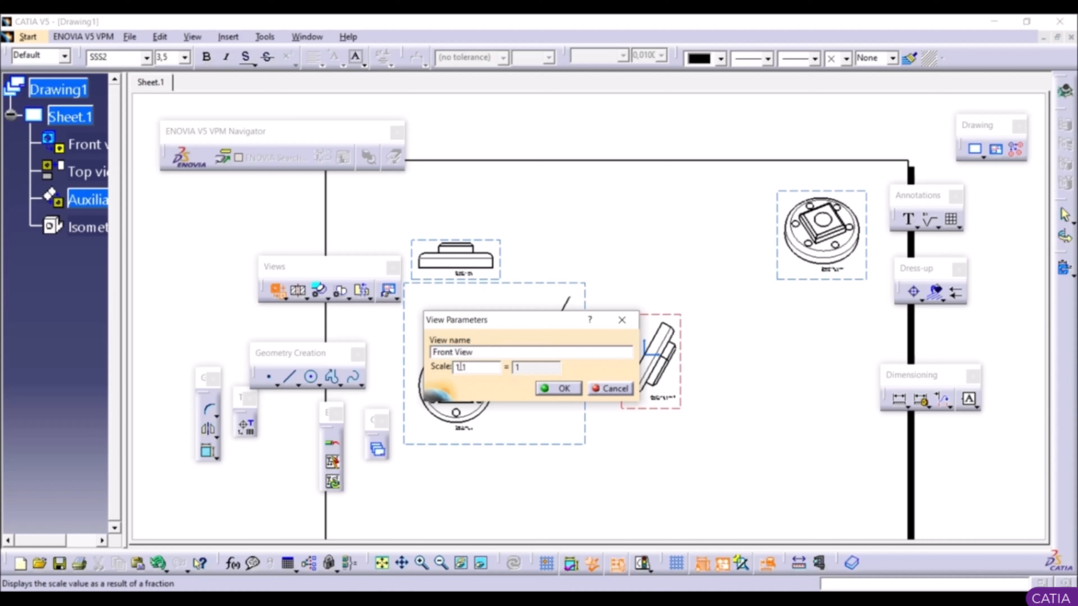
{"action": "key", "text": "BackSpace"}
{"action": "type", "text": "2"}
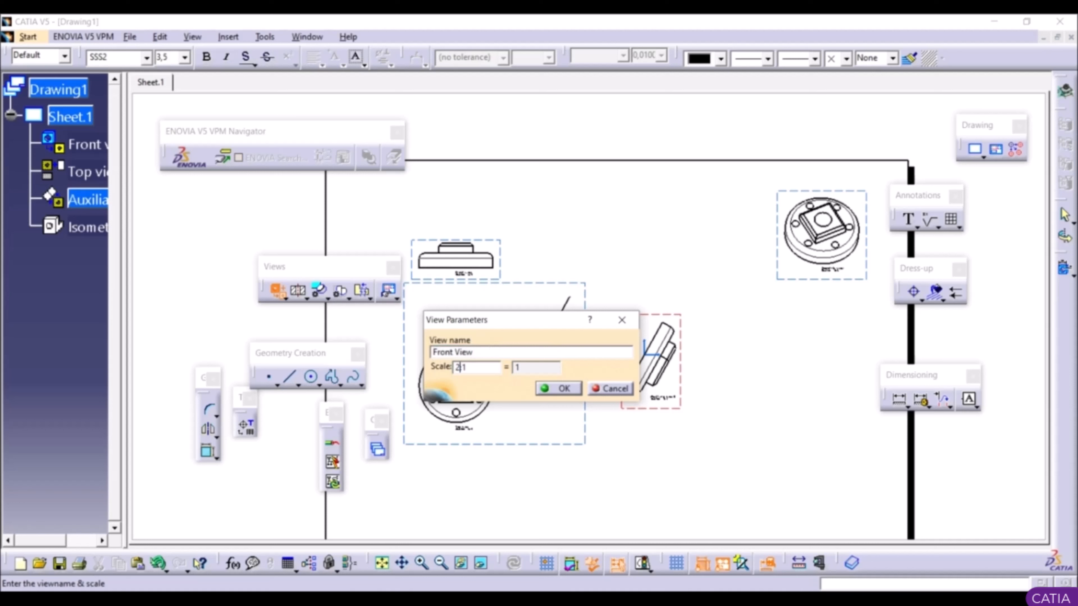
{"action": "left_click", "coordinate": [595, 398]}
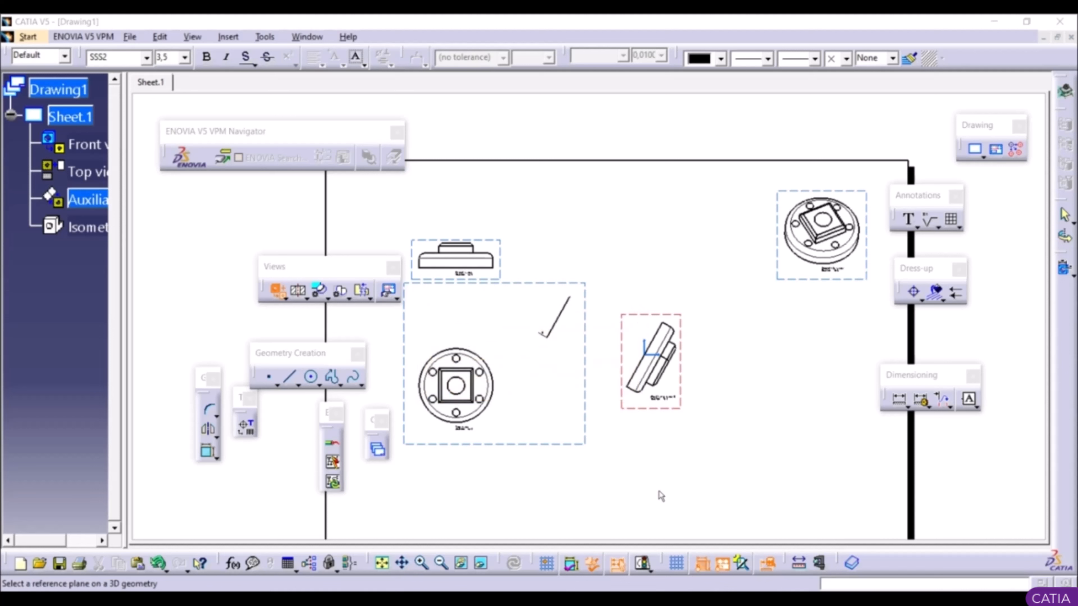
Step: Use a side face of the square boss in Drawing.CATPart for the advanced front view, place it near the sheet's lower-right corner, and compare its size with the first front view
{"action": "left_click", "coordinate": [306, 36]}
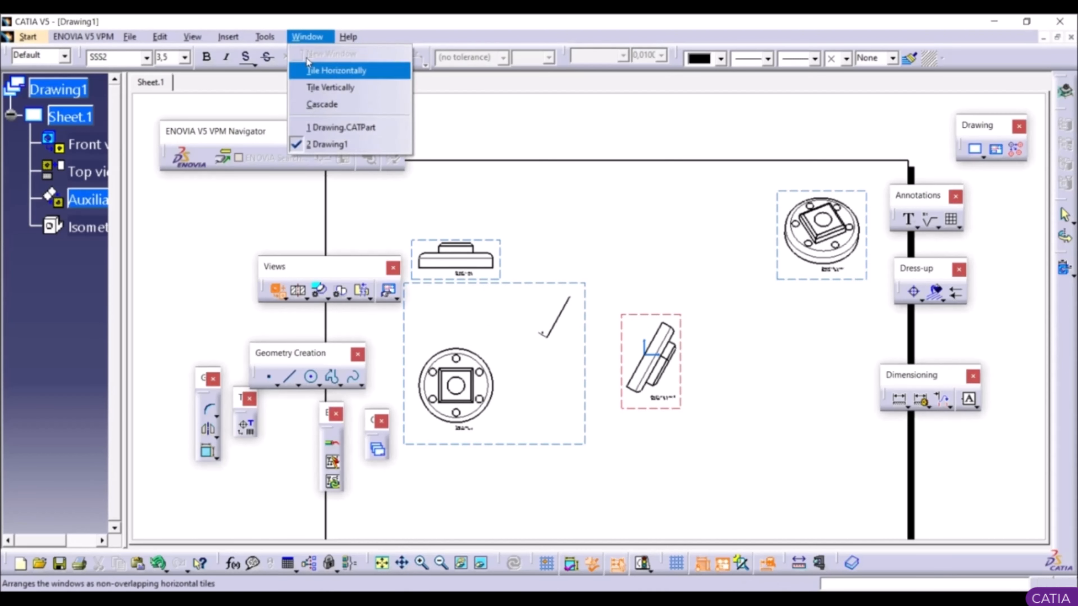
{"action": "left_click", "coordinate": [322, 127]}
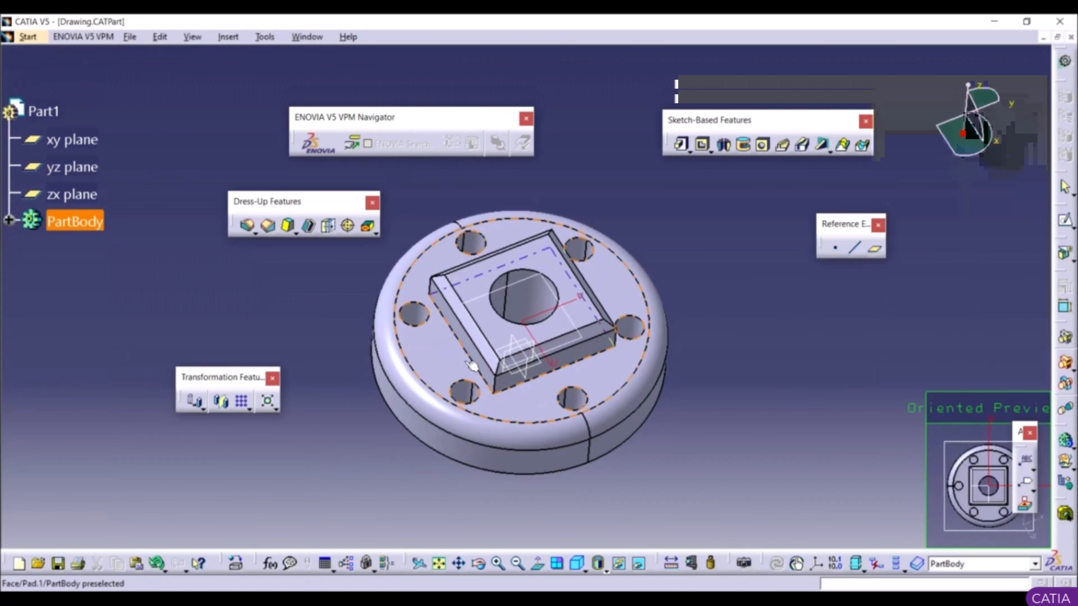
{"action": "left_click", "coordinate": [476, 360]}
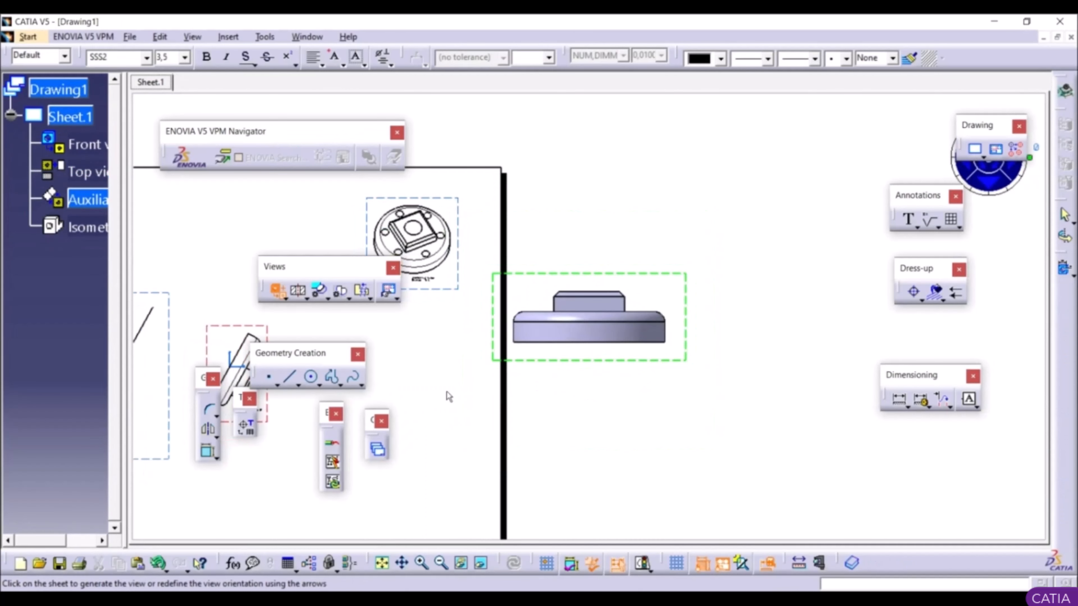
{"action": "mouse_move", "coordinate": [449, 397]}
{"action": "middle_mouse_down"}
{"action": "mouse_move", "coordinate": [567, 340]}
{"action": "mouse_move", "coordinate": [697, 357]}
{"action": "middle_mouse_up"}
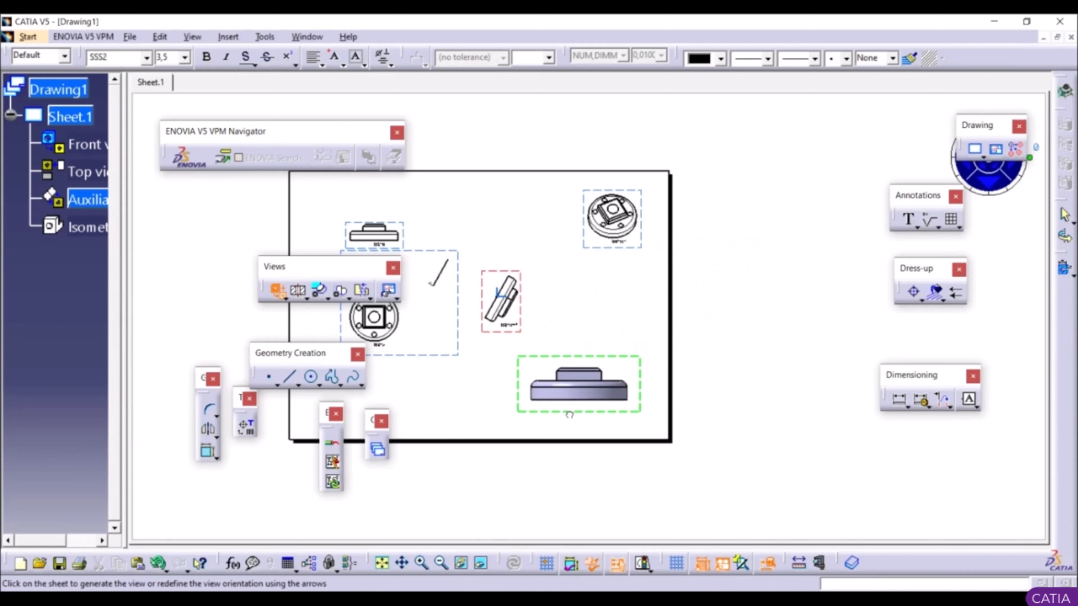
{"action": "left_click", "coordinate": [547, 418]}
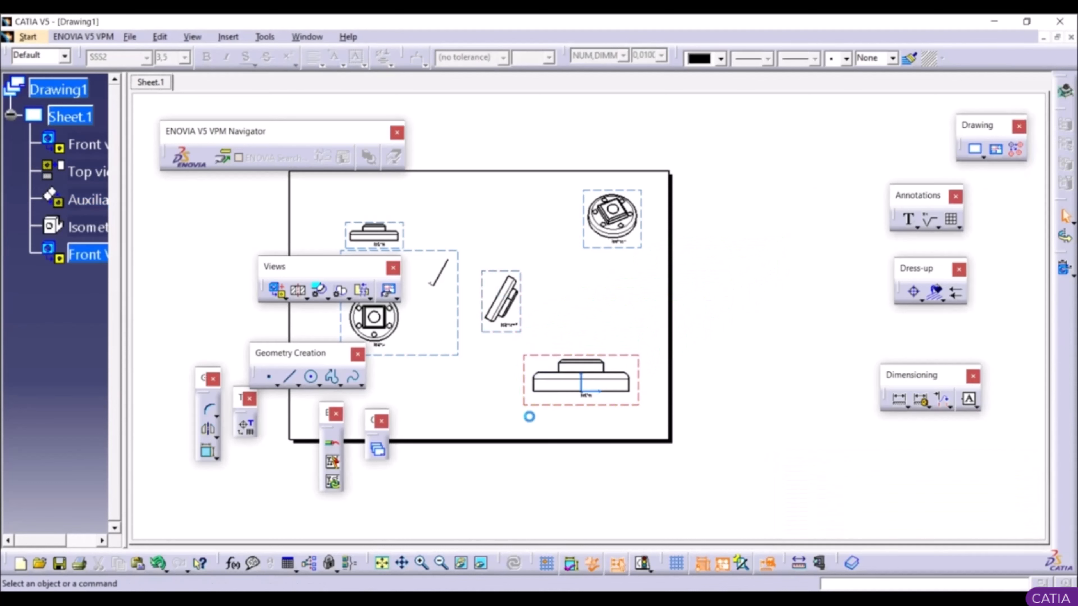
{"action": "middle_click_drag", "start_coordinate": [587, 345], "coordinate": [693, 352], "text": "ctrl"}
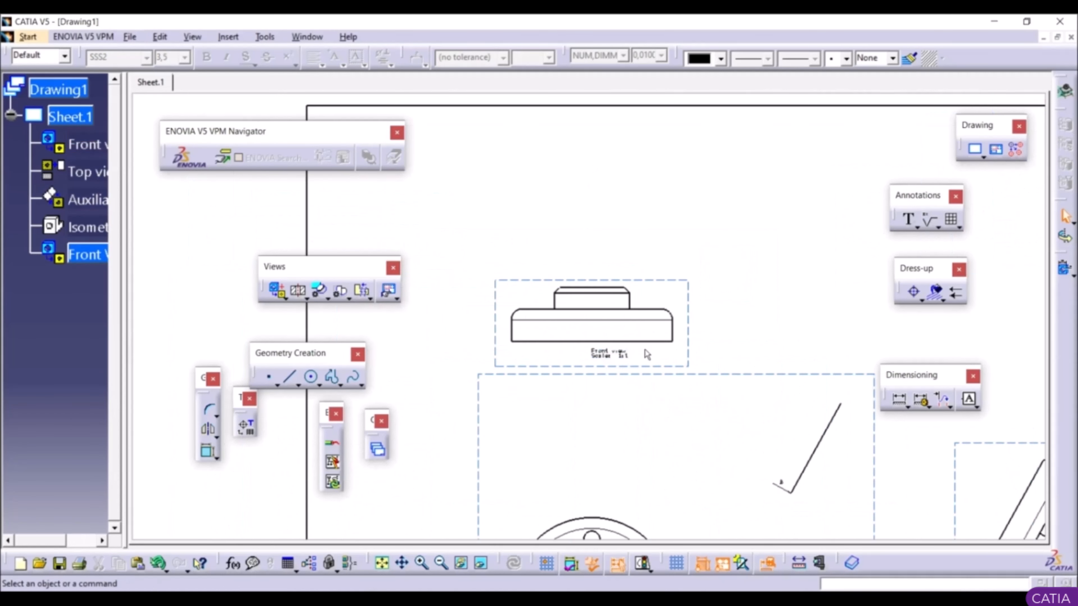
{"action": "middle_click_drag", "start_coordinate": [645, 350], "coordinate": [640, 378], "text": "ctrl"}
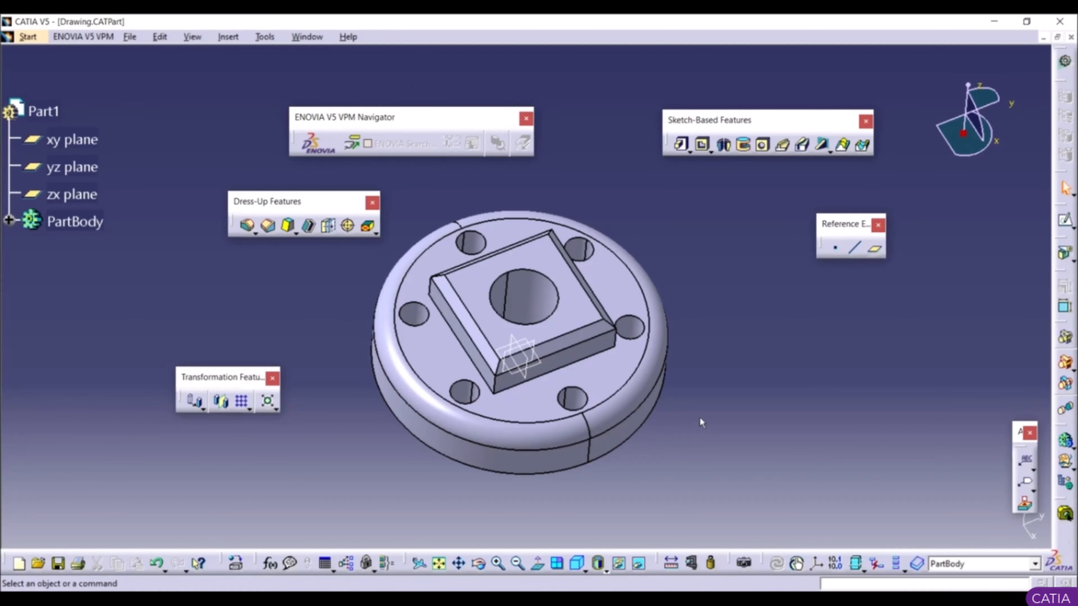
Step: Create a new drawing of the flange in the Drafting workbench with an empty A0 ISO sheet
{"action": "left_click", "coordinate": [28, 36]}
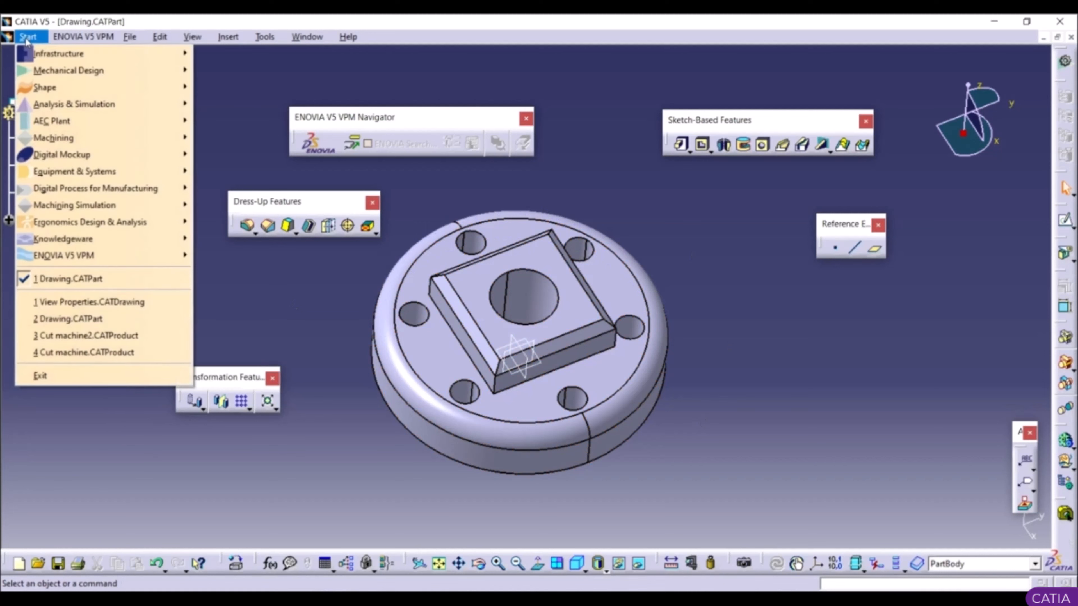
{"action": "mouse_move", "coordinate": [68, 71]}
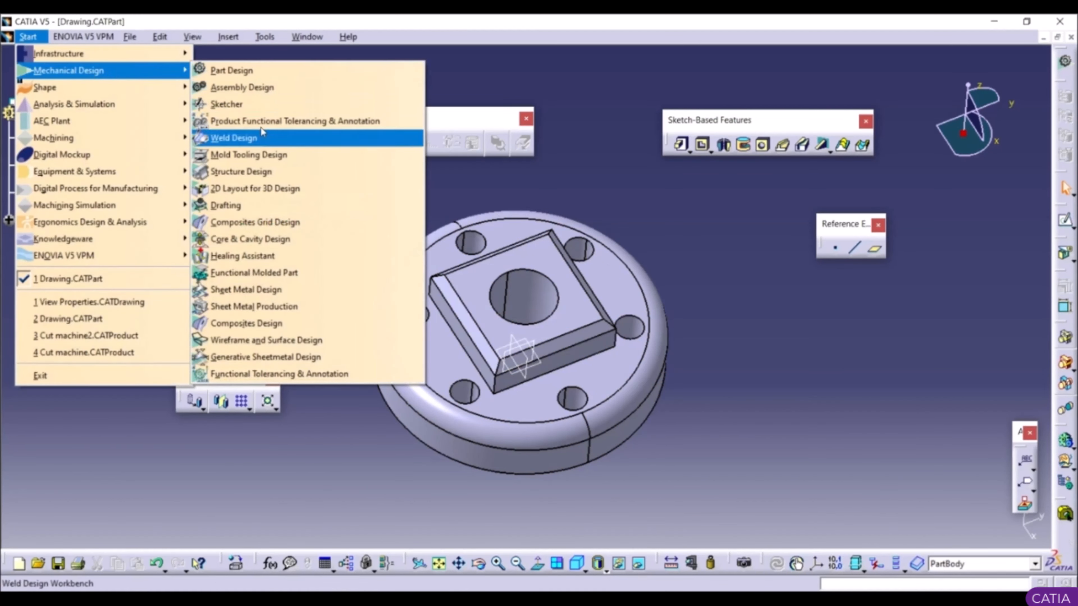
{"action": "left_click", "coordinate": [254, 205]}
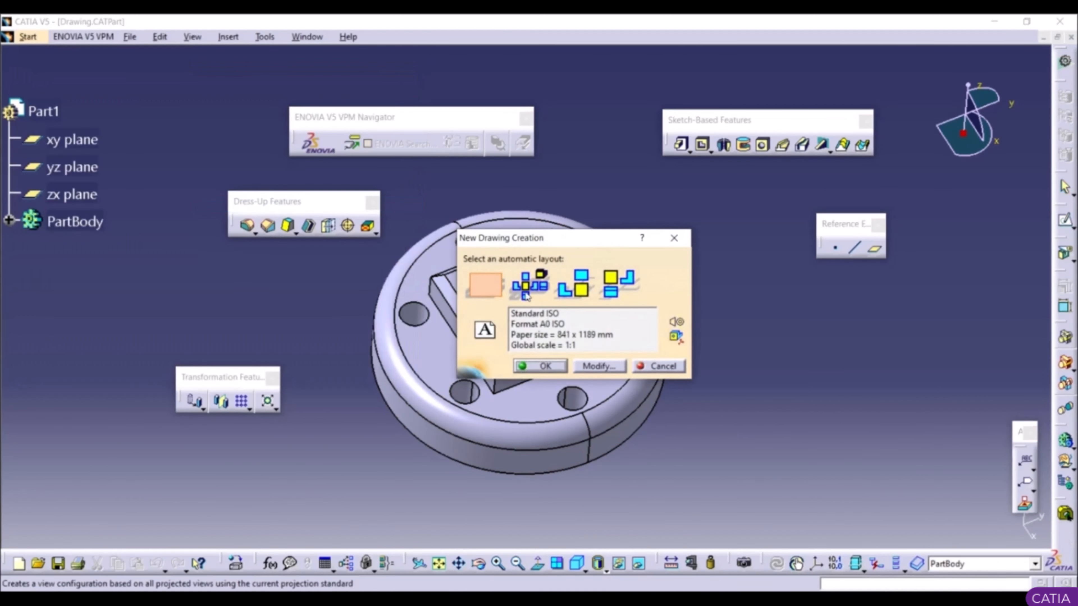
{"action": "left_click", "coordinate": [484, 285]}
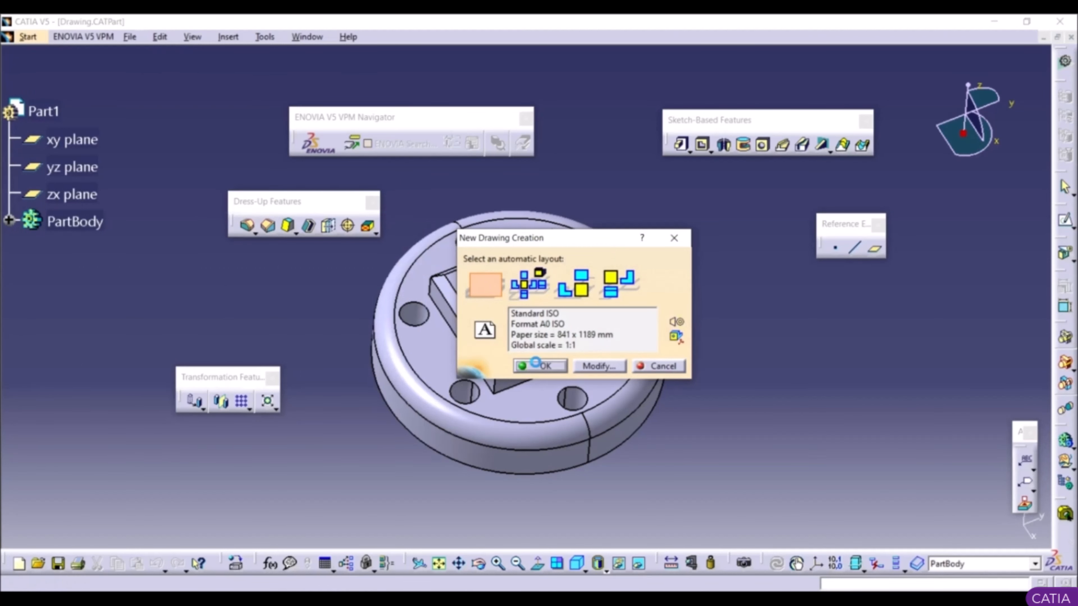
{"action": "left_click", "coordinate": [539, 366]}
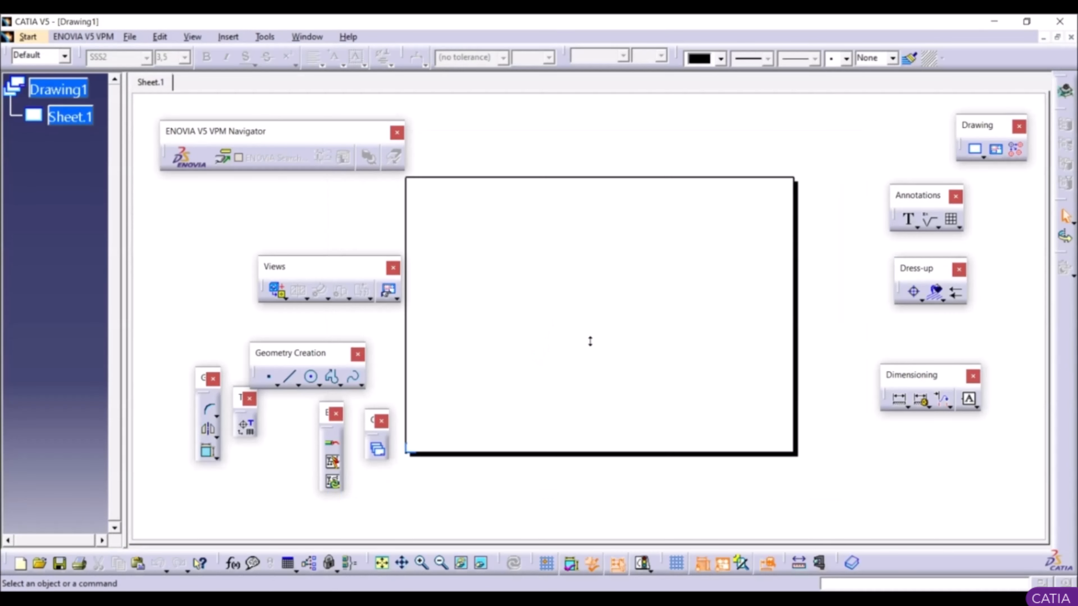
{"action": "mouse_move", "coordinate": [590, 341]}
{"action": "middle_mouse_down", "text": "ctrl"}
{"action": "mouse_move", "coordinate": [595, 315]}
{"action": "mouse_move", "coordinate": [604, 353]}
{"action": "mouse_move", "coordinate": [612, 332]}
{"action": "middle_mouse_up", "text": "ctrl"}
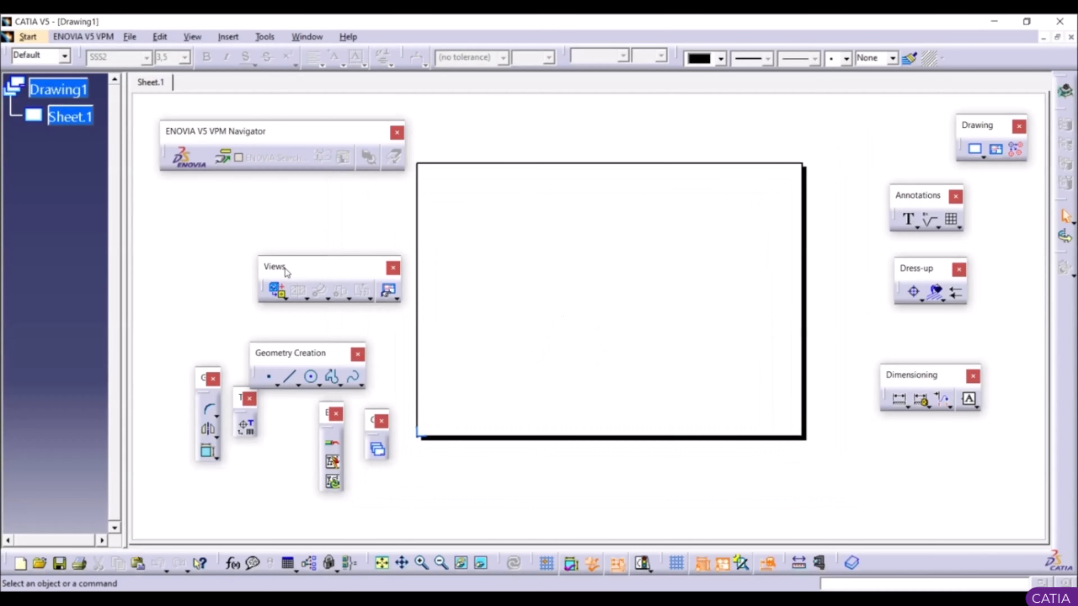
Step: Create a front view from a side face of the square boss in Drawing.CATPart and place it in the sheet's upper-left area
{"action": "left_click_drag", "start_coordinate": [309, 272], "coordinate": [278, 260]}
{"action": "left_click", "coordinate": [255, 289]}
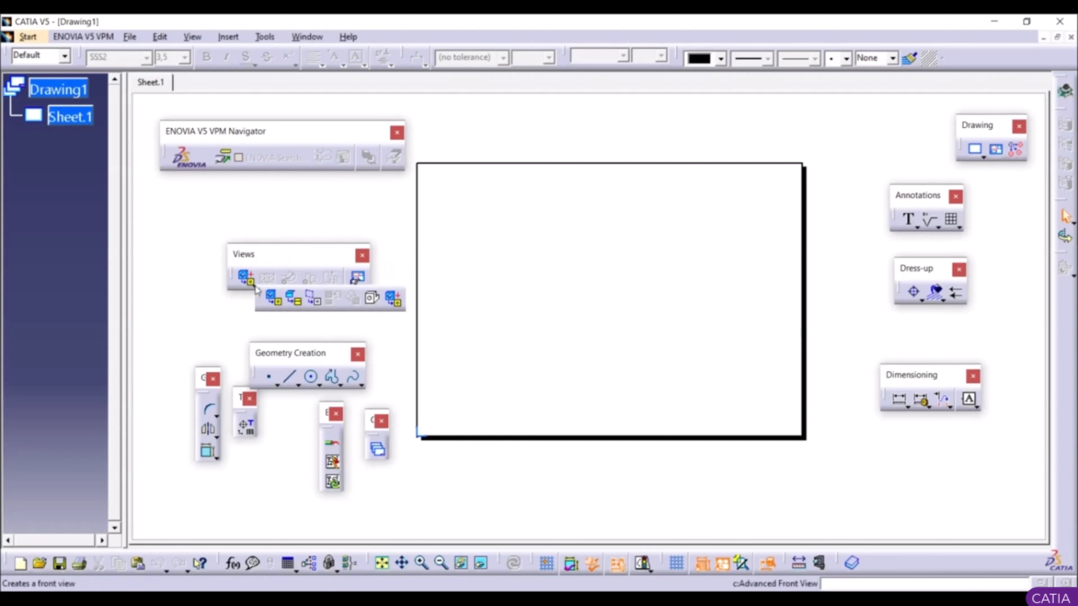
{"action": "left_click", "coordinate": [272, 298]}
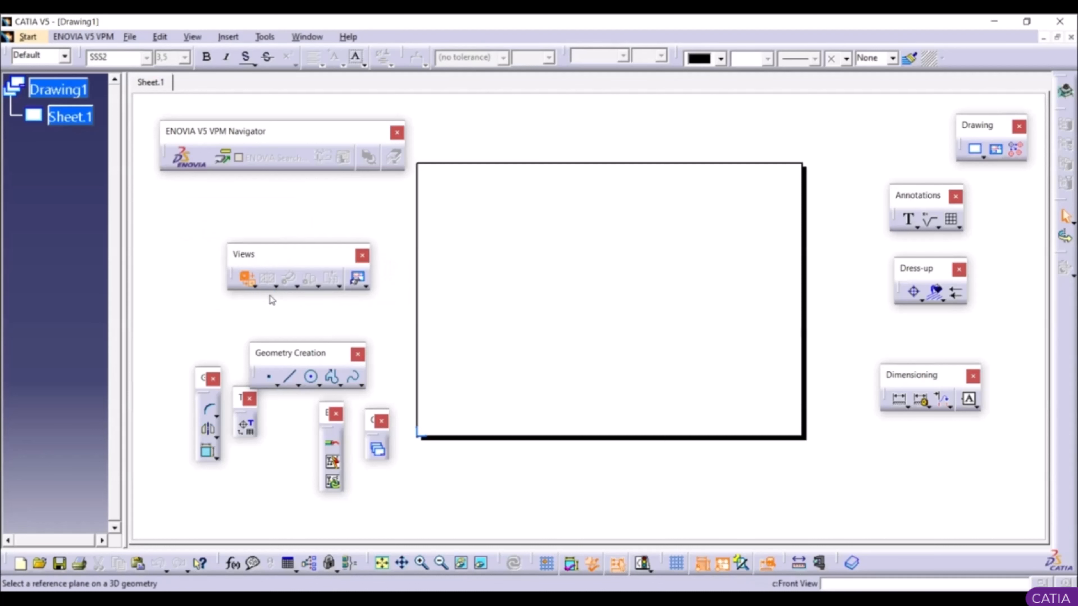
{"action": "left_click", "coordinate": [307, 37]}
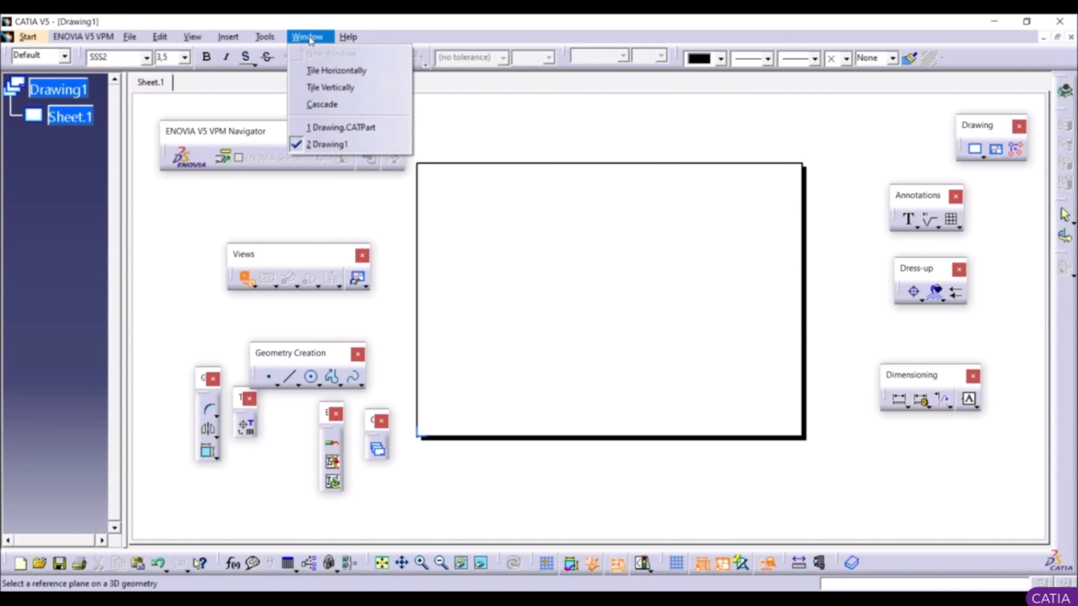
{"action": "left_click", "coordinate": [331, 127]}
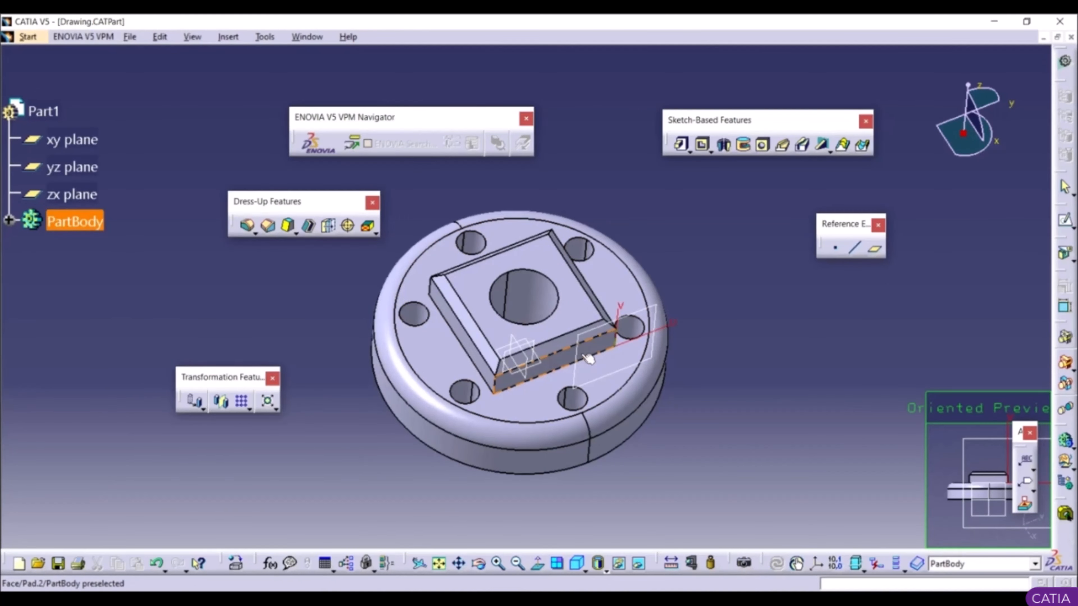
{"action": "left_click", "coordinate": [588, 358]}
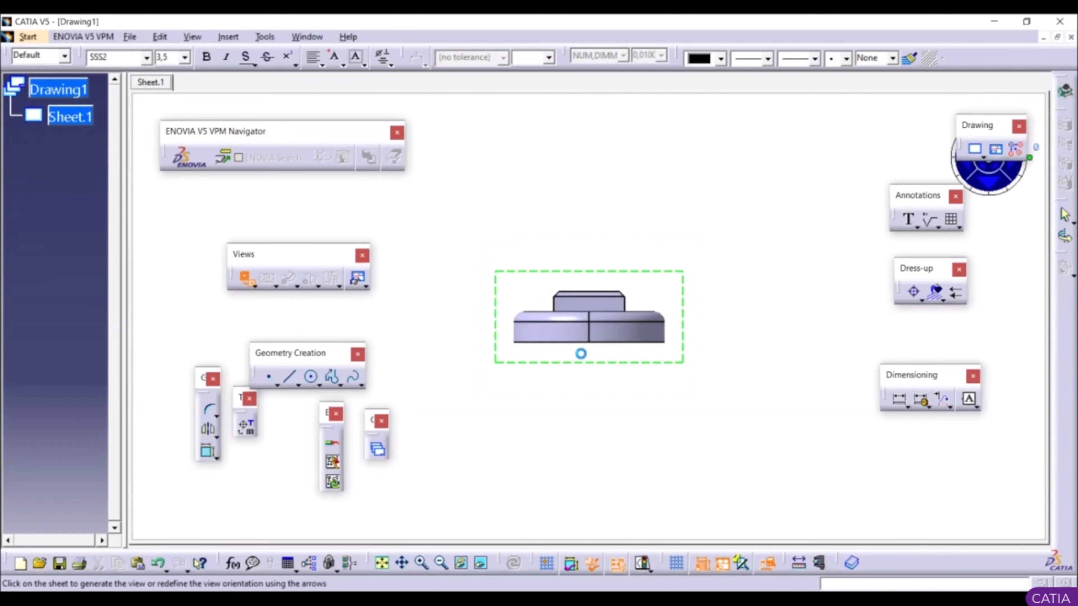
{"action": "middle_click_drag", "start_coordinate": [585, 358], "coordinate": [684, 459]}
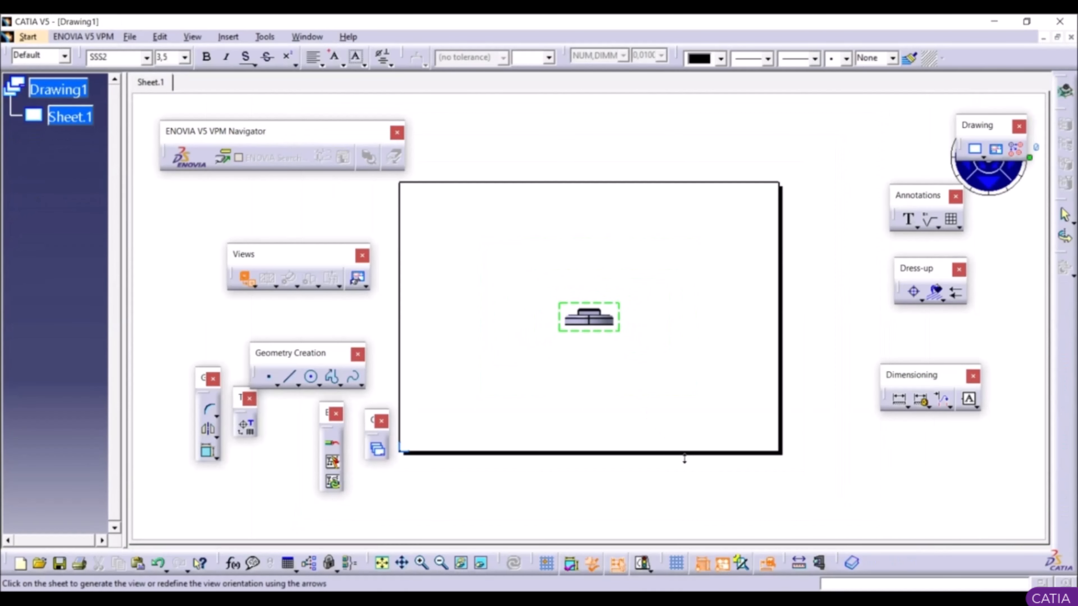
{"action": "left_click_drag", "start_coordinate": [567, 306], "coordinate": [463, 229]}
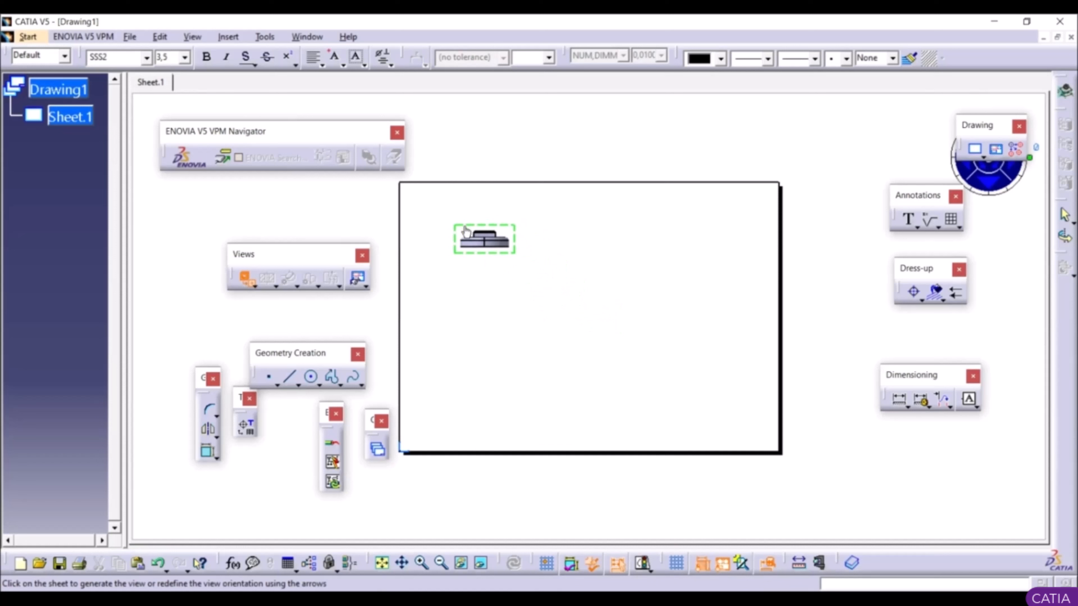
{"action": "middle_click_drag", "start_coordinate": [526, 263], "coordinate": [540, 235]}
{"action": "left_click", "coordinate": [553, 280]}
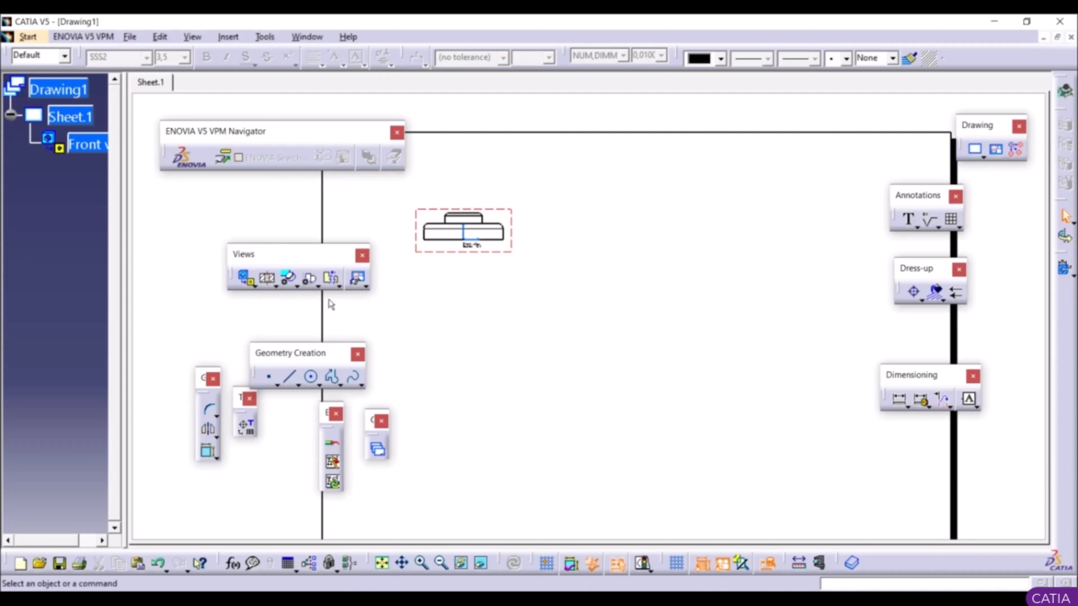
Step: Create a section view with a vertical cutting line through the front view's centre and place it to the right of the front view
{"action": "left_click", "coordinate": [269, 281]}
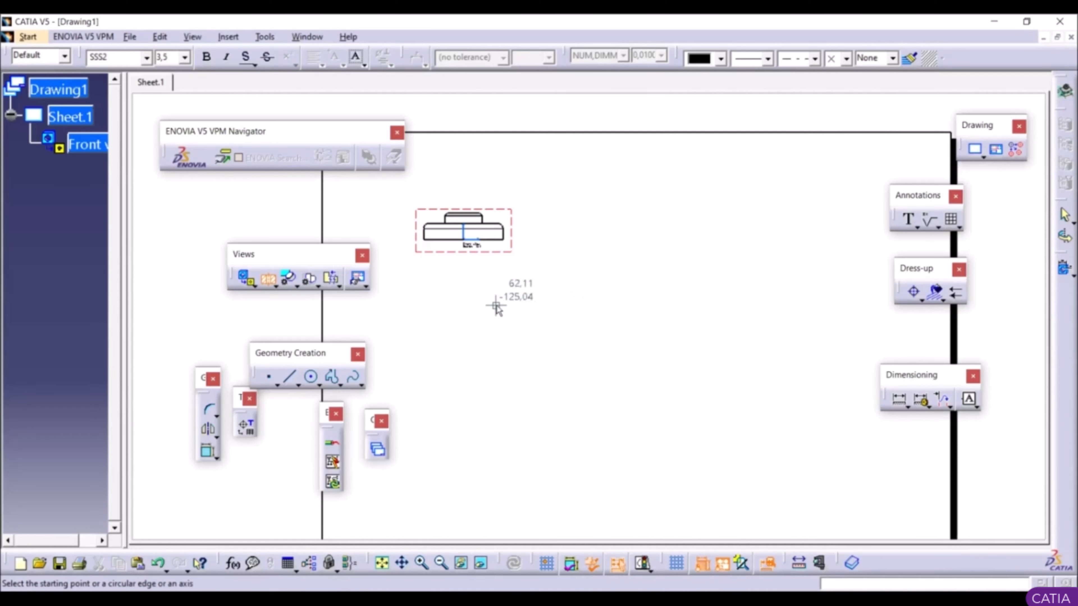
{"action": "middle_click_drag", "start_coordinate": [462, 278], "coordinate": [545, 281]}
{"action": "middle_click", "coordinate": [545, 280]}
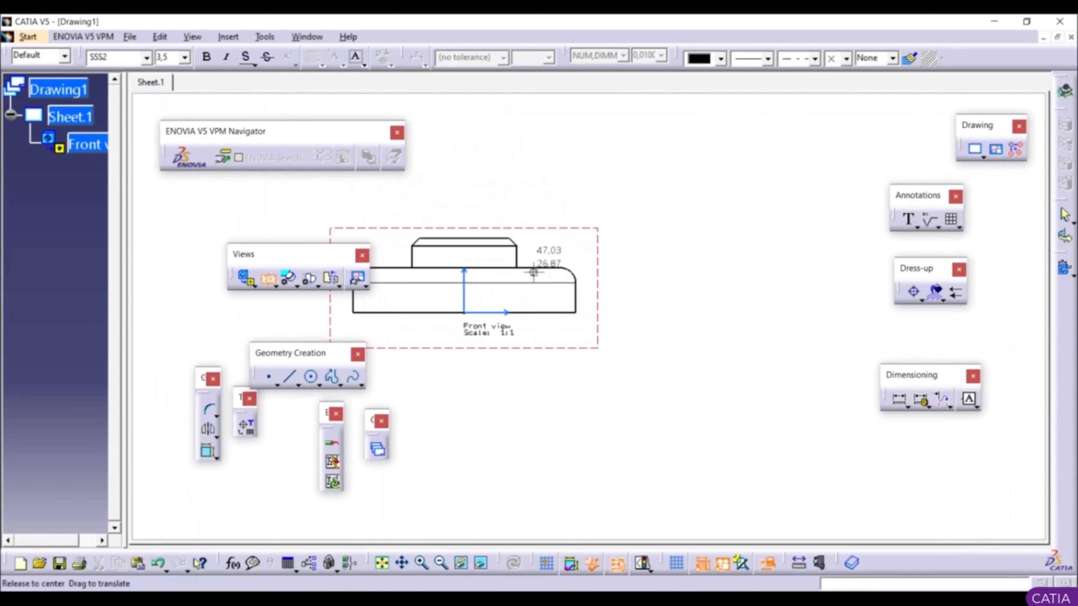
{"action": "left_click", "coordinate": [529, 209]}
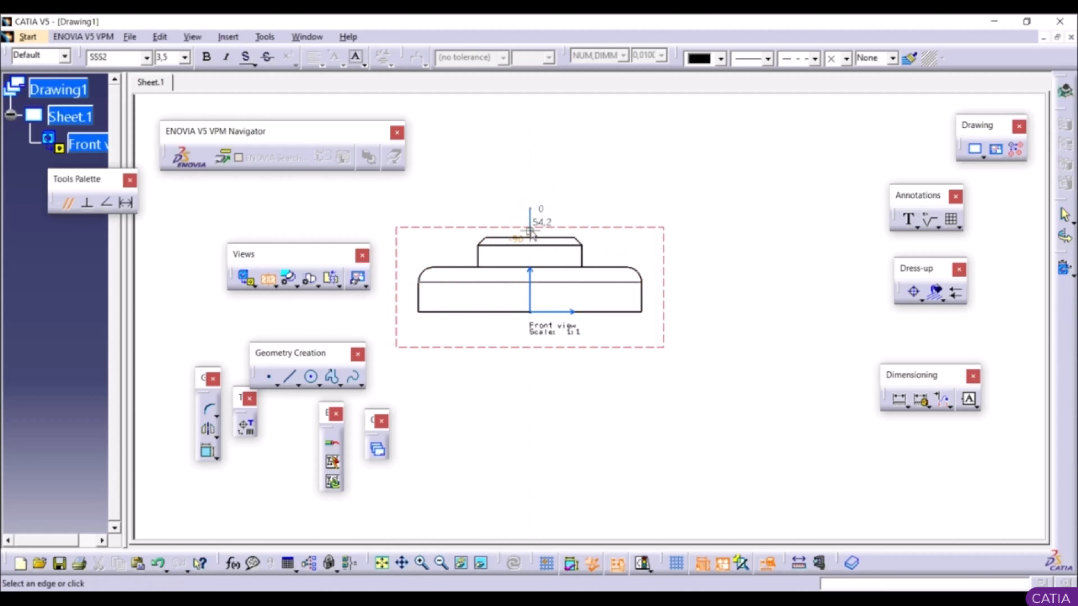
{"action": "left_click", "coordinate": [531, 361]}
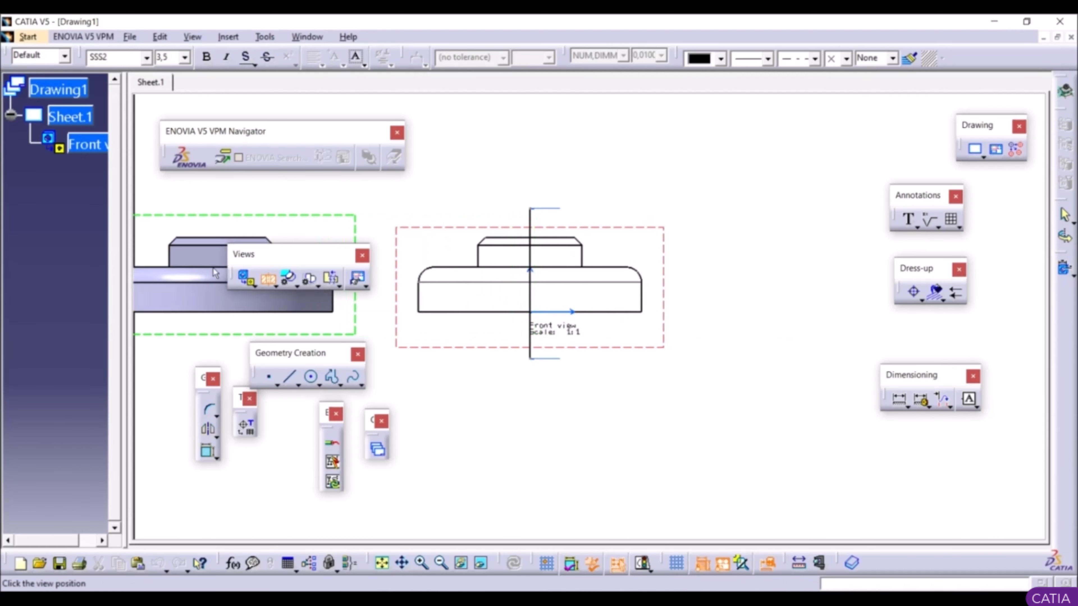
{"action": "mouse_move", "coordinate": [749, 289]}
{"action": "middle_mouse_down", "text": "ctrl"}
{"action": "mouse_move", "coordinate": [458, 293]}
{"action": "mouse_move", "coordinate": [523, 311]}
{"action": "middle_mouse_up", "text": "ctrl"}
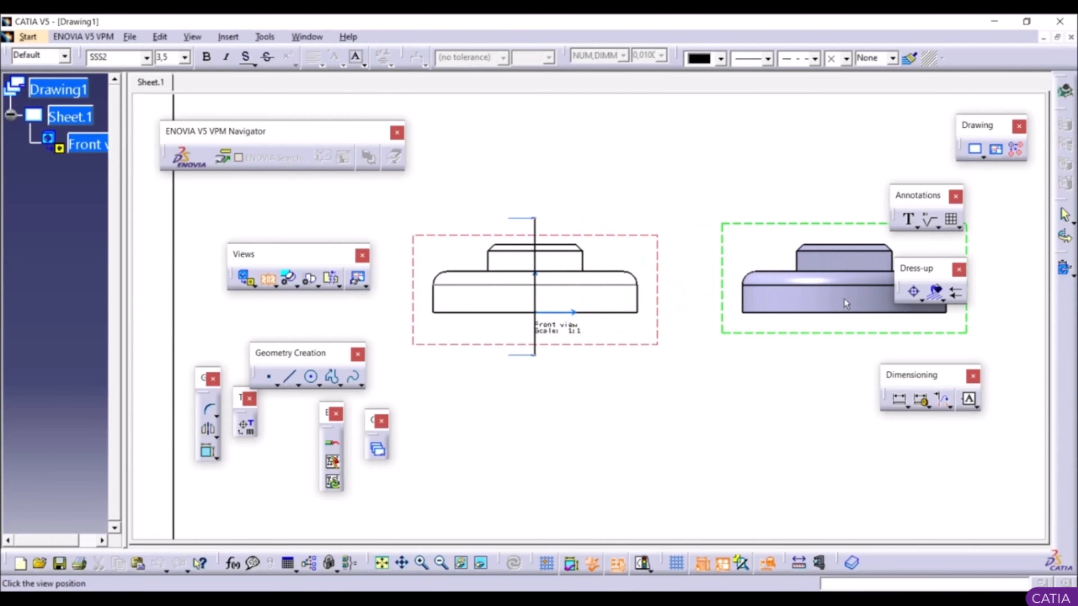
{"action": "left_click", "coordinate": [858, 294]}
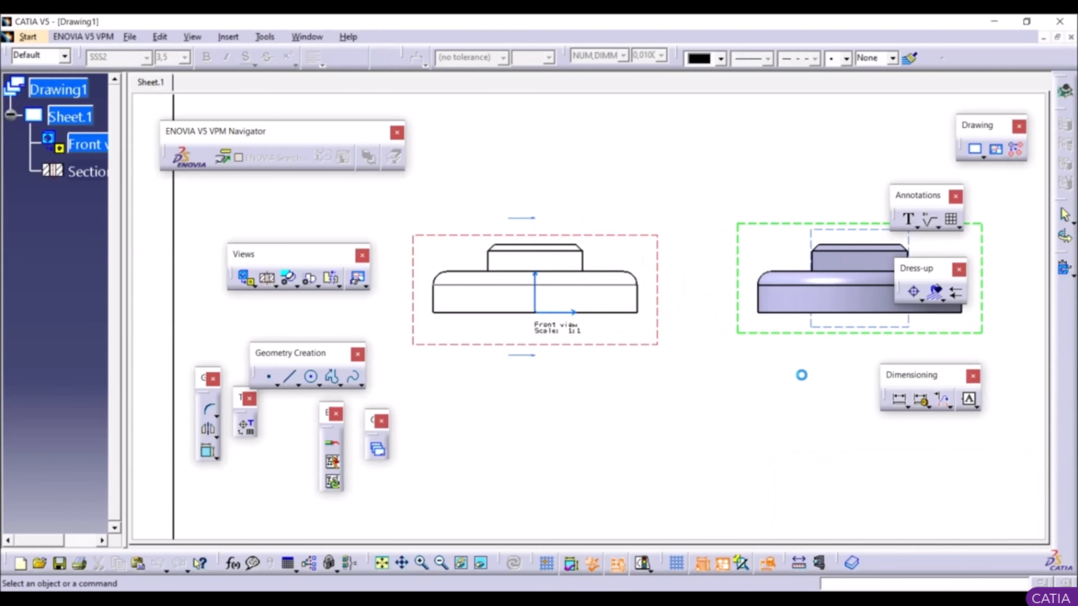
Step: Examine the section view's hatching and label alongside the cutting line and arrows on the front view
{"action": "mouse_move", "coordinate": [689, 380]}
{"action": "middle_mouse_down"}
{"action": "mouse_move", "coordinate": [619, 368]}
{"action": "mouse_move", "coordinate": [645, 393]}
{"action": "mouse_move", "coordinate": [646, 374]}
{"action": "middle_mouse_up"}
{"action": "mouse_move", "coordinate": [717, 340]}
{"action": "middle_mouse_down"}
{"action": "mouse_move", "coordinate": [571, 358]}
{"action": "mouse_move", "coordinate": [577, 330]}
{"action": "middle_mouse_up"}
{"action": "middle_click_drag", "start_coordinate": [512, 282], "coordinate": [684, 334]}
{"action": "mouse_move", "coordinate": [607, 393]}
{"action": "middle_mouse_down"}
{"action": "mouse_move", "coordinate": [704, 393]}
{"action": "mouse_move", "coordinate": [420, 322]}
{"action": "middle_mouse_up"}
{"action": "middle_click", "coordinate": [408, 322]}
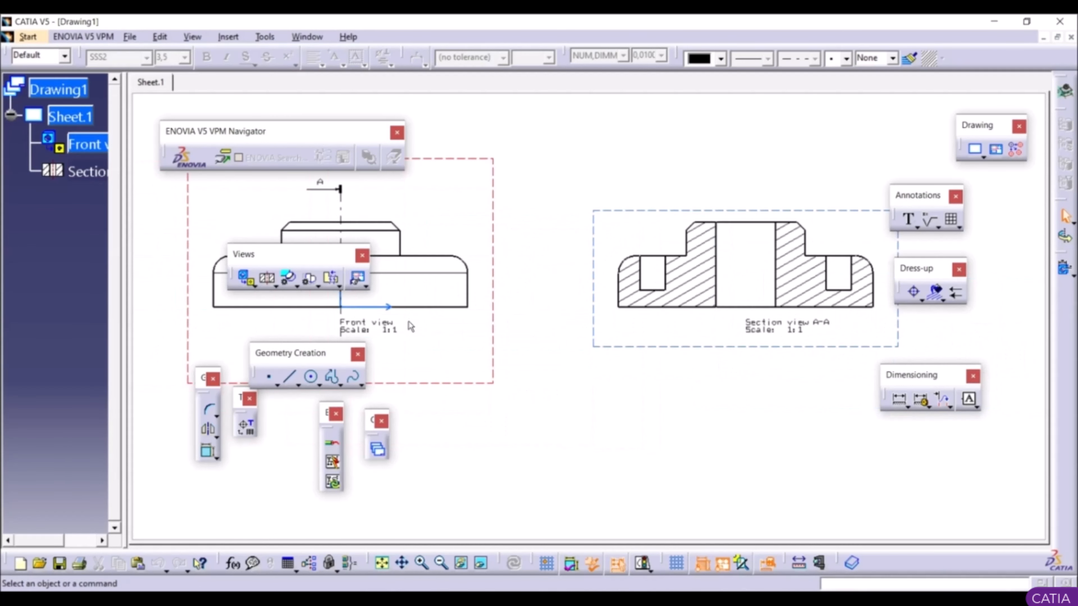
{"action": "mouse_move", "coordinate": [738, 334]}
{"action": "middle_mouse_down", "text": "ctrl"}
{"action": "mouse_move", "coordinate": [739, 308]}
{"action": "mouse_move", "coordinate": [611, 327]}
{"action": "middle_mouse_up", "text": "ctrl"}
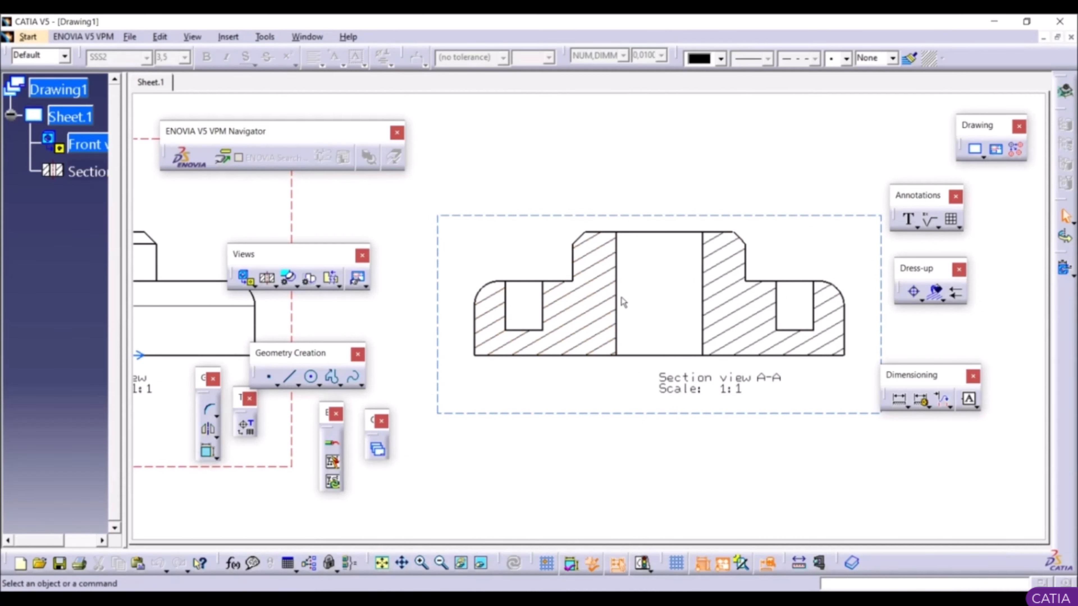
{"action": "middle_click_drag", "start_coordinate": [593, 268], "coordinate": [625, 270]}
{"action": "middle_click_drag", "start_coordinate": [625, 270], "coordinate": [625, 275], "text": "ctrl"}
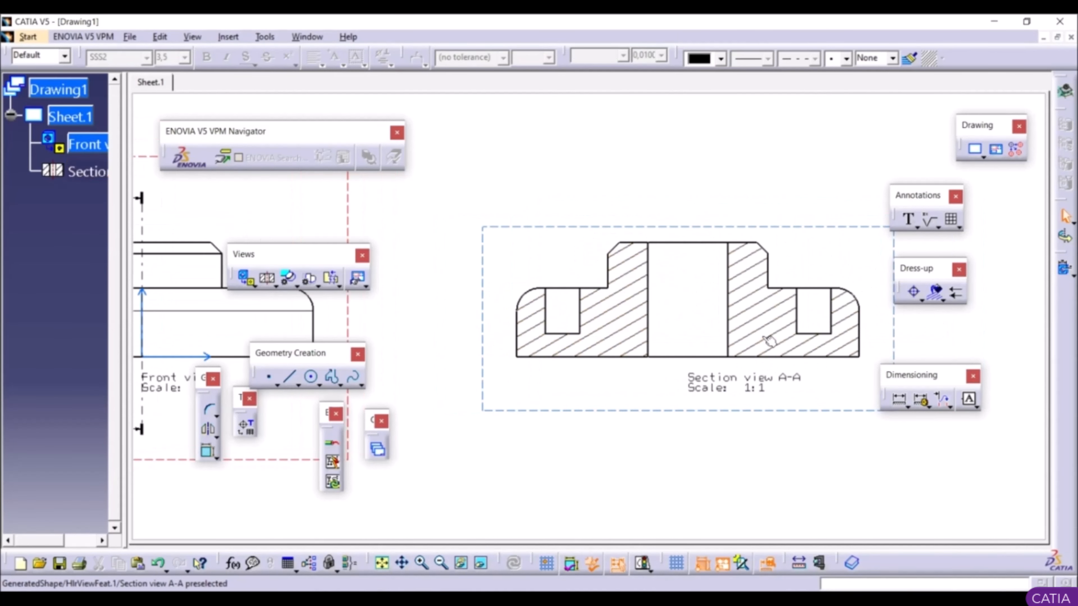
Step: Delete the hatching of the section view's portion on the side nearest the front view
{"action": "left_click", "coordinate": [625, 312]}
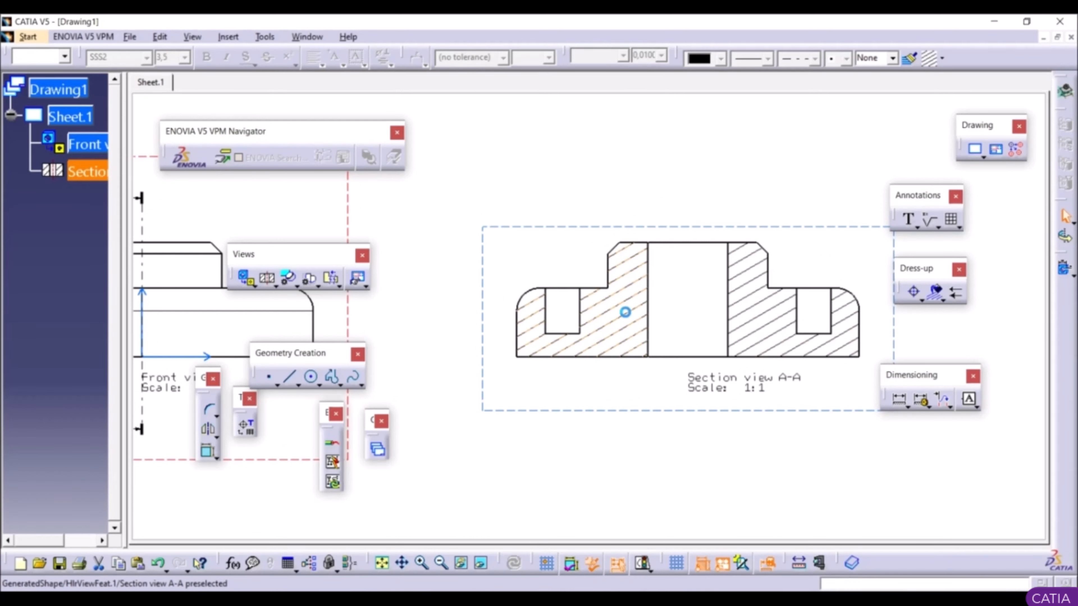
{"action": "right_click", "coordinate": [629, 314]}
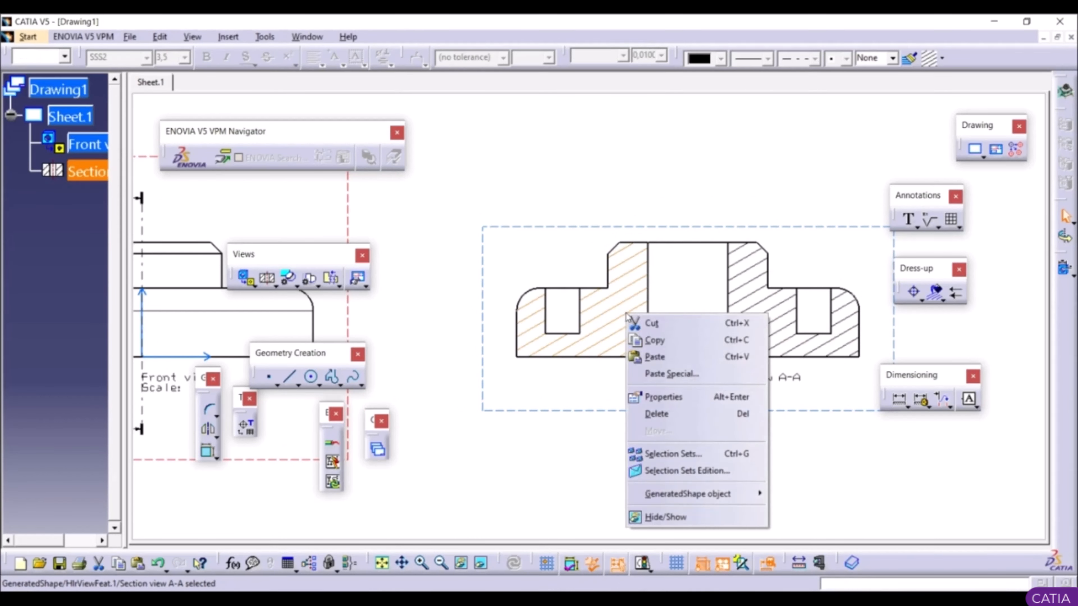
{"action": "left_click", "coordinate": [653, 415]}
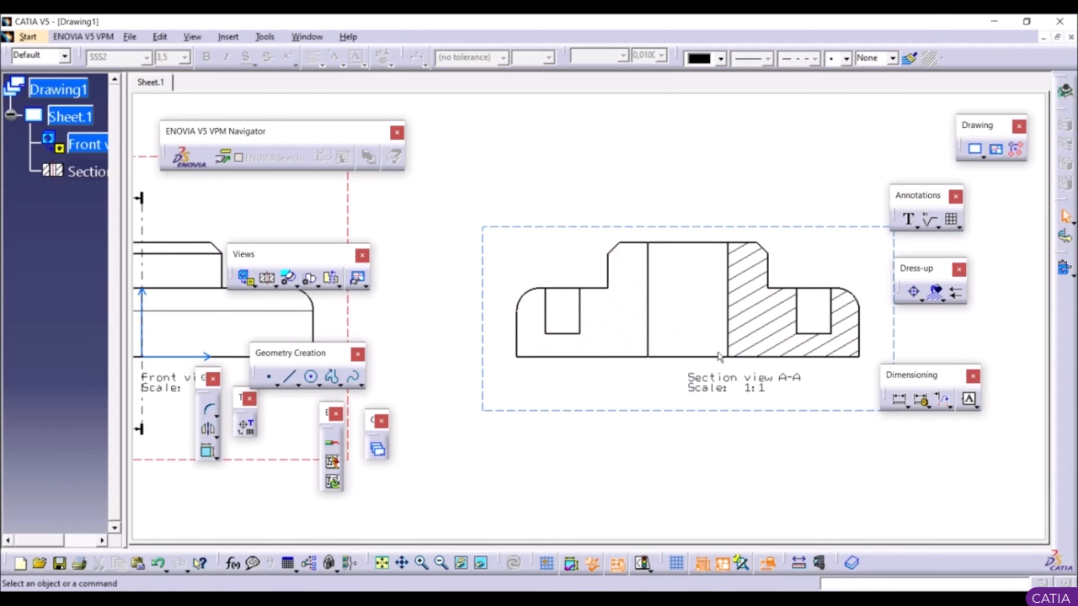
Step: Set the angle of the section view's remaining hatching to 45 deg
{"action": "double_click", "coordinate": [759, 316]}
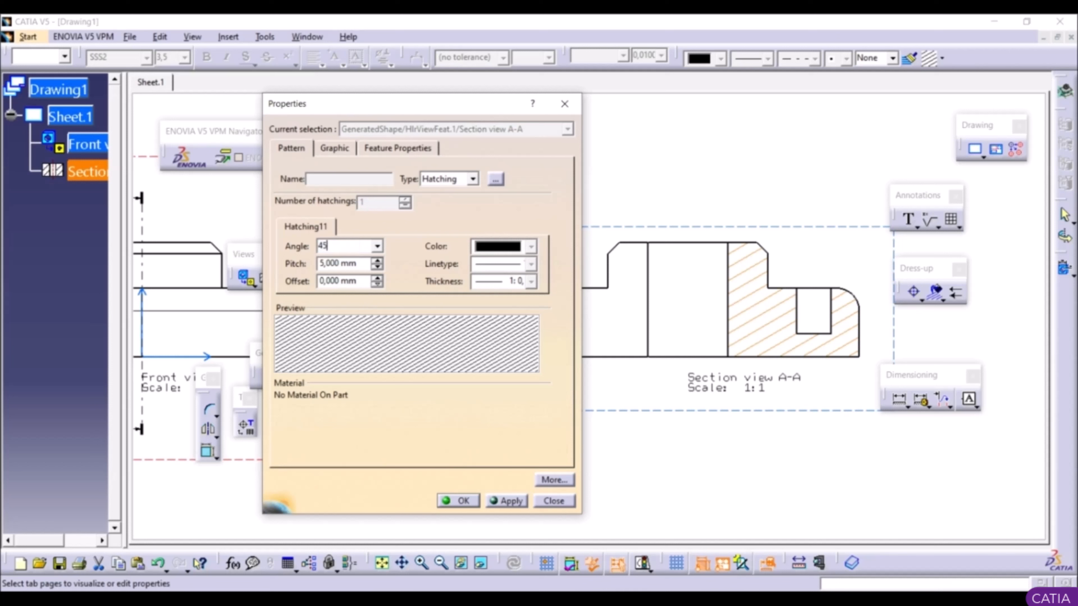
{"action": "left_click", "coordinate": [512, 503]}
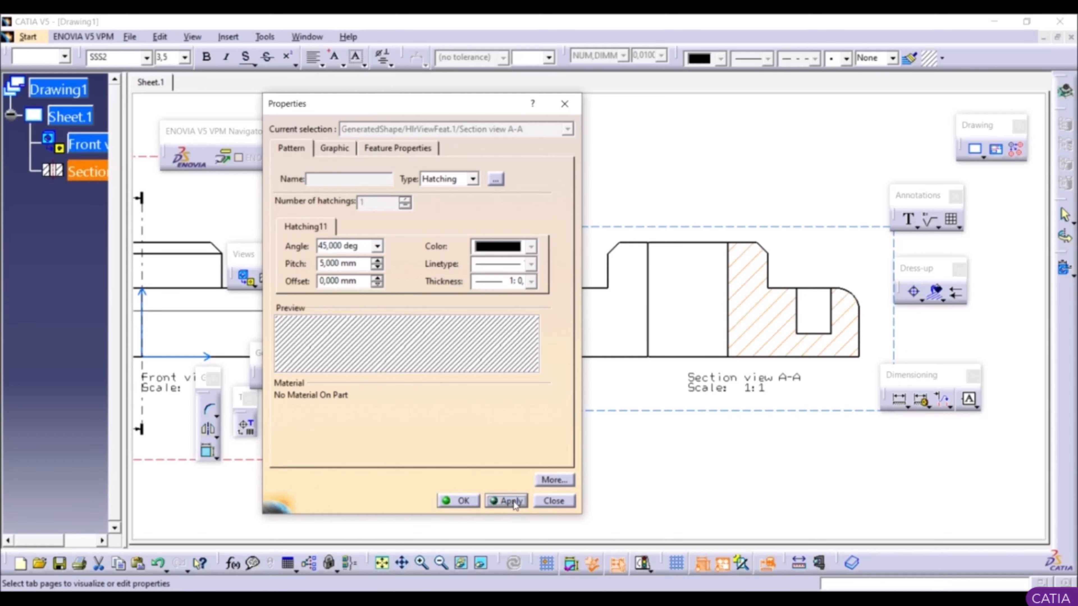
{"action": "left_click", "coordinate": [475, 503]}
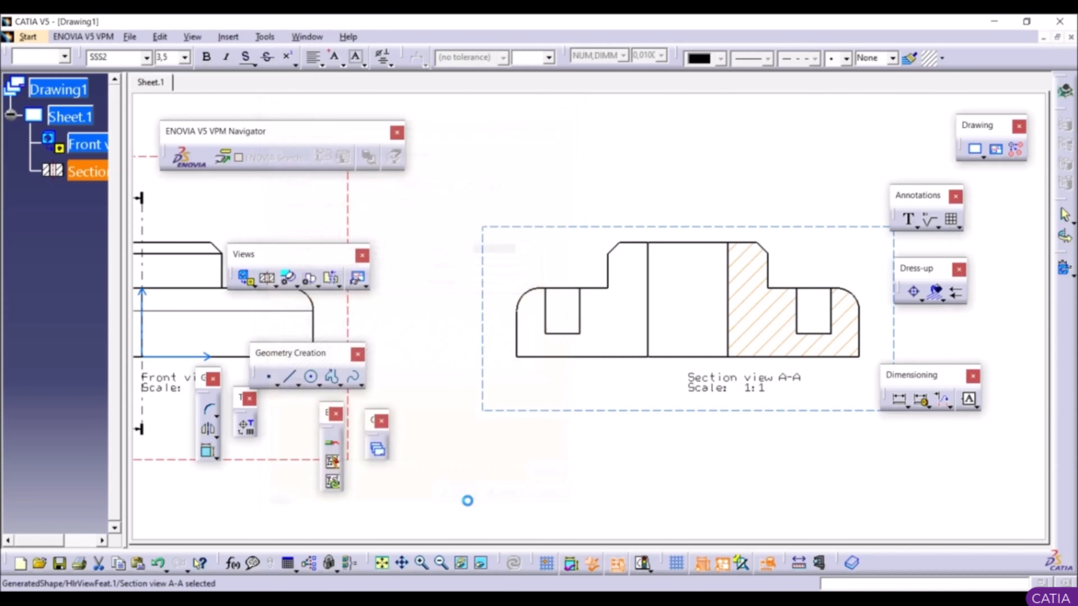
{"action": "left_click", "coordinate": [608, 483]}
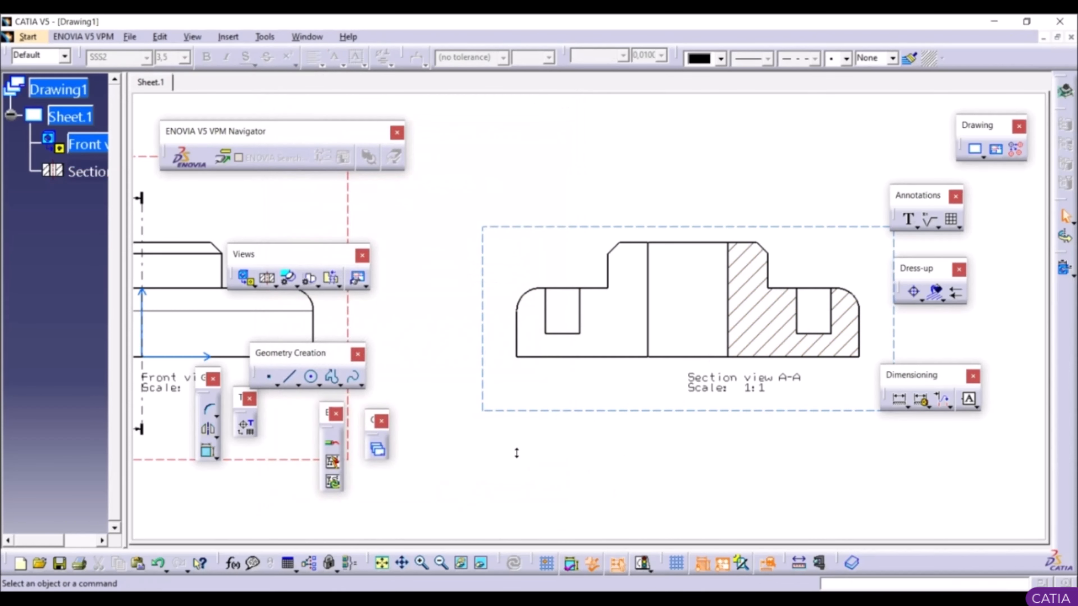
Step: Undo the hatching angle change and redo it
{"action": "middle_click_drag", "start_coordinate": [516, 453], "coordinate": [543, 487], "text": "ctrl"}
{"action": "middle_click_drag", "start_coordinate": [467, 381], "coordinate": [575, 374]}
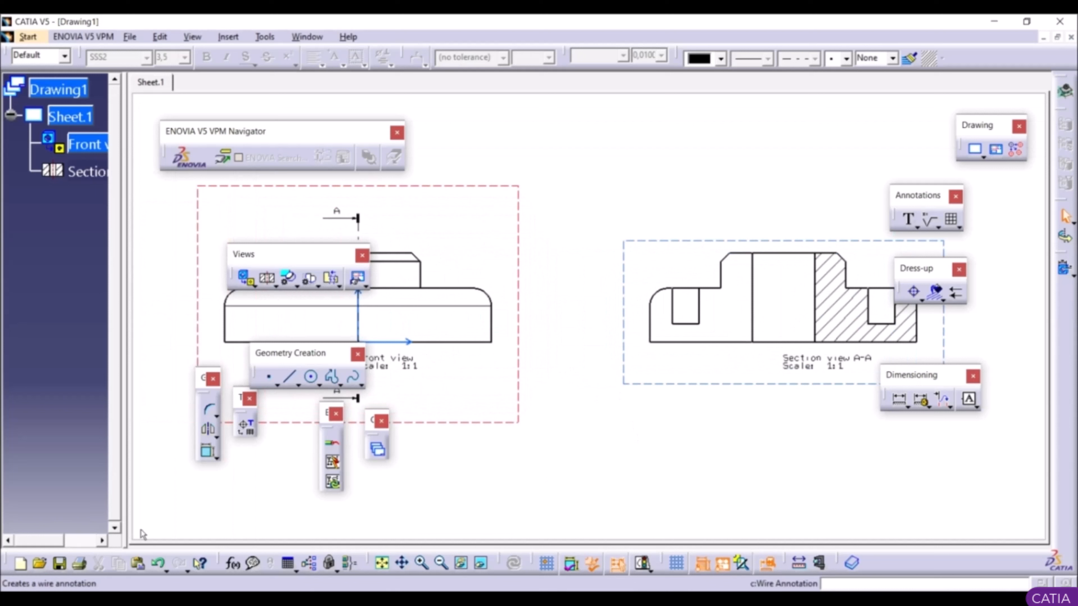
{"action": "left_click", "coordinate": [159, 565]}
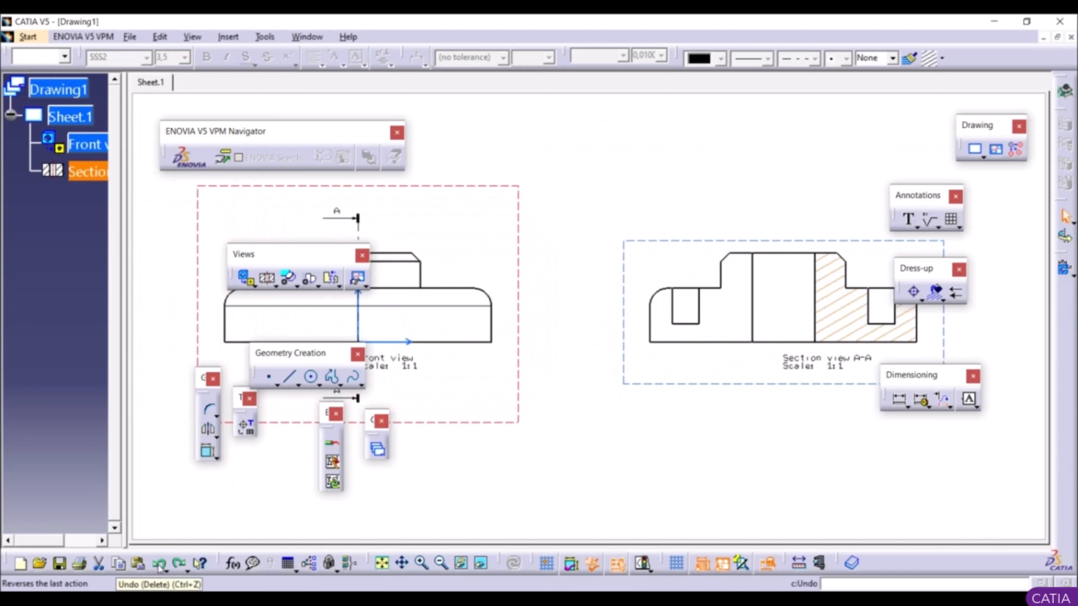
{"action": "left_click", "coordinate": [179, 565]}
{"action": "left_click", "coordinate": [605, 464]}
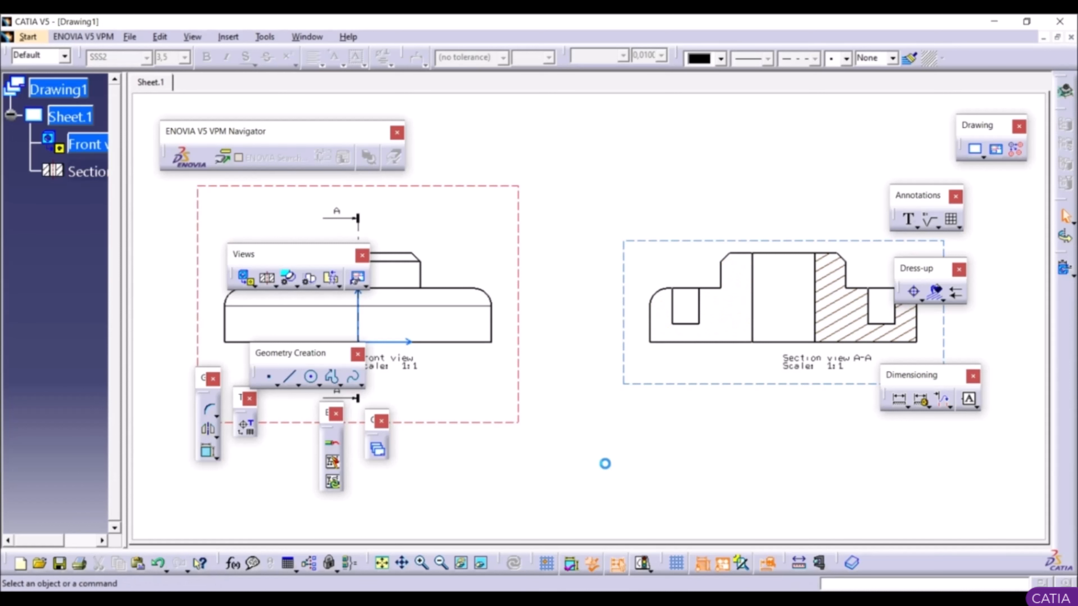
Step: Delete section view A-A from the sheet, keeping the front view
{"action": "middle_click_drag", "start_coordinate": [600, 402], "coordinate": [619, 430], "text": "ctrl"}
{"action": "left_click", "coordinate": [701, 395]}
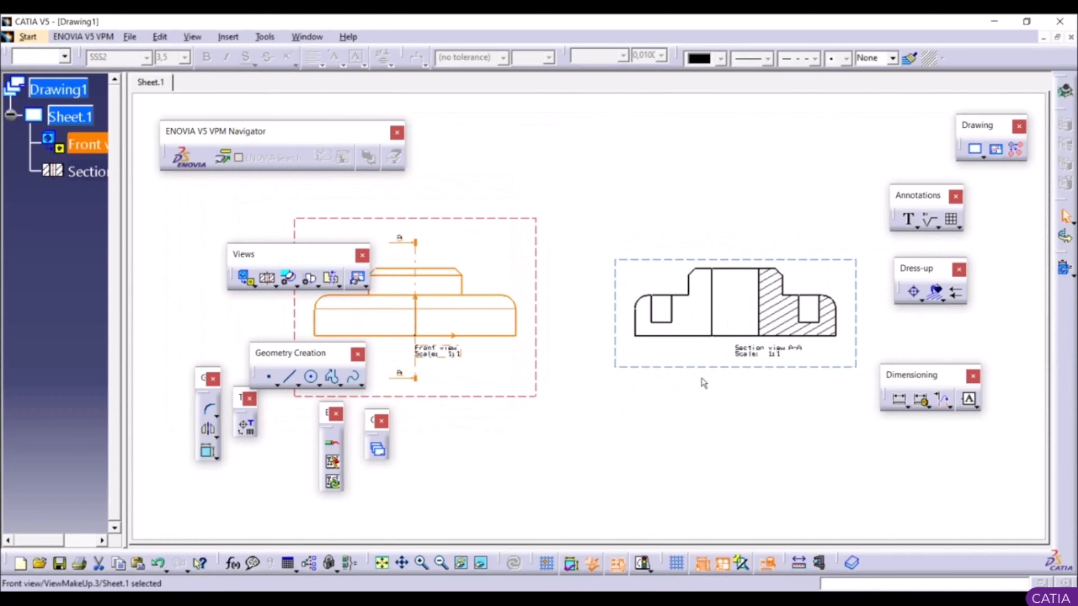
{"action": "right_click", "coordinate": [690, 367]}
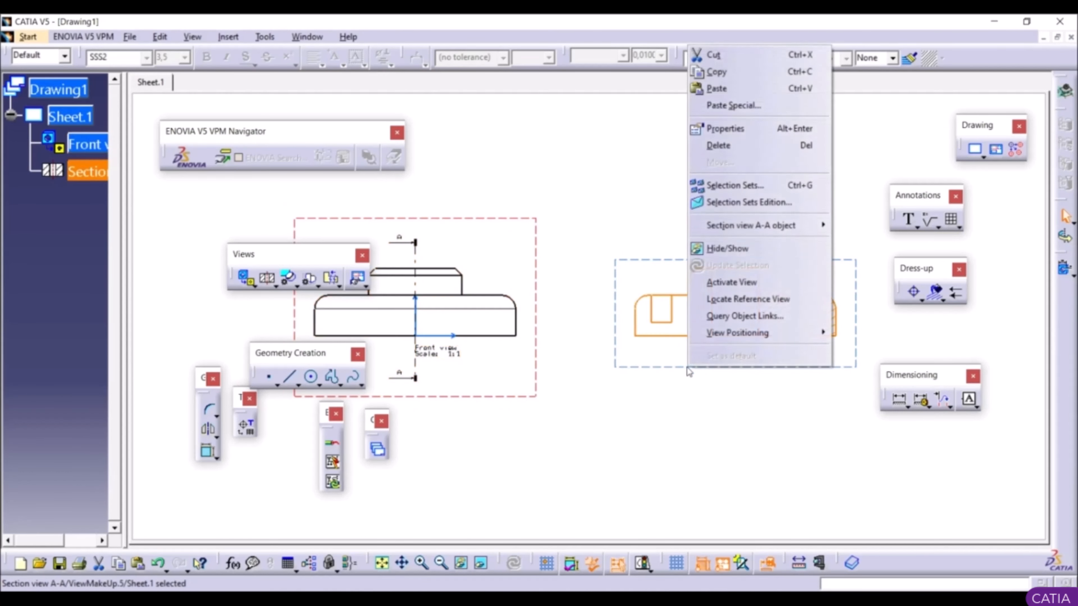
{"action": "left_click", "coordinate": [748, 147]}
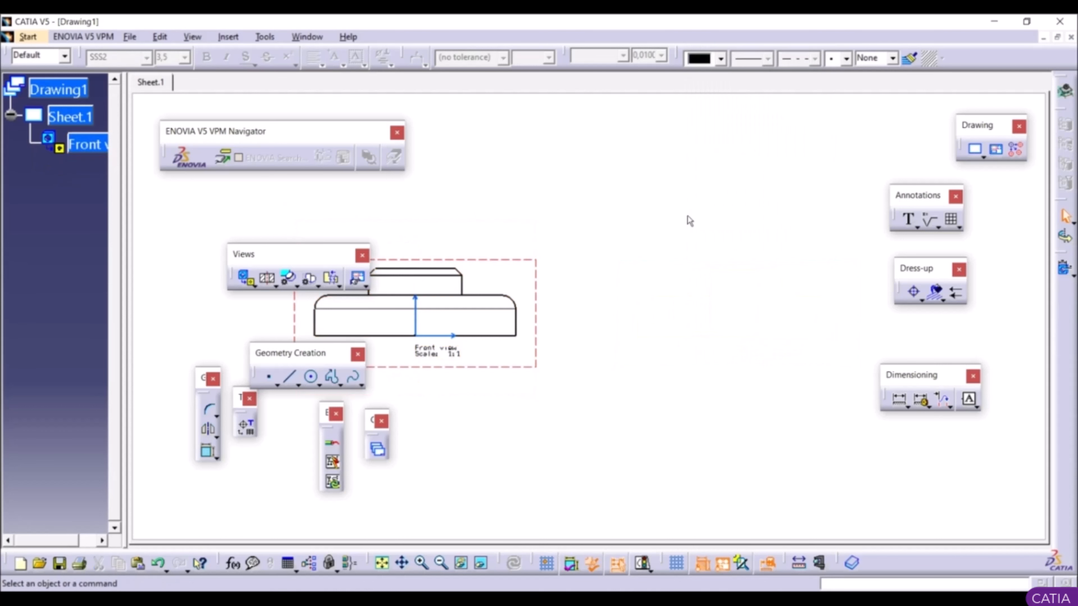
Step: Create an aligned section view with a vertical cutting line from above the front view's centre, stepped about 19 mm to the right, and place it to the right
{"action": "middle_click_drag", "start_coordinate": [640, 305], "coordinate": [676, 244], "text": "ctrl"}
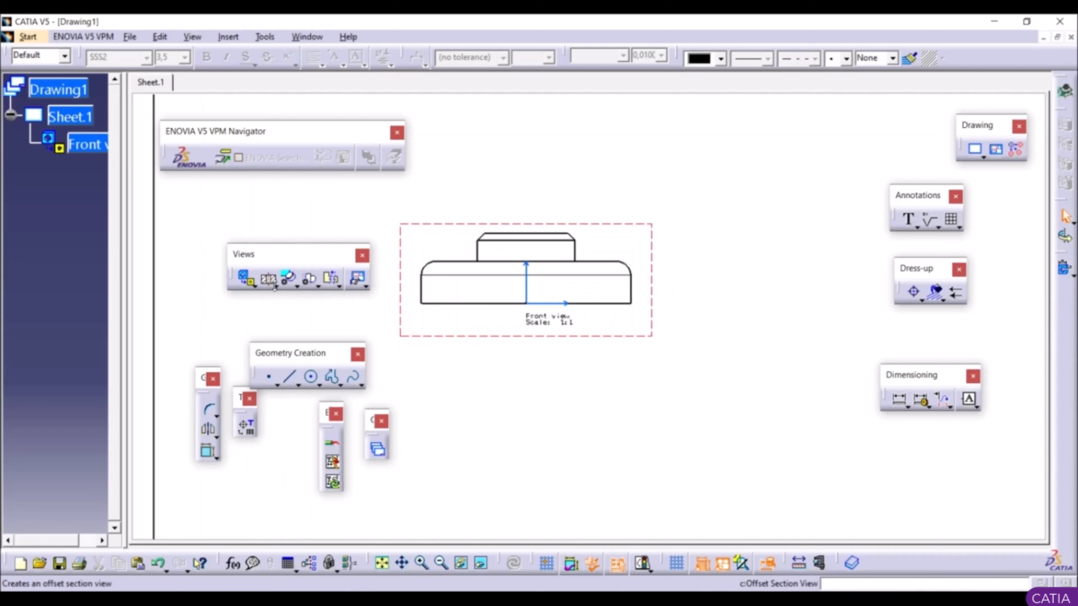
{"action": "left_click", "coordinate": [277, 287]}
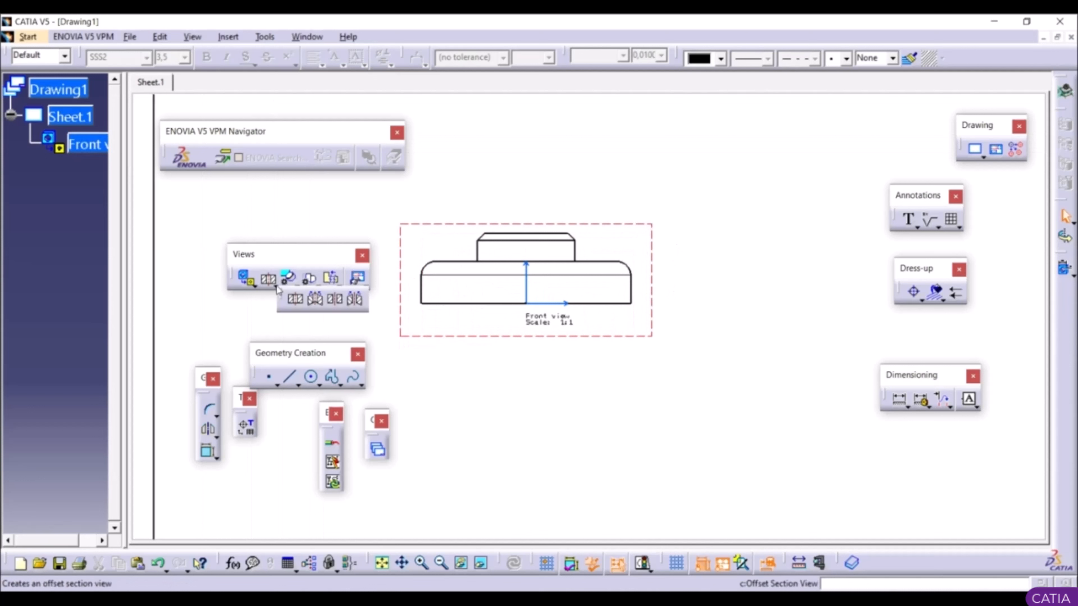
{"action": "left_click", "coordinate": [315, 300]}
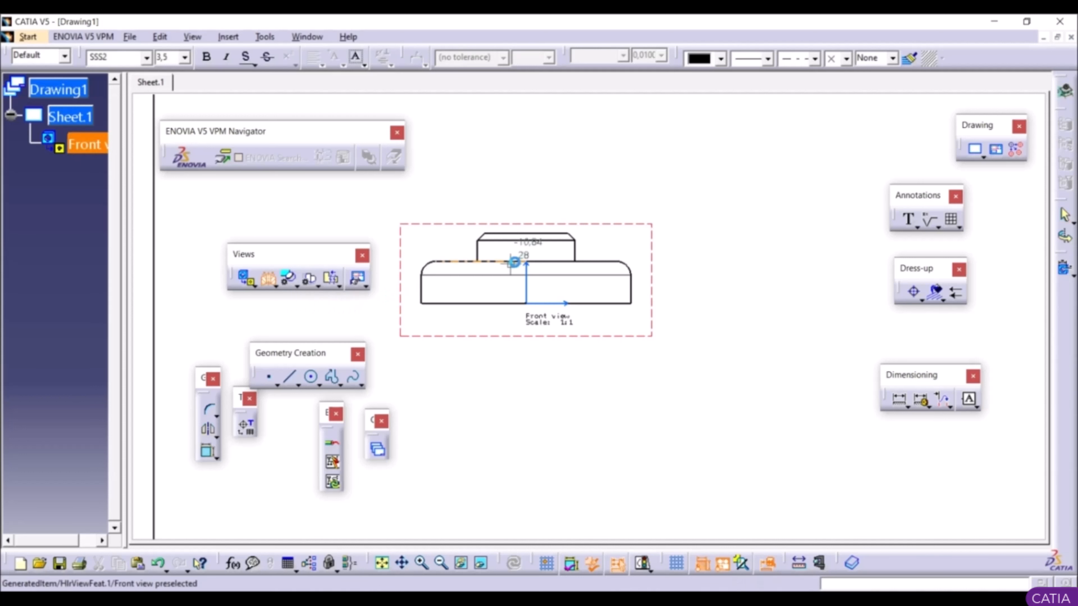
{"action": "mouse_move", "coordinate": [534, 209]}
{"action": "middle_mouse_down", "text": "ctrl"}
{"action": "mouse_move", "coordinate": [534, 166]}
{"action": "mouse_move", "coordinate": [573, 212]}
{"action": "mouse_move", "coordinate": [536, 292]}
{"action": "middle_mouse_up", "text": "ctrl"}
{"action": "middle_click_drag", "start_coordinate": [535, 292], "coordinate": [526, 333], "text": "ctrl"}
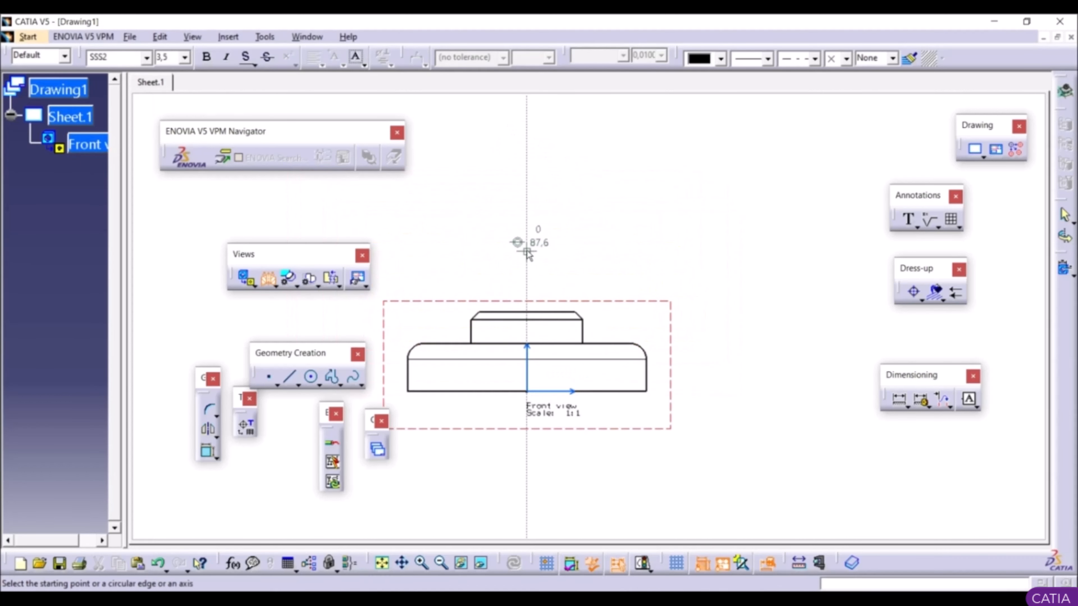
{"action": "left_click", "coordinate": [527, 267]}
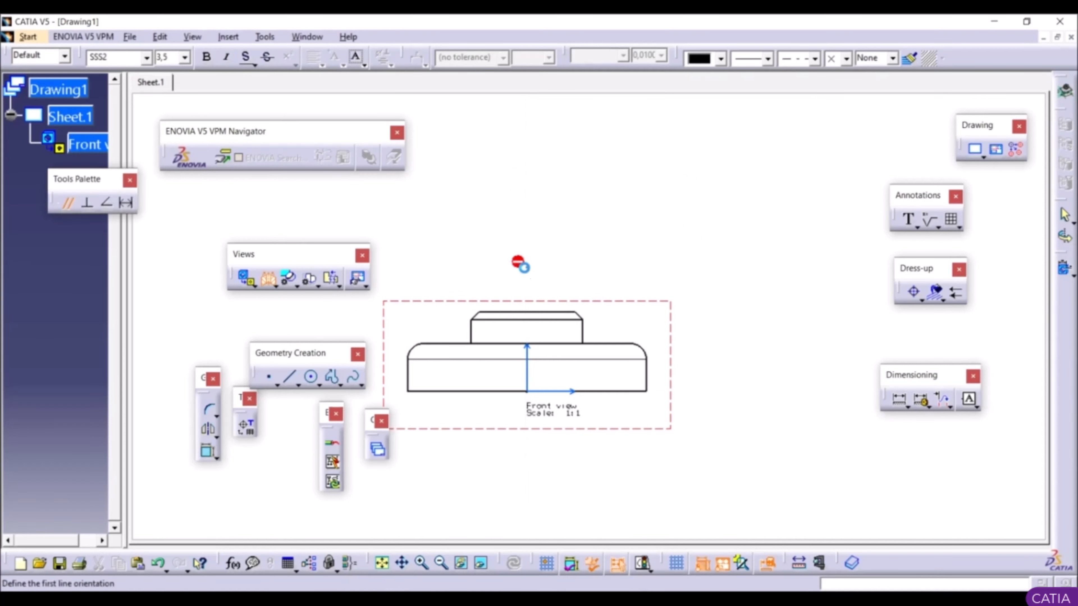
{"action": "left_click", "coordinate": [526, 332]}
{"action": "left_click", "coordinate": [557, 332]}
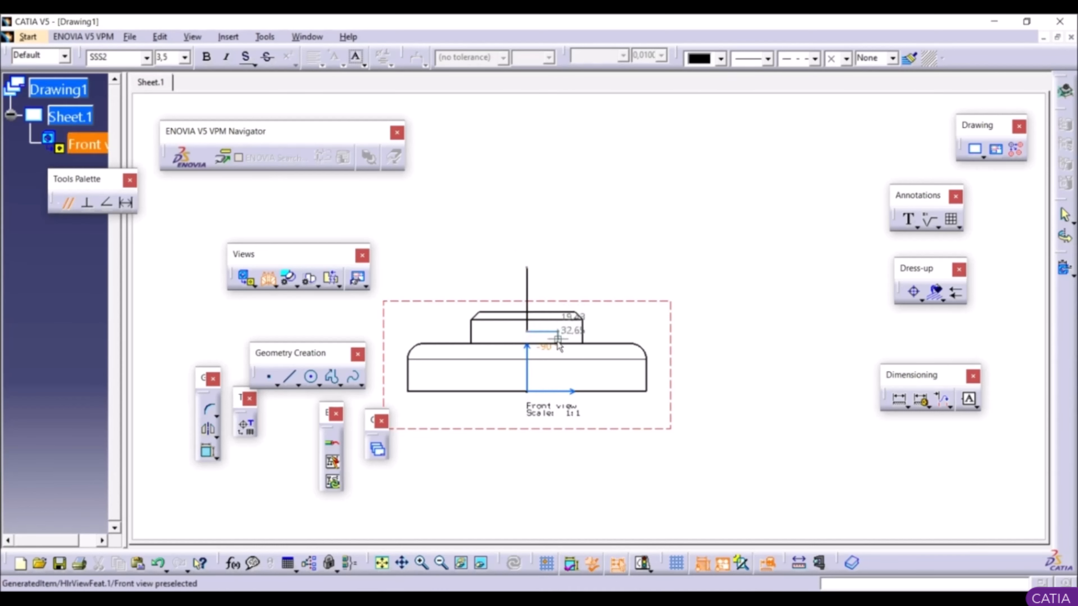
{"action": "double_click", "coordinate": [556, 428]}
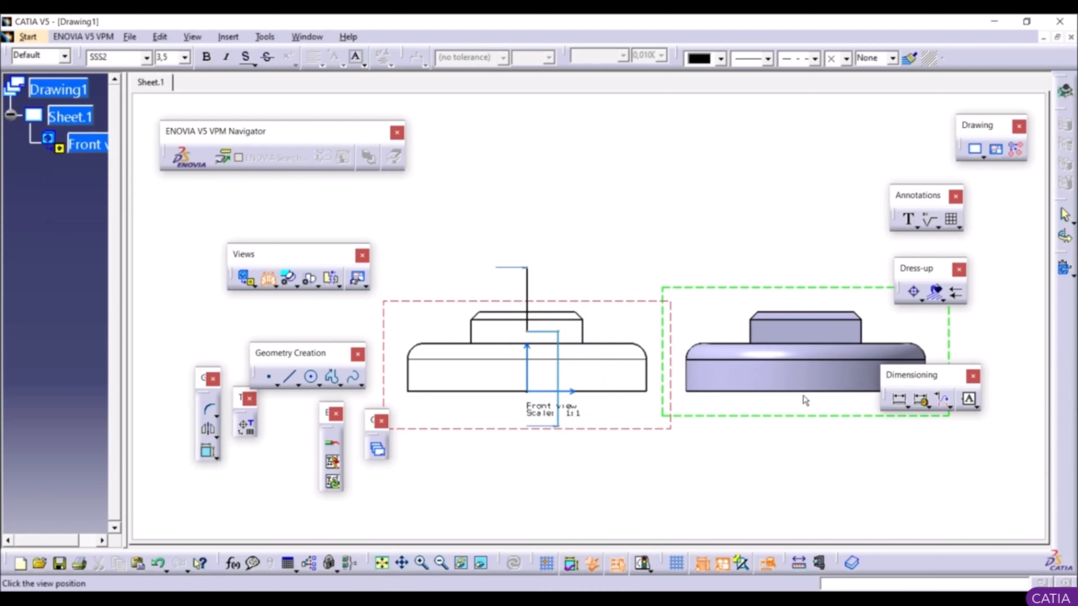
{"action": "left_click", "coordinate": [862, 373]}
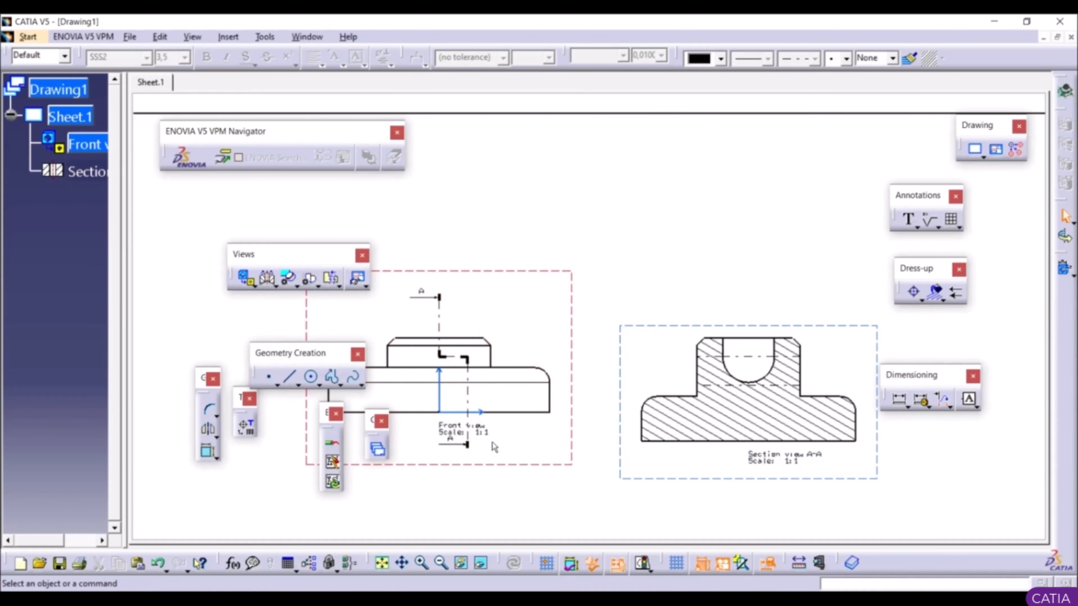
Step: Delete the aligned section view beside the front view
{"action": "left_click", "coordinate": [724, 400]}
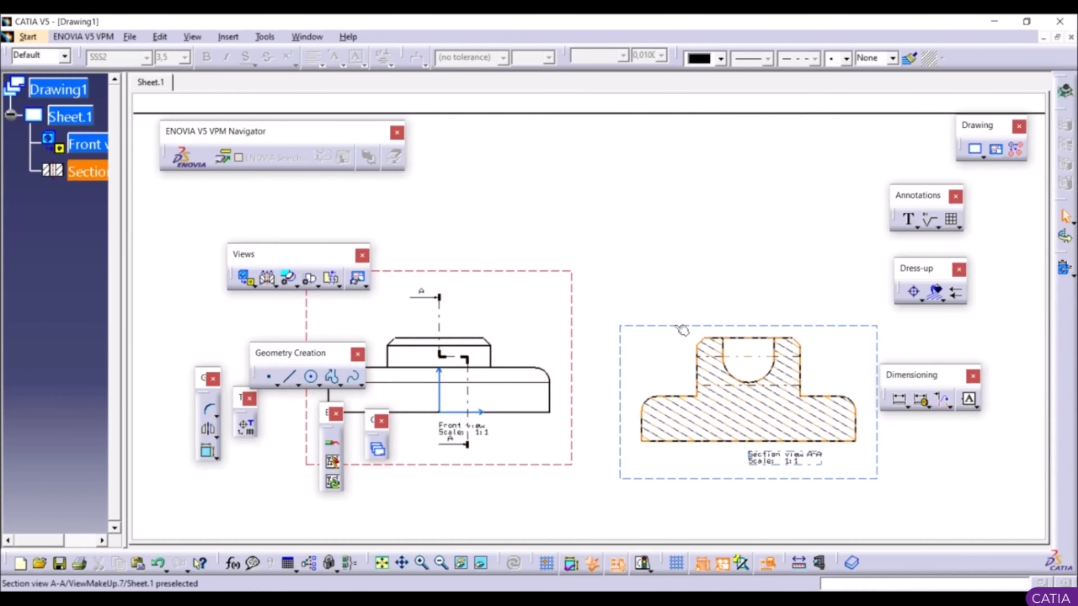
{"action": "right_click", "coordinate": [681, 330]}
{"action": "left_click", "coordinate": [713, 371]}
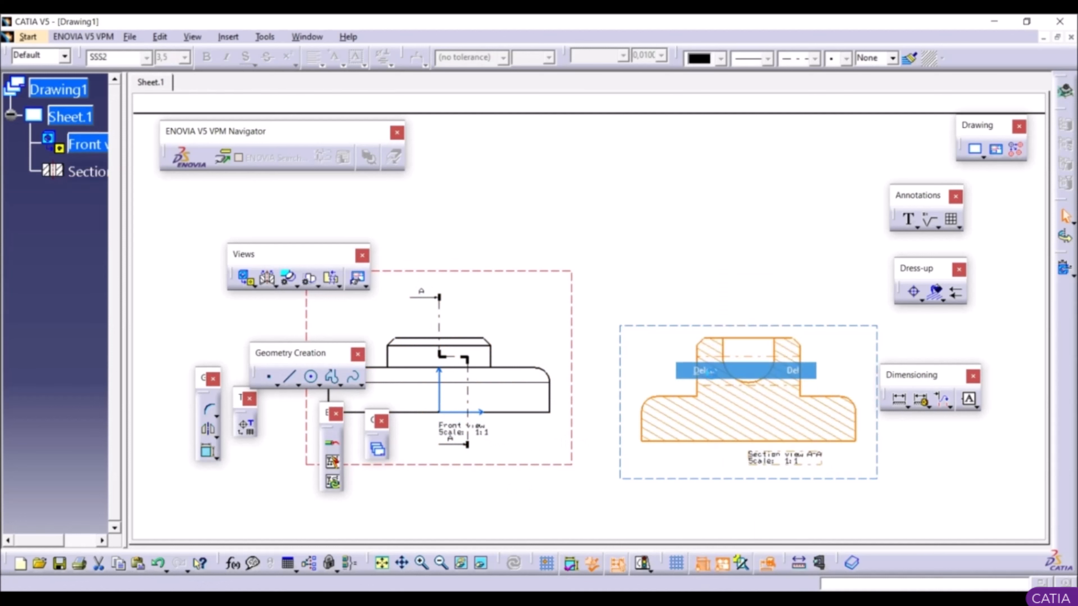
Step: Create an offset section cut with a straight vertical cutting line through the front view's centre and place it to the right of that view
{"action": "left_click", "coordinate": [275, 287]}
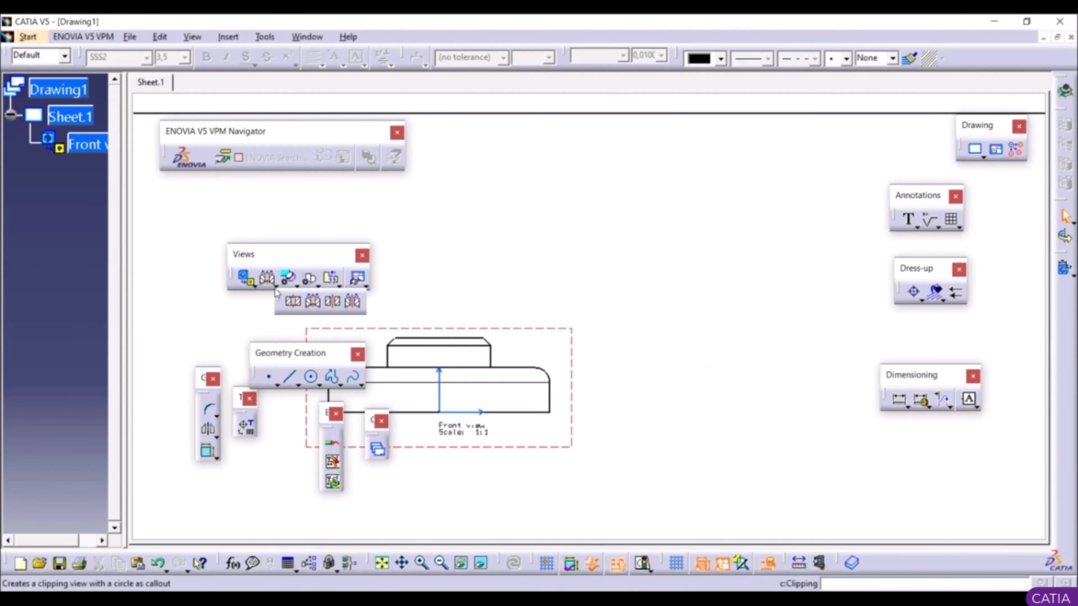
{"action": "left_click", "coordinate": [340, 301]}
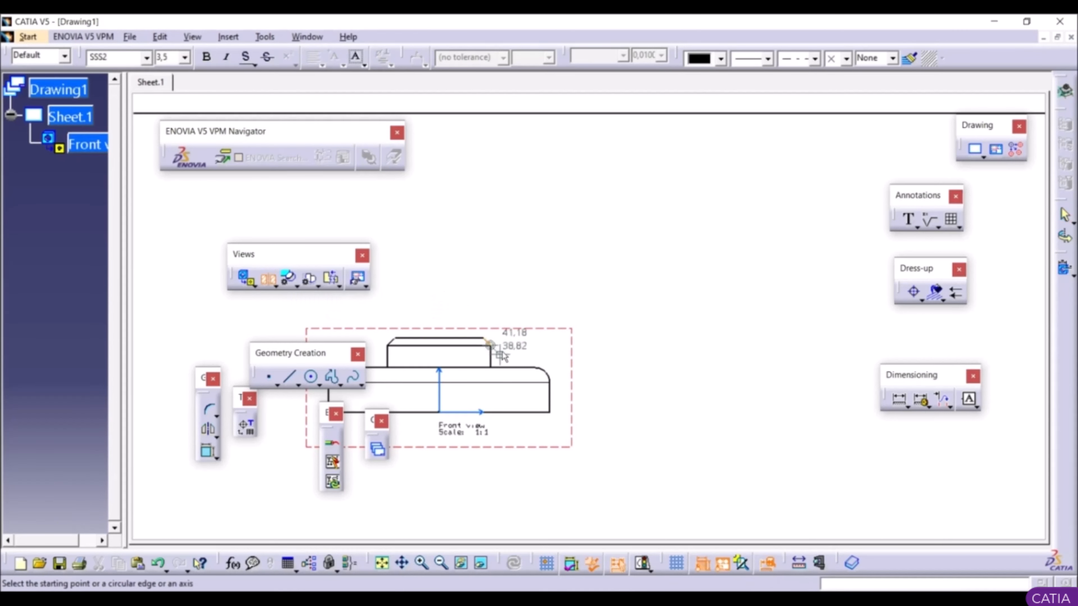
{"action": "middle_click_drag", "start_coordinate": [512, 361], "coordinate": [652, 249]}
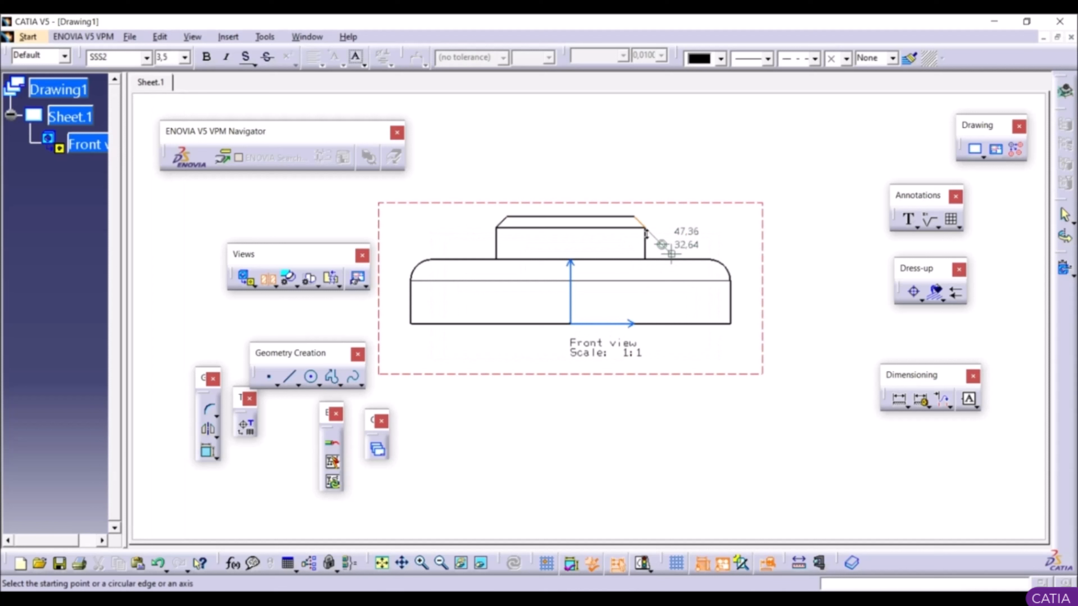
{"action": "left_click", "coordinate": [569, 174]}
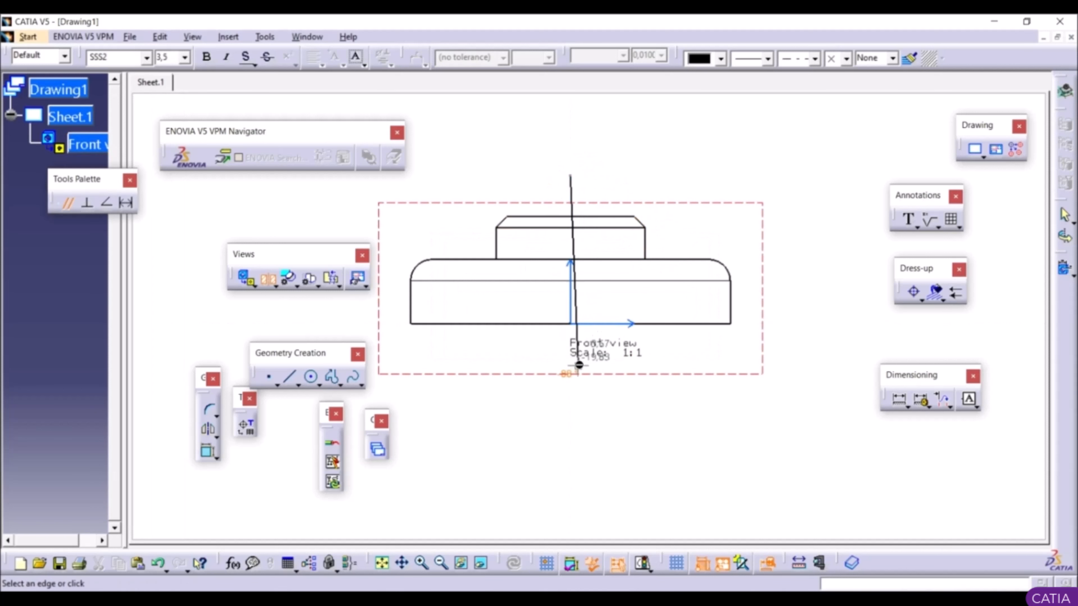
{"action": "double_click", "coordinate": [570, 393]}
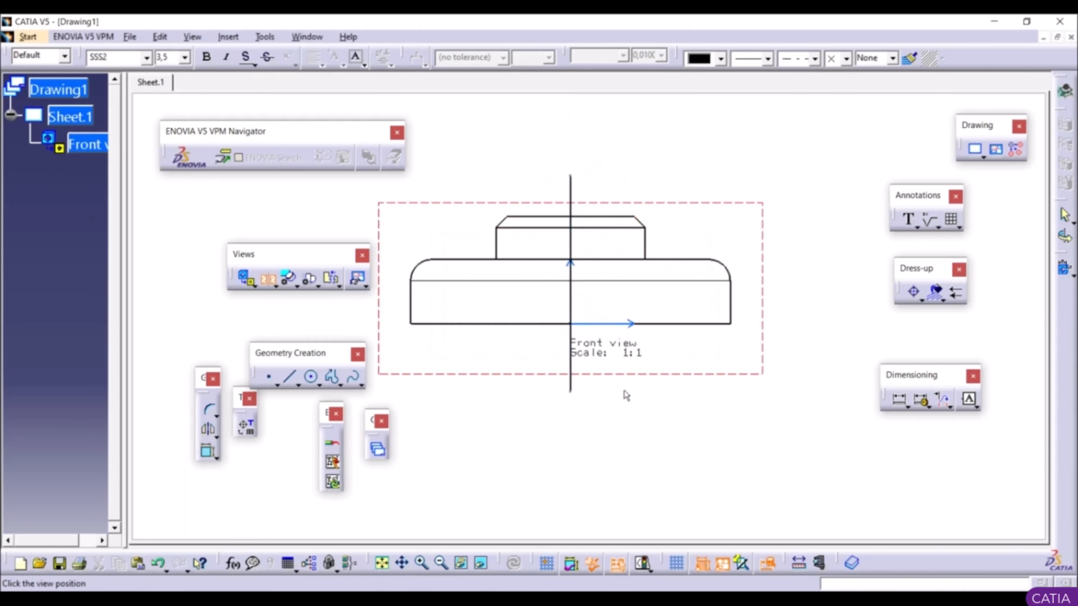
{"action": "mouse_move", "coordinate": [808, 334]}
{"action": "middle_mouse_down"}
{"action": "mouse_move", "coordinate": [565, 366]}
{"action": "mouse_move", "coordinate": [549, 428]}
{"action": "middle_mouse_up"}
{"action": "left_click", "coordinate": [790, 294]}
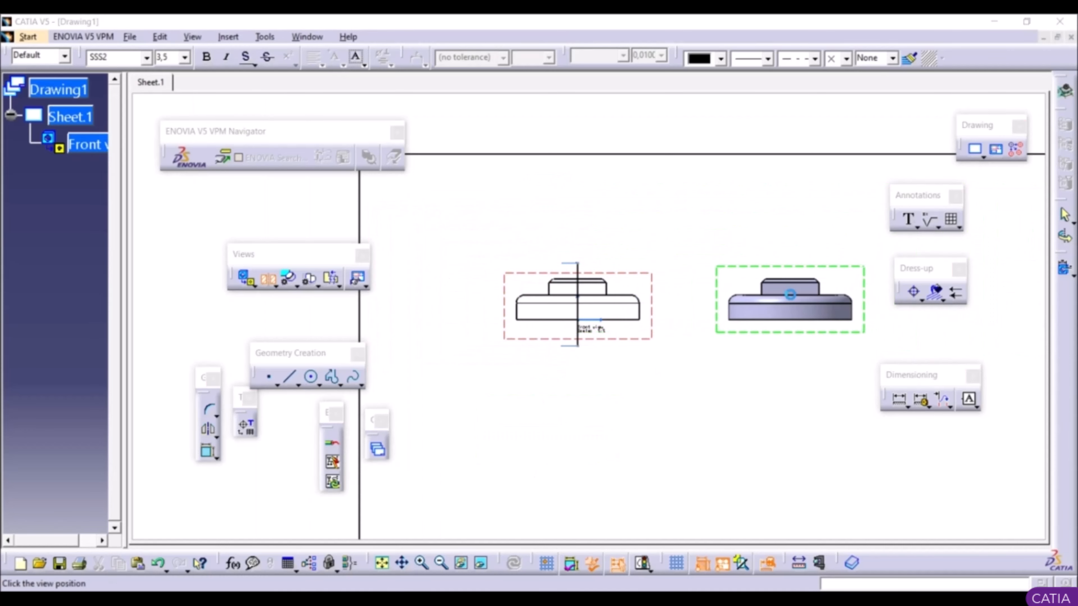
Step: Delete section cut A-A from the sheet
{"action": "middle_click_drag", "start_coordinate": [808, 377], "coordinate": [619, 326]}
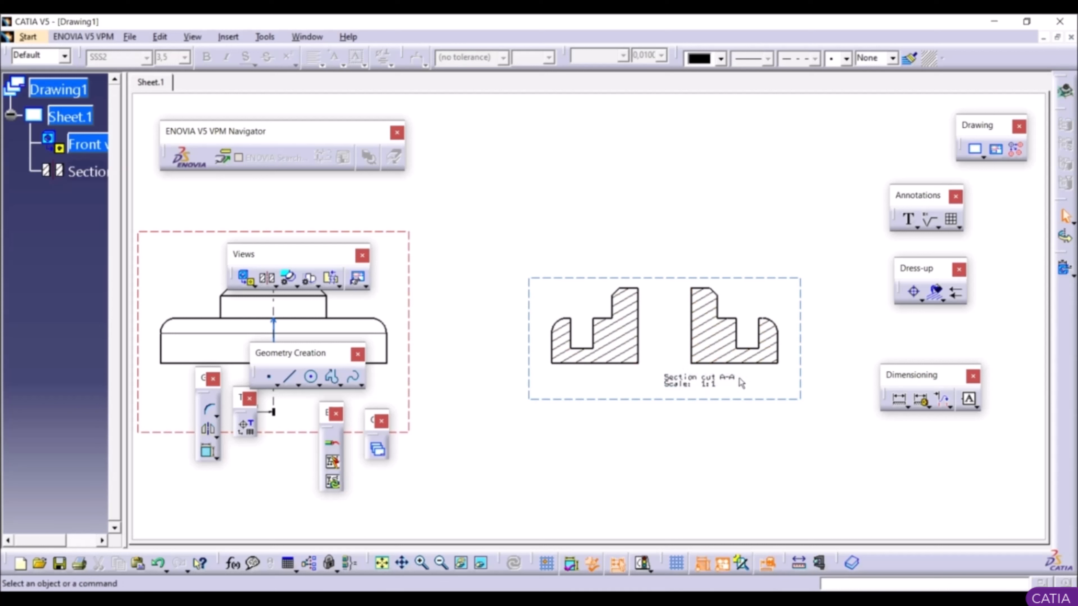
{"action": "right_click", "coordinate": [602, 401]}
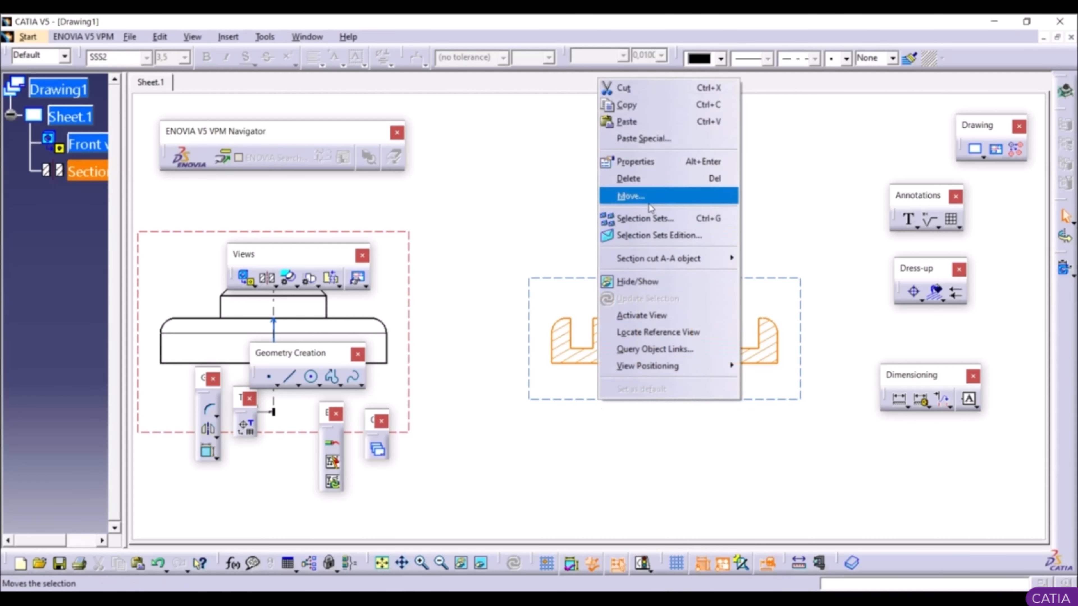
{"action": "left_click", "coordinate": [644, 179]}
Step: Create an aligned section cut with a vertical cutting line from above the front view's centre, stepped about 18 mm left, and place it to the right
{"action": "middle_click_drag", "start_coordinate": [514, 274], "coordinate": [713, 309]}
{"action": "left_click", "coordinate": [276, 286]}
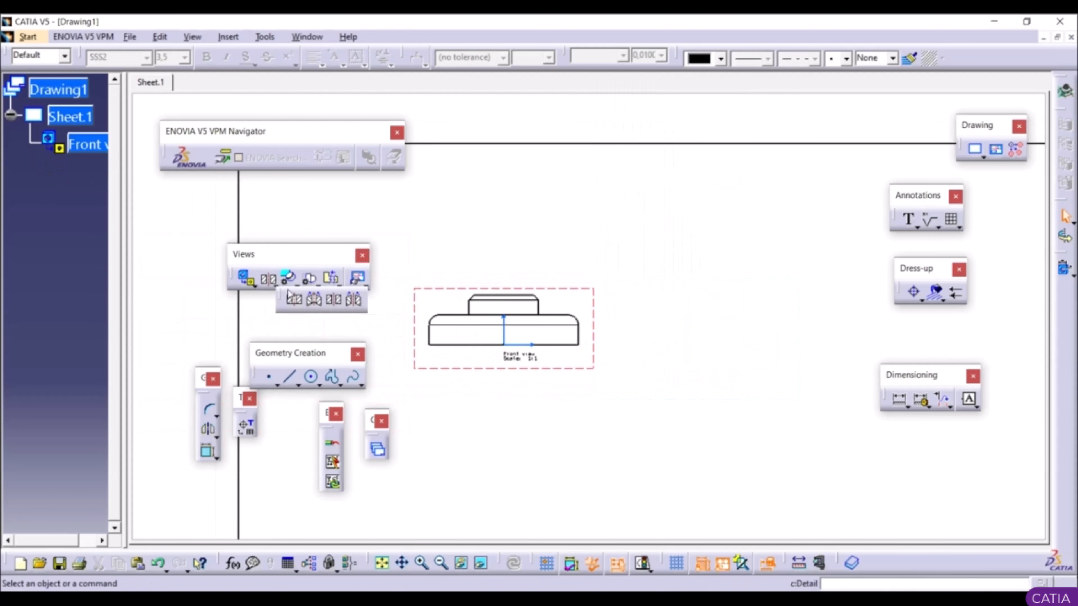
{"action": "left_click", "coordinate": [354, 300]}
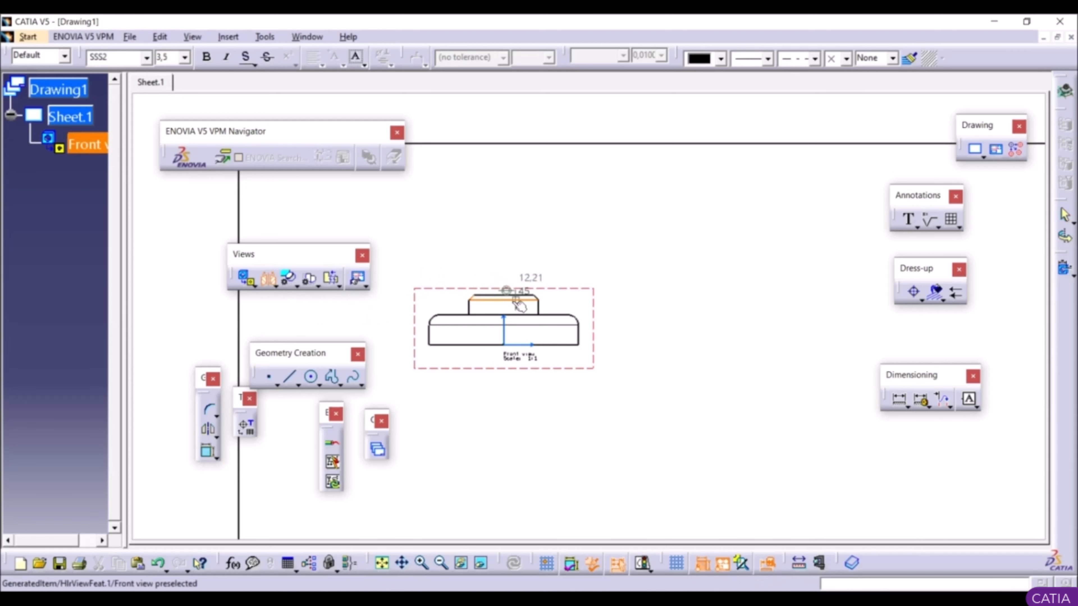
{"action": "scroll", "coordinate": [512, 252], "scroll_direction": "up", "scroll_amount": 4}
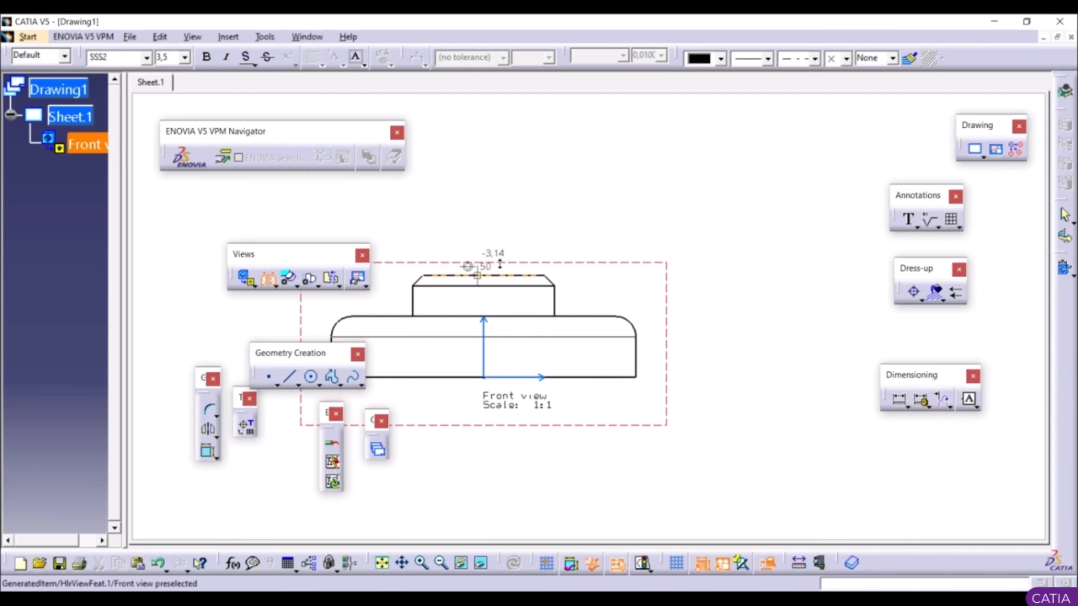
{"action": "left_click", "coordinate": [483, 228]}
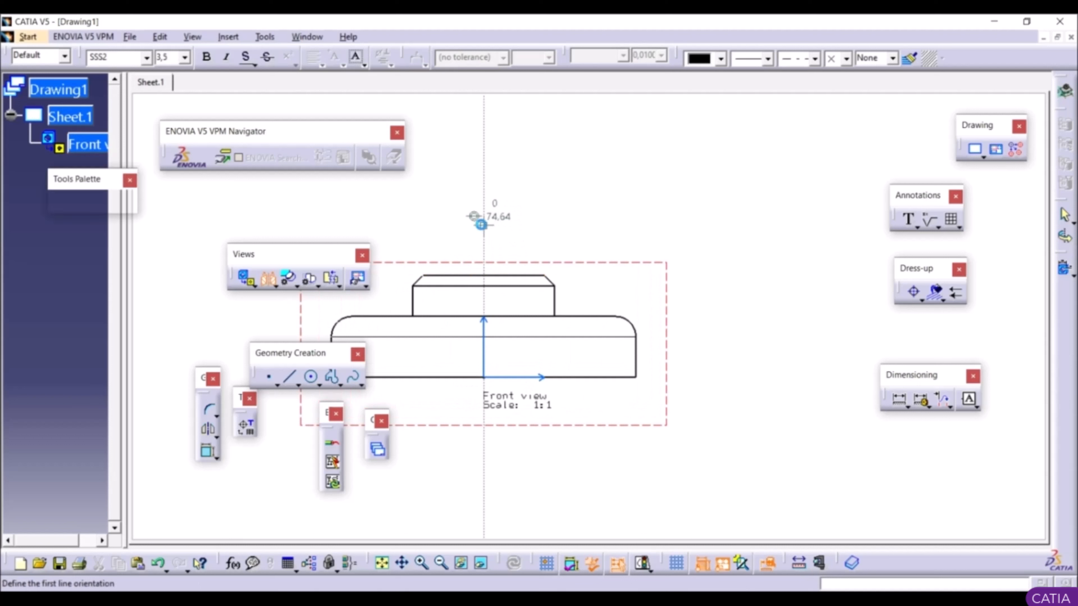
{"action": "left_click", "coordinate": [484, 306]}
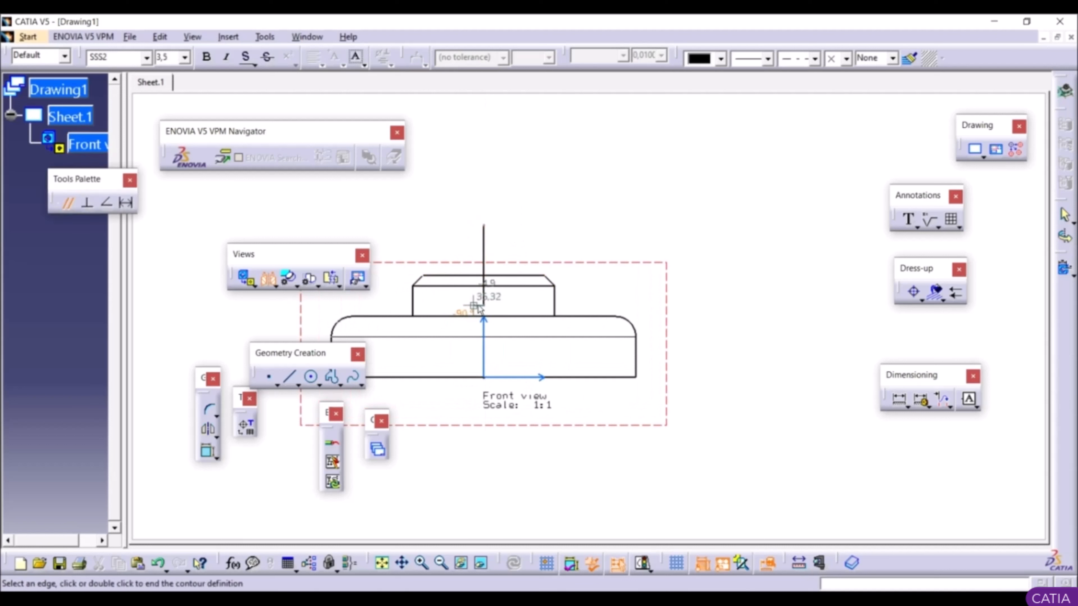
{"action": "left_click", "coordinate": [447, 305]}
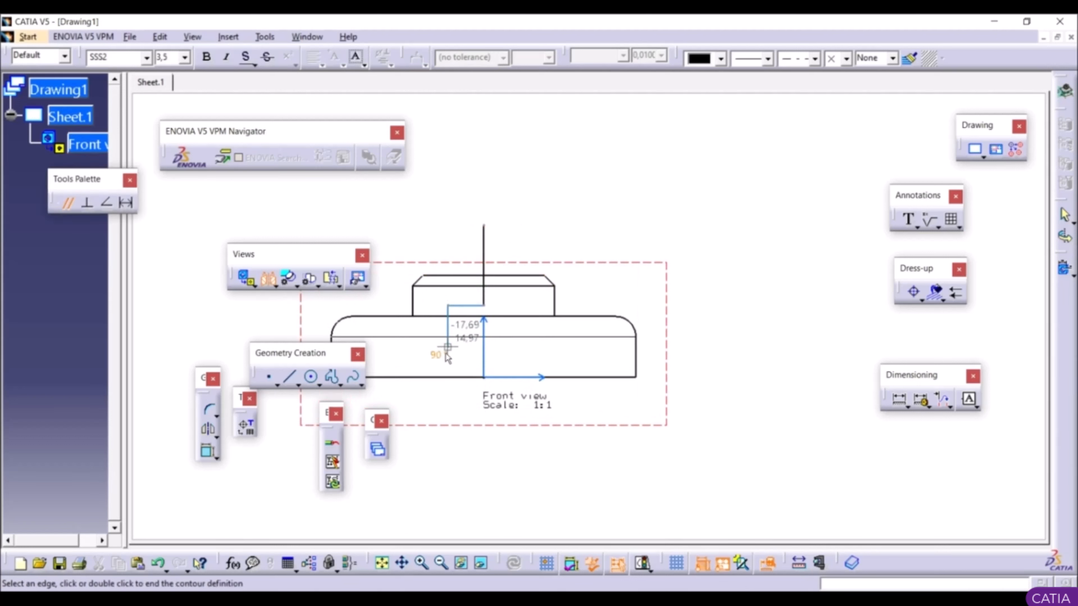
{"action": "double_click", "coordinate": [448, 411]}
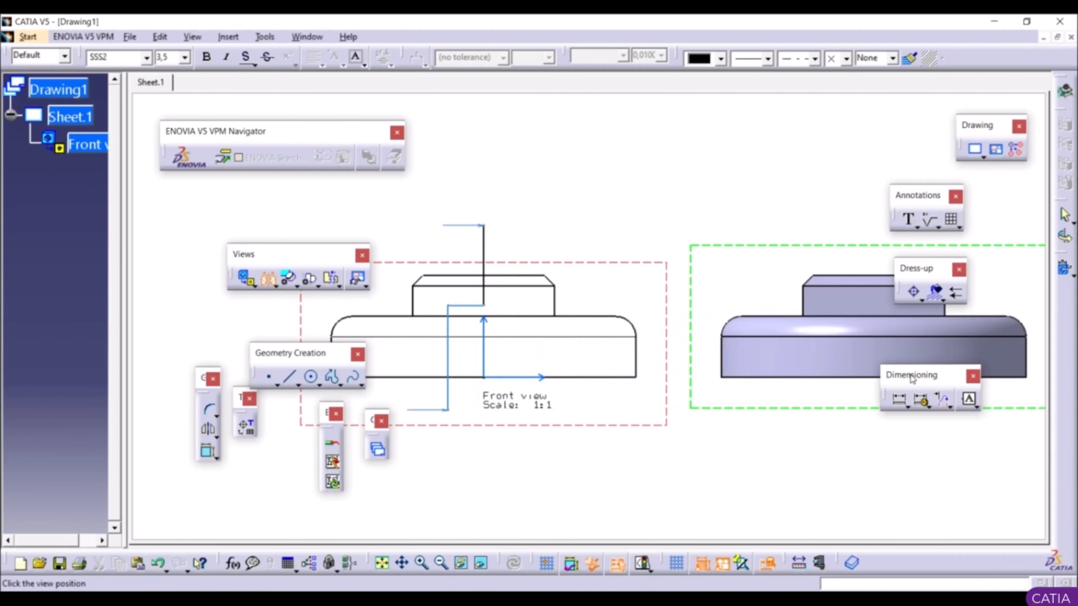
{"action": "left_click", "coordinate": [886, 351]}
Step: Delete the aligned section cut beside the front view
{"action": "mouse_move", "coordinate": [705, 332]}
{"action": "middle_mouse_down"}
{"action": "mouse_move", "coordinate": [751, 373]}
{"action": "mouse_move", "coordinate": [679, 345]}
{"action": "mouse_move", "coordinate": [703, 349]}
{"action": "middle_mouse_up"}
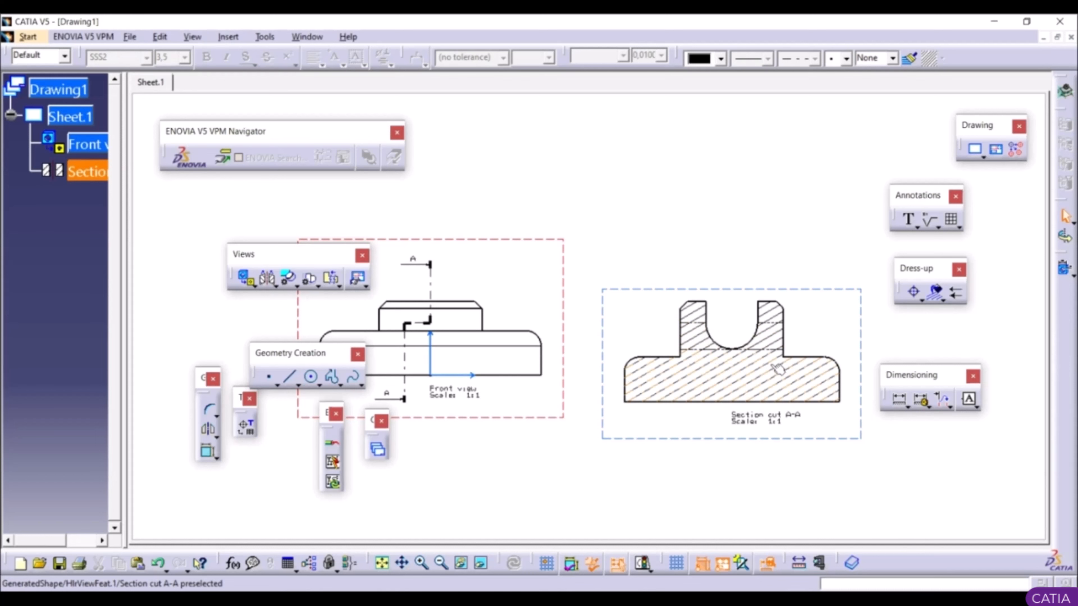
{"action": "left_click", "coordinate": [687, 374]}
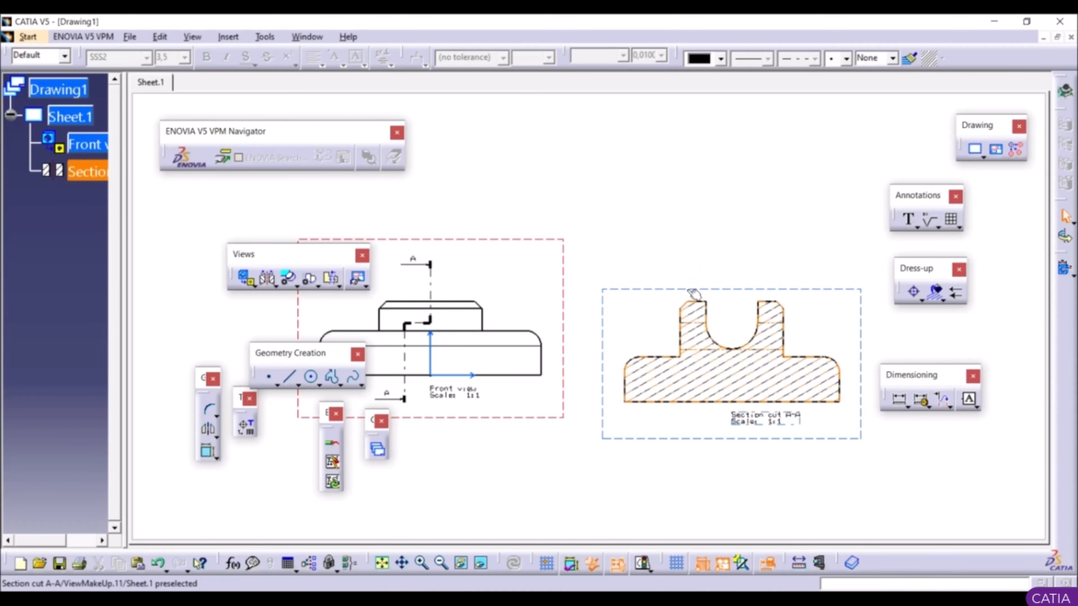
{"action": "right_click", "coordinate": [687, 374]}
{"action": "left_click", "coordinate": [717, 371]}
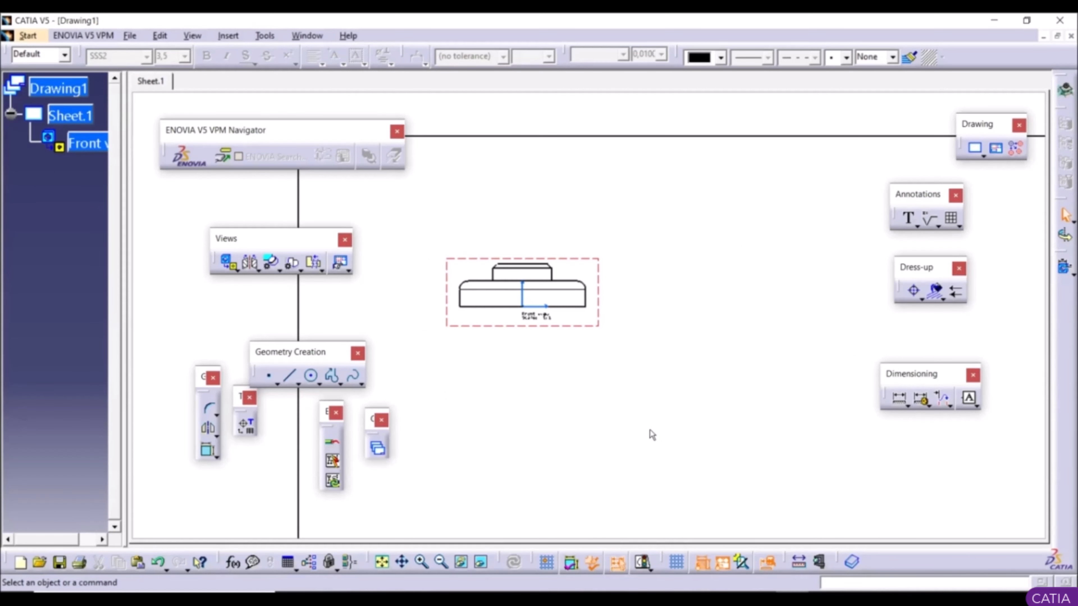
Step: Create a circular detail view centred where the boss's right side meets the base in the front view, and place it to the right
{"action": "left_click", "coordinate": [274, 262]}
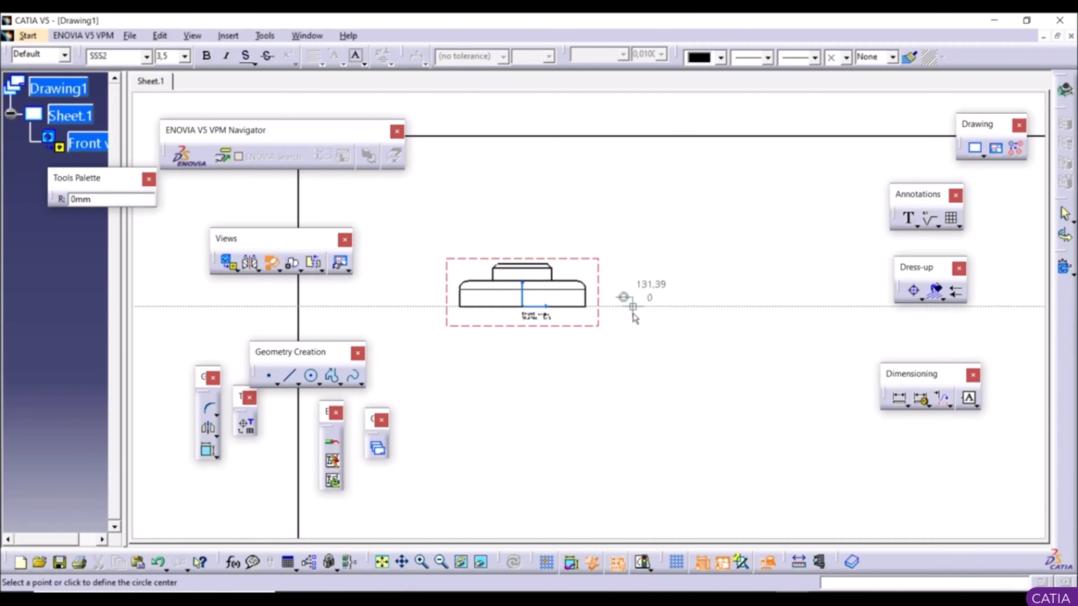
{"action": "mouse_move", "coordinate": [600, 284]}
{"action": "middle_mouse_down", "text": "ctrl"}
{"action": "mouse_move", "coordinate": [564, 161]}
{"action": "mouse_move", "coordinate": [595, 274]}
{"action": "mouse_move", "coordinate": [614, 298]}
{"action": "middle_mouse_up", "text": "ctrl"}
{"action": "middle_click_drag", "start_coordinate": [614, 297], "coordinate": [611, 275], "text": "ctrl"}
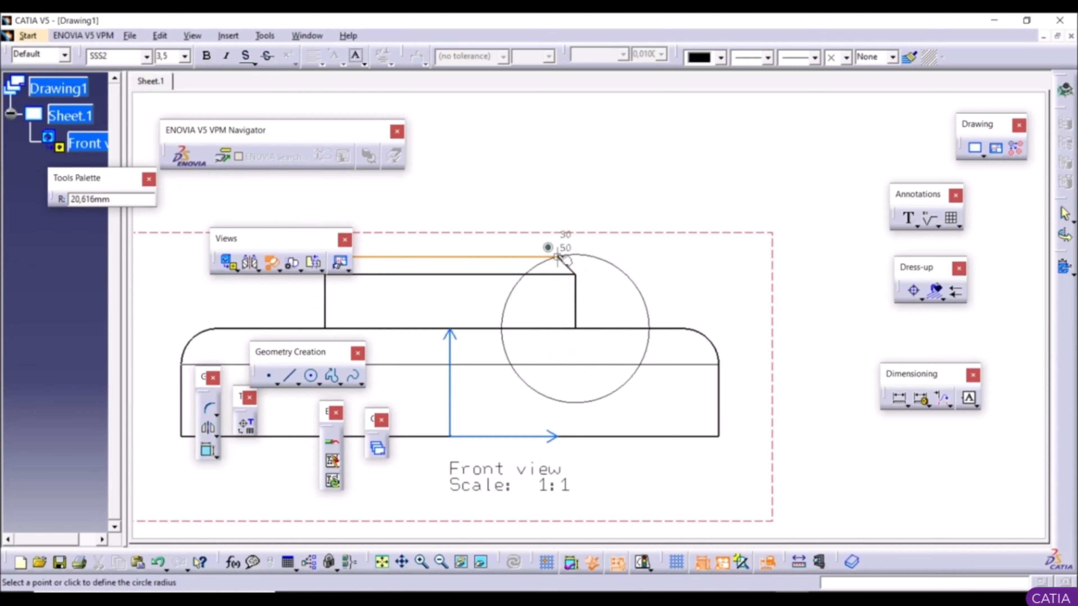
{"action": "left_click", "coordinate": [554, 242]}
{"action": "middle_click_drag", "start_coordinate": [679, 302], "coordinate": [702, 411]}
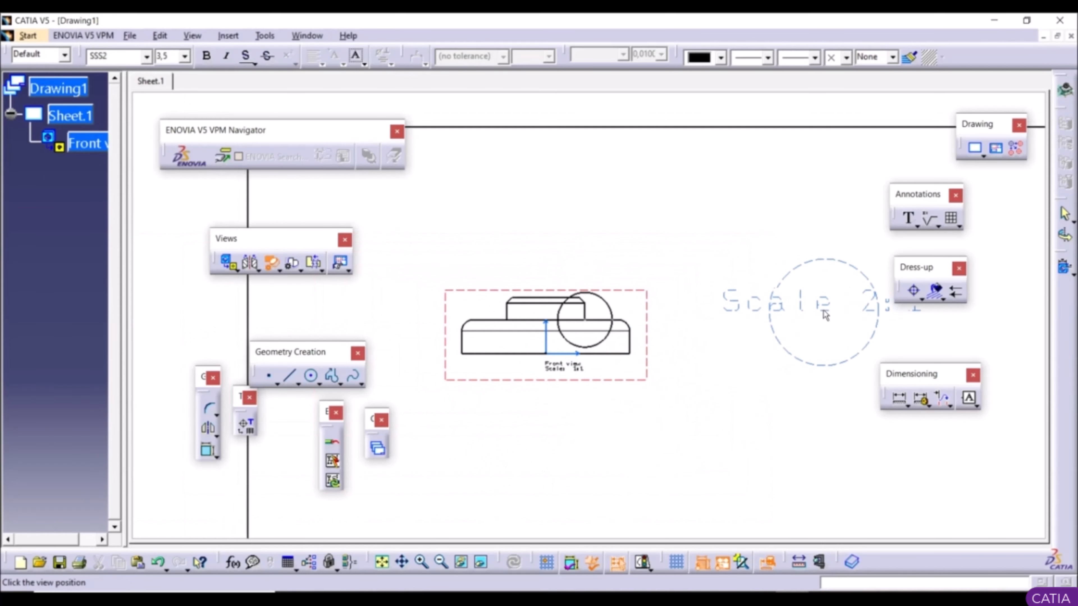
{"action": "left_click", "coordinate": [838, 329]}
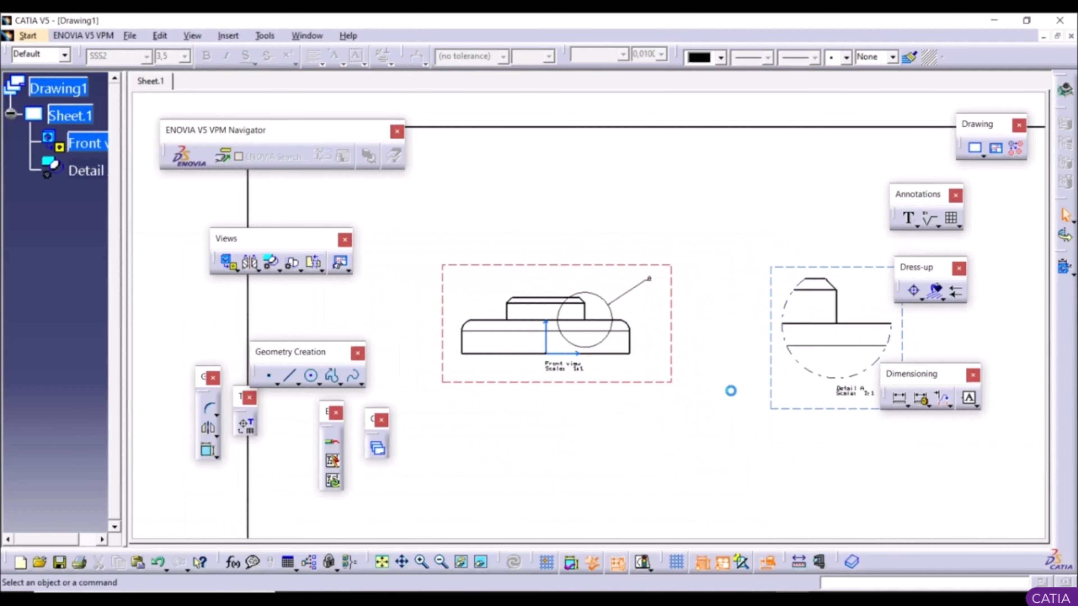
Step: Set the scale of detail view A to 3:1
{"action": "mouse_move", "coordinate": [724, 405]}
{"action": "middle_mouse_down"}
{"action": "mouse_move", "coordinate": [709, 378]}
{"action": "mouse_move", "coordinate": [608, 368]}
{"action": "mouse_move", "coordinate": [527, 303]}
{"action": "middle_mouse_up"}
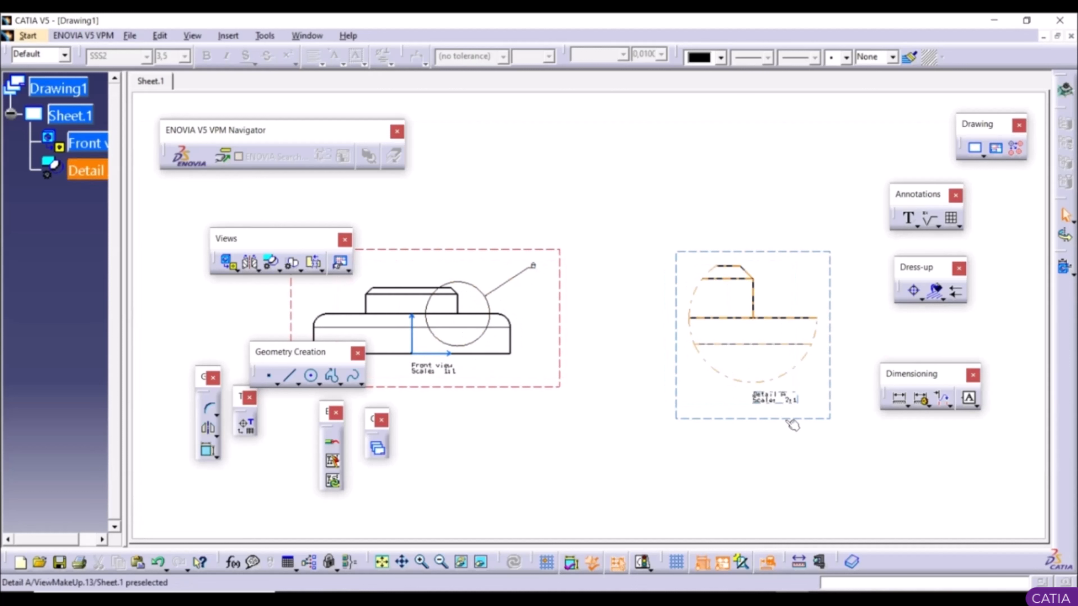
{"action": "mouse_move", "coordinate": [778, 406]}
{"action": "middle_mouse_down"}
{"action": "mouse_move", "coordinate": [770, 359]}
{"action": "mouse_move", "coordinate": [730, 401]}
{"action": "middle_mouse_up"}
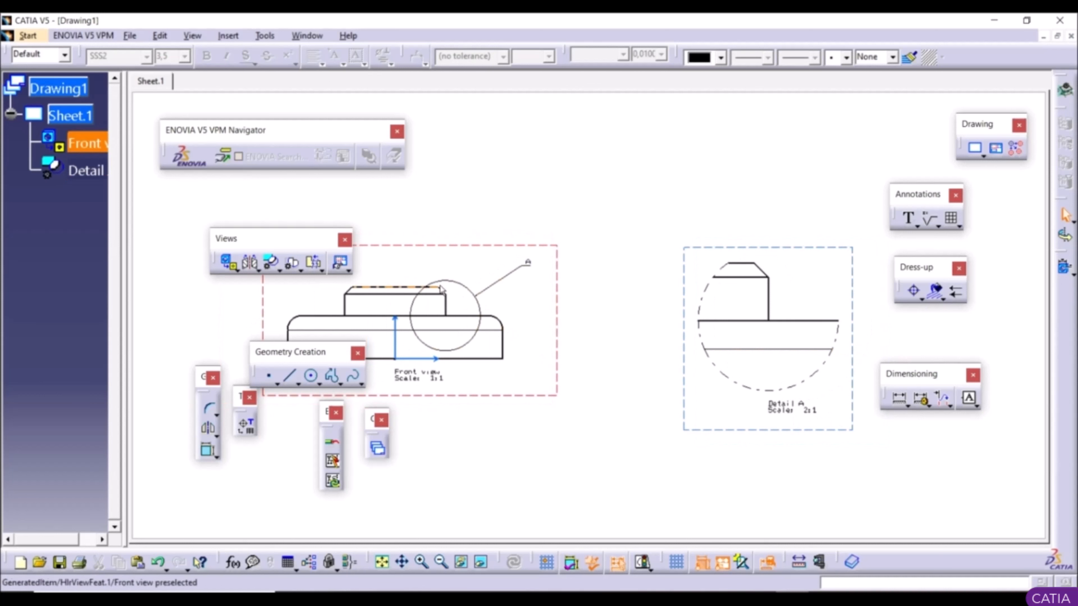
{"action": "middle_click_drag", "start_coordinate": [716, 328], "coordinate": [633, 308]}
{"action": "middle_click_drag", "start_coordinate": [744, 343], "coordinate": [754, 405]}
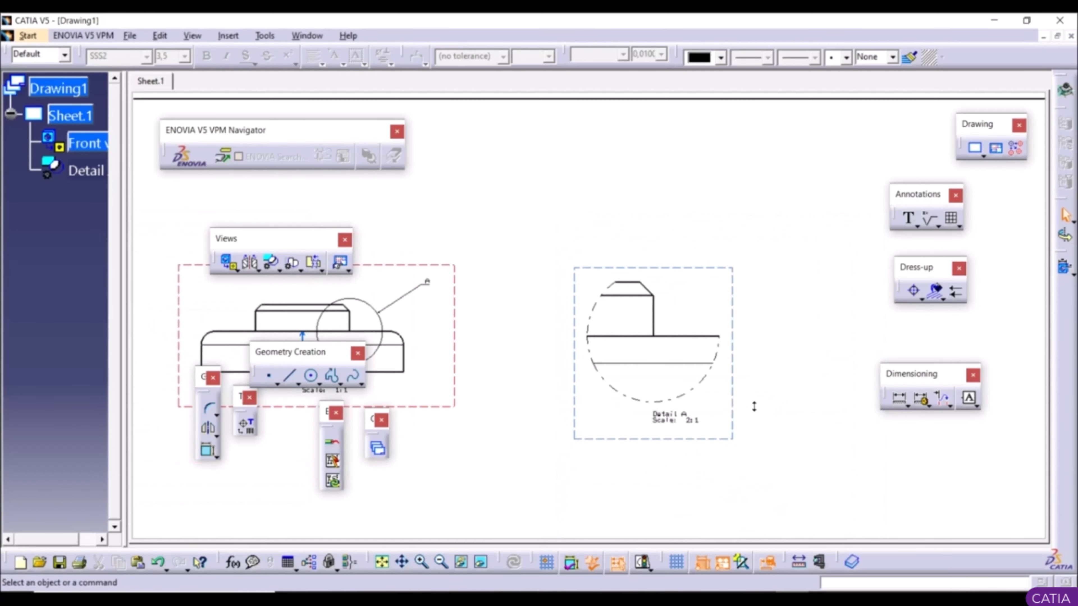
{"action": "right_click", "coordinate": [648, 277]}
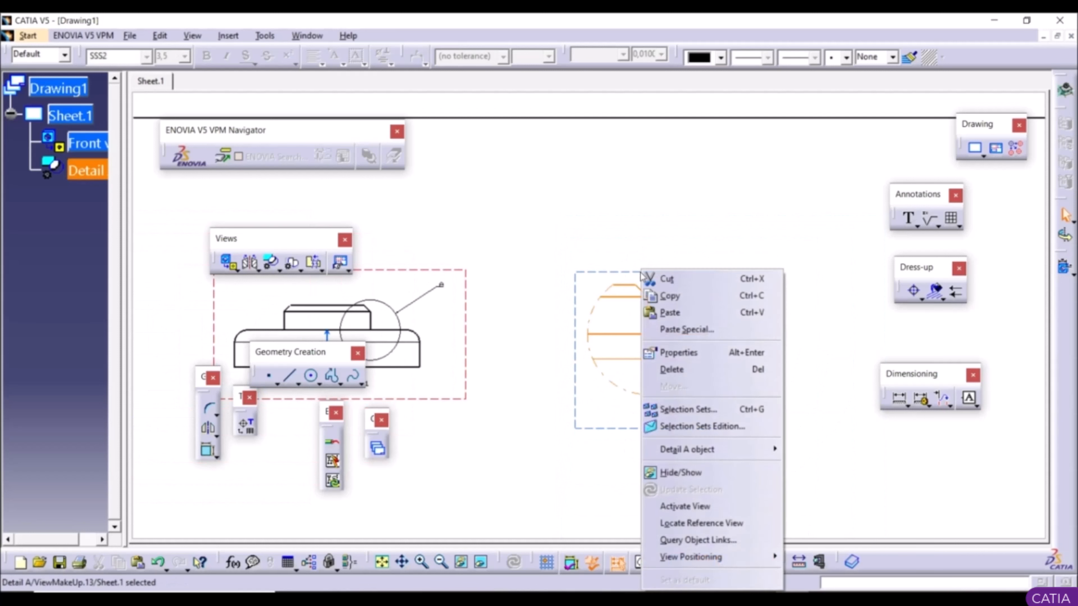
{"action": "left_click", "coordinate": [684, 350]}
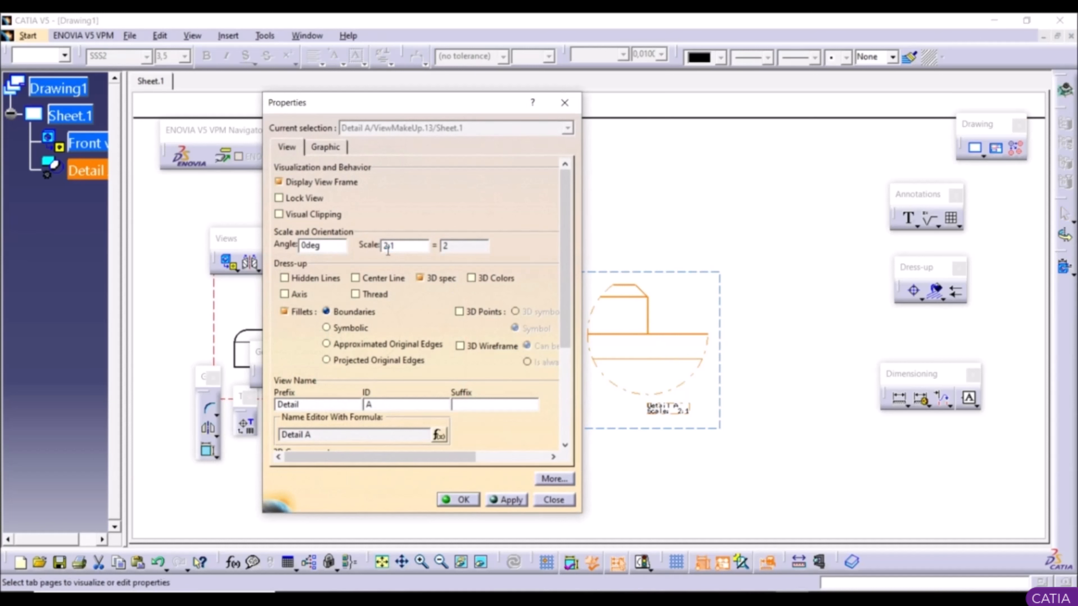
{"action": "left_click", "coordinate": [495, 504]}
{"action": "left_click", "coordinate": [469, 505]}
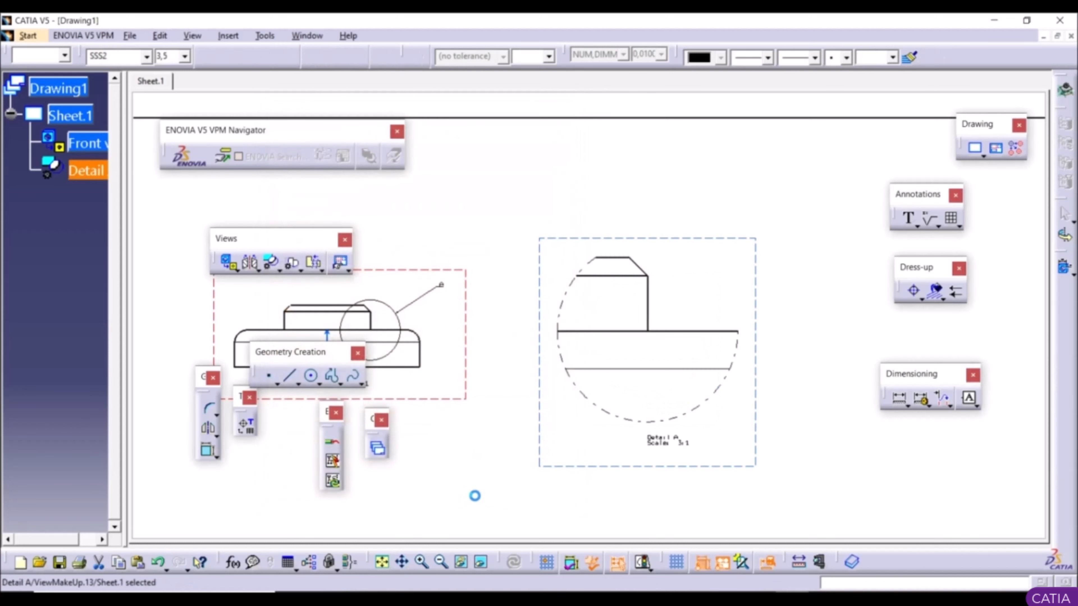
{"action": "left_click_drag", "start_coordinate": [503, 390], "coordinate": [618, 395]}
{"action": "left_click", "coordinate": [609, 407]}
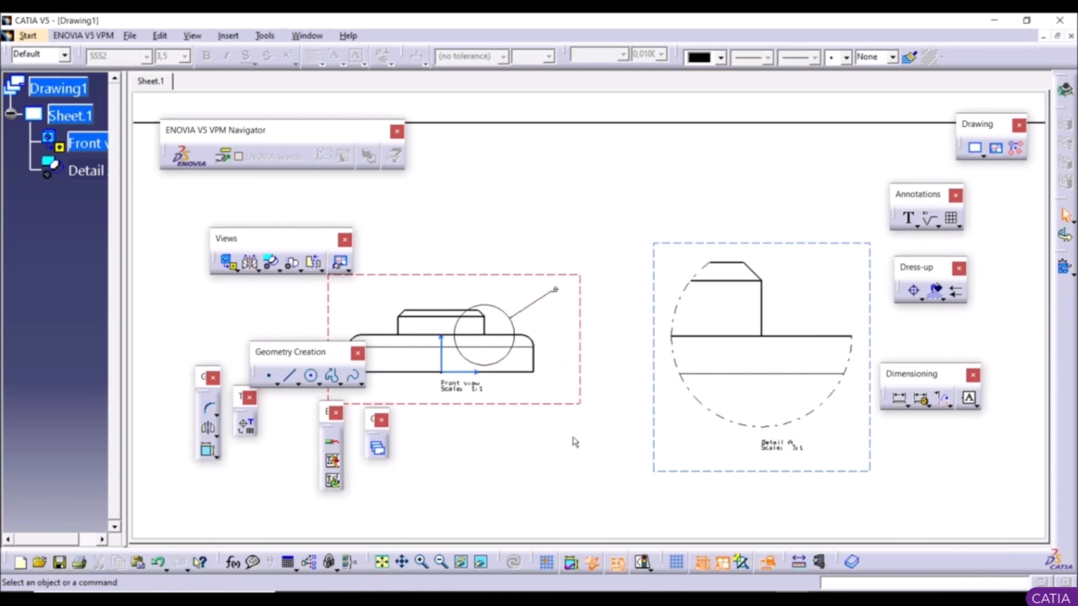
Step: Create a detail view from a closed four-sided profile around the boss's left shoulder in the front view, and place it right of detail A
{"action": "middle_click_drag", "start_coordinate": [573, 429], "coordinate": [589, 452], "text": "ctrl"}
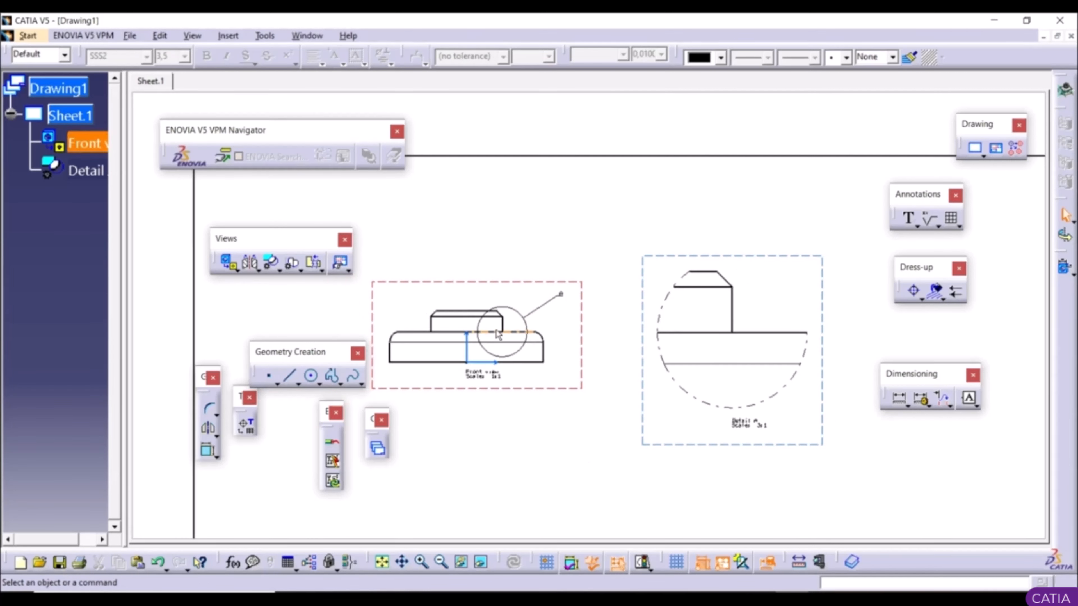
{"action": "left_click", "coordinate": [280, 271]}
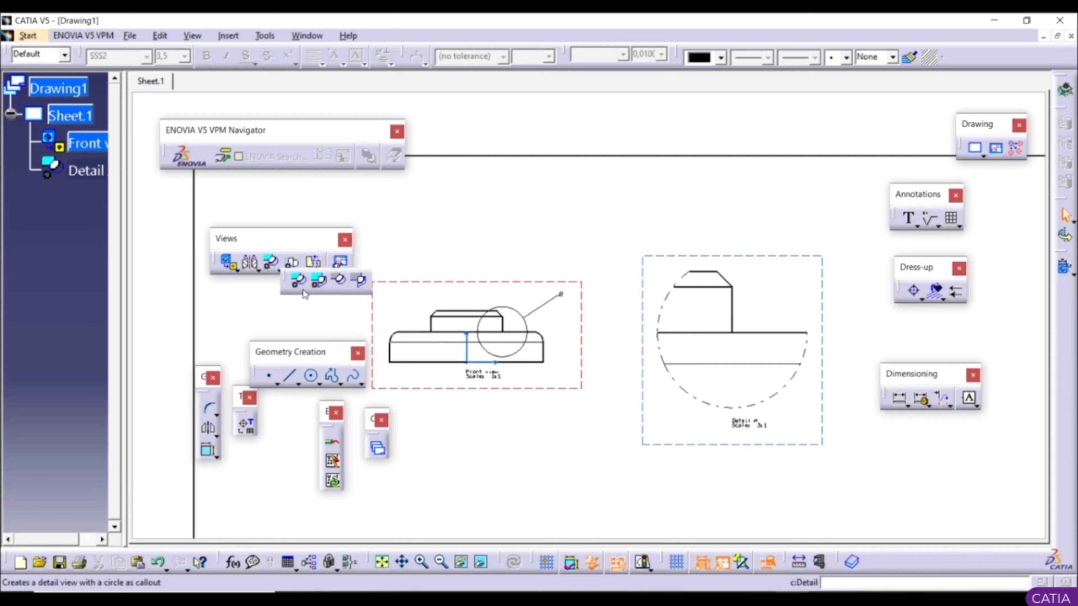
{"action": "left_click", "coordinate": [319, 282]}
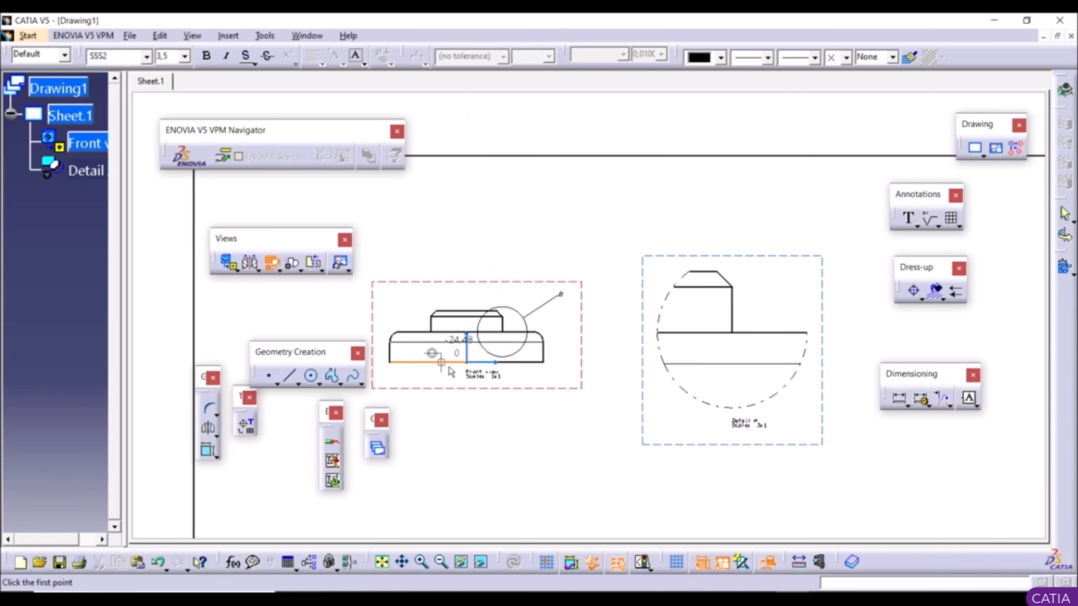
{"action": "mouse_move", "coordinate": [435, 346]}
{"action": "middle_mouse_down", "text": "ctrl"}
{"action": "mouse_move", "coordinate": [425, 307]}
{"action": "mouse_move", "coordinate": [533, 324]}
{"action": "mouse_move", "coordinate": [523, 284]}
{"action": "middle_mouse_up", "text": "ctrl"}
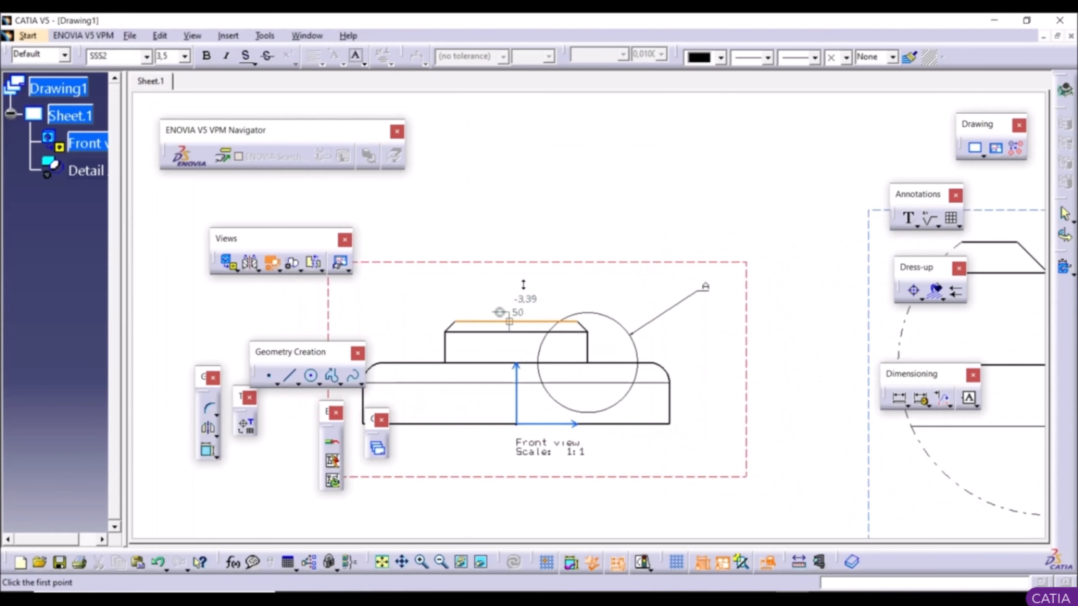
{"action": "left_click", "coordinate": [469, 296]}
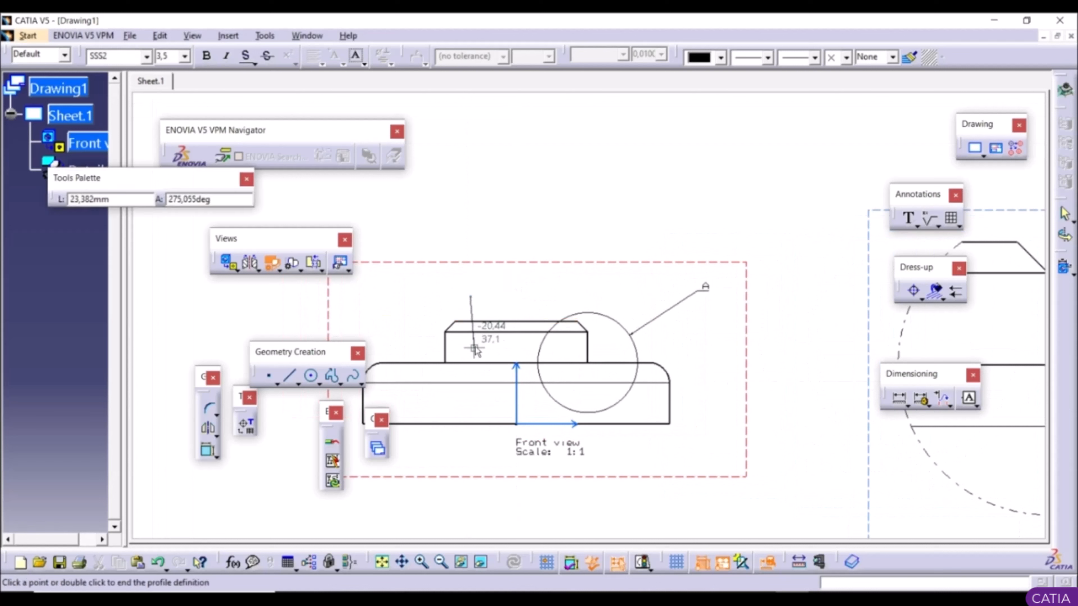
{"action": "left_click", "coordinate": [470, 394]}
{"action": "left_click", "coordinate": [419, 395]}
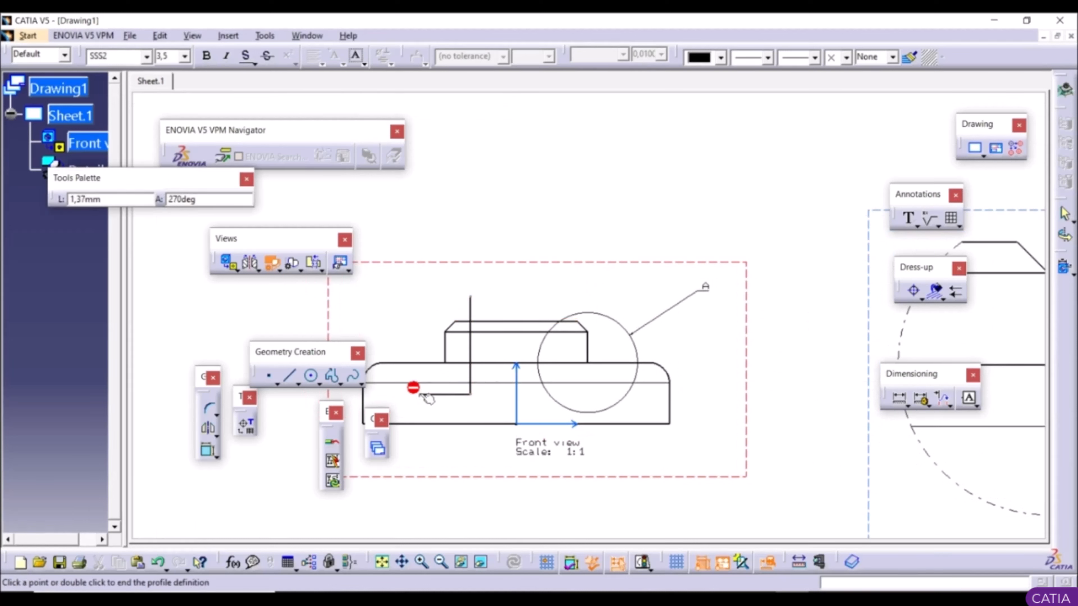
{"action": "left_click", "coordinate": [419, 339]}
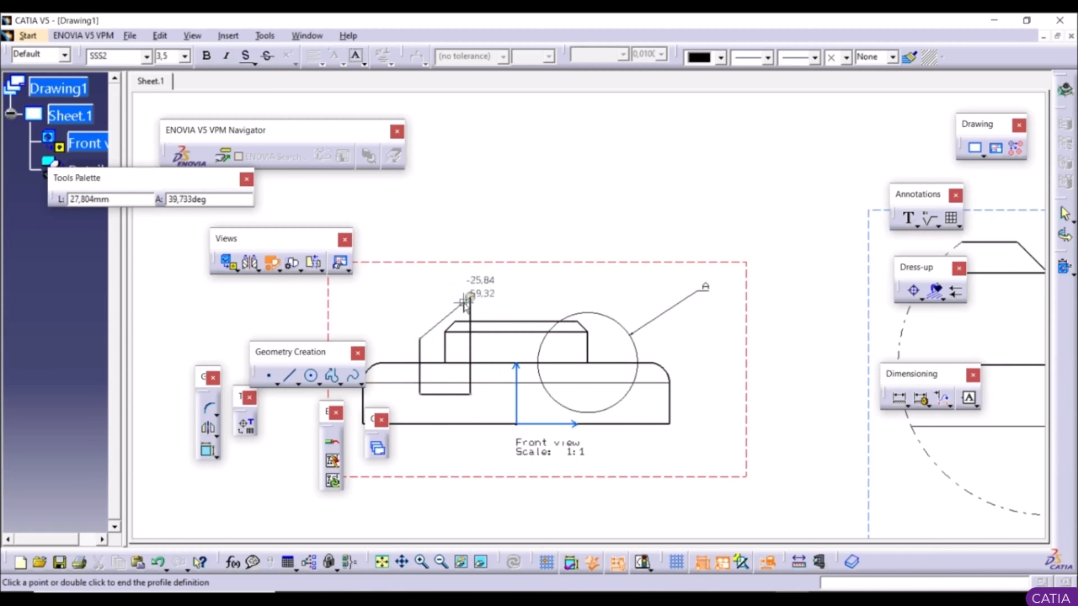
{"action": "left_click", "coordinate": [470, 296]}
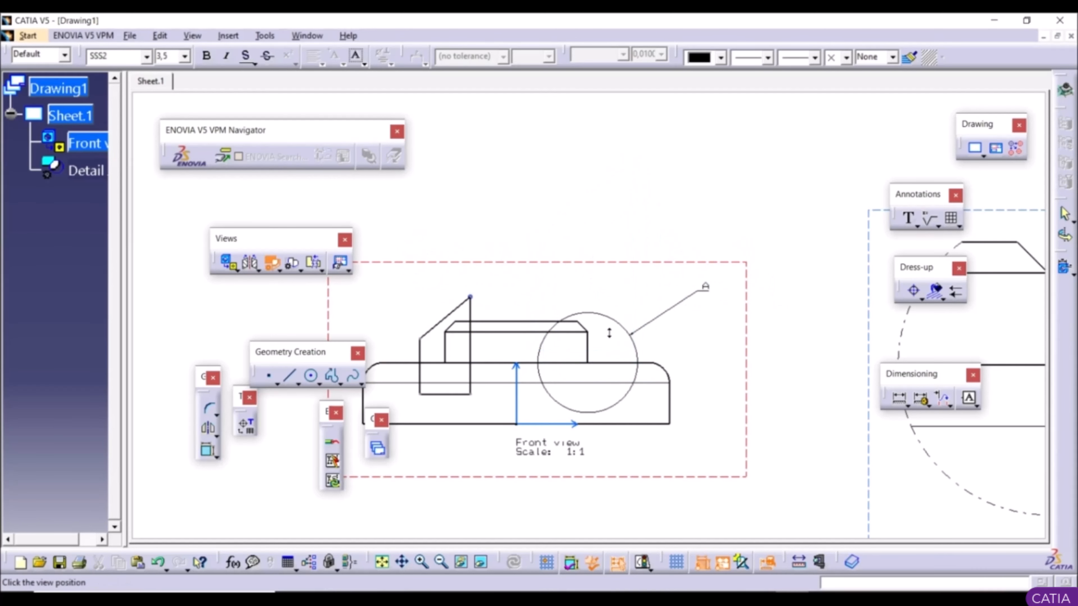
{"action": "middle_click_drag", "start_coordinate": [609, 333], "coordinate": [686, 495]}
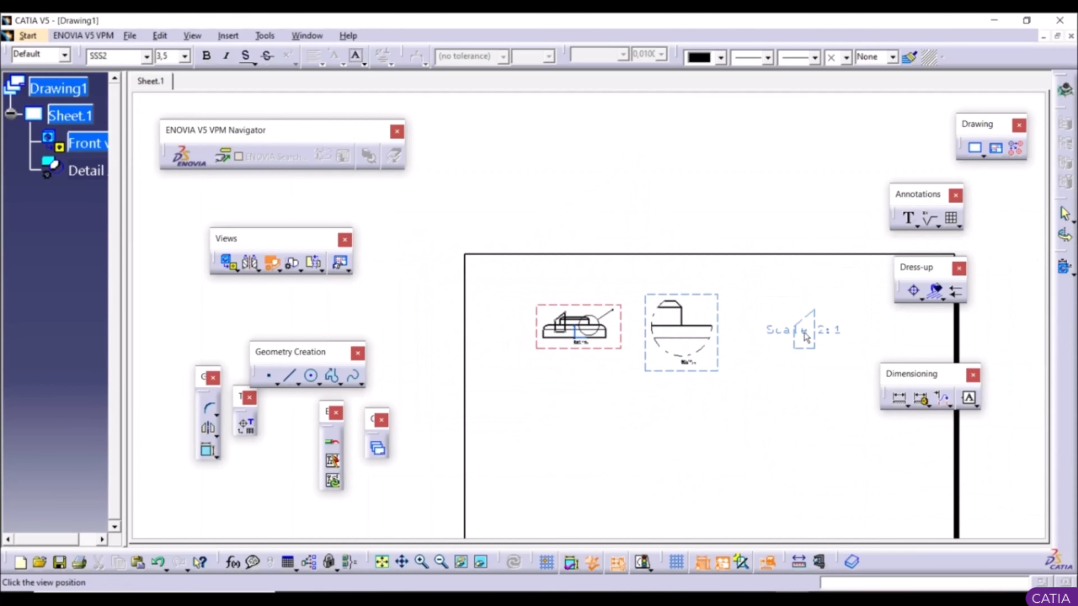
{"action": "left_click", "coordinate": [806, 338]}
Step: Examine the callouts in the front view and compare them with the circular and profile-bounded detail views
{"action": "middle_click_drag", "start_coordinate": [803, 395], "coordinate": [800, 319]}
{"action": "middle_click_drag", "start_coordinate": [851, 361], "coordinate": [790, 367]}
{"action": "middle_click_drag", "start_coordinate": [487, 329], "coordinate": [481, 260]}
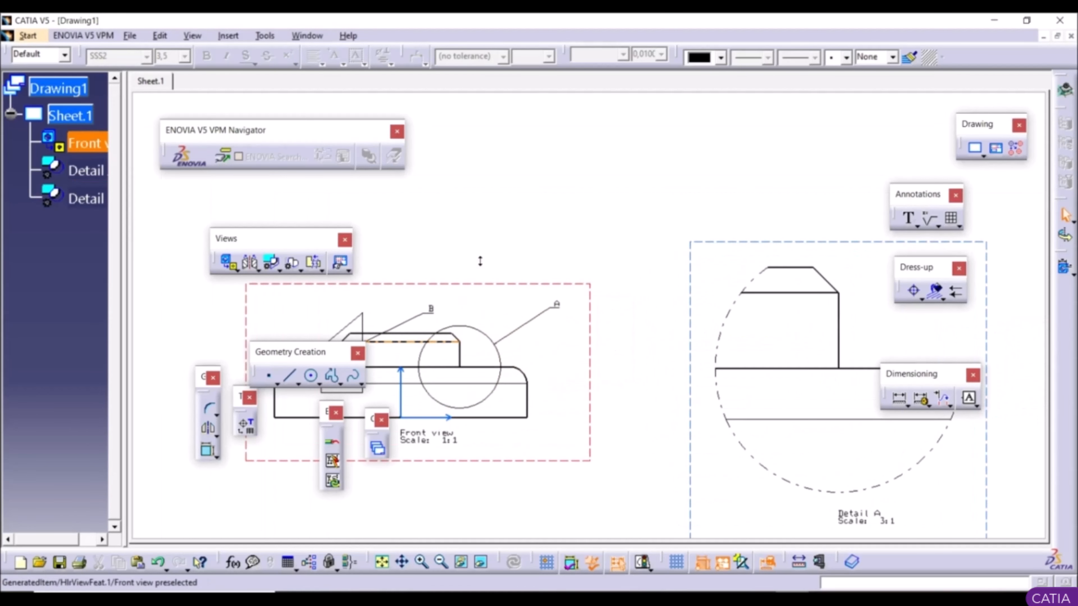
{"action": "middle_click_drag", "start_coordinate": [473, 336], "coordinate": [537, 407]}
{"action": "mouse_move", "coordinate": [730, 396]}
{"action": "middle_mouse_down"}
{"action": "mouse_move", "coordinate": [496, 436]}
{"action": "mouse_move", "coordinate": [497, 421]}
{"action": "mouse_move", "coordinate": [508, 448]}
{"action": "mouse_move", "coordinate": [626, 229]}
{"action": "mouse_move", "coordinate": [629, 167]}
{"action": "middle_mouse_up"}
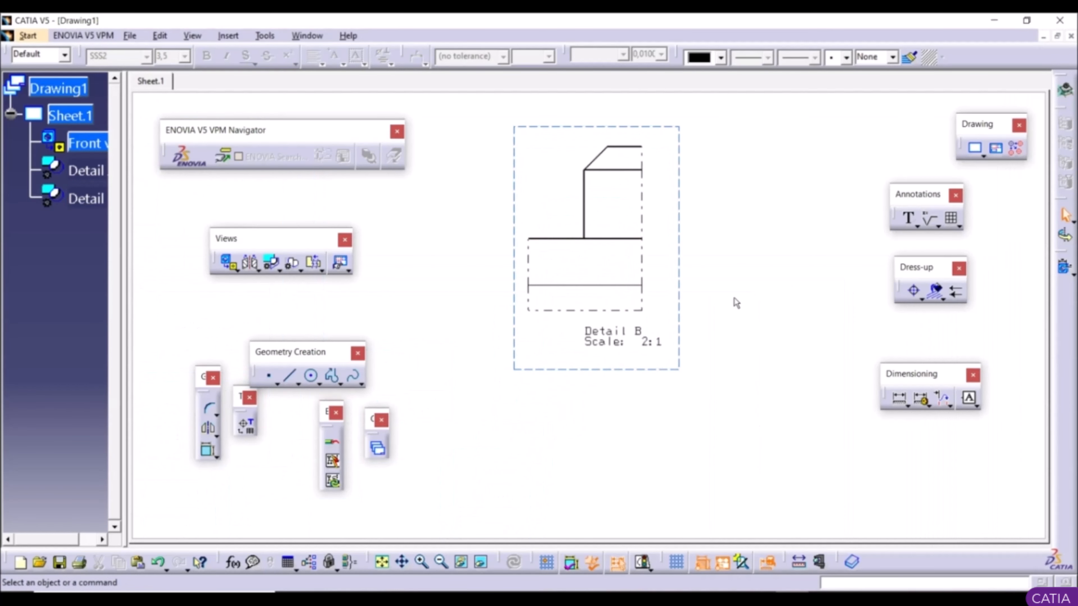
{"action": "right_click", "coordinate": [682, 299]}
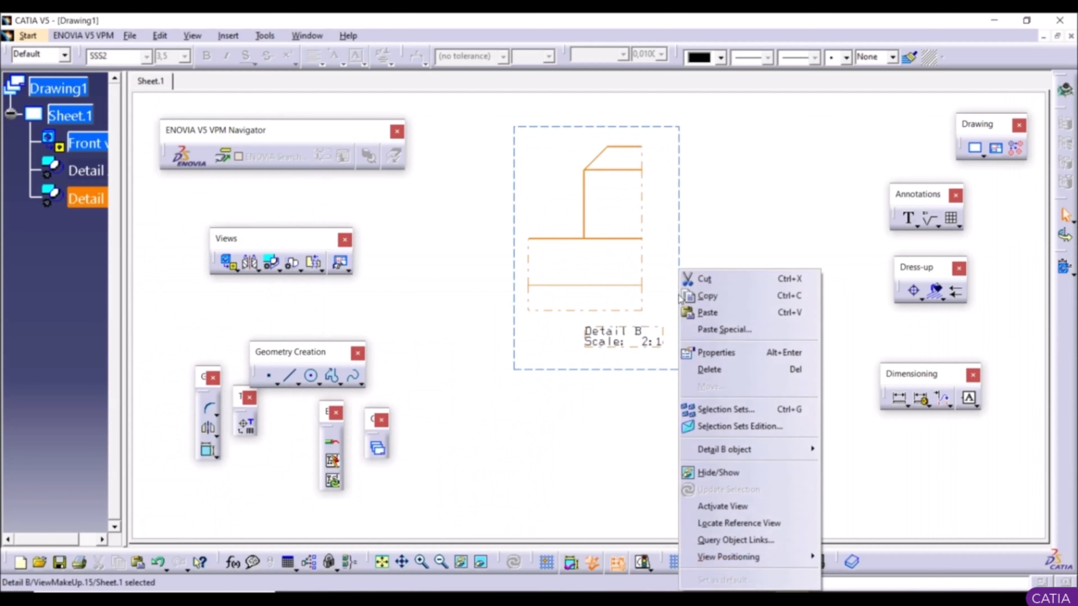
{"action": "left_click", "coordinate": [623, 374]}
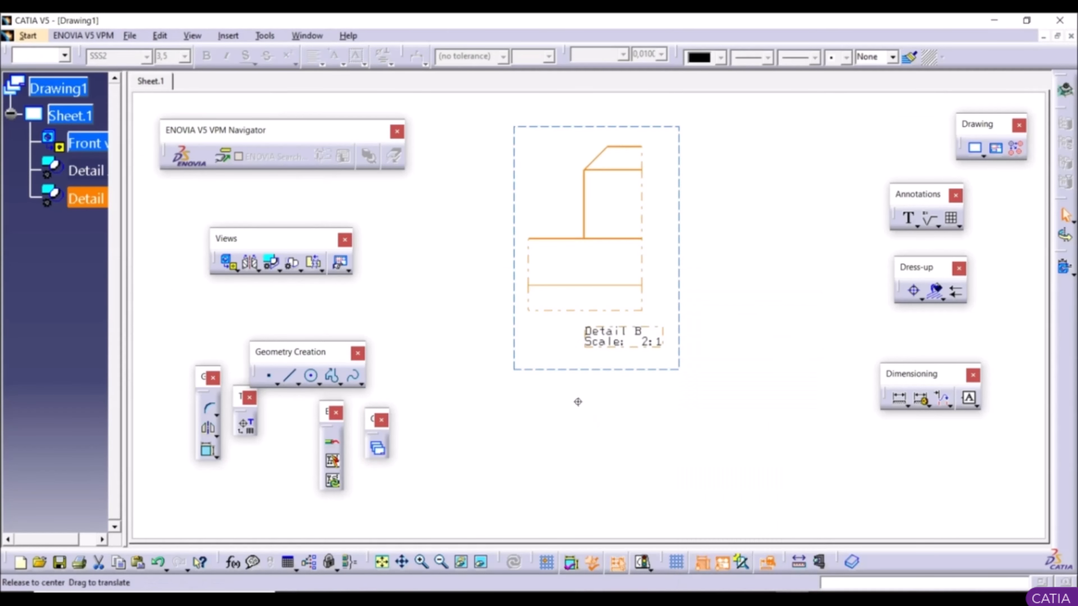
{"action": "middle_click_drag", "start_coordinate": [577, 402], "coordinate": [651, 491]}
{"action": "middle_click_drag", "start_coordinate": [396, 326], "coordinate": [719, 410]}
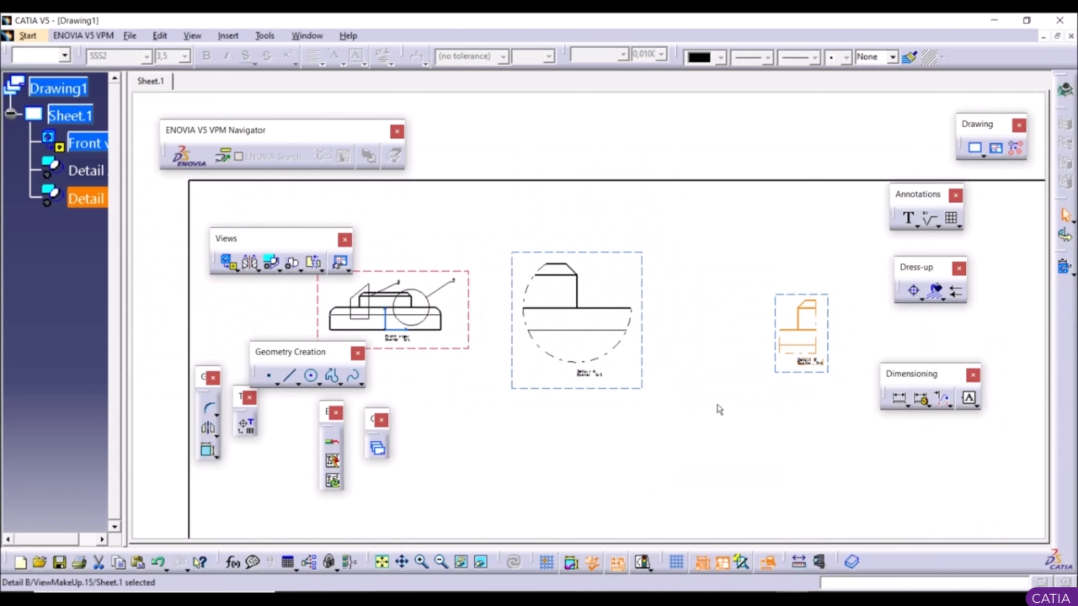
Step: Delete the circular detail view and the profile-bounded detail view from the sheet
{"action": "left_click", "coordinate": [633, 388]}
{"action": "right_click", "coordinate": [633, 388]}
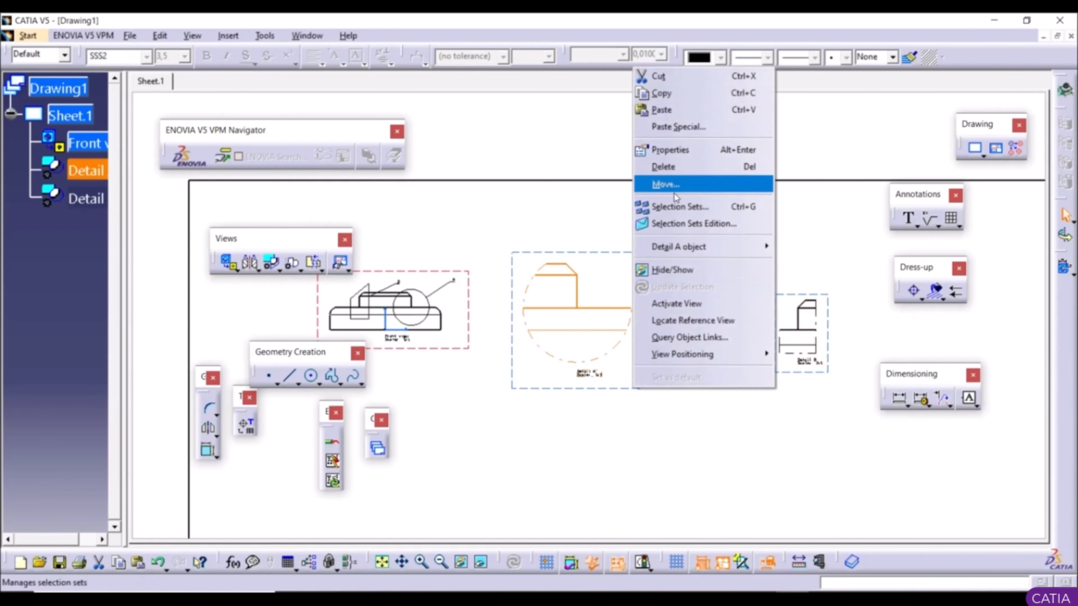
{"action": "left_click", "coordinate": [664, 166]}
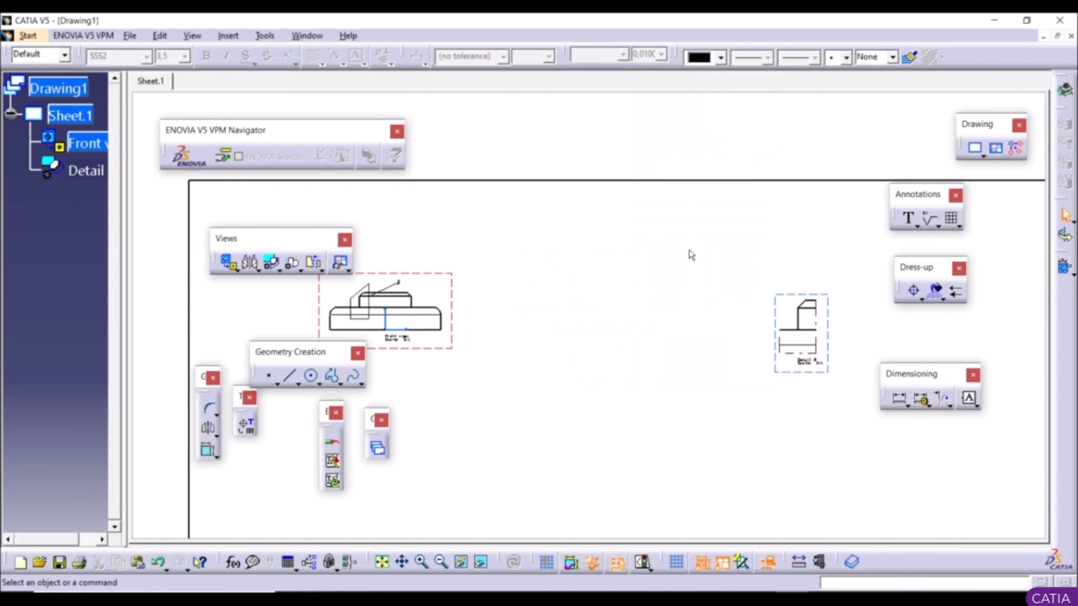
{"action": "left_click", "coordinate": [773, 329]}
{"action": "right_click", "coordinate": [774, 329]}
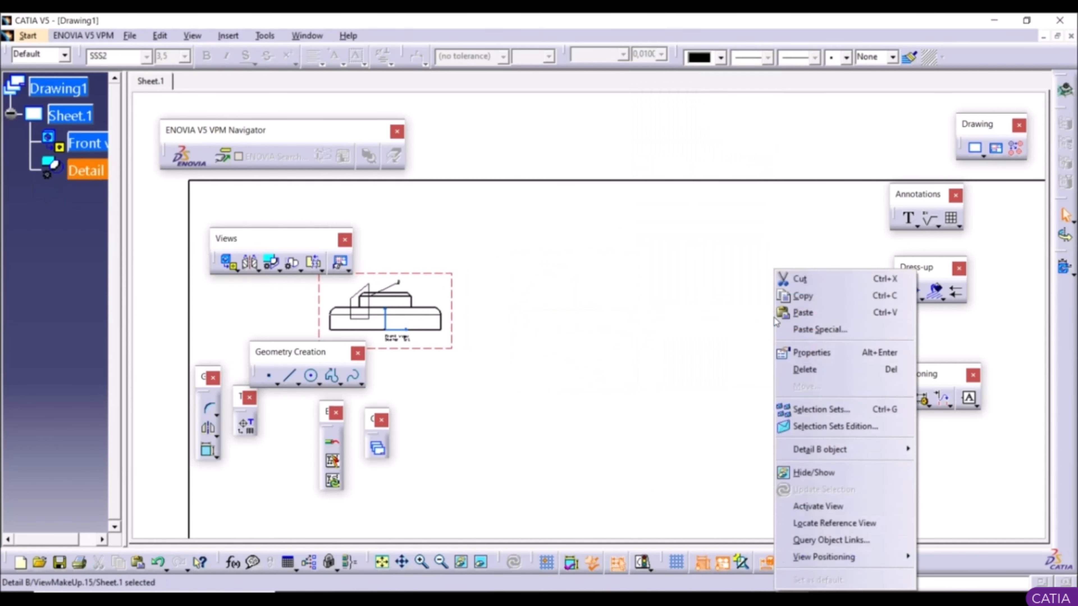
{"action": "left_click", "coordinate": [796, 369]}
Step: Try clipping the front view with a circle centred where the boss's right side meets the base, and undo the clipping
{"action": "middle_click_drag", "start_coordinate": [490, 294], "coordinate": [573, 299]}
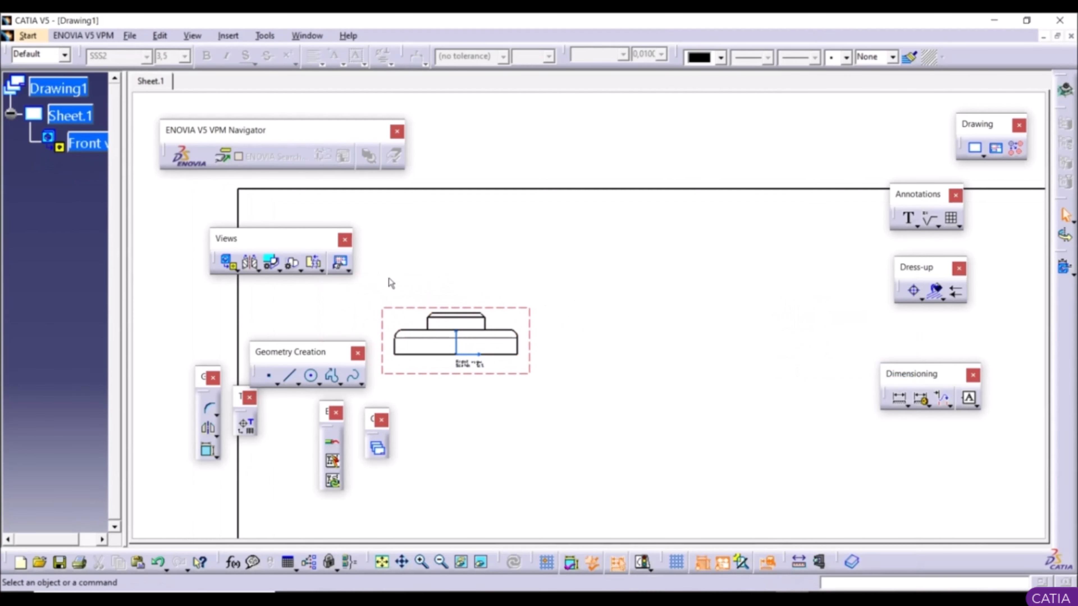
{"action": "left_click", "coordinate": [294, 267]}
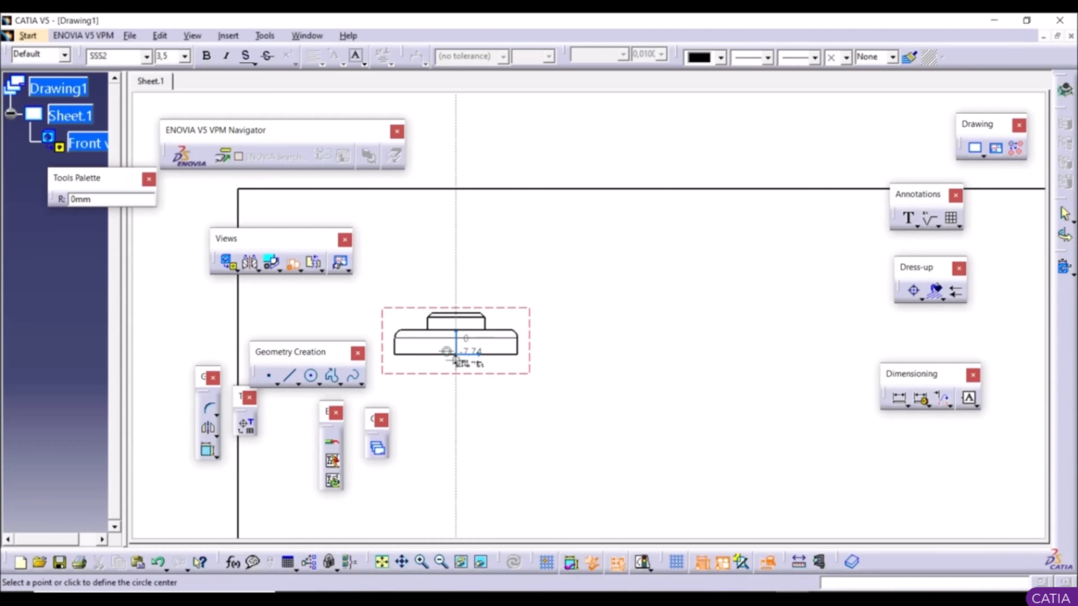
{"action": "middle_click_drag", "start_coordinate": [458, 361], "coordinate": [660, 310], "text": "ctrl"}
{"action": "left_click", "coordinate": [589, 350]}
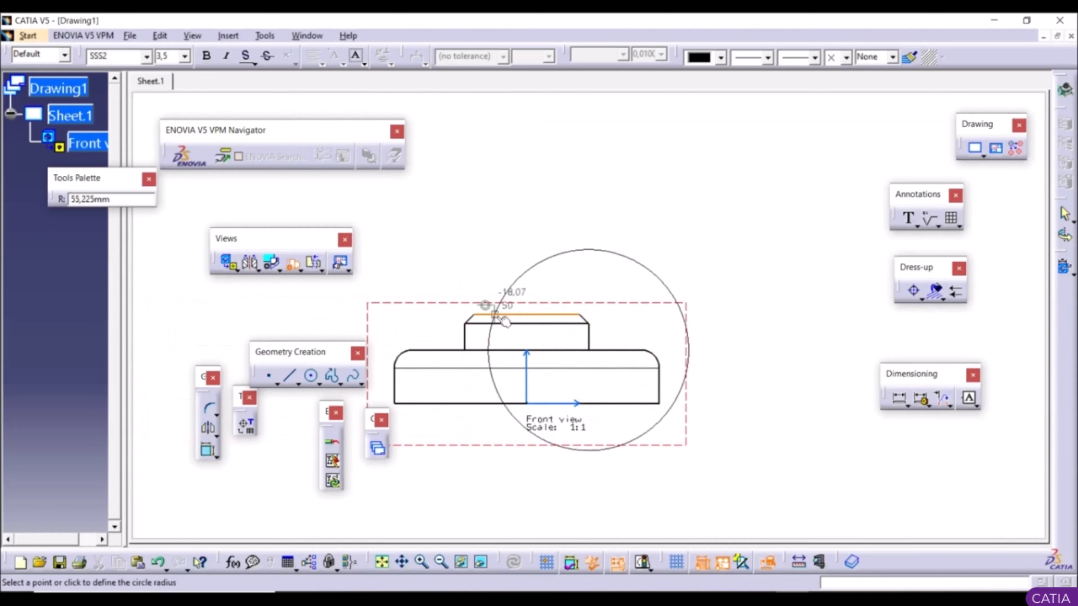
{"action": "left_click", "coordinate": [495, 318]}
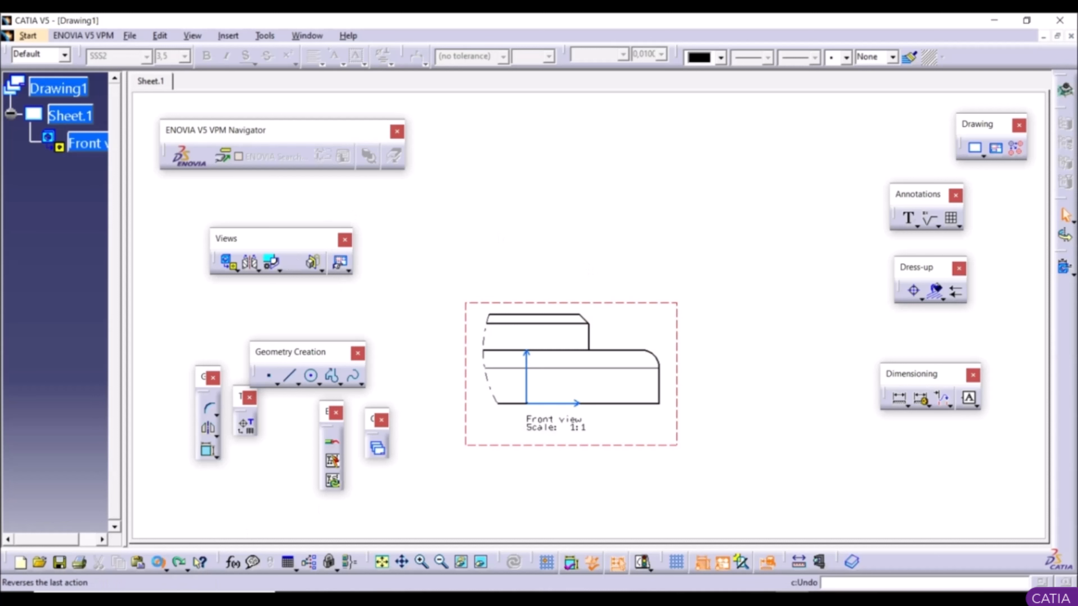
{"action": "left_click", "coordinate": [159, 565]}
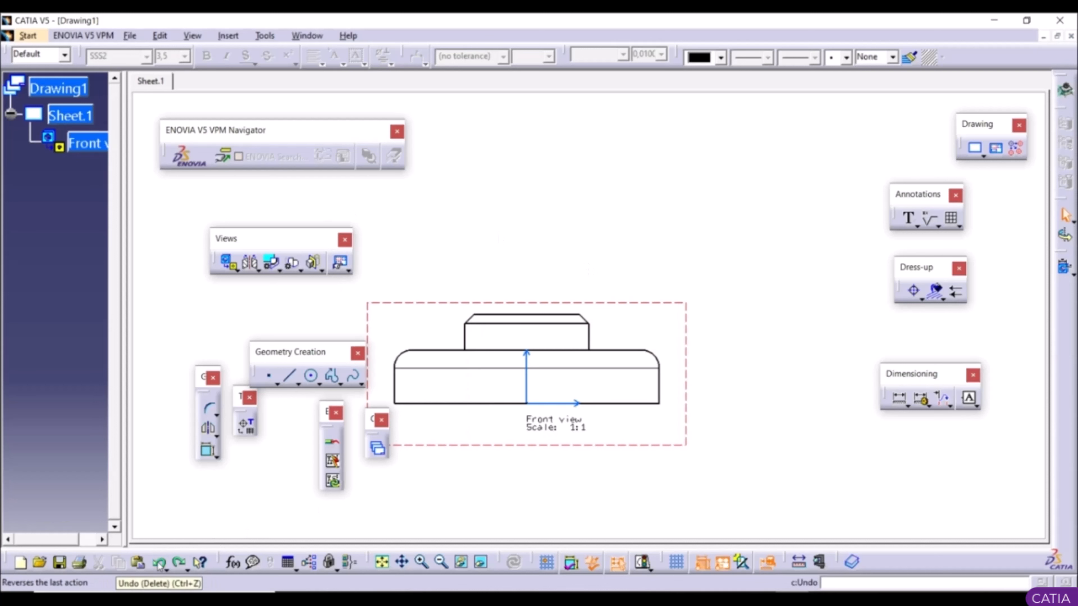
Step: Try clipping the front view with a closed five-sided profile enclosing the flange's right part, and undo the clipping
{"action": "left_click", "coordinate": [299, 271]}
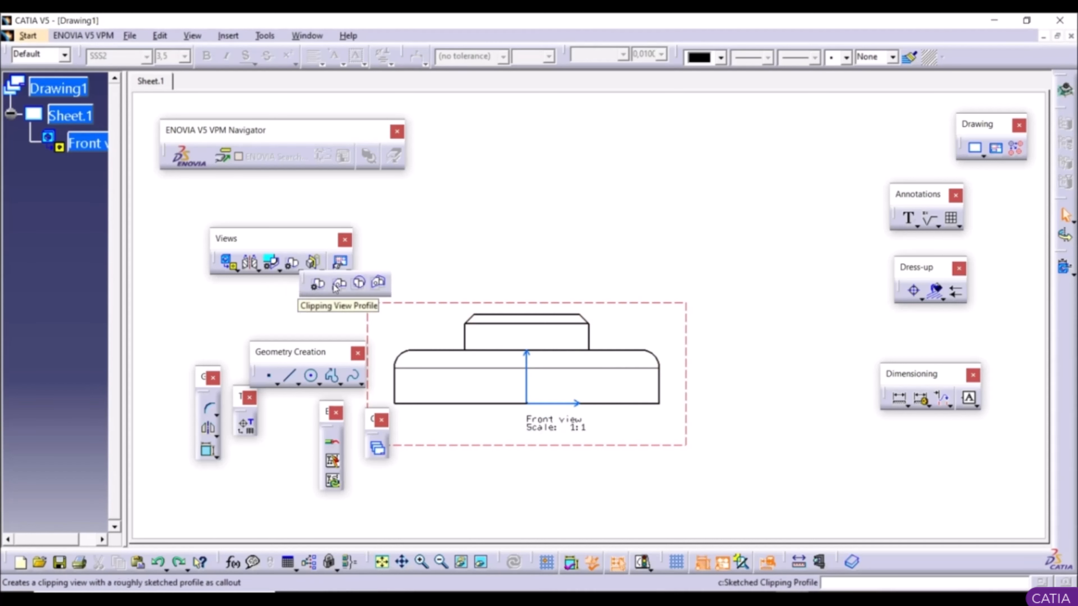
{"action": "left_click", "coordinate": [337, 284]}
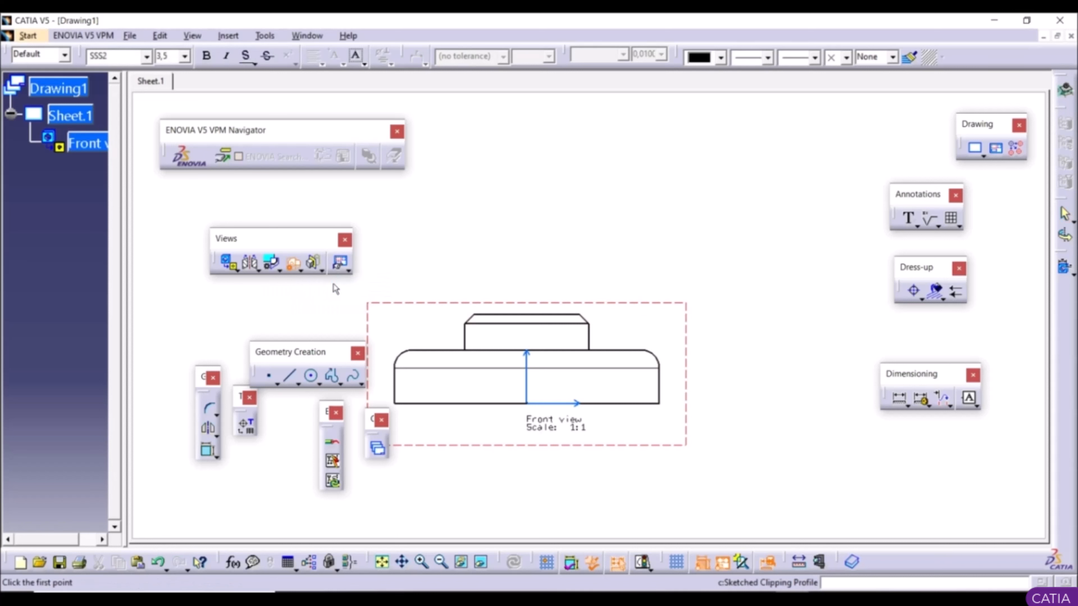
{"action": "left_click", "coordinate": [472, 283]}
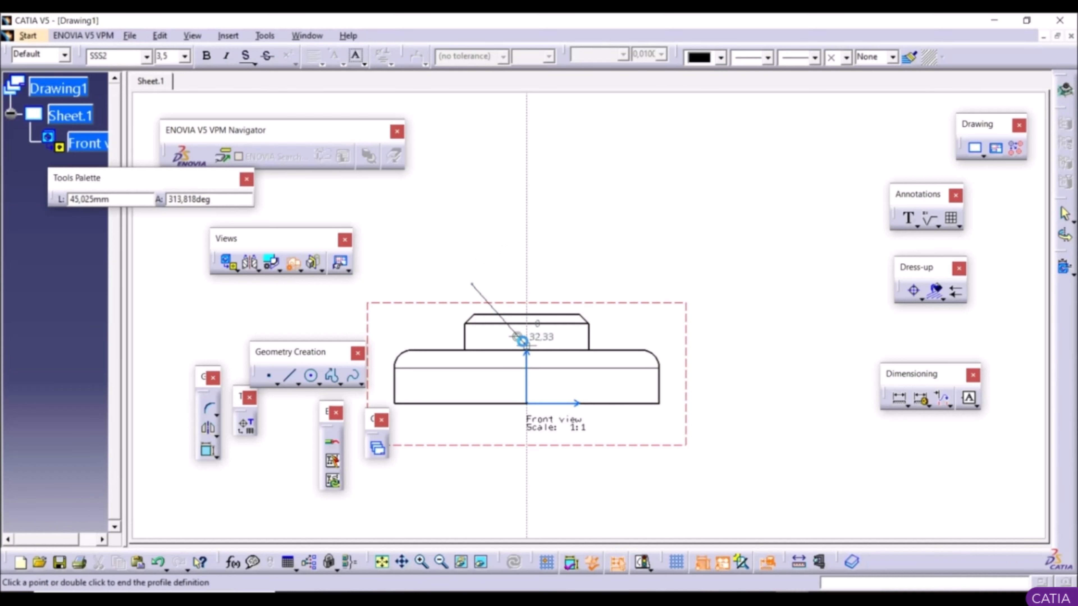
{"action": "left_click", "coordinate": [542, 343]}
{"action": "left_click", "coordinate": [542, 469]}
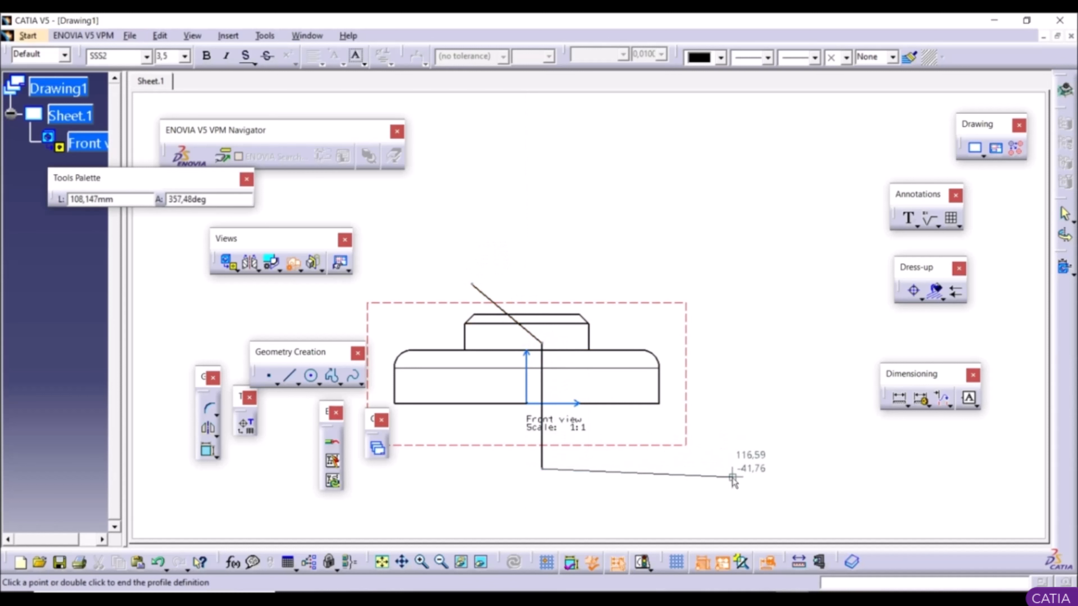
{"action": "left_click", "coordinate": [729, 468]}
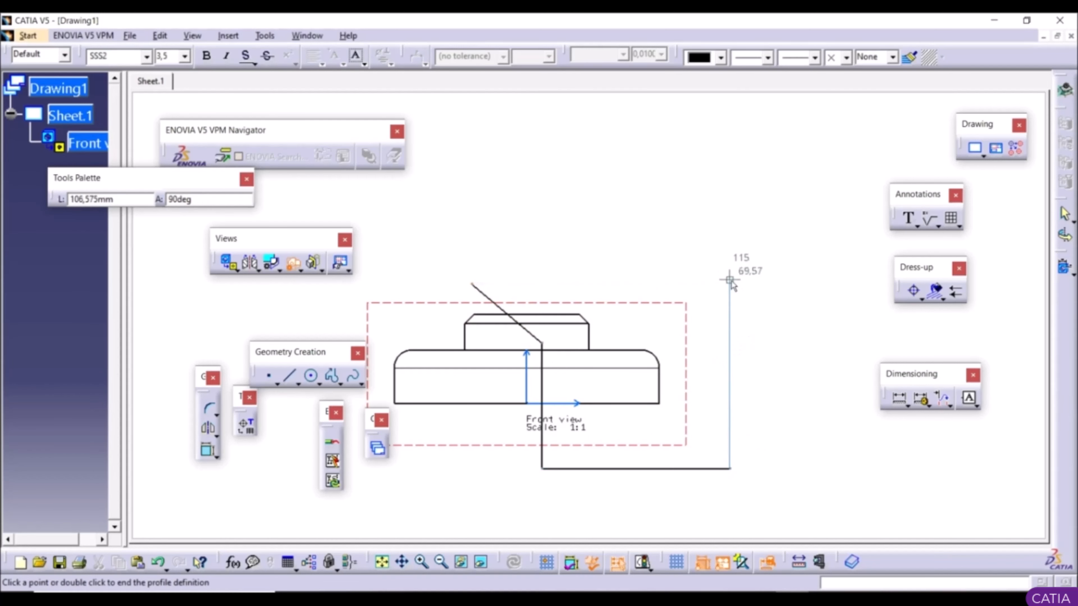
{"action": "left_click", "coordinate": [730, 279]}
{"action": "left_click", "coordinate": [472, 284]}
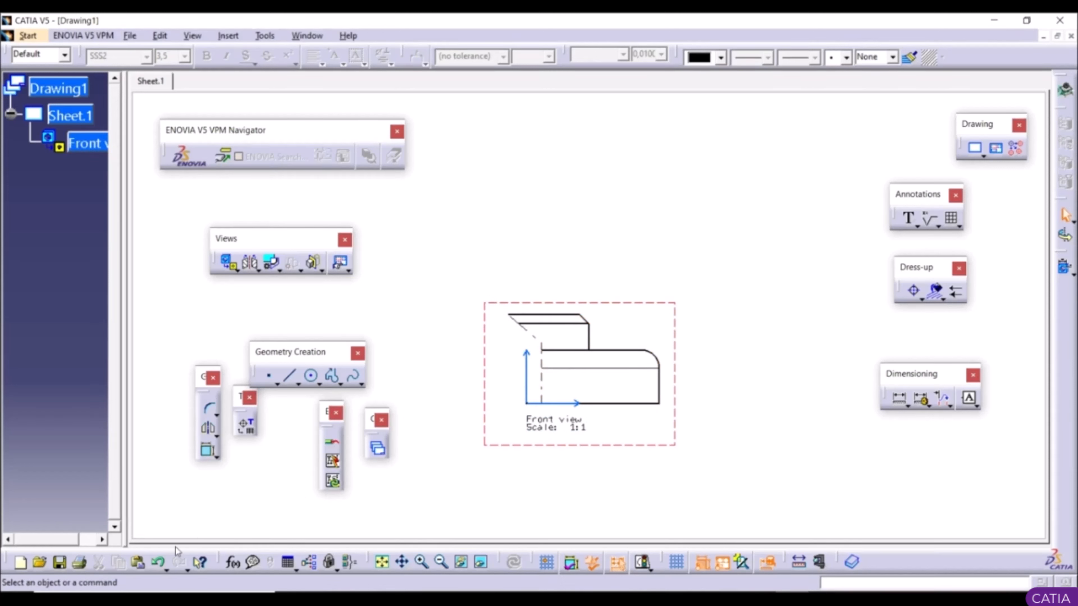
{"action": "left_click", "coordinate": [159, 563]}
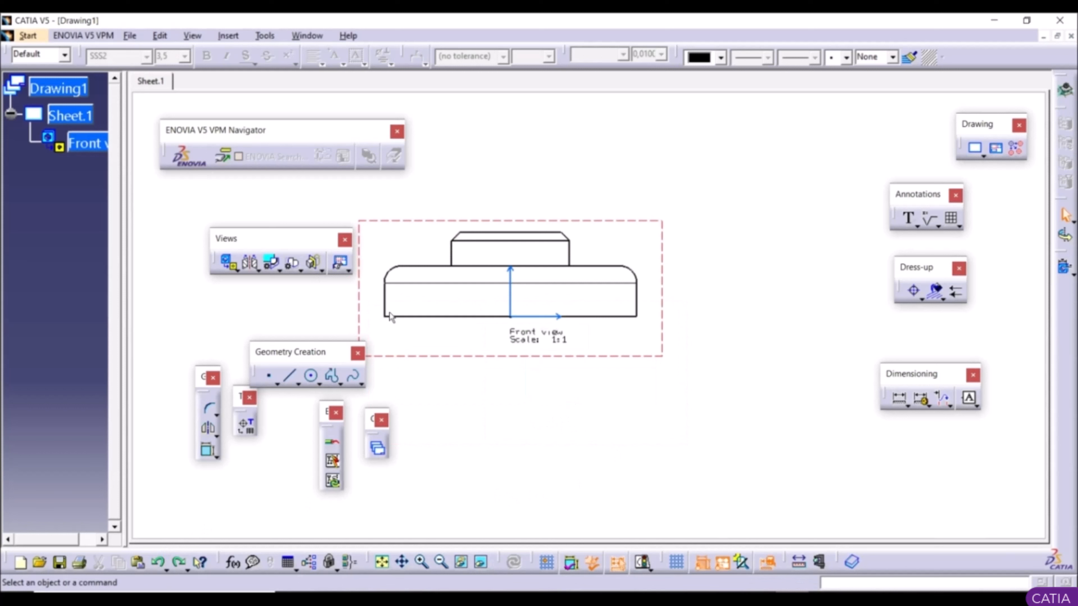
Step: Try a broken view of the front view with vertical break lines either side of the boss's centre, inspect the break, and undo it
{"action": "left_click", "coordinate": [322, 272]}
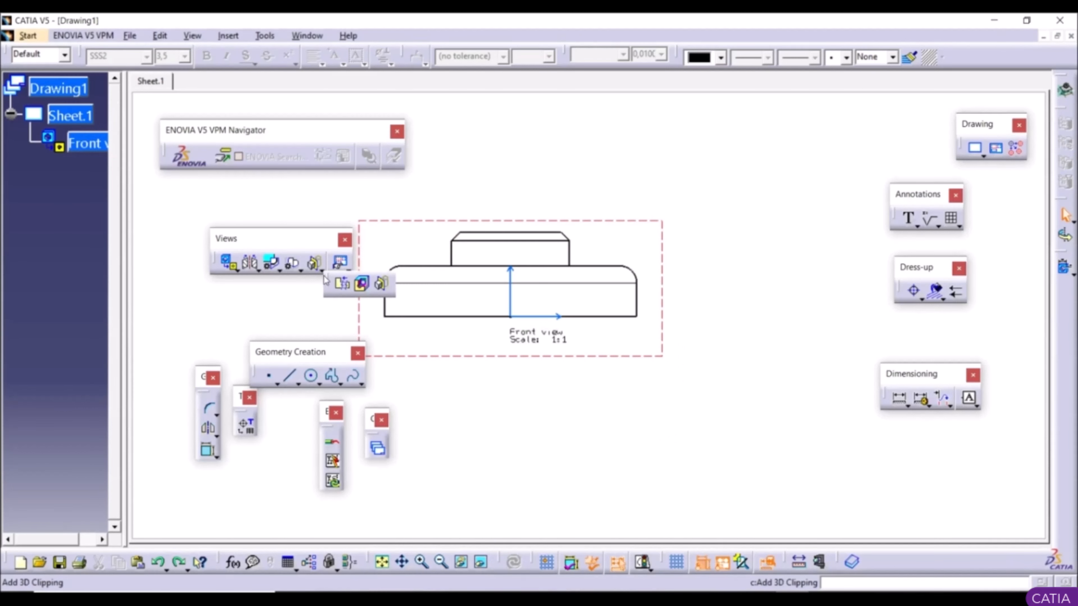
{"action": "left_click", "coordinate": [343, 285]}
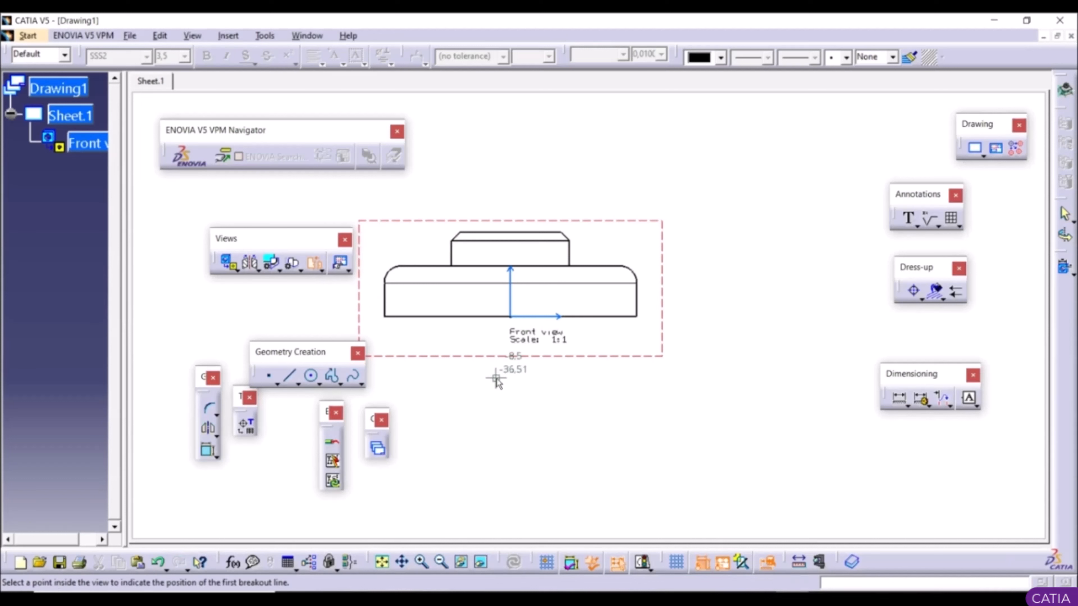
{"action": "left_click", "coordinate": [491, 297]}
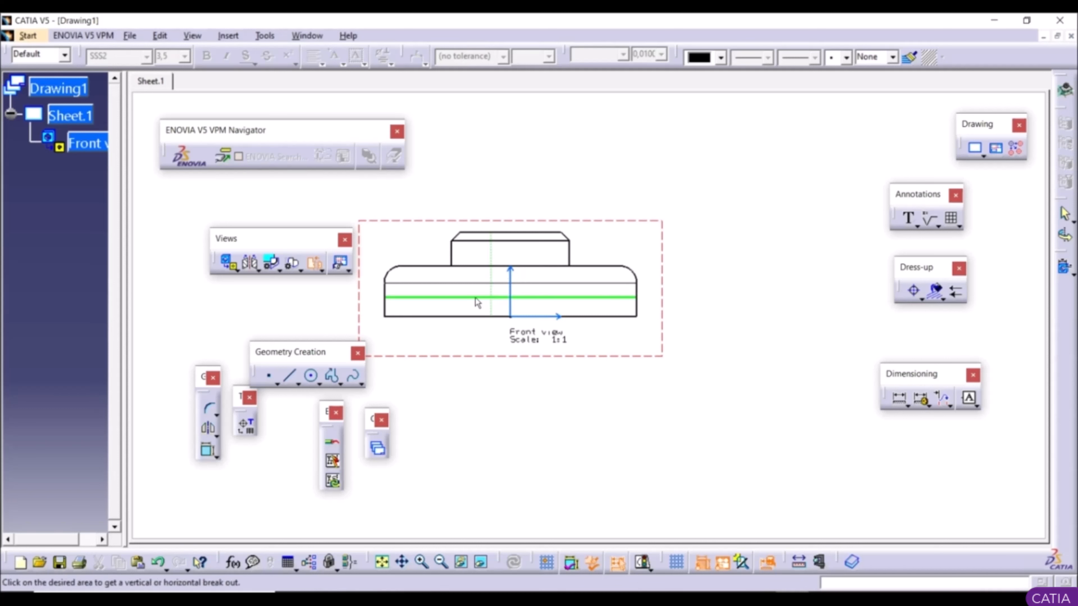
{"action": "left_click", "coordinate": [492, 279]}
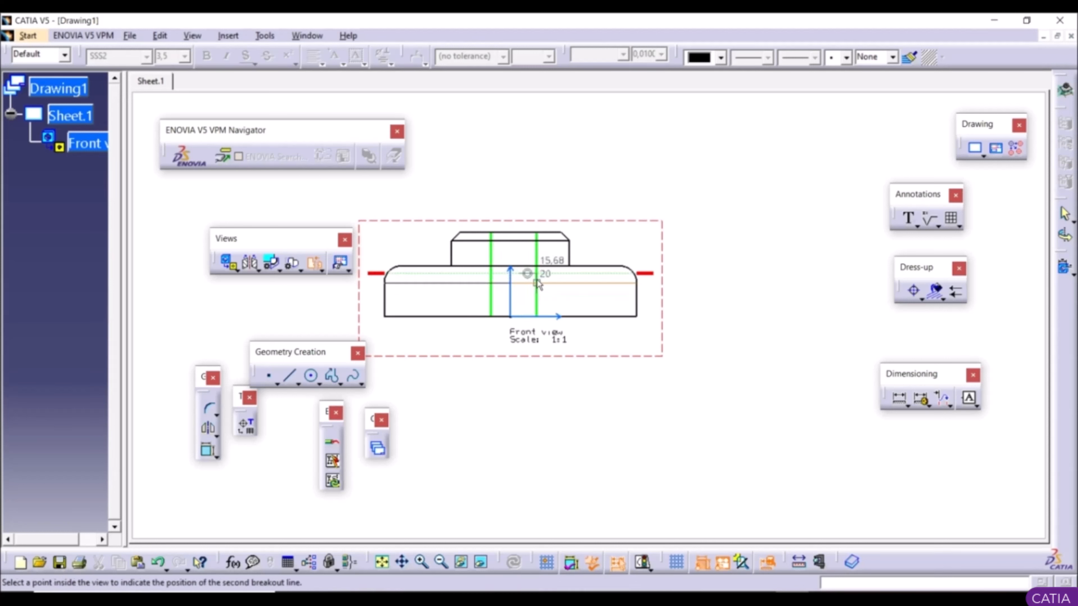
{"action": "left_click", "coordinate": [555, 282]}
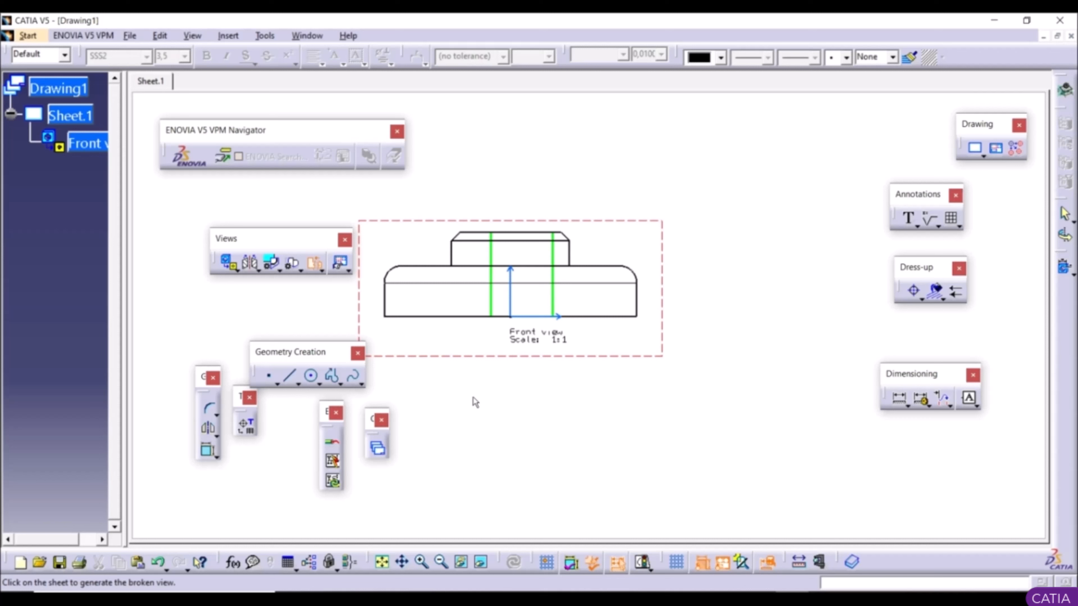
{"action": "left_click", "coordinate": [622, 407]}
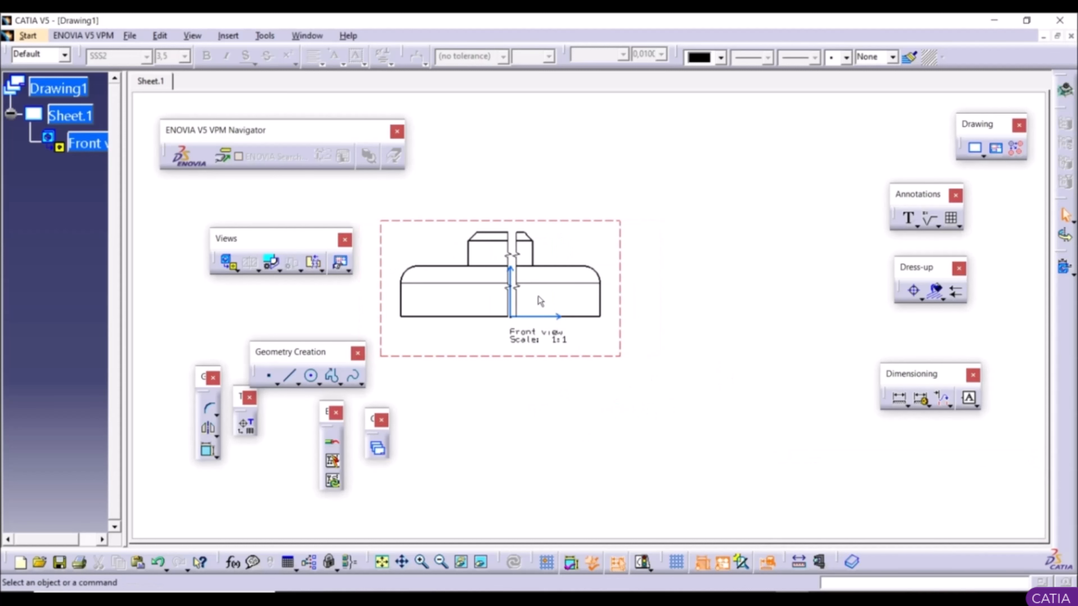
{"action": "middle_click_drag", "start_coordinate": [538, 297], "coordinate": [530, 259], "text": "ctrl"}
{"action": "middle_click_drag", "start_coordinate": [474, 293], "coordinate": [556, 325]}
{"action": "middle_click_drag", "start_coordinate": [555, 325], "coordinate": [530, 255], "text": "ctrl"}
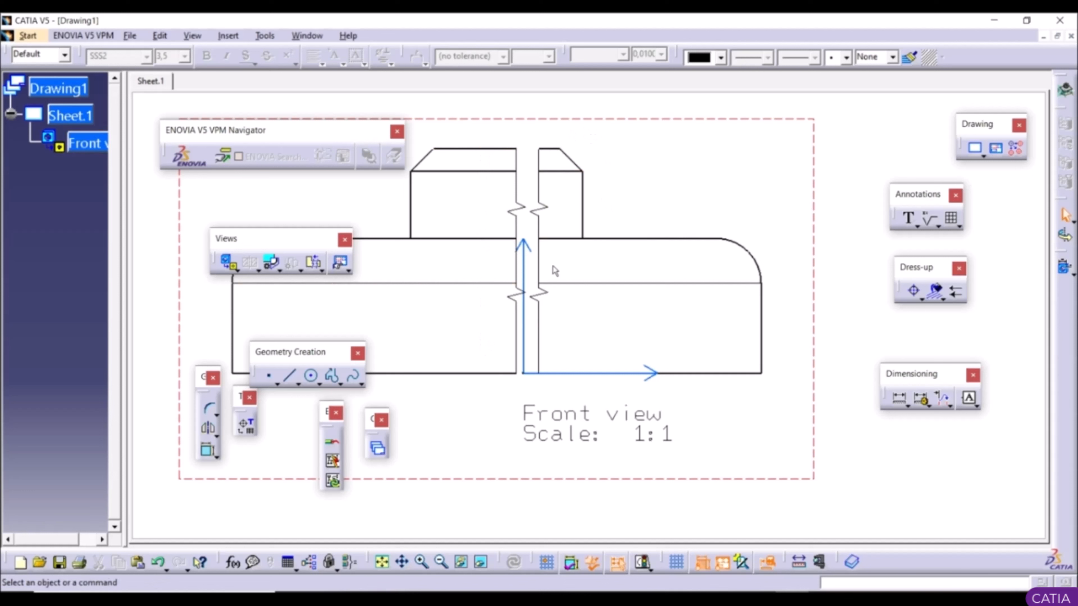
{"action": "middle_click_drag", "start_coordinate": [561, 347], "coordinate": [587, 416], "text": "ctrl"}
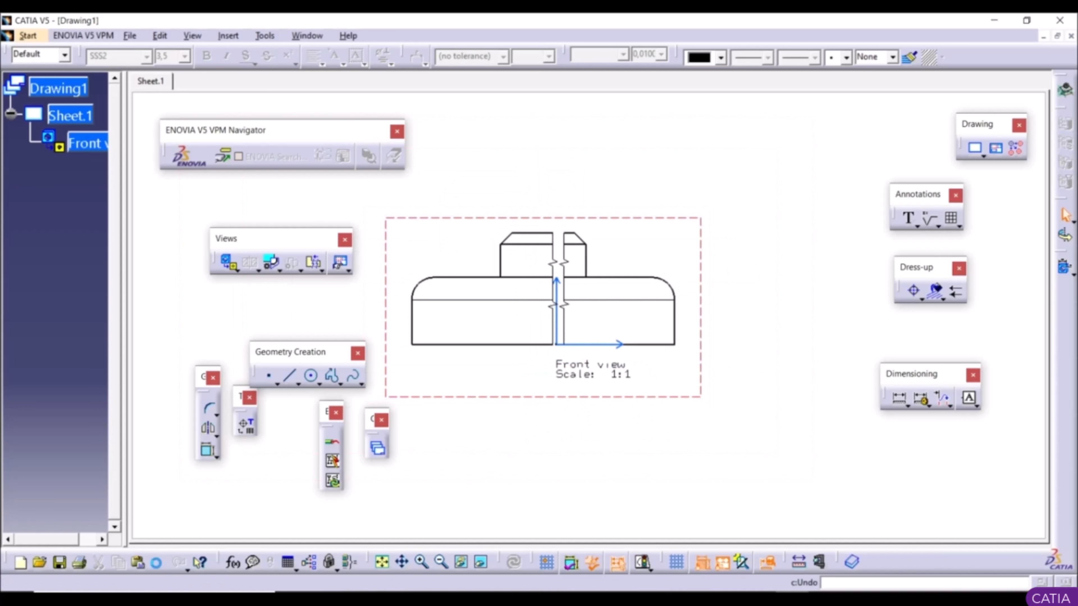
{"action": "left_click", "coordinate": [158, 563]}
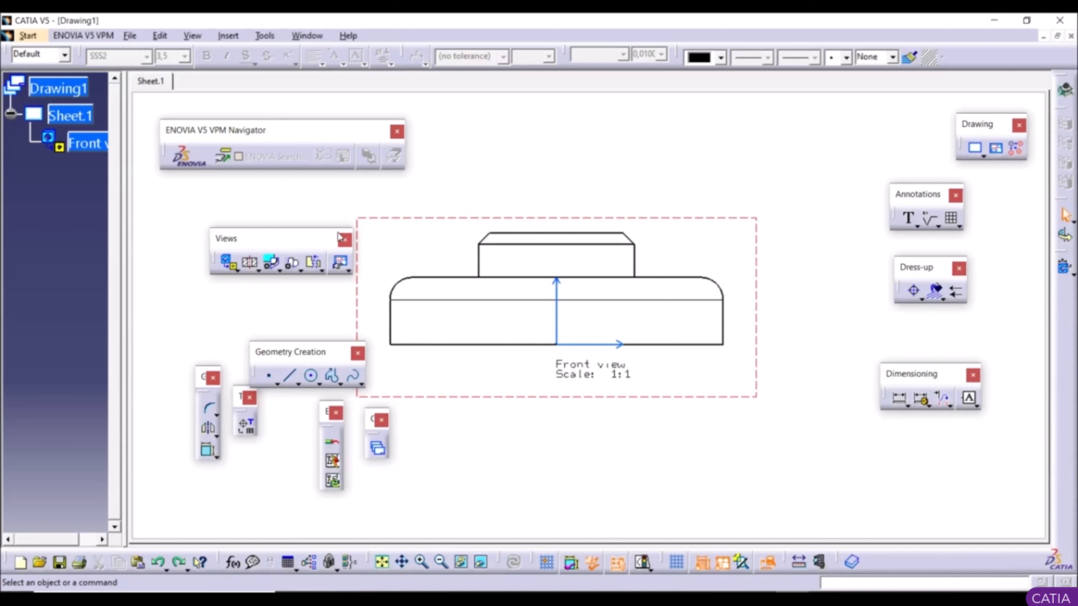
Step: Try a breakout view with a closed triangular profile over the front view's right half, keeping the default depth, and undo it
{"action": "left_click", "coordinate": [322, 270]}
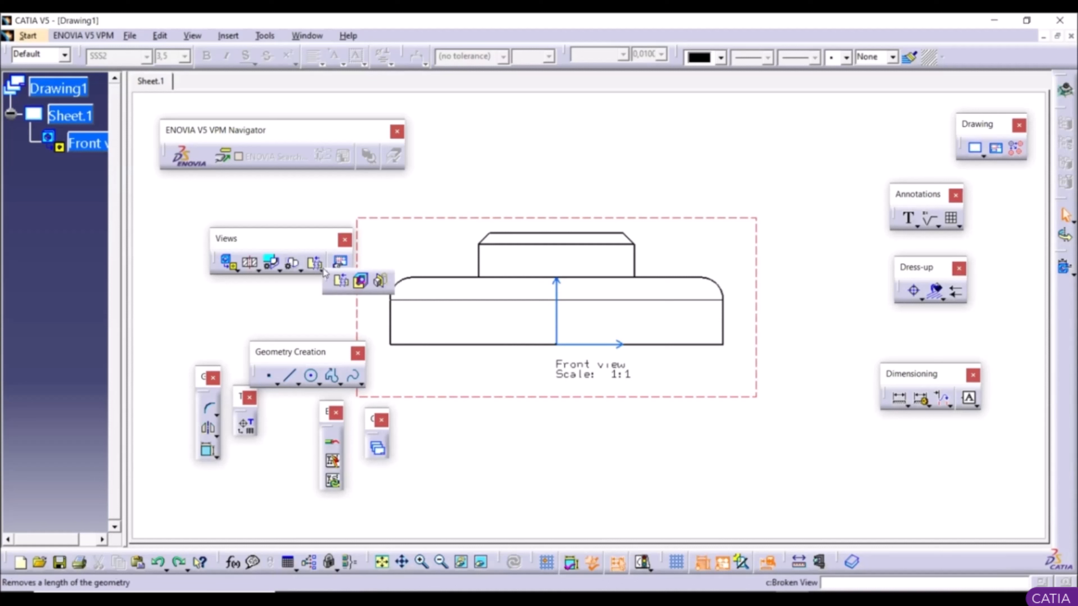
{"action": "left_click", "coordinate": [362, 282]}
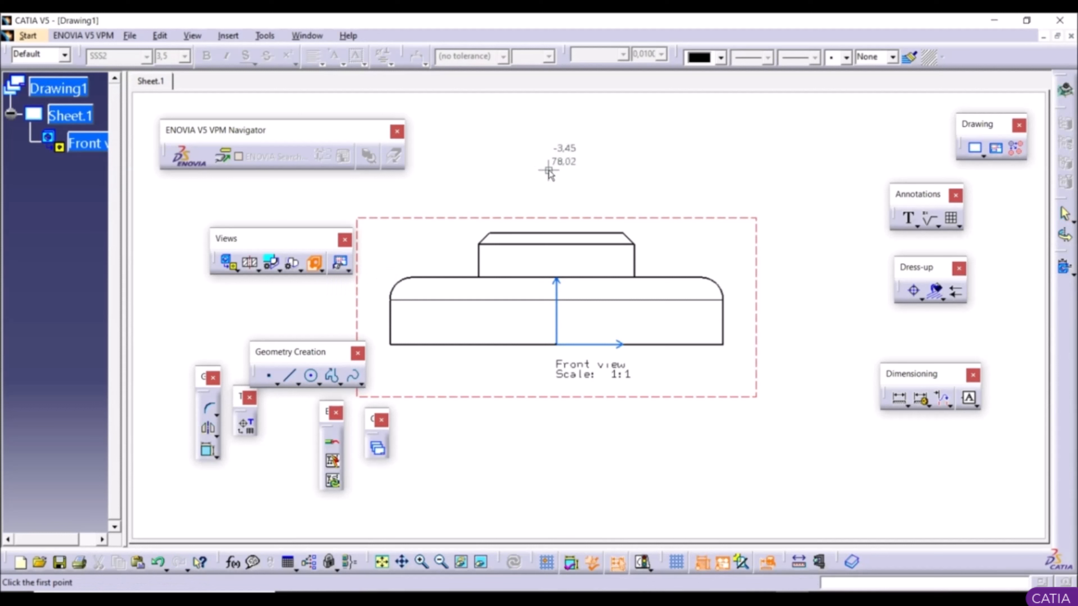
{"action": "left_click", "coordinate": [569, 193]}
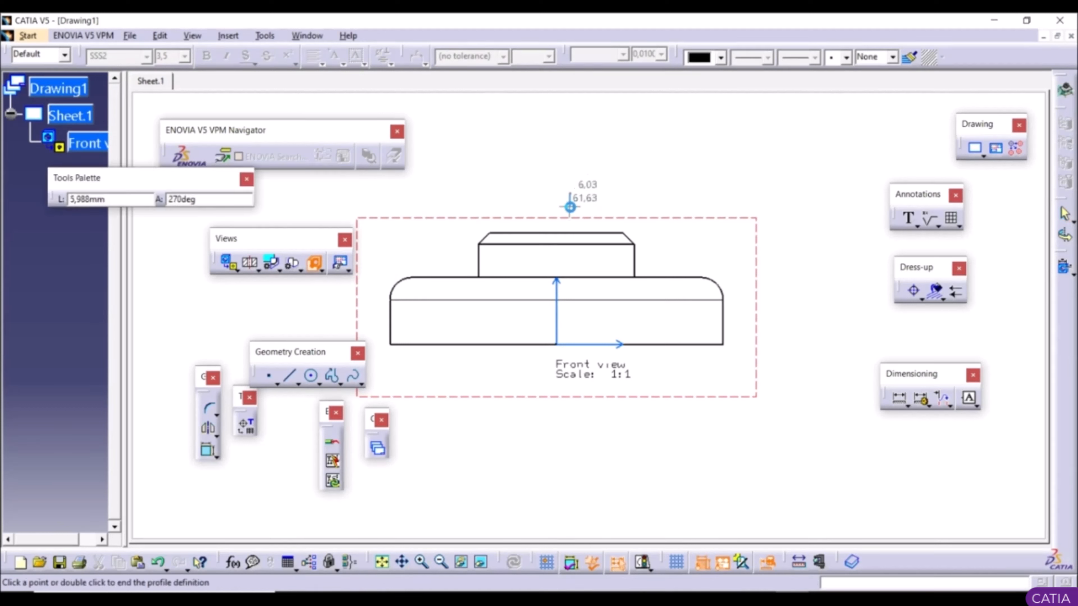
{"action": "left_click", "coordinate": [570, 316]}
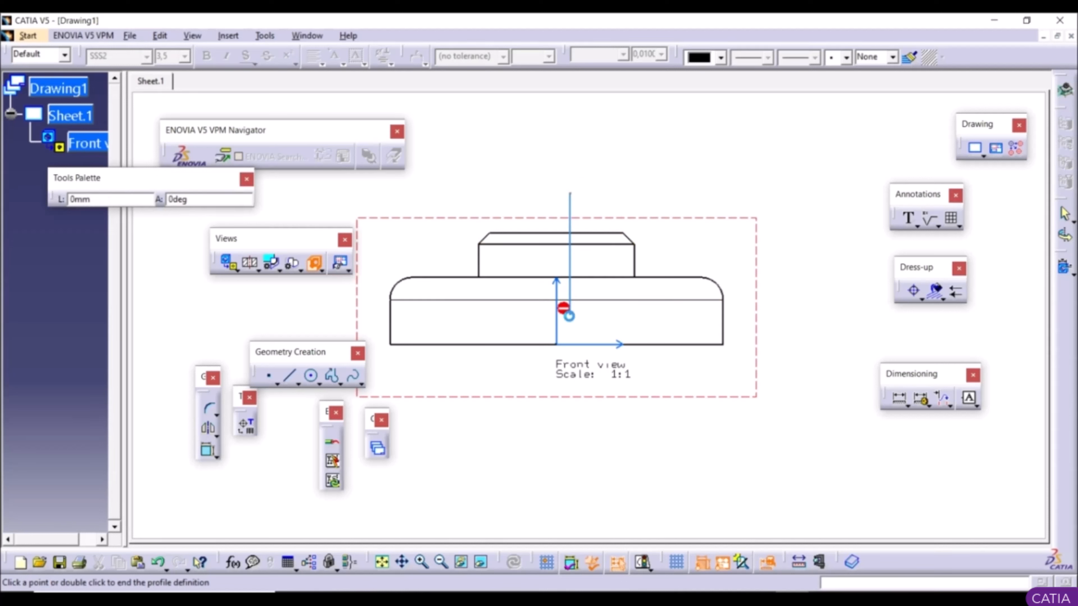
{"action": "double_click", "coordinate": [747, 314]}
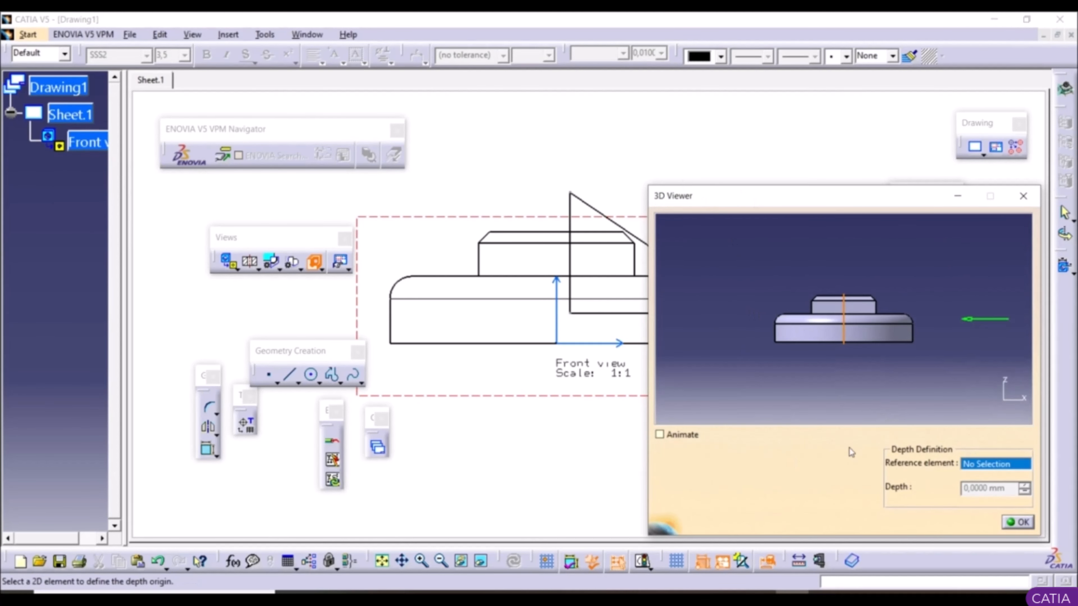
{"action": "left_click", "coordinate": [1018, 523]}
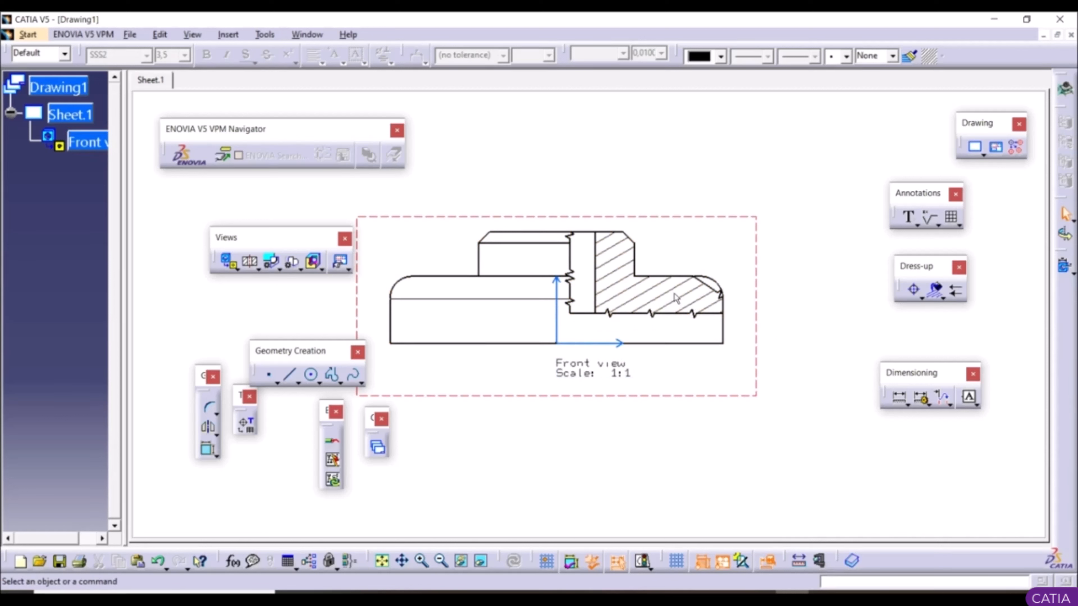
{"action": "left_click", "coordinate": [158, 562]}
Step: Delete the front view from the sheet
{"action": "mouse_move", "coordinate": [720, 208]}
{"action": "middle_mouse_down"}
{"action": "mouse_move", "coordinate": [723, 278]}
{"action": "mouse_move", "coordinate": [721, 259]}
{"action": "middle_mouse_up"}
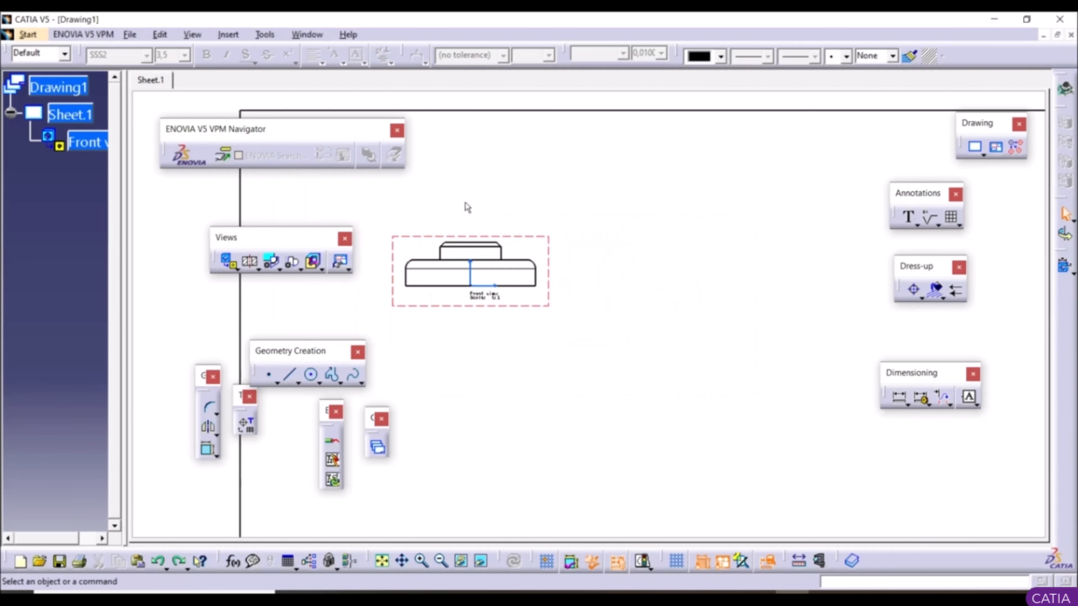
{"action": "right_click", "coordinate": [475, 237]}
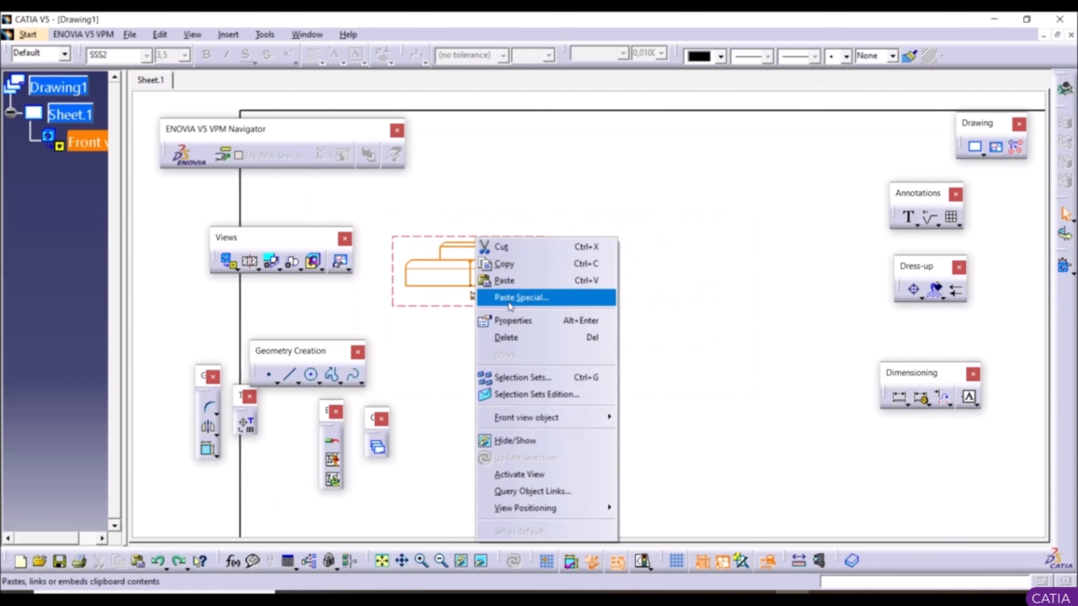
{"action": "left_click", "coordinate": [513, 339]}
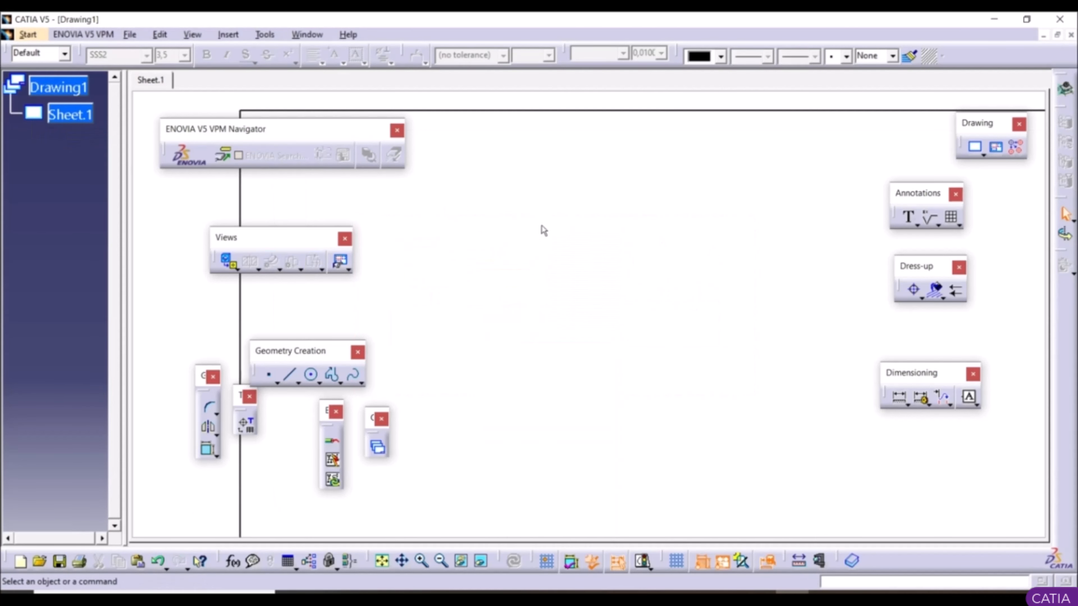
Step: Create the predefined front, bottom and right view configuration from the flange, using the square boss's side face as the front reference
{"action": "left_click", "coordinate": [346, 269]}
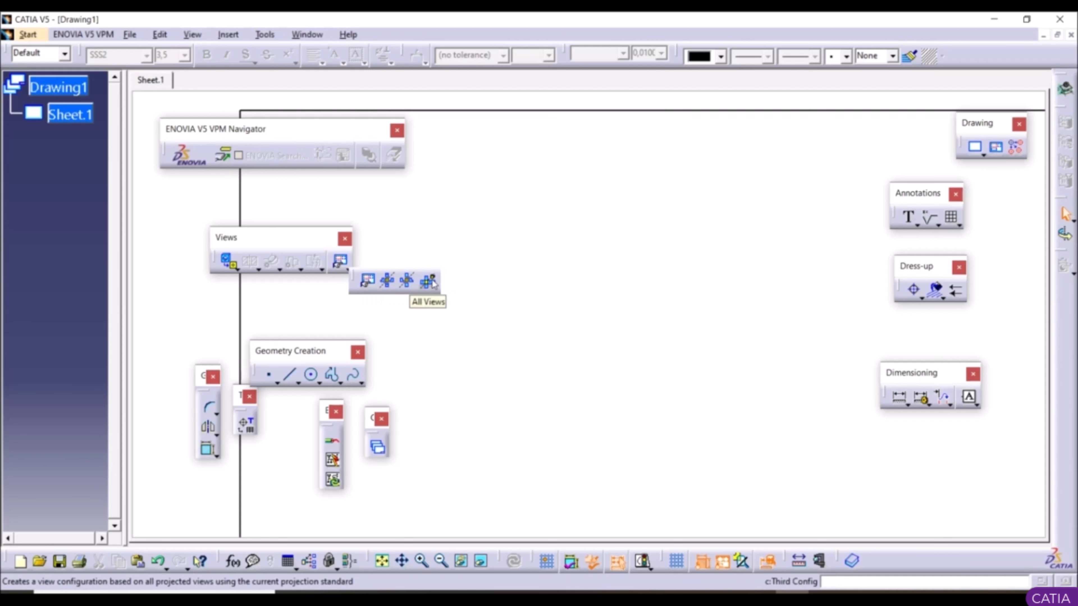
{"action": "left_click", "coordinate": [407, 283]}
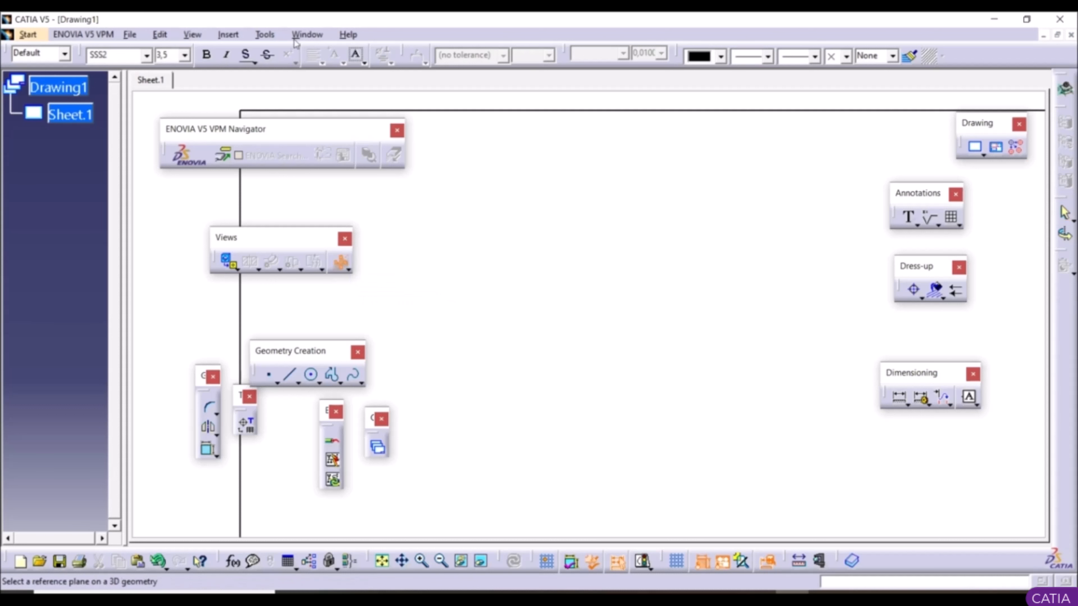
{"action": "left_click", "coordinate": [306, 35]}
{"action": "left_click", "coordinate": [319, 126]}
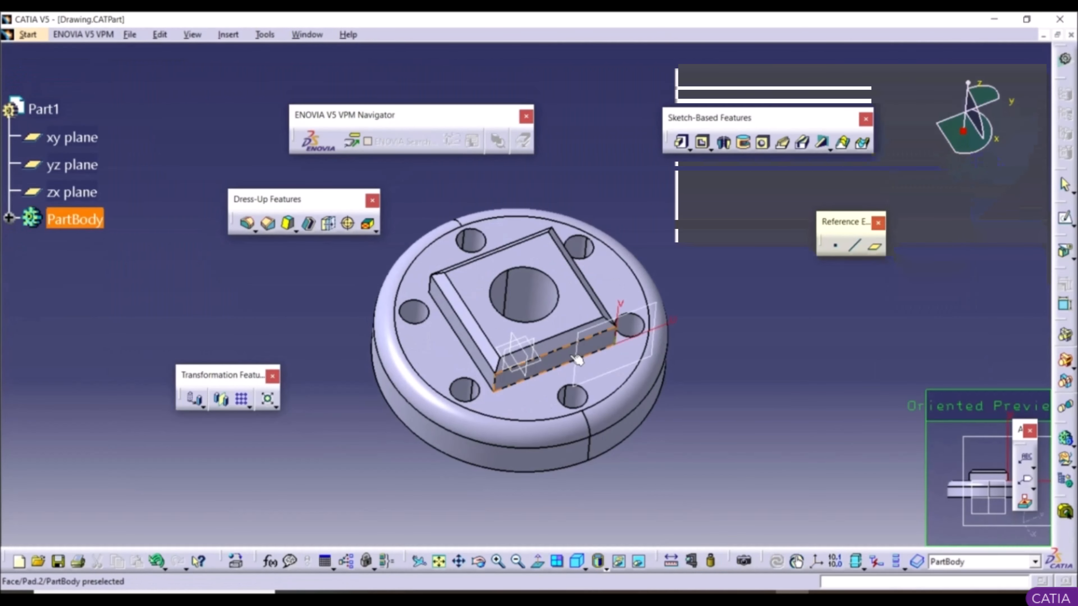
{"action": "left_click", "coordinate": [577, 358]}
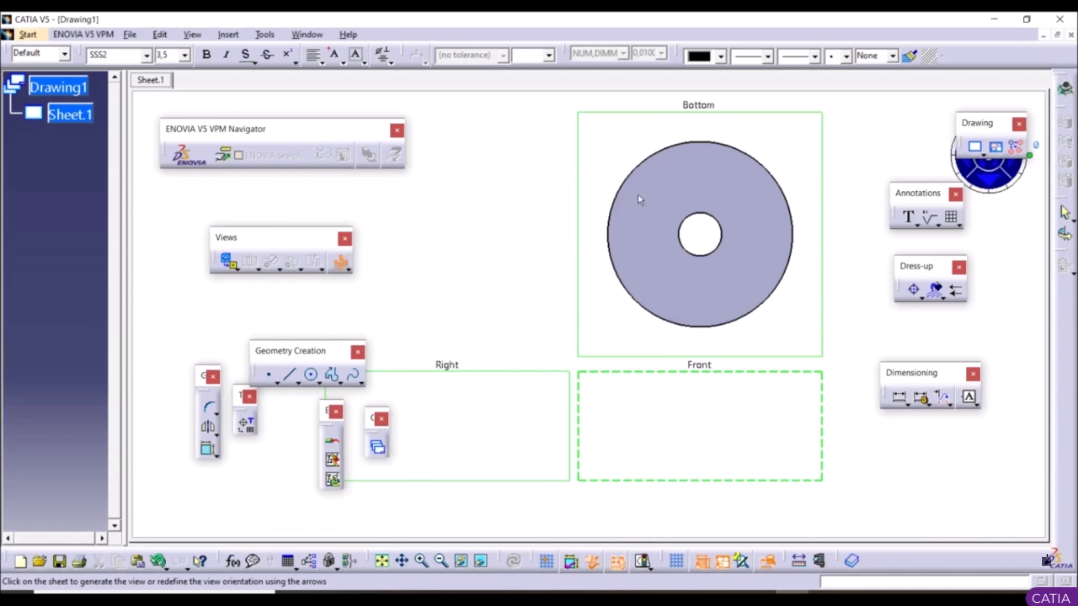
{"action": "left_click", "coordinate": [700, 320]}
{"action": "middle_click_drag", "start_coordinate": [503, 397], "coordinate": [542, 459]}
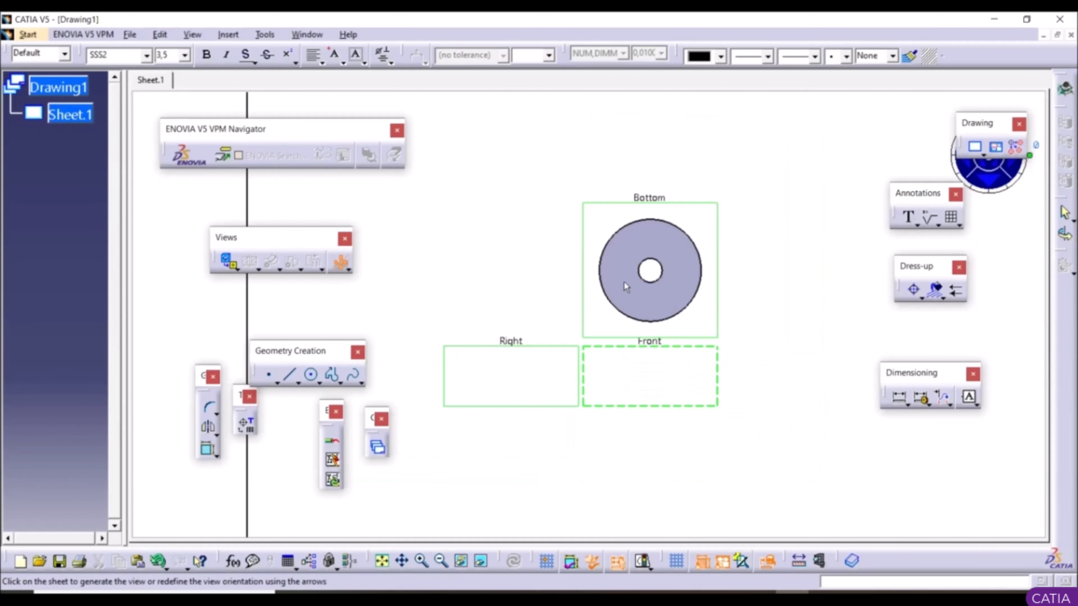
{"action": "left_click", "coordinate": [485, 269]}
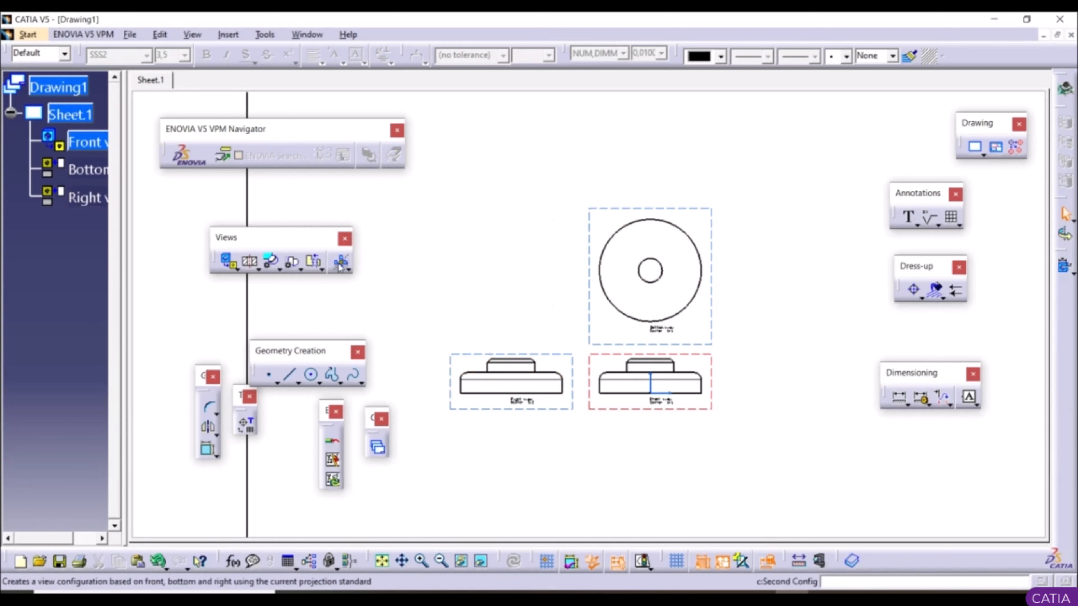
Step: Delete the generated geometry and the right, front and bottom views from the sheet
{"action": "middle_click_drag", "start_coordinate": [552, 293], "coordinate": [548, 259]}
{"action": "left_click_drag", "start_coordinate": [770, 463], "coordinate": [423, 156]}
{"action": "key", "text": "Delete"}
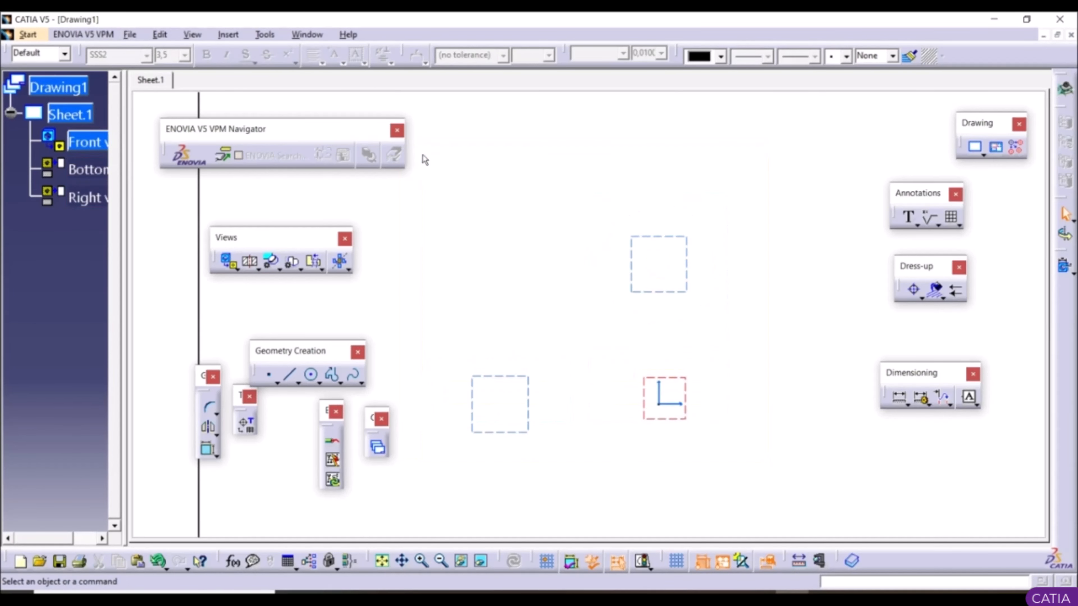
{"action": "left_click", "coordinate": [526, 434]}
{"action": "key", "text": "Delete"}
{"action": "left_click", "coordinate": [677, 419]}
{"action": "key", "text": "Delete"}
{"action": "left_click", "coordinate": [672, 280]}
{"action": "key", "text": "Delete"}
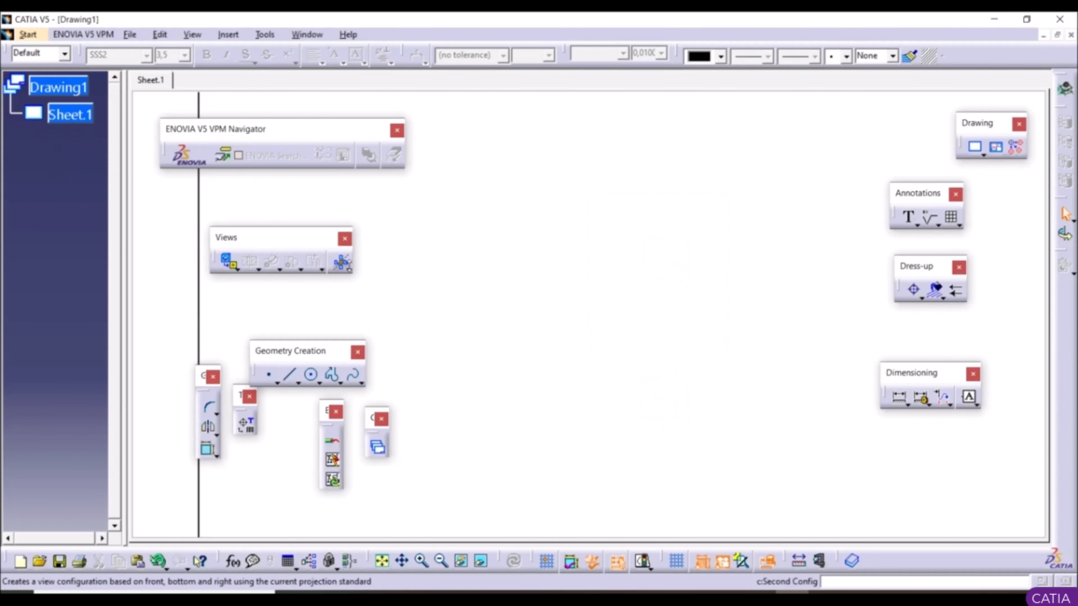
Step: Compare the View Wizard's predefined configurations and choose the one with front, top, bottom, left, right and isometric views
{"action": "left_click", "coordinate": [349, 270]}
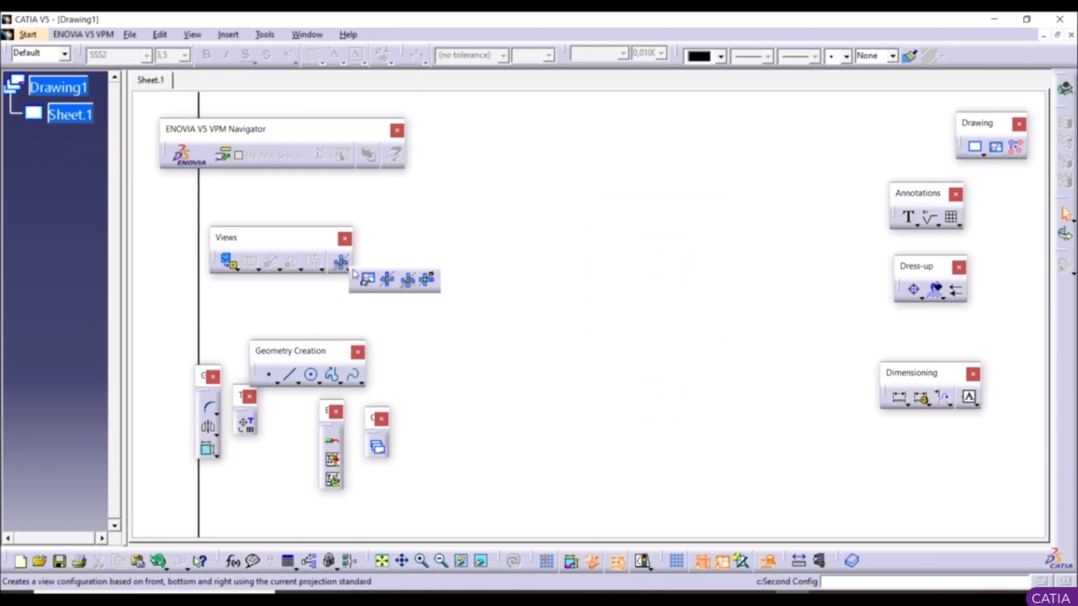
{"action": "left_click", "coordinate": [369, 280]}
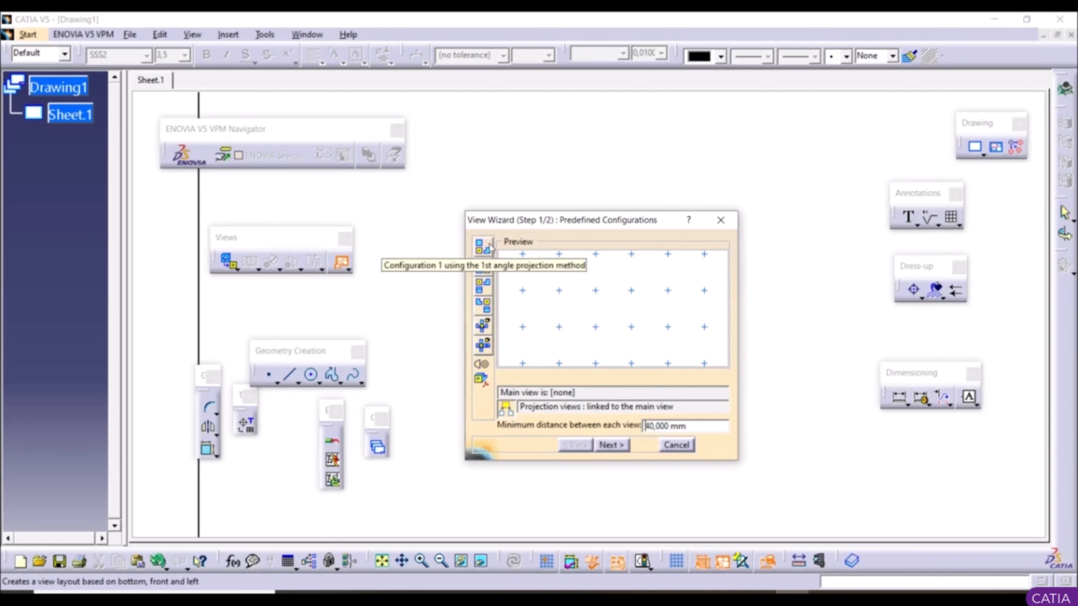
{"action": "left_click", "coordinate": [490, 248]}
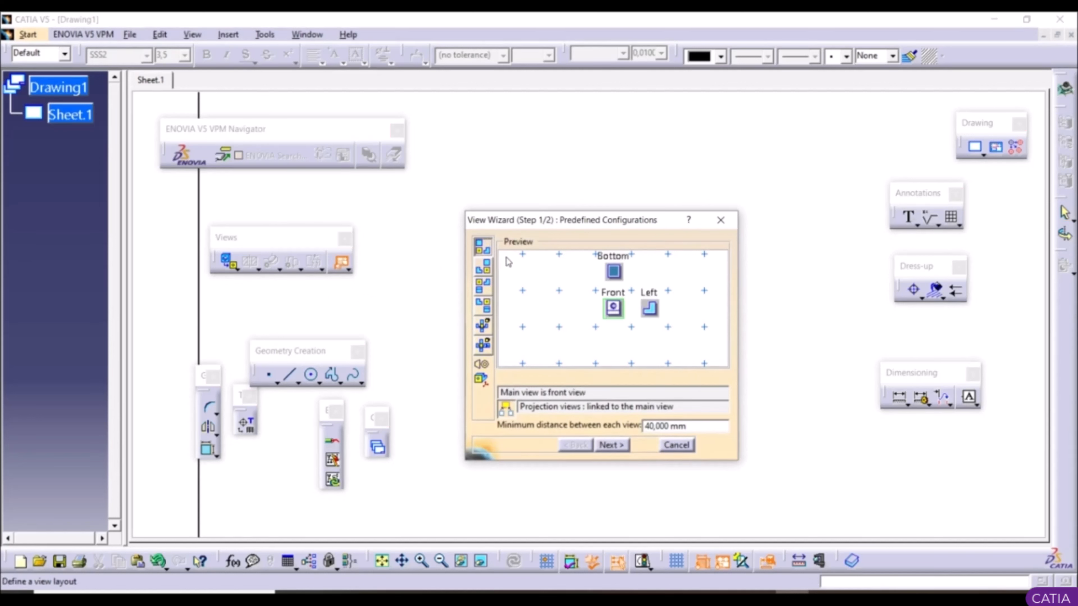
{"action": "left_click", "coordinate": [483, 266]}
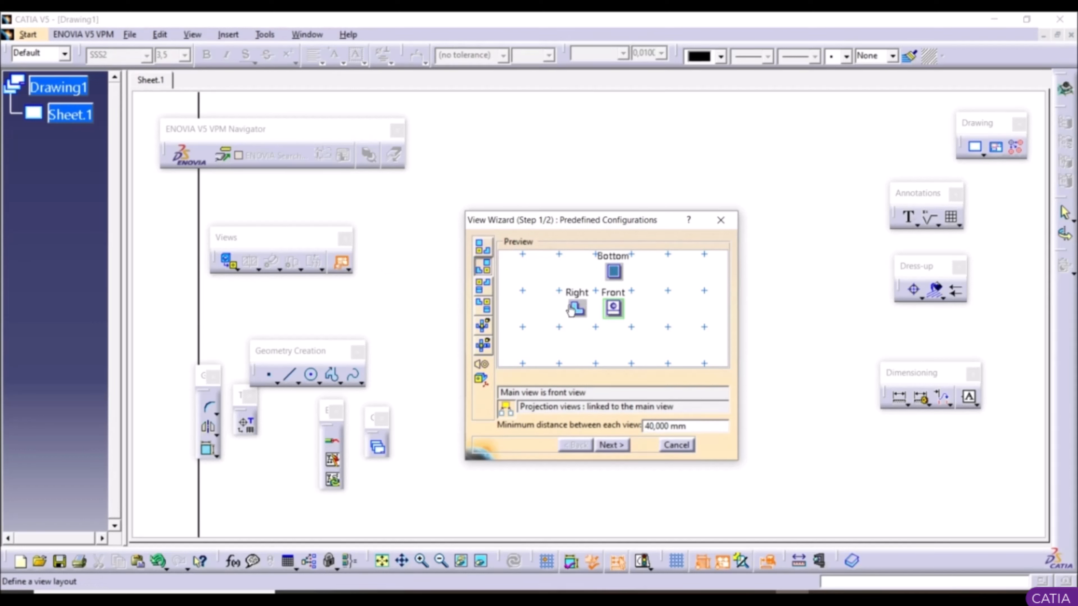
{"action": "left_click", "coordinate": [484, 285]}
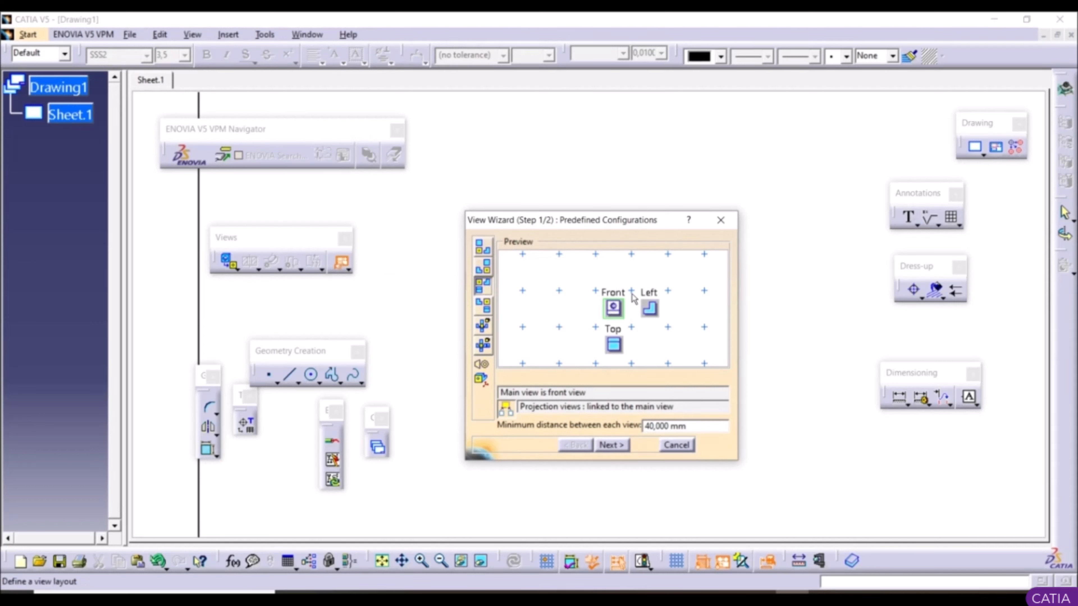
{"action": "left_click", "coordinate": [486, 310]}
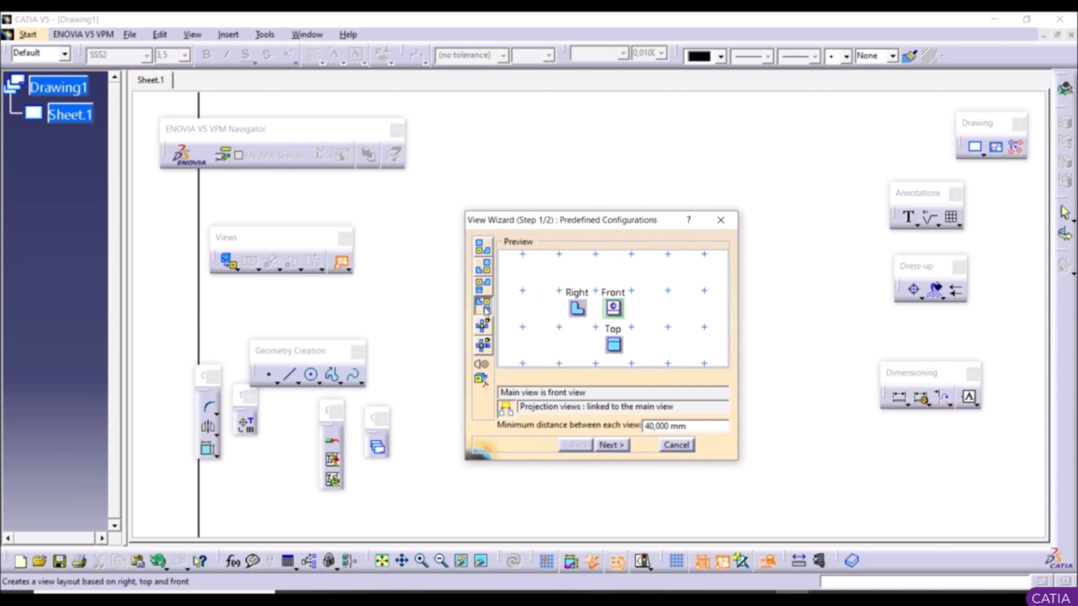
{"action": "left_click", "coordinate": [483, 325]}
{"action": "left_click", "coordinate": [483, 345]}
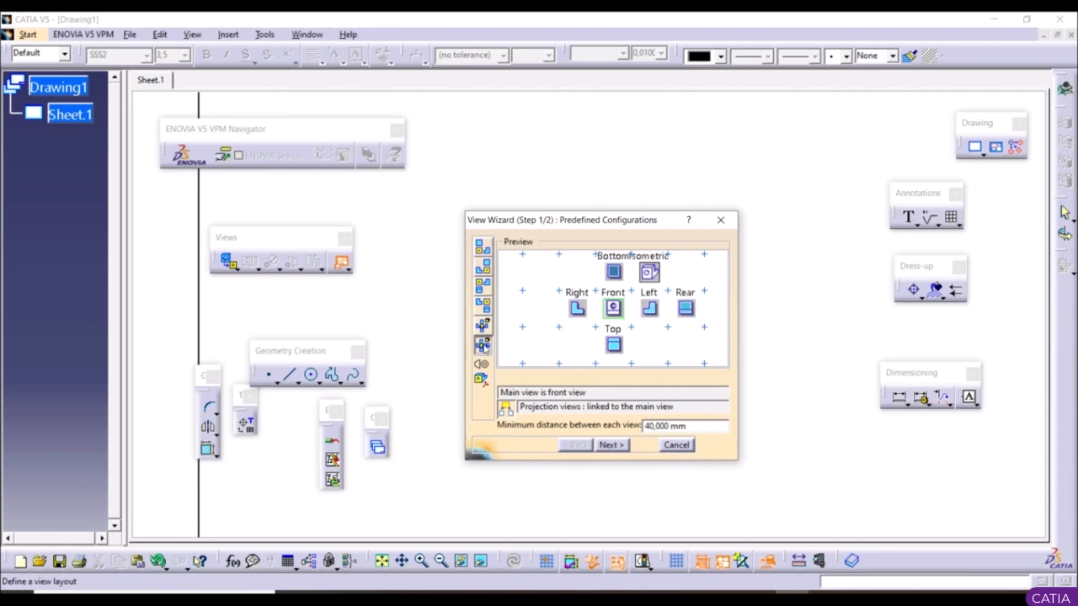
{"action": "left_click", "coordinate": [483, 326]}
{"action": "left_click", "coordinate": [483, 326]}
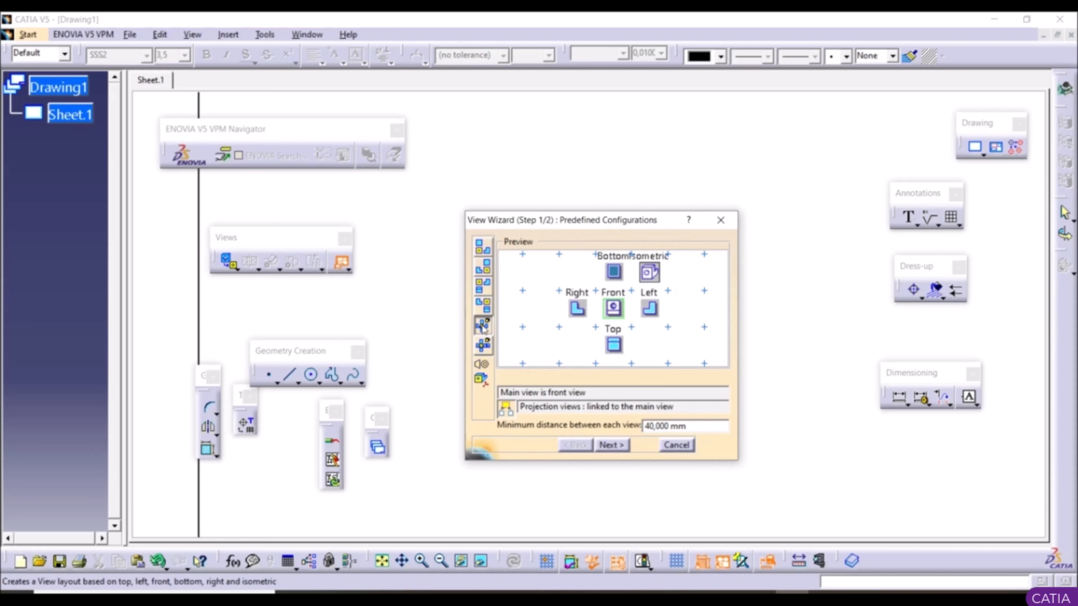
Step: Accept the six-view arrangement and generate it on the sheet from the square boss's side face
{"action": "left_click", "coordinate": [611, 445]}
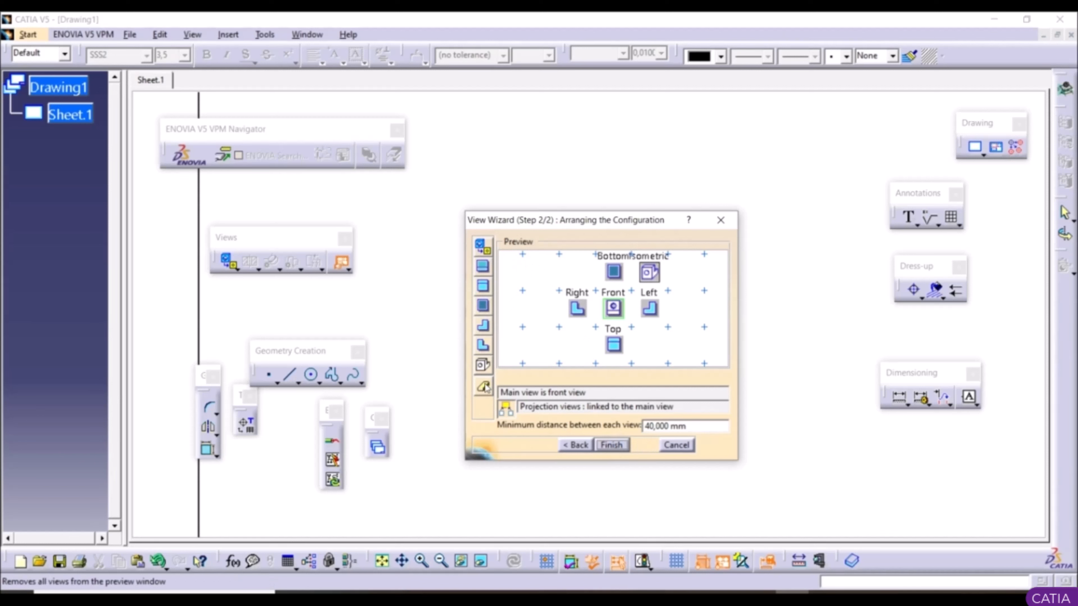
{"action": "left_click", "coordinate": [614, 445]}
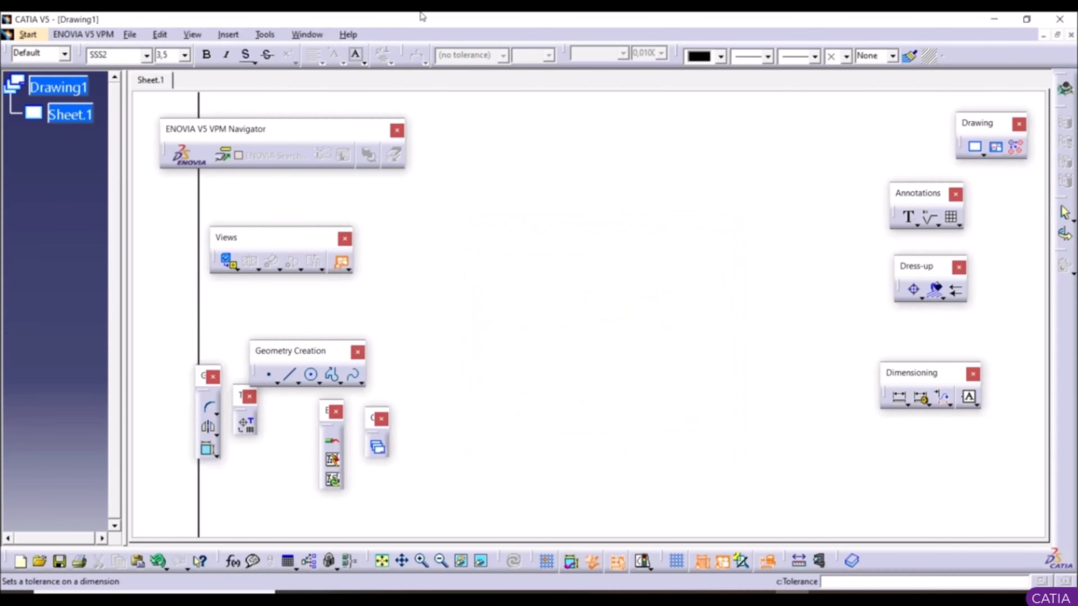
{"action": "left_click", "coordinate": [307, 34]}
{"action": "left_click", "coordinate": [347, 125]}
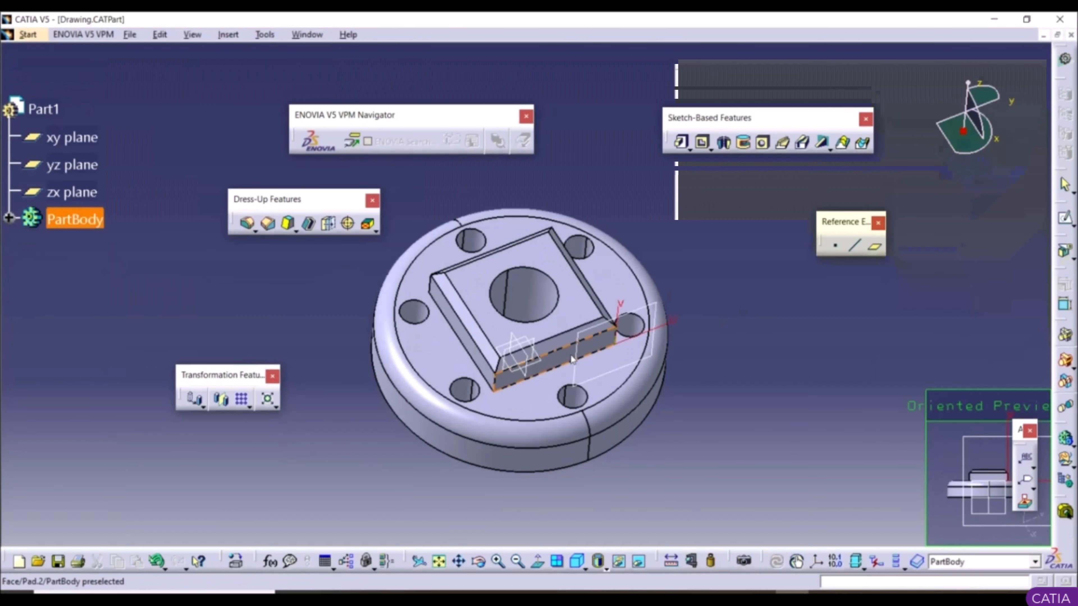
{"action": "left_click", "coordinate": [572, 360]}
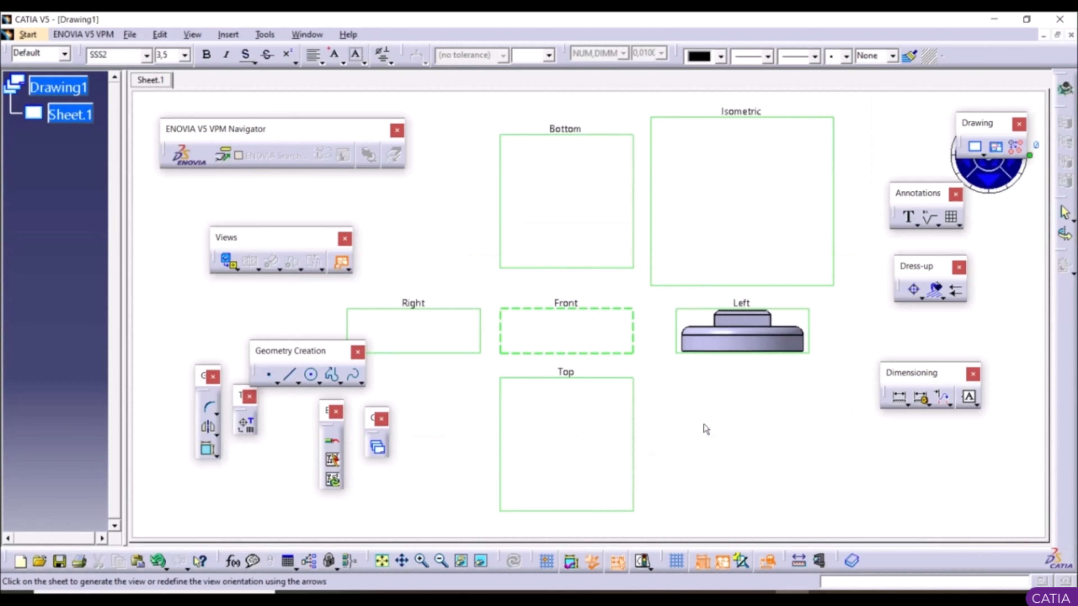
{"action": "left_click", "coordinate": [706, 428]}
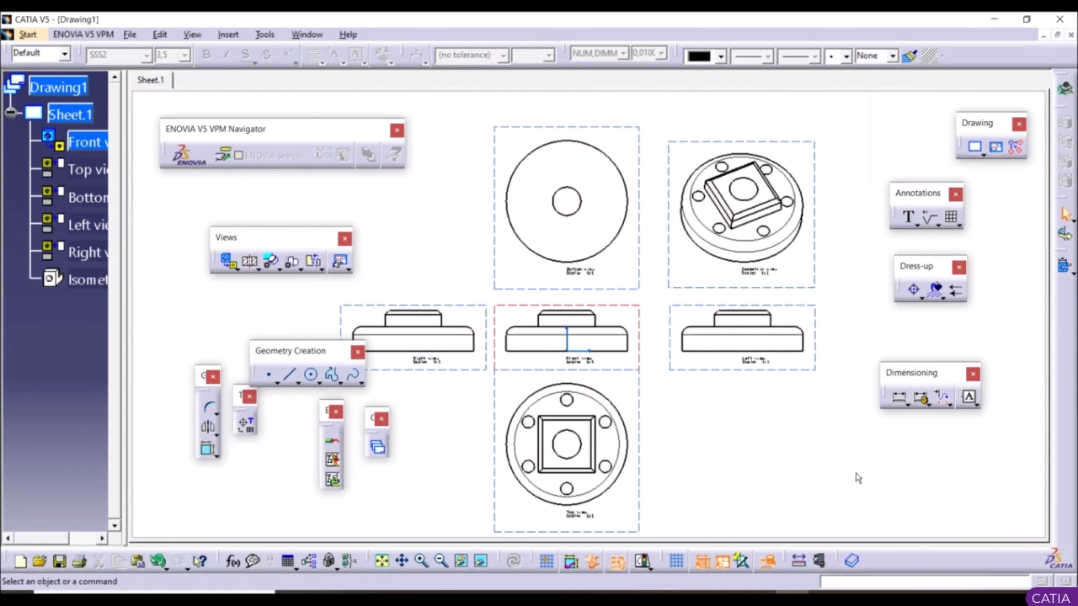
{"action": "middle_click_drag", "start_coordinate": [635, 340], "coordinate": [635, 390], "text": "ctrl"}
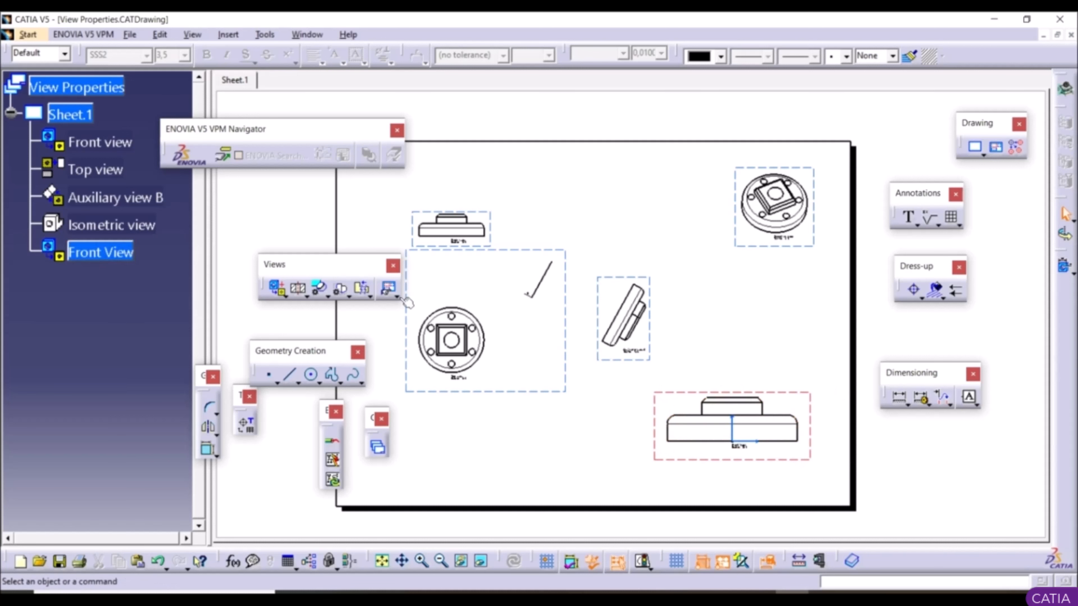
Step: Open the properties of the enlarged Front View in the View Properties drawing and review its graphic and view settings
{"action": "left_click", "coordinate": [128, 265]}
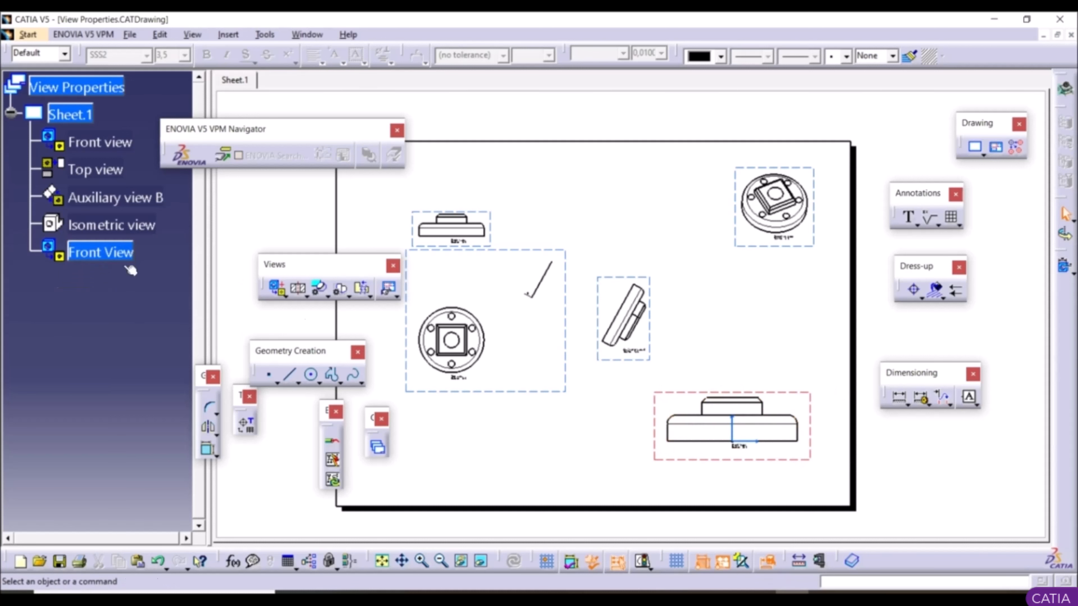
{"action": "right_click", "coordinate": [674, 398]}
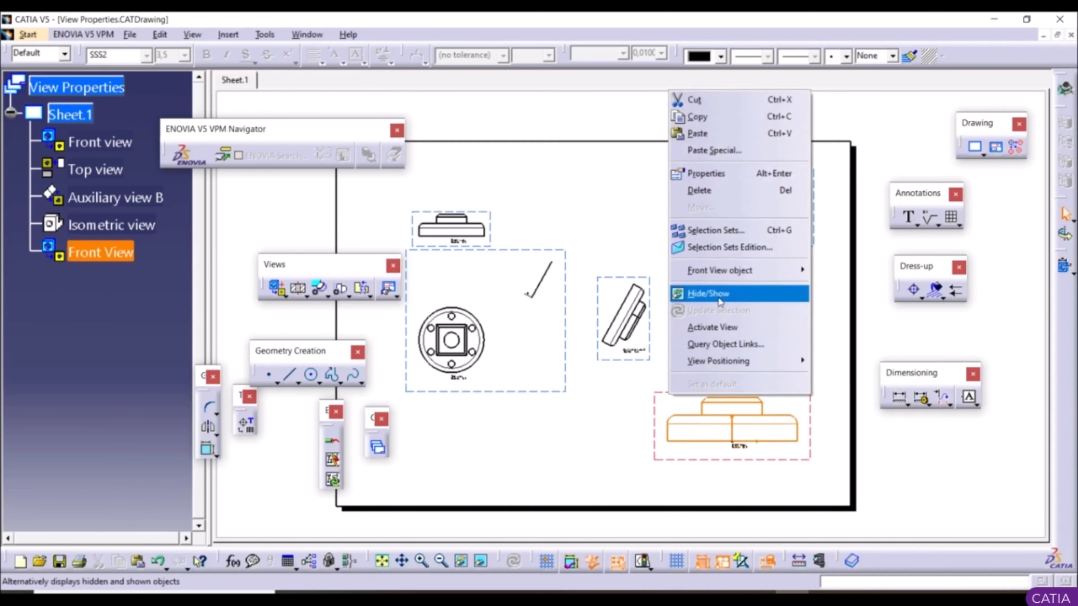
{"action": "left_click", "coordinate": [726, 174]}
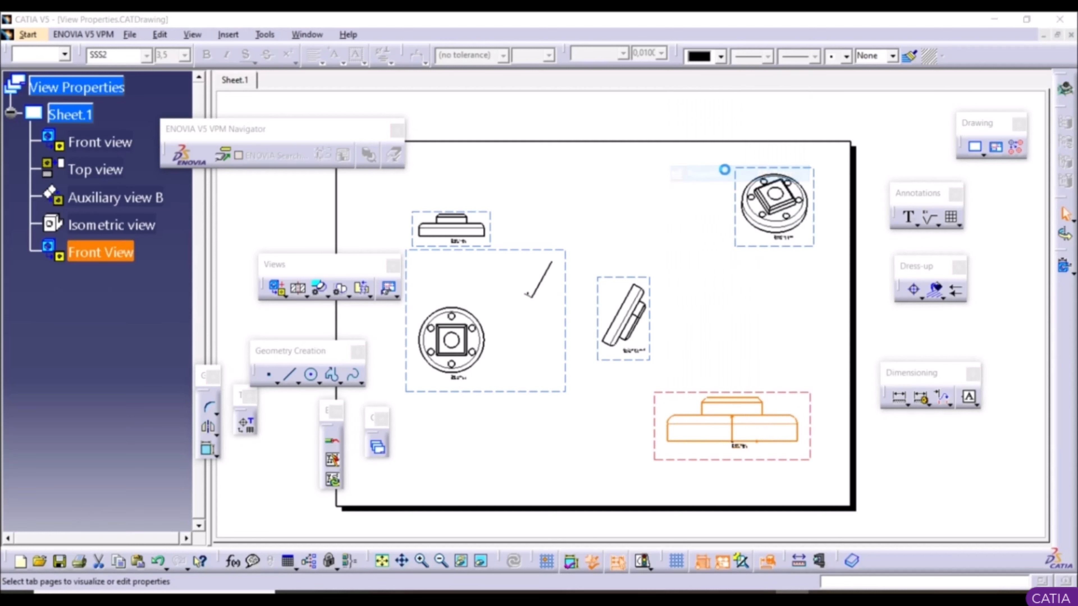
{"action": "left_click_drag", "start_coordinate": [853, 50], "coordinate": [394, 95]}
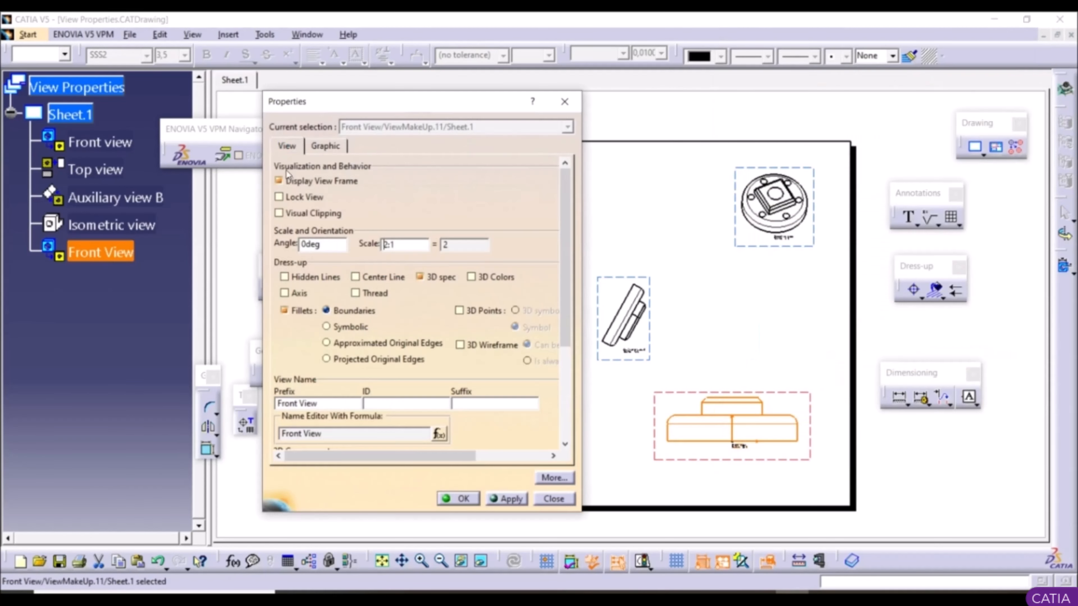
{"action": "left_click", "coordinate": [325, 146]}
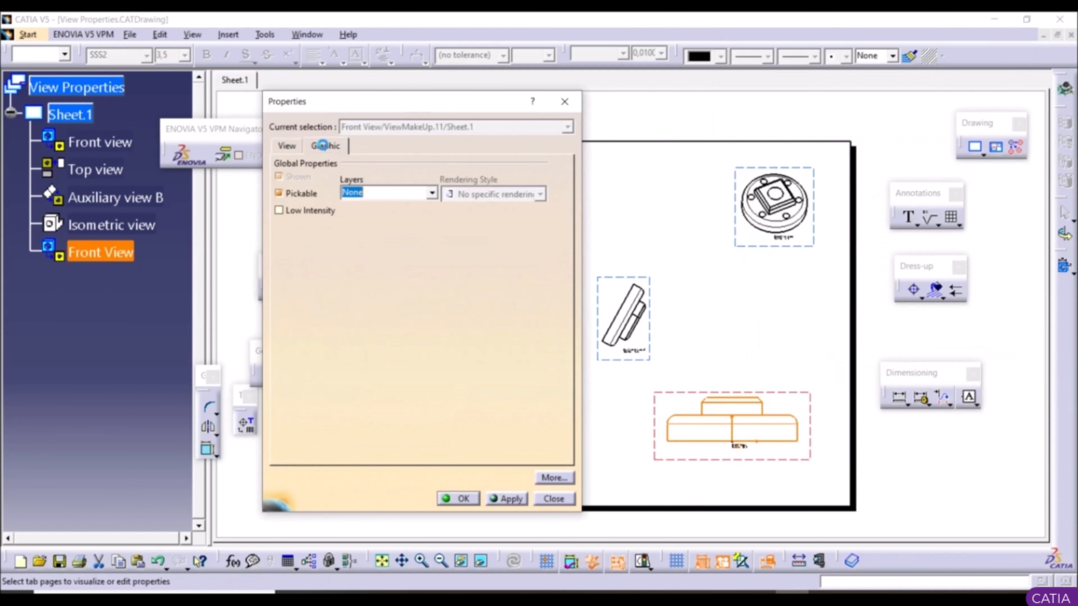
{"action": "left_click", "coordinate": [288, 147]}
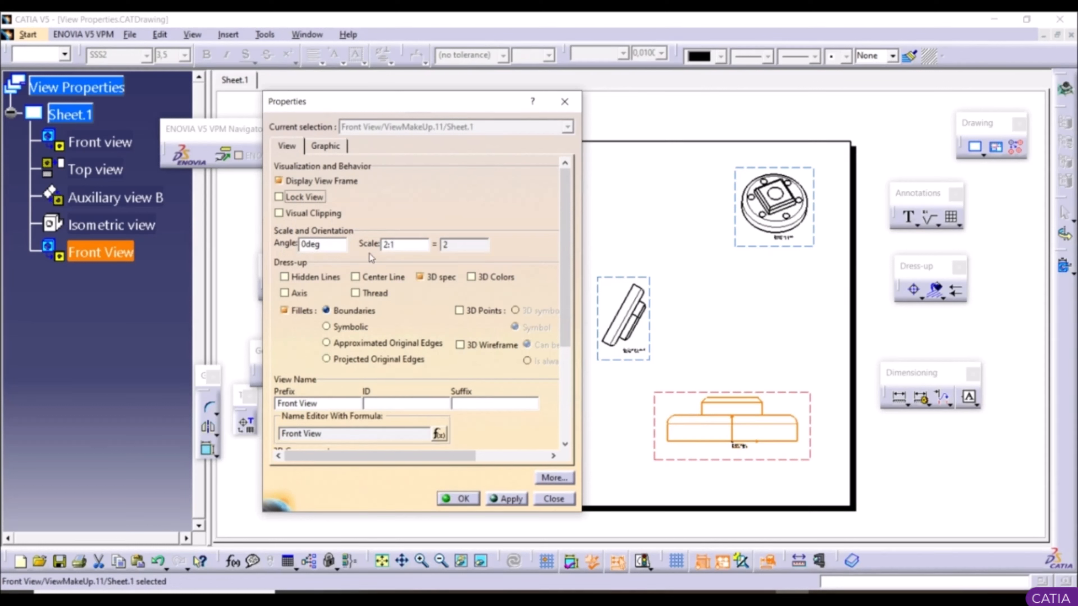
Step: Set the enlarged Front View's angle to 30 degrees and apply it
{"action": "double_click", "coordinate": [340, 246]}
{"action": "type", "text": "30"}
{"action": "left_click", "coordinate": [493, 500]}
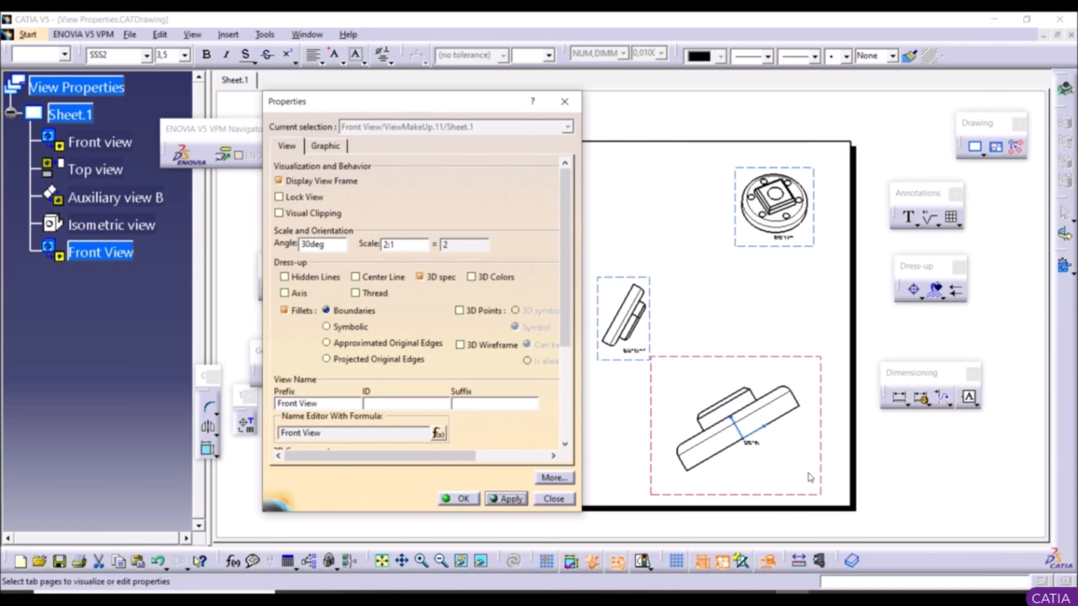
Step: Set the enlarged Front View's scale to 3:1 and apply it
{"action": "left_click", "coordinate": [387, 245]}
{"action": "key", "text": "BackSpace"}
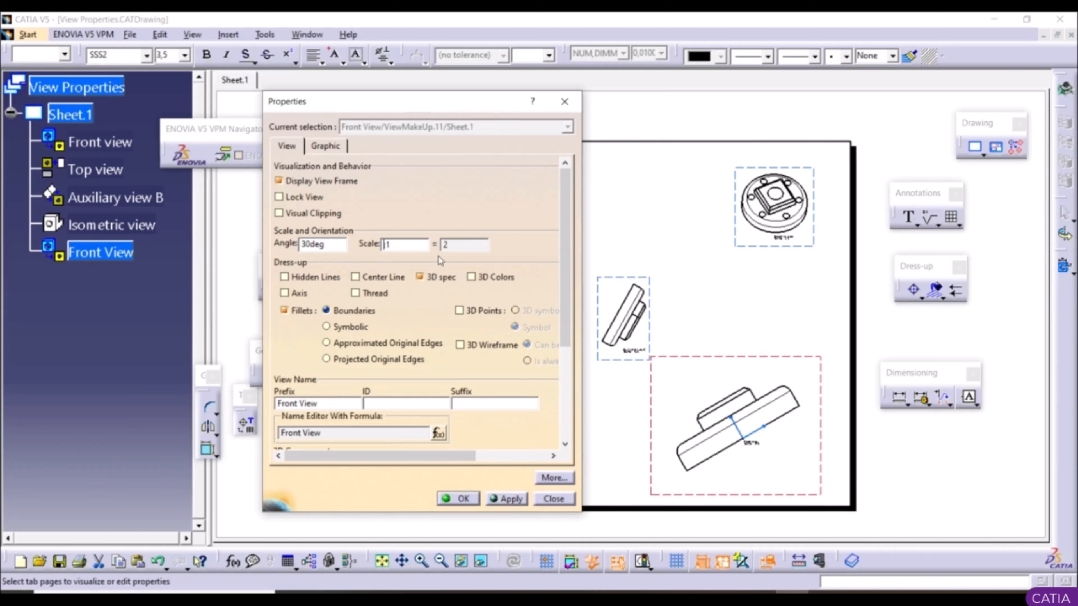
{"action": "type", "text": "3"}
{"action": "left_click", "coordinate": [514, 499]}
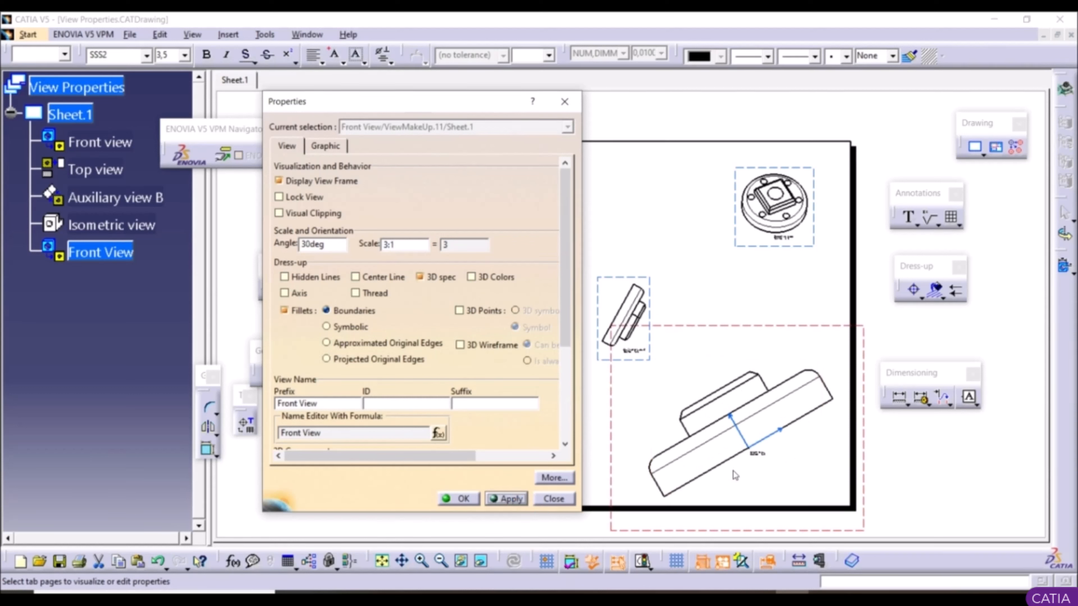
Step: Set the enlarged Front View's angle to 0 degrees and turn on its hidden lines, applying both changes
{"action": "double_click", "coordinate": [329, 245]}
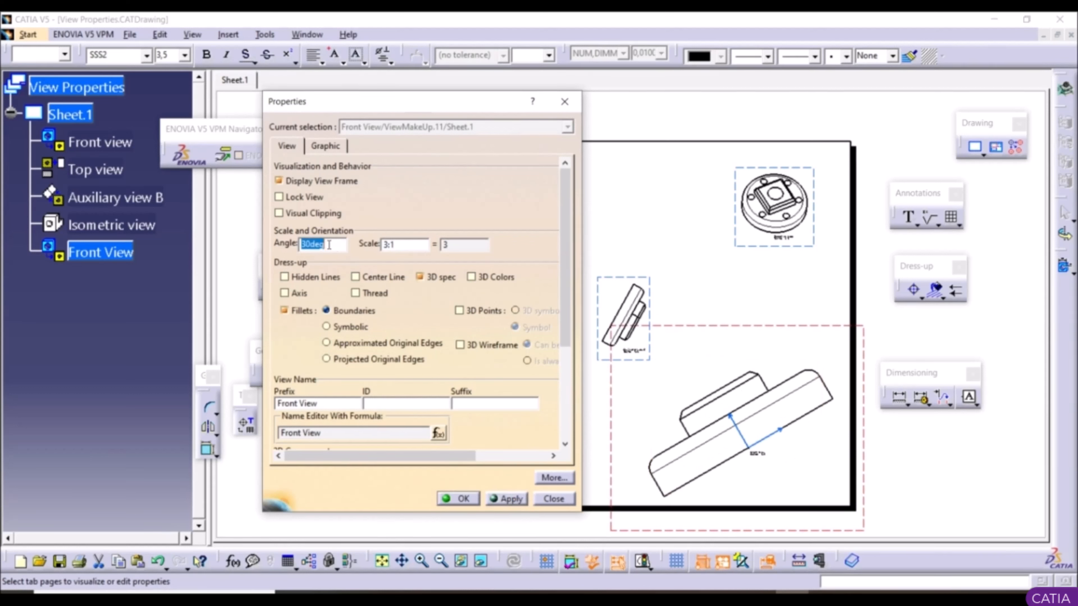
{"action": "type", "text": "0"}
{"action": "left_click", "coordinate": [501, 500]}
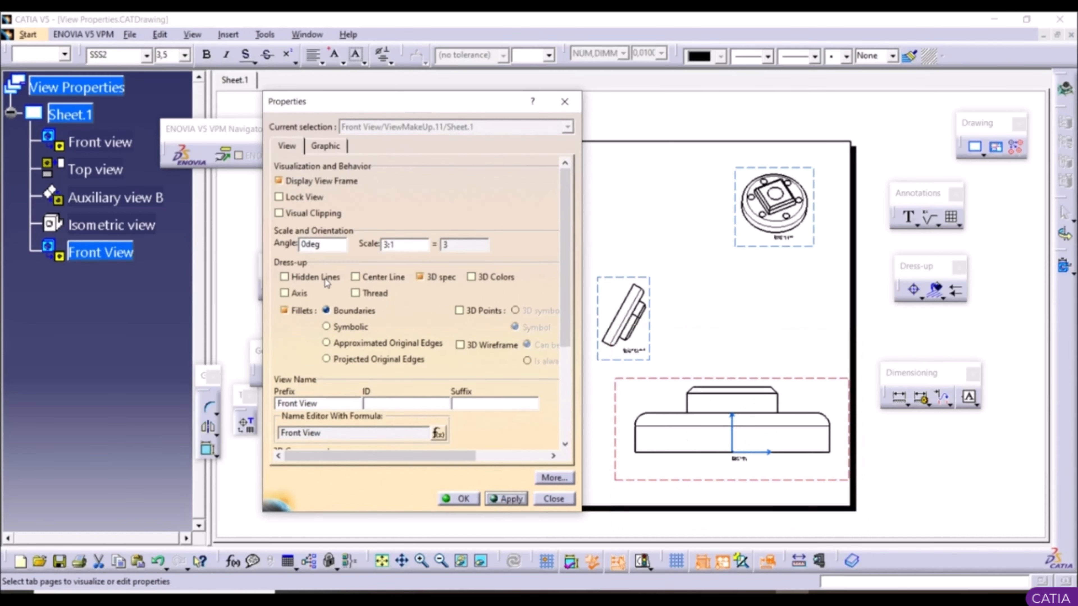
{"action": "left_click", "coordinate": [302, 276]}
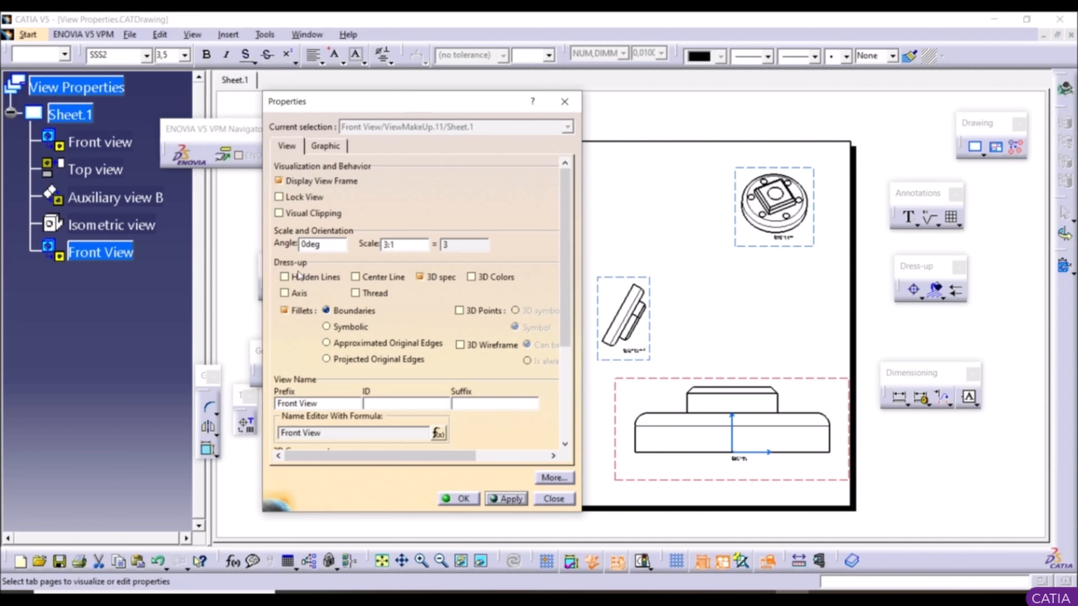
{"action": "left_click", "coordinate": [501, 498]}
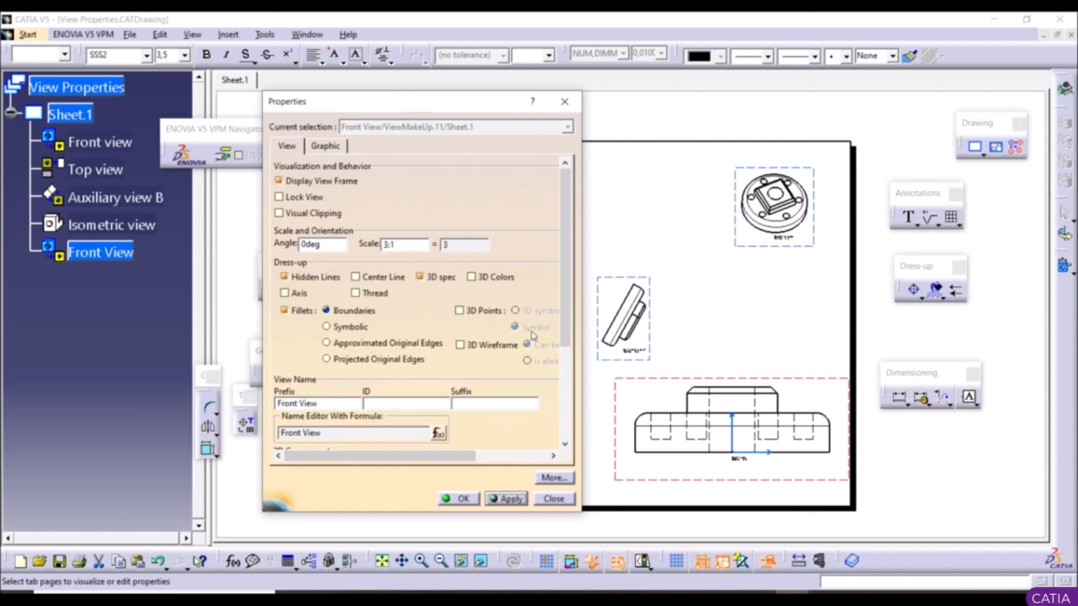
Step: Turn the enlarged Front View's frame display off and back on, applying it, and switch Lock View on and off again
{"action": "left_click", "coordinate": [294, 184]}
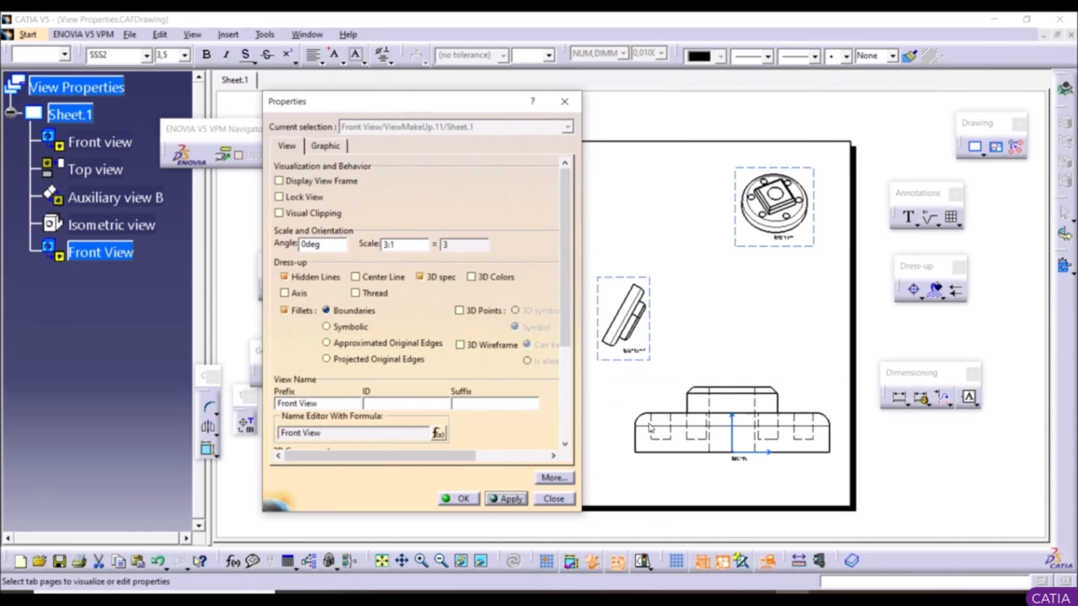
{"action": "left_click", "coordinate": [294, 181]}
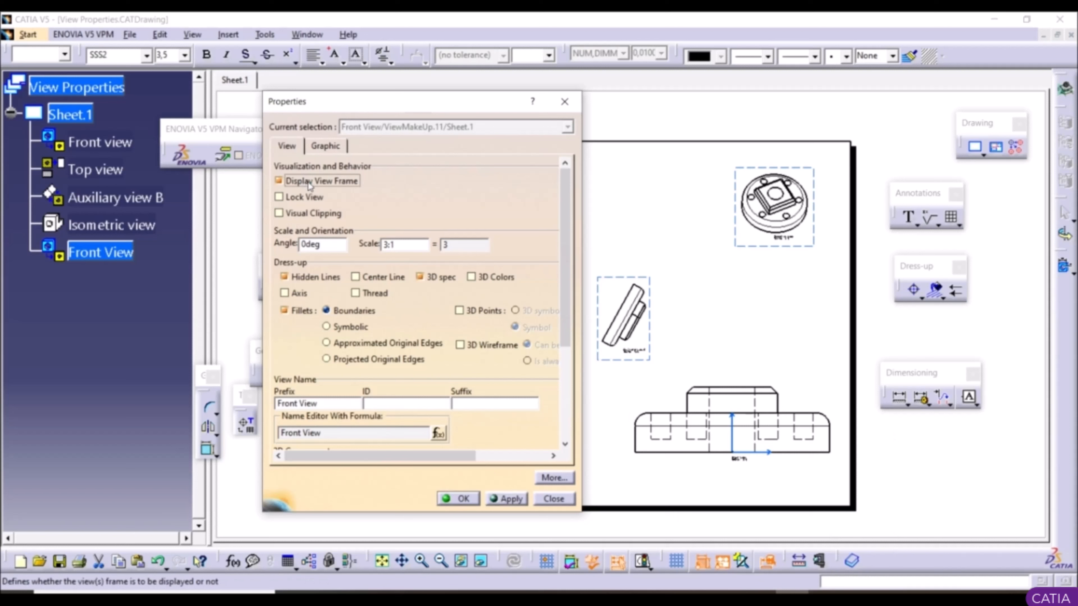
{"action": "left_click", "coordinate": [502, 500]}
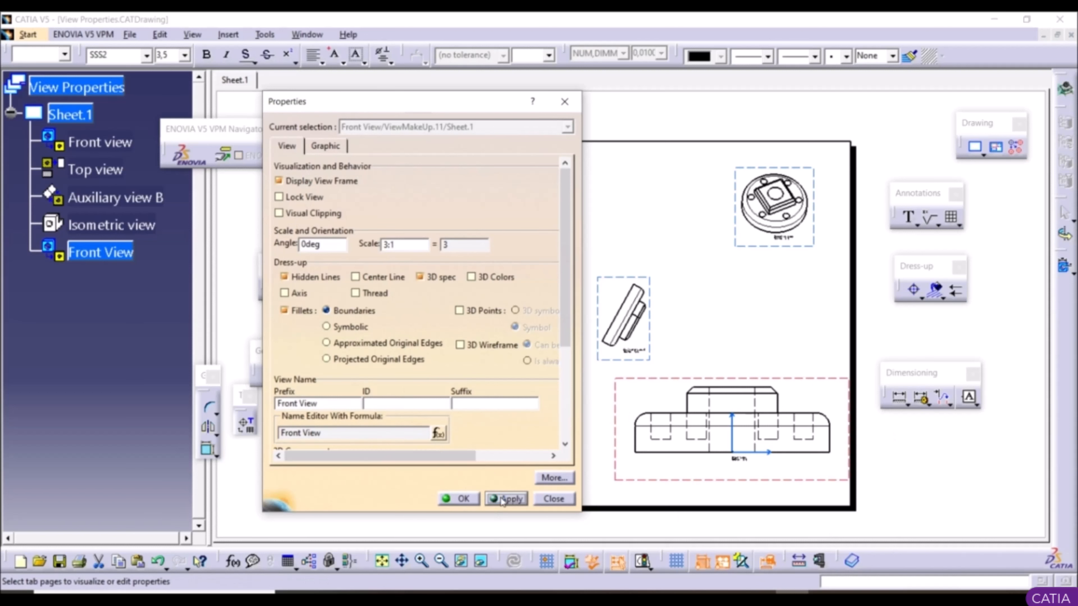
{"action": "left_click", "coordinate": [291, 196]}
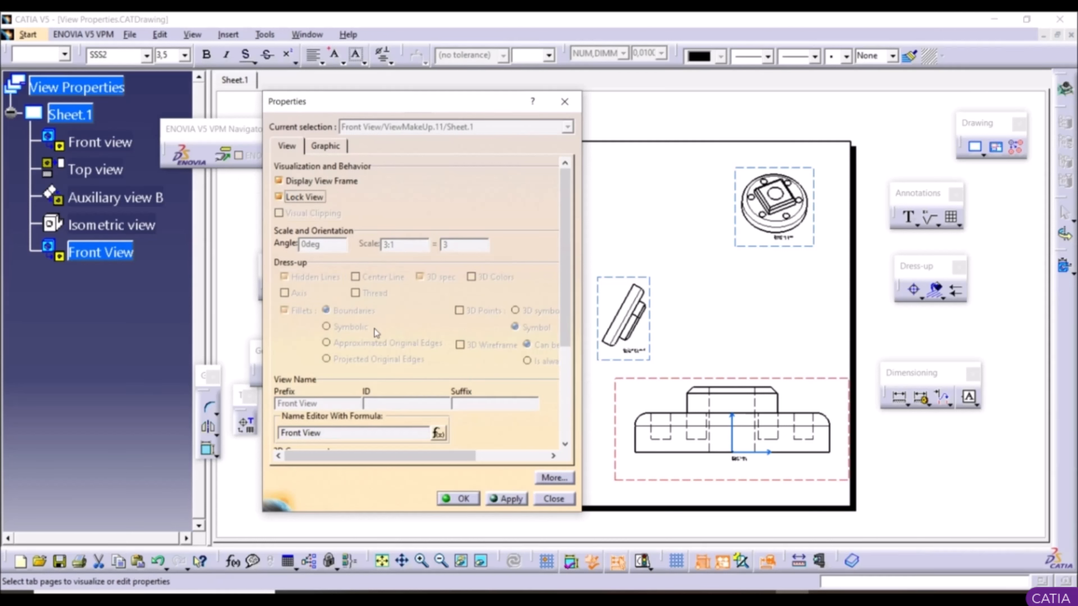
{"action": "left_click", "coordinate": [302, 197]}
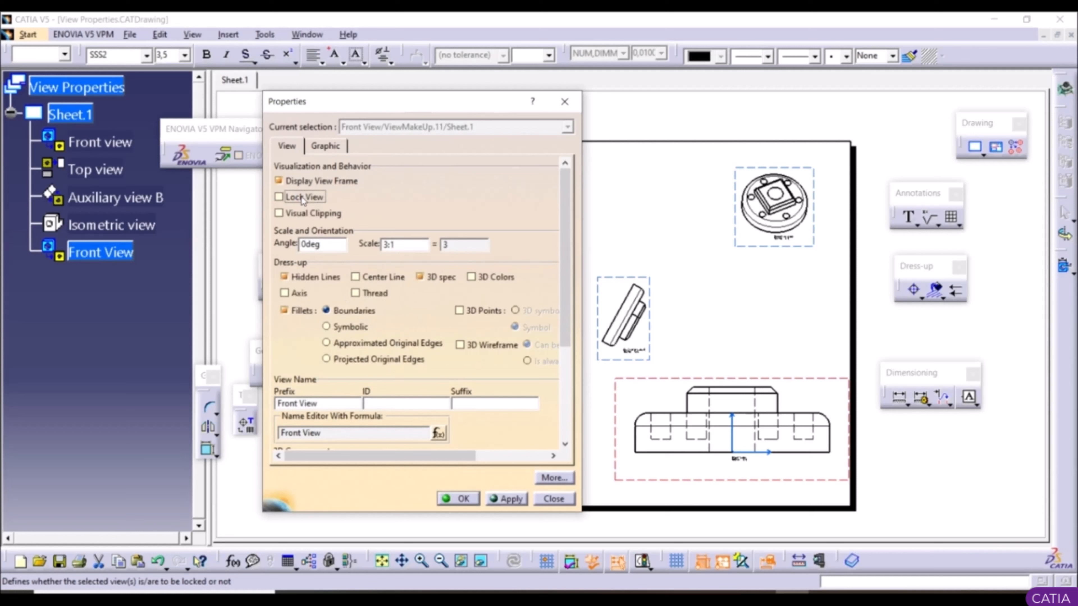
Step: Apply Visual Clipping to the enlarged Front View, turn it off again, and accept the view properties
{"action": "left_click", "coordinate": [302, 214]}
{"action": "left_click", "coordinate": [279, 213]}
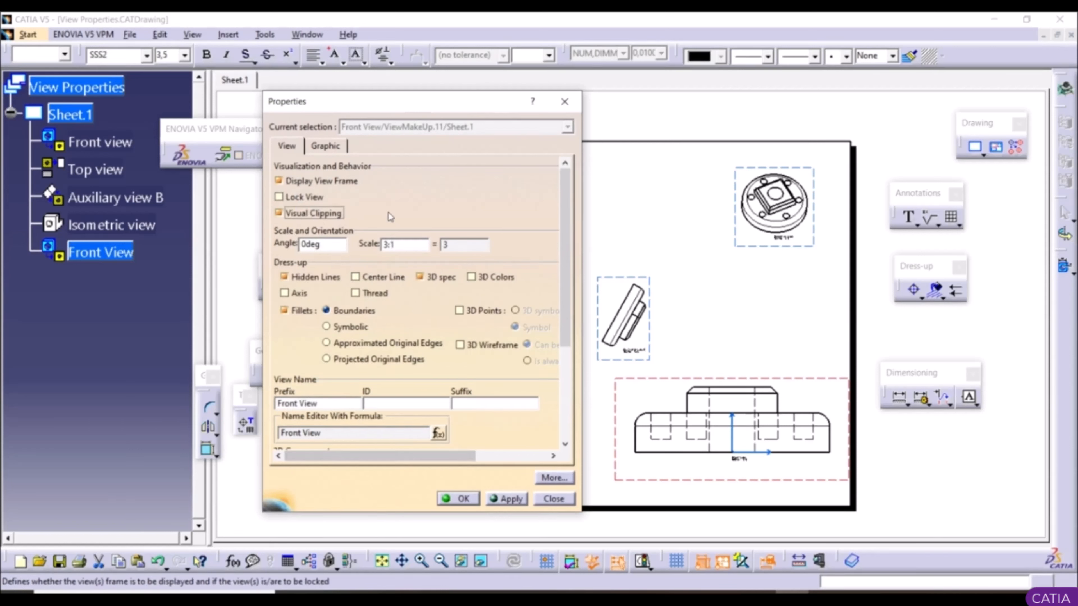
{"action": "left_click", "coordinate": [499, 499]}
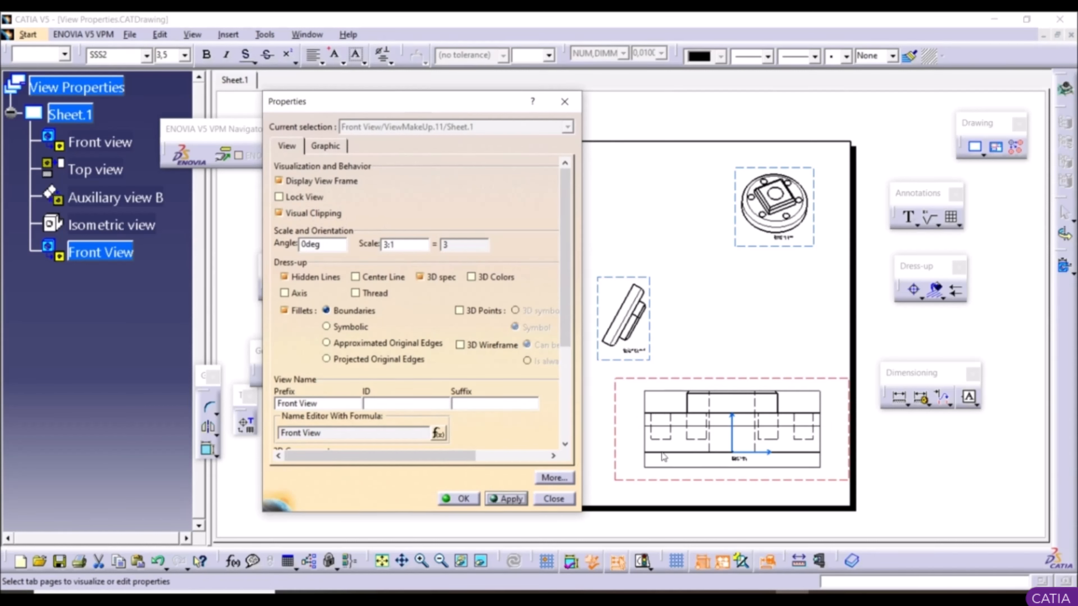
{"action": "left_click", "coordinate": [305, 213]}
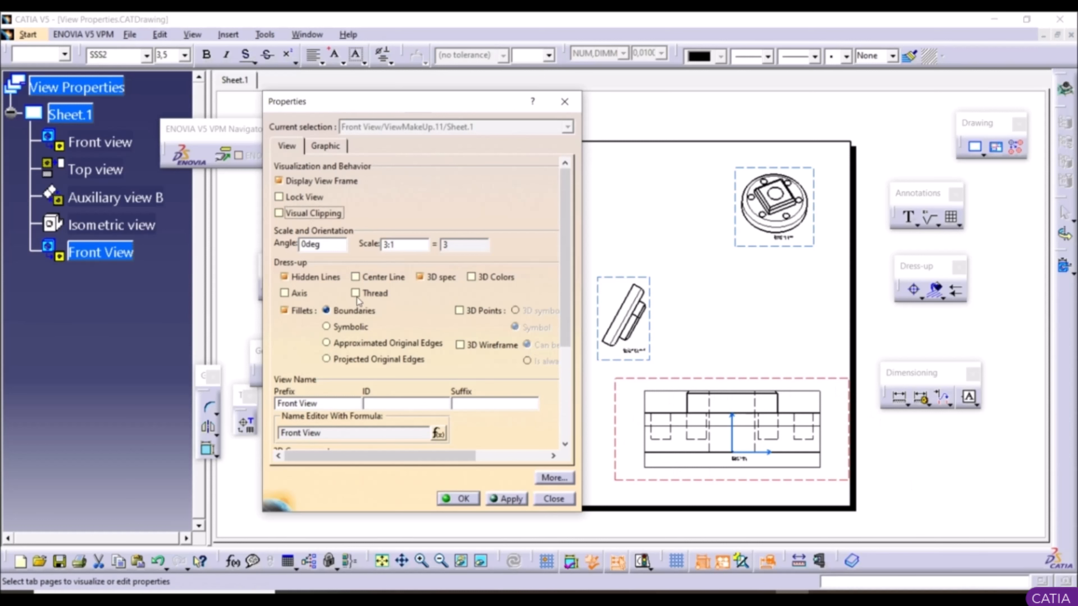
{"action": "left_click", "coordinate": [500, 498]}
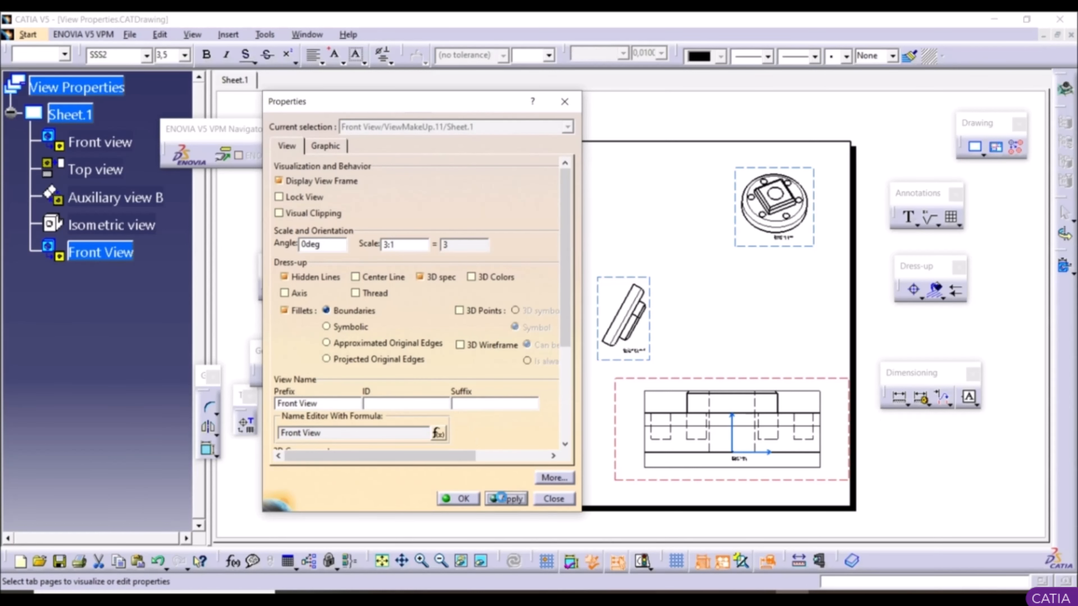
{"action": "left_click", "coordinate": [462, 499]}
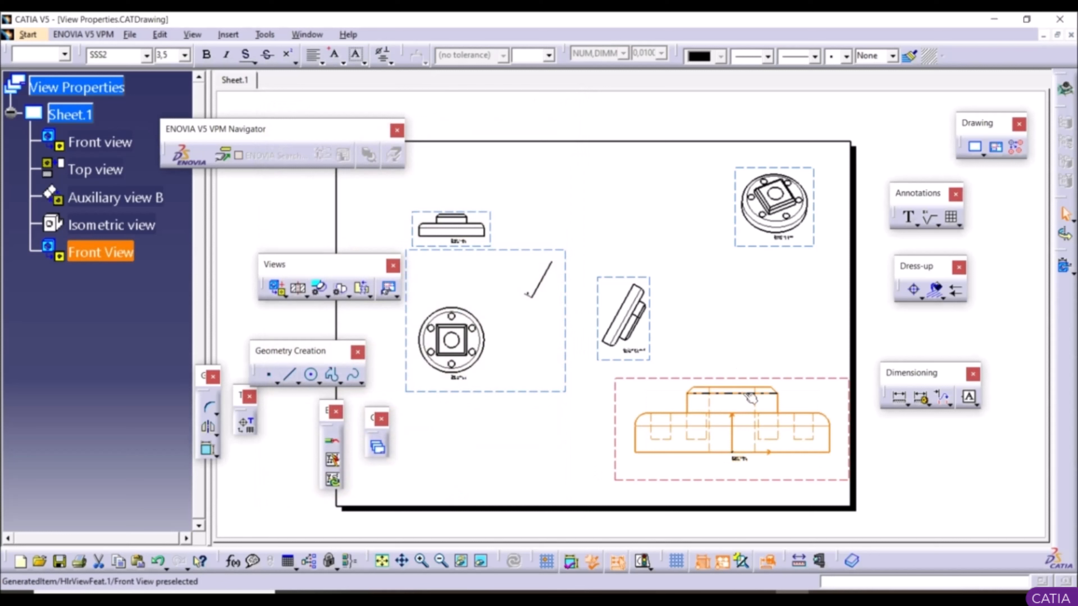
Step: Reopen the enlarged Front View's properties to review its view settings, and close them without changing anything
{"action": "left_click", "coordinate": [659, 455]}
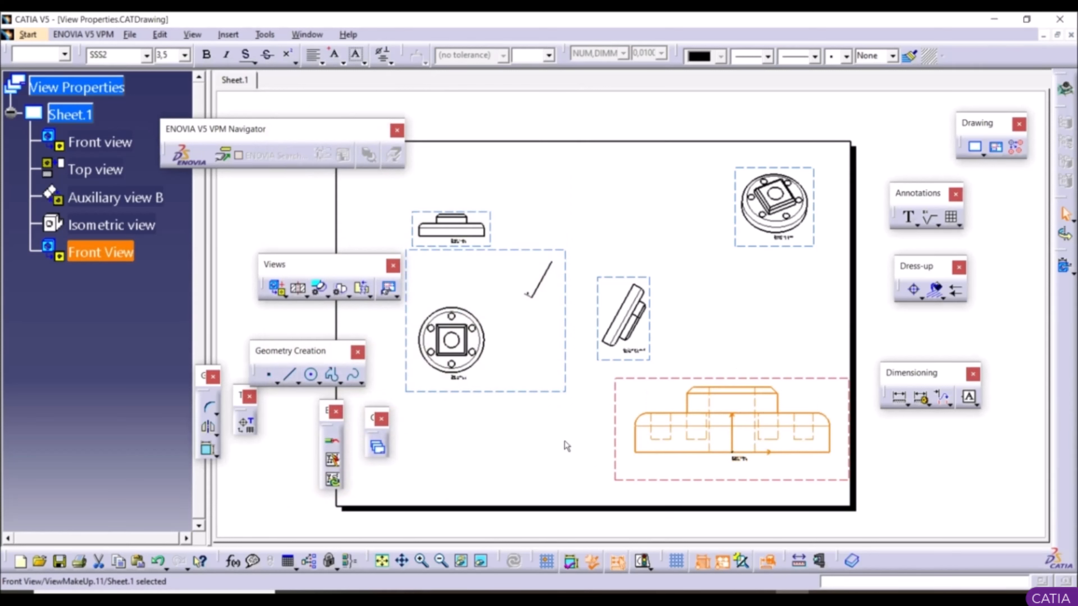
{"action": "right_click", "coordinate": [94, 252]}
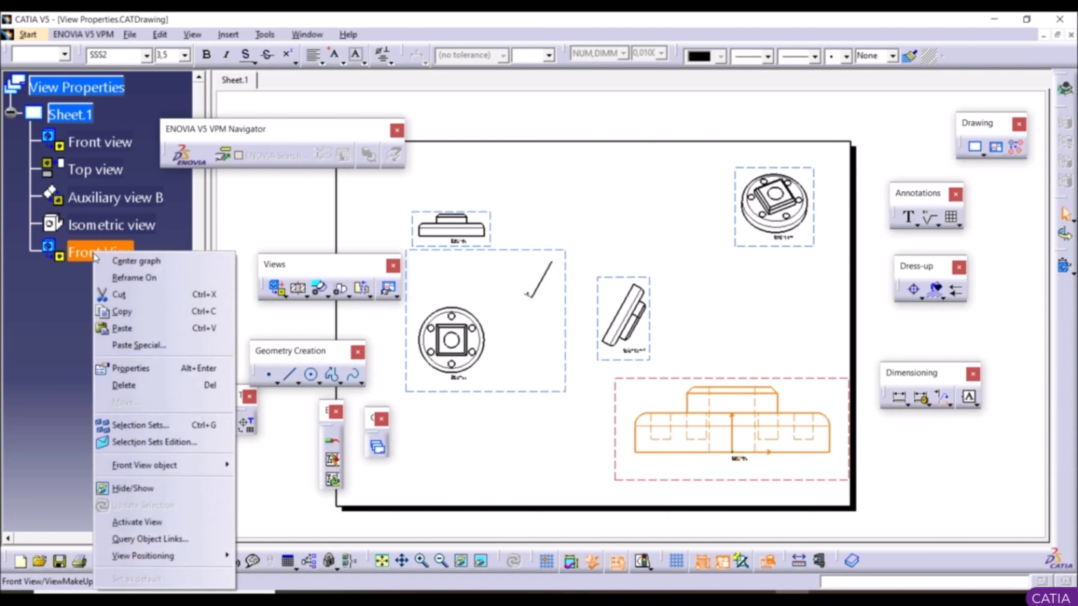
{"action": "left_click", "coordinate": [149, 369]}
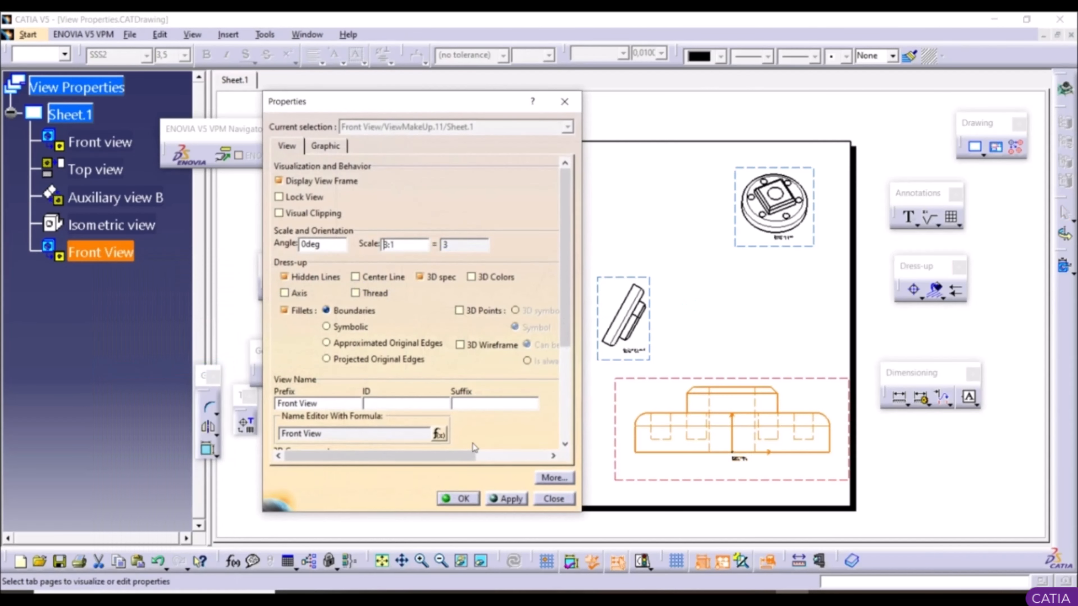
{"action": "left_click", "coordinate": [462, 501]}
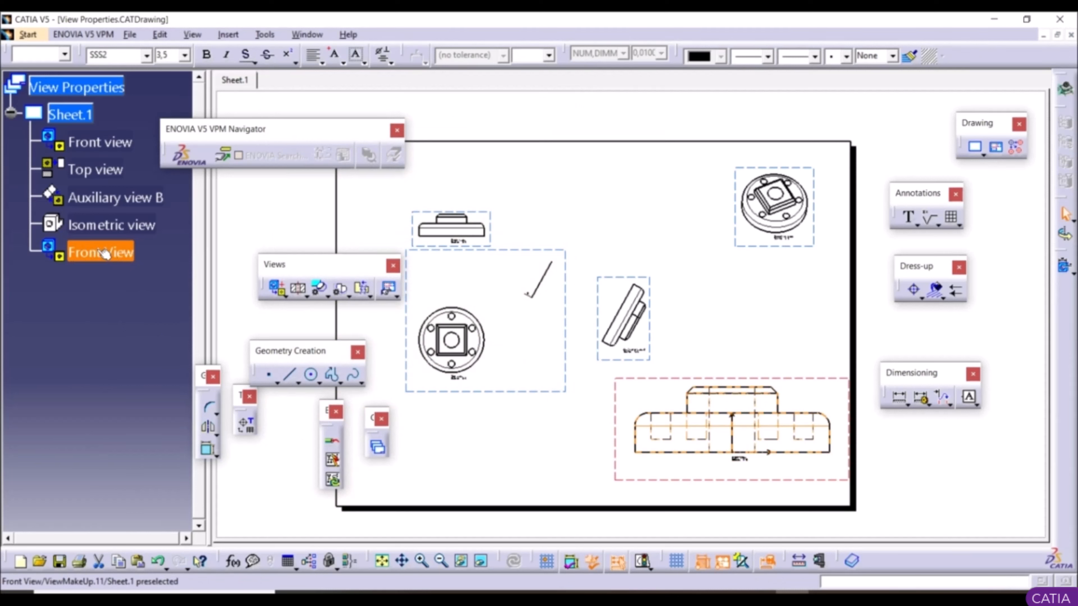
Step: Copy the enlarged Front View, paste it into Sheet.1, and move the original beneath the Top view, beside the copy
{"action": "right_click", "coordinate": [92, 253]}
{"action": "left_click", "coordinate": [127, 311]}
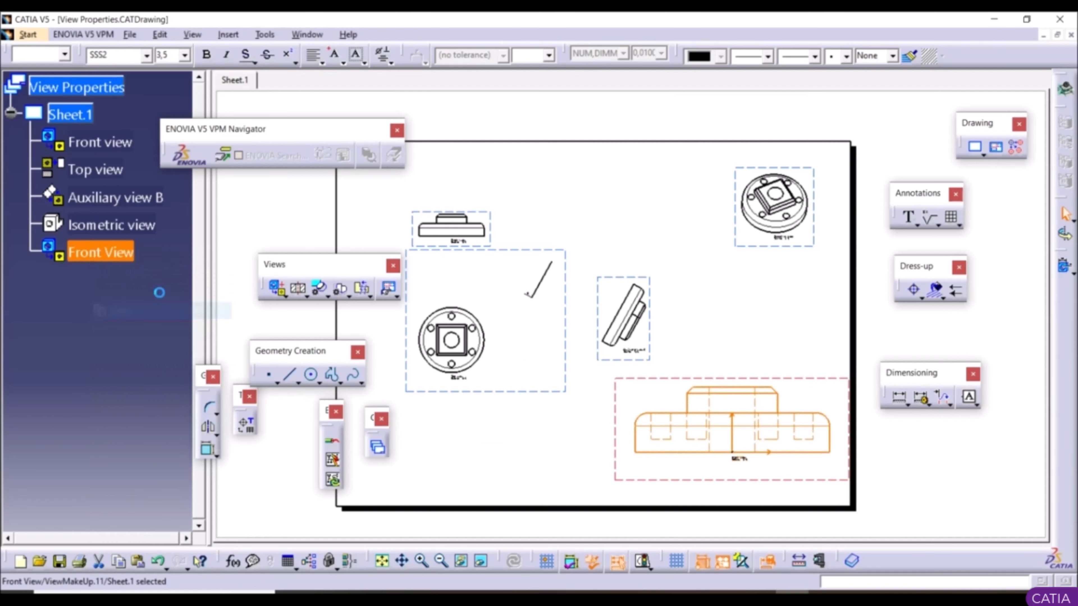
{"action": "right_click", "coordinate": [79, 118]}
{"action": "left_click", "coordinate": [106, 191]}
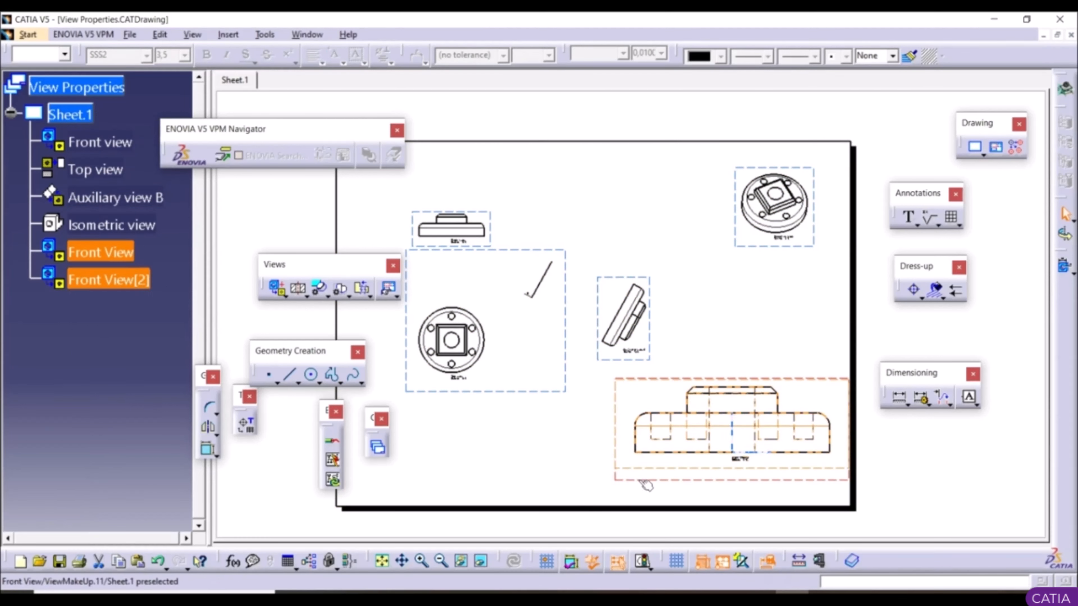
{"action": "left_click_drag", "start_coordinate": [645, 484], "coordinate": [383, 493]}
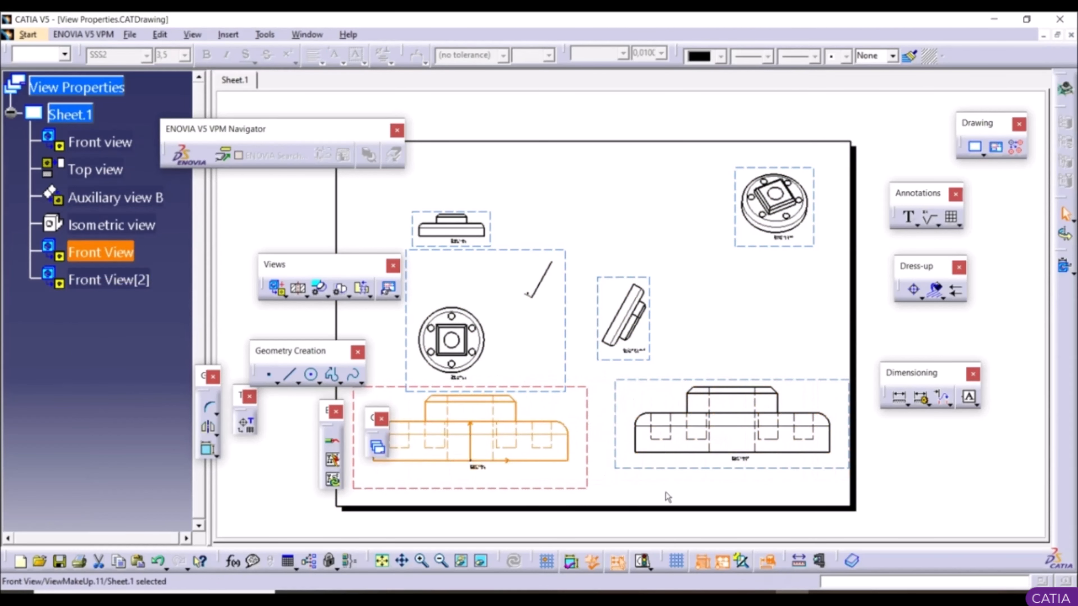
{"action": "left_click", "coordinate": [667, 497]}
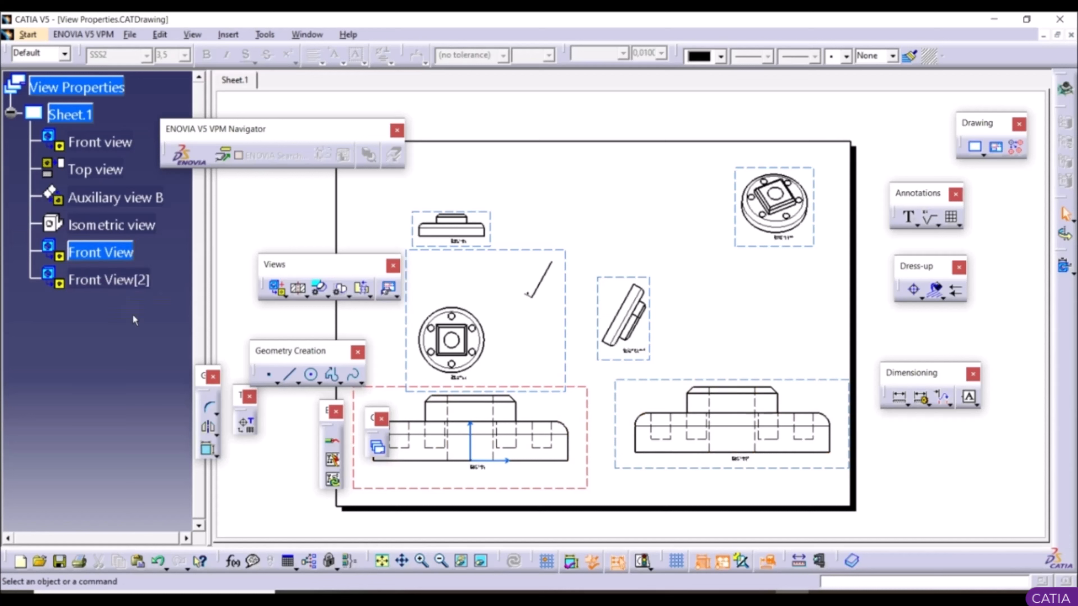
Step: Delete the pasted copy Front View[2] and move the original enlarged Front View back to the sheet's lower right area
{"action": "right_click", "coordinate": [102, 279]}
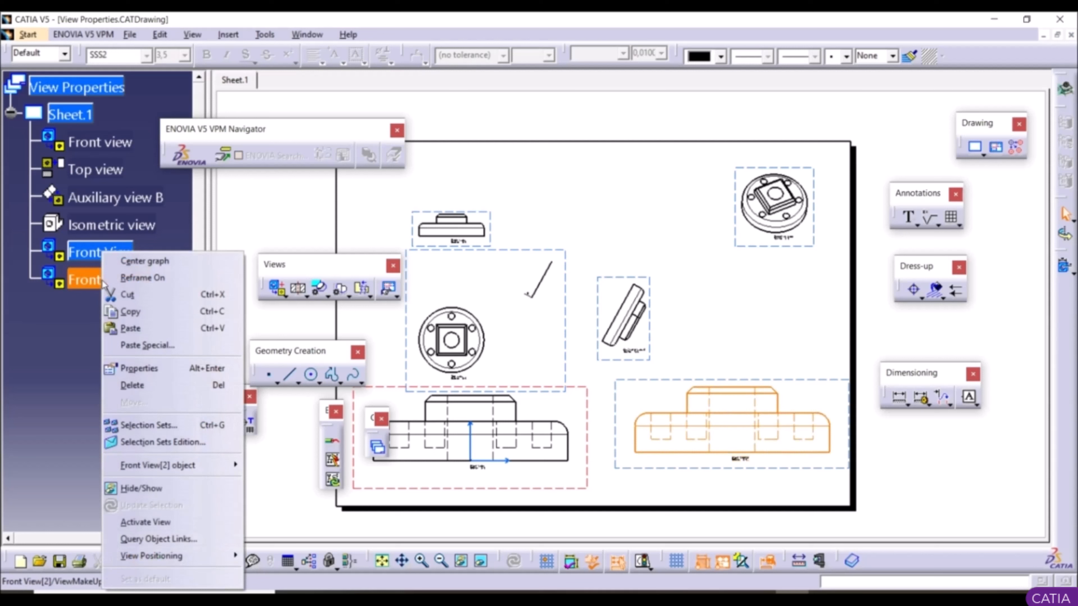
{"action": "left_click", "coordinate": [143, 385]}
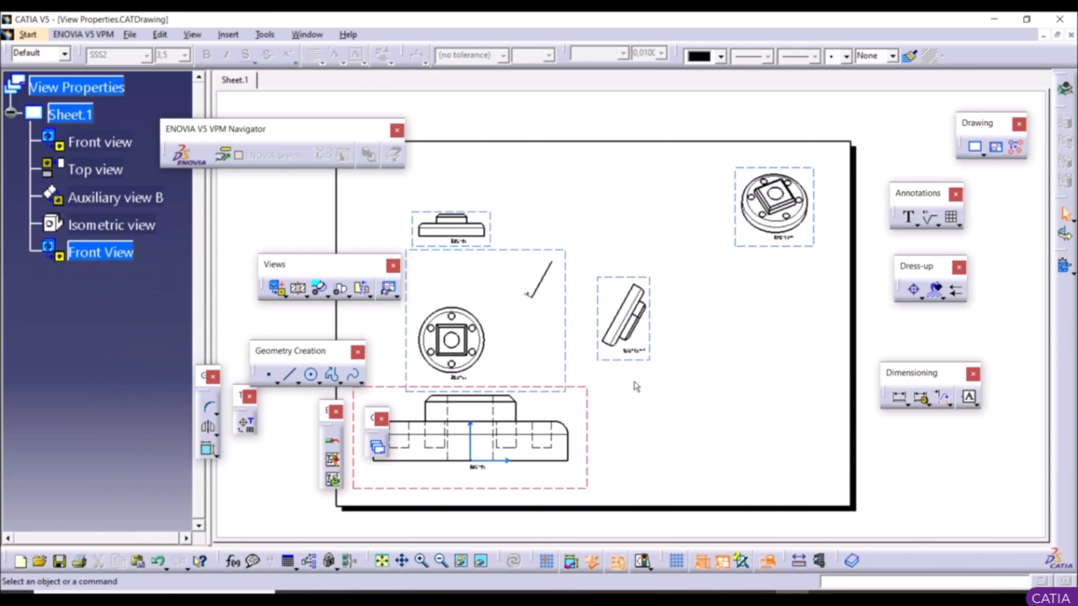
{"action": "left_click_drag", "start_coordinate": [592, 411], "coordinate": [830, 407]}
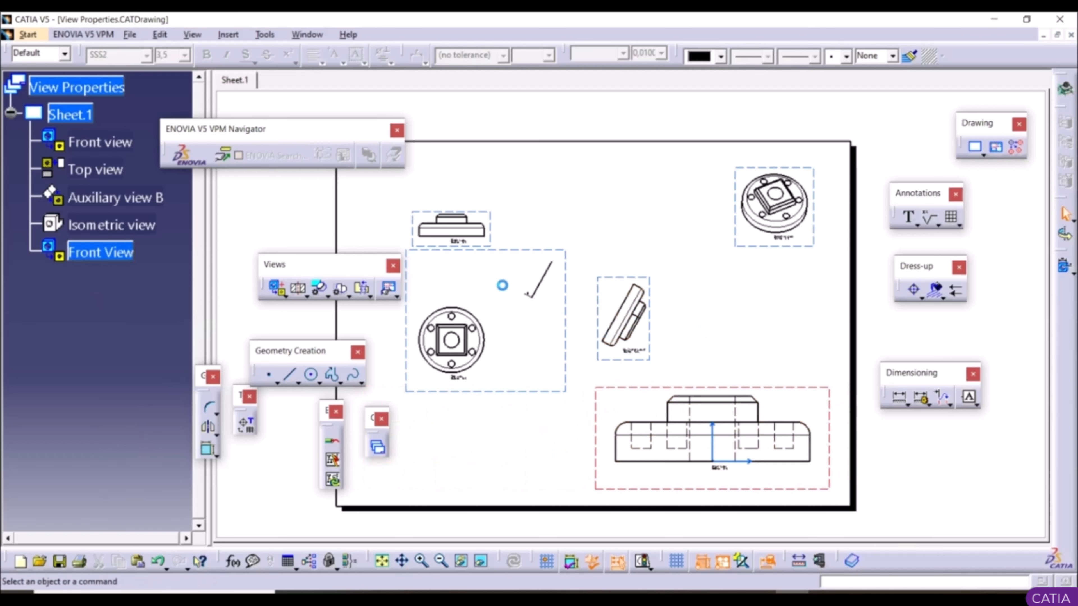
Step: Hide the enlarged Front View and show it again, once from its tree entry and once starting from its frame on the sheet
{"action": "right_click", "coordinate": [106, 254]}
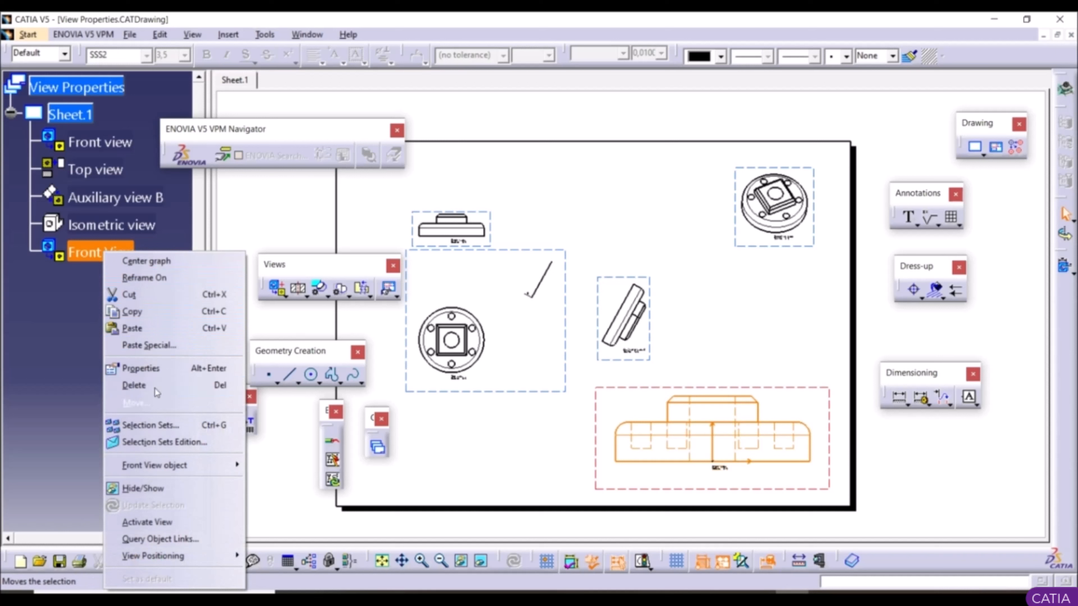
{"action": "left_click", "coordinate": [152, 493]}
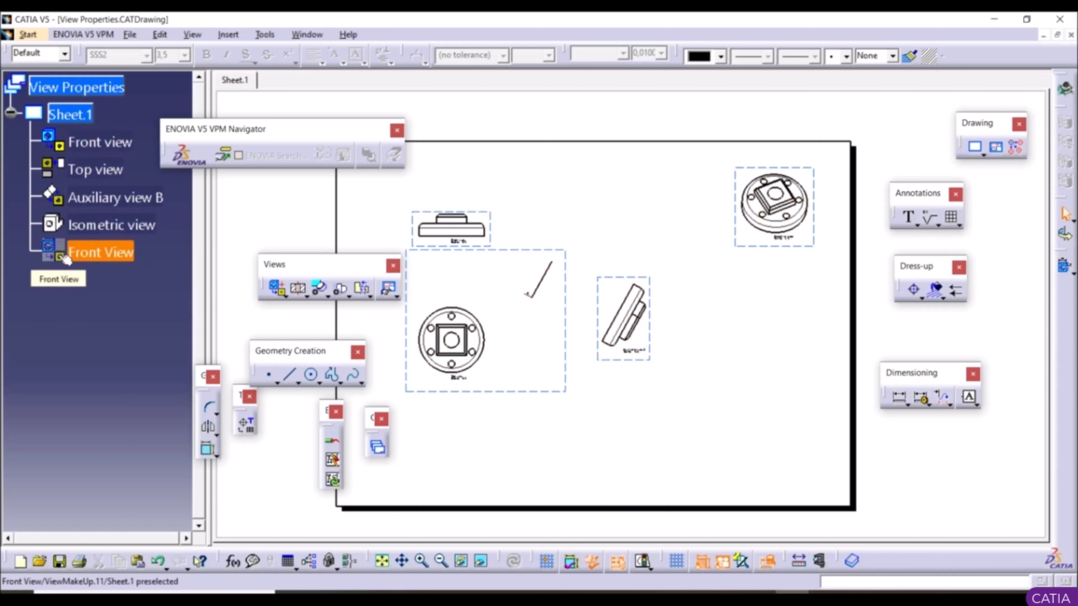
{"action": "right_click", "coordinate": [93, 255]}
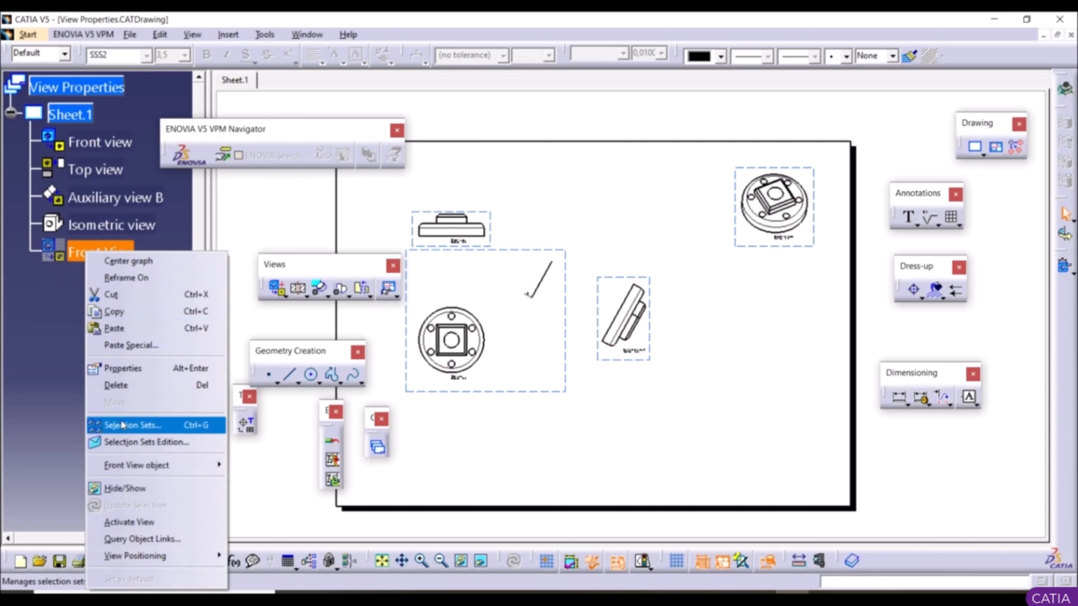
{"action": "left_click", "coordinate": [119, 488]}
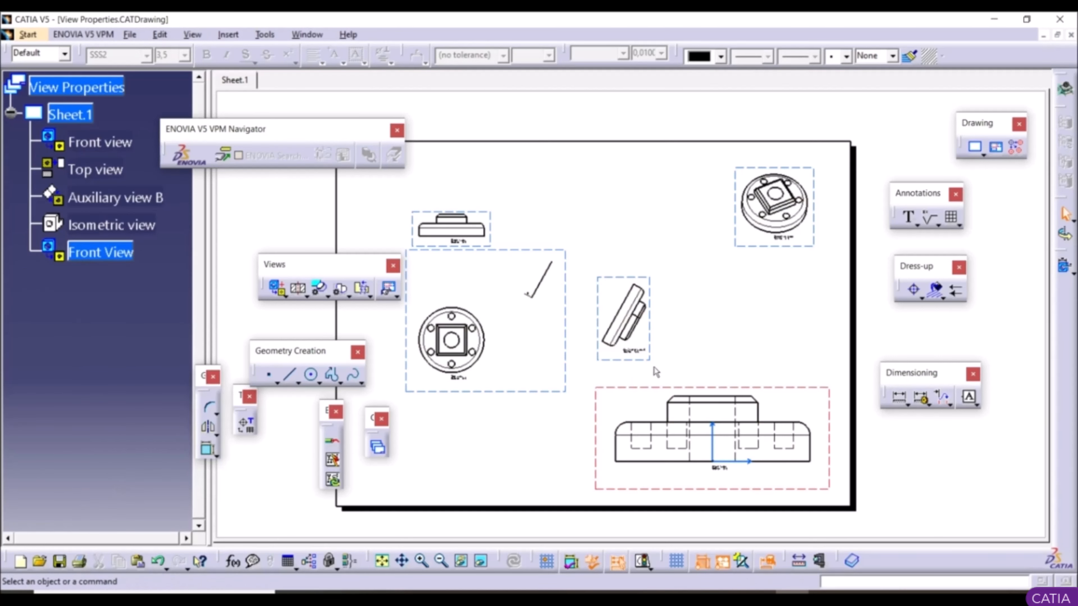
{"action": "right_click", "coordinate": [656, 394]}
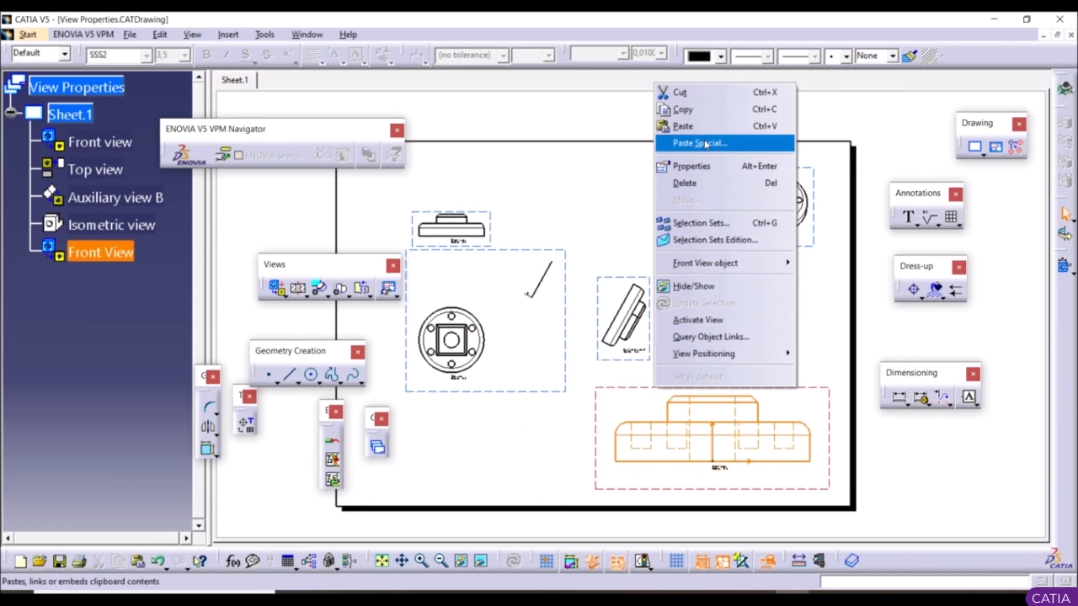
{"action": "left_click", "coordinate": [706, 289]}
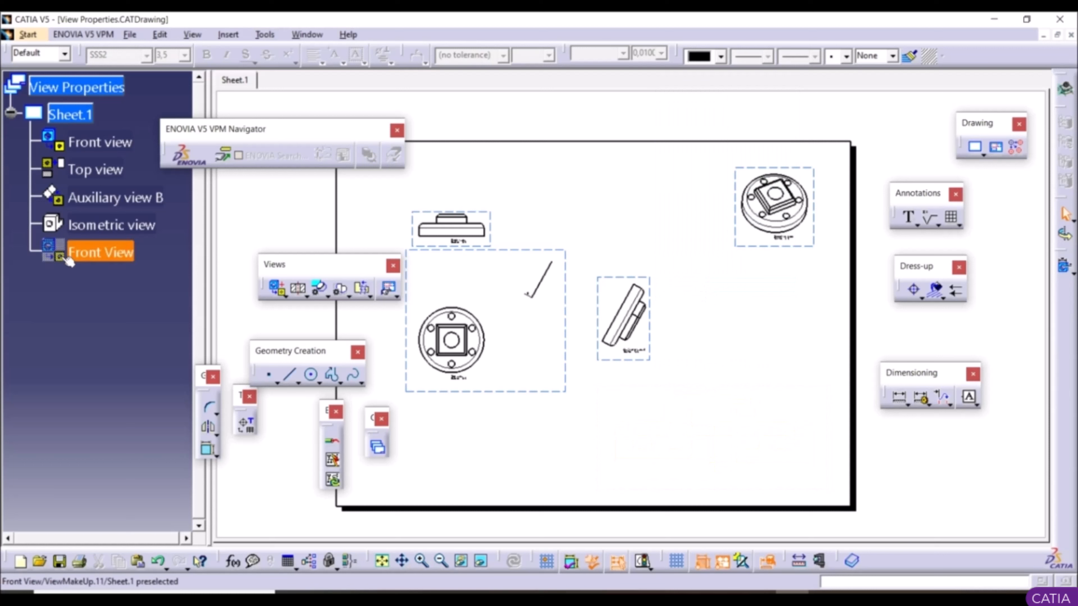
{"action": "right_click", "coordinate": [84, 257]}
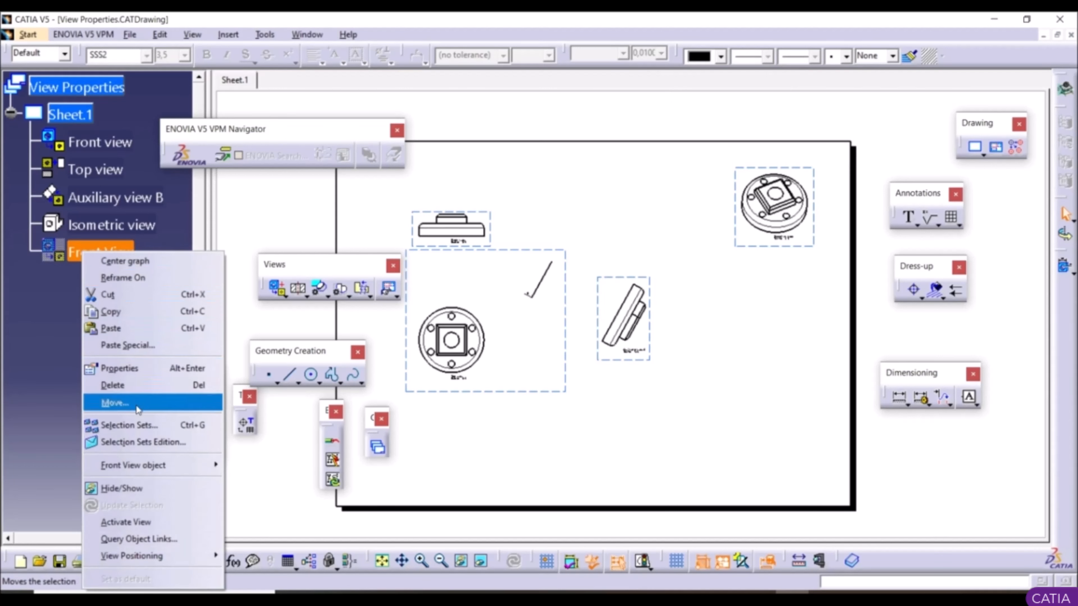
{"action": "left_click", "coordinate": [134, 491]}
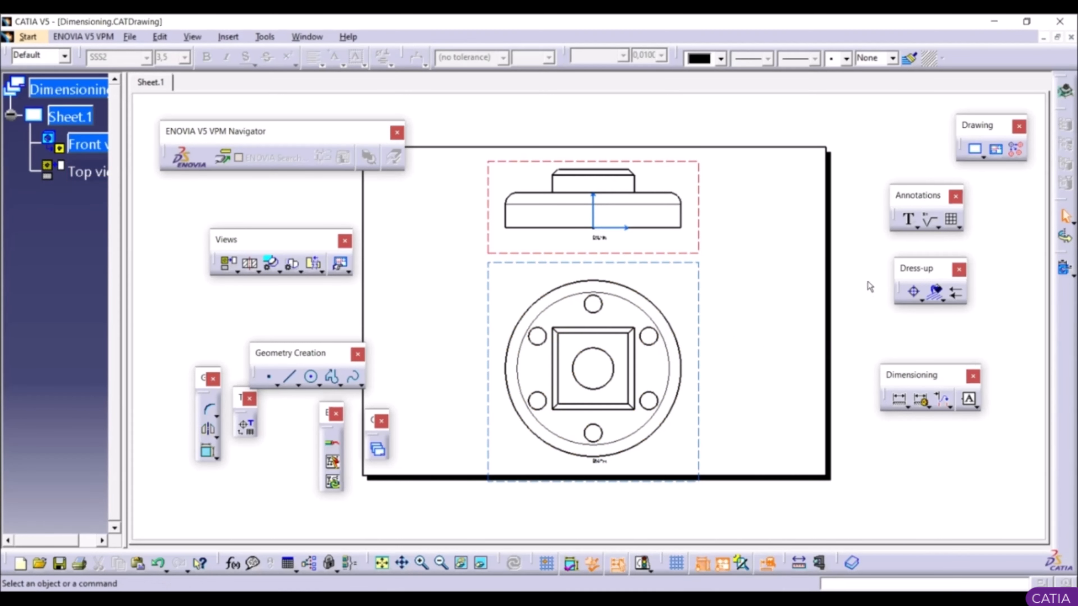
{"action": "right_click", "coordinate": [908, 563]}
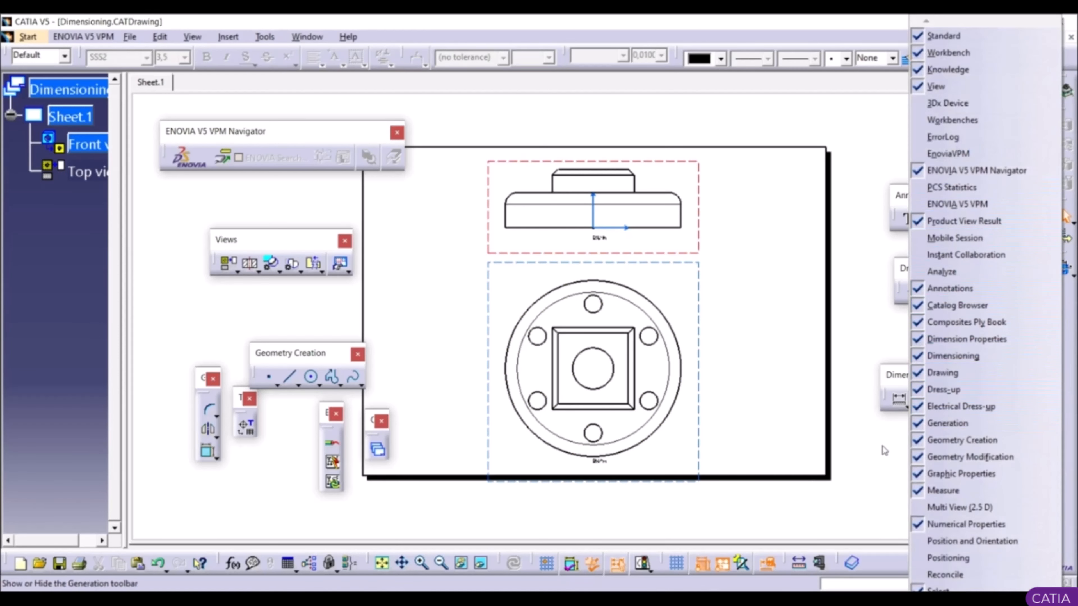
{"action": "left_click", "coordinate": [873, 458]}
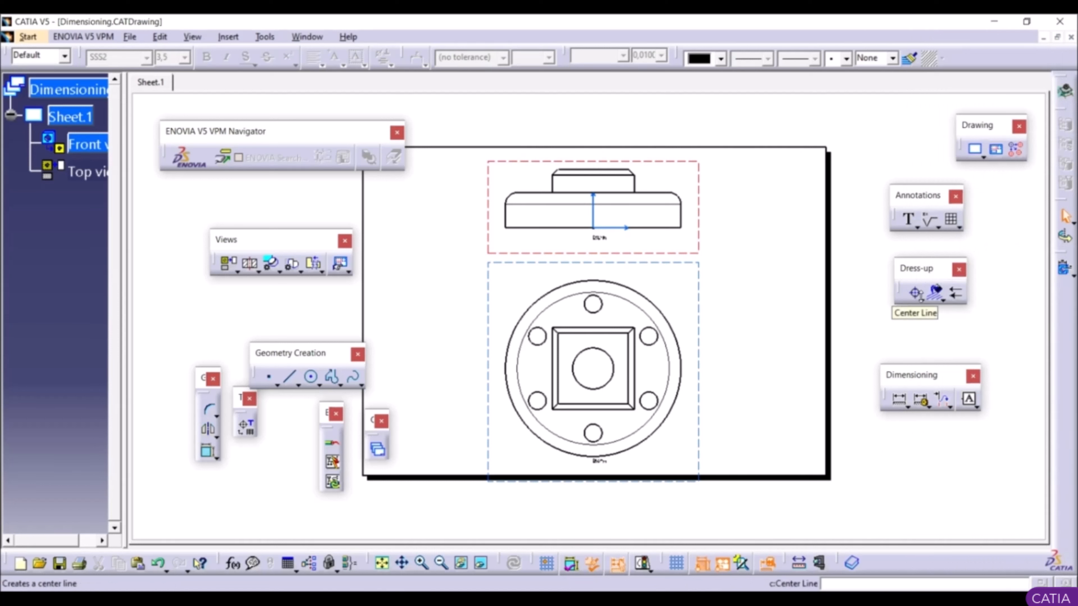
{"action": "left_click", "coordinate": [918, 298]}
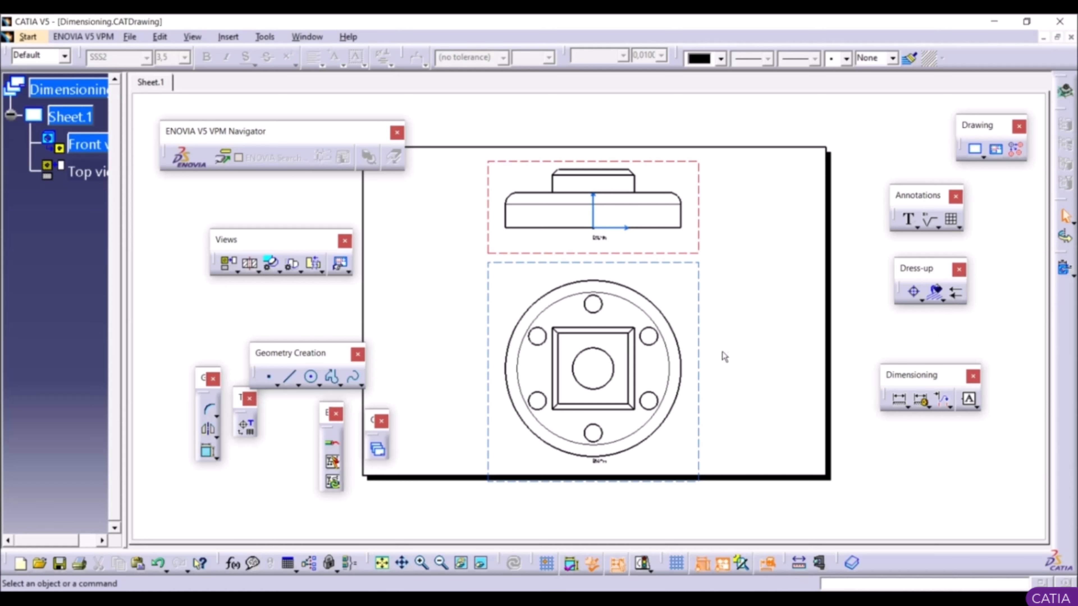
Step: Activate the Top view and turn on the Center Line dress-up option in its view properties
{"action": "double_click", "coordinate": [702, 355]}
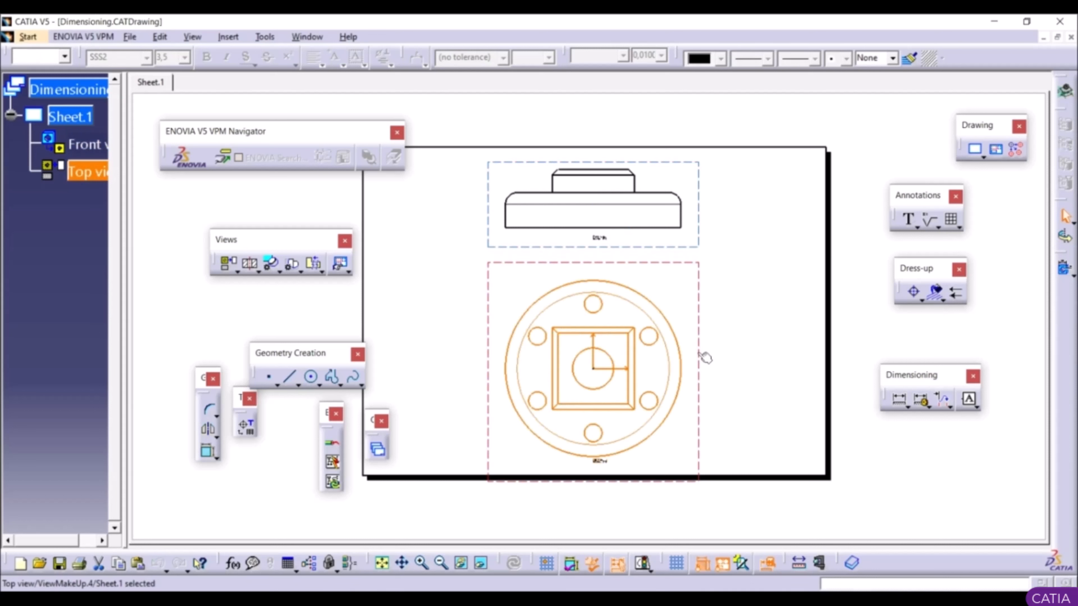
{"action": "right_click", "coordinate": [705, 357]}
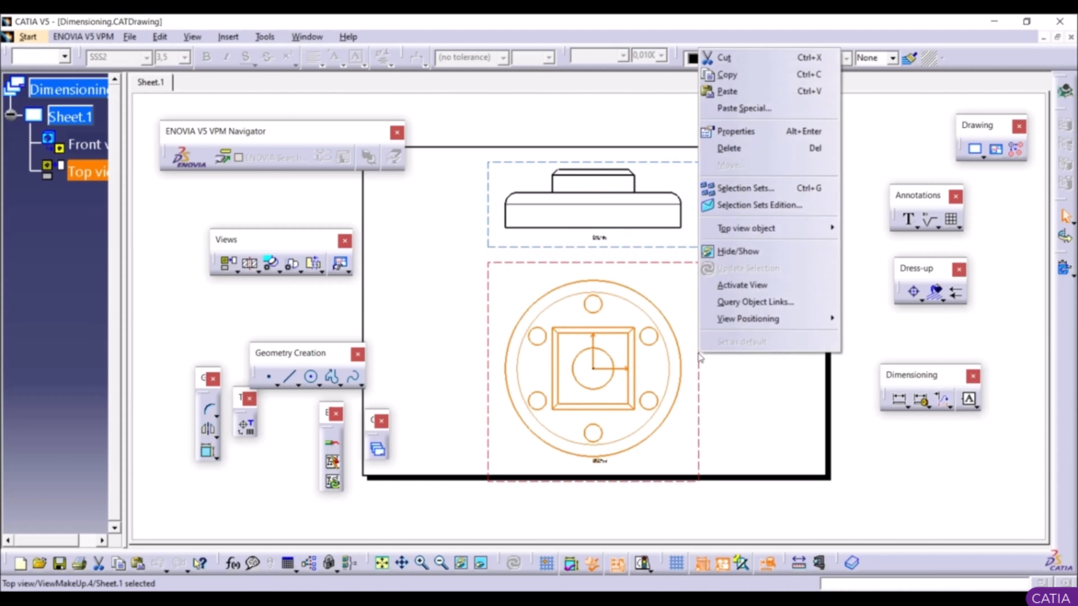
{"action": "left_click", "coordinate": [778, 131]}
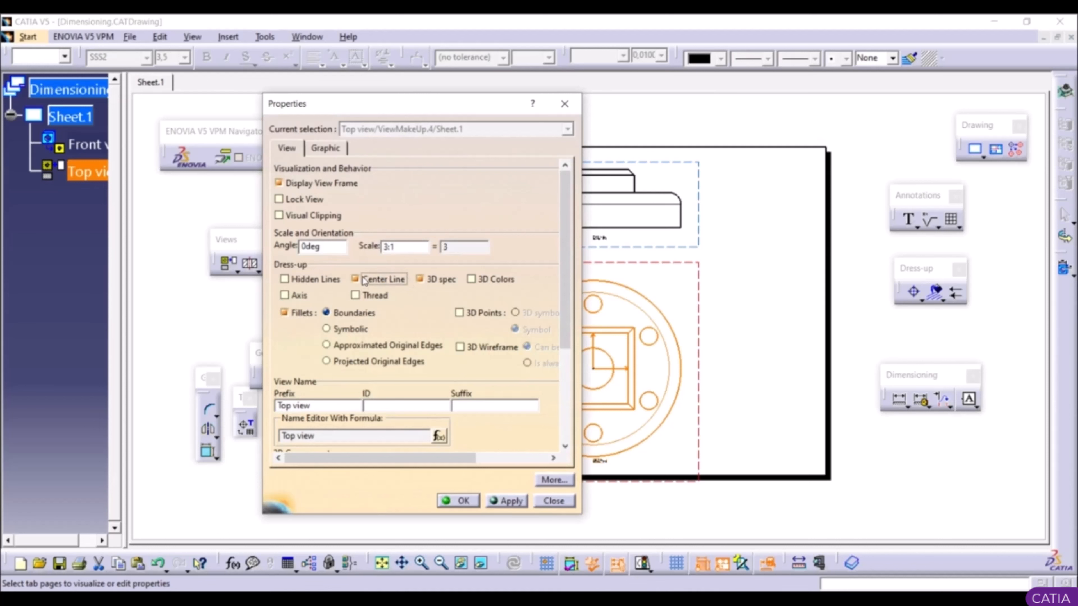
{"action": "left_click", "coordinate": [506, 500]}
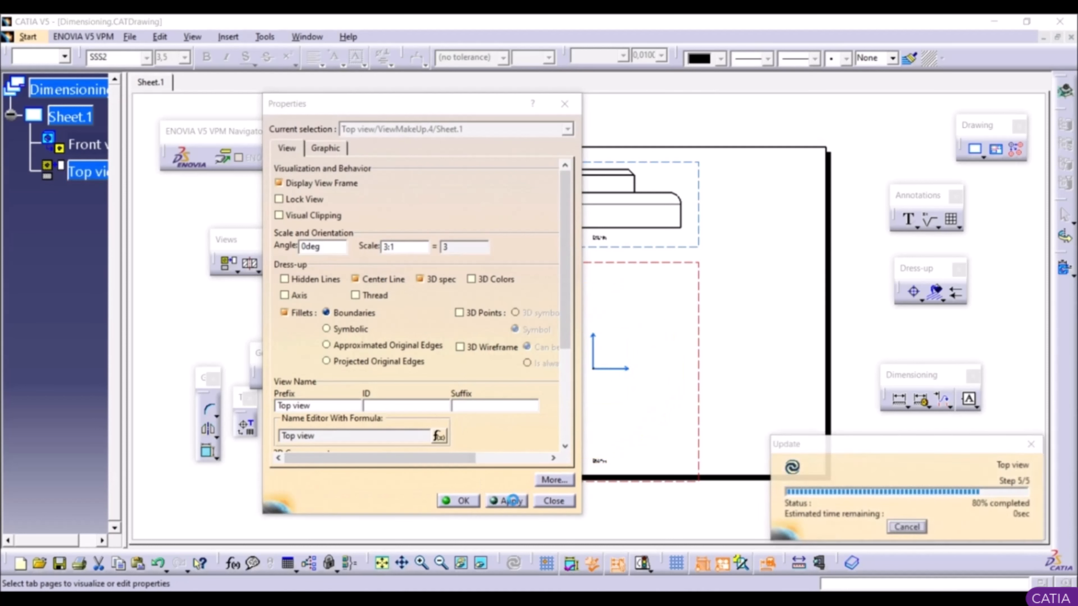
{"action": "left_click_drag", "start_coordinate": [469, 105], "coordinate": [294, 122]}
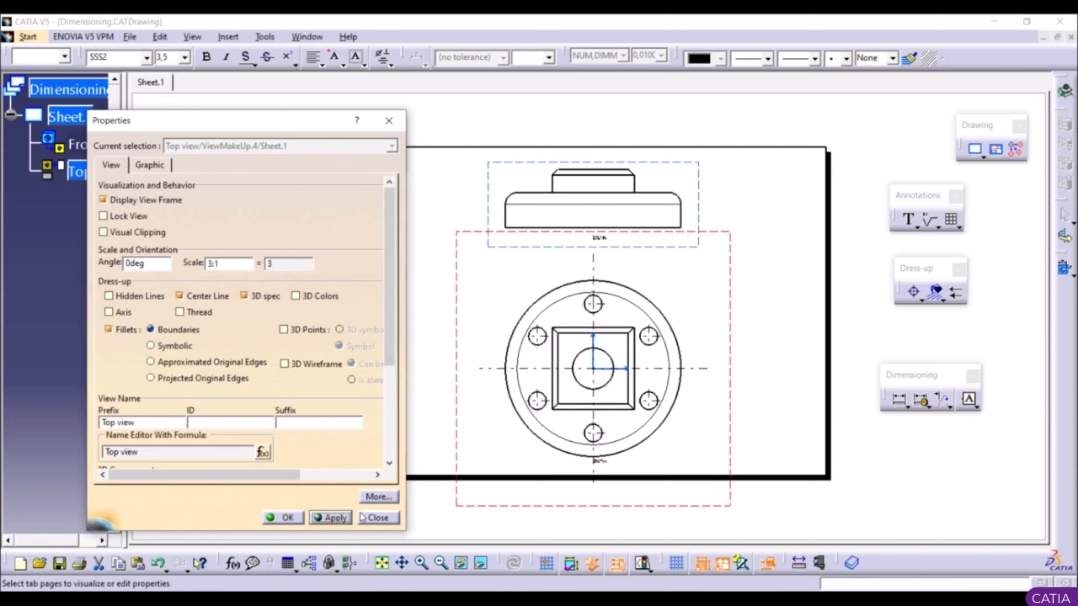
Step: Turn off the Center Line option for the Top view again and accept the properties
{"action": "left_click", "coordinate": [200, 296]}
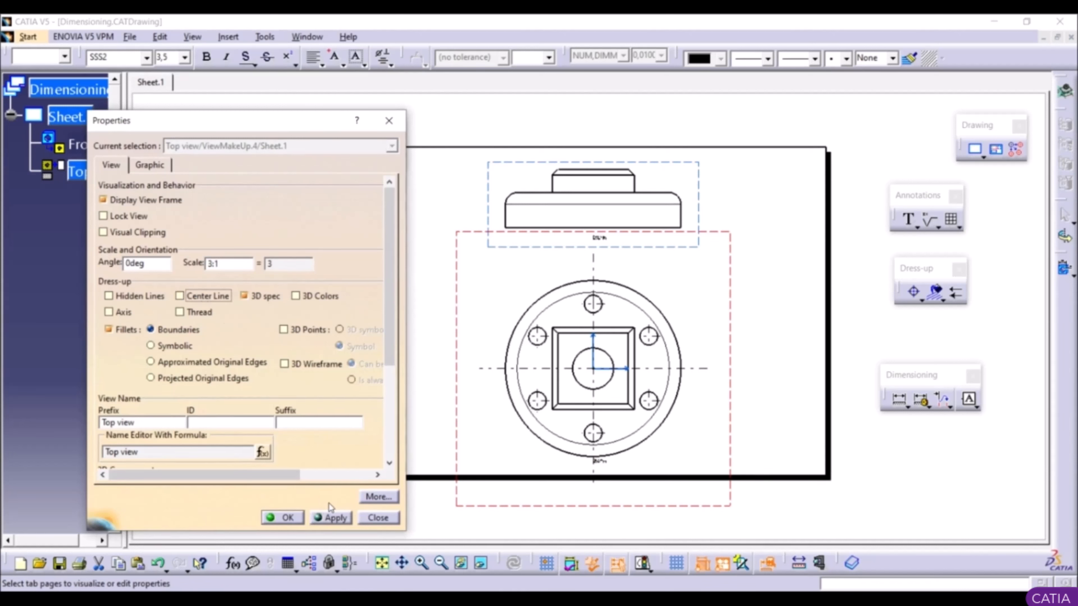
{"action": "left_click", "coordinate": [331, 517]}
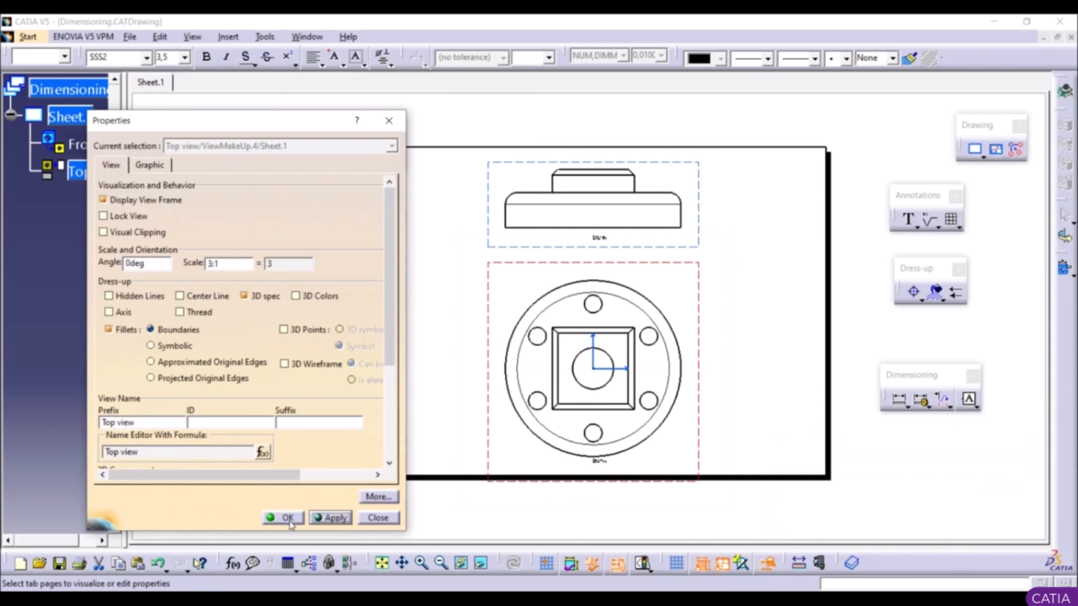
{"action": "left_click", "coordinate": [288, 518]}
Step: Add a center line to the uppermost bolt hole in the Top view
{"action": "mouse_move", "coordinate": [666, 346]}
{"action": "middle_mouse_down"}
{"action": "mouse_move", "coordinate": [662, 310]}
{"action": "mouse_move", "coordinate": [678, 344]}
{"action": "middle_mouse_up"}
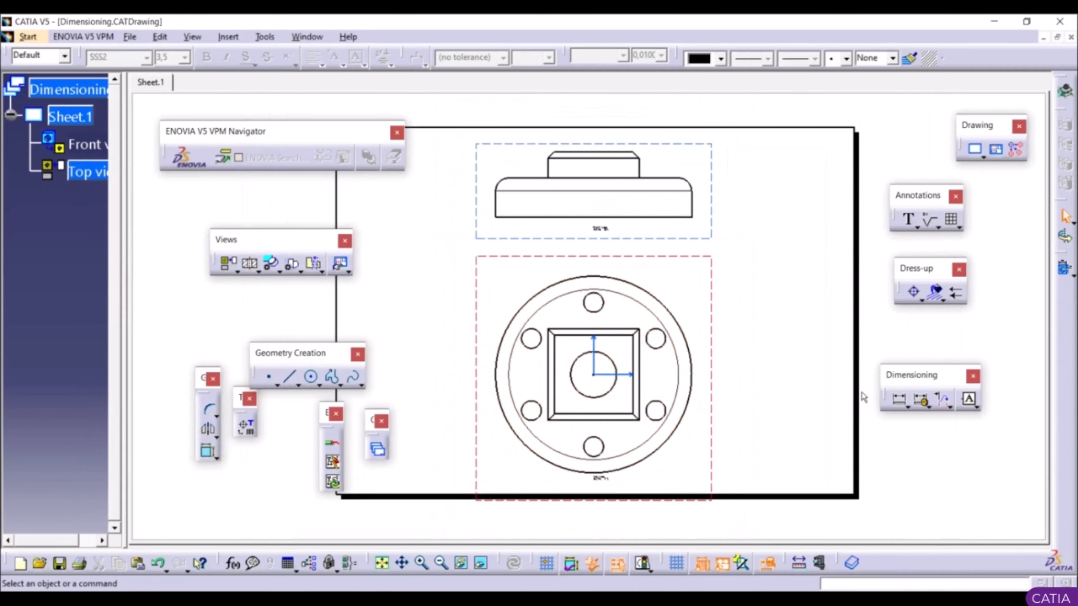
{"action": "left_click", "coordinate": [916, 294]}
{"action": "mouse_move", "coordinate": [661, 313]}
{"action": "middle_mouse_down", "text": "ctrl"}
{"action": "mouse_move", "coordinate": [649, 234]}
{"action": "mouse_move", "coordinate": [630, 287]}
{"action": "middle_mouse_up", "text": "ctrl"}
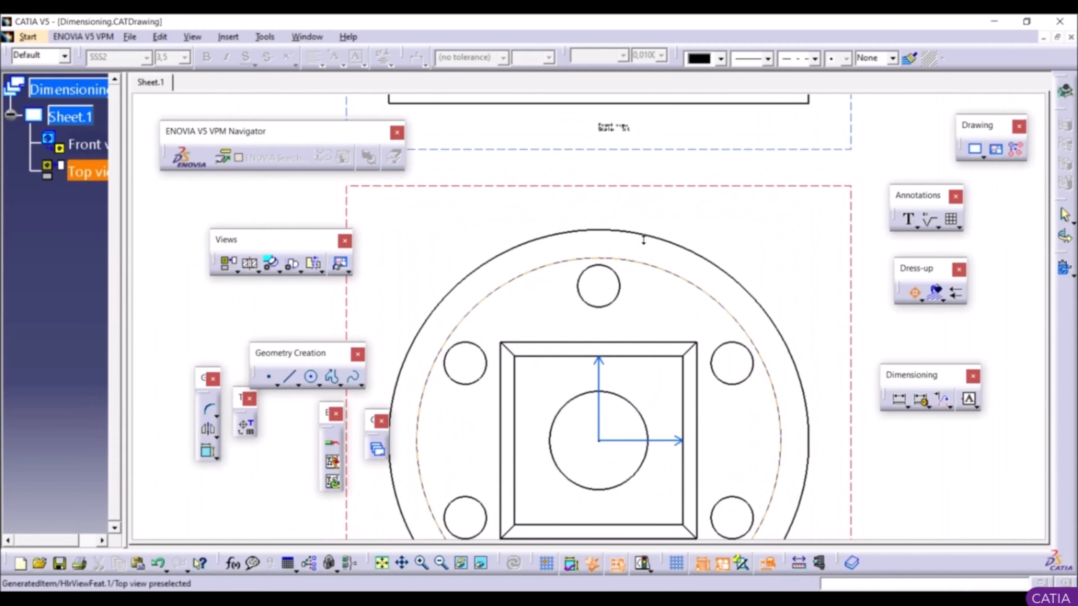
{"action": "left_click", "coordinate": [626, 290]}
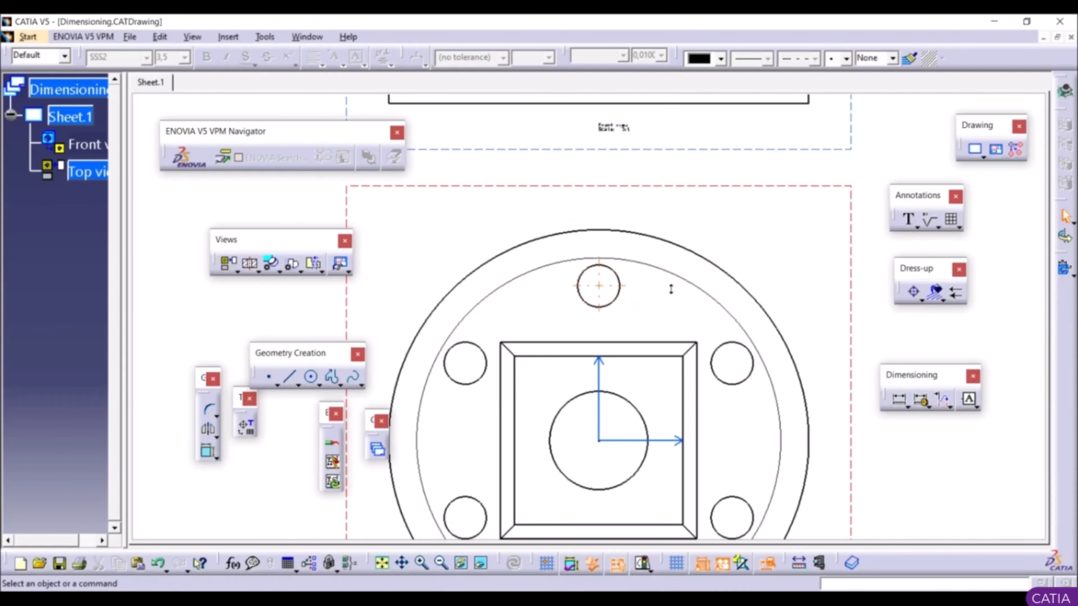
Step: Start a Center Line with Reference on the lower right bolt hole of the Top view
{"action": "middle_click_drag", "start_coordinate": [671, 289], "coordinate": [698, 344], "text": "ctrl"}
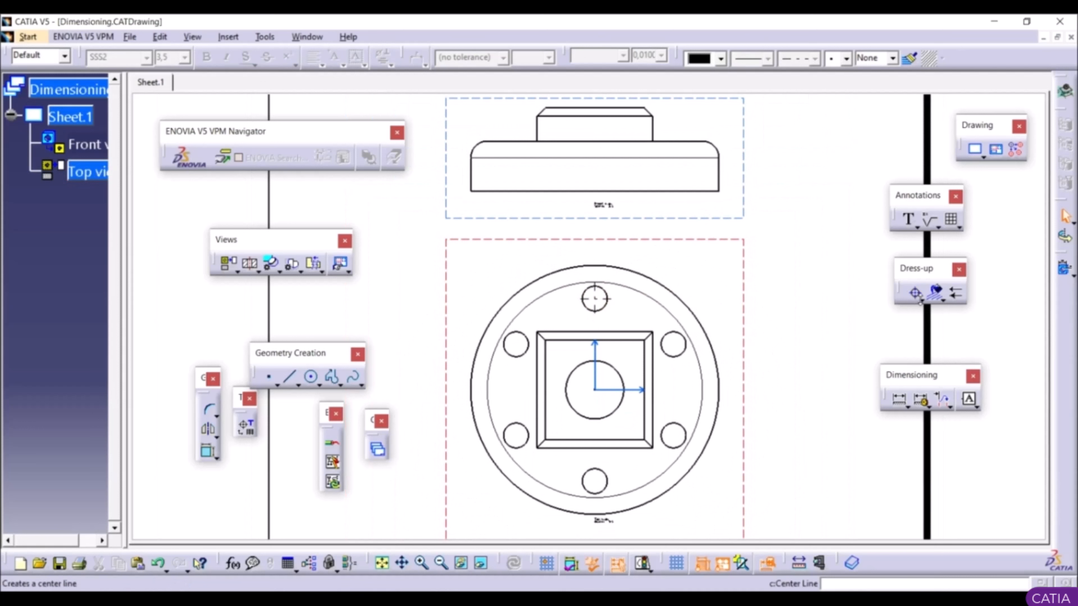
{"action": "left_click", "coordinate": [920, 299]}
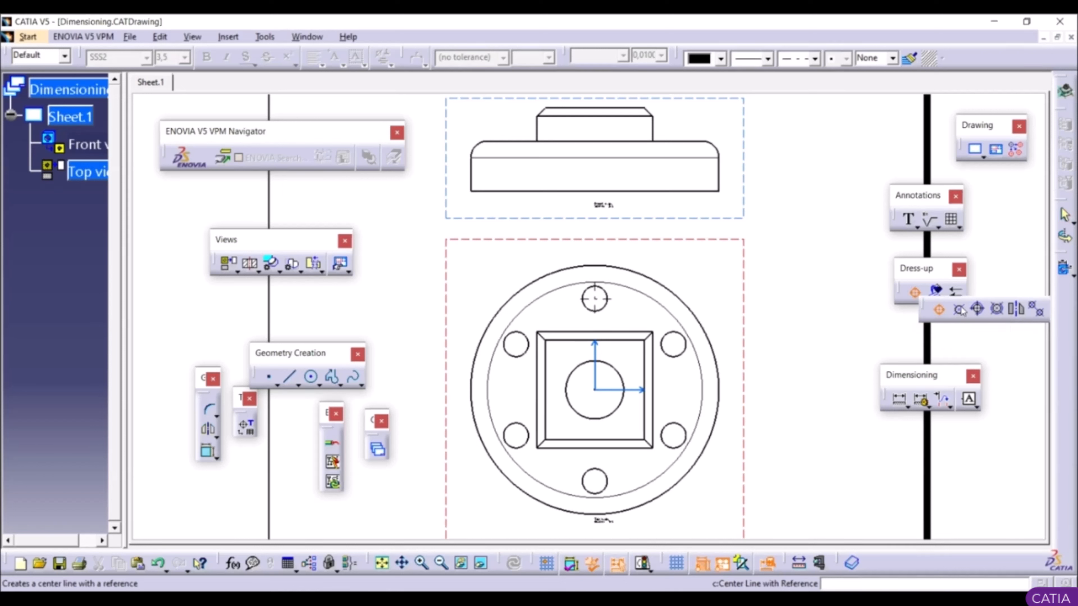
{"action": "left_click", "coordinate": [960, 310]}
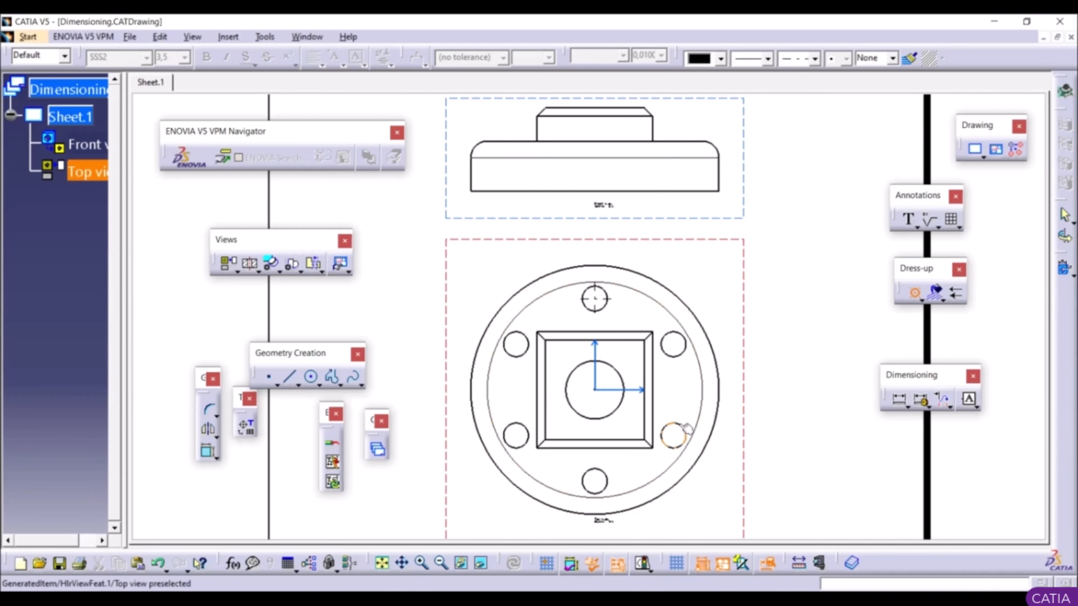
{"action": "left_click", "coordinate": [685, 433]}
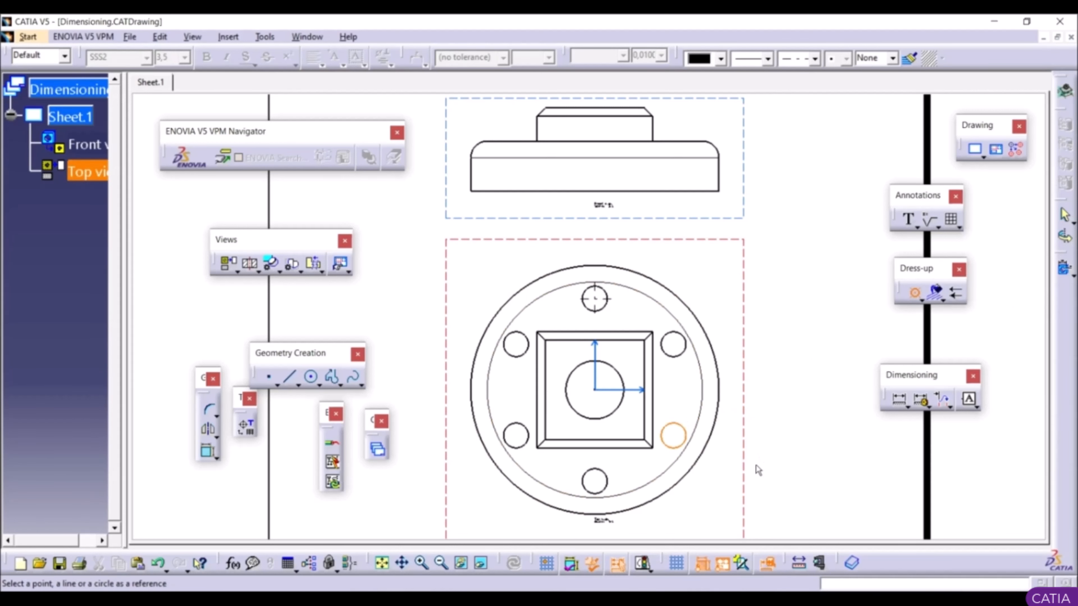
{"action": "mouse_move", "coordinate": [661, 459]}
{"action": "middle_mouse_down", "text": "ctrl"}
{"action": "mouse_move", "coordinate": [575, 322]}
{"action": "mouse_move", "coordinate": [592, 425]}
{"action": "middle_mouse_up", "text": "ctrl"}
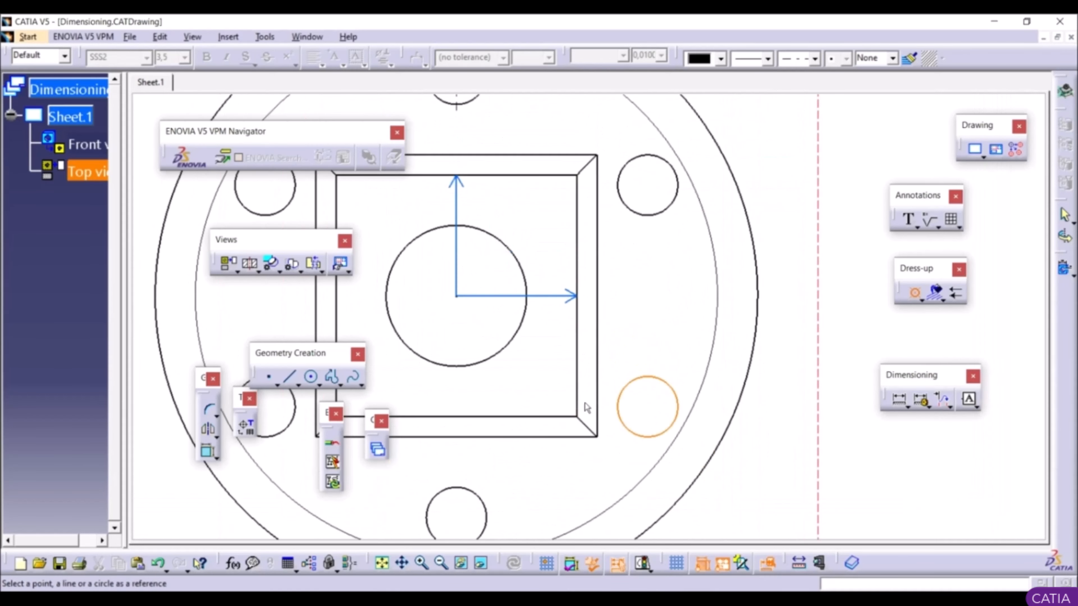
Step: Finish the referenced center line on the top view's lower-right hole, using the square's lower-right diagonal corner edge as reference
{"action": "left_click", "coordinate": [588, 426]}
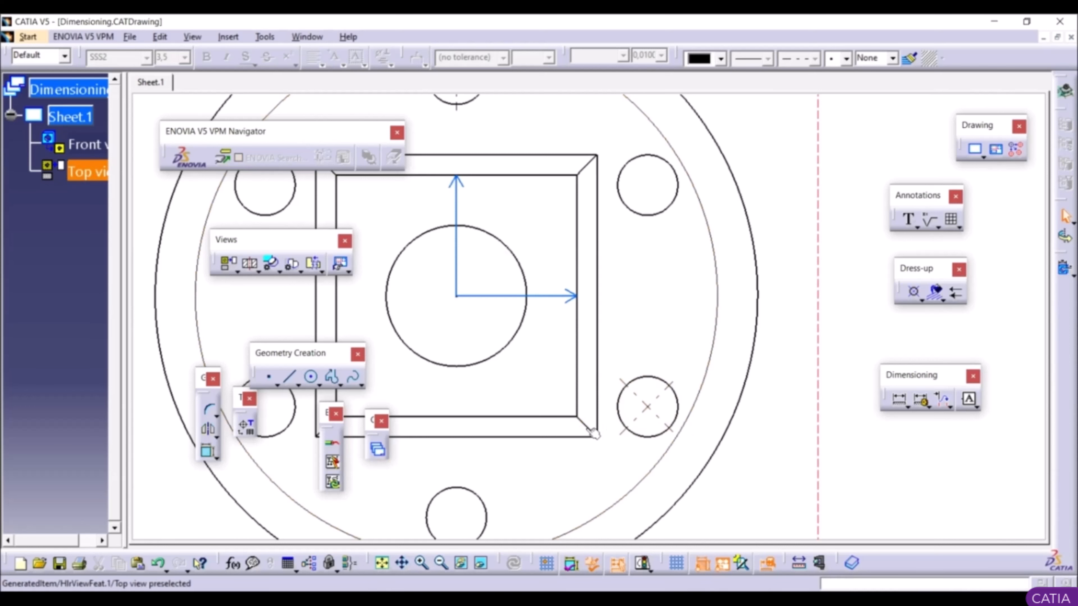
{"action": "left_click", "coordinate": [612, 431]}
Step: Create a thread symbol without reference on the bottom hole of the top view
{"action": "middle_click_drag", "start_coordinate": [758, 374], "coordinate": [792, 467], "text": "ctrl"}
{"action": "mouse_move", "coordinate": [639, 362]}
{"action": "middle_mouse_down"}
{"action": "mouse_move", "coordinate": [693, 371]}
{"action": "mouse_move", "coordinate": [735, 403]}
{"action": "middle_mouse_up"}
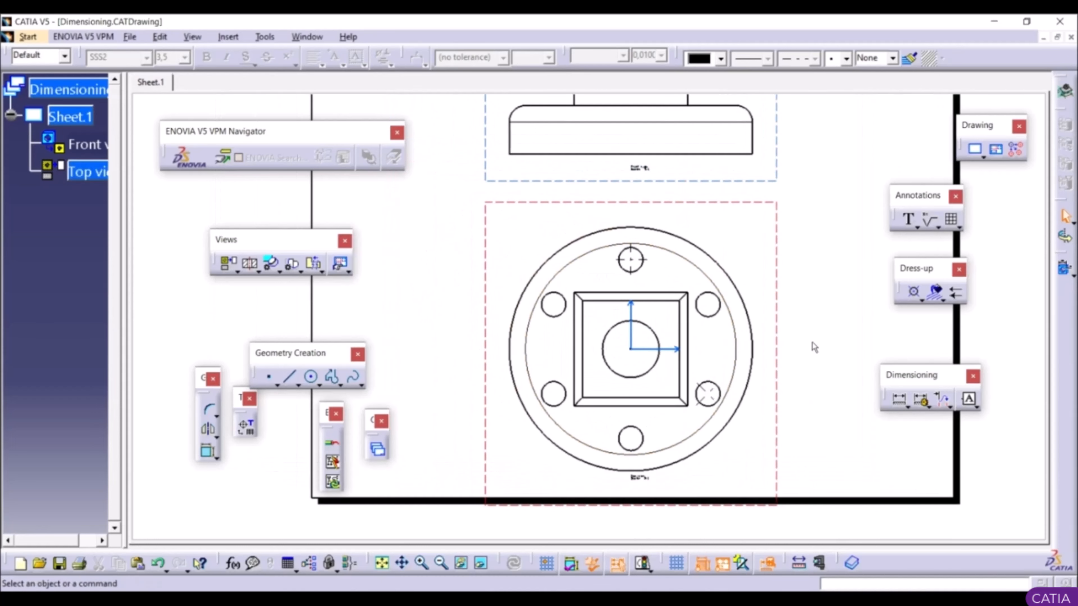
{"action": "left_click", "coordinate": [922, 300]}
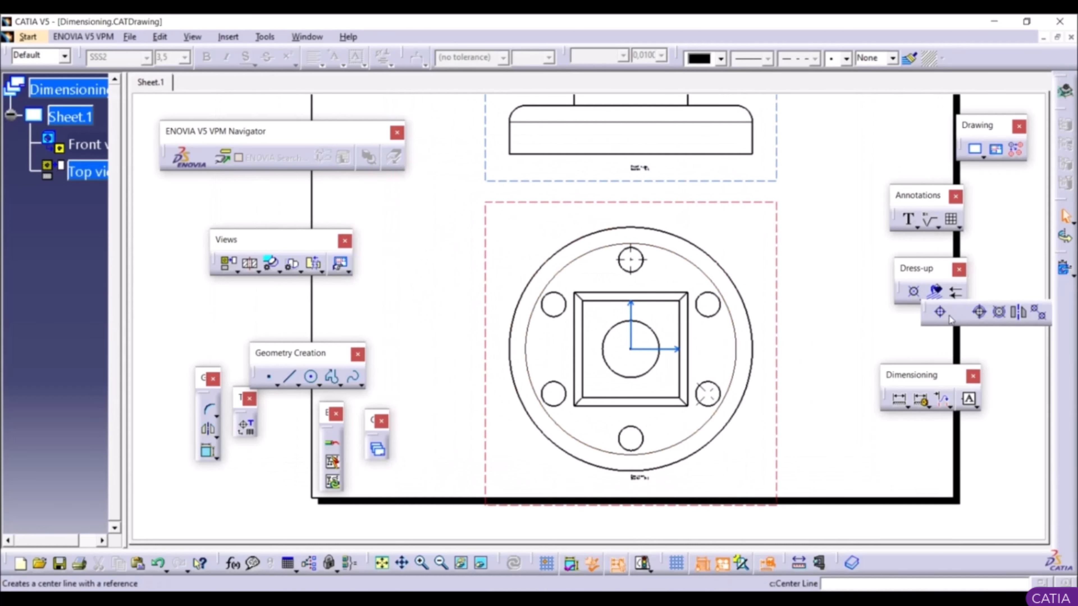
{"action": "left_click", "coordinate": [981, 313]}
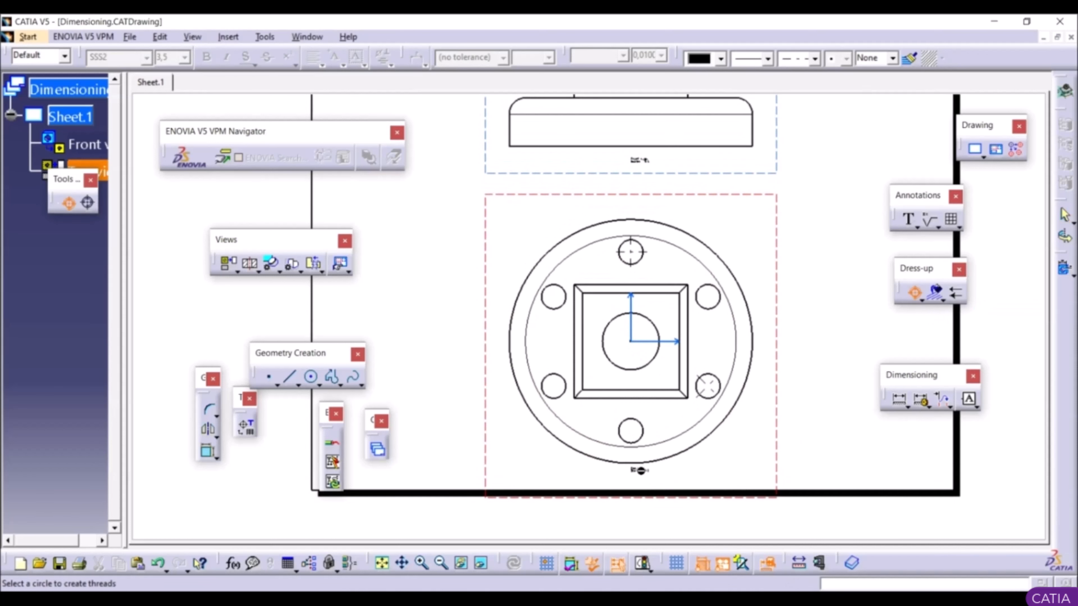
{"action": "left_click", "coordinate": [646, 430]}
Step: Create a thread with reference on the top view's lower-left hole, using the square's lower-left diagonal corner edge as reference
{"action": "middle_click_drag", "start_coordinate": [637, 414], "coordinate": [636, 403]}
{"action": "mouse_move", "coordinate": [650, 499]}
{"action": "middle_mouse_down"}
{"action": "mouse_move", "coordinate": [619, 338]}
{"action": "mouse_move", "coordinate": [706, 414]}
{"action": "mouse_move", "coordinate": [705, 459]}
{"action": "middle_mouse_up"}
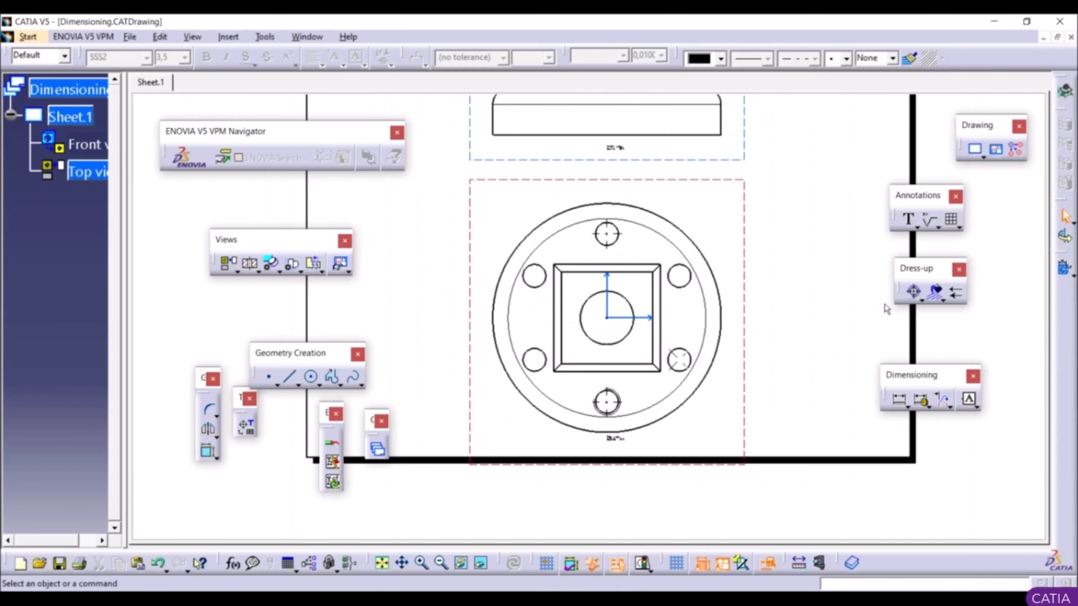
{"action": "left_click", "coordinate": [921, 297]}
{"action": "left_click_drag", "start_coordinate": [921, 298], "coordinate": [1001, 315]}
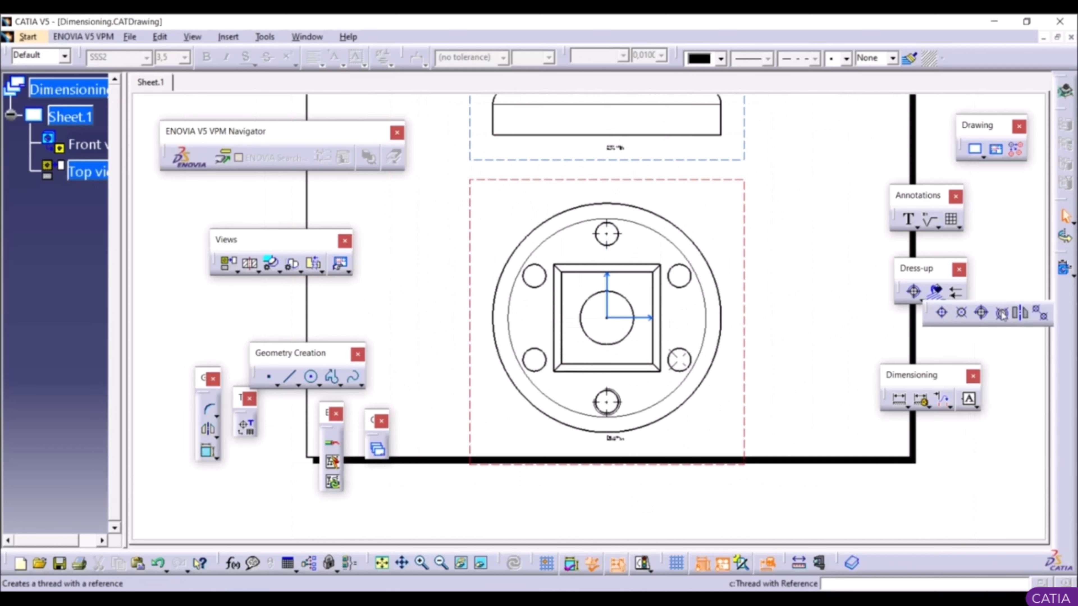
{"action": "left_click", "coordinate": [1001, 314]}
{"action": "middle_click_drag", "start_coordinate": [535, 386], "coordinate": [525, 326], "text": "ctrl"}
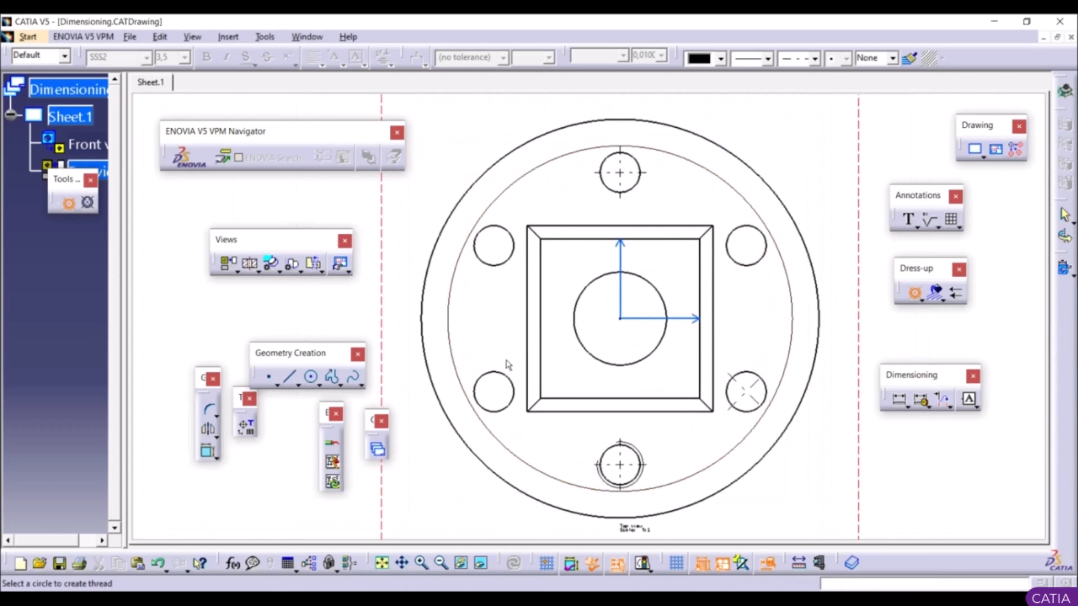
{"action": "left_click", "coordinate": [503, 376]}
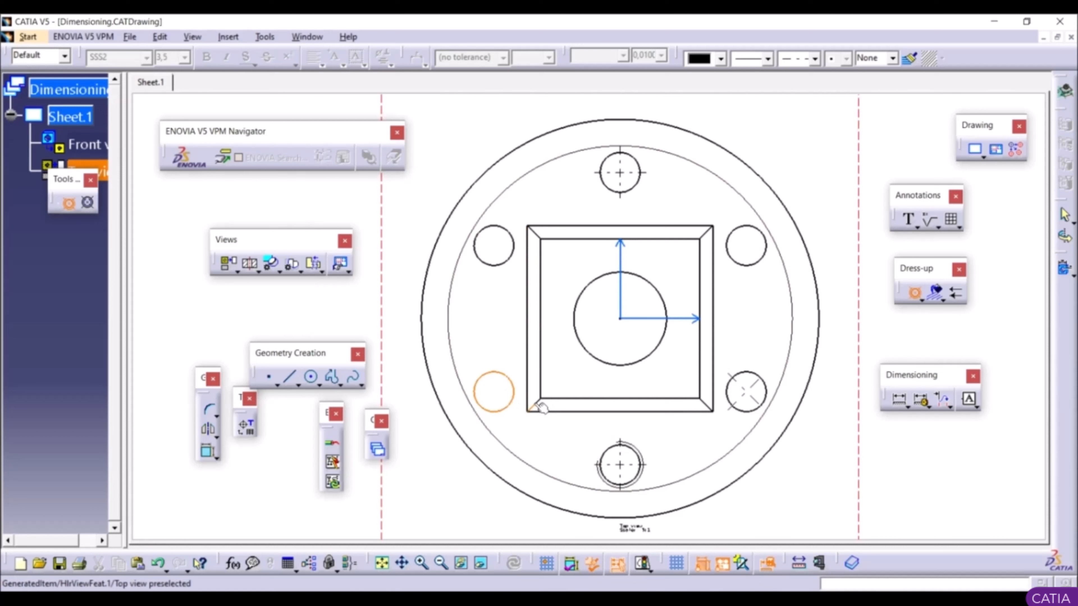
{"action": "left_click", "coordinate": [539, 407]}
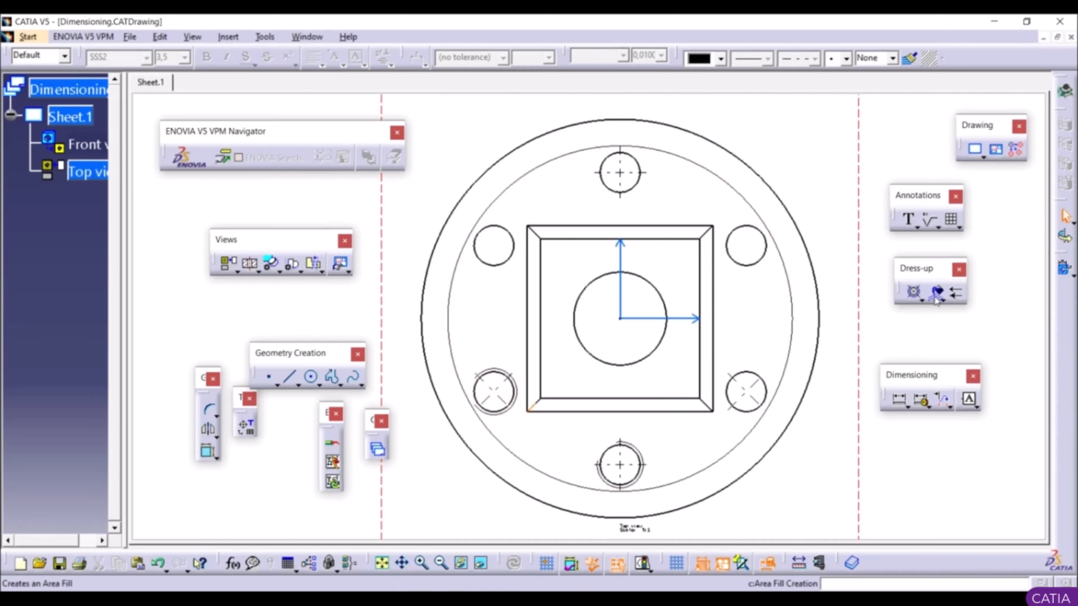
Step: Create median axis lines between the square's left and right outer edges and between its bottom and top outer edges in the top view
{"action": "left_click", "coordinate": [921, 300]}
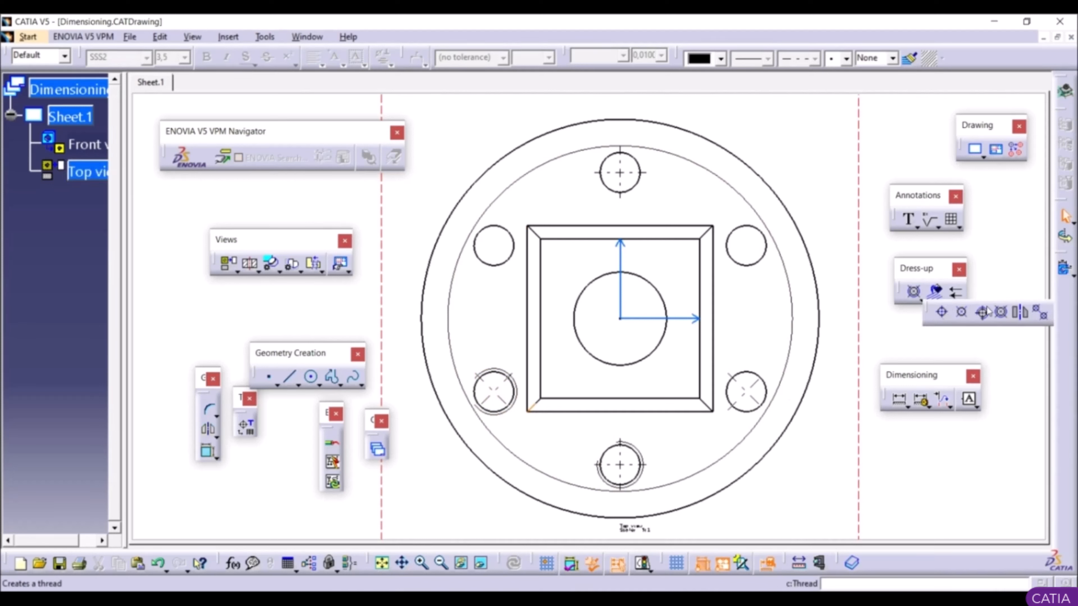
{"action": "left_click", "coordinate": [1019, 314]}
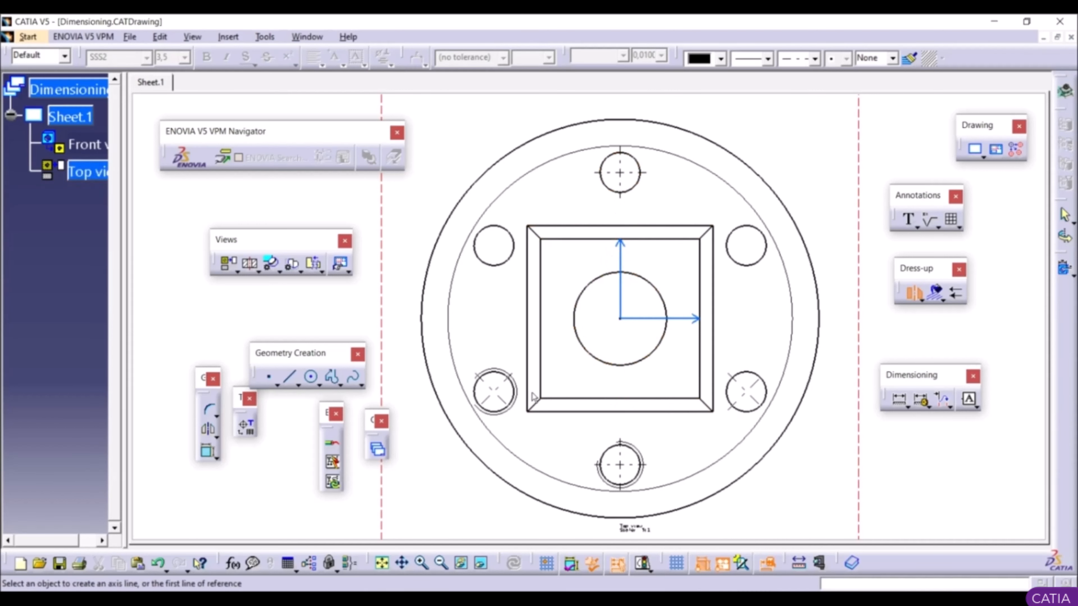
{"action": "left_click", "coordinate": [529, 328]}
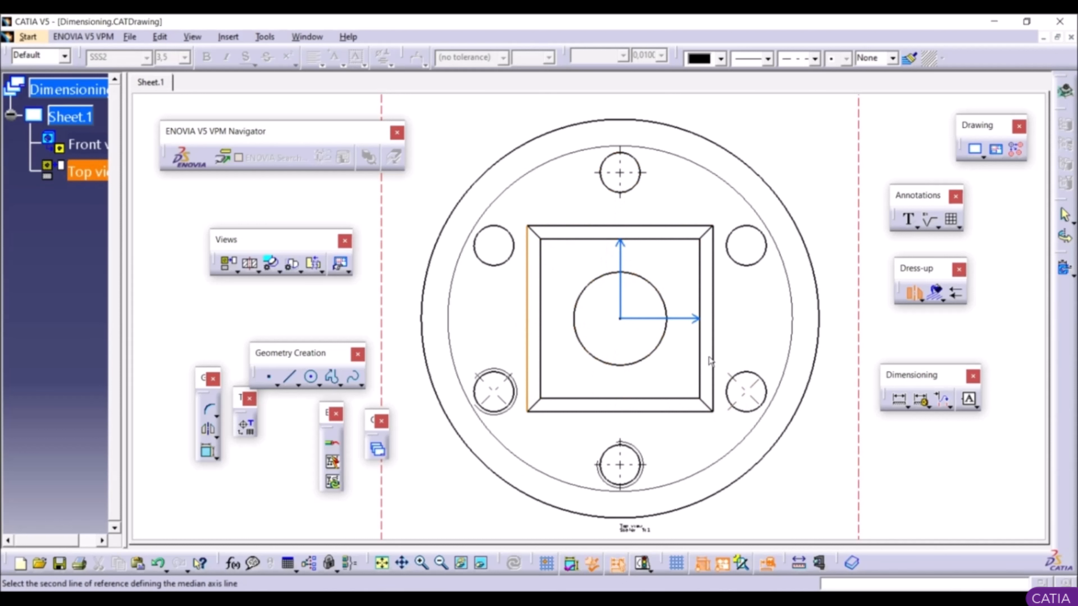
{"action": "left_click", "coordinate": [714, 355]}
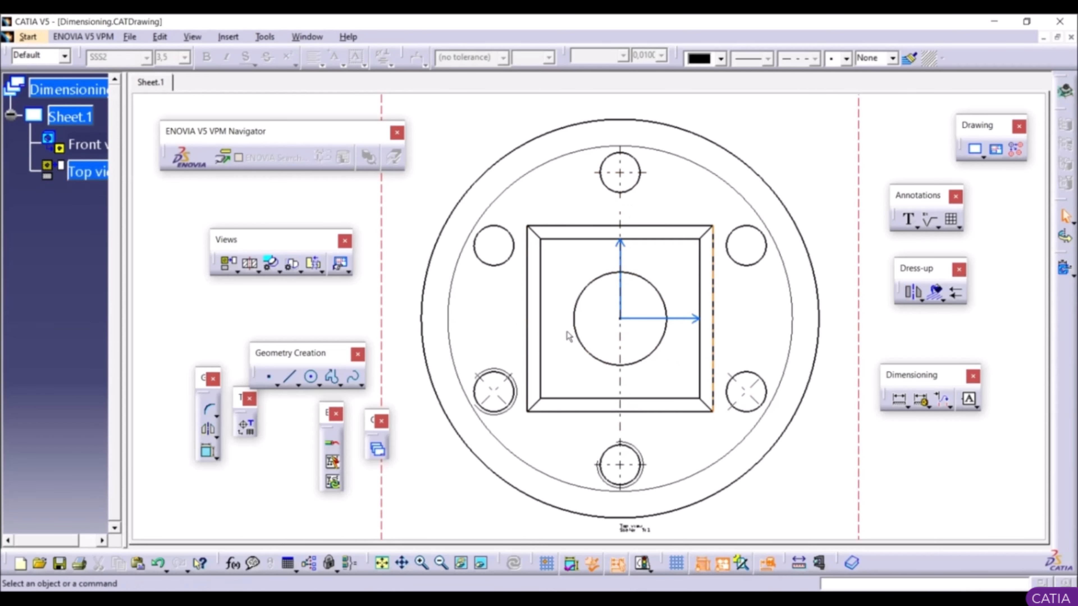
{"action": "left_click", "coordinate": [917, 293]}
{"action": "left_click", "coordinate": [681, 411]}
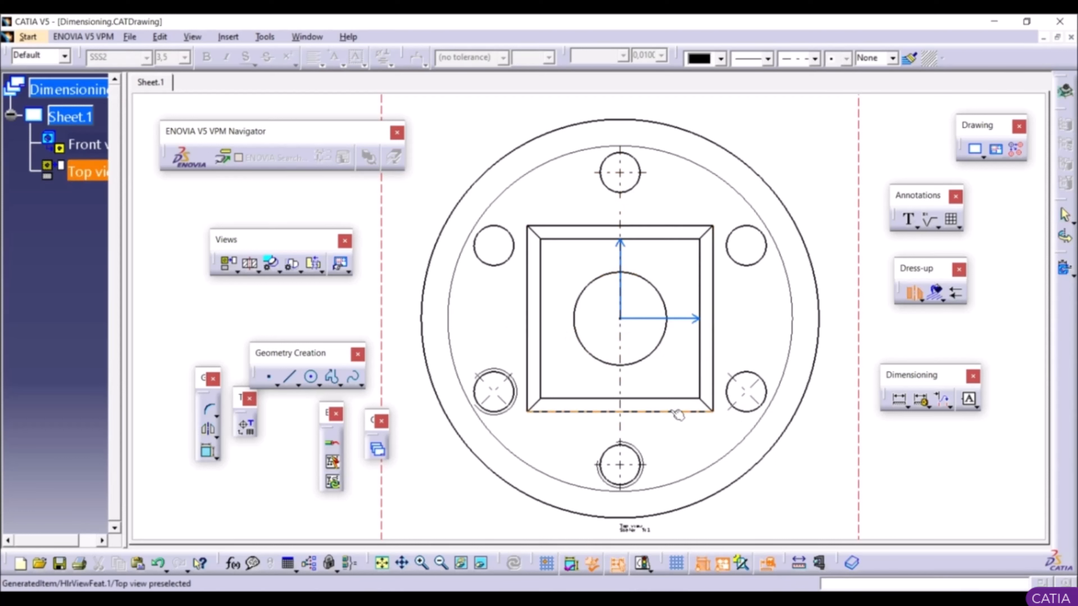
{"action": "left_click", "coordinate": [664, 226]}
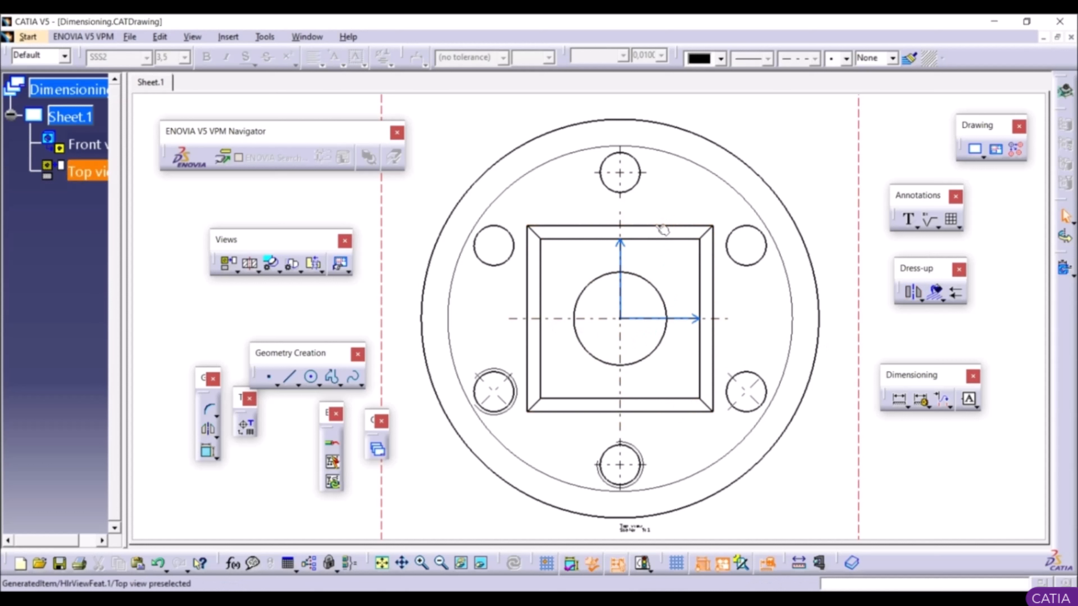
Step: Create a vertical axis line through the middle of the wide base in the front view
{"action": "mouse_move", "coordinate": [658, 177]}
{"action": "middle_mouse_down"}
{"action": "mouse_move", "coordinate": [678, 462]}
{"action": "mouse_move", "coordinate": [666, 506]}
{"action": "middle_mouse_up"}
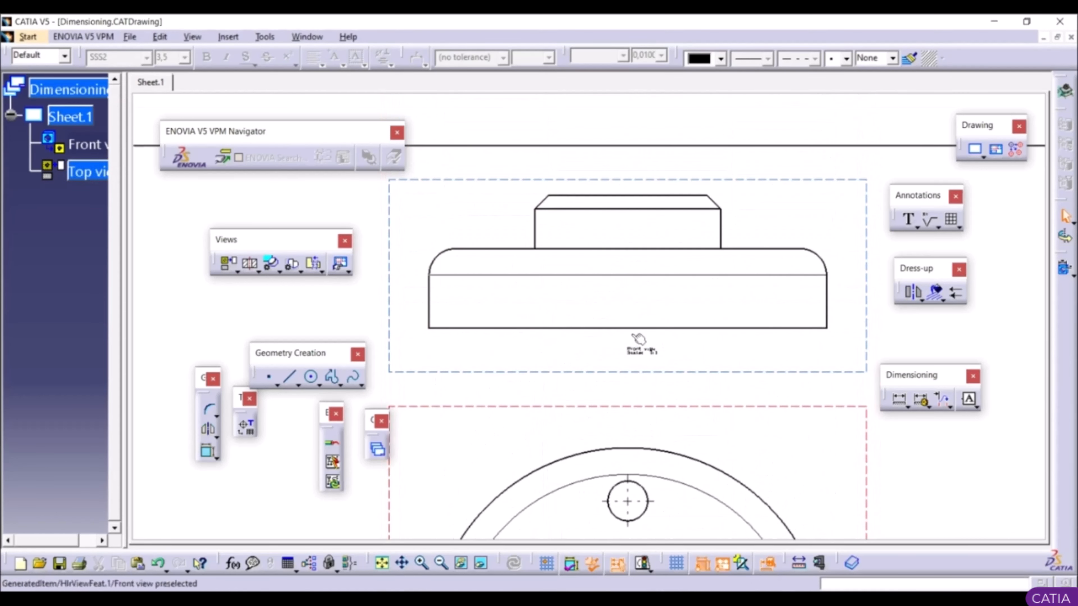
{"action": "left_click", "coordinate": [914, 293]}
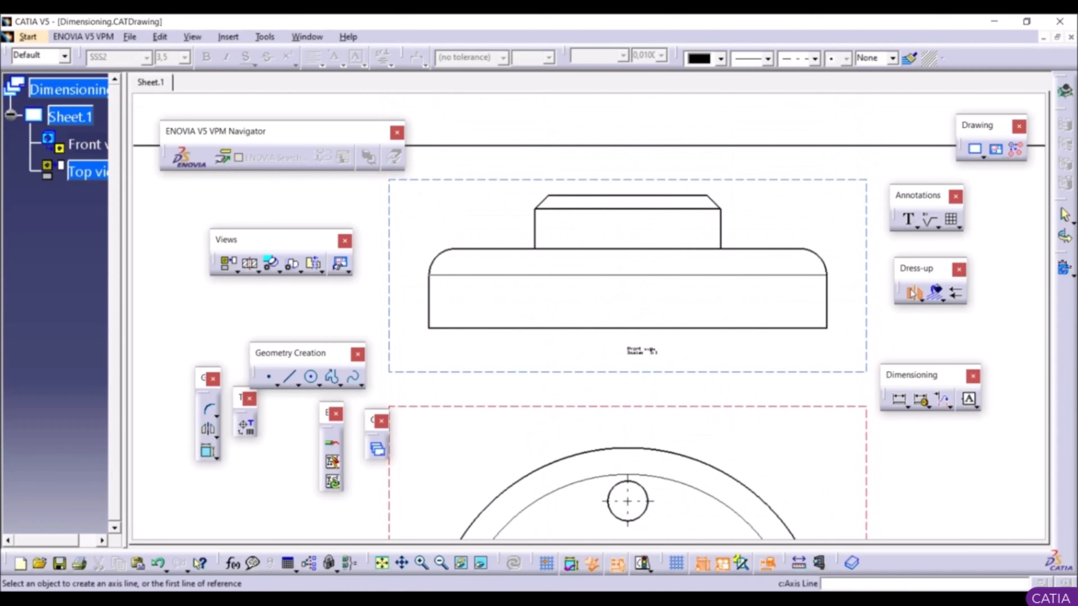
{"action": "left_click", "coordinate": [437, 307]}
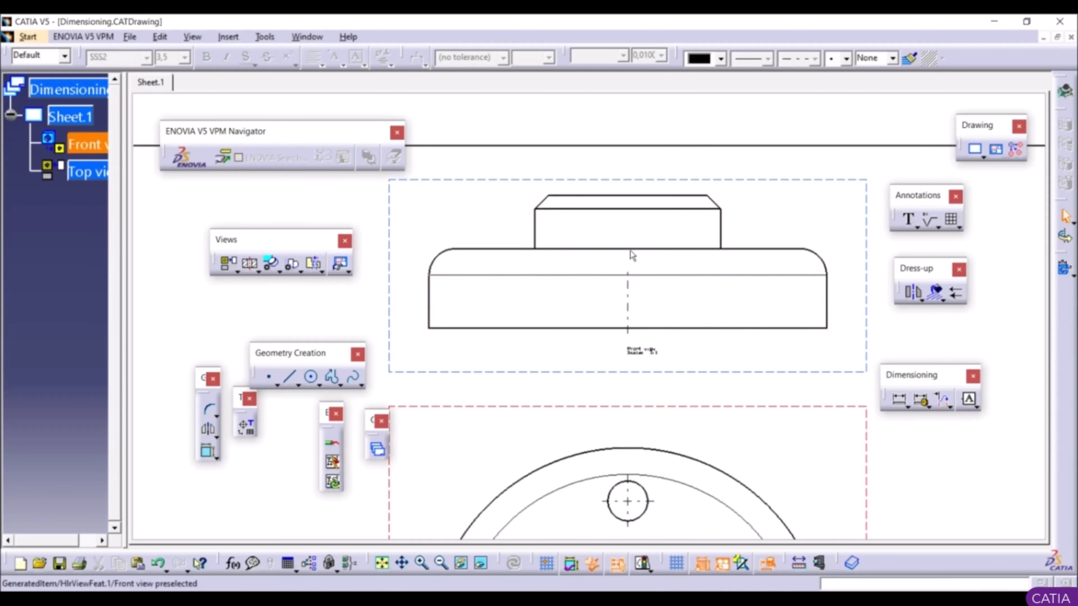
Step: Create an axis line and center lines connecting the bottom hole and the lower-right hole in the top view
{"action": "middle_click_drag", "start_coordinate": [666, 304], "coordinate": [715, 417]}
{"action": "middle_click_drag", "start_coordinate": [680, 456], "coordinate": [689, 402]}
{"action": "left_click", "coordinate": [920, 296]}
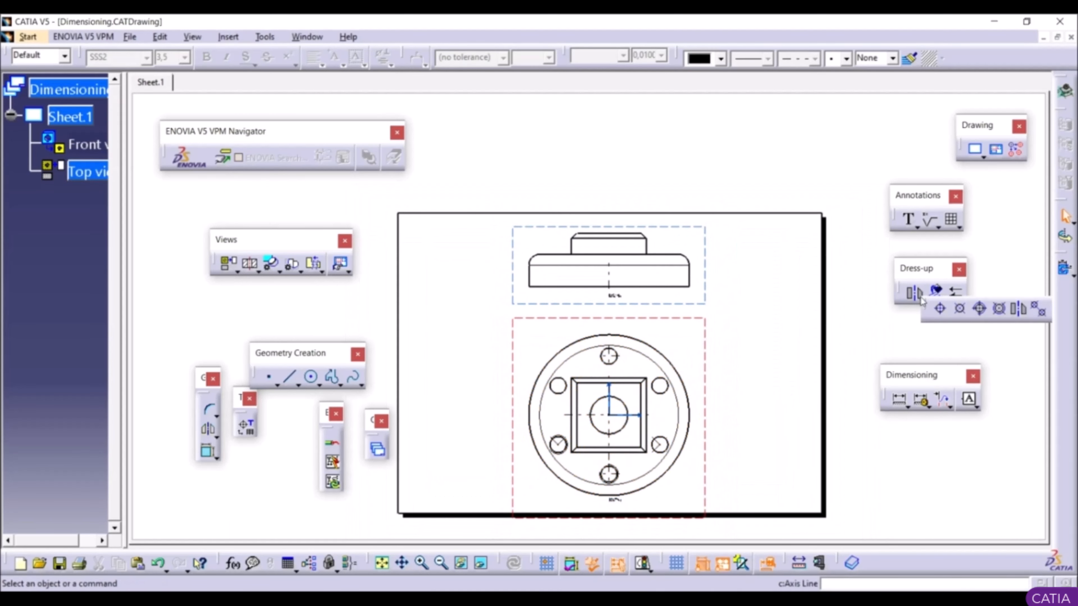
{"action": "left_click", "coordinate": [1043, 315]}
{"action": "middle_click_drag", "start_coordinate": [699, 450], "coordinate": [684, 389]}
{"action": "left_click", "coordinate": [624, 499]}
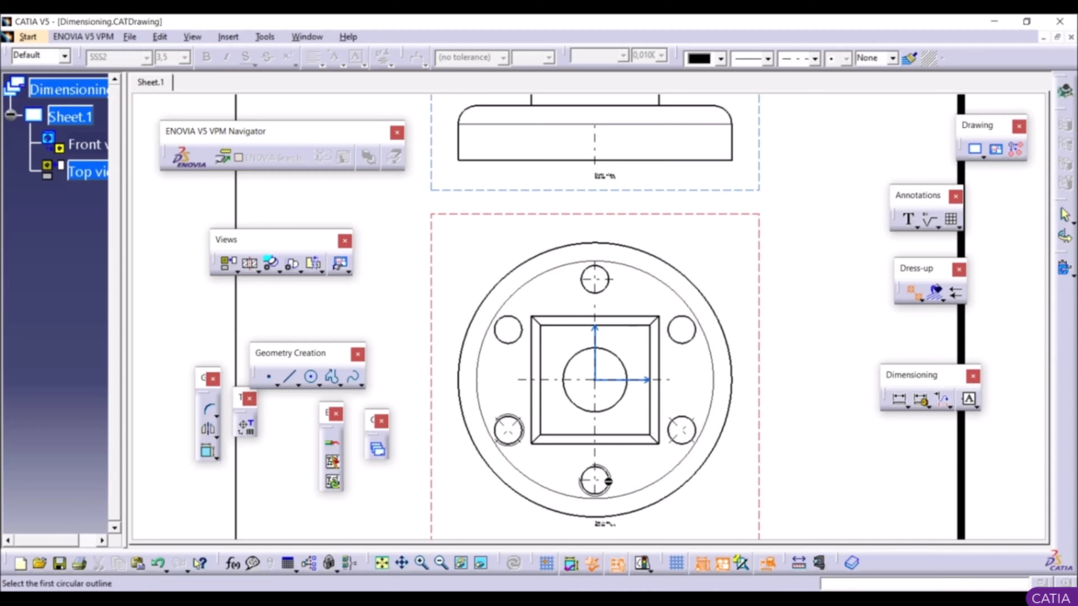
{"action": "left_click", "coordinate": [620, 485]}
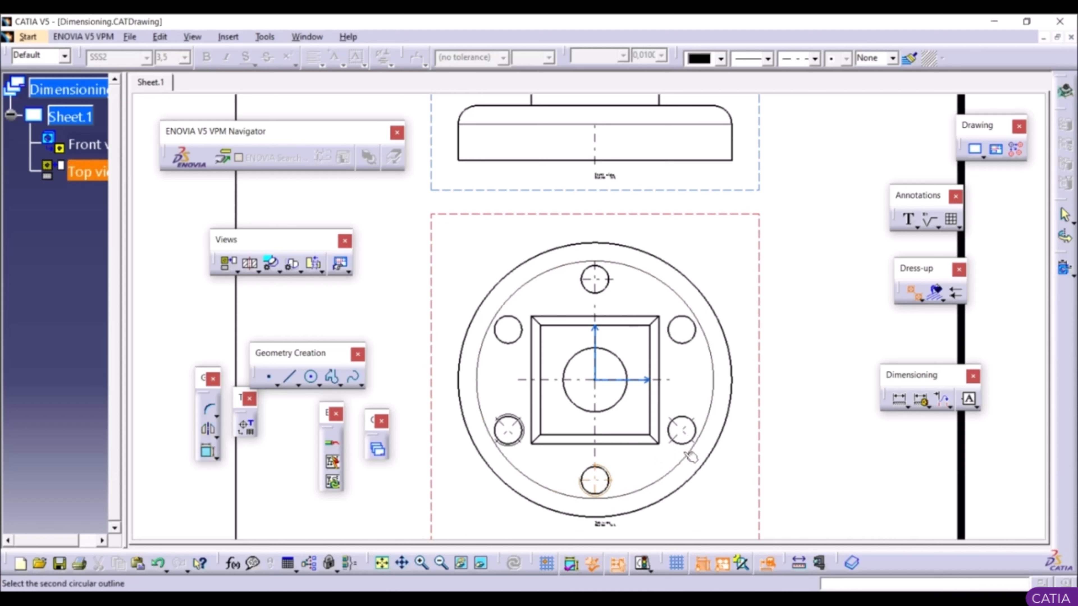
{"action": "left_click", "coordinate": [692, 440]}
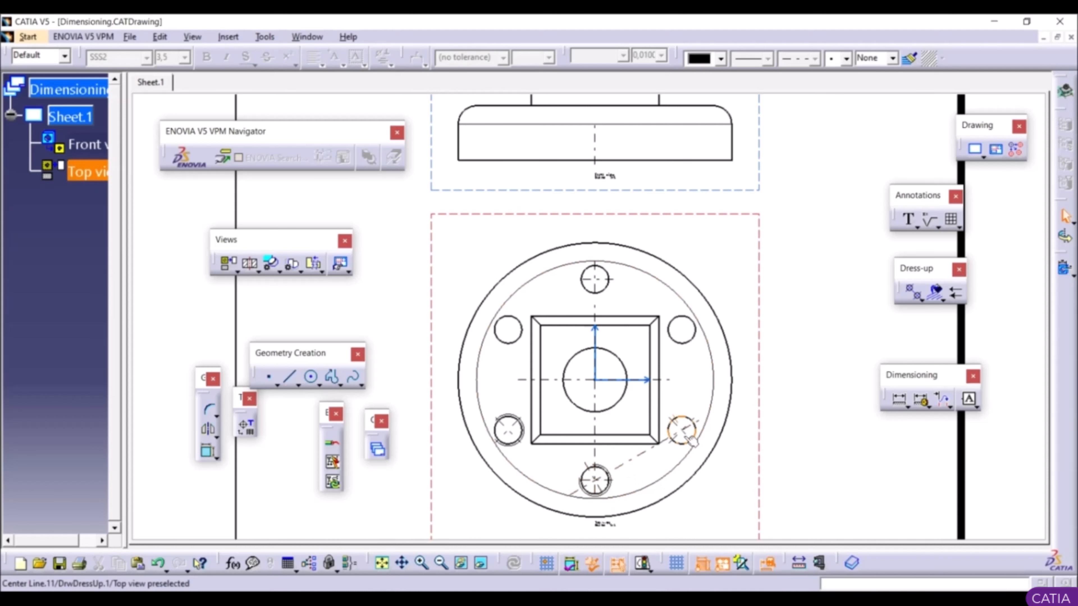
Step: Fill the rectangular area of the upper block, below its chamfer, with hatching in the front view
{"action": "scroll", "coordinate": [797, 334], "scroll_direction": "up", "scroll_amount": 3}
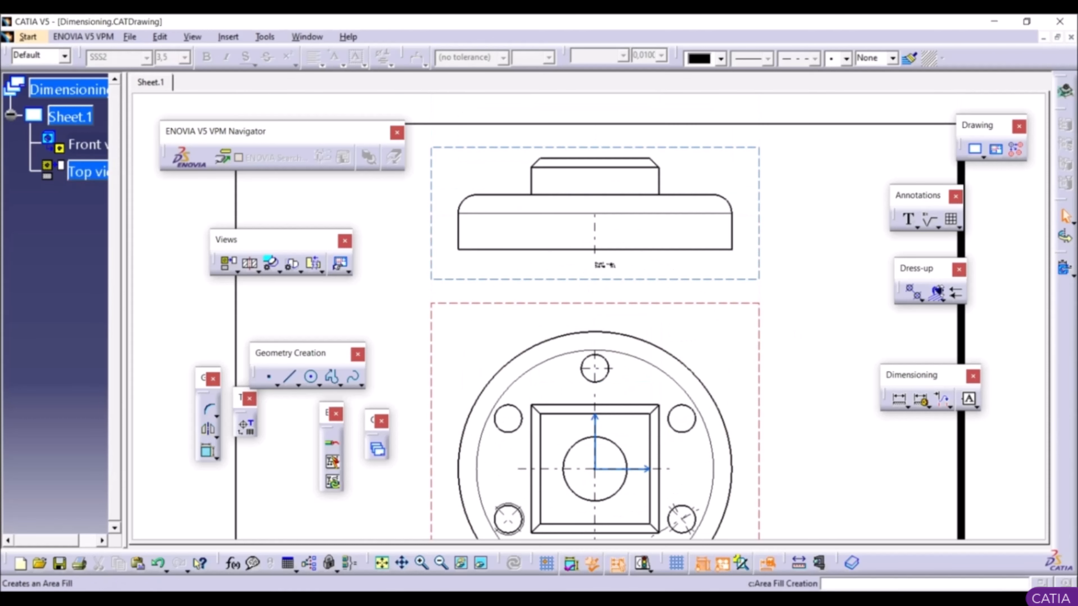
{"action": "left_click", "coordinate": [938, 293]}
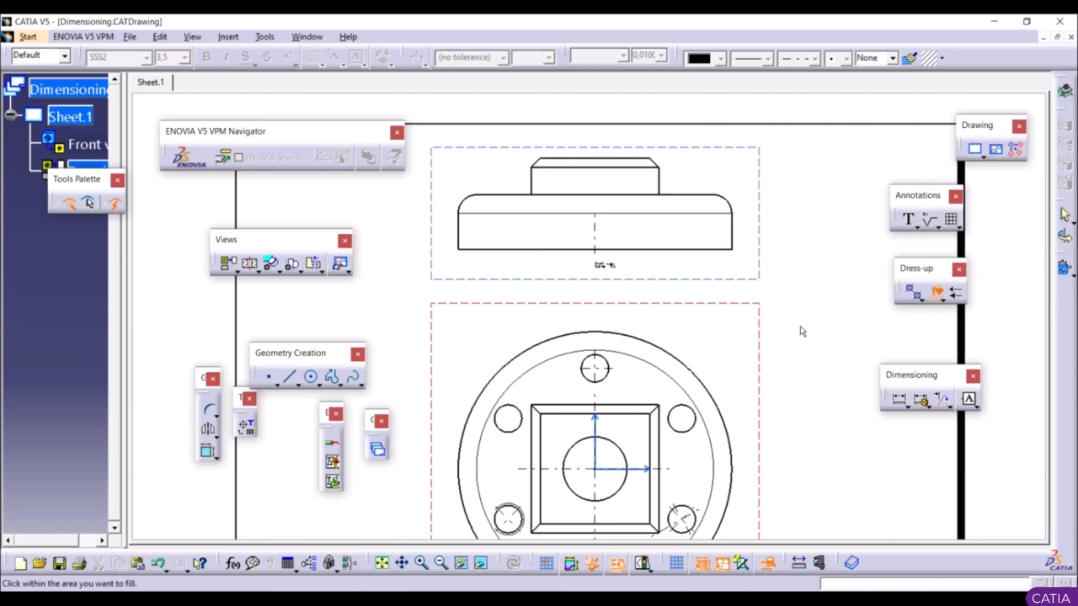
{"action": "left_click", "coordinate": [605, 182]}
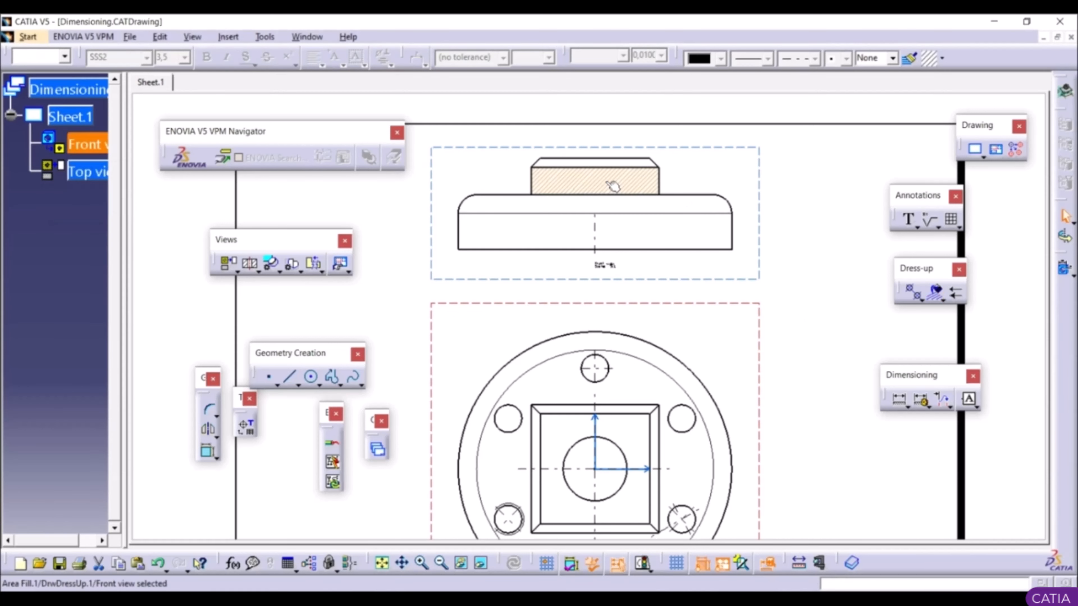
{"action": "left_click", "coordinate": [851, 183]}
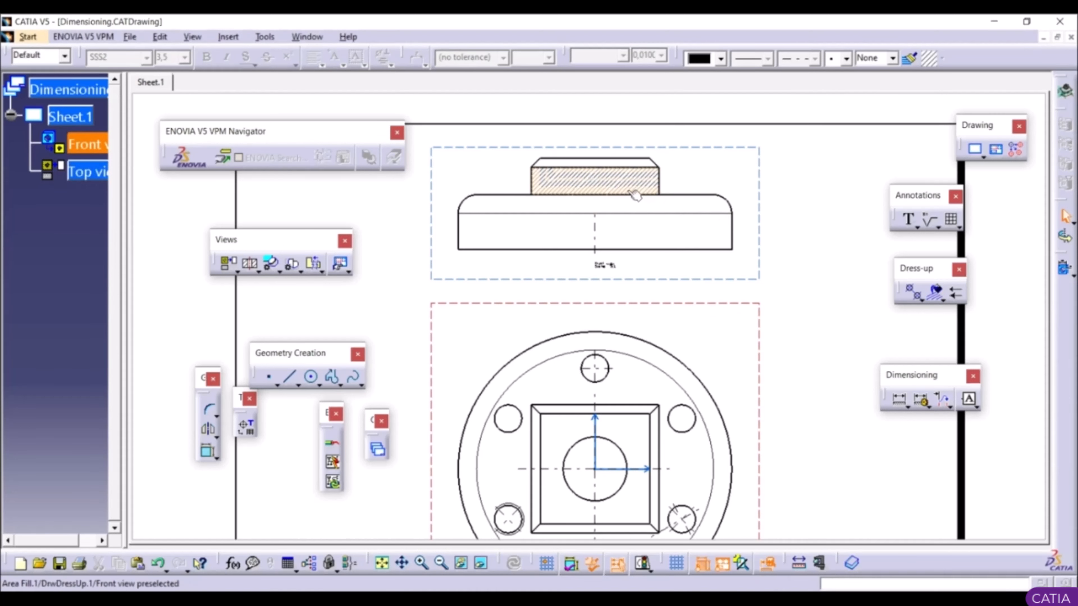
Step: Open the properties of the upper block's area fill and apply a hatching angle of 15 degrees
{"action": "double_click", "coordinate": [611, 184]}
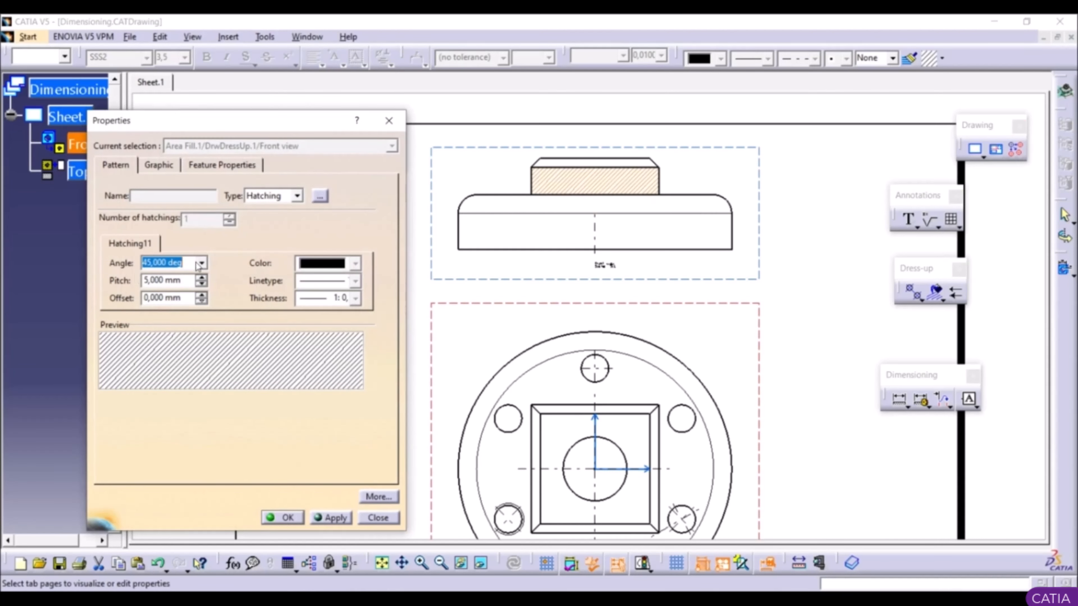
{"action": "type", "text": "15"}
{"action": "left_click", "coordinate": [329, 518]}
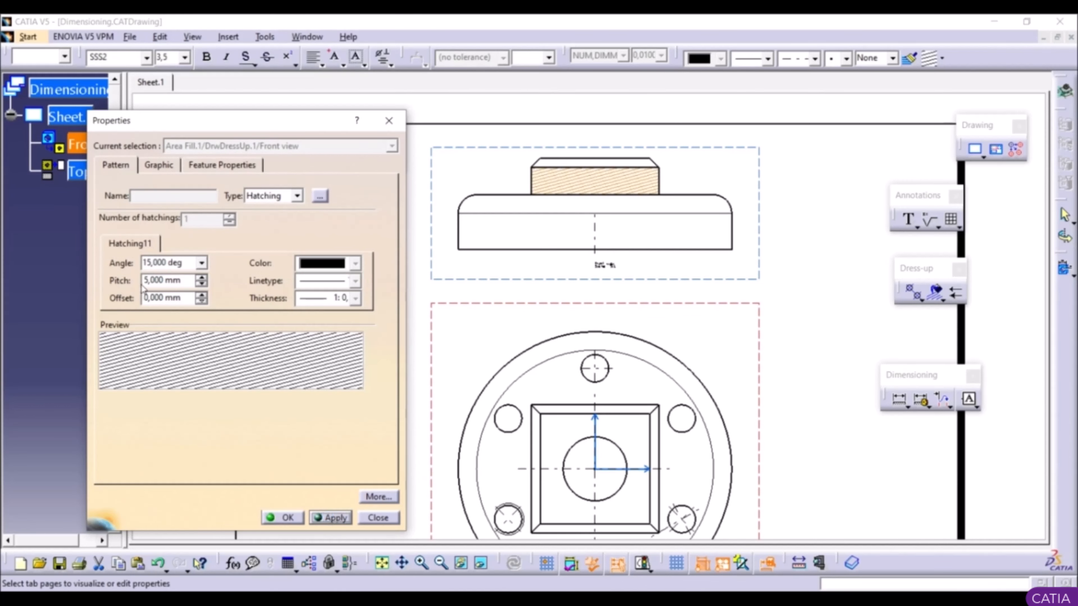
Step: Set the hatching offset of the area fill to 2 mm and apply it
{"action": "left_click", "coordinate": [202, 297]}
{"action": "left_click", "coordinate": [202, 295]}
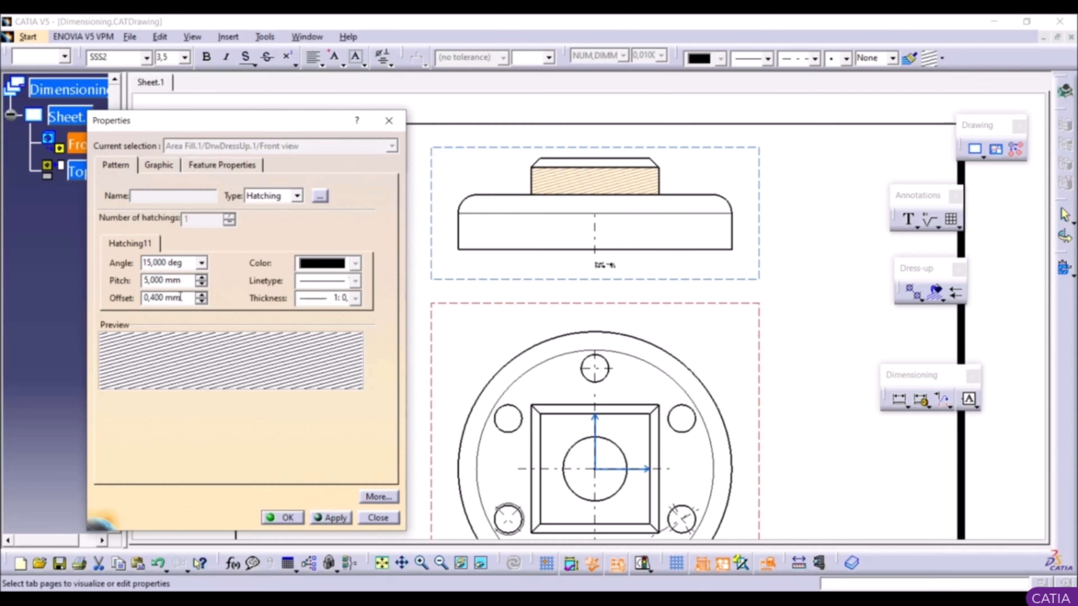
{"action": "double_click", "coordinate": [183, 299]}
{"action": "left_click_drag", "start_coordinate": [185, 301], "coordinate": [112, 313]}
{"action": "type", "text": "2"}
{"action": "left_click", "coordinate": [322, 517]}
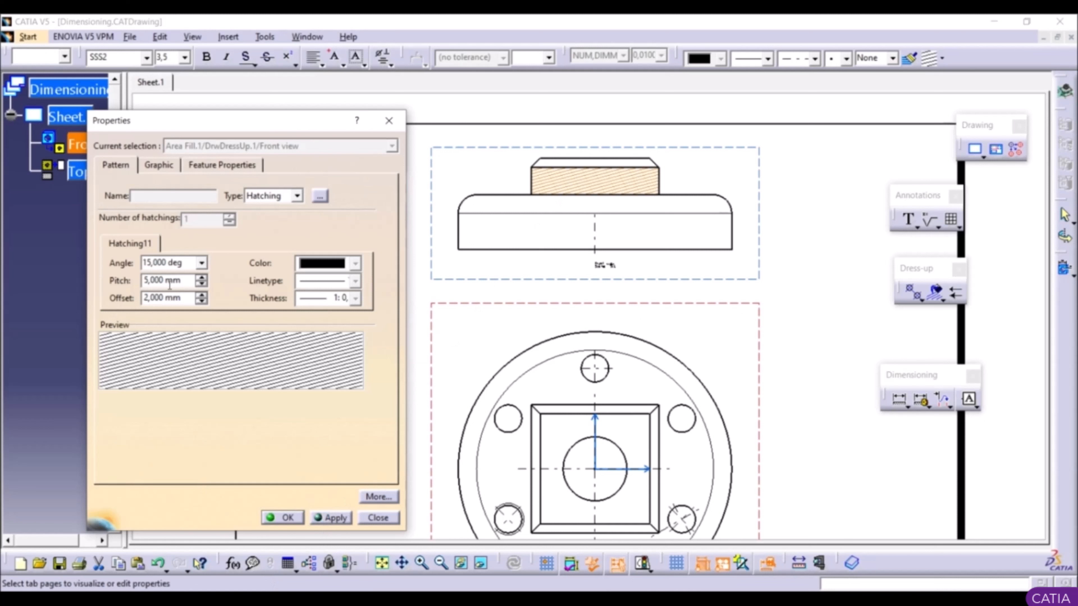
Step: Increase the hatching pitch of the area fill to 7 mm and apply it
{"action": "left_click", "coordinate": [202, 278]}
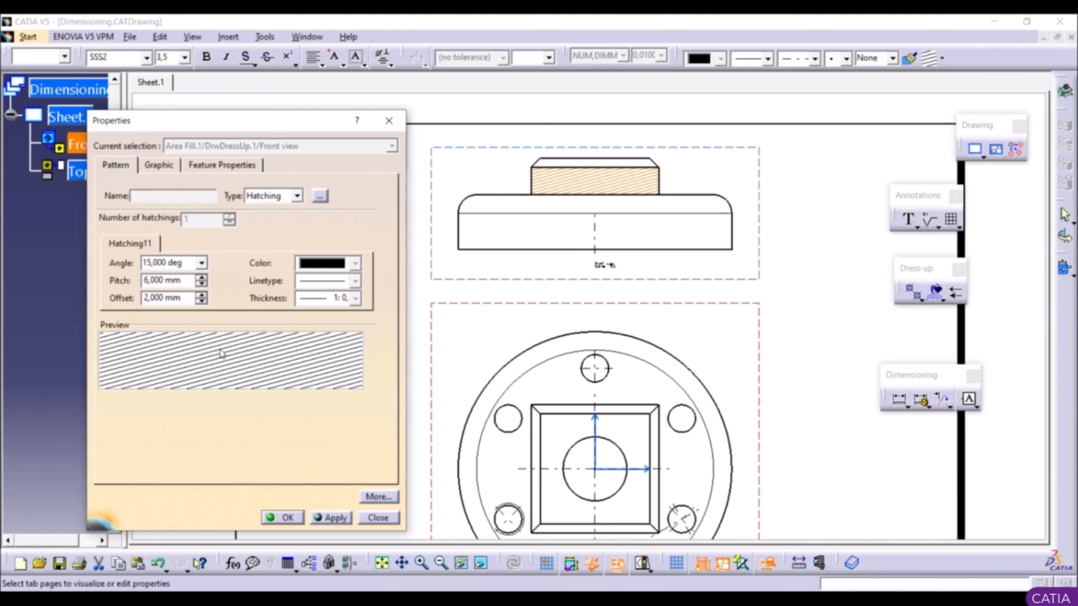
{"action": "left_click", "coordinate": [202, 277]}
{"action": "left_click", "coordinate": [203, 276]}
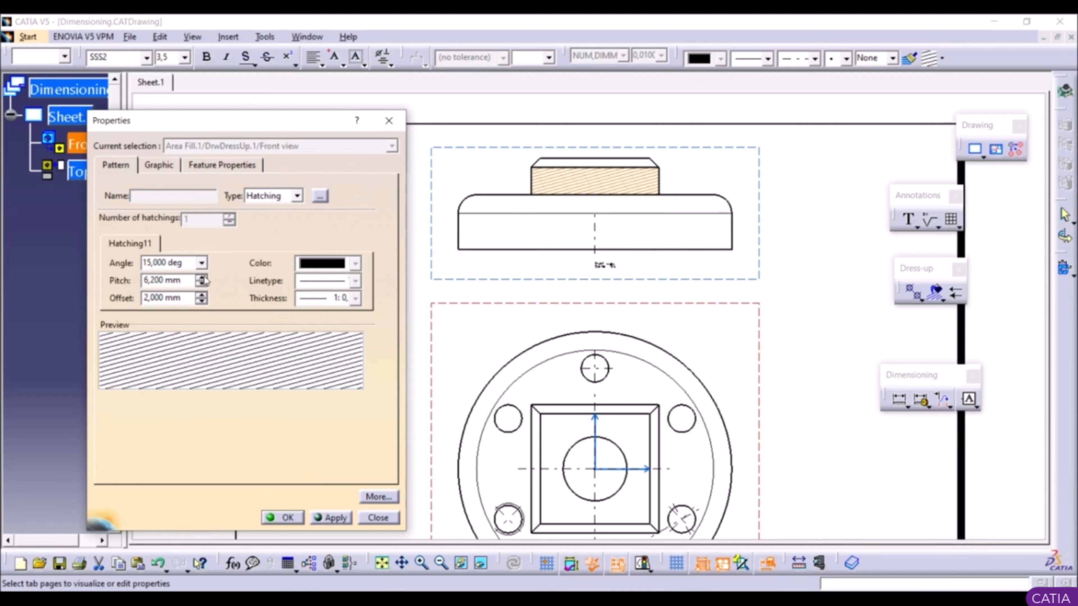
{"action": "left_click", "coordinate": [202, 278]}
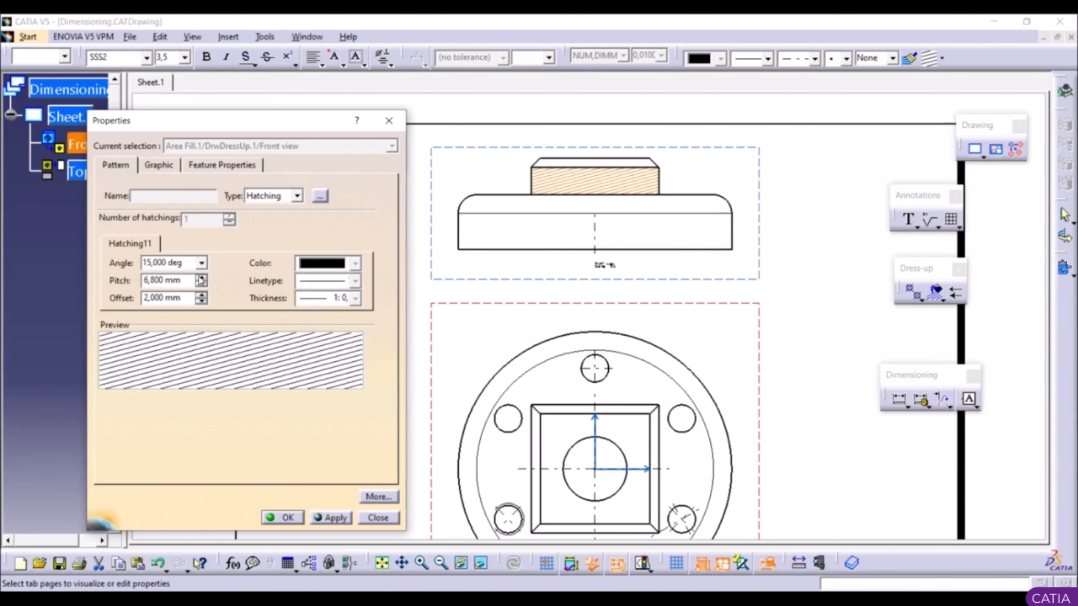
{"action": "left_click", "coordinate": [202, 277]}
{"action": "left_click", "coordinate": [202, 277]}
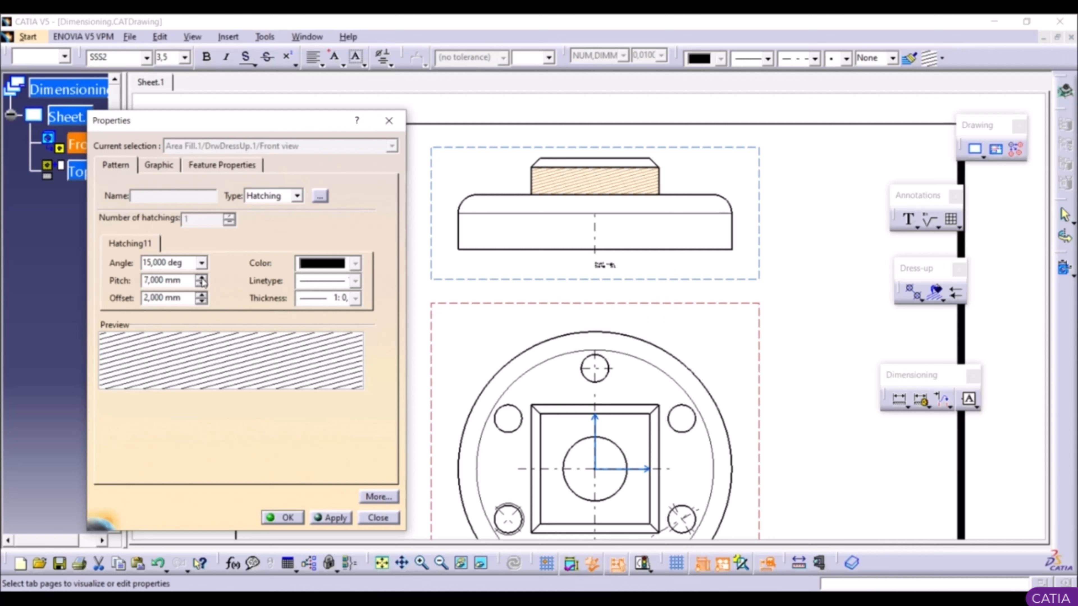
{"action": "left_click", "coordinate": [336, 517]}
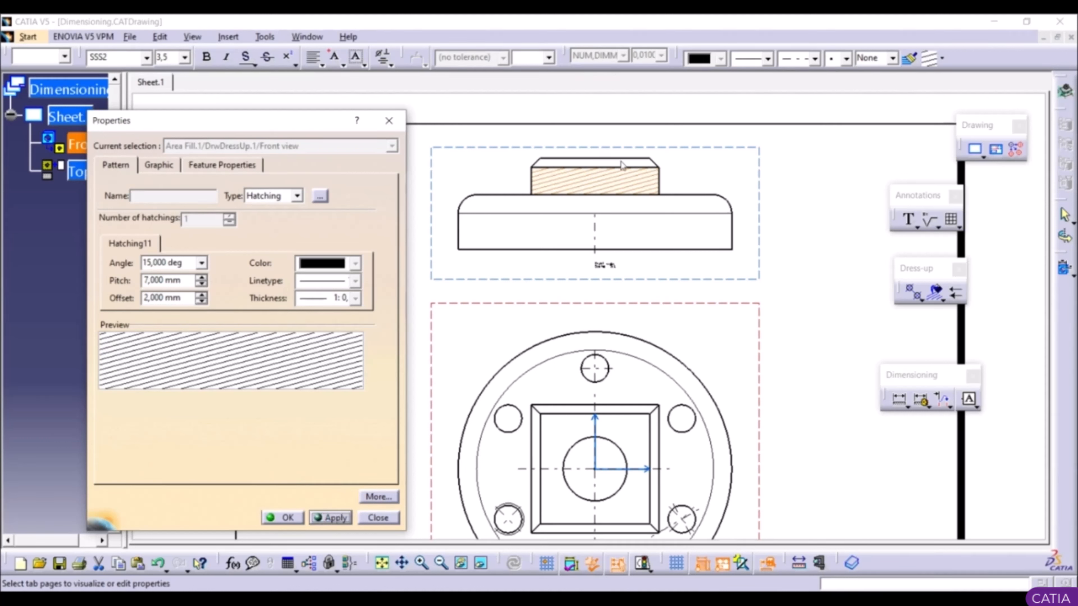
Step: Accept the area fill's hatching properties and delete the fill from the upper block in the front view
{"action": "left_click", "coordinate": [295, 175]}
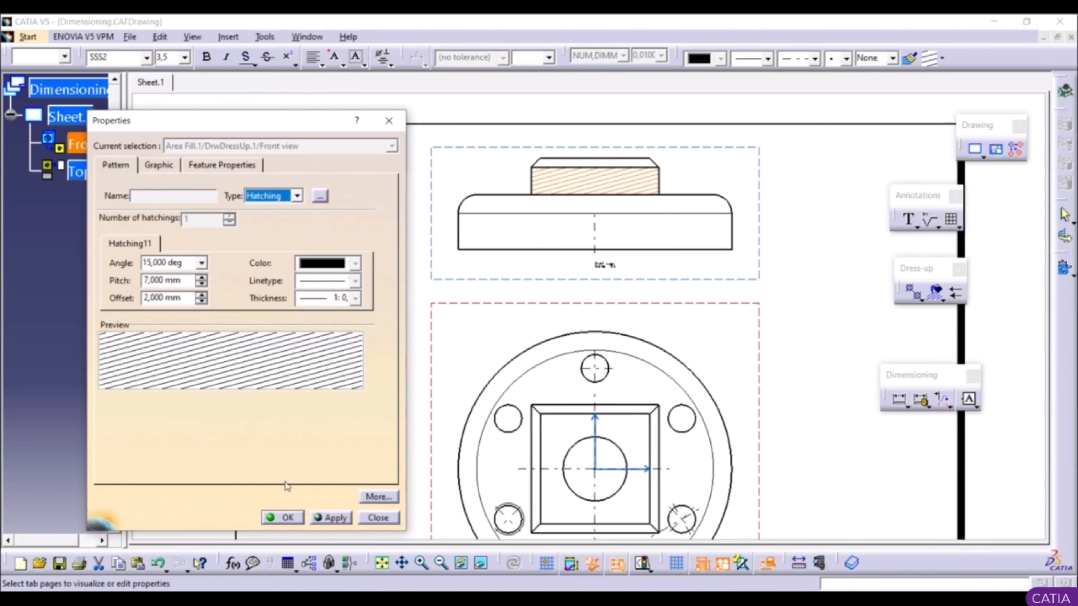
{"action": "left_click", "coordinate": [283, 517]}
{"action": "left_click", "coordinate": [814, 271]}
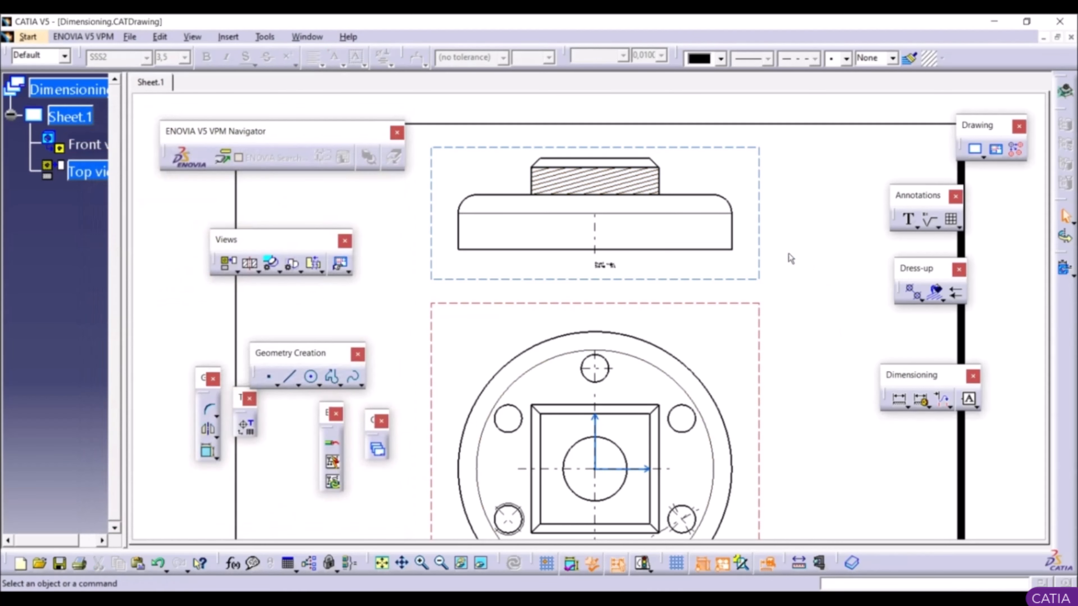
{"action": "right_click", "coordinate": [594, 184]}
{"action": "left_click", "coordinate": [665, 285]}
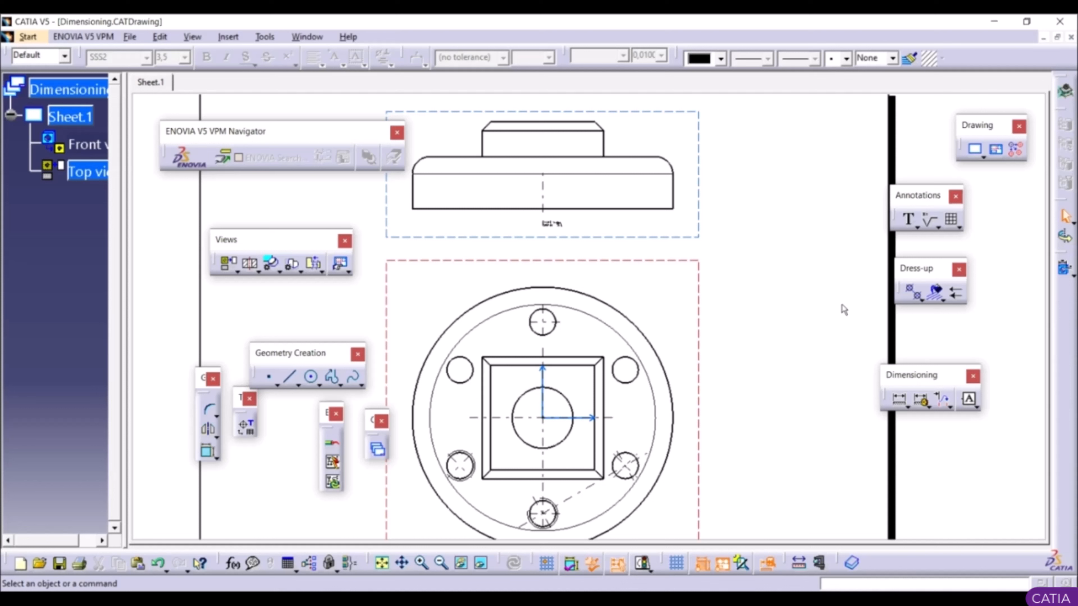
Step: Add an arrow in the top view running from the empty space beside the flange to the edge of the upper-right hole
{"action": "left_click", "coordinate": [957, 294]}
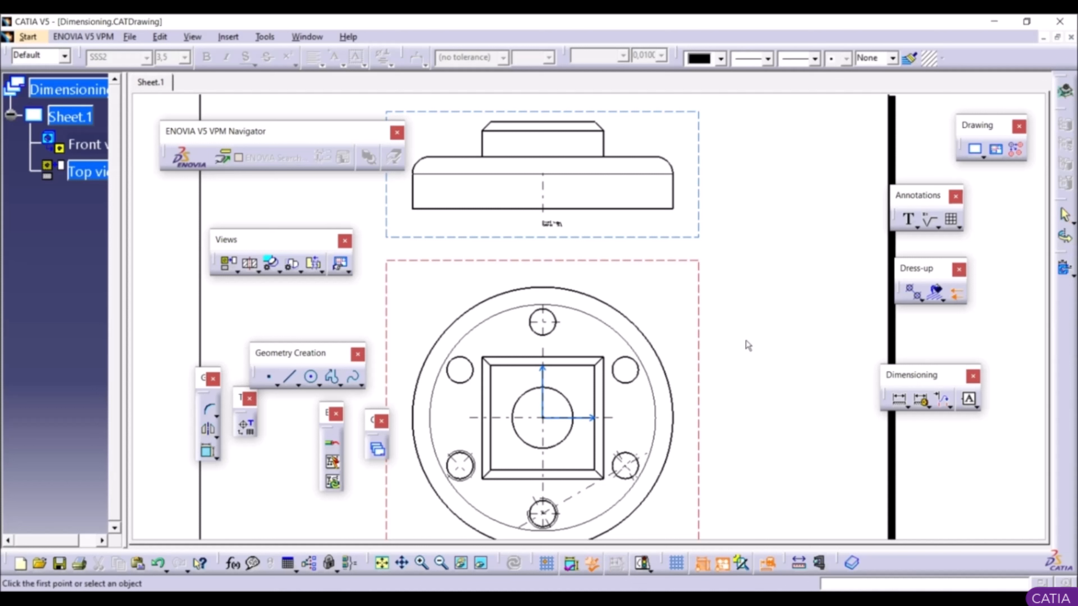
{"action": "left_click", "coordinate": [769, 315]}
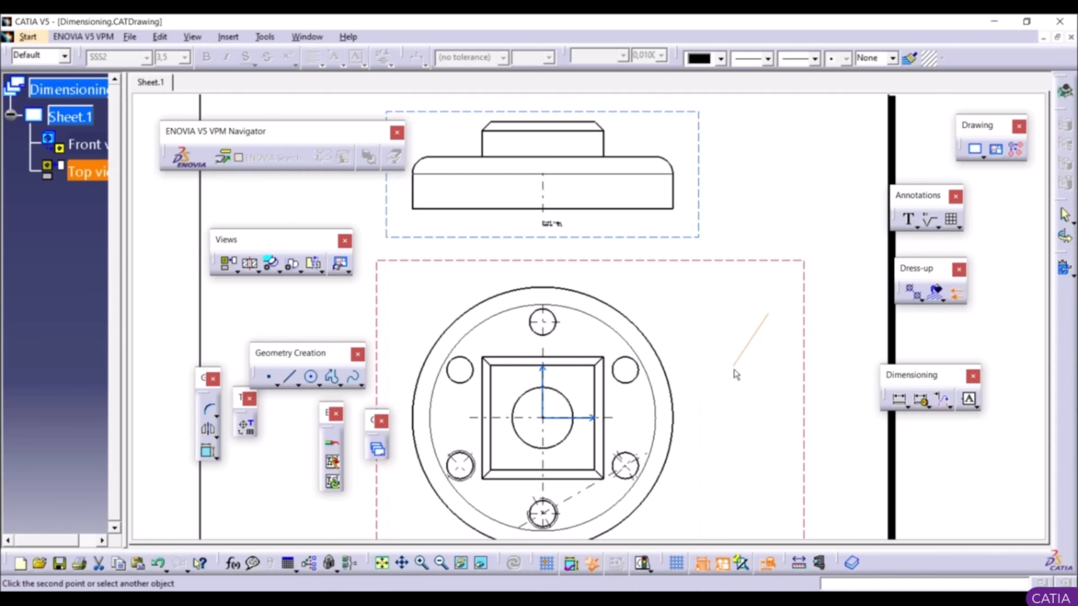
{"action": "left_click", "coordinate": [641, 366]}
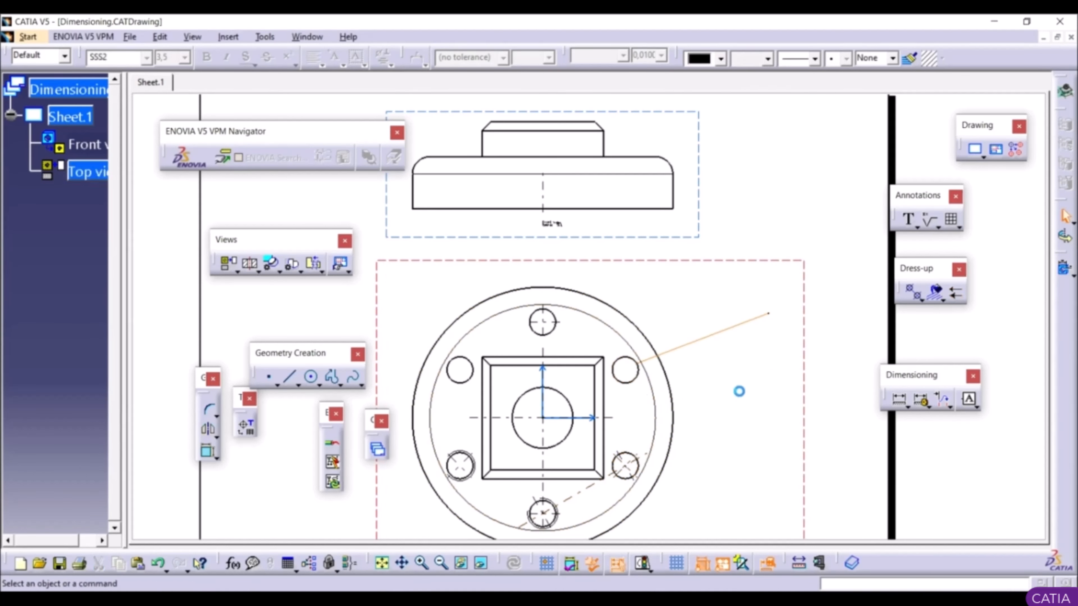
{"action": "middle_click_drag", "start_coordinate": [650, 387], "coordinate": [579, 198], "text": "ctrl"}
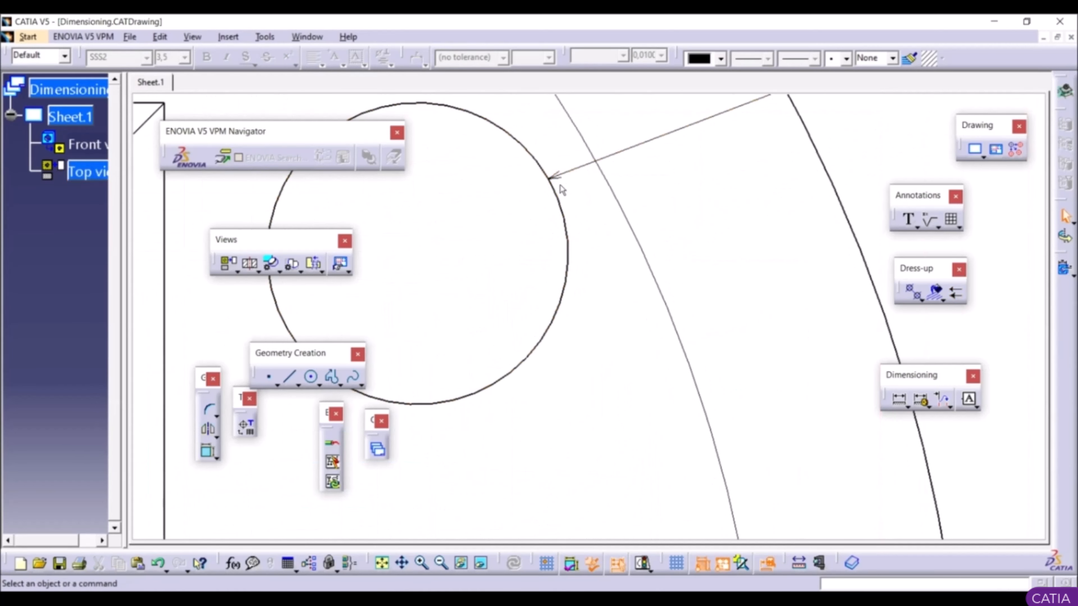
{"action": "middle_click_drag", "start_coordinate": [558, 181], "coordinate": [641, 429], "text": "ctrl"}
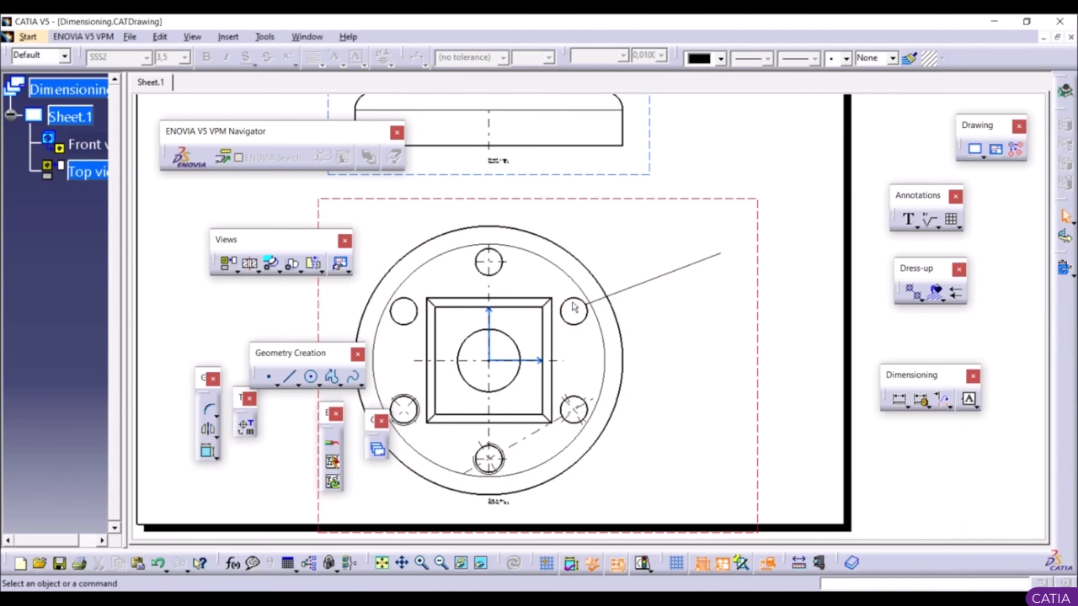
{"action": "scroll", "coordinate": [694, 257], "scroll_direction": "up", "scroll_amount": 1}
{"action": "middle_click_drag", "start_coordinate": [694, 251], "coordinate": [734, 317], "text": "ctrl"}
{"action": "middle_click_drag", "start_coordinate": [690, 329], "coordinate": [750, 313]}
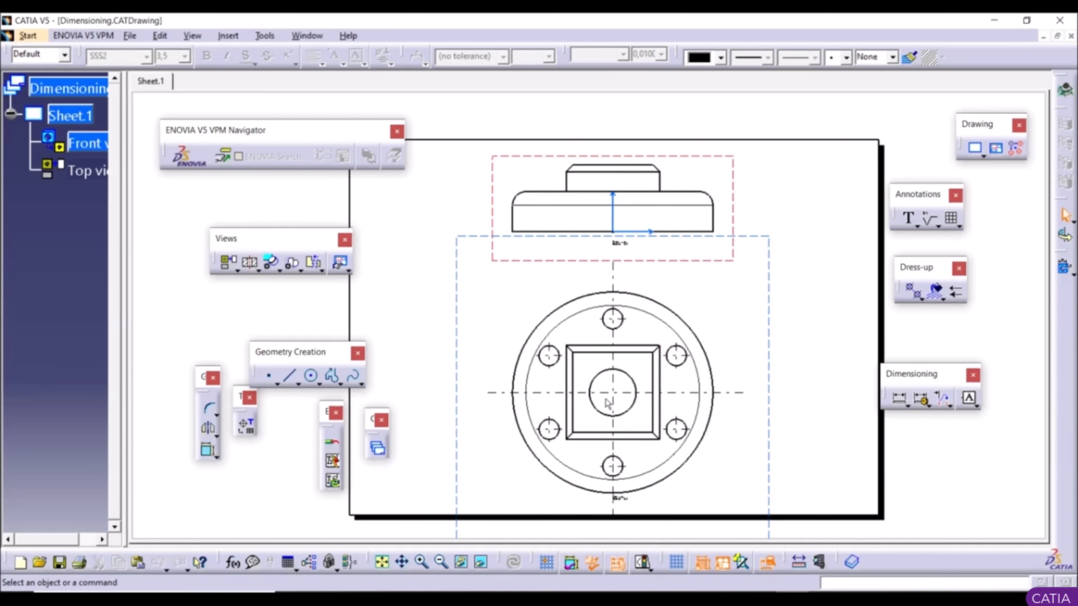
Step: Generate dimensions automatically from Part1's sketcher, 3D and measured constraints, and close the generated dimension analysis
{"action": "left_click", "coordinate": [225, 37]}
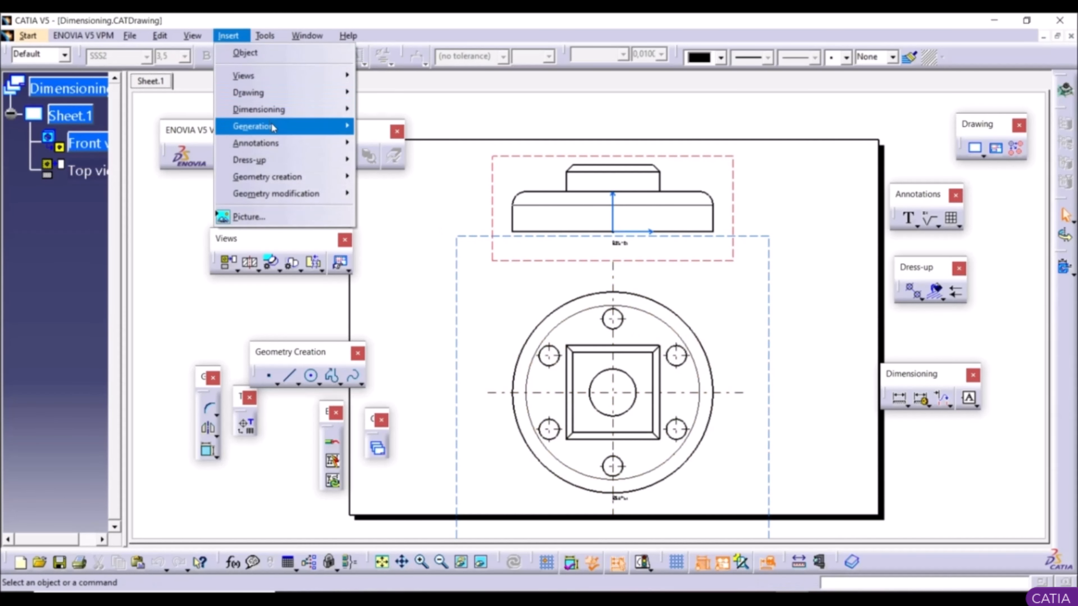
{"action": "mouse_move", "coordinate": [272, 127]}
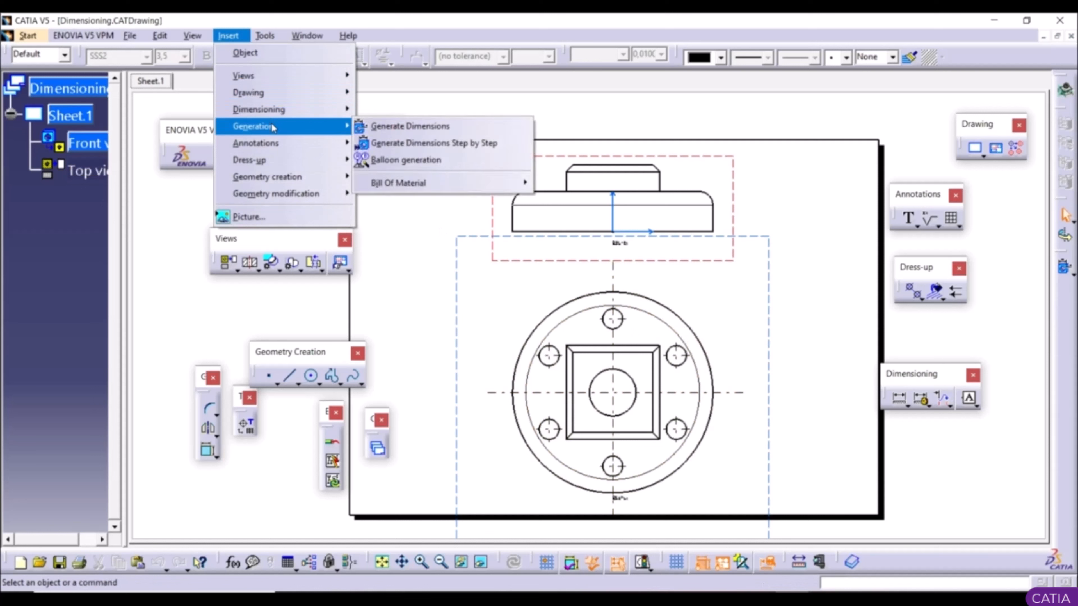
{"action": "left_click", "coordinate": [388, 127]}
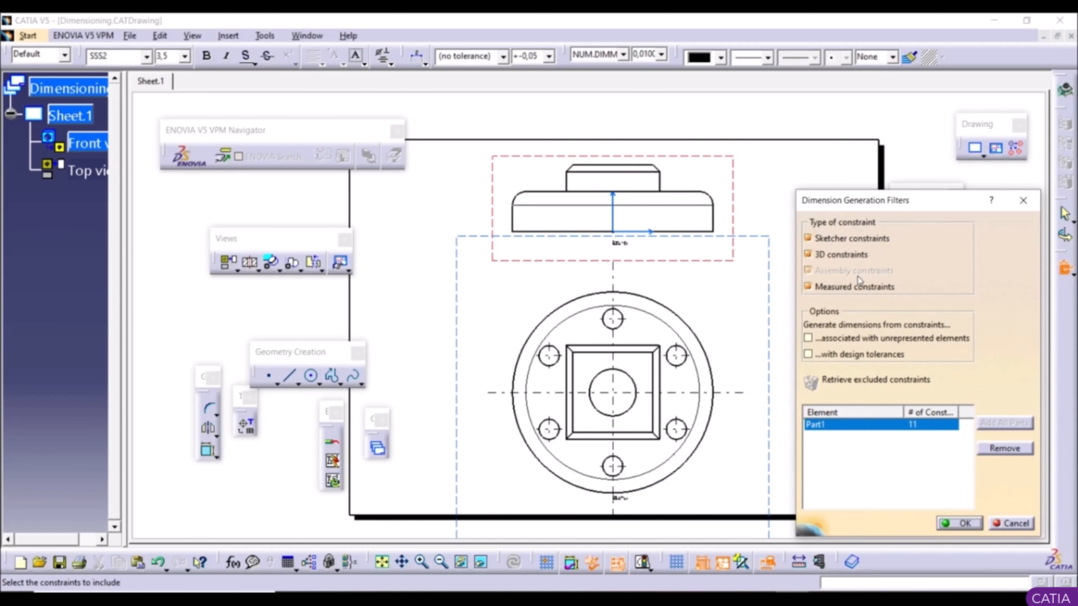
{"action": "left_click", "coordinate": [962, 525]}
{"action": "mouse_move", "coordinate": [657, 423]}
{"action": "middle_mouse_down"}
{"action": "mouse_move", "coordinate": [693, 485]}
{"action": "mouse_move", "coordinate": [652, 340]}
{"action": "middle_mouse_up"}
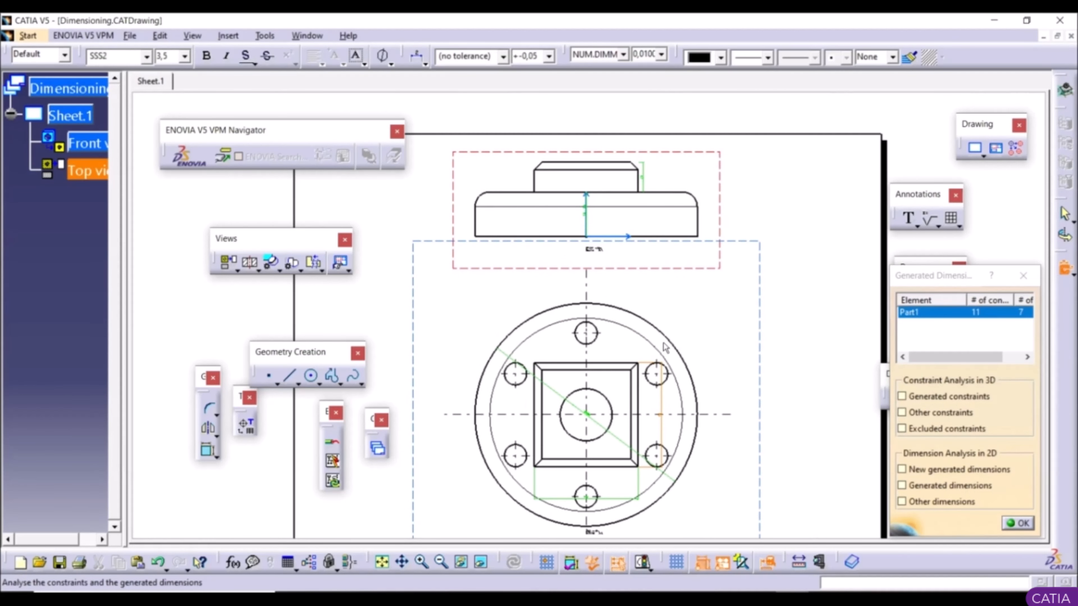
{"action": "left_click", "coordinate": [1013, 525]}
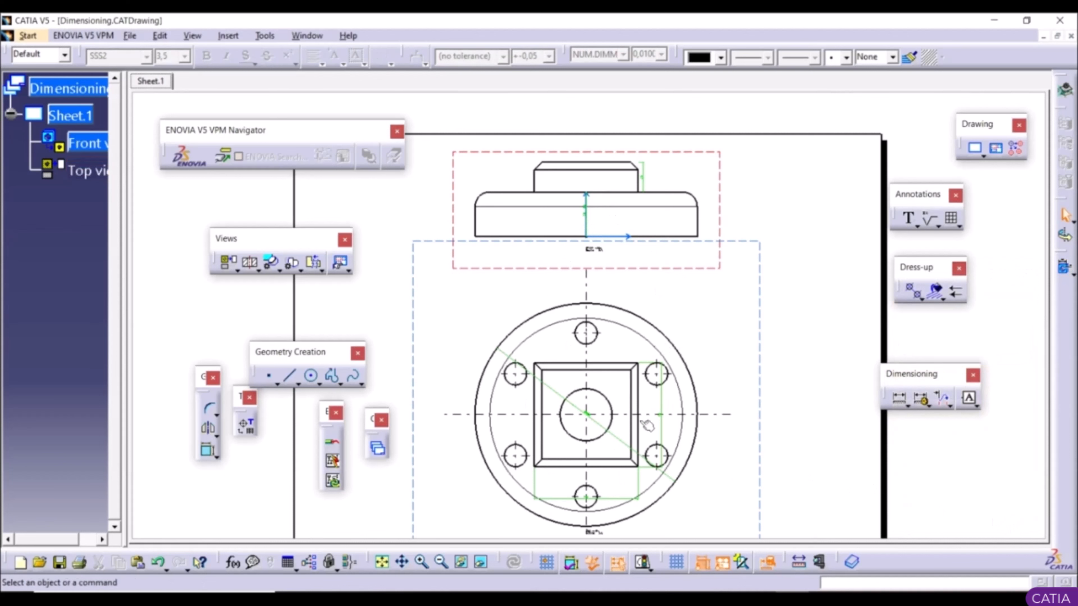
Step: Move the square's vertical dimension outside the flange in the top view and rotate the two overlapping diameter dimensions apart
{"action": "mouse_move", "coordinate": [662, 422]}
{"action": "middle_mouse_down", "text": "ctrl"}
{"action": "mouse_move", "coordinate": [684, 475]}
{"action": "mouse_move", "coordinate": [636, 311]}
{"action": "mouse_move", "coordinate": [638, 219]}
{"action": "middle_mouse_up", "text": "ctrl"}
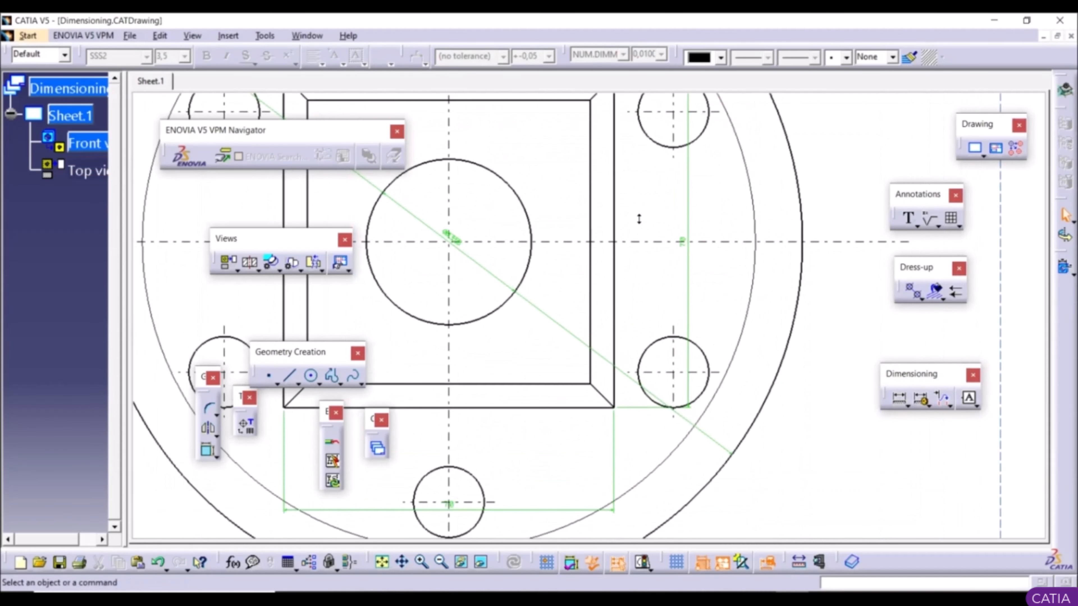
{"action": "left_click_drag", "start_coordinate": [692, 253], "coordinate": [883, 254]}
{"action": "left_click_drag", "start_coordinate": [458, 241], "coordinate": [505, 189]}
{"action": "left_click_drag", "start_coordinate": [450, 252], "coordinate": [467, 267]}
{"action": "left_click", "coordinate": [517, 325]}
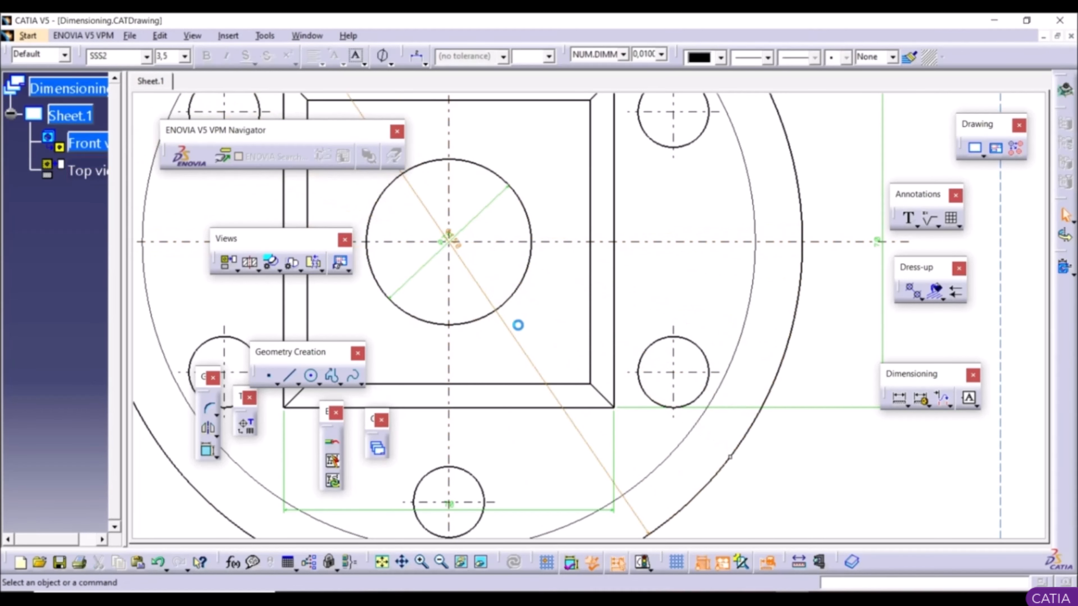
Step: Move the square's horizontal dimension below the flange outline in the top view
{"action": "middle_click_drag", "start_coordinate": [517, 325], "coordinate": [506, 377]}
{"action": "middle_click_drag", "start_coordinate": [507, 378], "coordinate": [566, 296]}
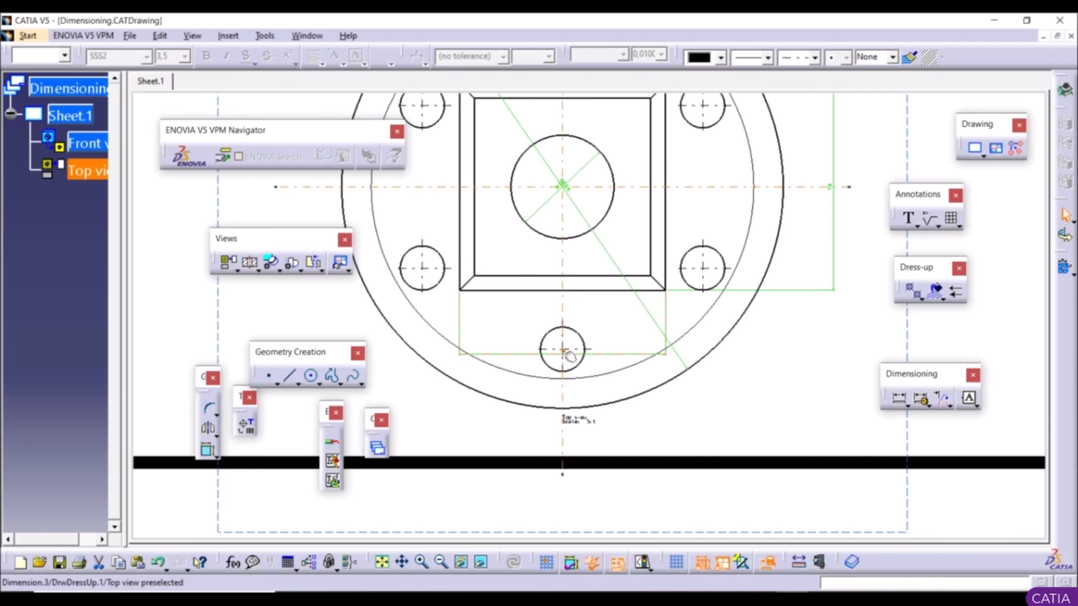
{"action": "left_click_drag", "start_coordinate": [563, 354], "coordinate": [563, 441]}
{"action": "left_click", "coordinate": [688, 374]}
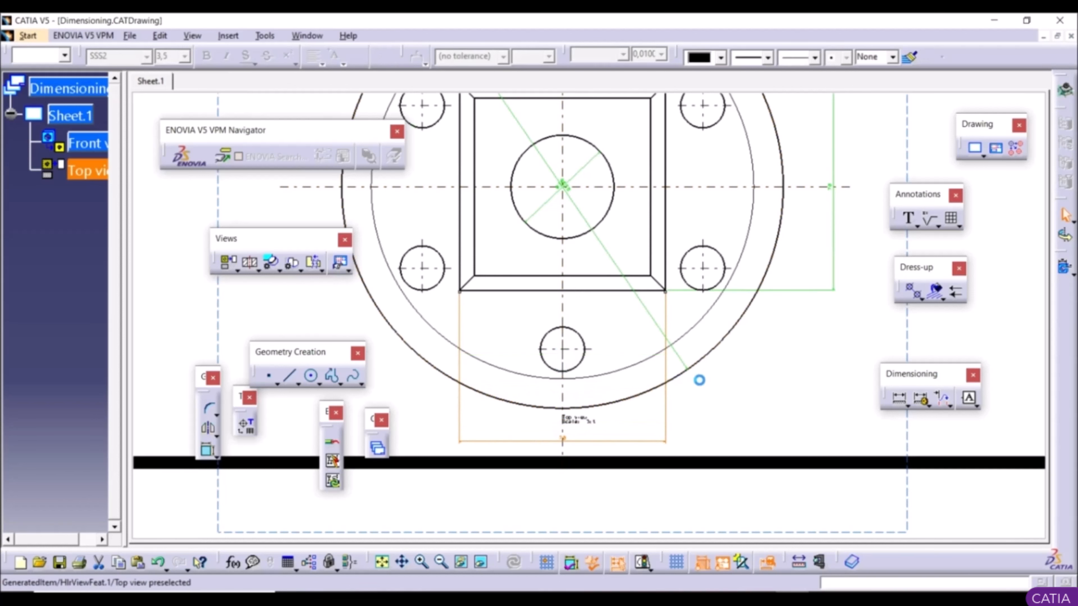
Step: Separate the two vertical dimensions on the front view's base, placing one on each side of the central axis
{"action": "middle_click_drag", "start_coordinate": [636, 290], "coordinate": [660, 358]}
{"action": "mouse_move", "coordinate": [604, 158]}
{"action": "middle_mouse_down"}
{"action": "mouse_move", "coordinate": [611, 339]}
{"action": "mouse_move", "coordinate": [615, 242]}
{"action": "middle_mouse_up"}
{"action": "middle_click_drag", "start_coordinate": [589, 151], "coordinate": [620, 241]}
{"action": "left_click_drag", "start_coordinate": [621, 249], "coordinate": [496, 256]}
{"action": "left_click_drag", "start_coordinate": [621, 284], "coordinate": [711, 284]}
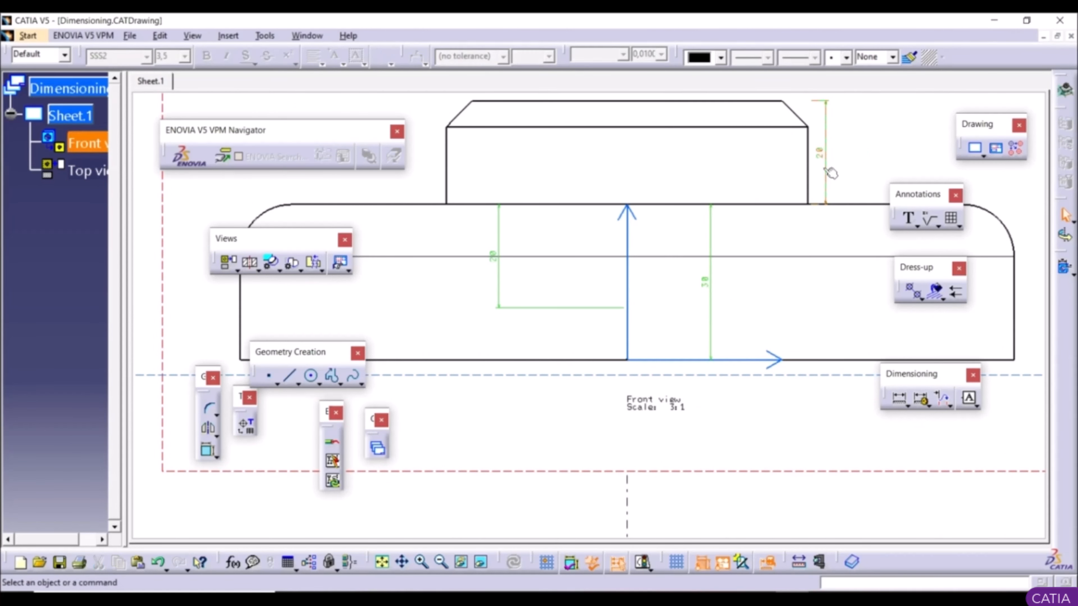
Step: Set the upper block's height dimension in the front view to 10 mm text in font SSS1 and move it away from the block
{"action": "left_click", "coordinate": [818, 150]}
{"action": "left_click", "coordinate": [868, 160]}
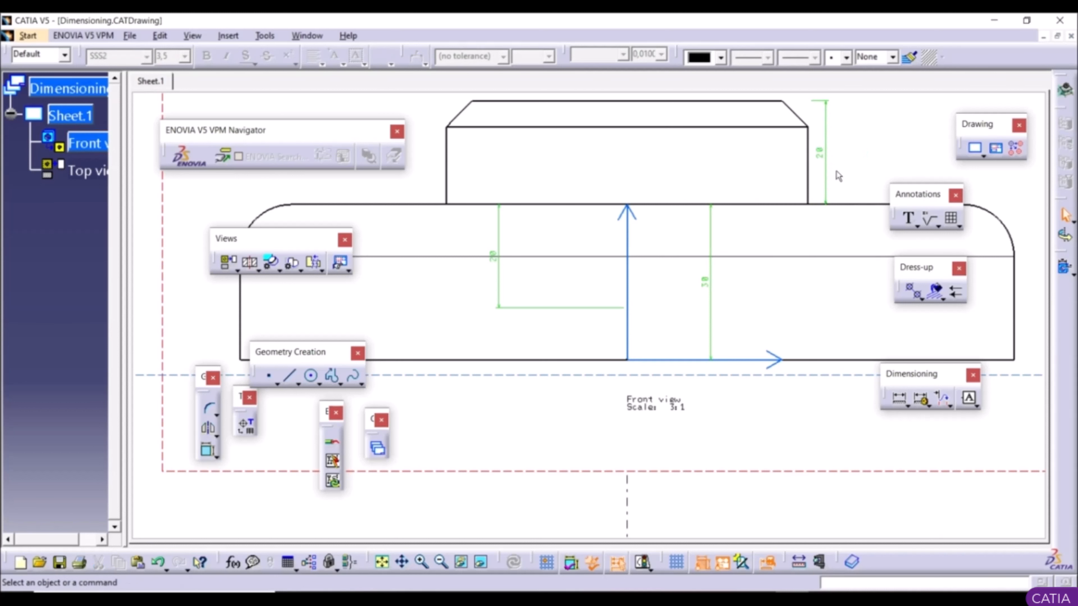
{"action": "left_click", "coordinate": [821, 155]}
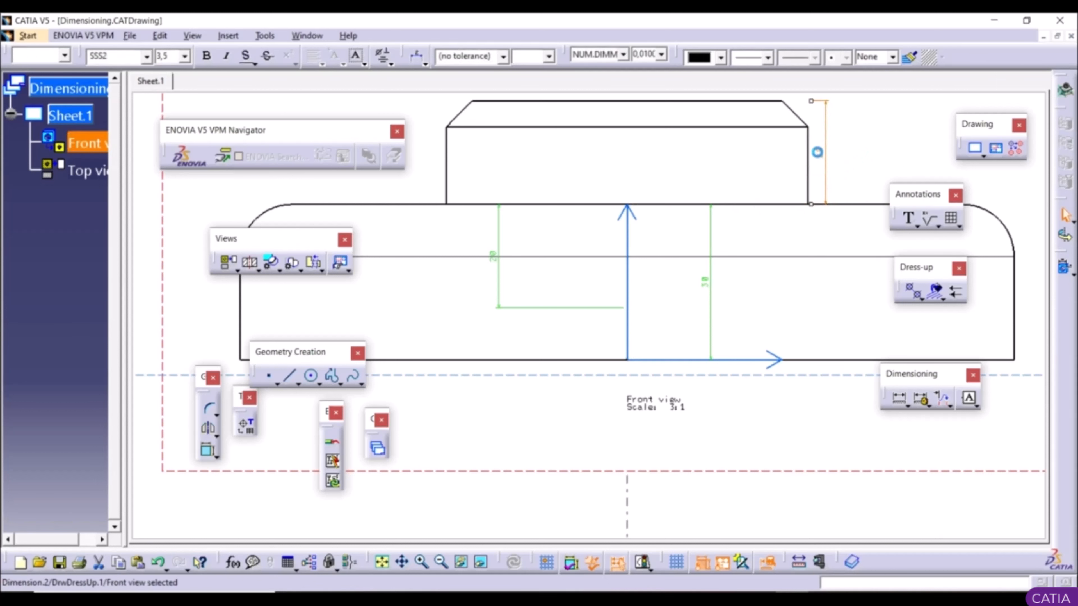
{"action": "left_click", "coordinate": [185, 55]}
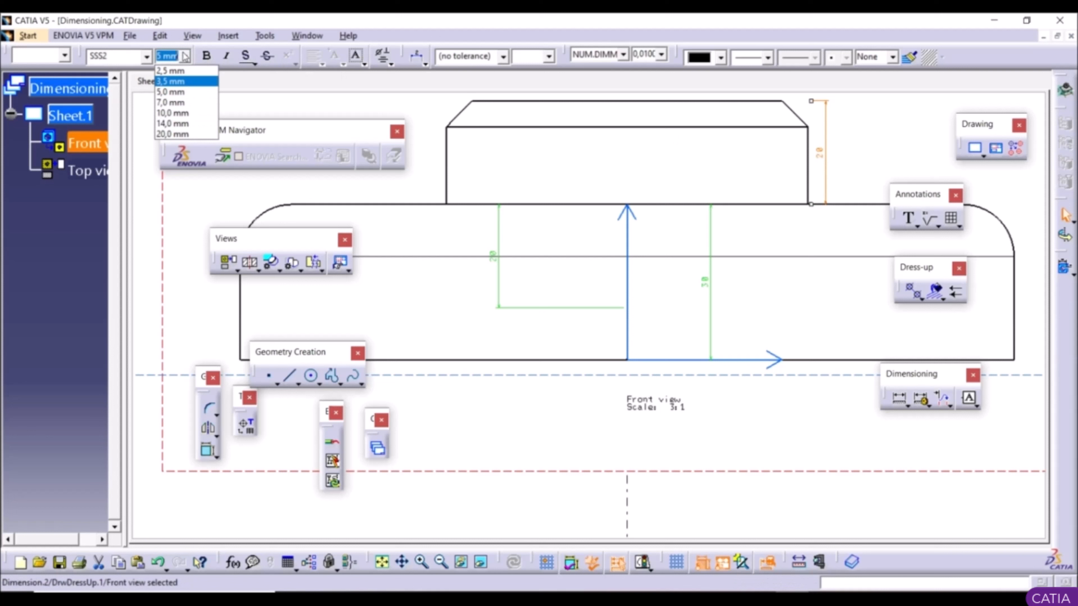
{"action": "left_click", "coordinate": [174, 109]}
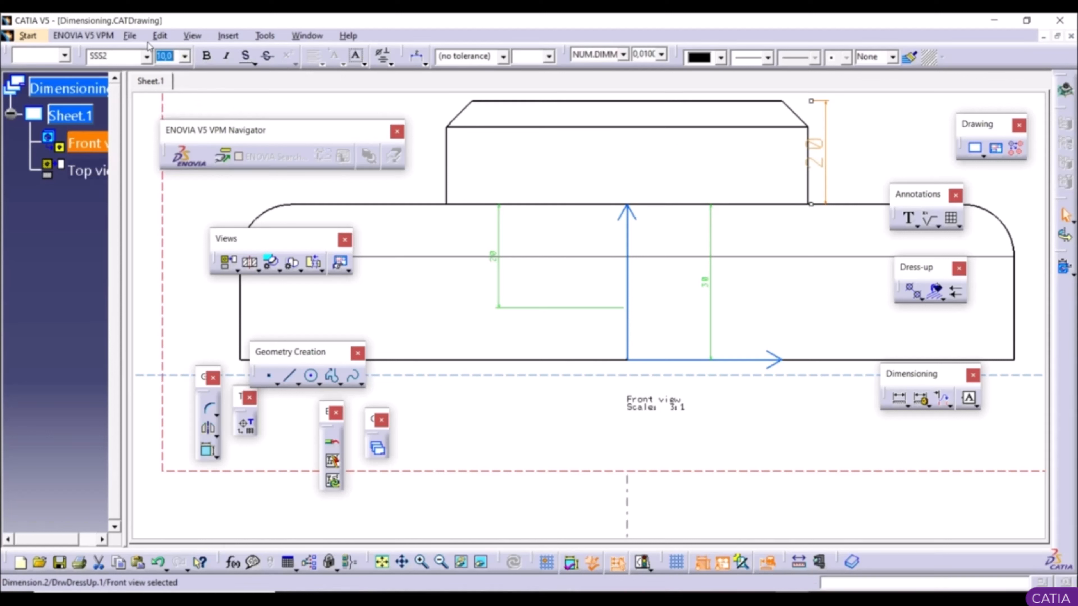
{"action": "left_click_drag", "start_coordinate": [819, 159], "coordinate": [849, 157]}
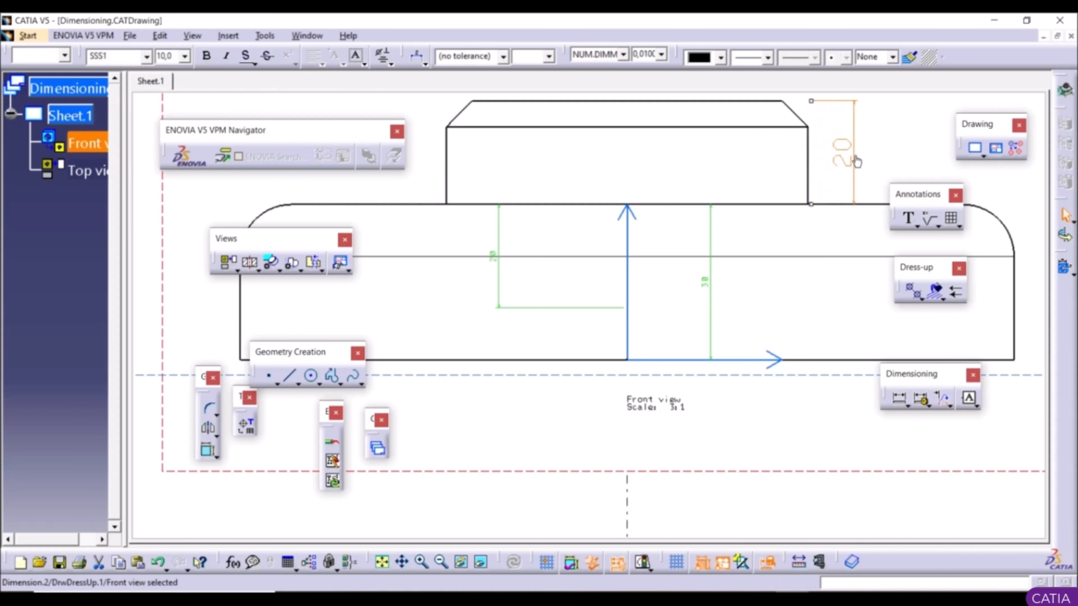
{"action": "left_click", "coordinate": [902, 150]}
Step: Undo the dimension formatting, the repositioning and the automatic dimension generation in both views
{"action": "middle_click_drag", "start_coordinate": [584, 161], "coordinate": [668, 326], "text": "ctrl"}
{"action": "middle_click_drag", "start_coordinate": [623, 381], "coordinate": [639, 237], "text": "ctrl"}
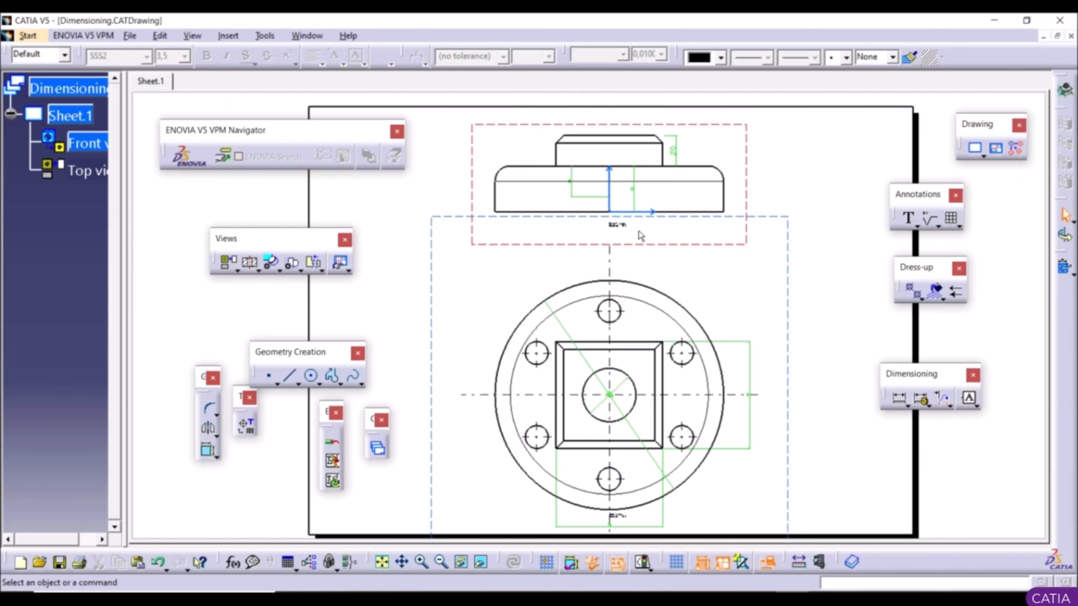
{"action": "left_click", "coordinate": [159, 565]}
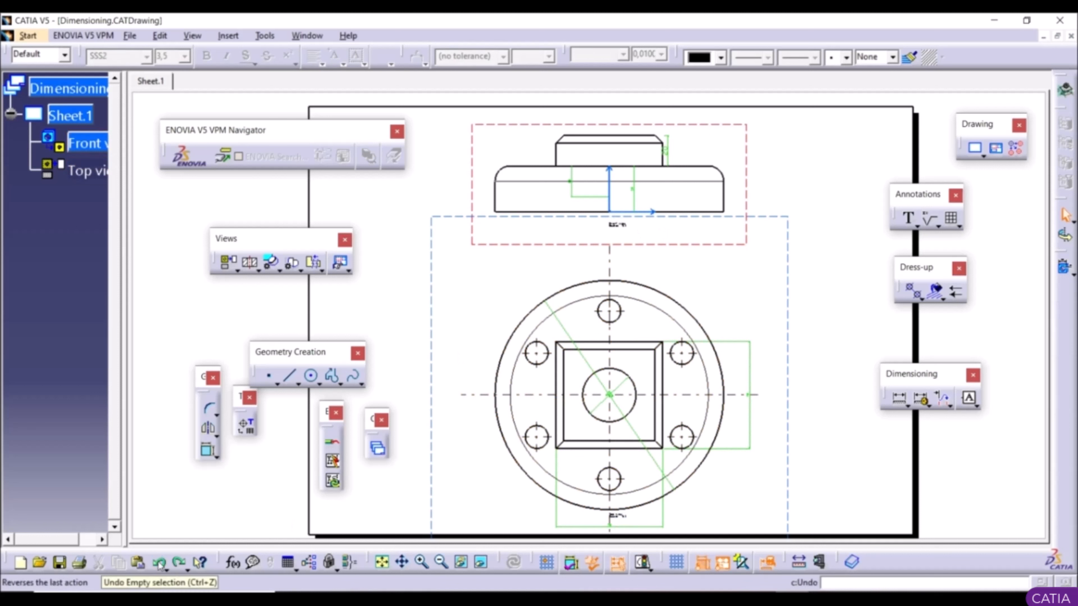
{"action": "left_click", "coordinate": [159, 565]}
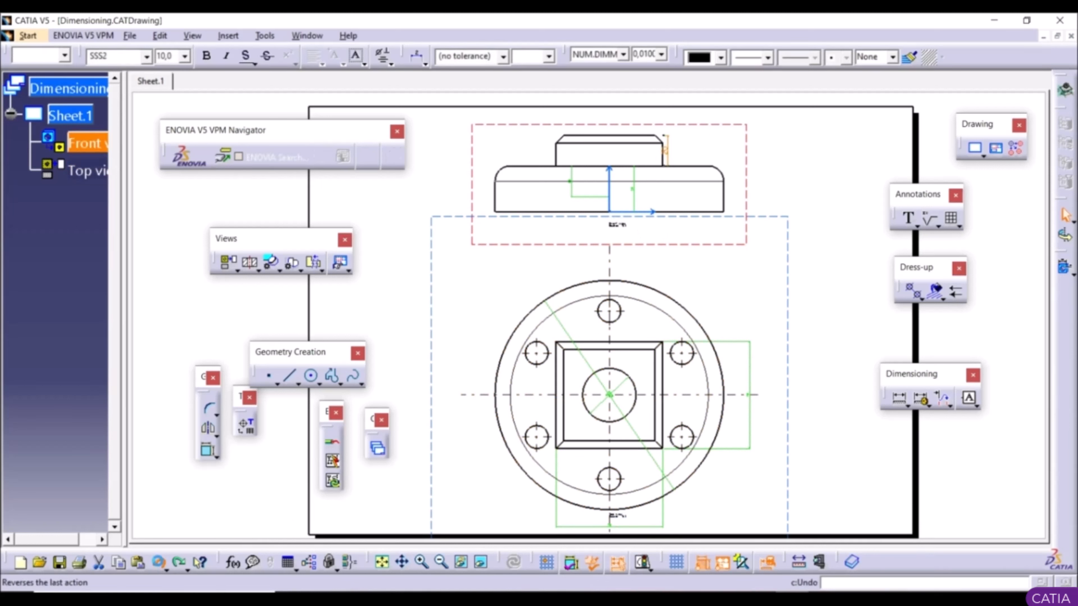
{"action": "left_click", "coordinate": [159, 565]}
{"action": "left_click", "coordinate": [159, 564]}
{"action": "left_click", "coordinate": [158, 564]}
{"action": "left_click", "coordinate": [159, 564]}
{"action": "left_click", "coordinate": [158, 564]}
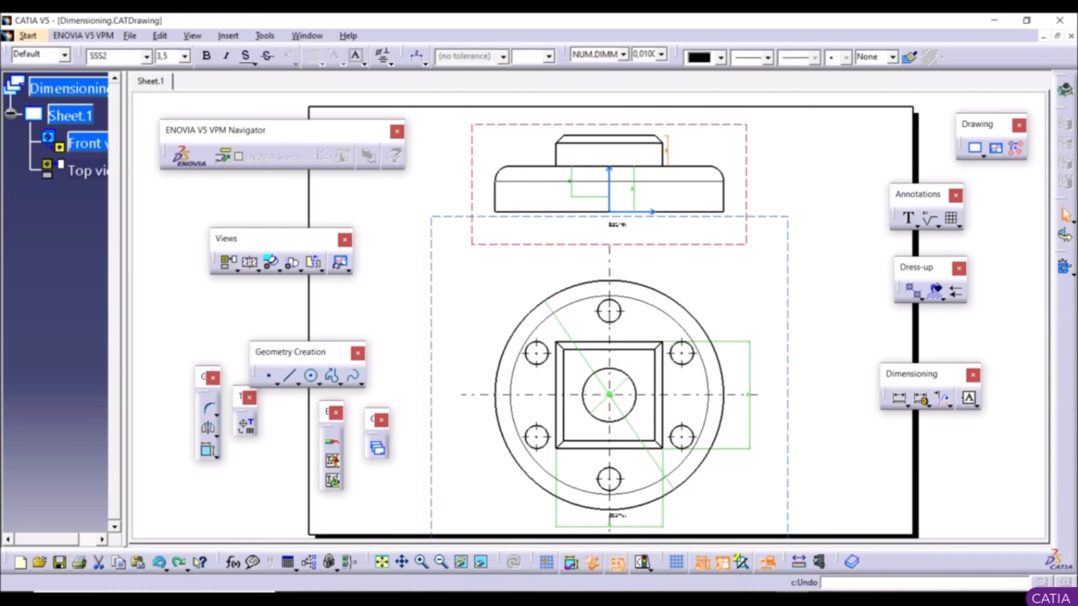
{"action": "left_click", "coordinate": [158, 564]}
{"action": "left_click", "coordinate": [159, 564]}
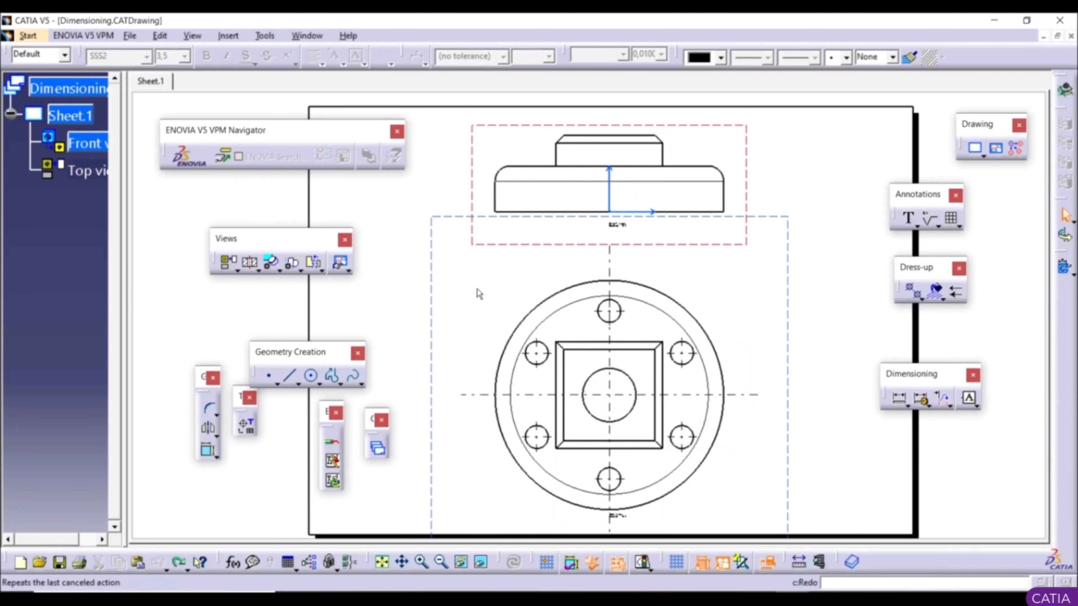
Step: Run step-by-step dimension generation with the default constraint filters and a 3 s timeout, and pause it at the square's vertical dimension
{"action": "left_click", "coordinate": [228, 36]}
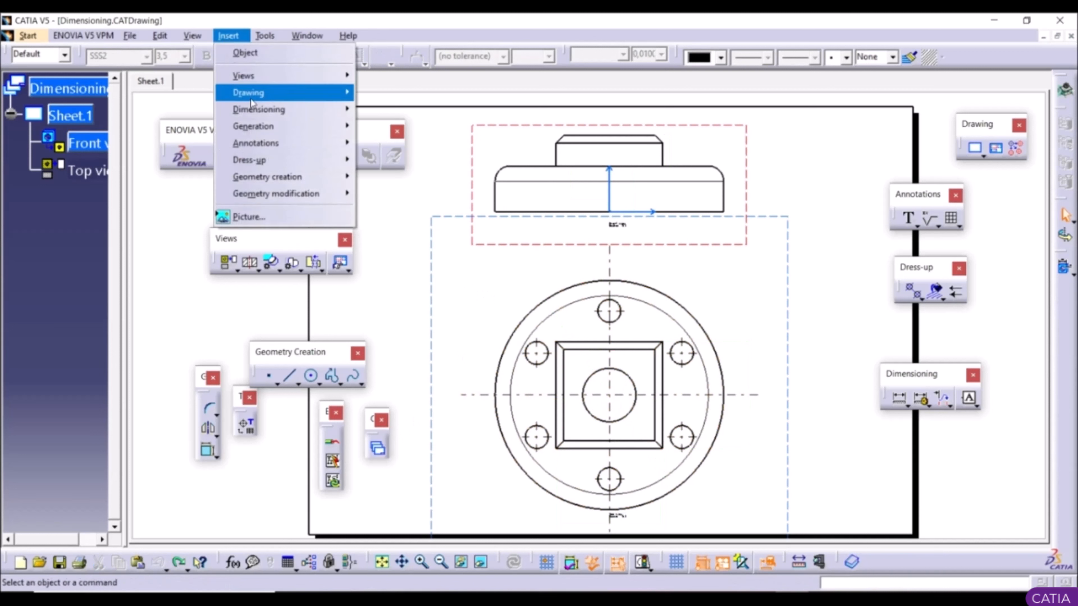
{"action": "mouse_move", "coordinate": [263, 127]}
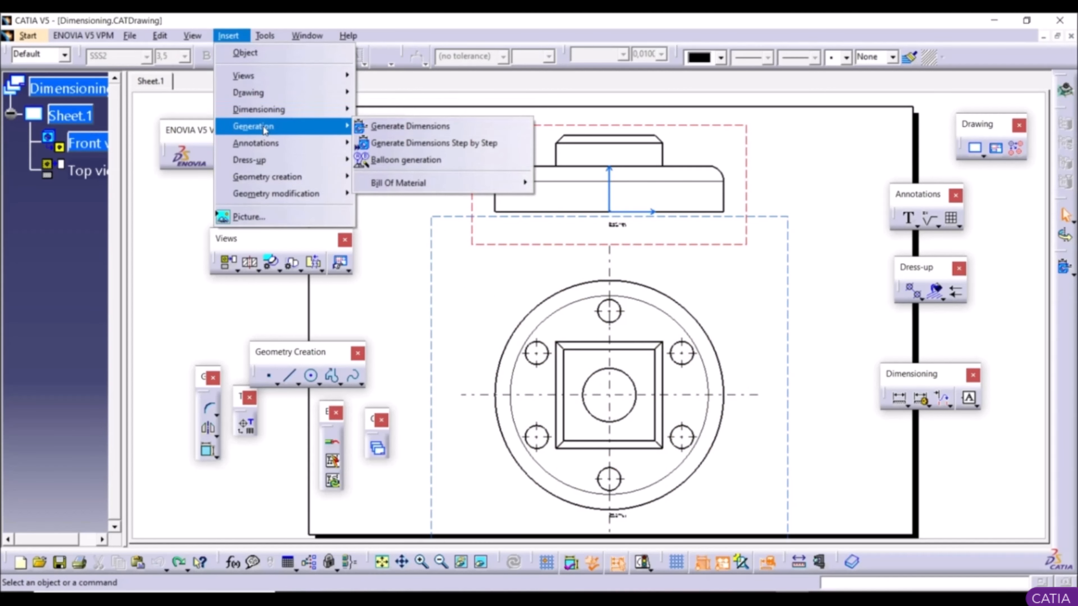
{"action": "left_click", "coordinate": [415, 144]}
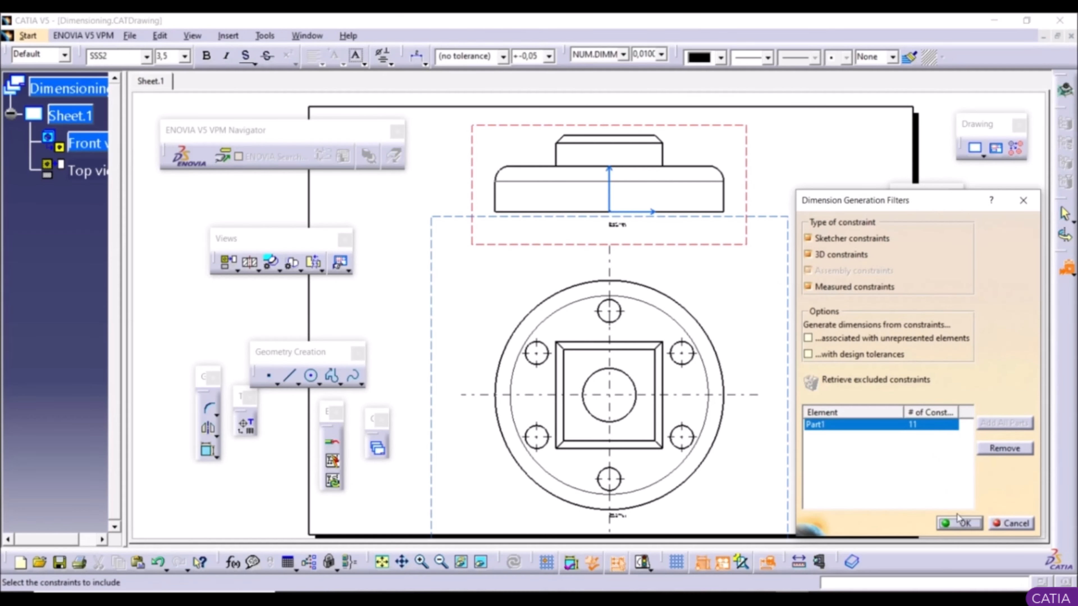
{"action": "left_click", "coordinate": [964, 522]}
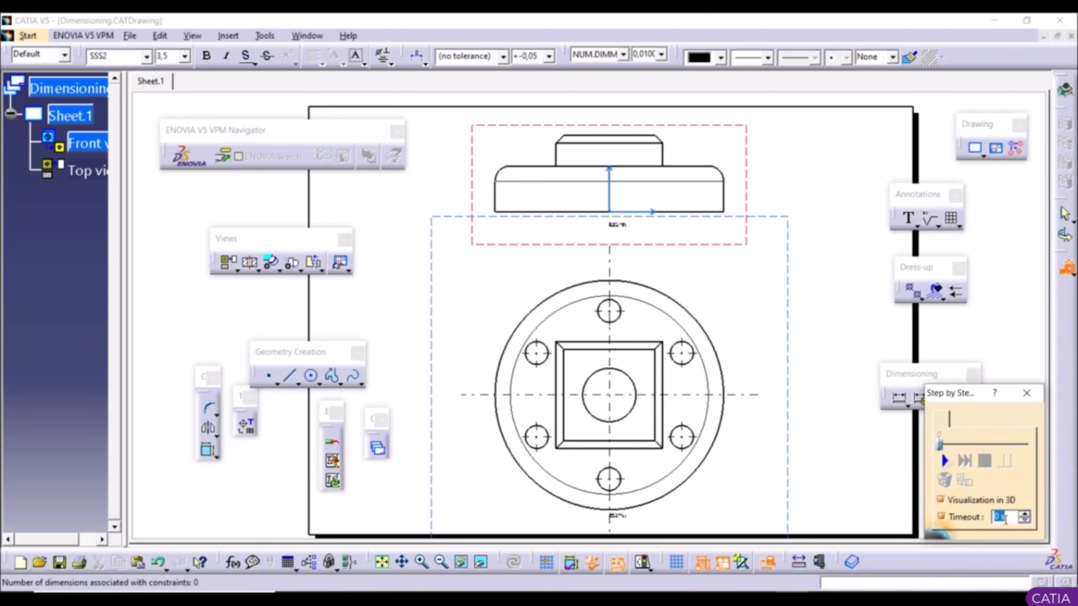
{"action": "left_click", "coordinate": [953, 463]}
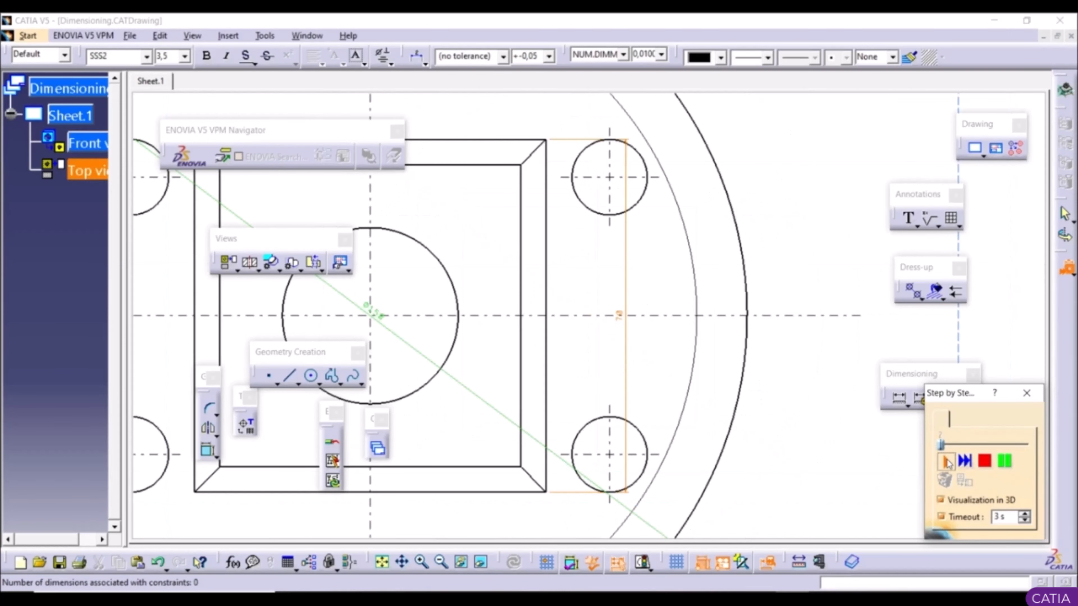
{"action": "left_click", "coordinate": [1005, 461]}
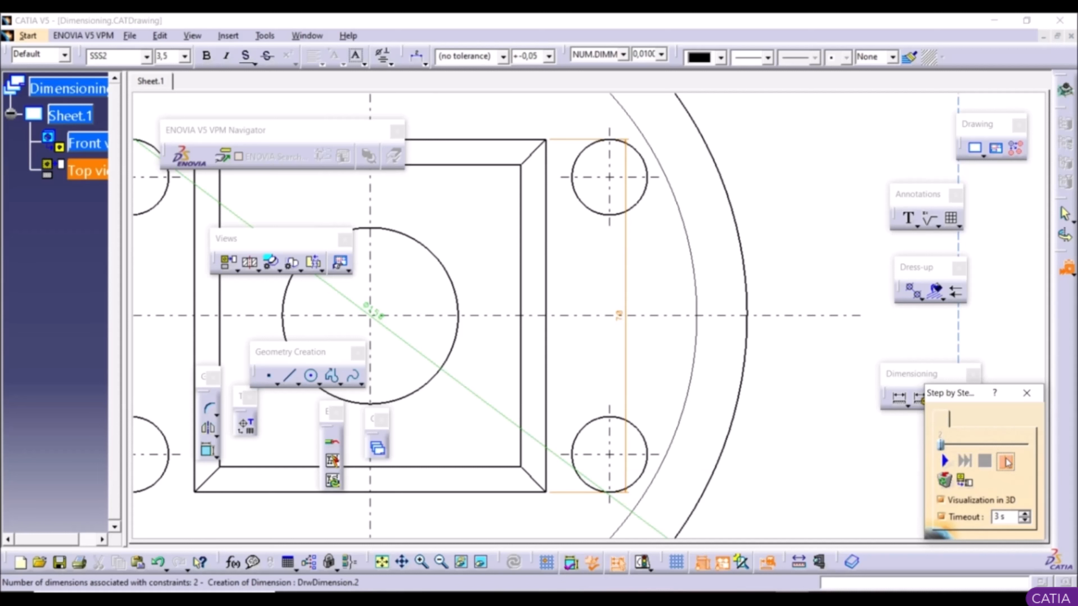
Step: Resume the step-by-step generation, produce all remaining dimensions at once, close the analysis, and undo the generated dimensions
{"action": "left_click", "coordinate": [946, 463]}
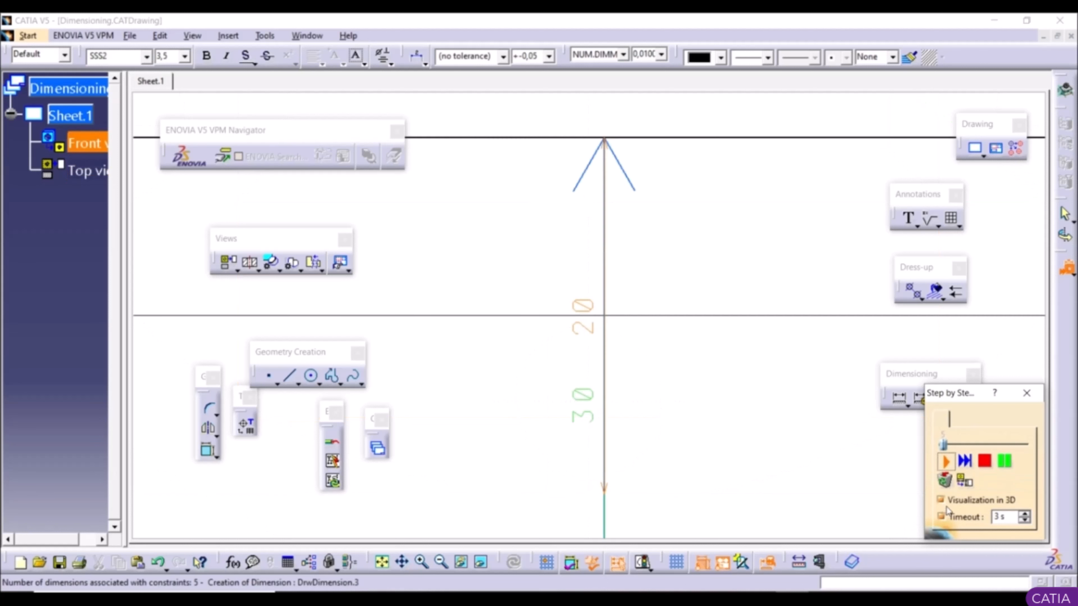
{"action": "left_click", "coordinate": [967, 463]}
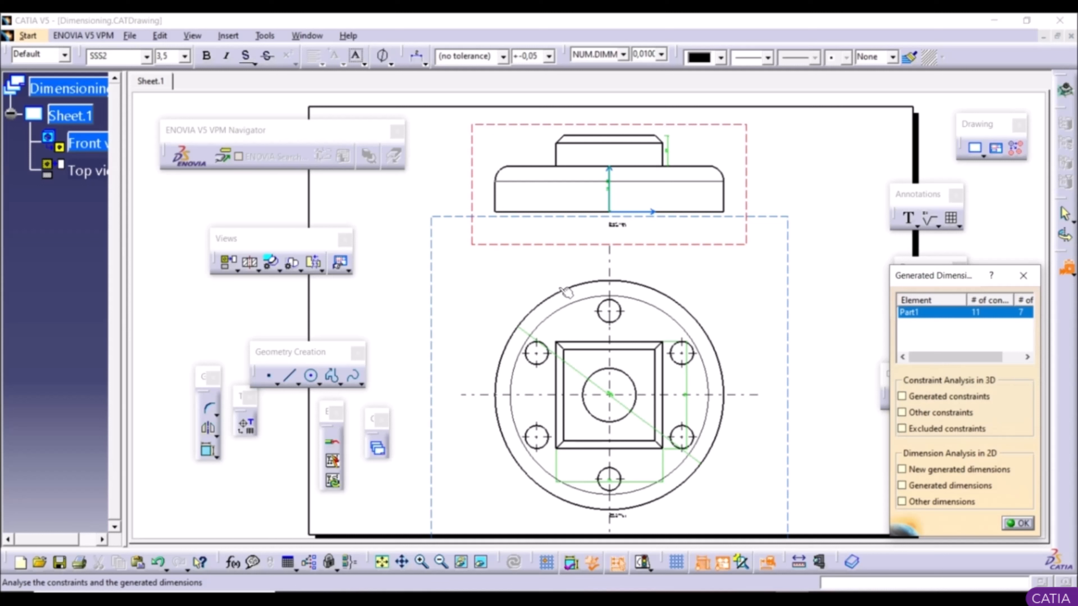
{"action": "left_click", "coordinate": [1018, 523]}
{"action": "left_click", "coordinate": [158, 562]}
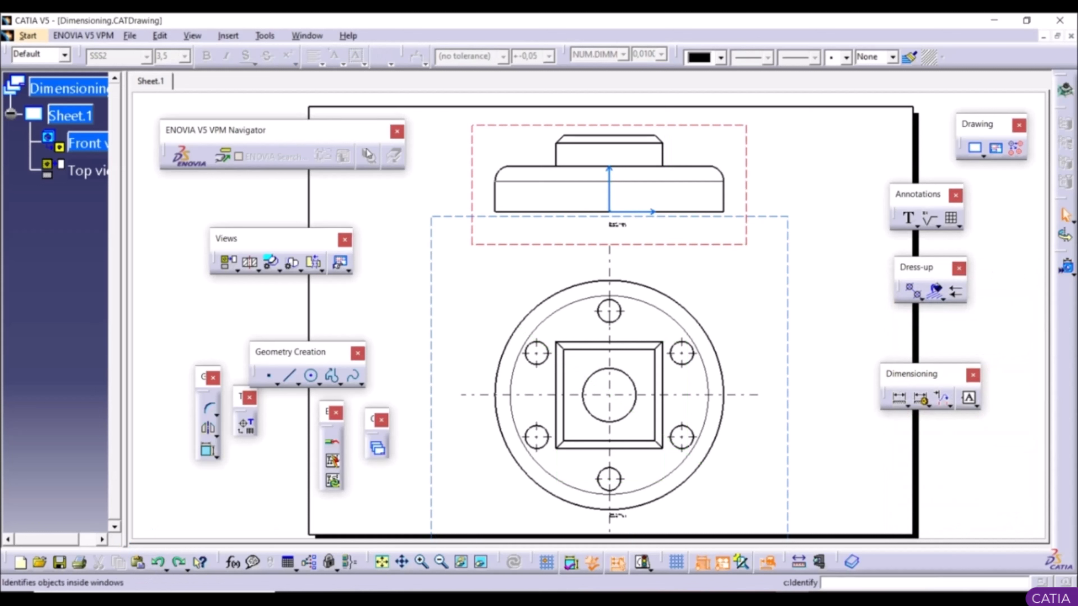
{"action": "left_click", "coordinate": [228, 35]}
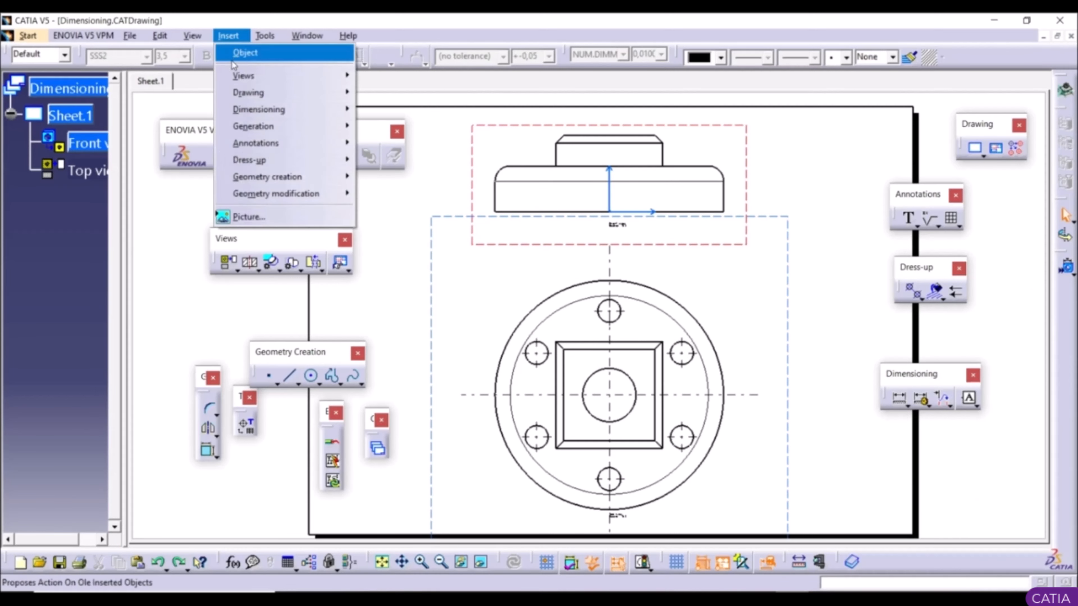
{"action": "mouse_move", "coordinate": [254, 75]}
{"action": "mouse_move", "coordinate": [415, 81]}
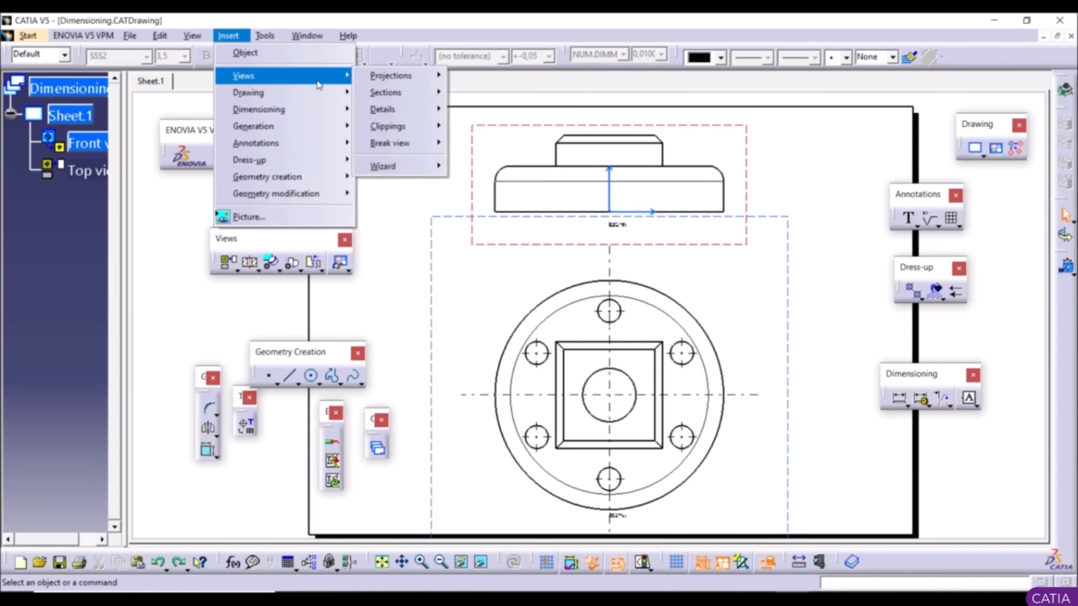
{"action": "mouse_move", "coordinate": [304, 94]}
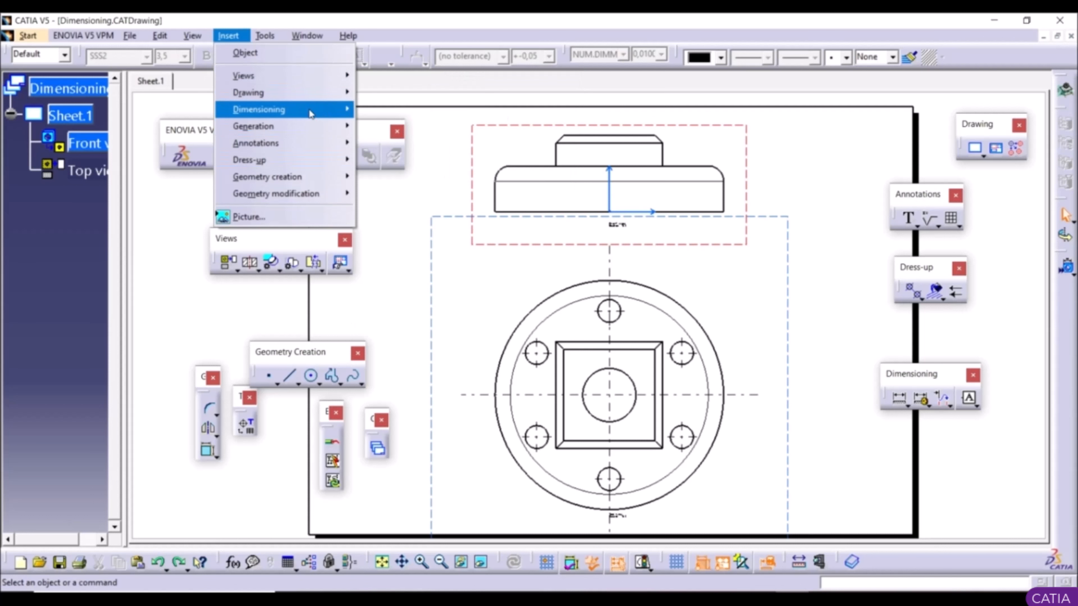
{"action": "mouse_move", "coordinate": [308, 129]}
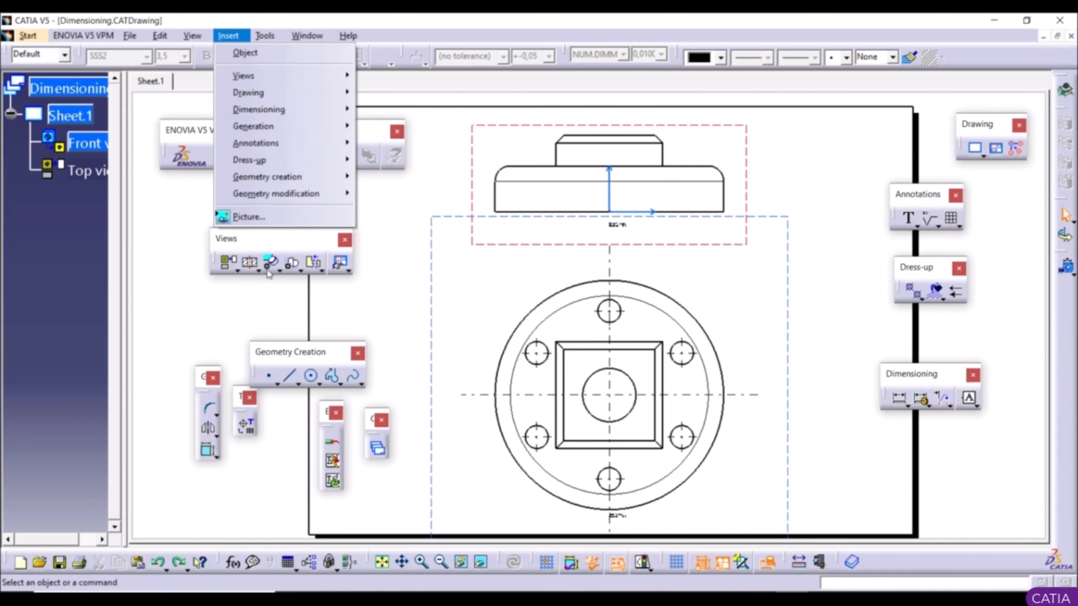
{"action": "left_click", "coordinate": [207, 305]}
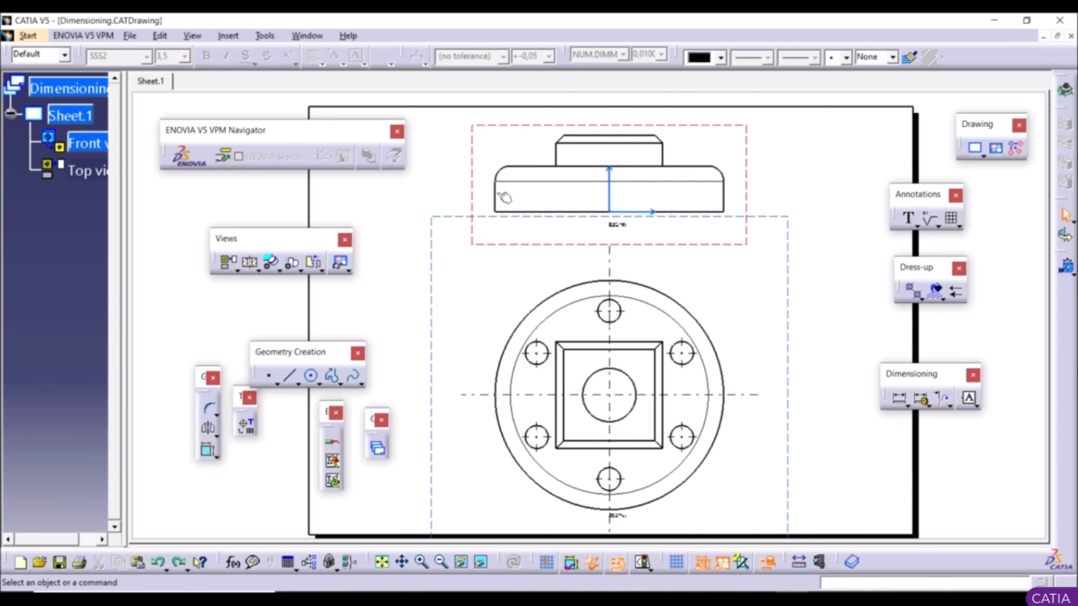
Step: Set the front view's scale to 2:1 in its properties
{"action": "right_click", "coordinate": [643, 130]}
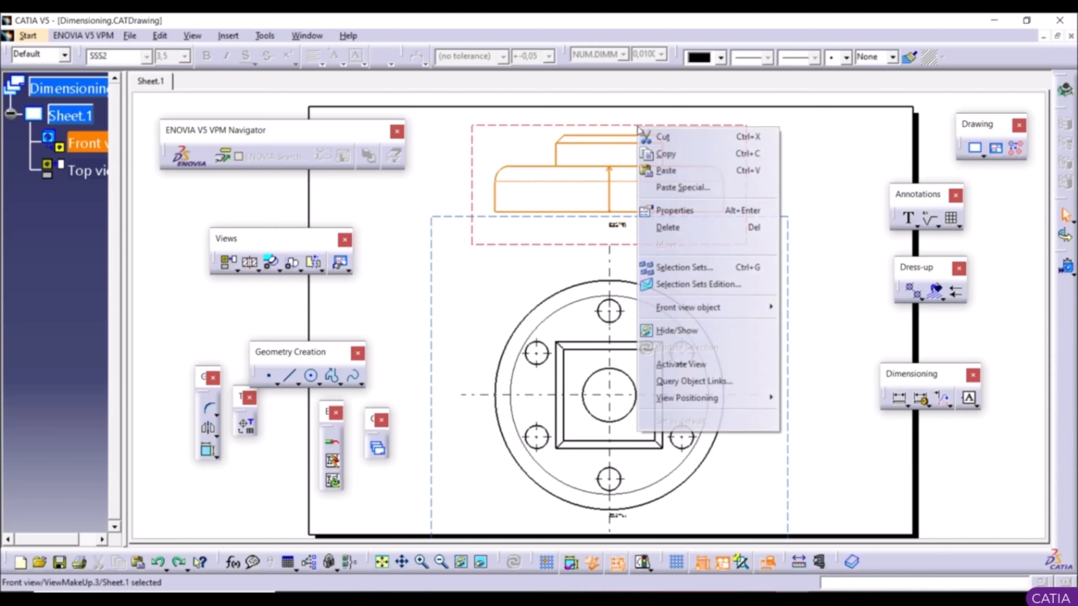
{"action": "left_click", "coordinate": [679, 209]}
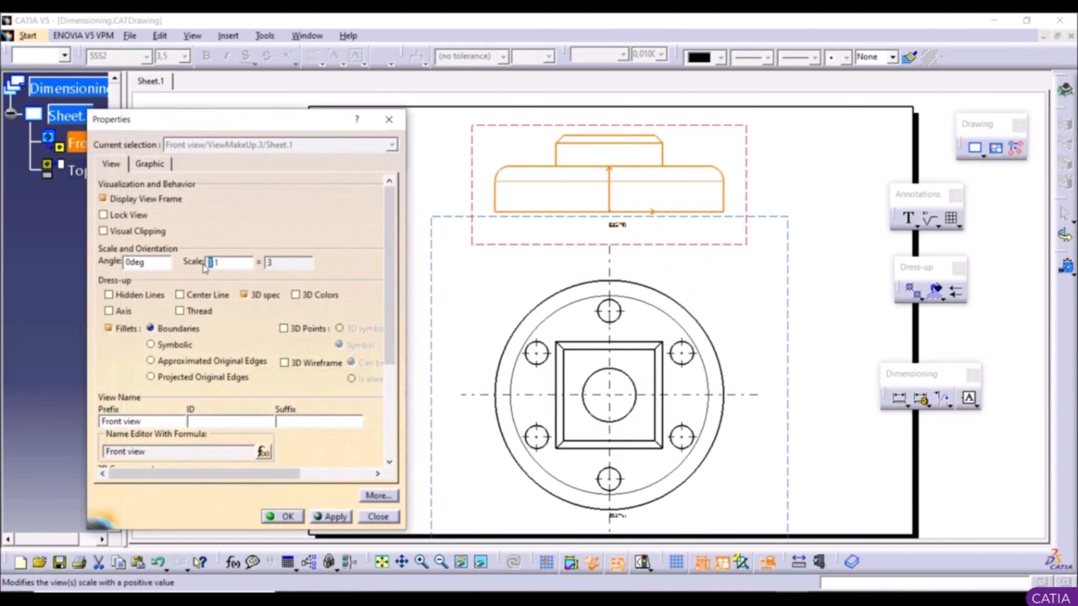
{"action": "left_click", "coordinate": [322, 517]}
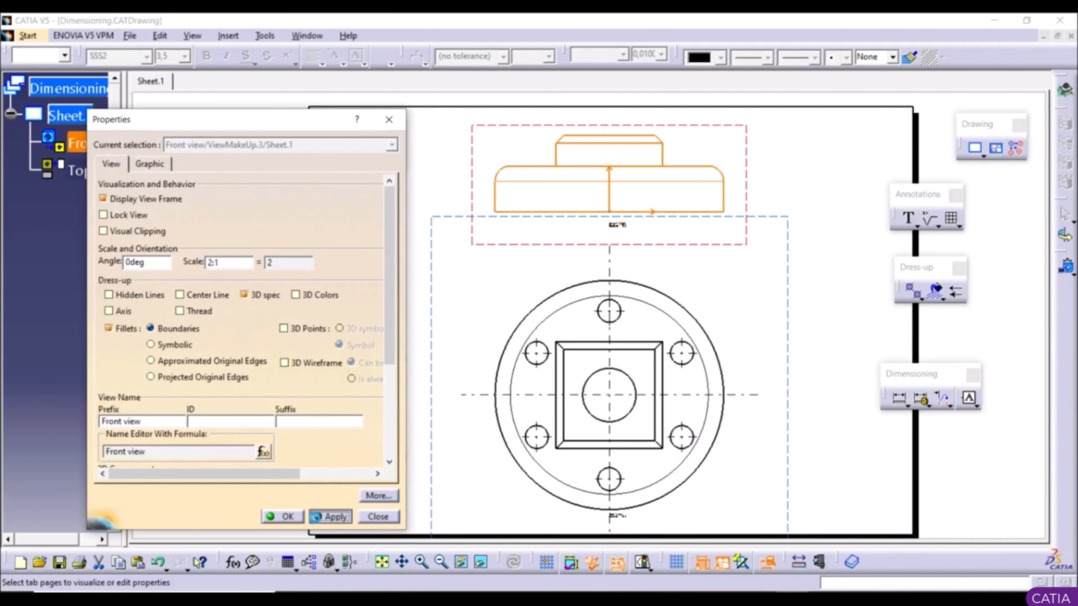
{"action": "left_click", "coordinate": [282, 517]}
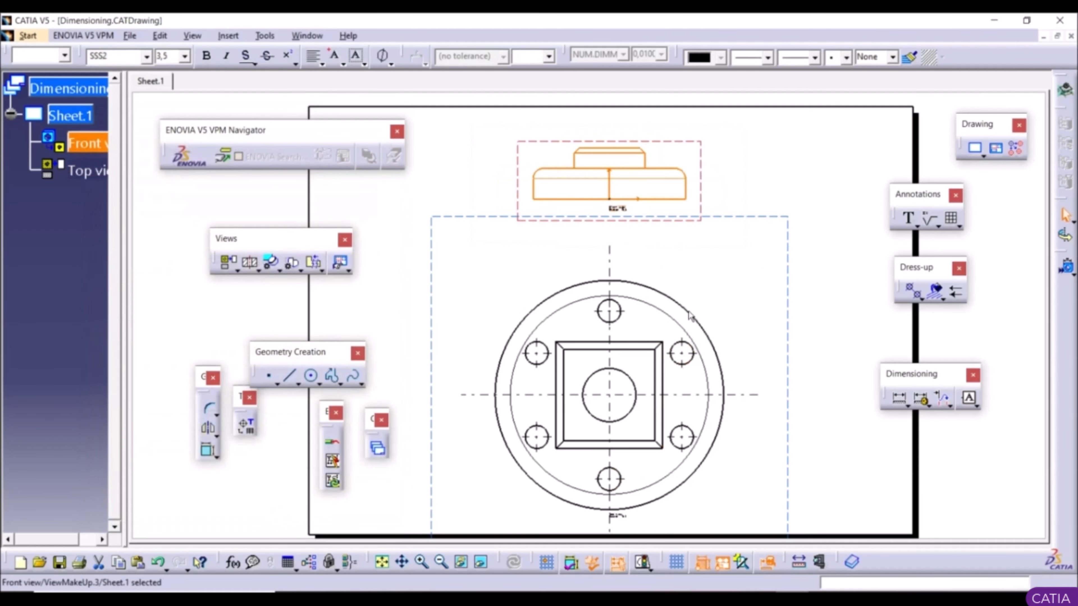
Step: Set the top view's scale to 2:1 in its properties and clear the selection
{"action": "right_click", "coordinate": [729, 215]}
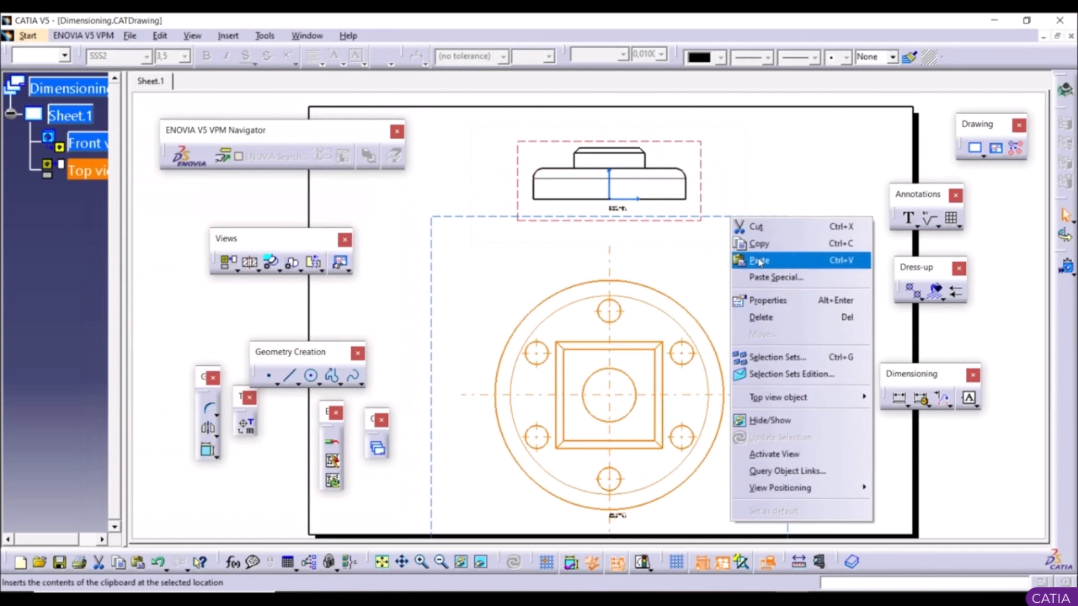
{"action": "left_click", "coordinate": [773, 300]}
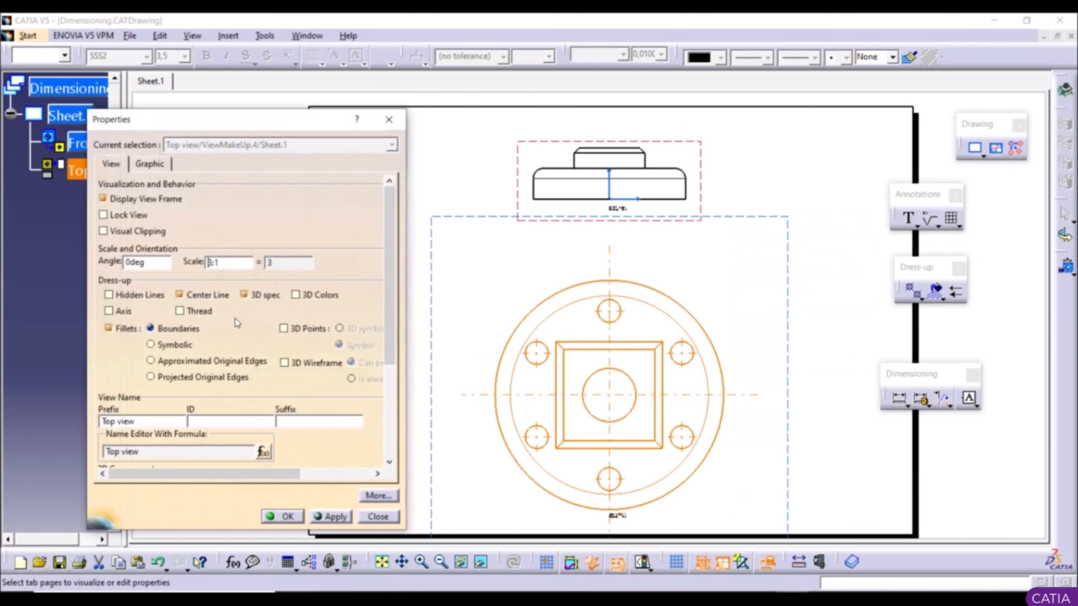
{"action": "double_click", "coordinate": [210, 262]}
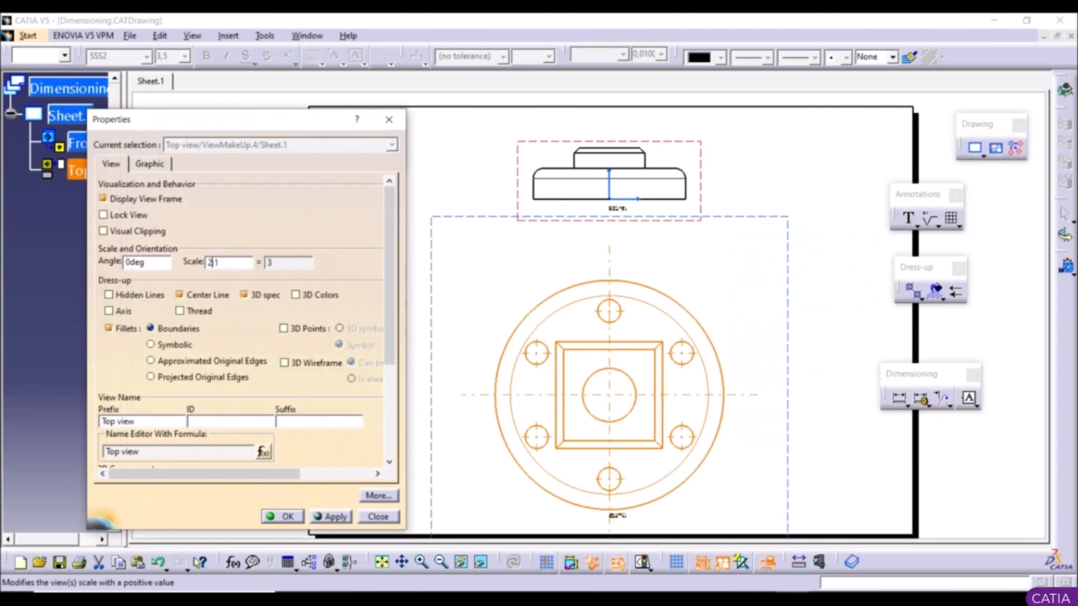
{"action": "left_click", "coordinate": [332, 518]}
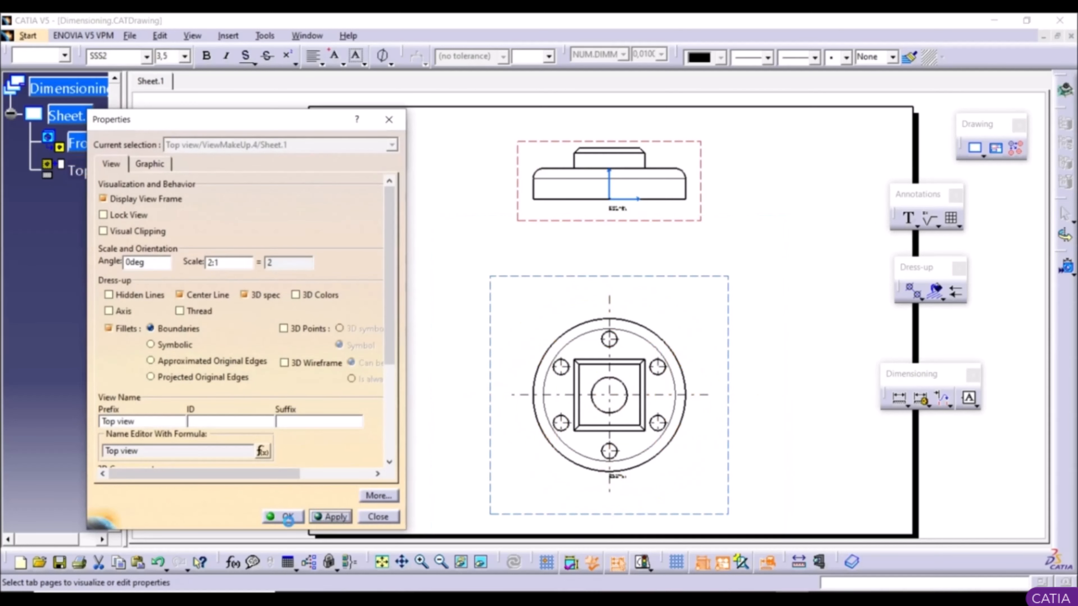
{"action": "left_click", "coordinate": [282, 517]}
{"action": "left_click", "coordinate": [686, 264]}
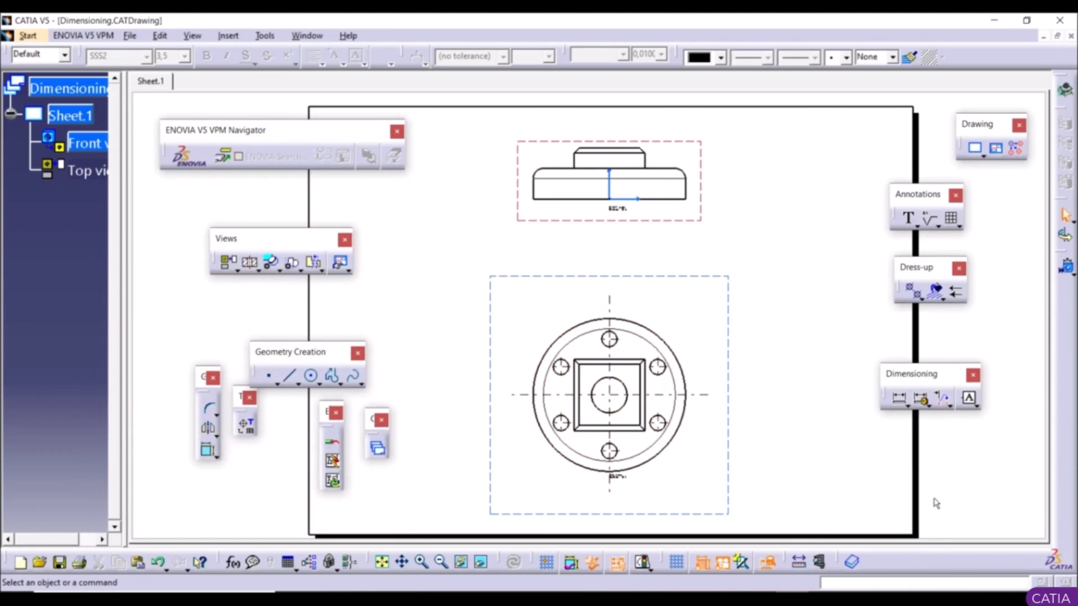
{"action": "right_click", "coordinate": [917, 560]}
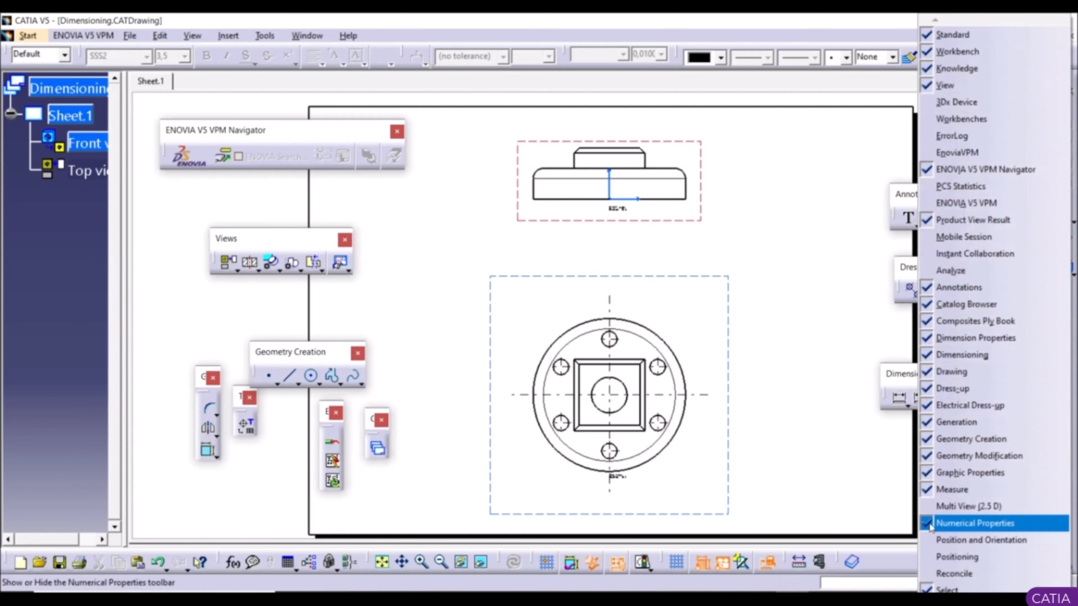
{"action": "left_click", "coordinate": [840, 438]}
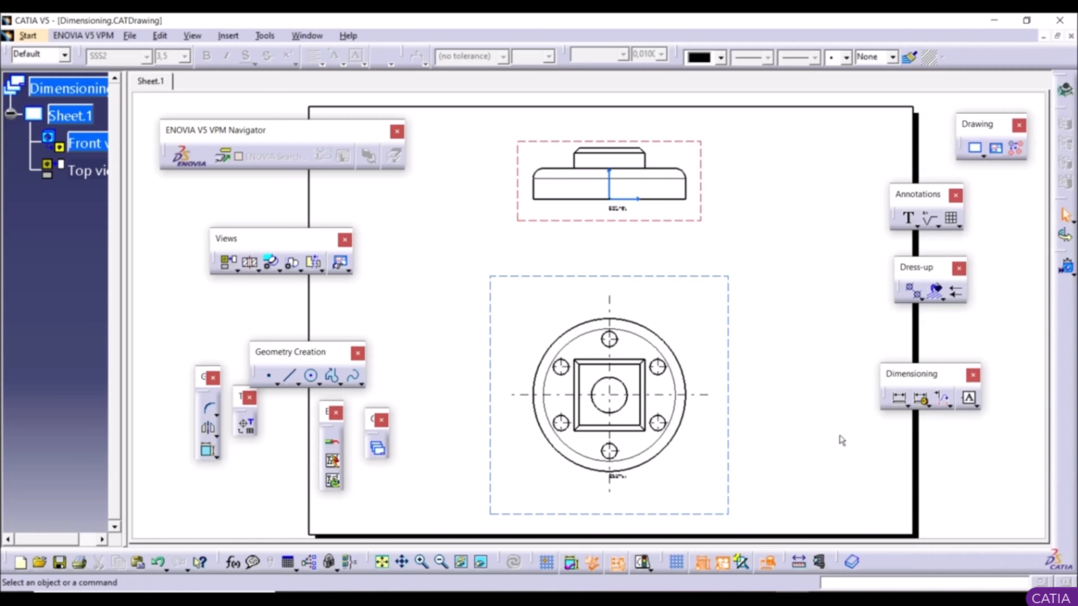
Step: Dimension the length of the upper block's top edge in the front view, placing the dimension above the block
{"action": "left_click", "coordinate": [899, 399]}
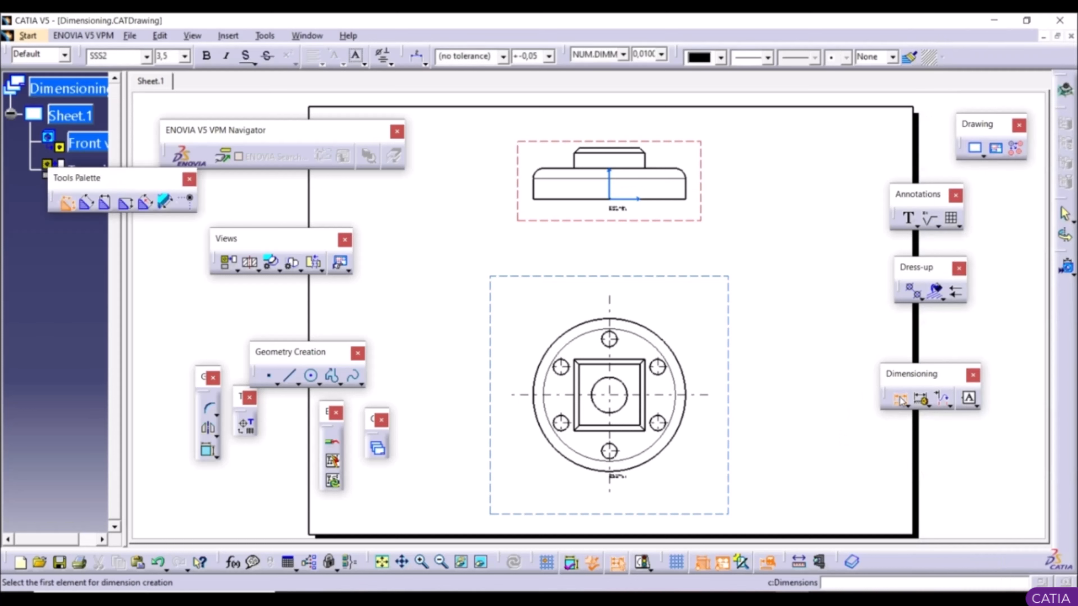
{"action": "middle_click_drag", "start_coordinate": [719, 183], "coordinate": [655, 252]}
{"action": "mouse_move", "coordinate": [665, 309]}
{"action": "middle_mouse_down"}
{"action": "mouse_move", "coordinate": [729, 223]}
{"action": "mouse_move", "coordinate": [722, 199]}
{"action": "mouse_move", "coordinate": [679, 283]}
{"action": "mouse_move", "coordinate": [664, 238]}
{"action": "middle_mouse_up"}
{"action": "left_click", "coordinate": [641, 164]}
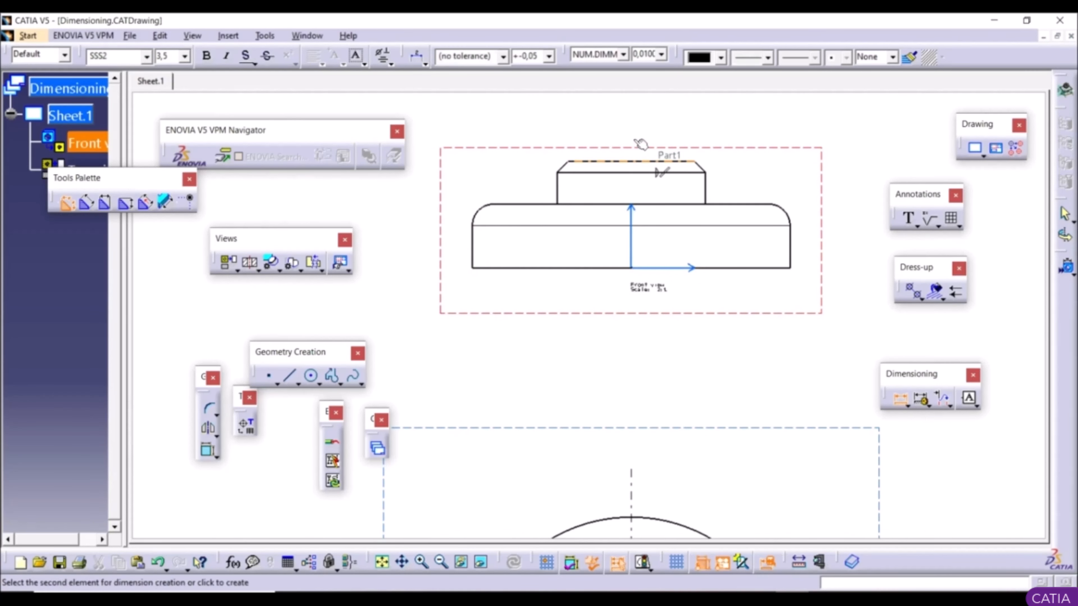
{"action": "left_click", "coordinate": [636, 141]}
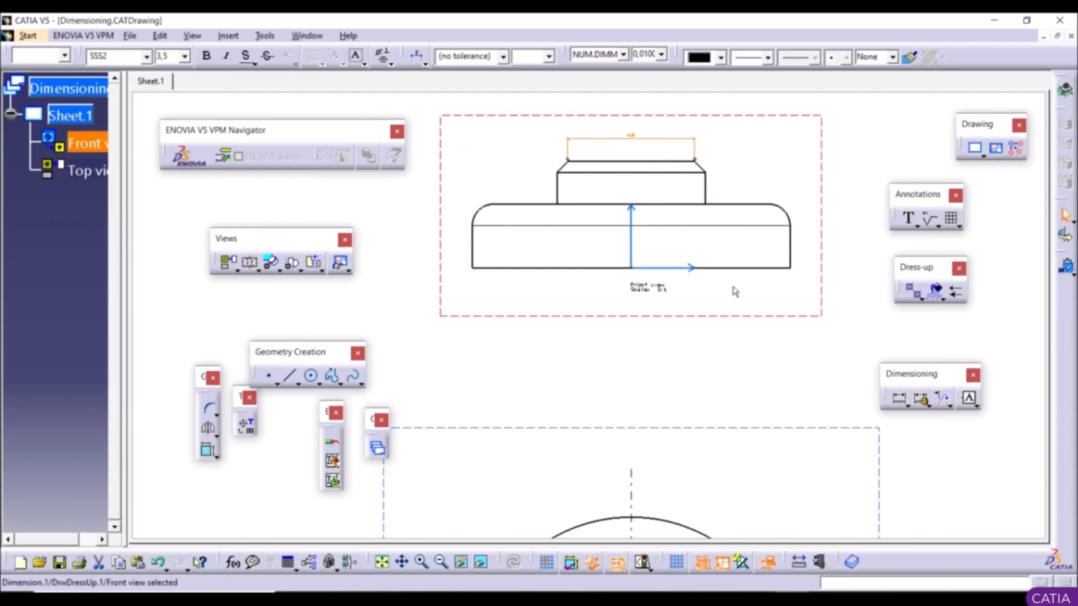
Step: Dimension the diameter of the flange's outer circle in the top view, placing the value outside the circle along a diagonal
{"action": "middle_click_drag", "start_coordinate": [726, 339], "coordinate": [738, 365], "text": "ctrl"}
{"action": "middle_click_drag", "start_coordinate": [710, 373], "coordinate": [690, 240]}
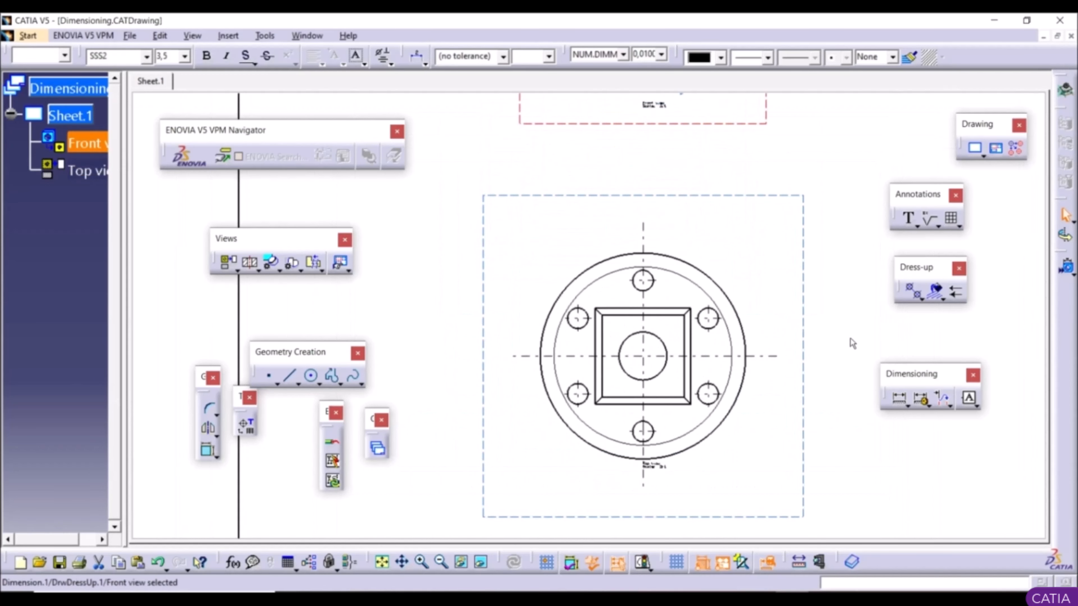
{"action": "left_click", "coordinate": [899, 399]}
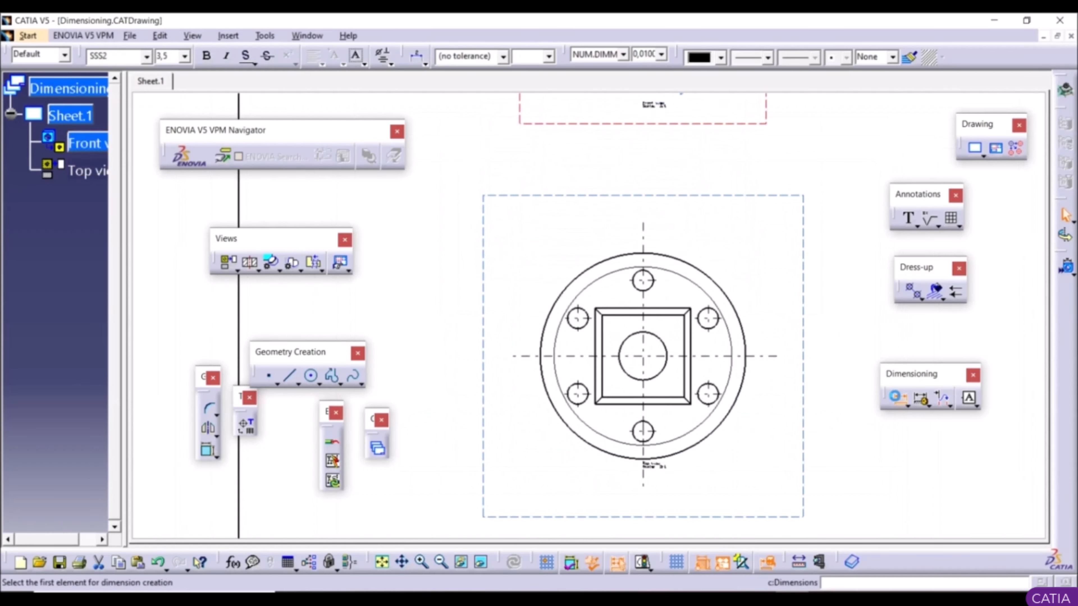
{"action": "left_click", "coordinate": [723, 287]}
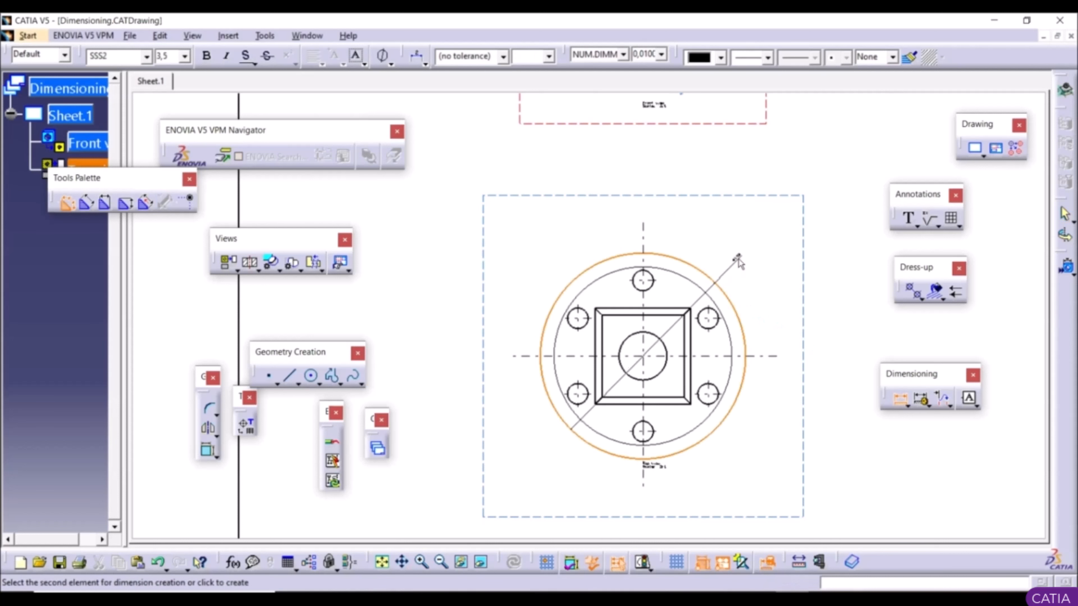
{"action": "left_click", "coordinate": [729, 260]}
{"action": "middle_click_drag", "start_coordinate": [729, 281], "coordinate": [564, 221], "text": "ctrl"}
{"action": "left_click", "coordinate": [784, 224]}
Step: Dimension the distance between the inner square's two vertical edges in the top view, placing the dimension above the flange
{"action": "middle_click_drag", "start_coordinate": [785, 224], "coordinate": [806, 351], "text": "ctrl"}
{"action": "middle_click_drag", "start_coordinate": [732, 241], "coordinate": [732, 261]}
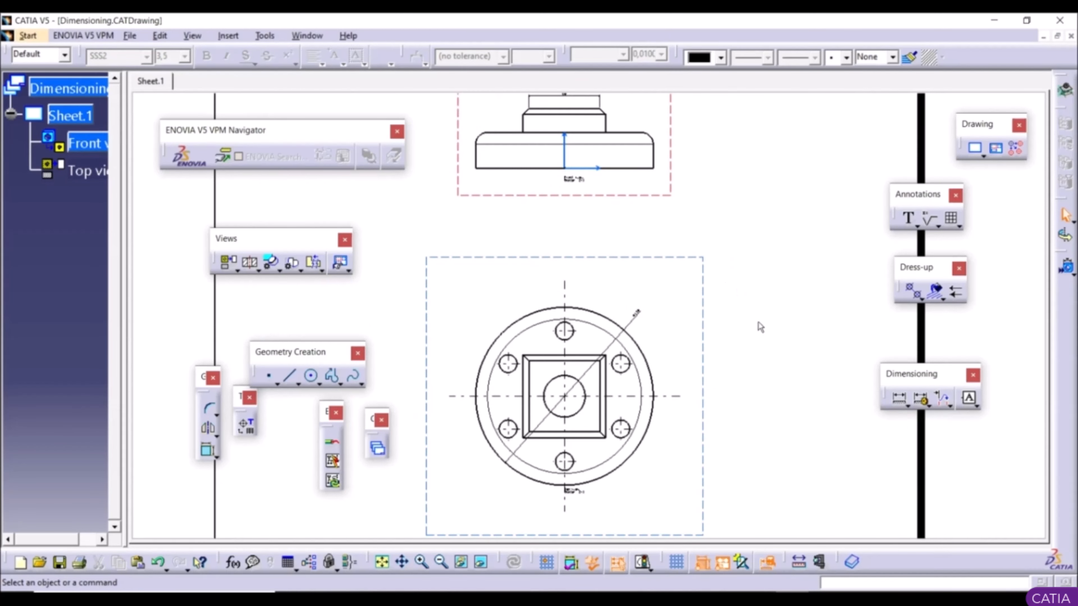
{"action": "left_click", "coordinate": [899, 402]}
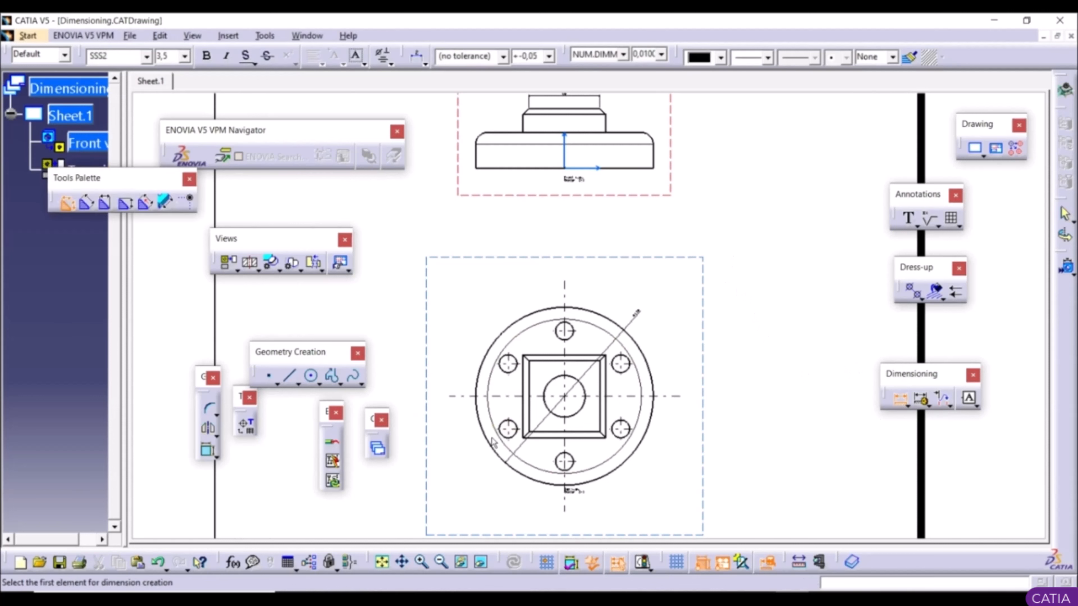
{"action": "left_click", "coordinate": [530, 395]}
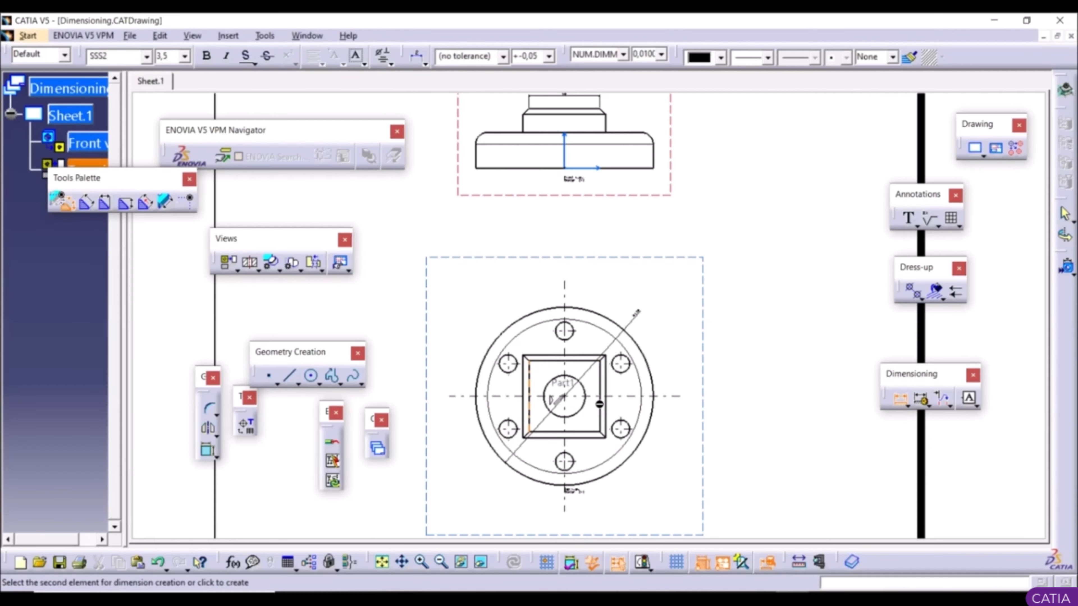
{"action": "left_click", "coordinate": [602, 401]}
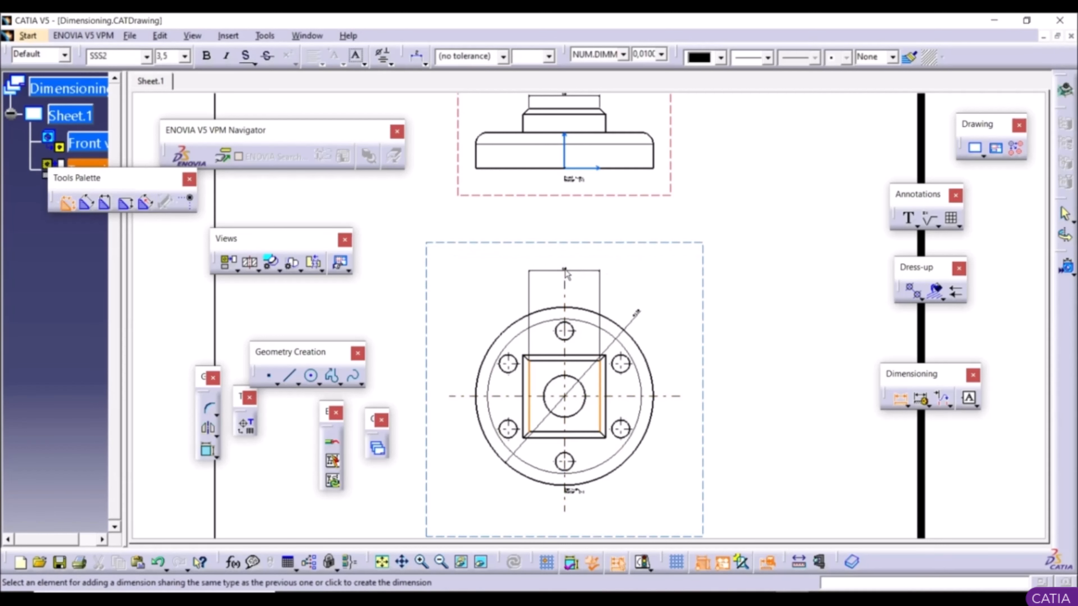
{"action": "left_click", "coordinate": [566, 267]}
{"action": "left_click", "coordinate": [755, 306]}
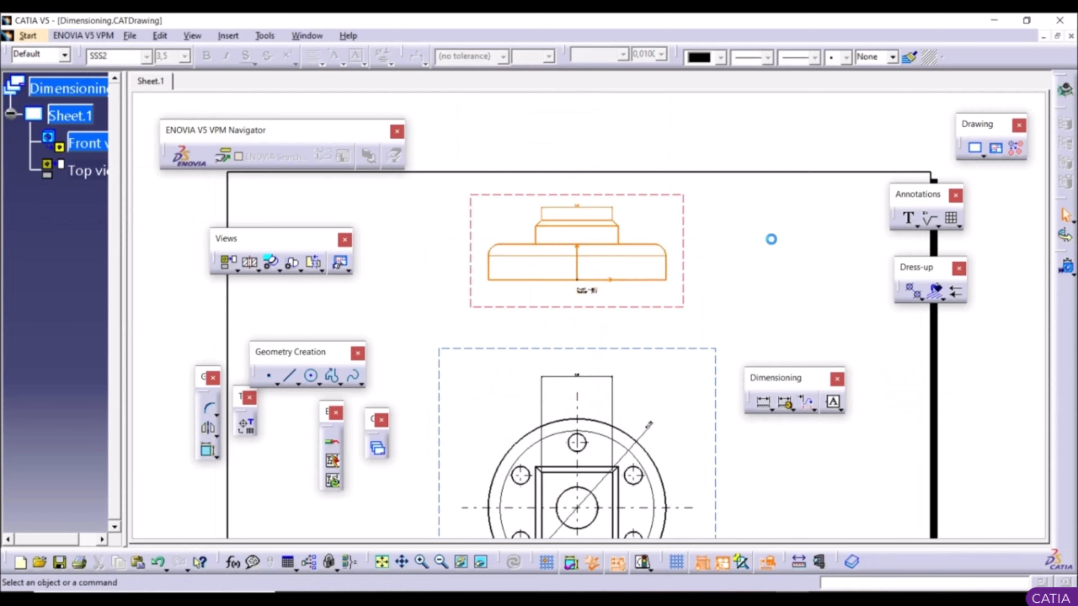
Step: Turn on Hidden Lines for the front view in its properties
{"action": "left_click", "coordinate": [769, 246]}
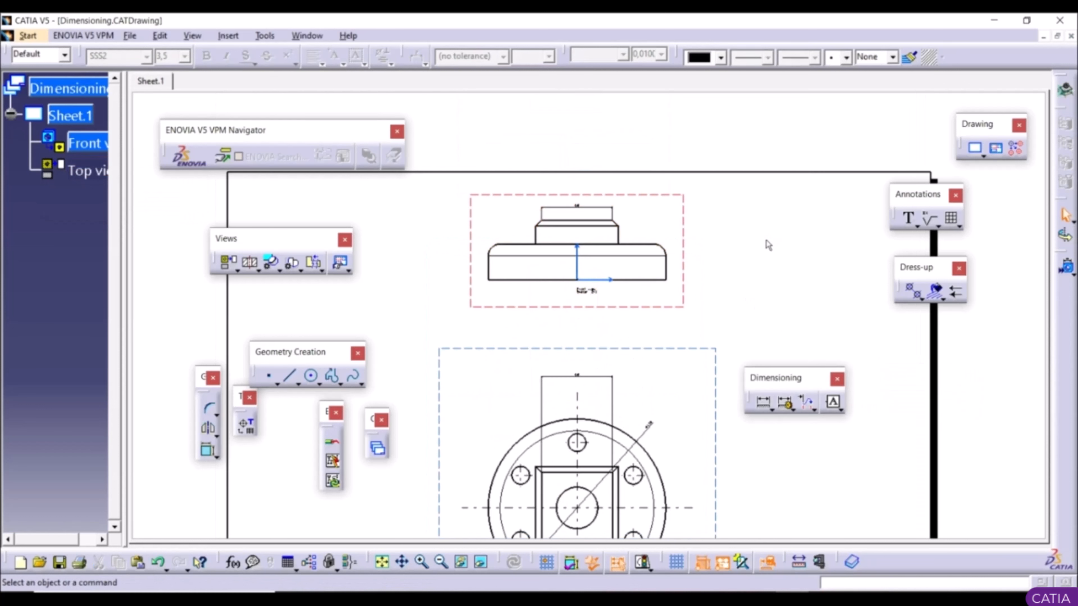
{"action": "right_click", "coordinate": [652, 200]}
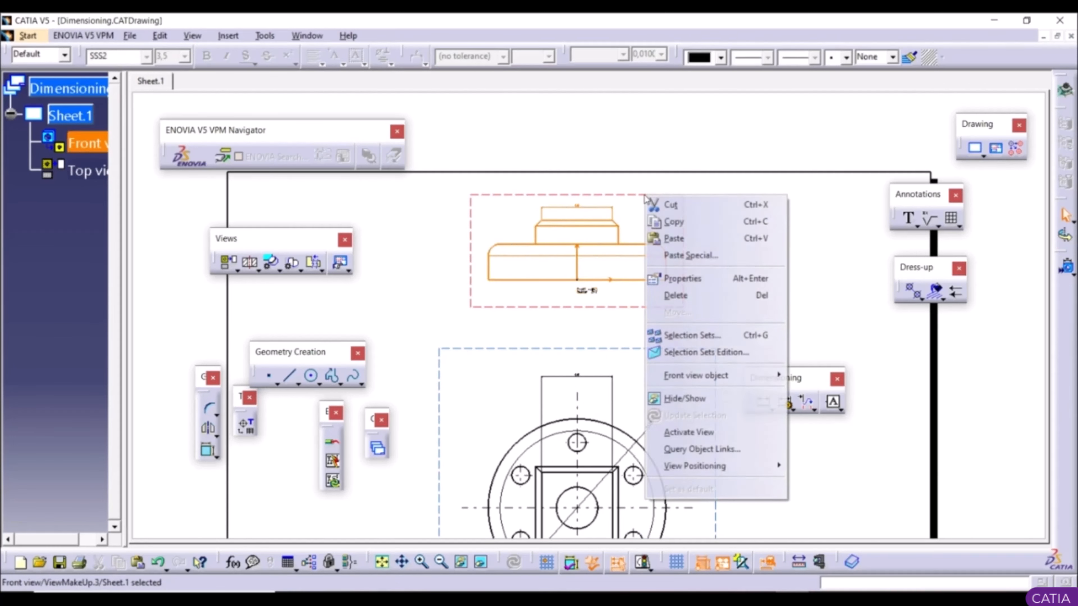
{"action": "left_click", "coordinate": [688, 276]}
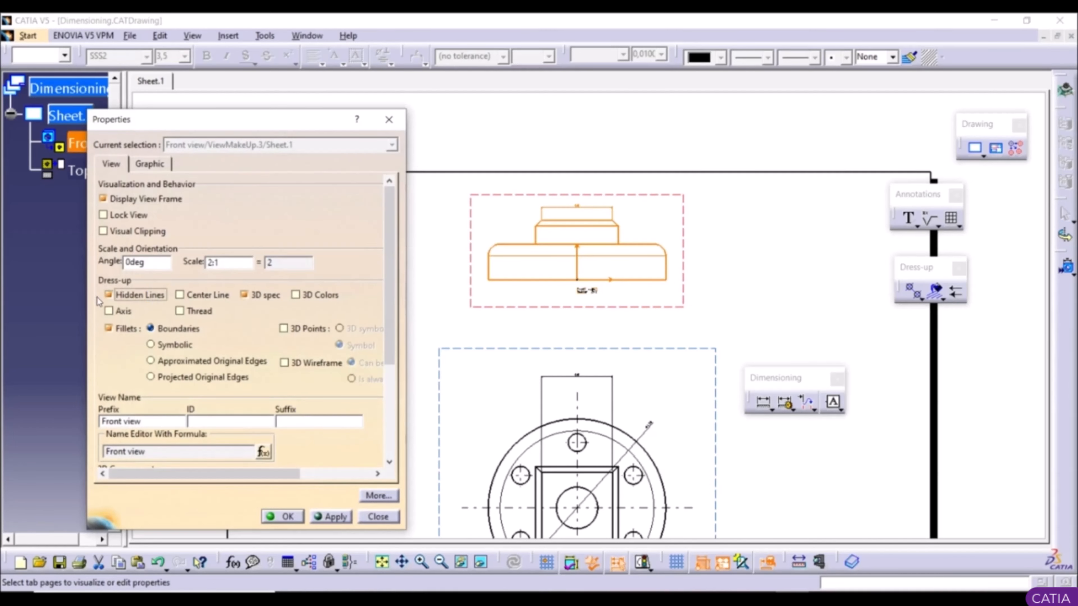
{"action": "left_click", "coordinate": [332, 516]}
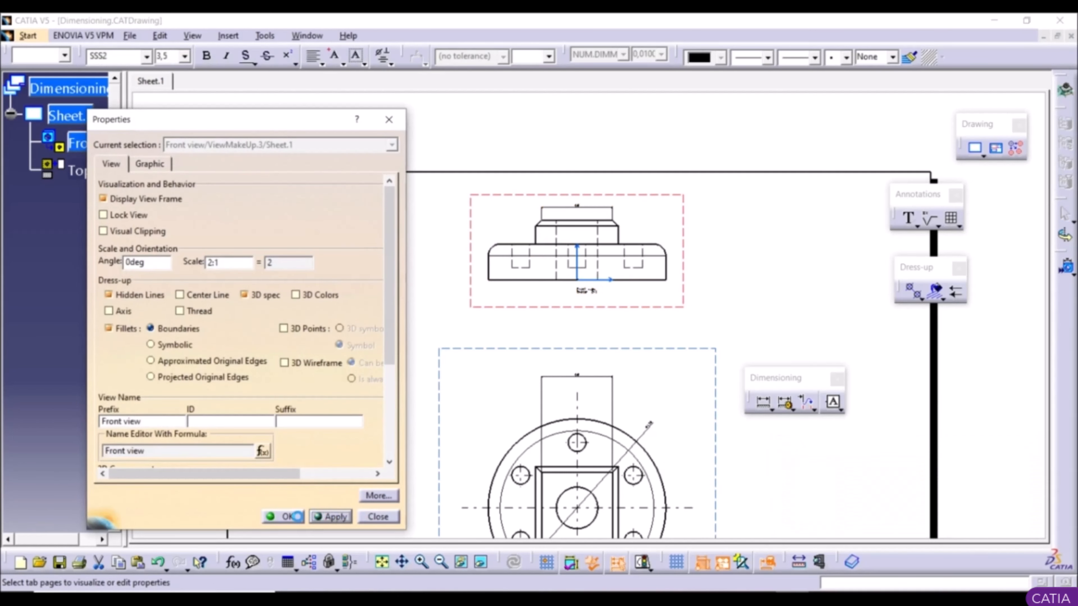
{"action": "left_click", "coordinate": [282, 517]}
{"action": "left_click", "coordinate": [739, 286]}
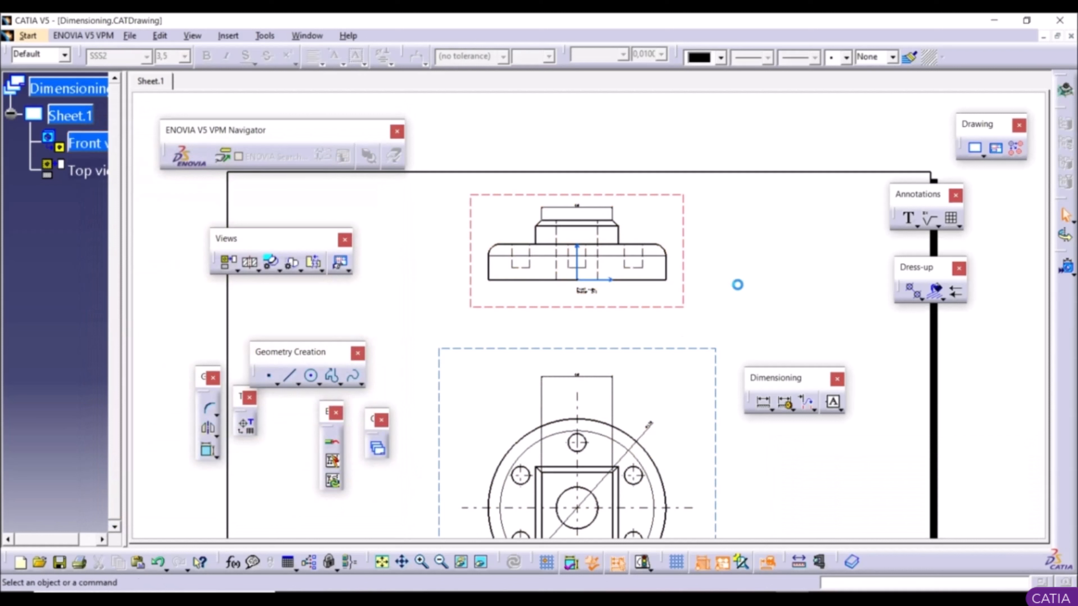
Step: Create chained dimensions in the front view across the base's outer vertical edges and the central bore's hidden lines, placing them below the base
{"action": "left_click", "coordinate": [772, 410]}
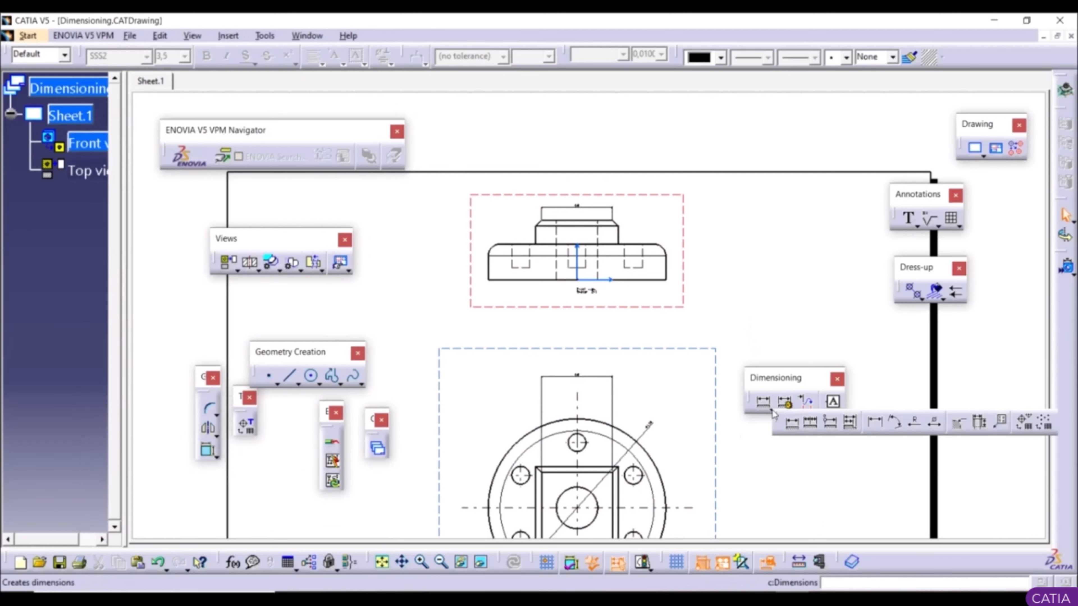
{"action": "left_click", "coordinate": [811, 423]}
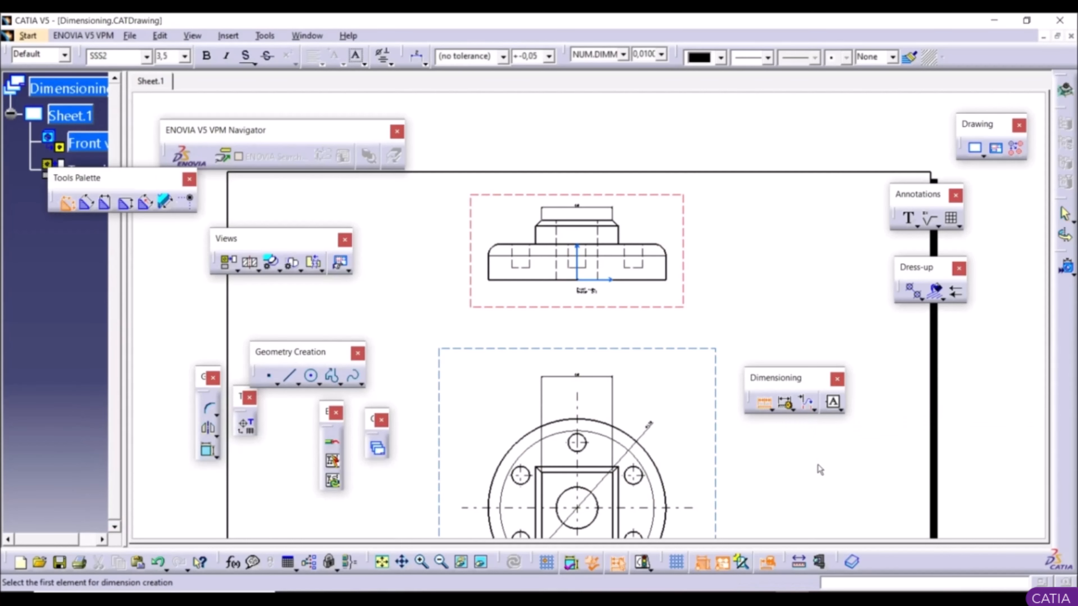
{"action": "scroll", "coordinate": [725, 386], "scroll_direction": "up", "scroll_amount": 3}
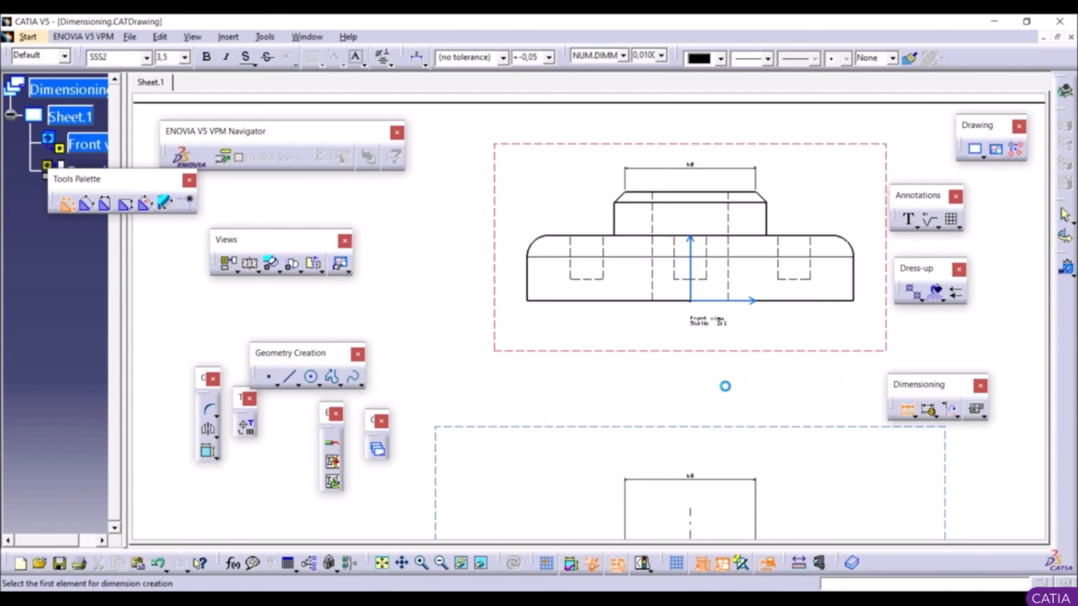
{"action": "left_click", "coordinate": [534, 288]}
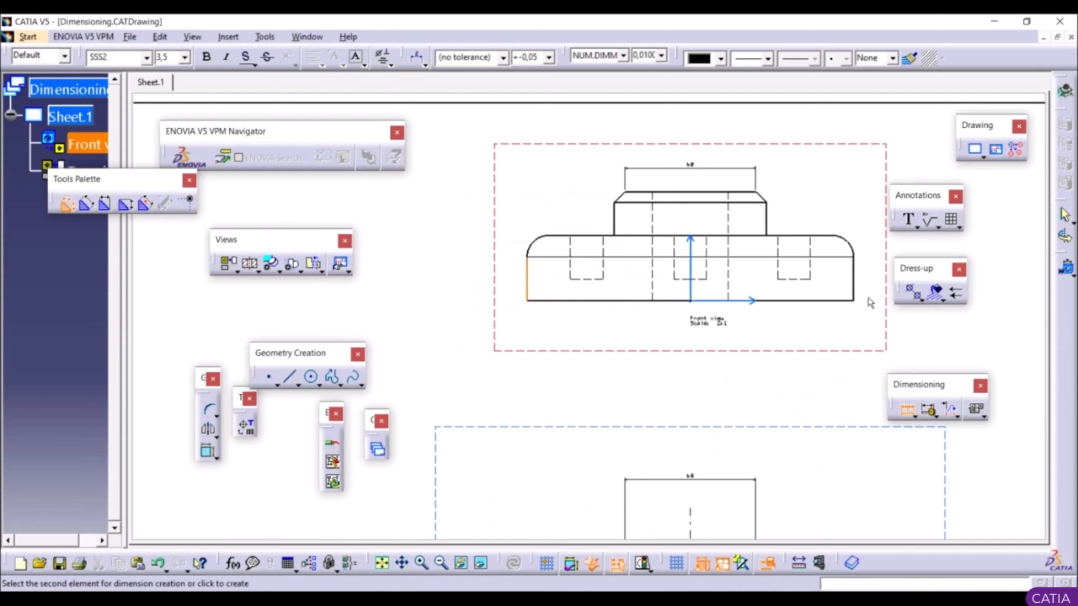
{"action": "left_click", "coordinate": [859, 289]}
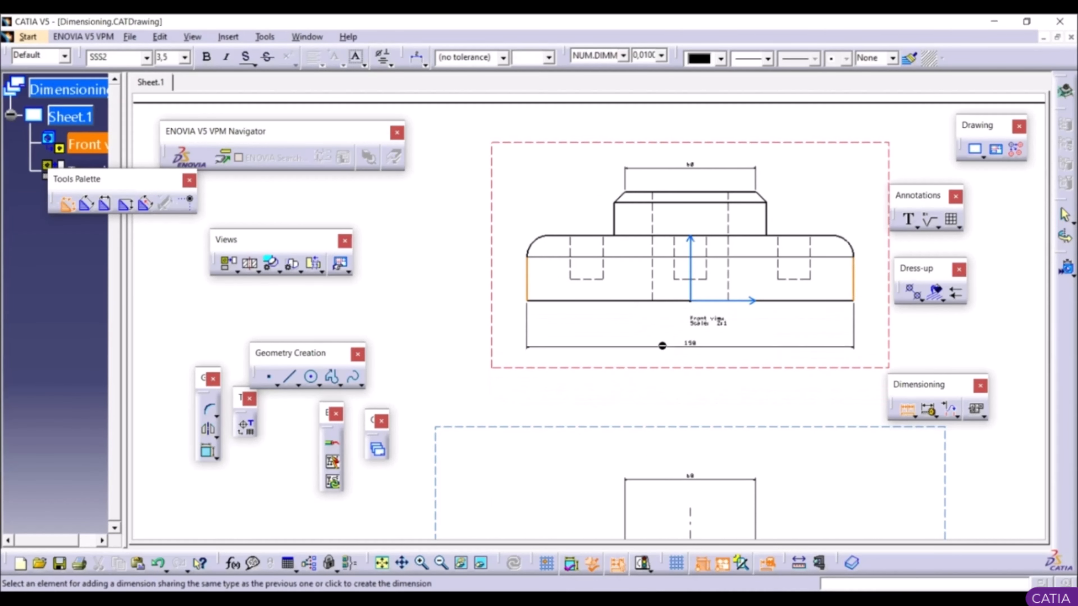
{"action": "left_click", "coordinate": [655, 289]}
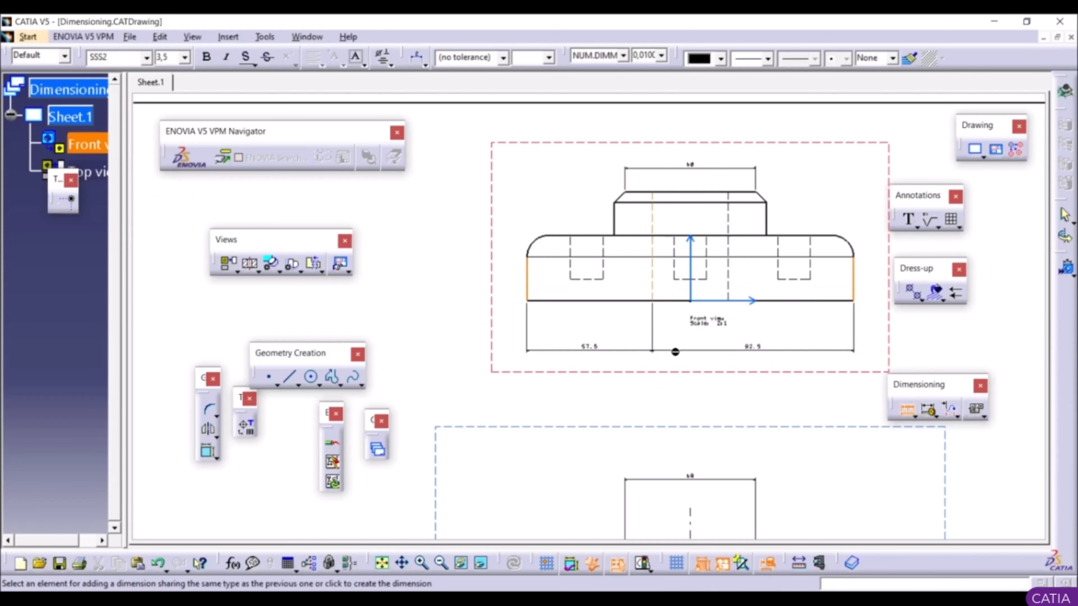
{"action": "left_click", "coordinate": [734, 288]}
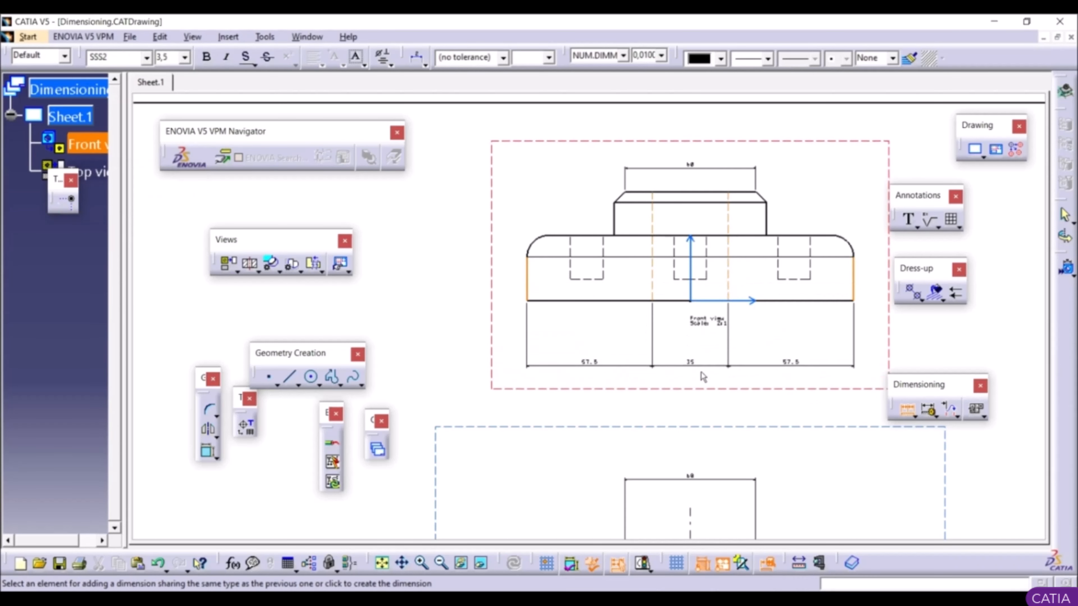
{"action": "left_click", "coordinate": [696, 378]}
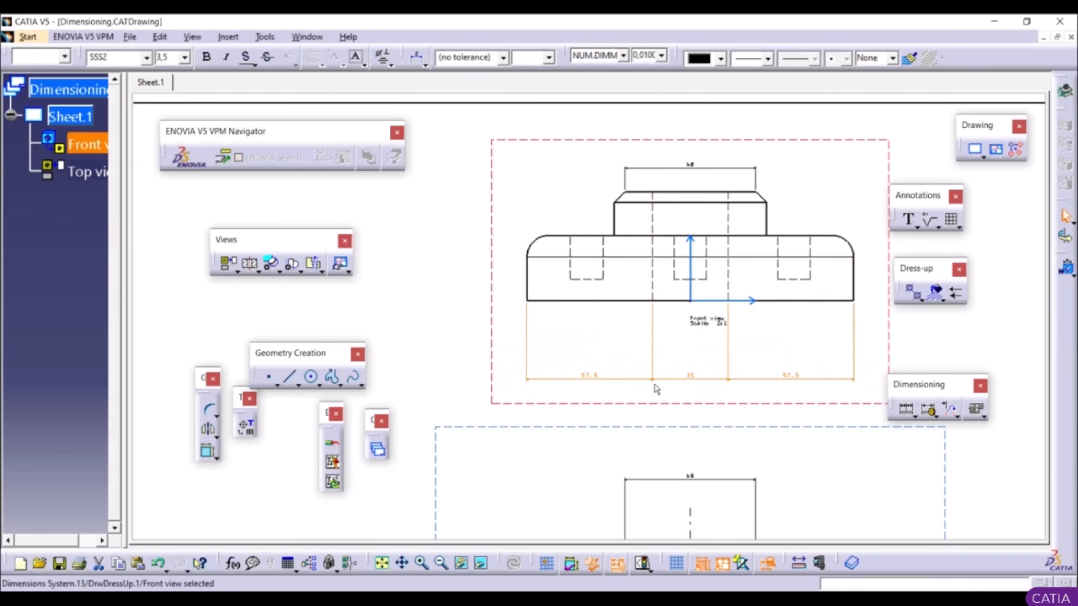
Step: Delete the chained dimensions below the front view
{"action": "left_click", "coordinate": [588, 384]}
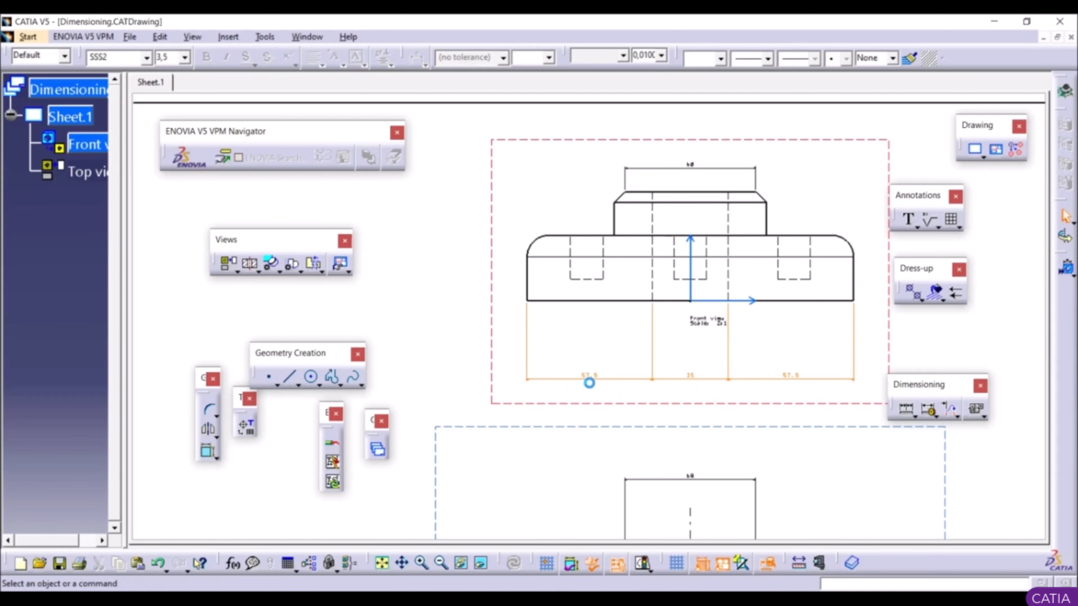
{"action": "left_click", "coordinate": [731, 381]}
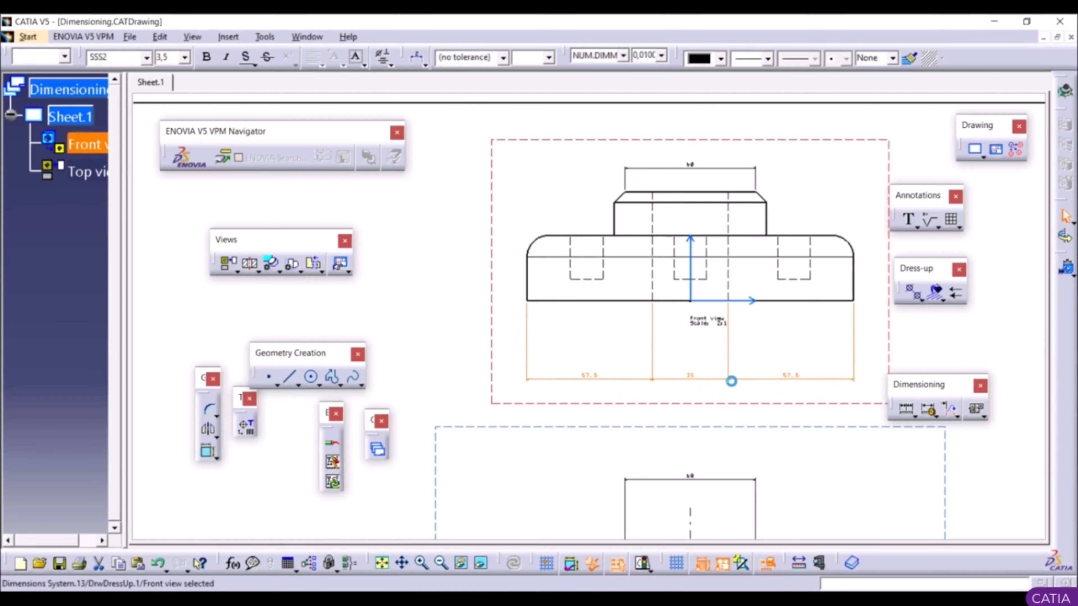
{"action": "key", "text": "Delete"}
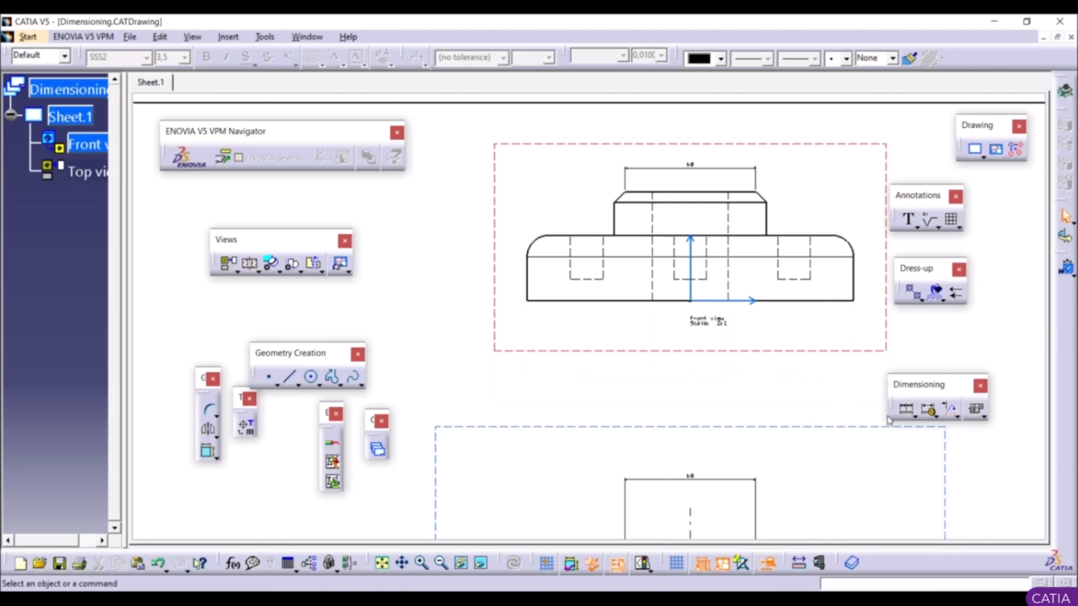
Step: Create cumulated dimensions in the front view from the base's left edge to both central bore hidden lines and the right edge, placed below the base
{"action": "left_click", "coordinate": [914, 415]}
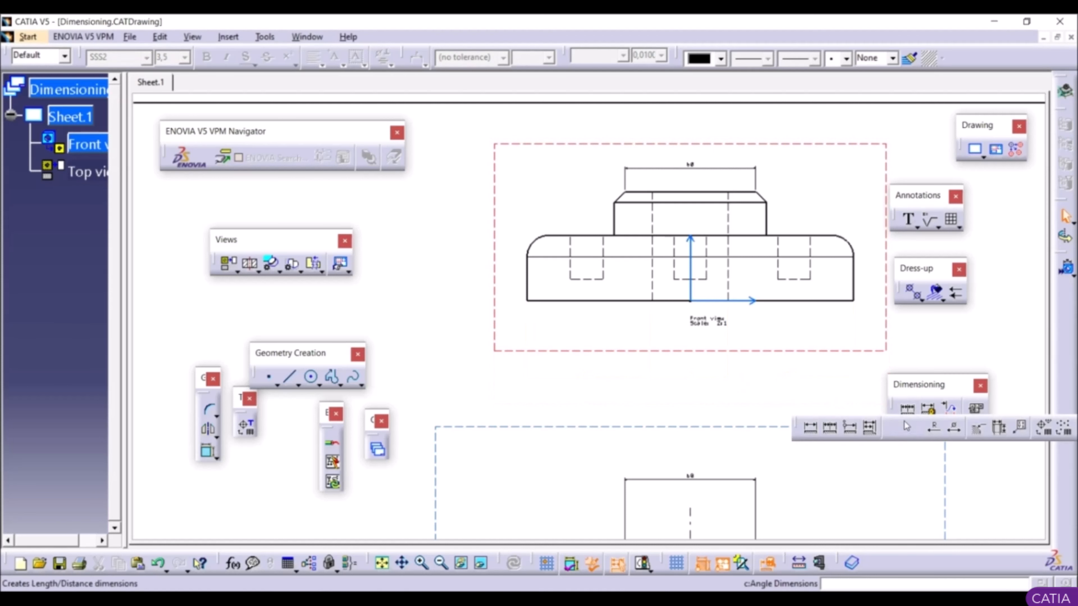
{"action": "left_click", "coordinate": [852, 429]}
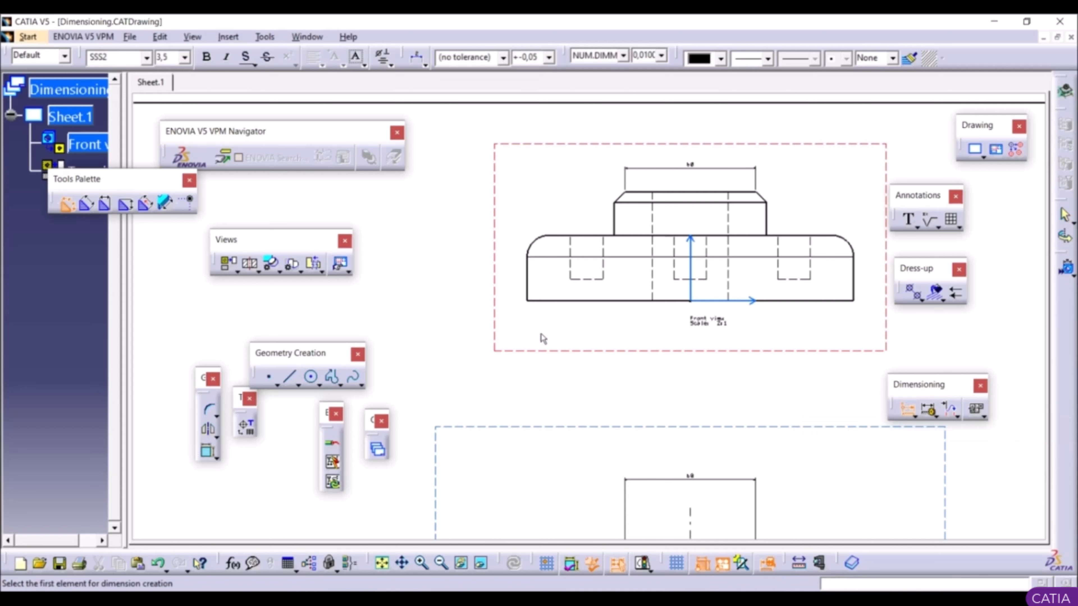
{"action": "left_click", "coordinate": [528, 289]}
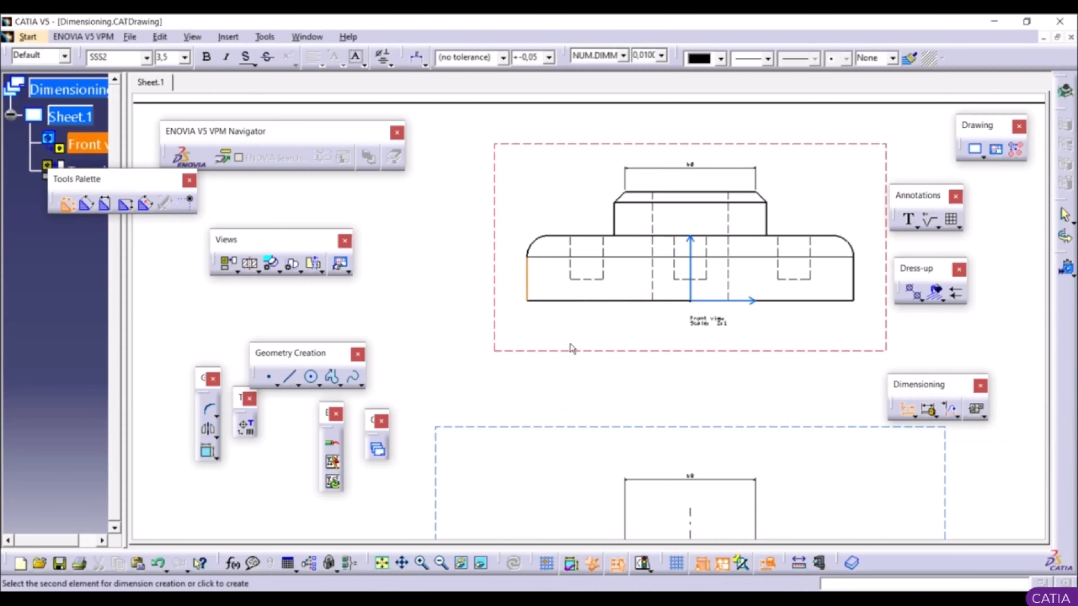
{"action": "left_click", "coordinate": [653, 293]}
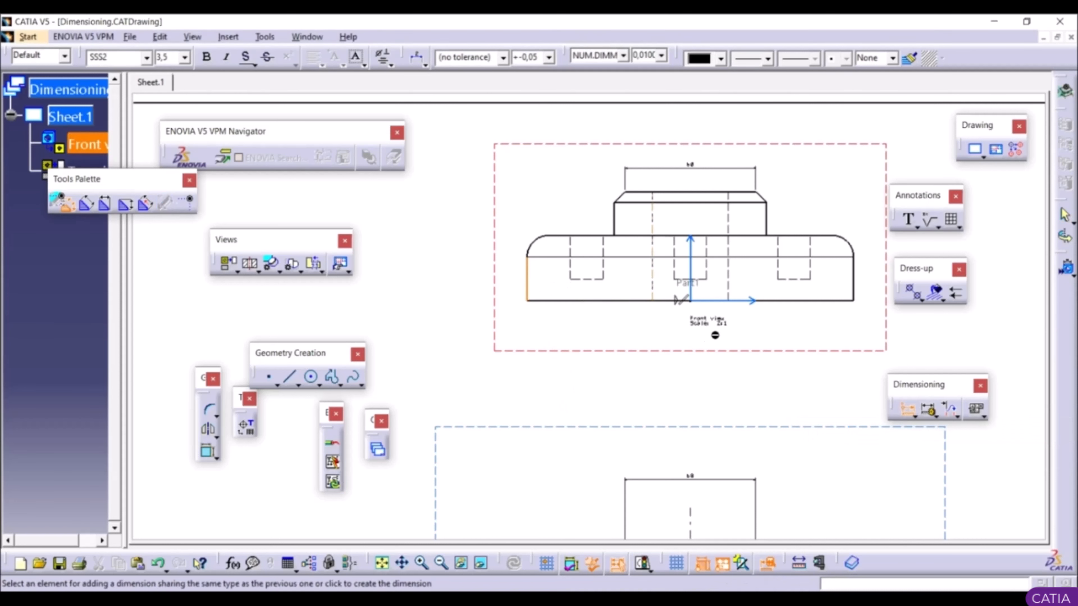
{"action": "left_click", "coordinate": [730, 289]}
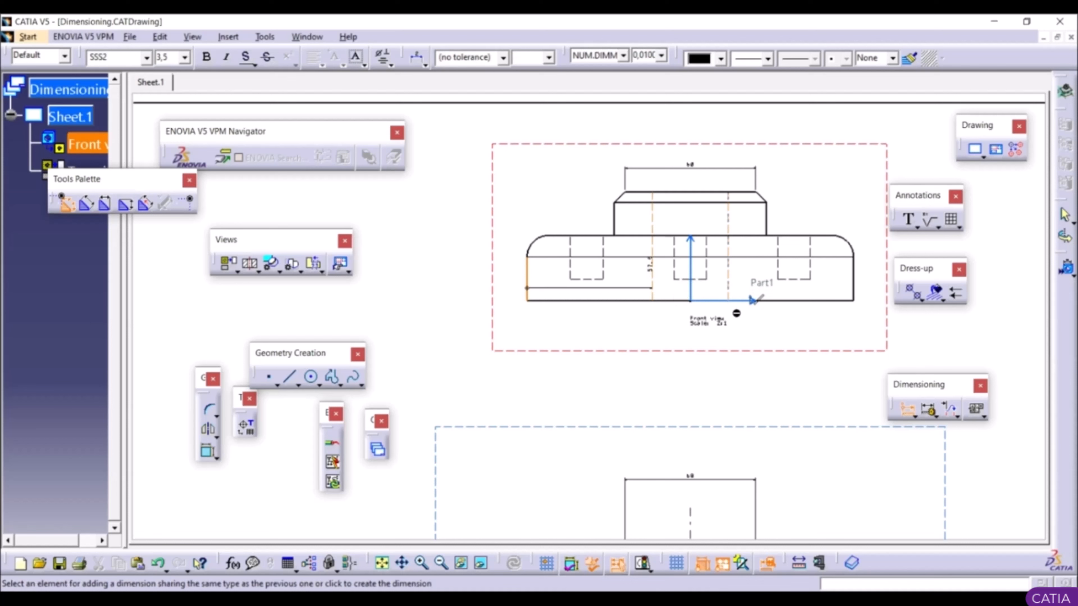
{"action": "left_click", "coordinate": [854, 289]}
{"action": "left_click", "coordinate": [764, 366]}
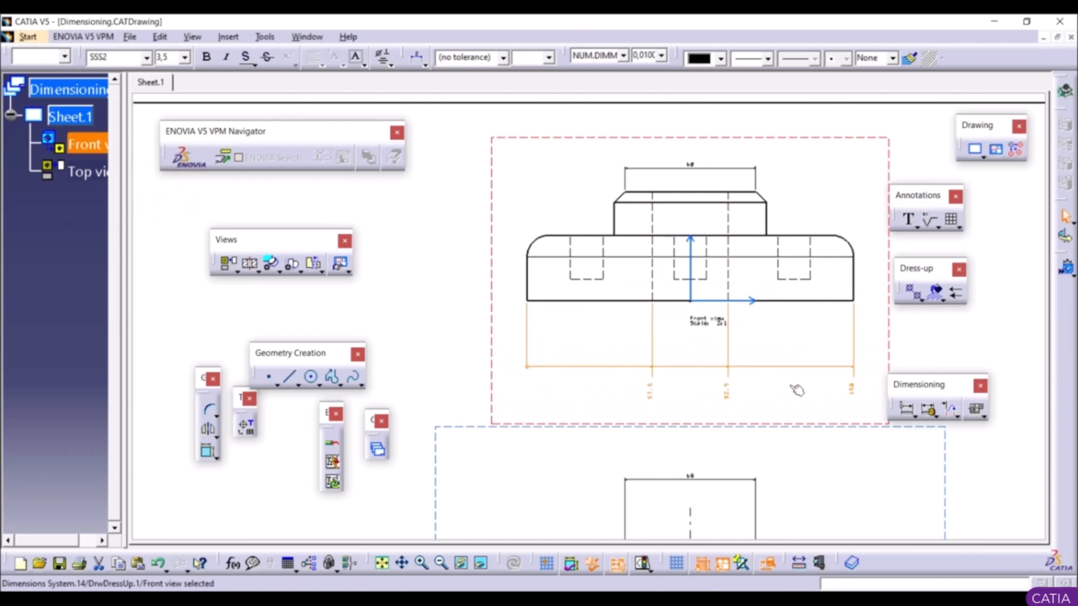
Step: Examine the common origin and values of the cumulated dimensions below the front view, and delete the dimension system
{"action": "middle_click_drag", "start_coordinate": [740, 403], "coordinate": [693, 326]}
{"action": "middle_click_drag", "start_coordinate": [684, 407], "coordinate": [649, 337]}
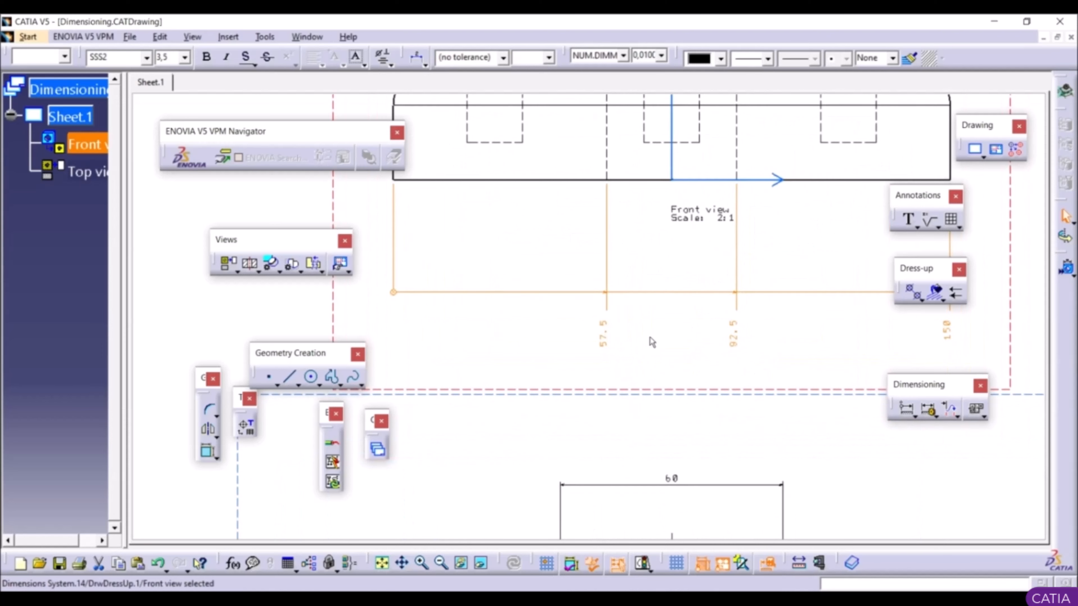
{"action": "left_click", "coordinate": [397, 295]}
{"action": "left_click", "coordinate": [741, 339]}
{"action": "left_click", "coordinate": [395, 252]}
{"action": "mouse_move", "coordinate": [679, 287]}
{"action": "middle_mouse_down"}
{"action": "mouse_move", "coordinate": [709, 330]}
{"action": "mouse_move", "coordinate": [688, 332]}
{"action": "middle_mouse_up"}
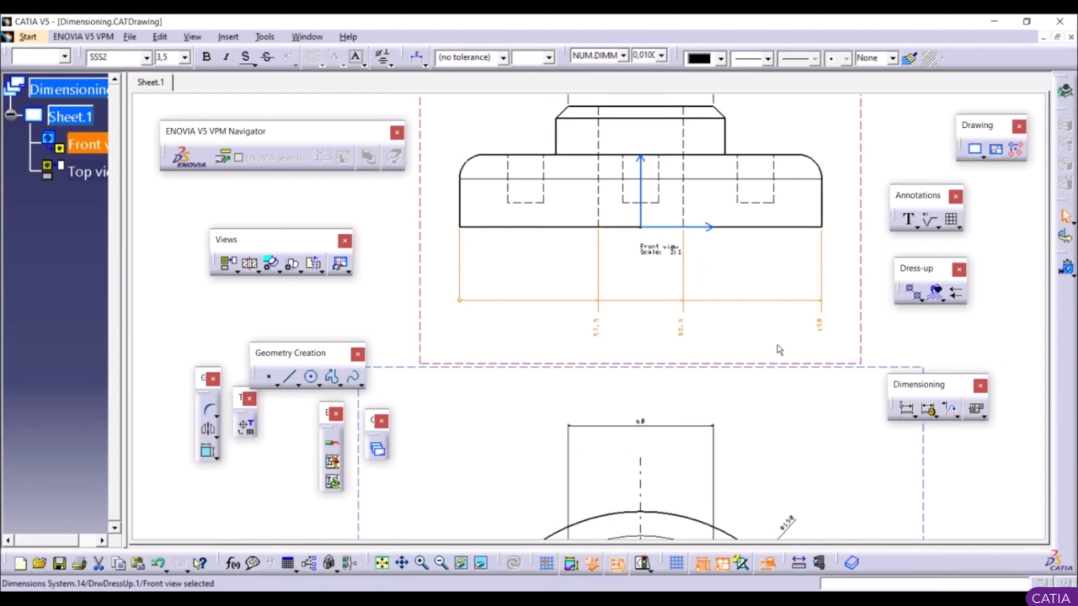
{"action": "key", "text": "Delete"}
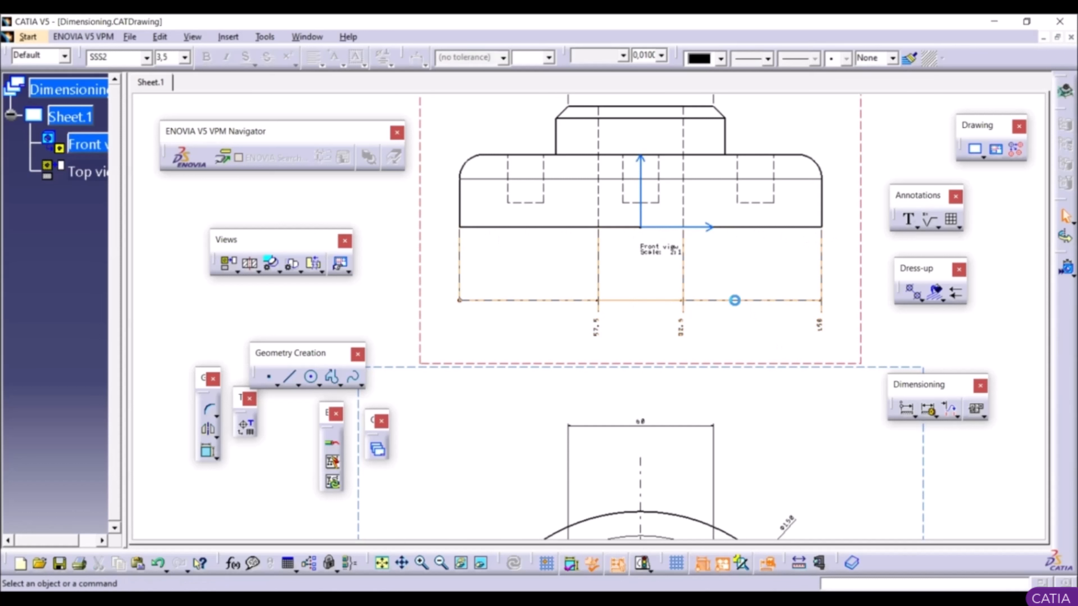
Step: Create stacked dimensions in the front view from the base's left edge to both central bore hidden lines and the right edge, placed below the base
{"action": "left_click", "coordinate": [916, 417]}
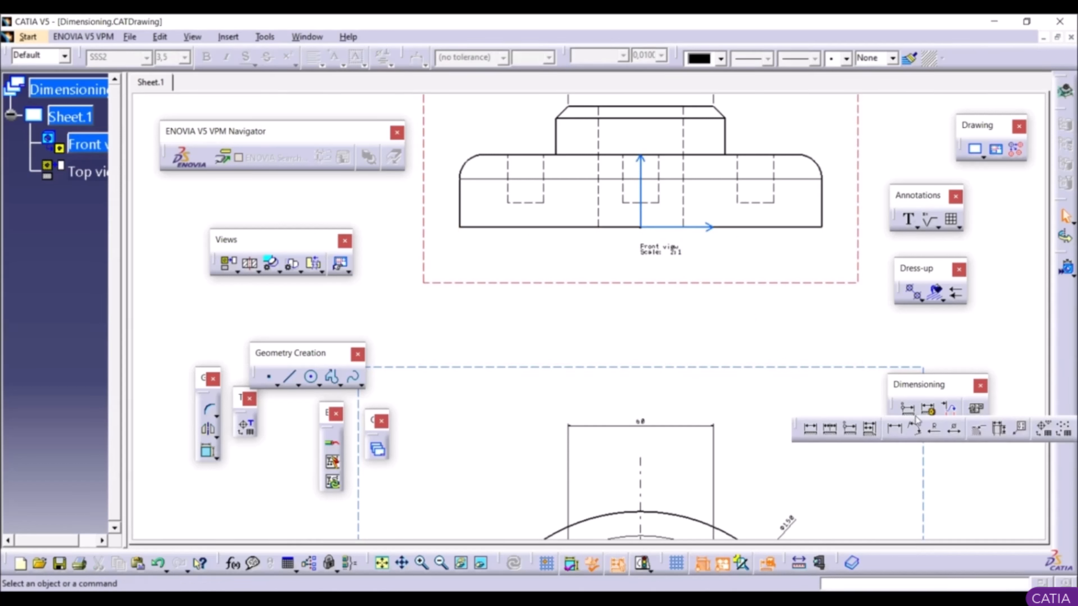
{"action": "left_click", "coordinate": [872, 430]}
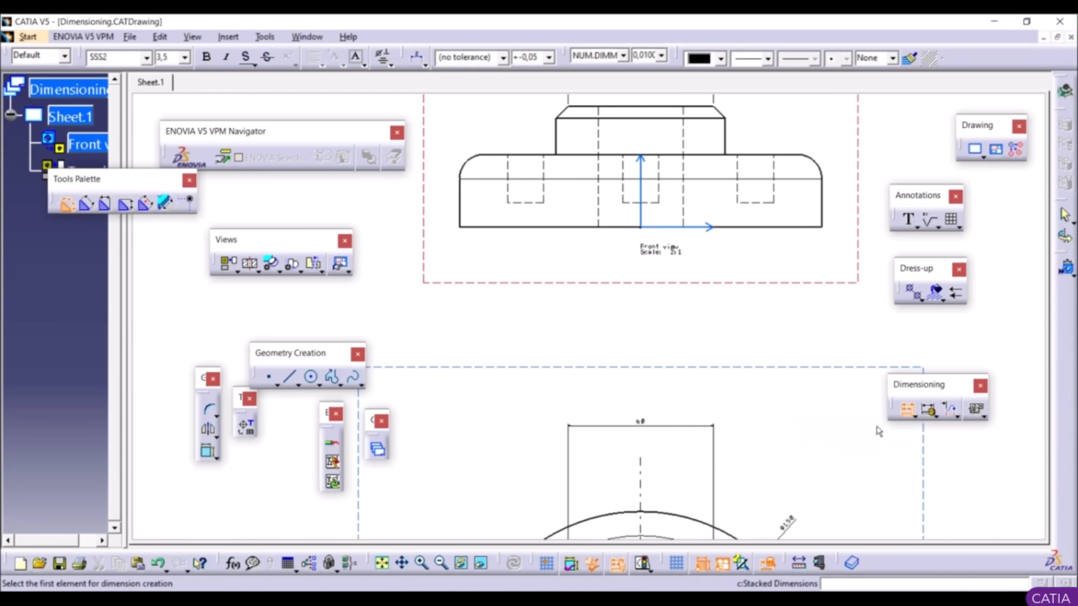
{"action": "left_click", "coordinate": [464, 215]}
{"action": "left_click", "coordinate": [599, 212]}
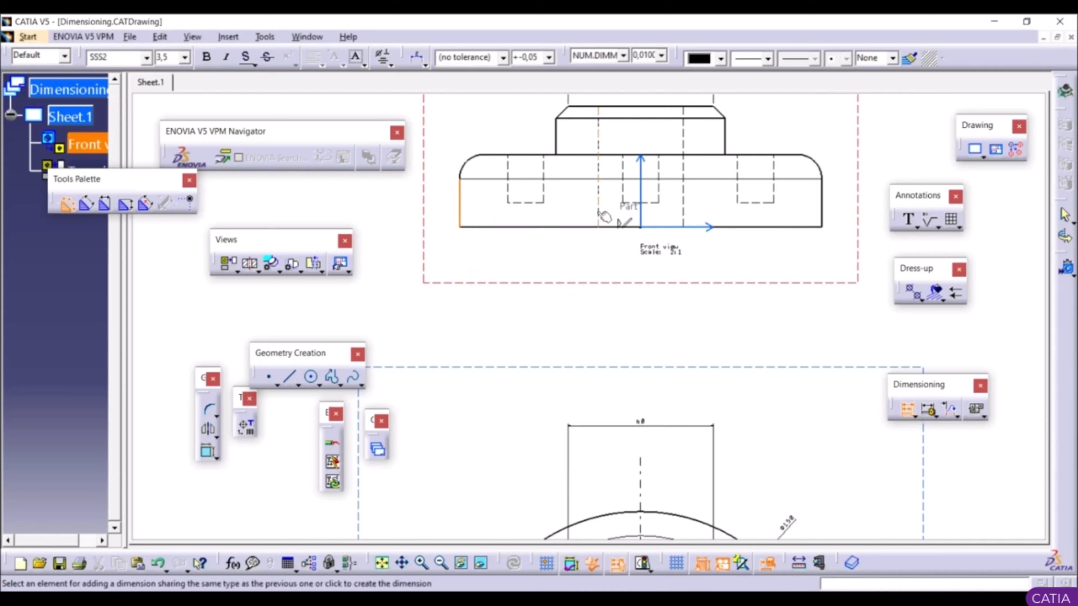
{"action": "left_click", "coordinate": [684, 214]}
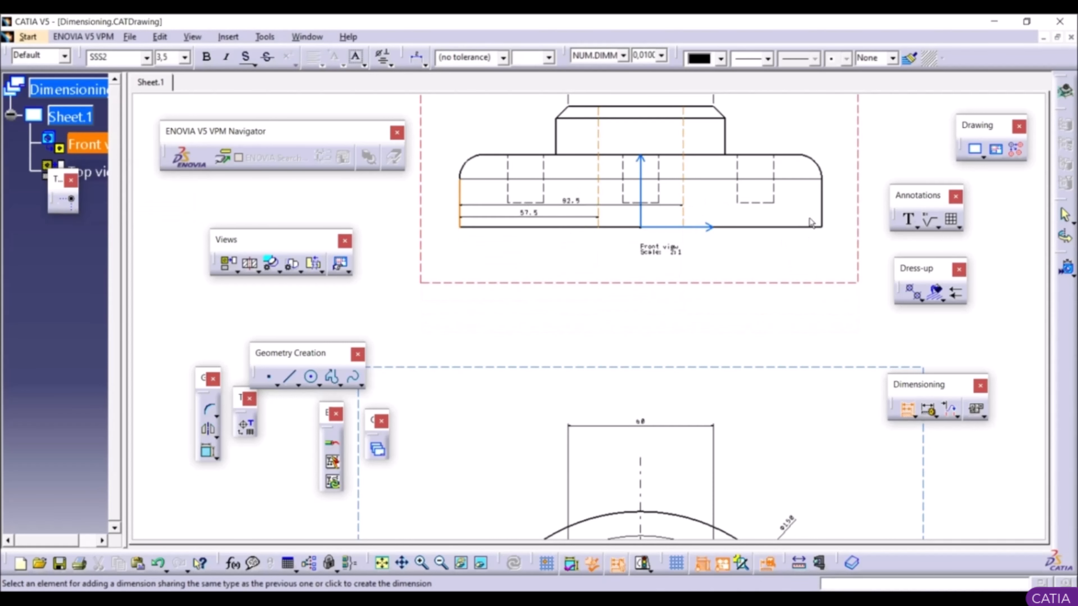
{"action": "left_click", "coordinate": [823, 215]}
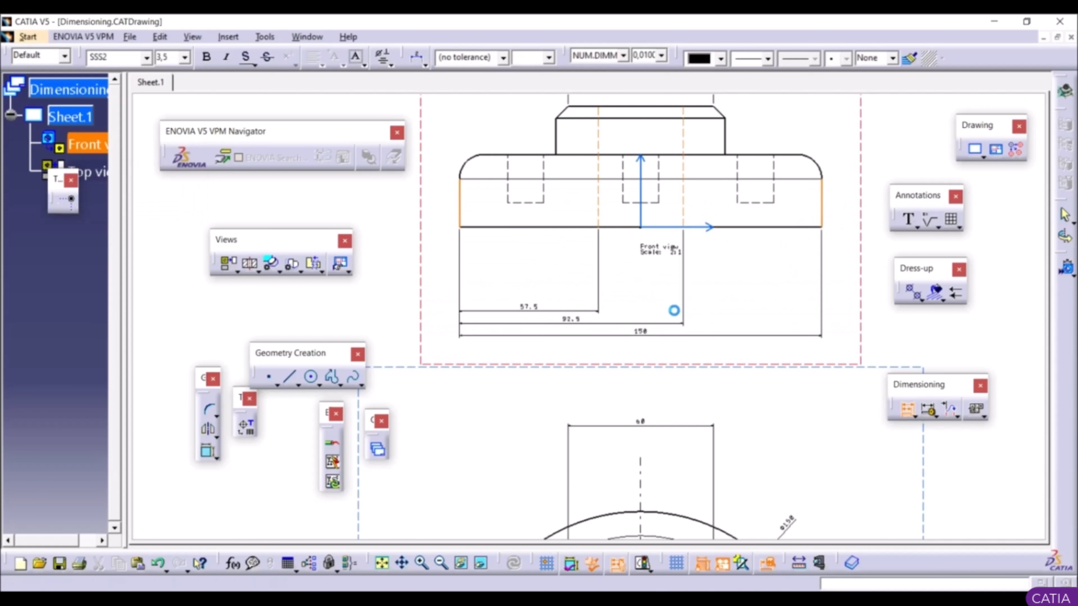
{"action": "left_click", "coordinate": [674, 310]}
Step: Inspect the stacked dimensions below the front view up close and delete them
{"action": "middle_click_drag", "start_coordinate": [572, 364], "coordinate": [573, 388]}
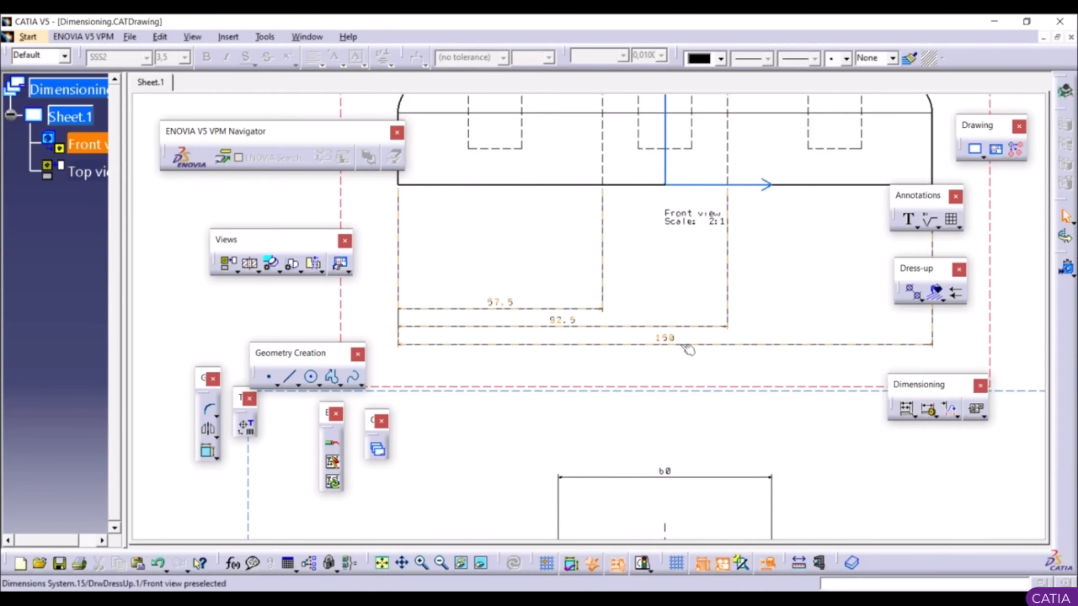
{"action": "middle_click_drag", "start_coordinate": [714, 350], "coordinate": [722, 397]}
{"action": "left_click", "coordinate": [708, 332]}
{"action": "key", "text": "Delete"}
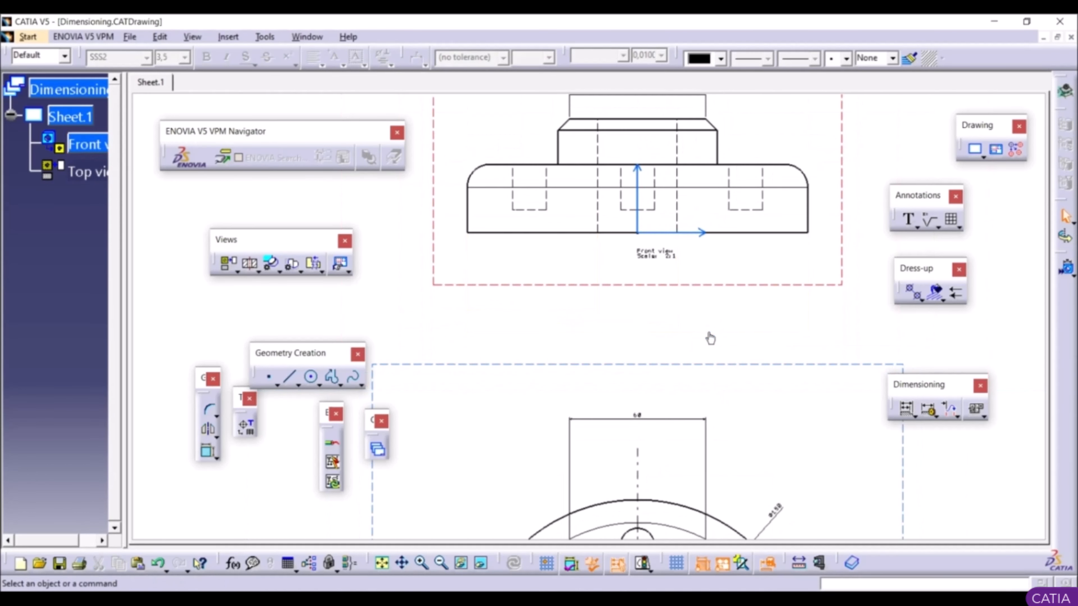
Step: Dimension the angle between the upper-left chamfer corner line and the outer square's top edge in the top view, placing it inside the square
{"action": "left_click", "coordinate": [914, 418]}
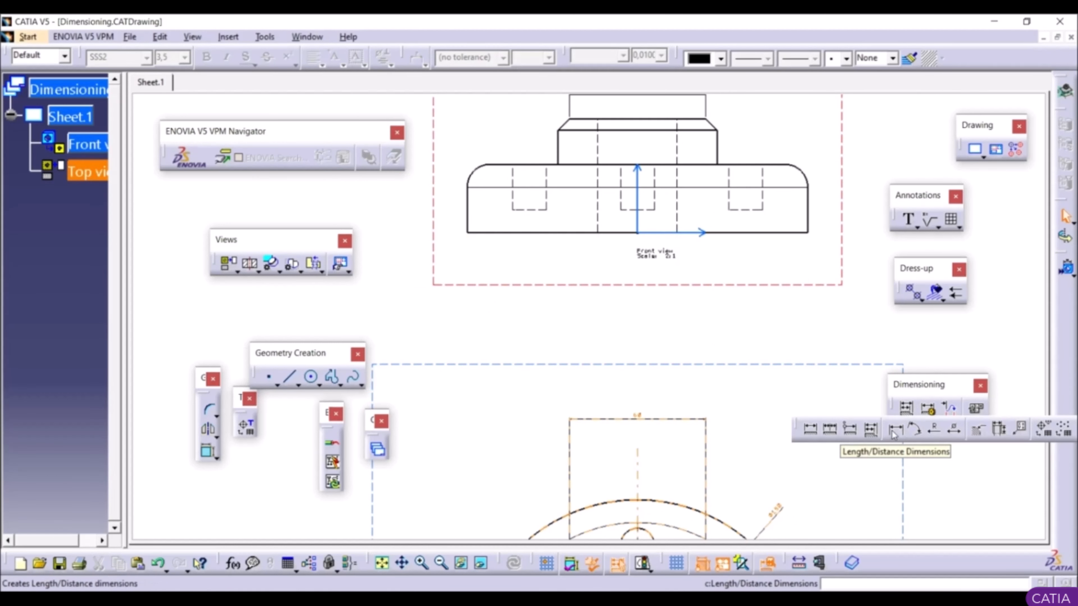
{"action": "left_click", "coordinate": [914, 429]}
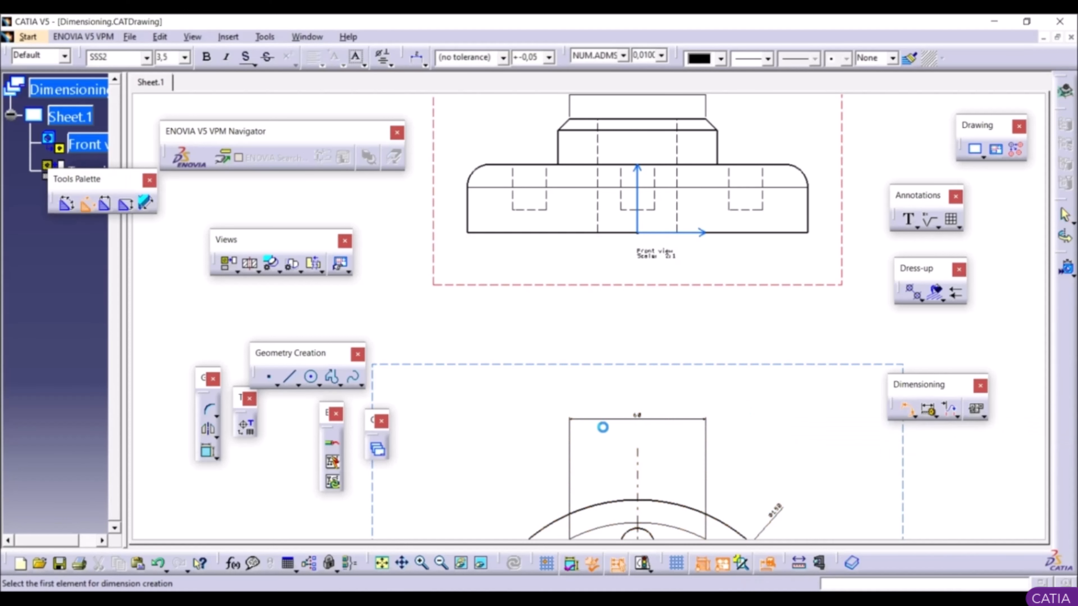
{"action": "middle_click_drag", "start_coordinate": [597, 459], "coordinate": [628, 140]}
{"action": "mouse_move", "coordinate": [630, 289]}
{"action": "middle_mouse_down", "text": "ctrl"}
{"action": "mouse_move", "coordinate": [617, 233]}
{"action": "mouse_move", "coordinate": [630, 222]}
{"action": "mouse_move", "coordinate": [604, 276]}
{"action": "middle_mouse_up", "text": "ctrl"}
{"action": "middle_click_drag", "start_coordinate": [605, 276], "coordinate": [596, 264], "text": "ctrl"}
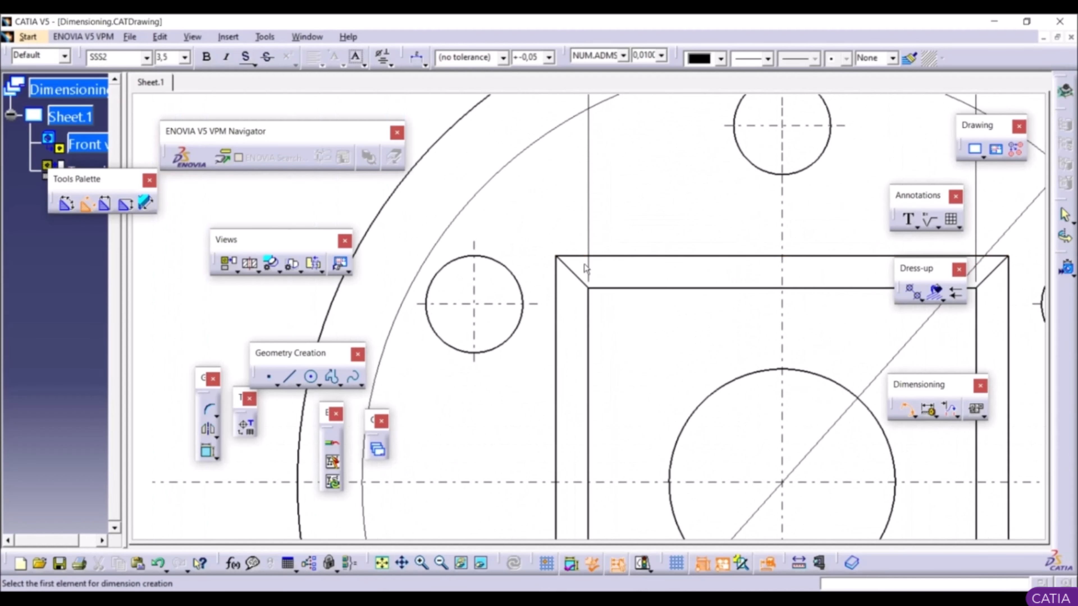
{"action": "left_click", "coordinate": [586, 281]}
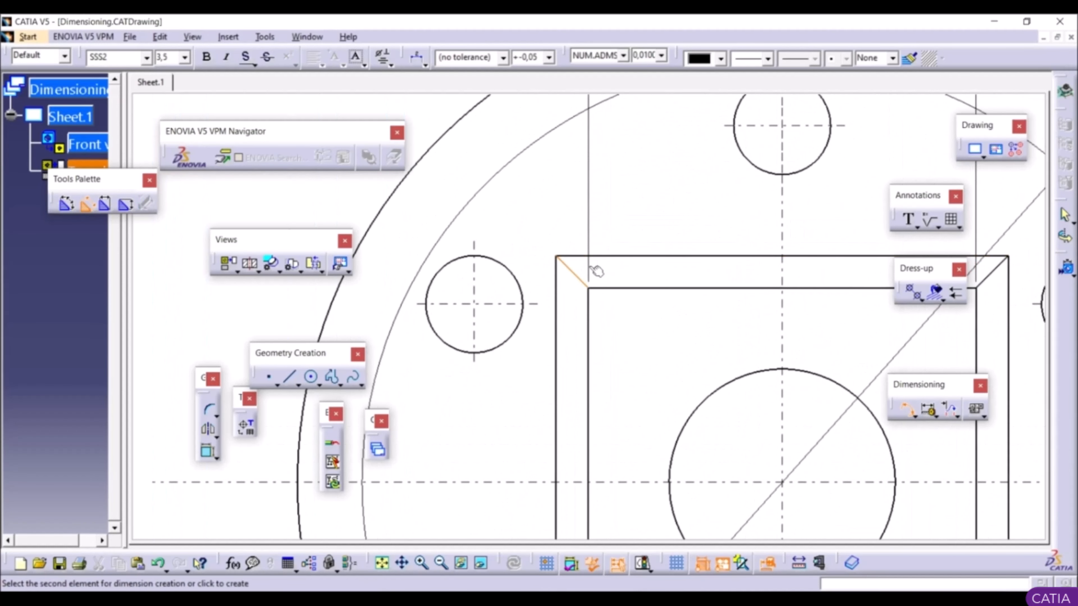
{"action": "left_click", "coordinate": [607, 256]}
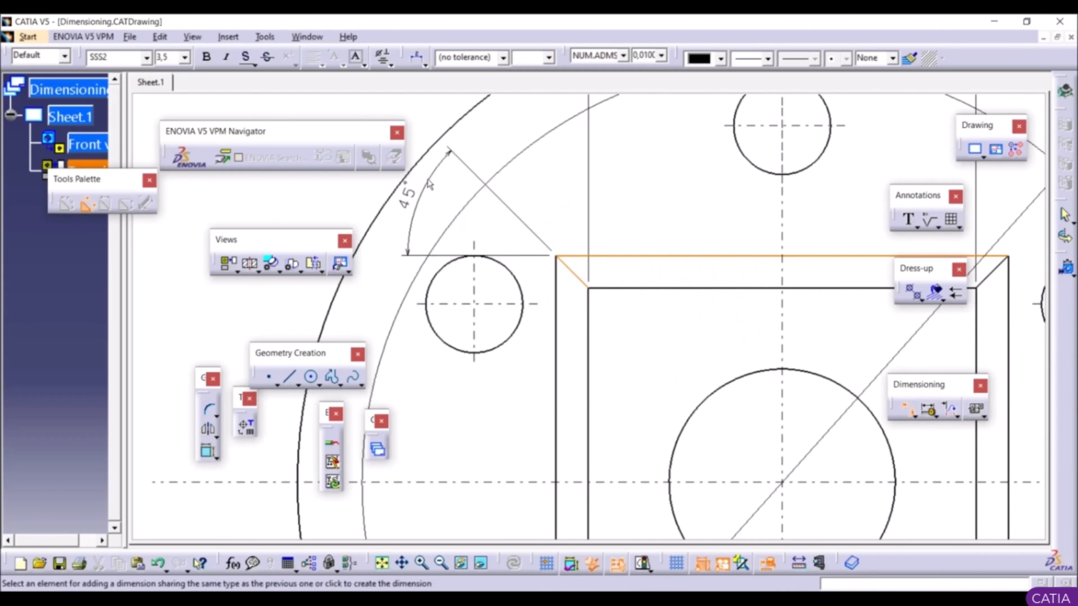
{"action": "left_click", "coordinate": [723, 325]}
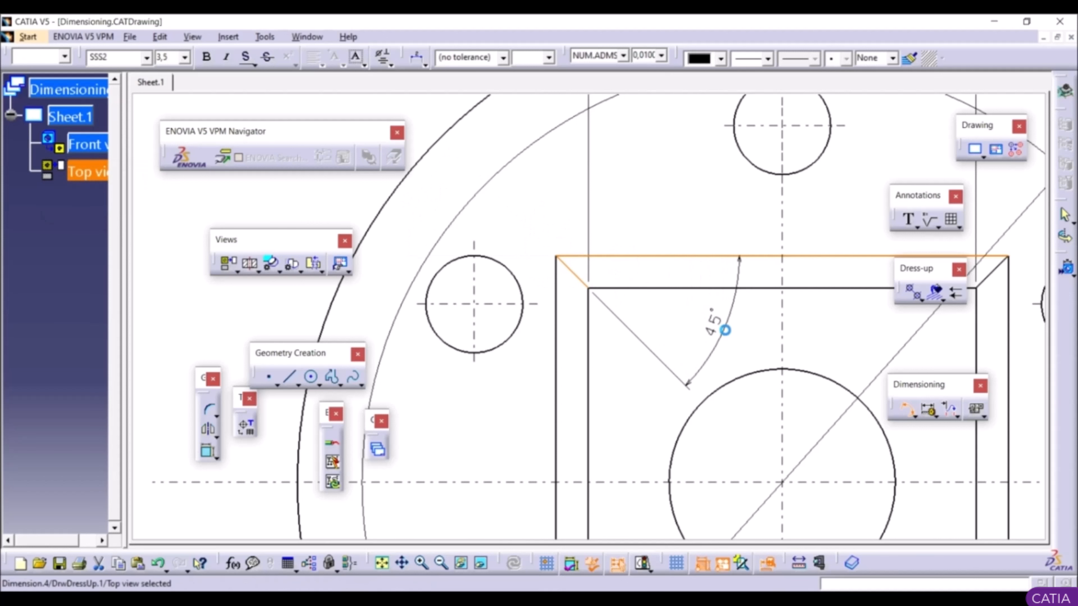
{"action": "left_click", "coordinate": [808, 321]}
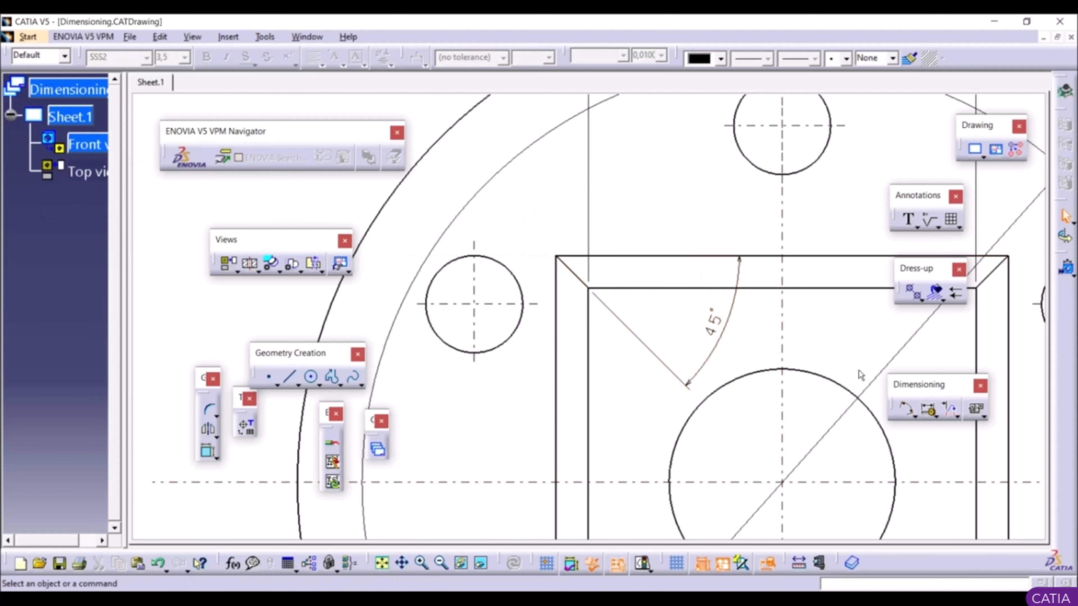
Step: Add a radius dimension to the upper-left bolt hole in the top view, placing the text above and right of the hole
{"action": "left_click", "coordinate": [915, 411]}
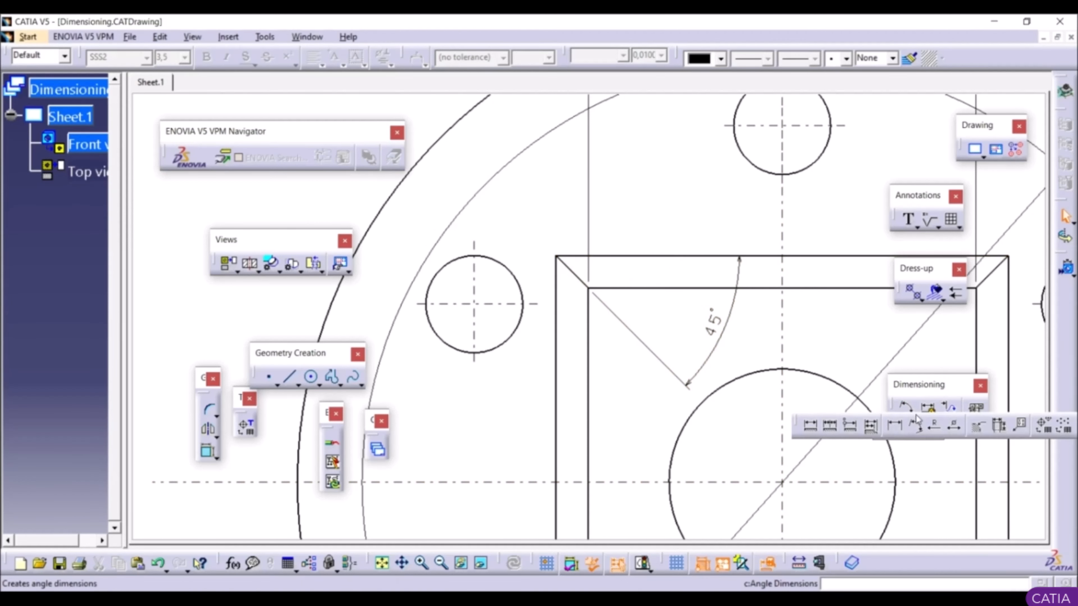
{"action": "left_click", "coordinate": [935, 425]}
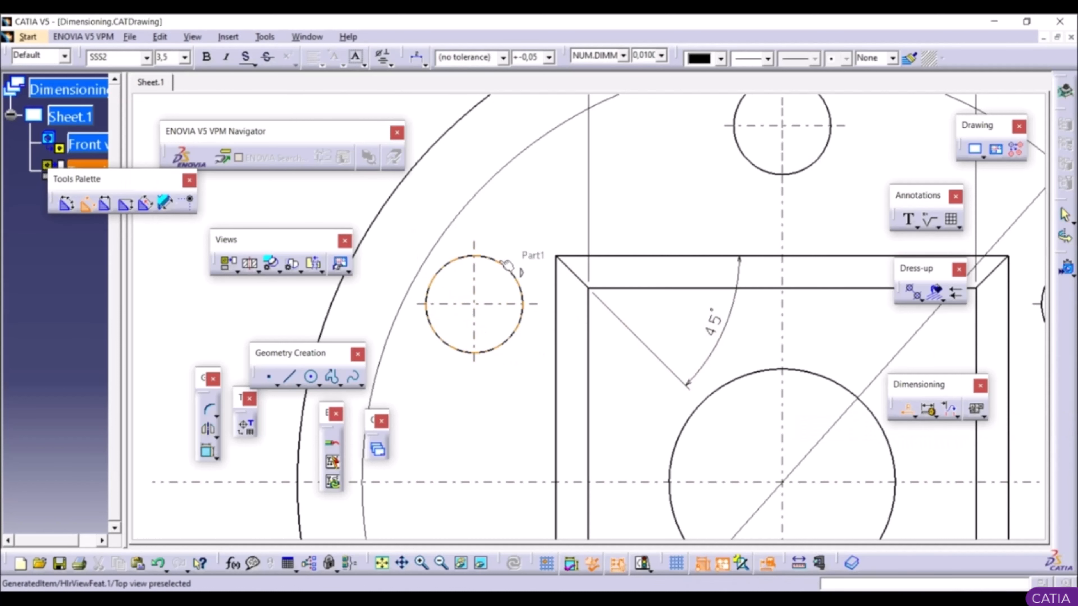
{"action": "left_click", "coordinate": [527, 242]}
{"action": "left_click", "coordinate": [531, 215]}
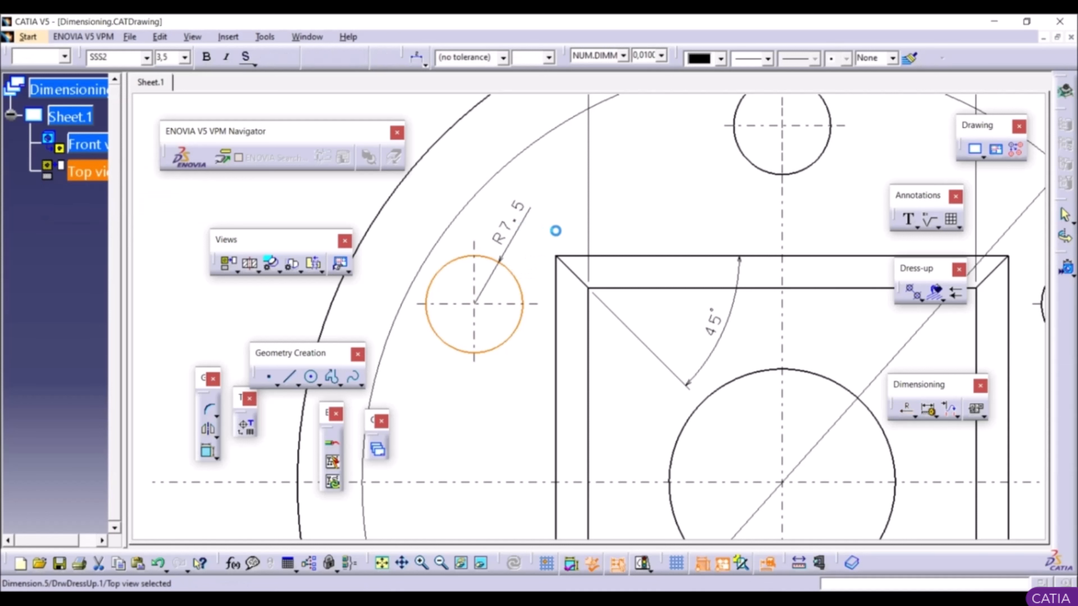
{"action": "left_click", "coordinate": [539, 230]}
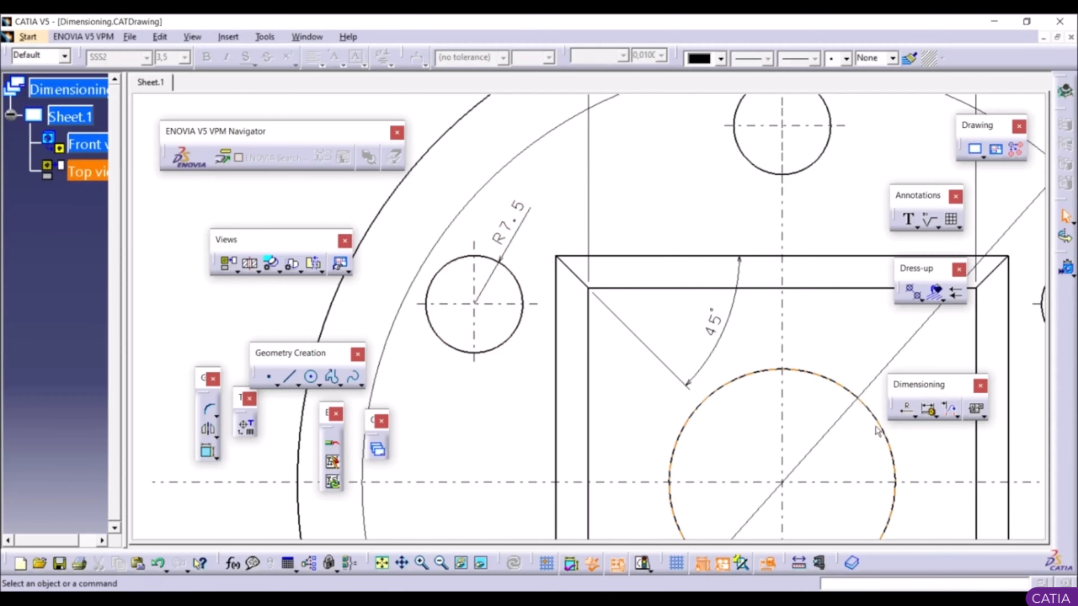
Step: Add a diameter dimension to the topmost bolt hole in the top view, placing the text below and left of the hole
{"action": "left_click", "coordinate": [915, 417]}
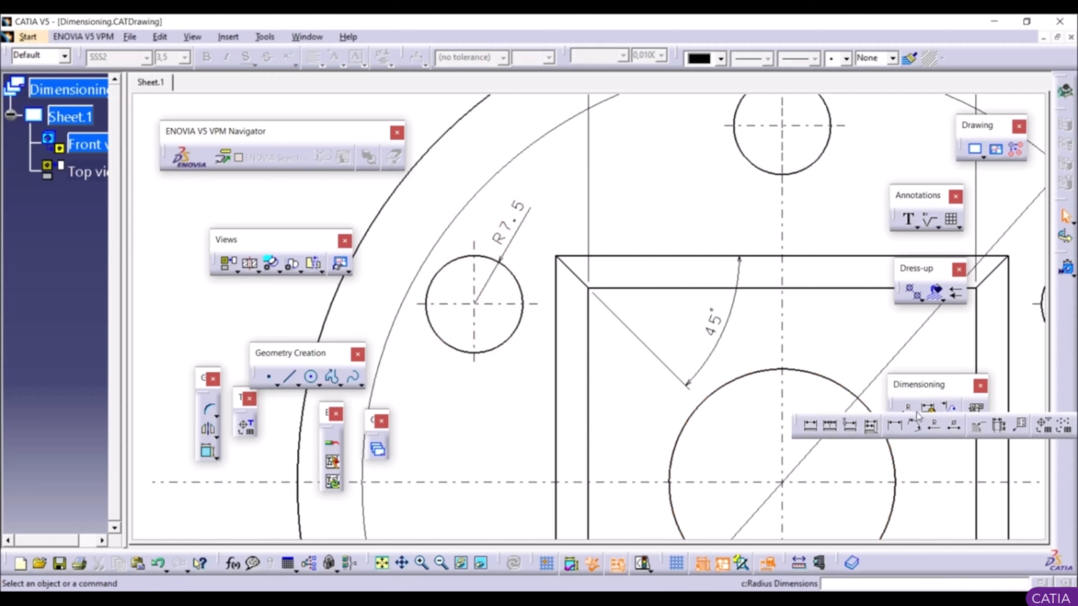
{"action": "left_click", "coordinate": [954, 425]}
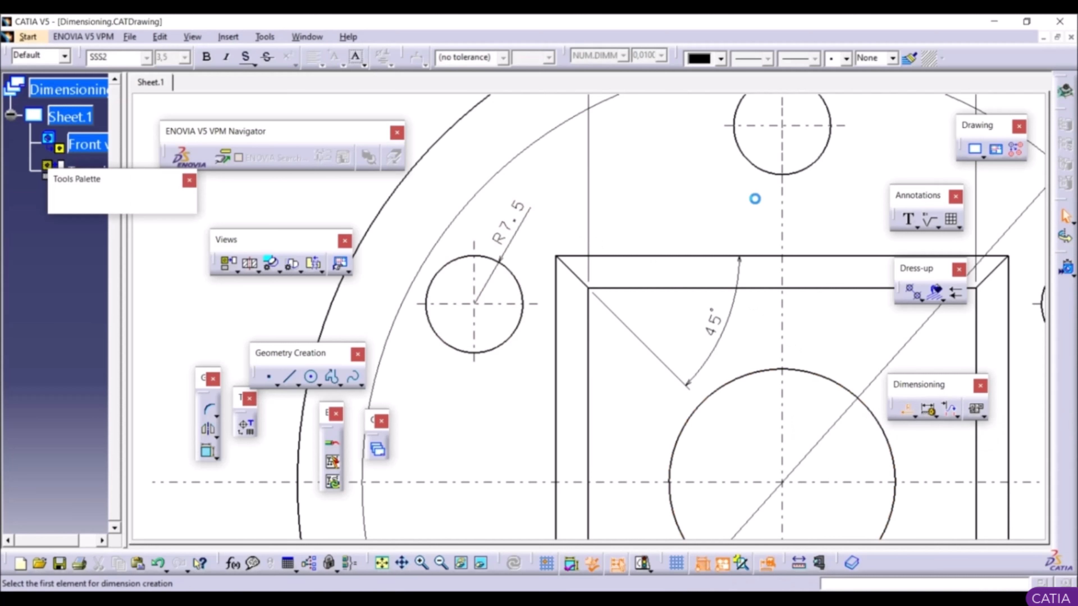
{"action": "left_click", "coordinate": [756, 165]}
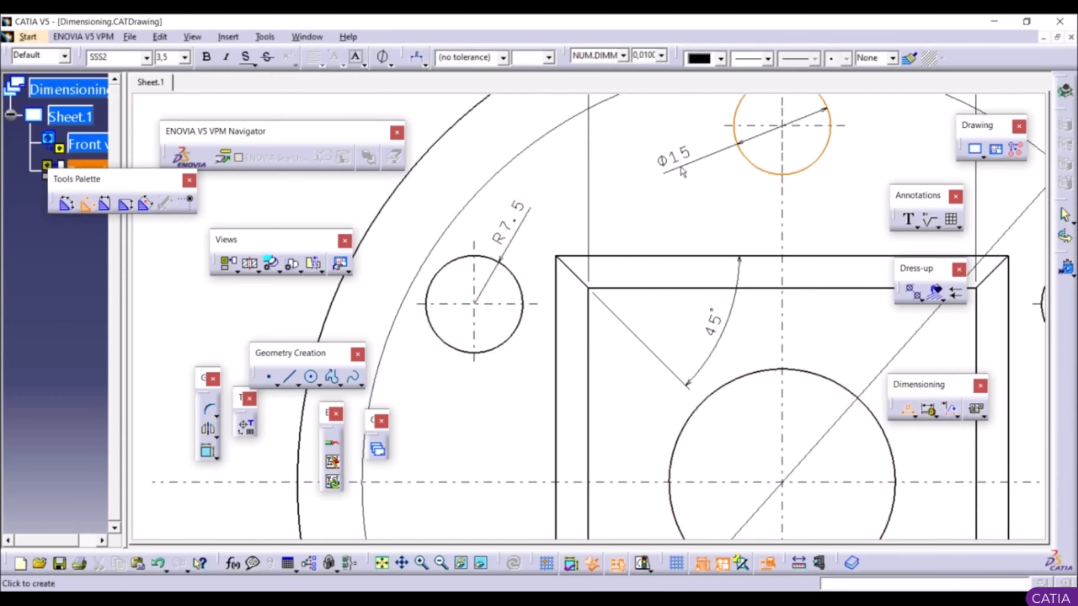
{"action": "left_click", "coordinate": [682, 176]}
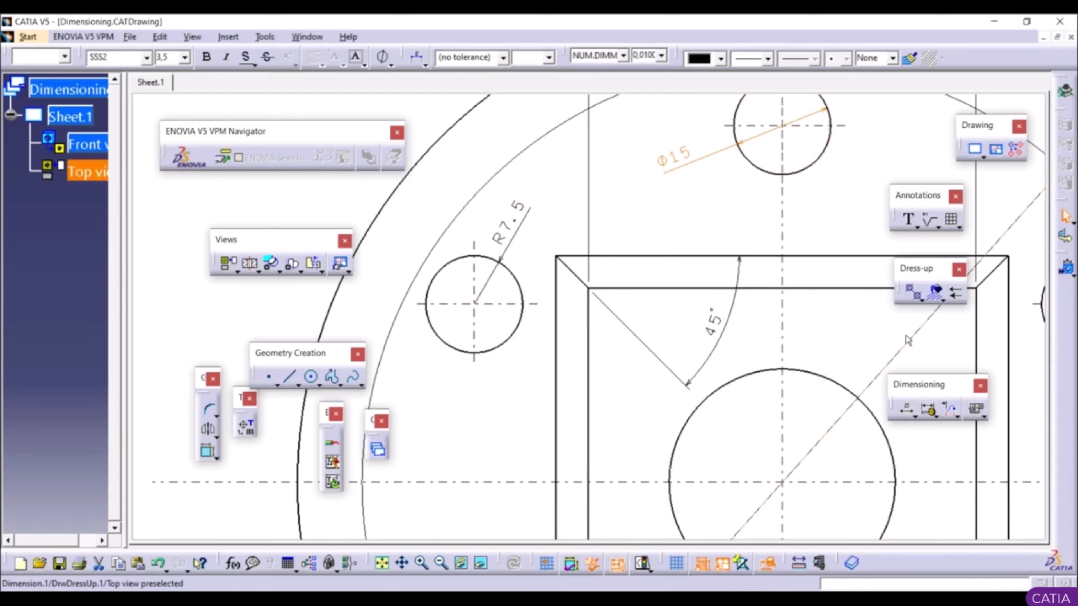
Step: Dimension the upper-left chamfer of the boss in the front view in Length x Length format, placing the text outside the chamfer
{"action": "left_click", "coordinate": [916, 417]}
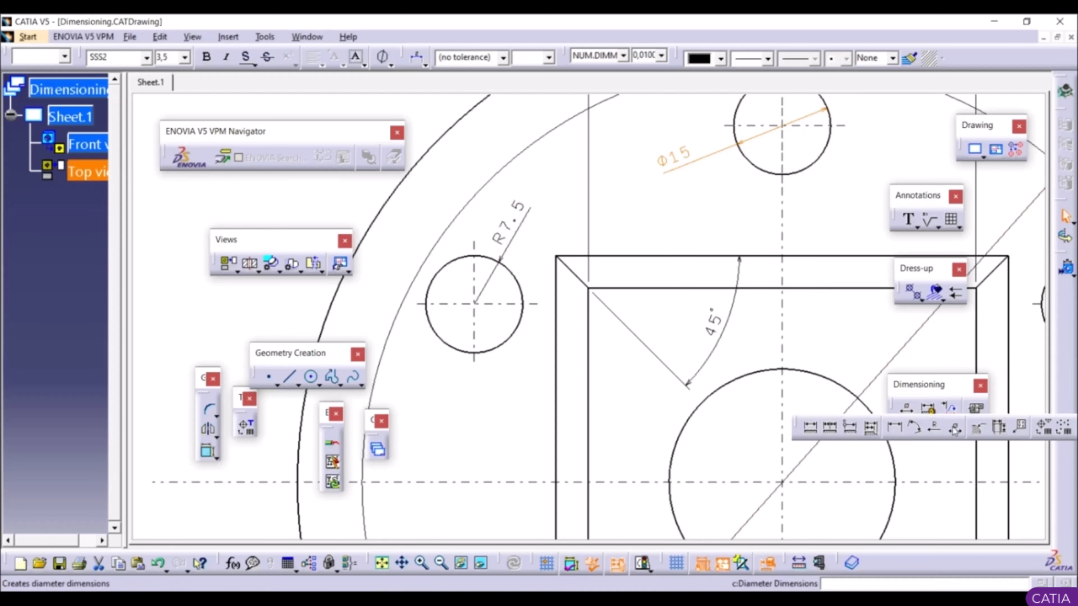
{"action": "left_click", "coordinate": [980, 430]}
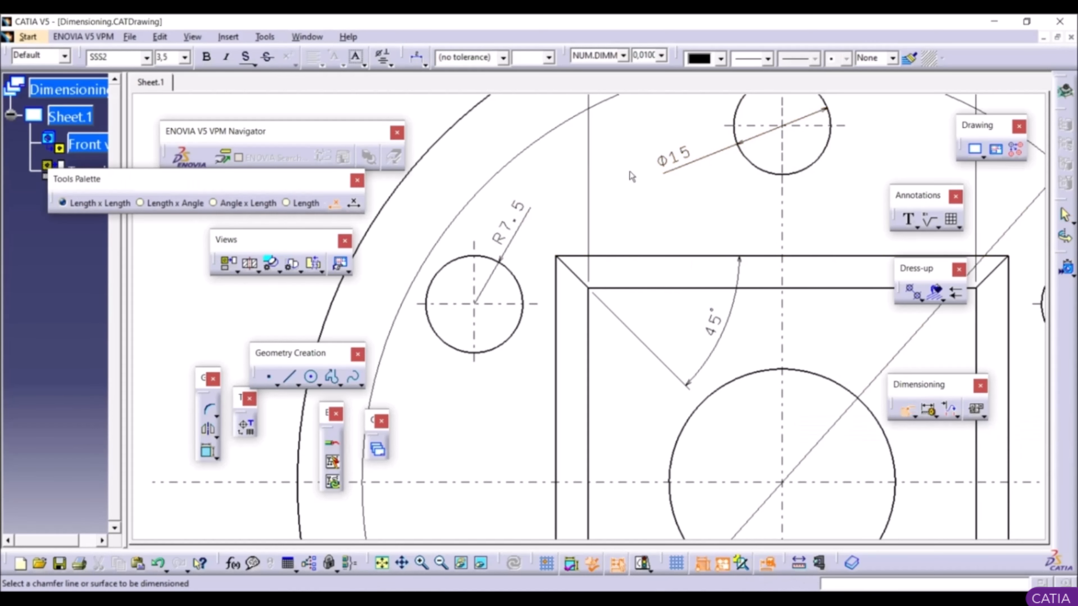
{"action": "mouse_move", "coordinate": [631, 175]}
{"action": "middle_mouse_down"}
{"action": "mouse_move", "coordinate": [628, 416]}
{"action": "mouse_move", "coordinate": [643, 483]}
{"action": "middle_mouse_up"}
{"action": "middle_click_drag", "start_coordinate": [648, 151], "coordinate": [659, 446]}
{"action": "mouse_move", "coordinate": [617, 217]}
{"action": "middle_mouse_down"}
{"action": "mouse_move", "coordinate": [616, 159]}
{"action": "mouse_move", "coordinate": [631, 324]}
{"action": "middle_mouse_up"}
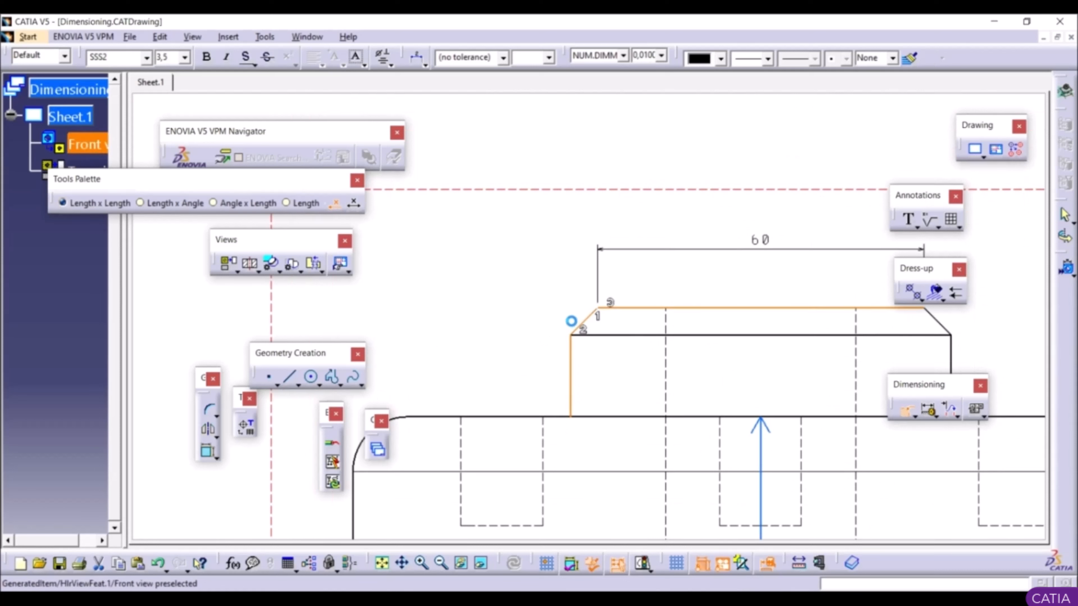
{"action": "left_click", "coordinate": [579, 325]}
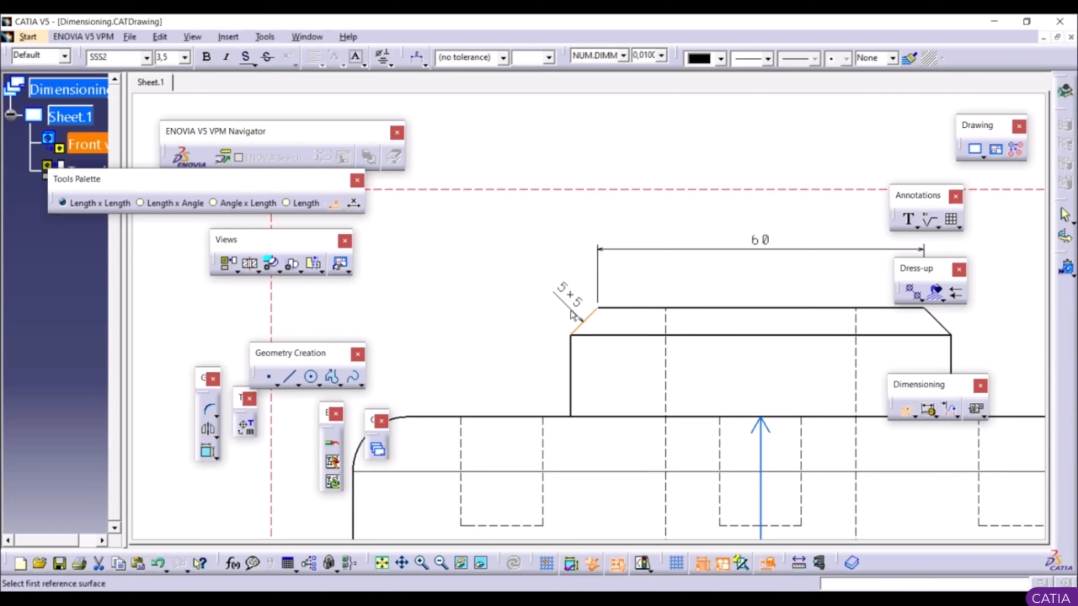
{"action": "left_click", "coordinate": [571, 314]}
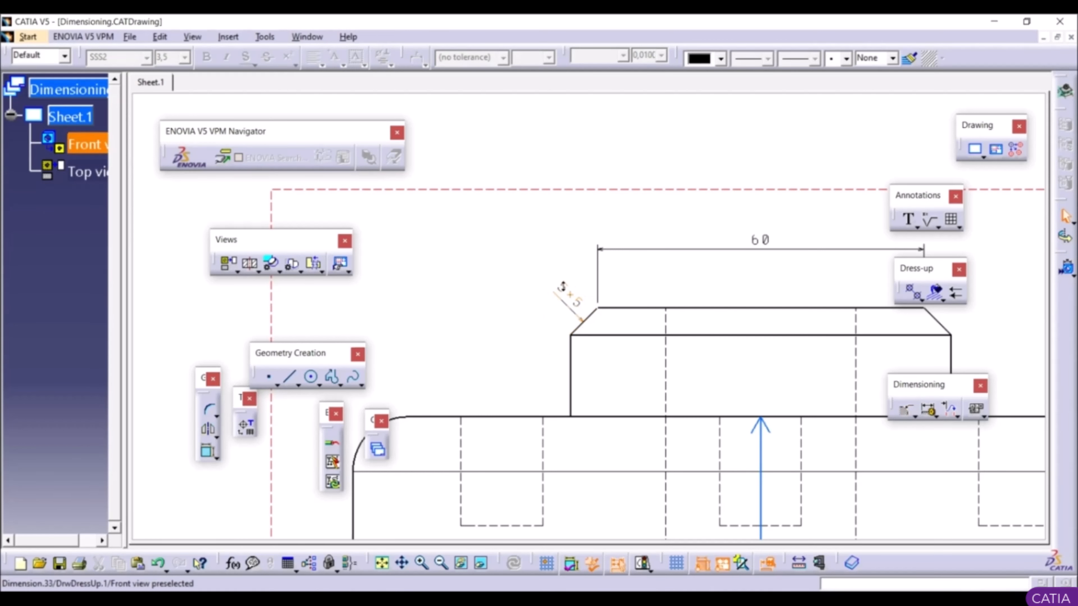
Step: Add a coordinate dimension to the left end of the top view's horizontal centre line, placing it below that point, and inspect it up close
{"action": "middle_click_drag", "start_coordinate": [564, 287], "coordinate": [622, 398], "text": "ctrl"}
{"action": "middle_click_drag", "start_coordinate": [622, 397], "coordinate": [604, 256]}
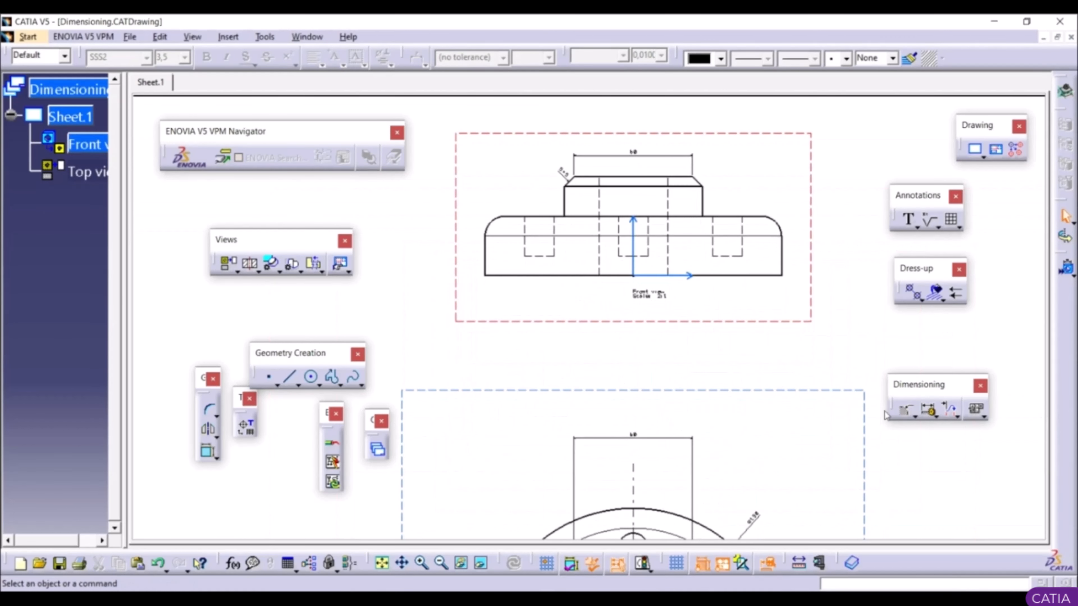
{"action": "left_click", "coordinate": [914, 417]}
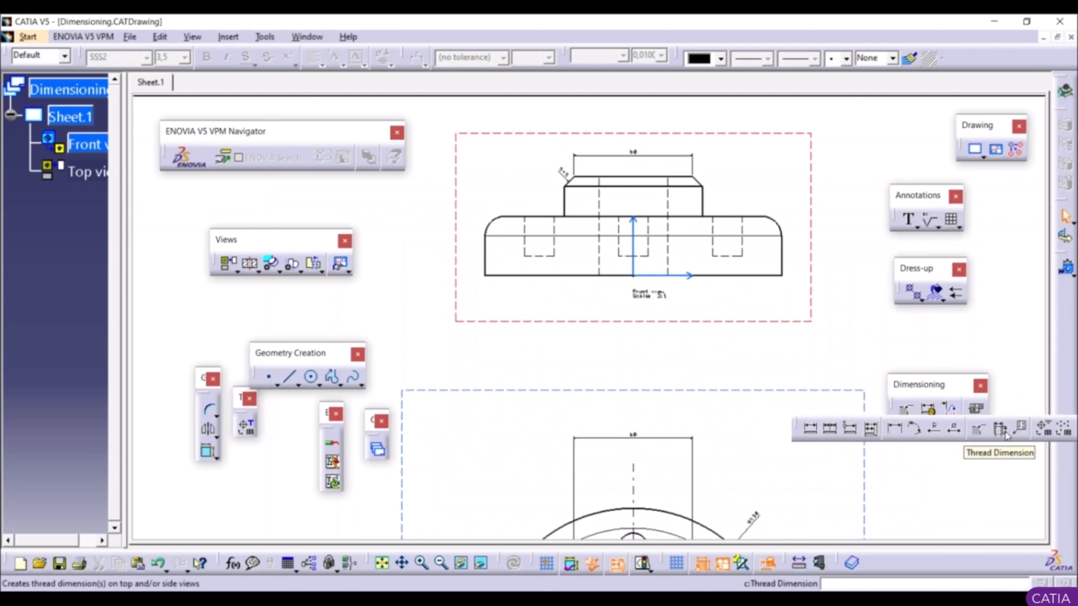
{"action": "left_click", "coordinate": [1022, 430]}
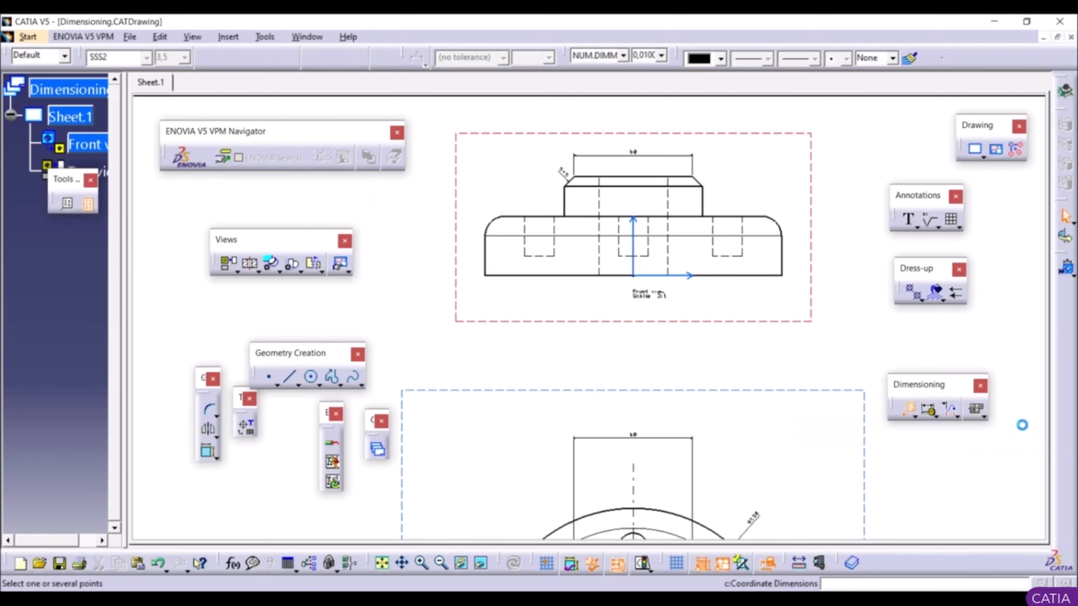
{"action": "middle_click_drag", "start_coordinate": [587, 346], "coordinate": [612, 442]}
{"action": "mouse_move", "coordinate": [669, 461]}
{"action": "middle_mouse_down"}
{"action": "mouse_move", "coordinate": [655, 469]}
{"action": "mouse_move", "coordinate": [601, 334]}
{"action": "mouse_move", "coordinate": [591, 248]}
{"action": "middle_mouse_up"}
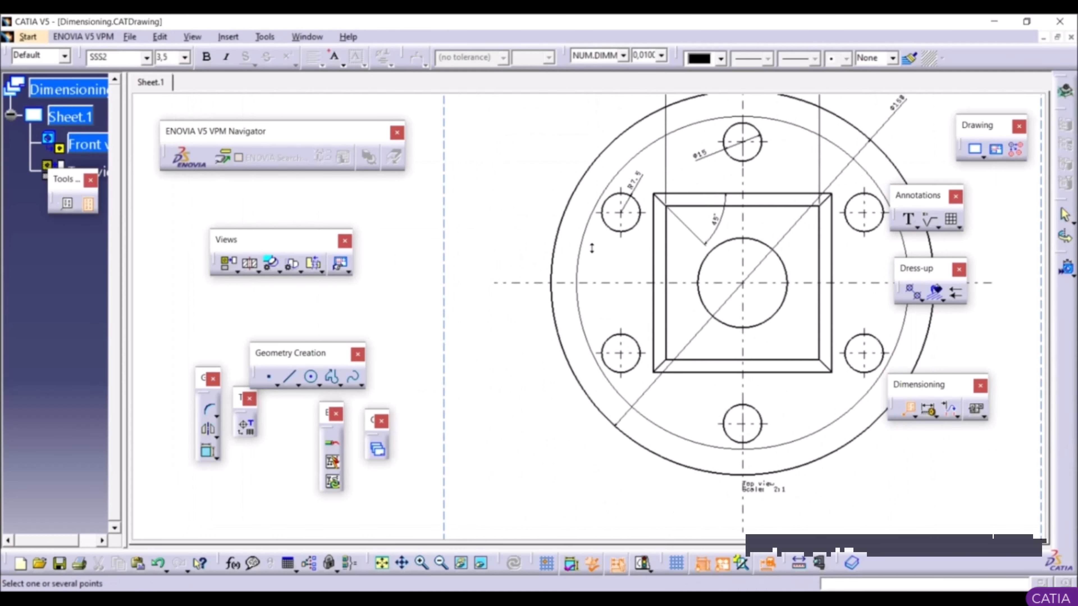
{"action": "left_click", "coordinate": [611, 283]}
{"action": "left_click", "coordinate": [520, 331]}
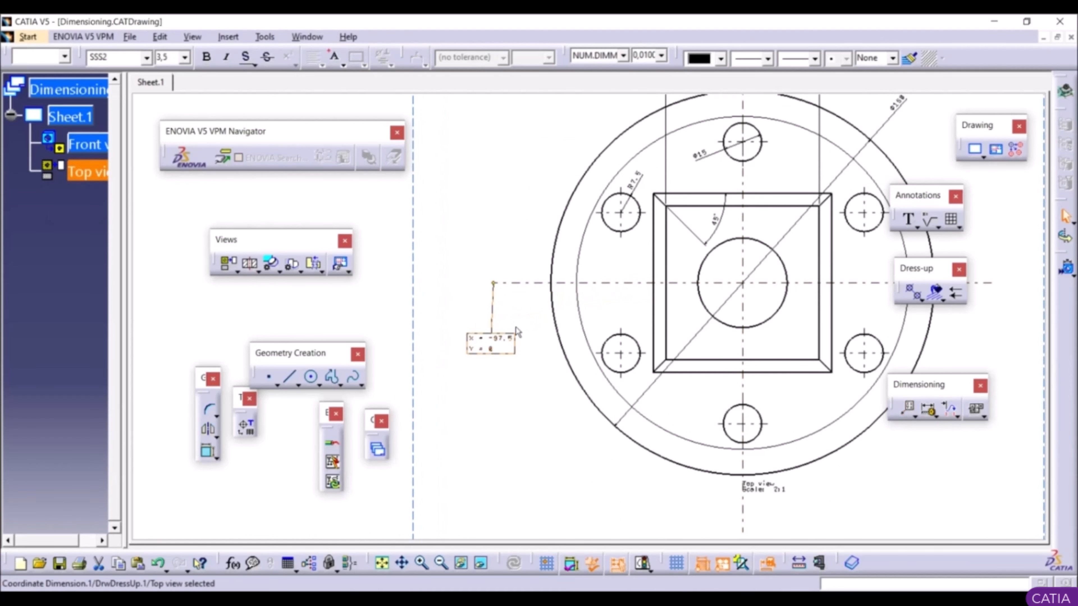
{"action": "left_click", "coordinate": [509, 322]}
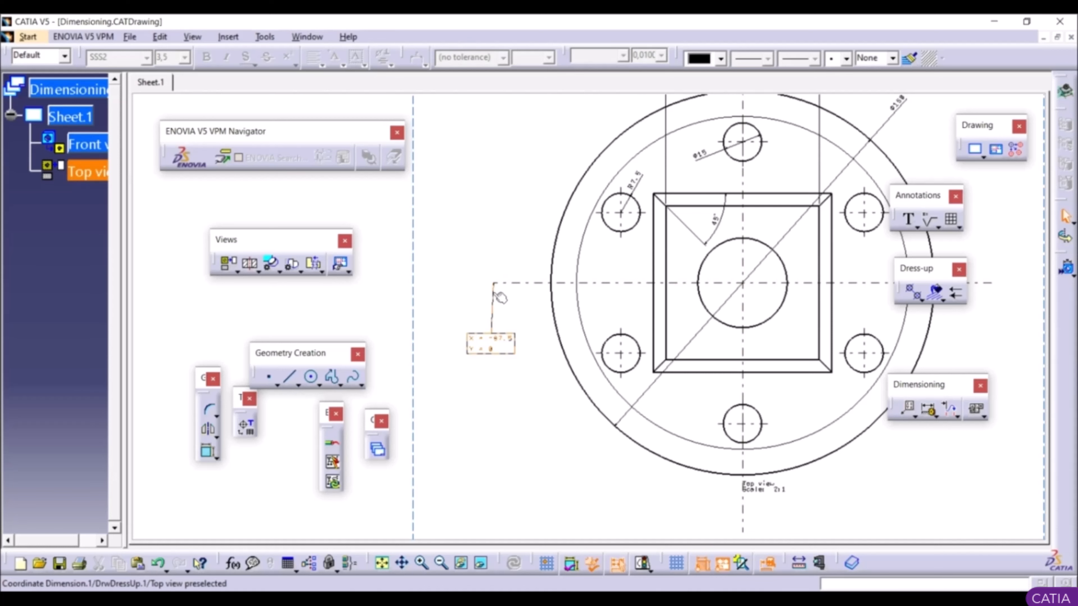
{"action": "scroll", "coordinate": [500, 297], "scroll_direction": "up", "scroll_amount": 5}
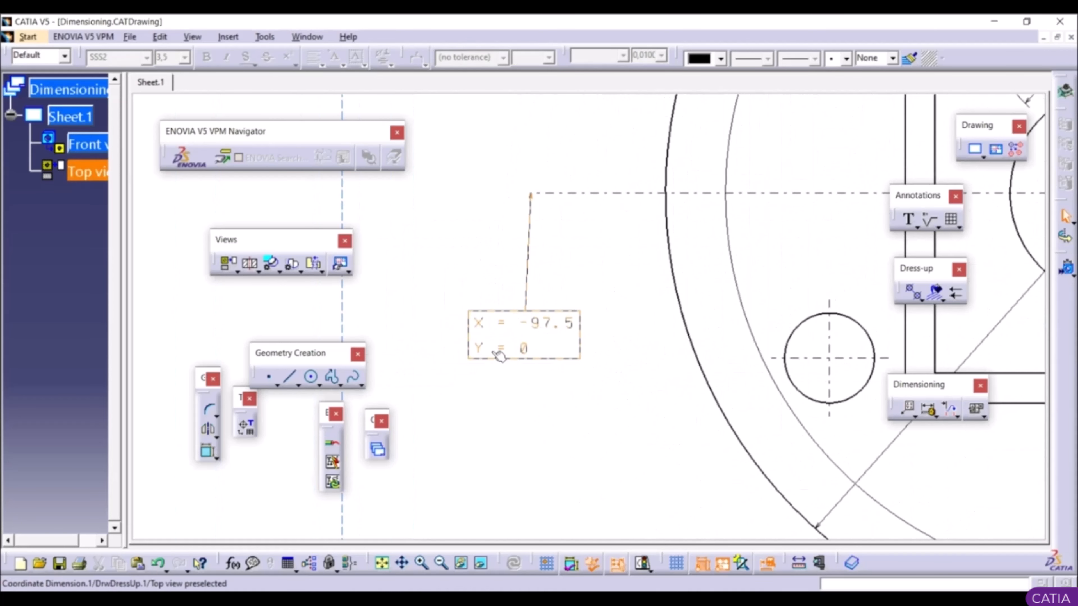
{"action": "scroll", "coordinate": [565, 407], "scroll_direction": "down", "scroll_amount": 5}
Step: Create a point on the outer square's upper-left corner in the top view, at about H -35 mm, V -157.5 mm
{"action": "mouse_move", "coordinate": [638, 299]}
{"action": "middle_mouse_down"}
{"action": "mouse_move", "coordinate": [623, 366]}
{"action": "mouse_move", "coordinate": [643, 401]}
{"action": "middle_mouse_up"}
{"action": "middle_click_drag", "start_coordinate": [651, 358], "coordinate": [597, 369]}
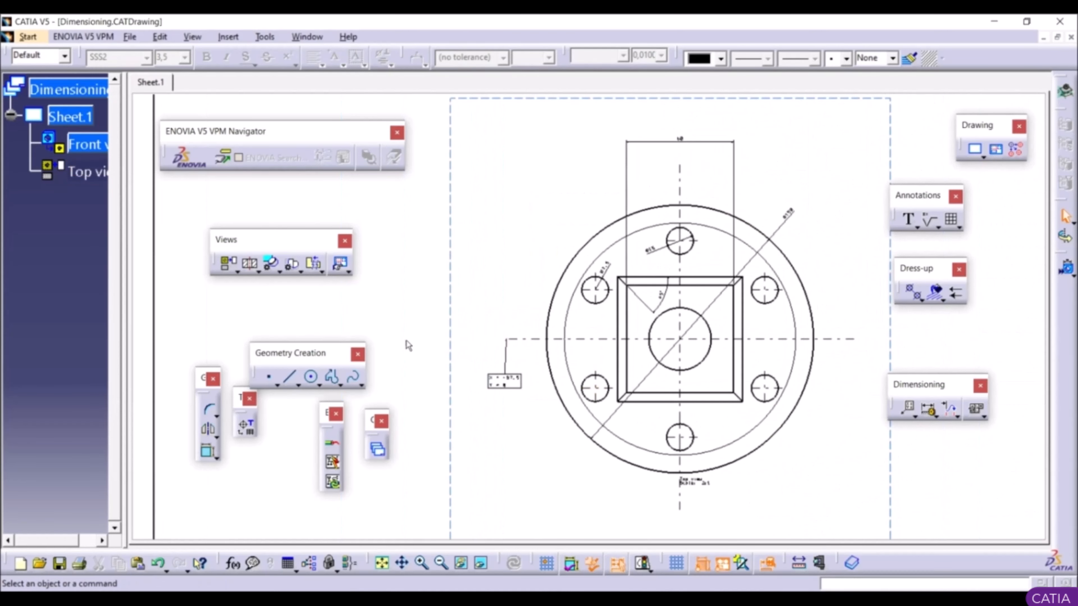
{"action": "left_click", "coordinate": [270, 378]}
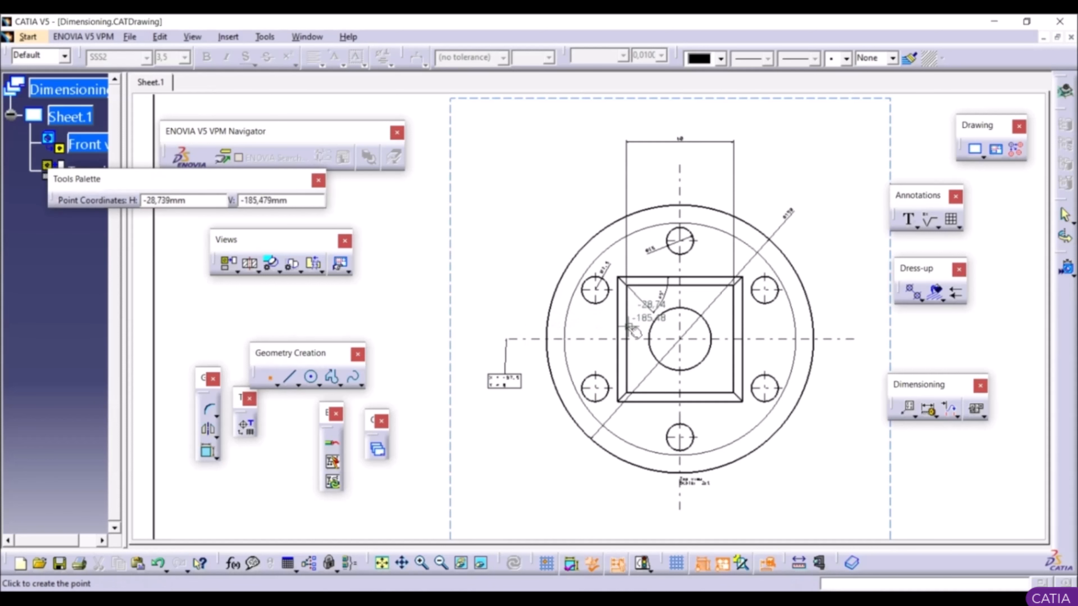
{"action": "middle_click_drag", "start_coordinate": [635, 283], "coordinate": [620, 175]}
{"action": "middle_click_drag", "start_coordinate": [736, 190], "coordinate": [683, 330]}
{"action": "middle_click_drag", "start_coordinate": [683, 330], "coordinate": [675, 263]}
{"action": "left_click", "coordinate": [661, 347]}
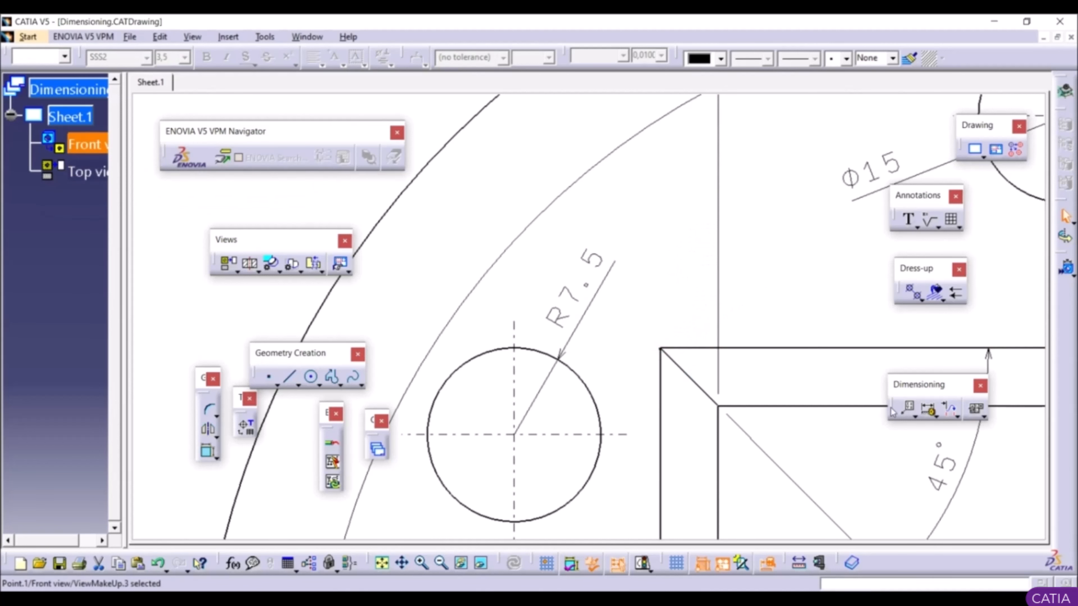
Step: Add a coordinate dimension to the point at the square's upper-left corner and move its text above the R7.5 hole dimension
{"action": "left_click", "coordinate": [909, 410]}
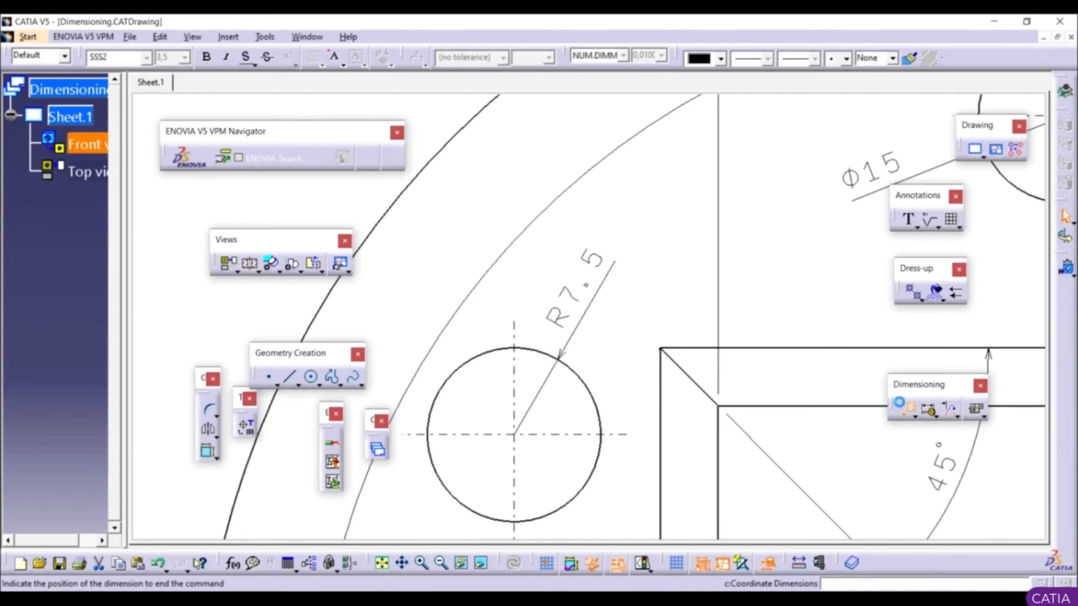
{"action": "left_click", "coordinate": [665, 354]}
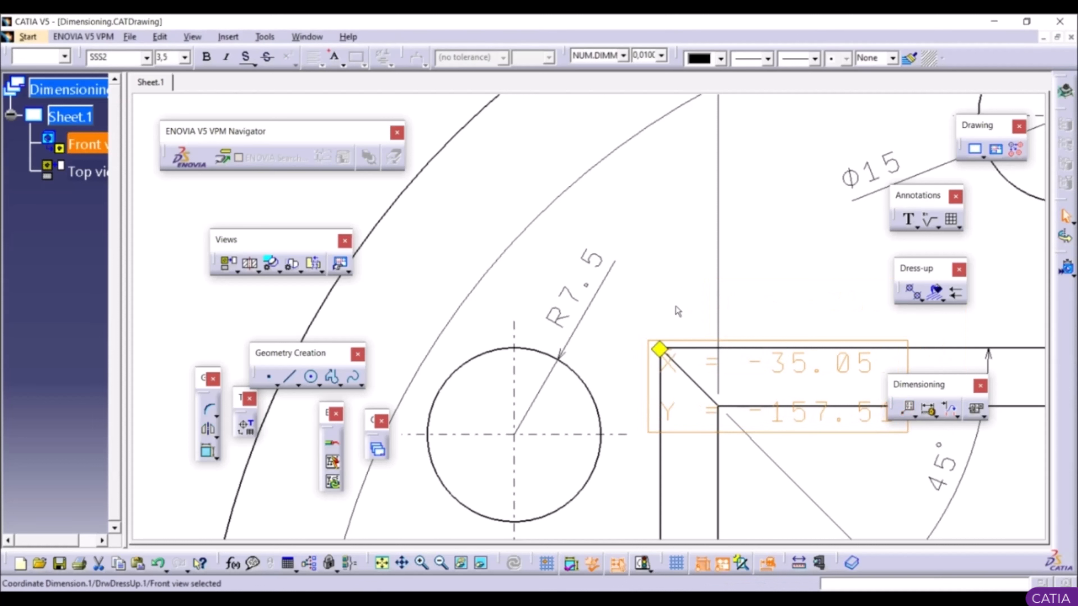
{"action": "left_click_drag", "start_coordinate": [738, 434], "coordinate": [540, 198]}
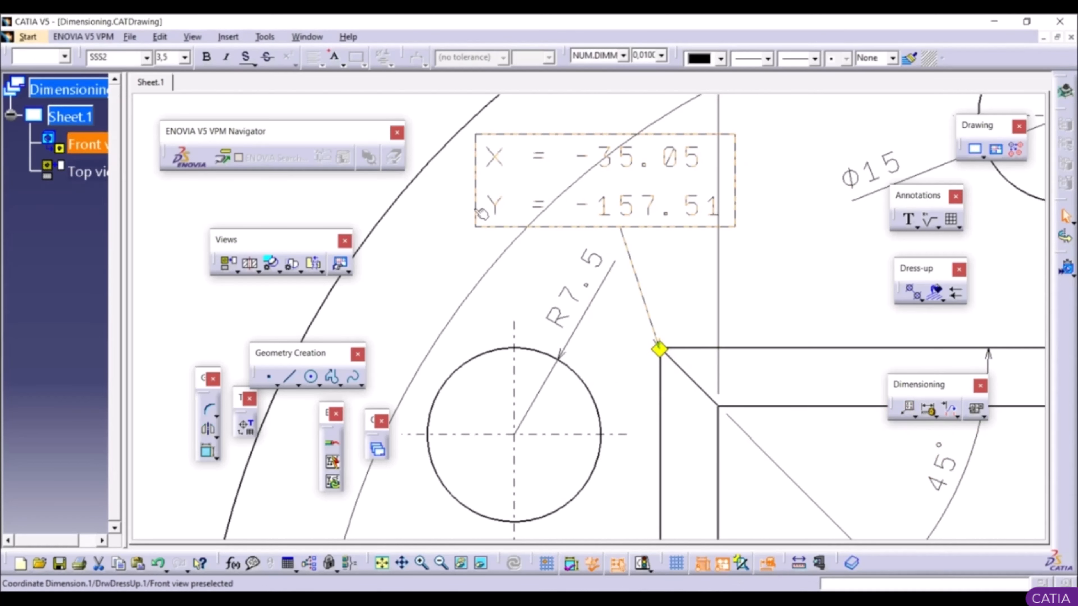
{"action": "left_click", "coordinate": [789, 260]}
Step: Attach a geometrical tolerance by leader to the base's right edge in the front view, accepting its frame without values
{"action": "mouse_move", "coordinate": [794, 261]}
{"action": "middle_mouse_down", "text": "ctrl"}
{"action": "mouse_move", "coordinate": [837, 437]}
{"action": "mouse_move", "coordinate": [864, 408]}
{"action": "middle_mouse_up", "text": "ctrl"}
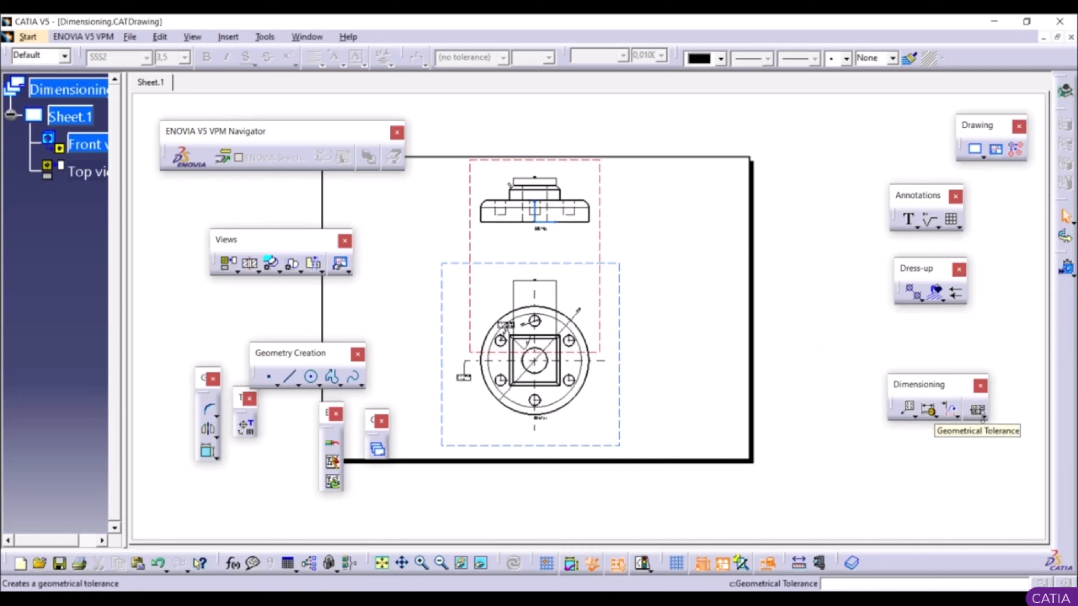
{"action": "left_click", "coordinate": [977, 410]}
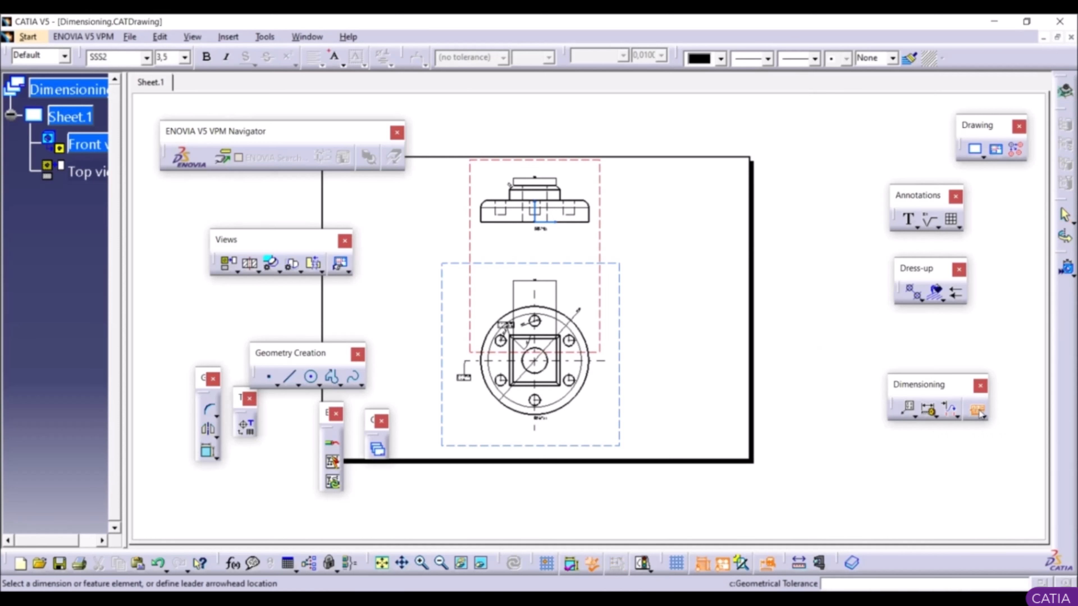
{"action": "left_click", "coordinate": [594, 217]}
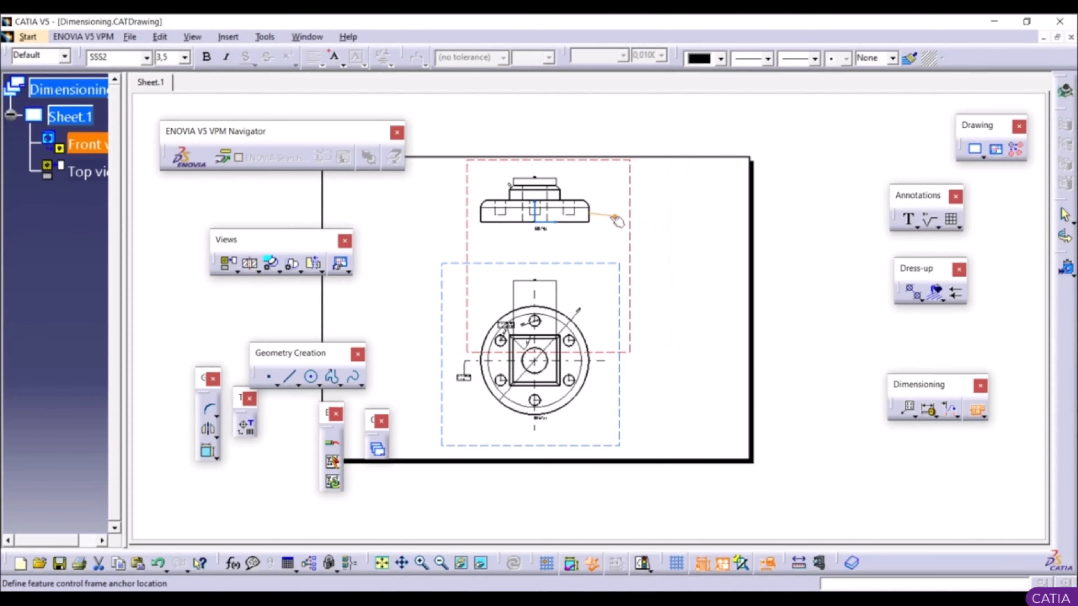
{"action": "left_click", "coordinate": [615, 216]}
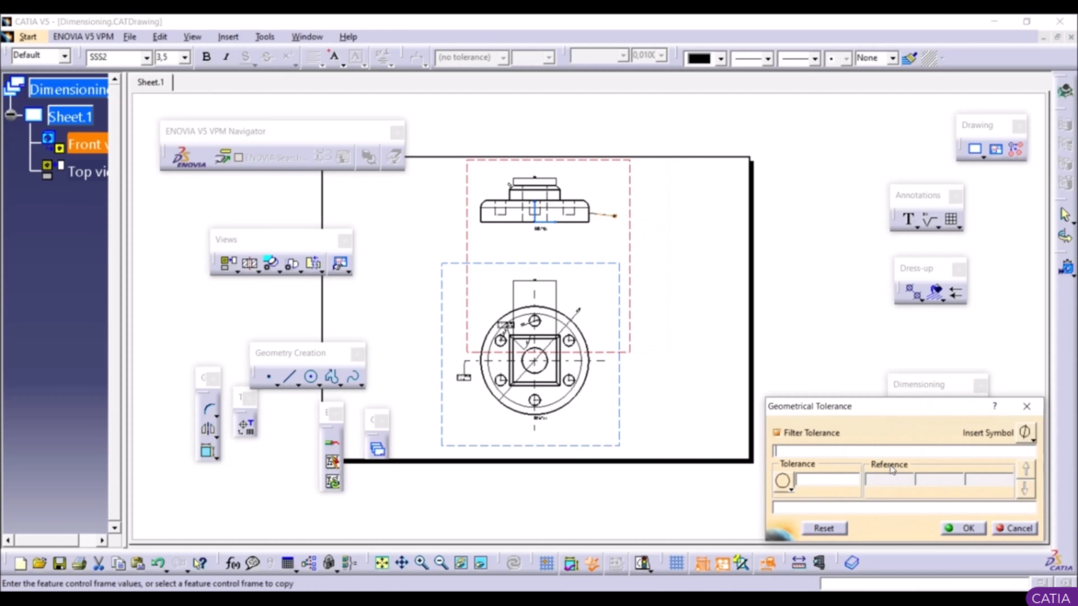
{"action": "left_click", "coordinate": [962, 529]}
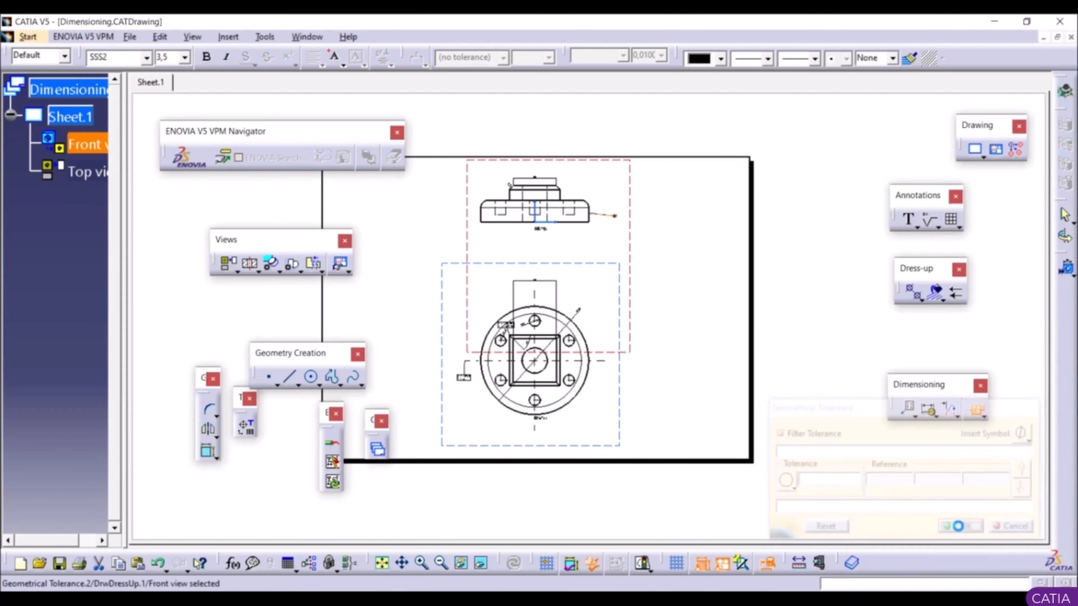
{"action": "mouse_move", "coordinate": [618, 223]}
{"action": "middle_mouse_down", "text": "ctrl"}
{"action": "mouse_move", "coordinate": [618, 98]}
{"action": "mouse_move", "coordinate": [585, 477]}
{"action": "middle_mouse_up", "text": "ctrl"}
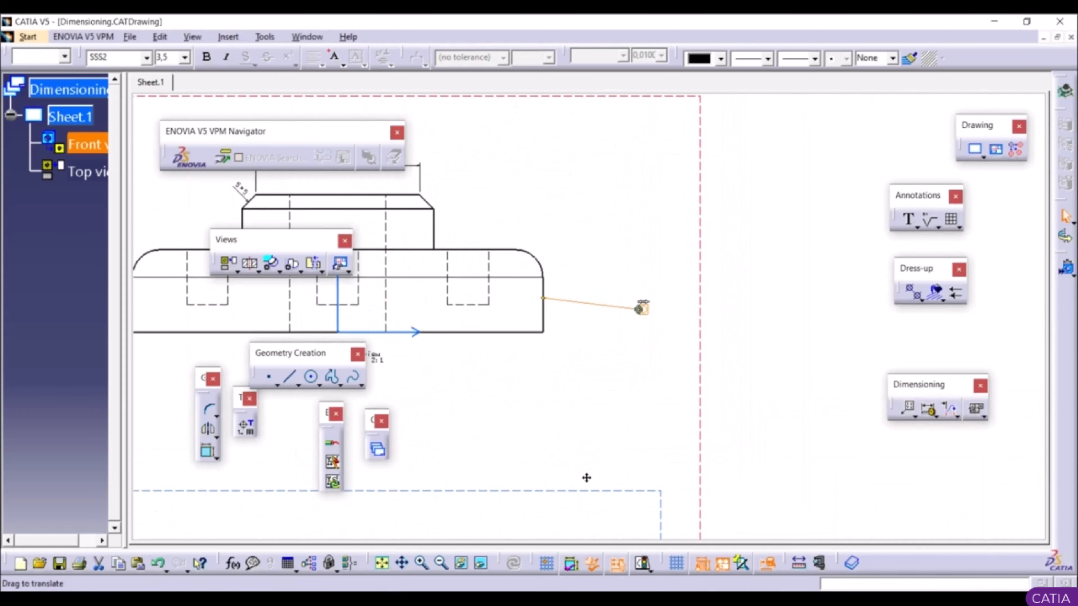
Step: Attach datum feature A to the lower end of the base's right edge in the front view, just below the geometrical tolerance
{"action": "mouse_move", "coordinate": [651, 384]}
{"action": "middle_mouse_down", "text": "ctrl"}
{"action": "mouse_move", "coordinate": [653, 291]}
{"action": "mouse_move", "coordinate": [715, 279]}
{"action": "mouse_move", "coordinate": [782, 414]}
{"action": "mouse_move", "coordinate": [873, 475]}
{"action": "middle_mouse_up", "text": "ctrl"}
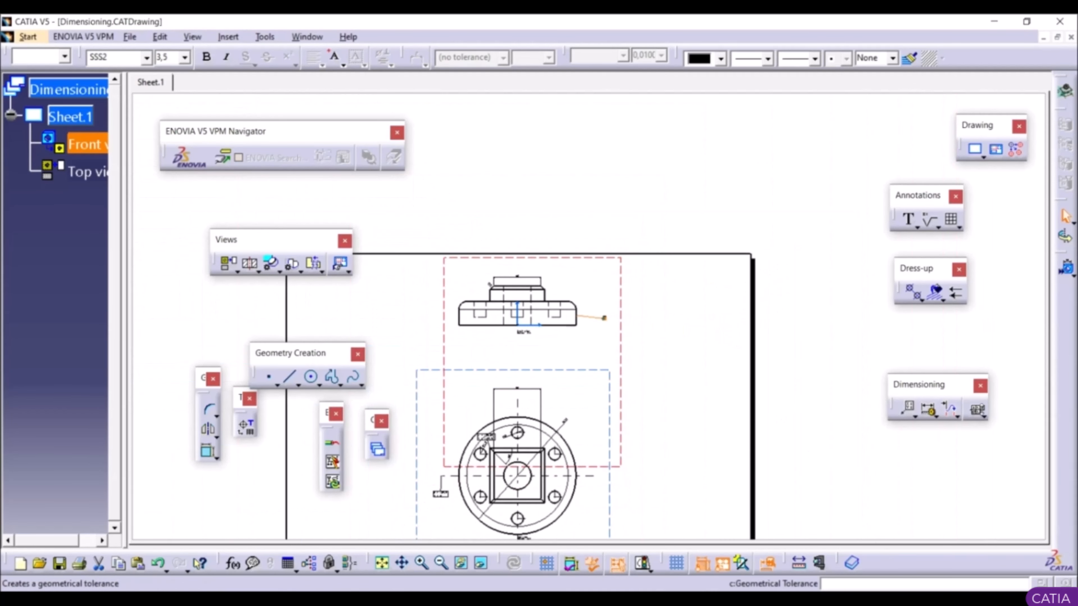
{"action": "left_click", "coordinate": [984, 418]}
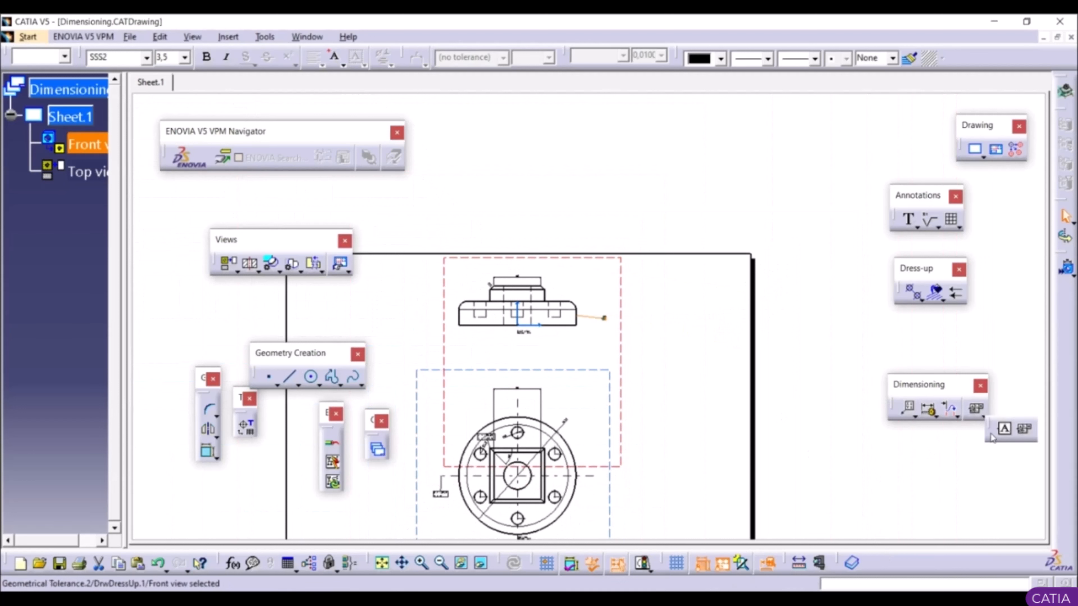
{"action": "left_click", "coordinate": [1004, 431]}
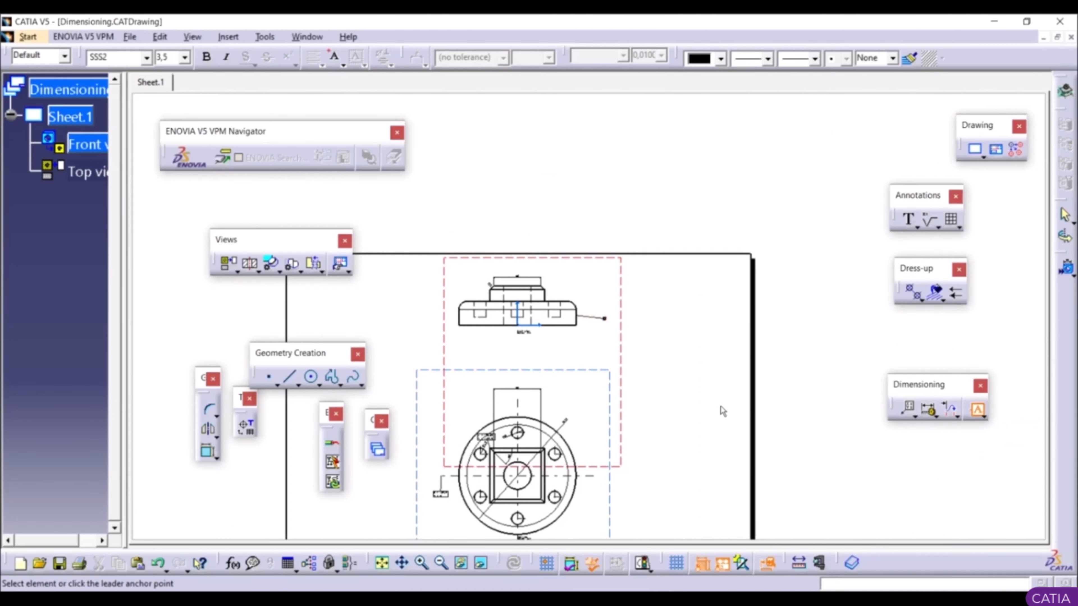
{"action": "middle_click_drag", "start_coordinate": [566, 340], "coordinate": [530, 209], "text": "ctrl"}
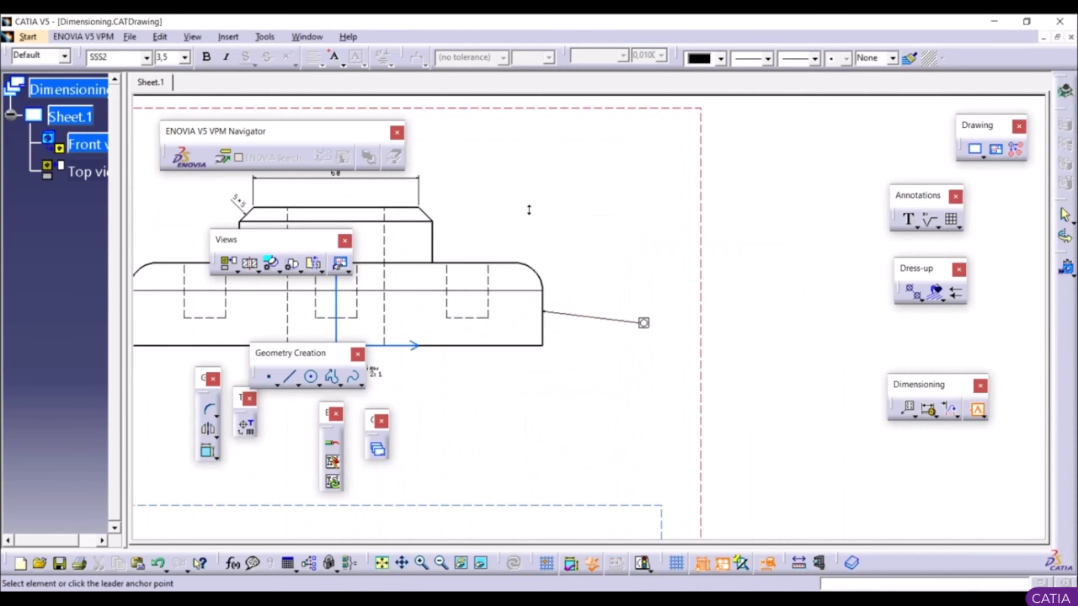
{"action": "left_click", "coordinate": [551, 334]}
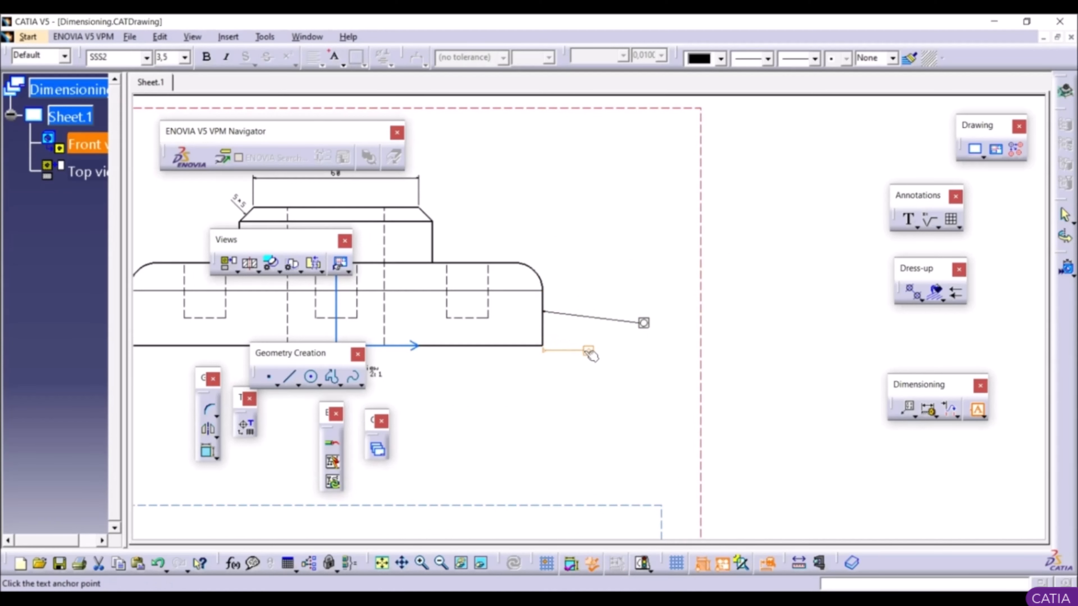
{"action": "left_click", "coordinate": [586, 343]}
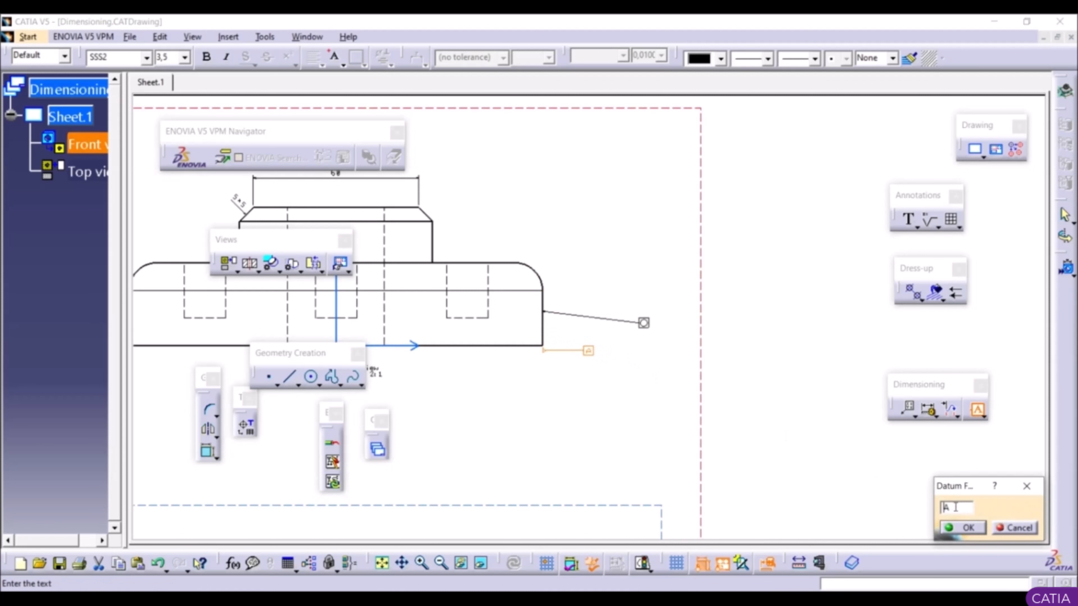
{"action": "left_click", "coordinate": [960, 526]}
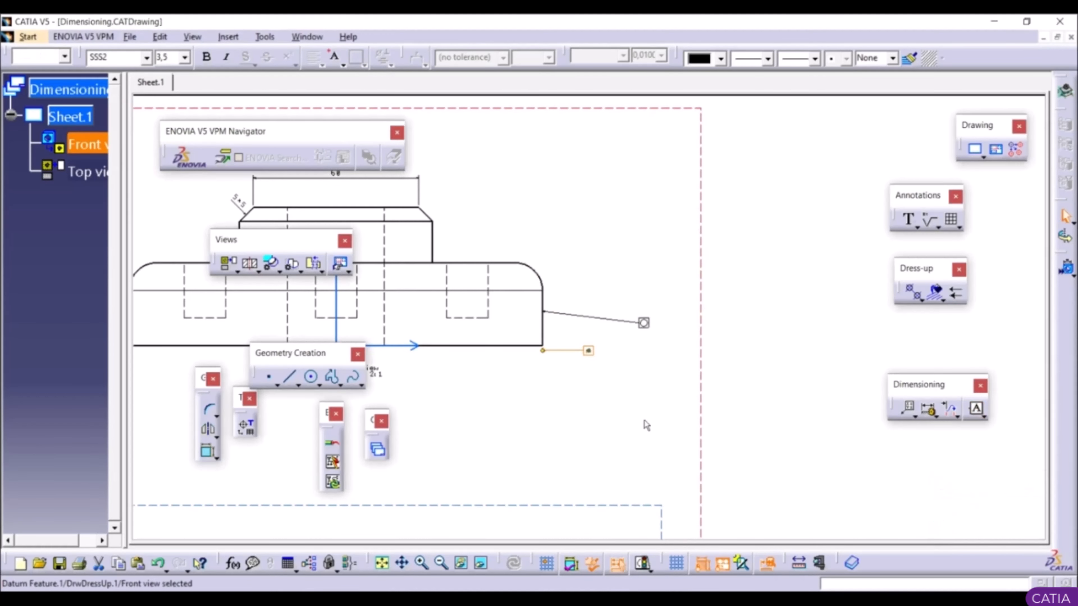
{"action": "left_click", "coordinate": [765, 409]}
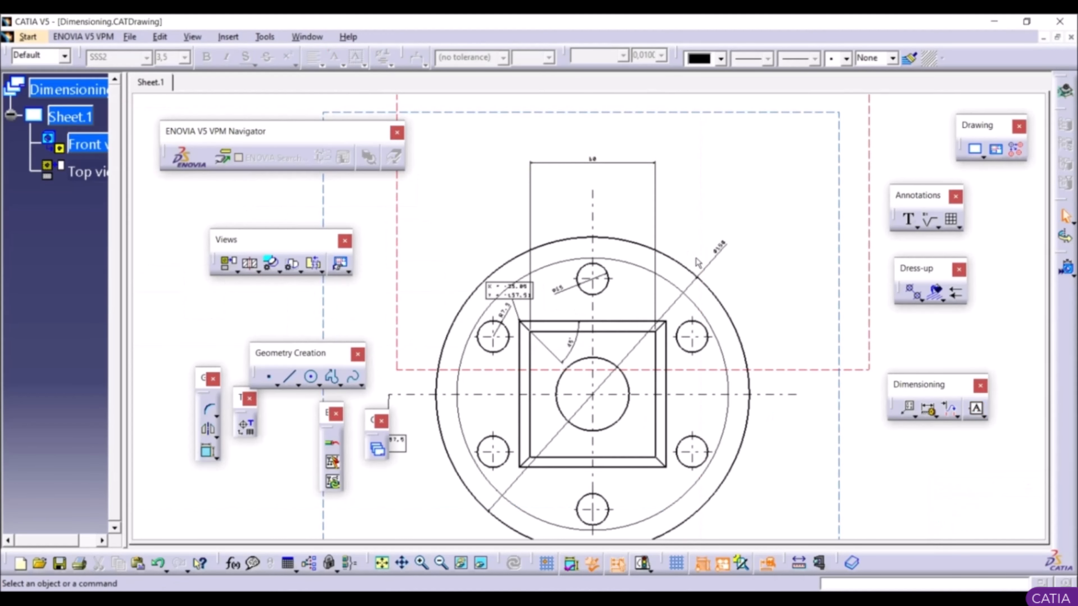
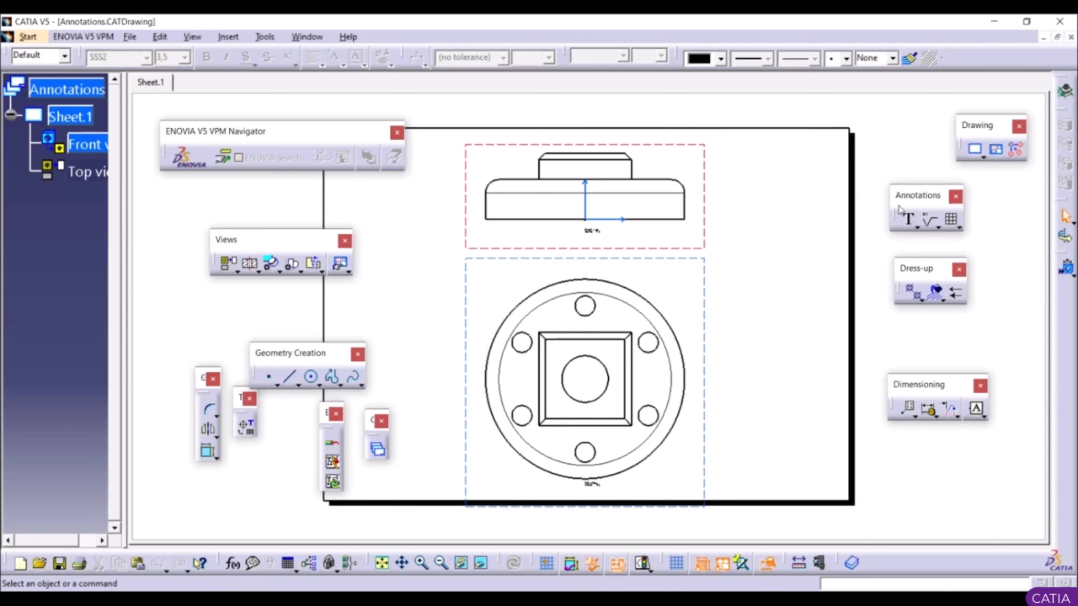
{"action": "right_click", "coordinate": [1072, 336]}
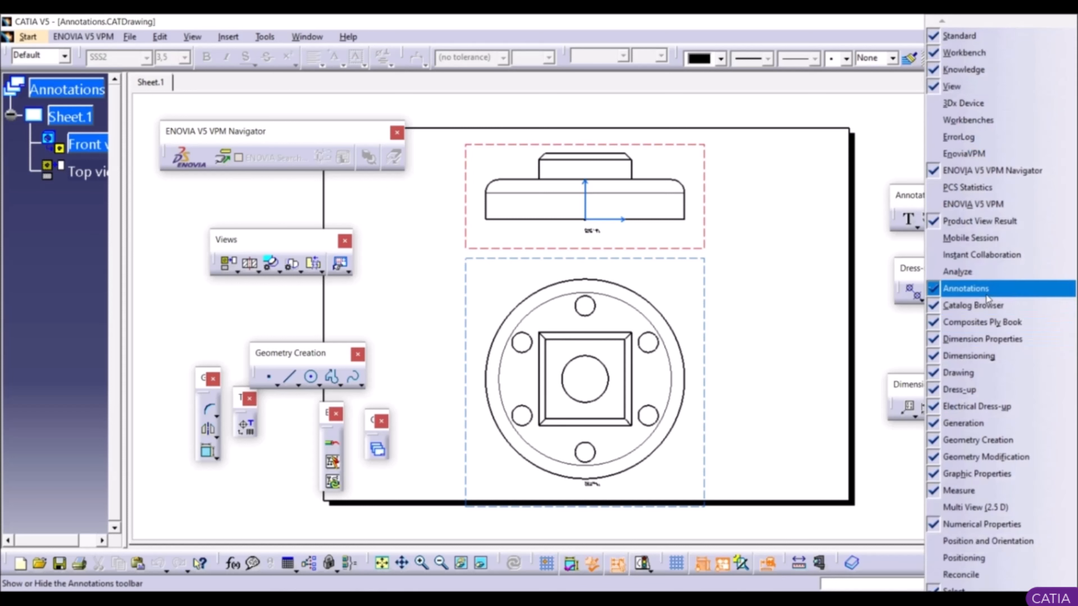
{"action": "left_click", "coordinate": [888, 325]}
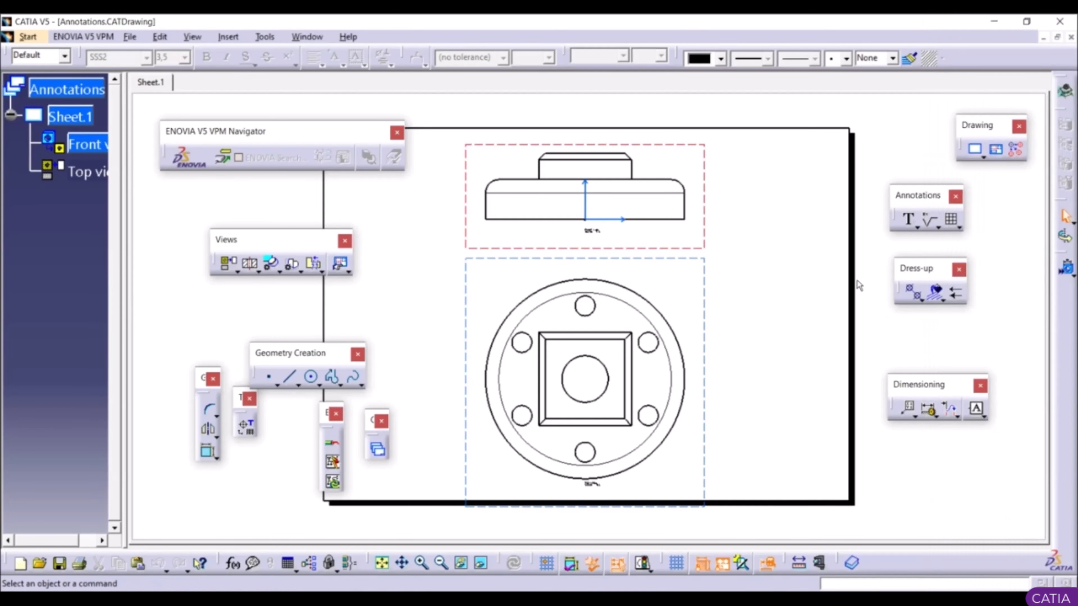
{"action": "left_click", "coordinate": [225, 37]}
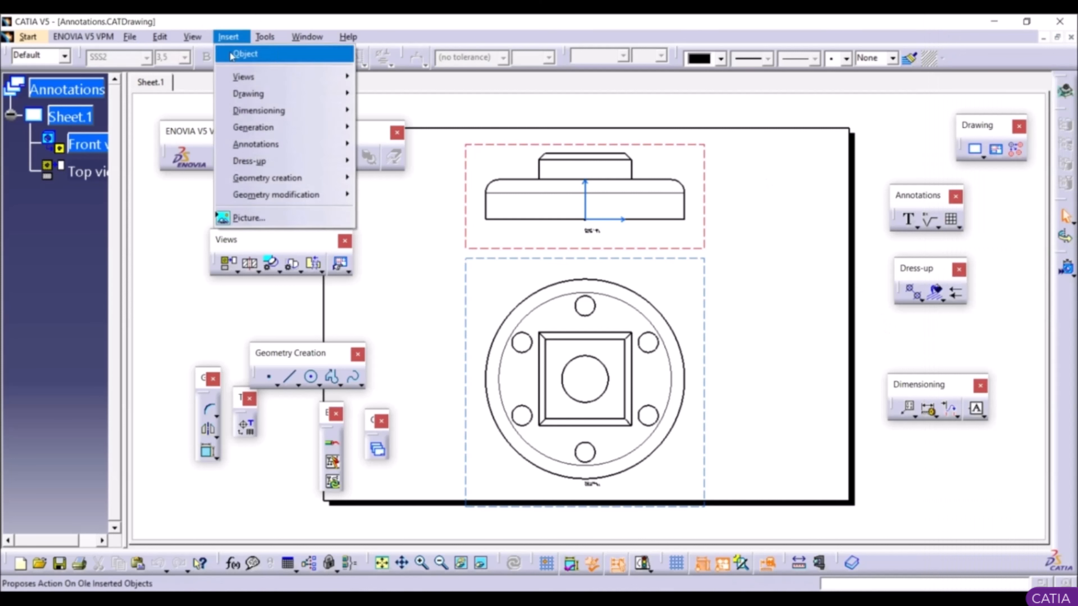
{"action": "mouse_move", "coordinate": [277, 145]}
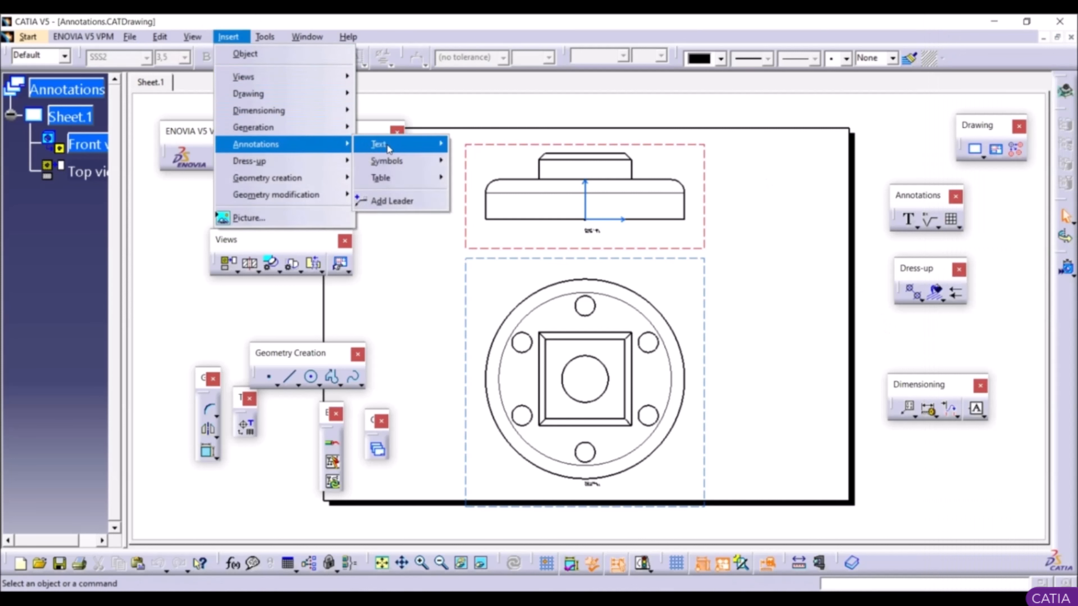
{"action": "mouse_move", "coordinate": [388, 146]}
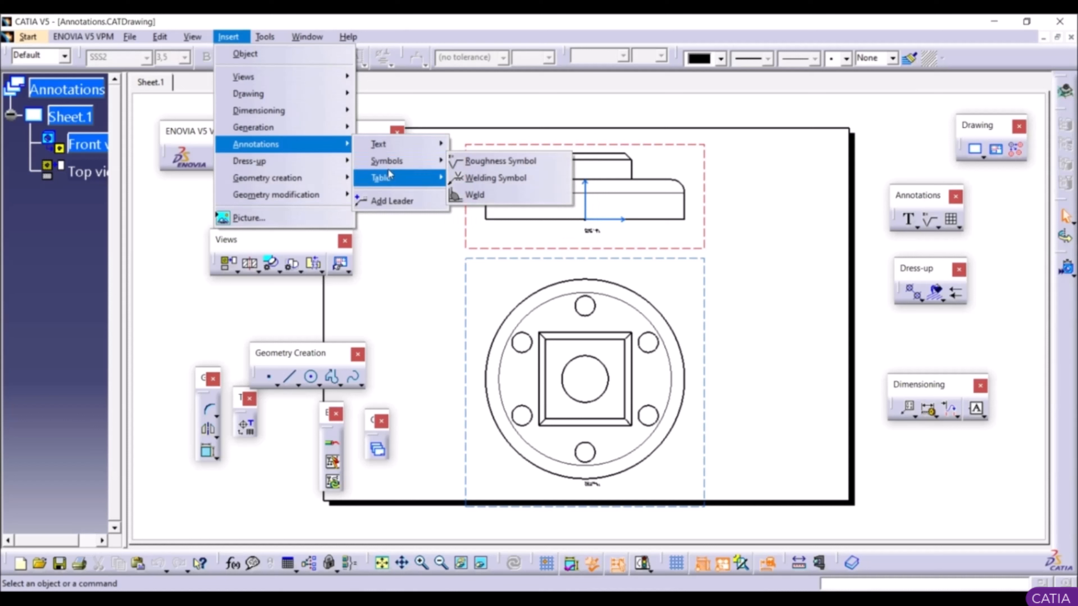
{"action": "mouse_move", "coordinate": [390, 180]}
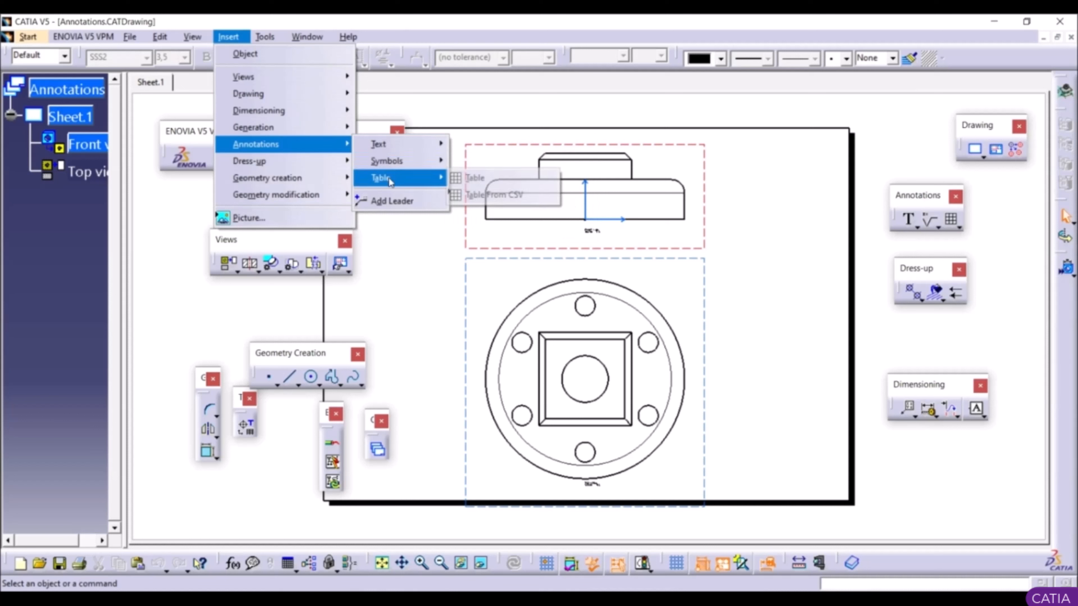
{"action": "left_click", "coordinate": [870, 217]}
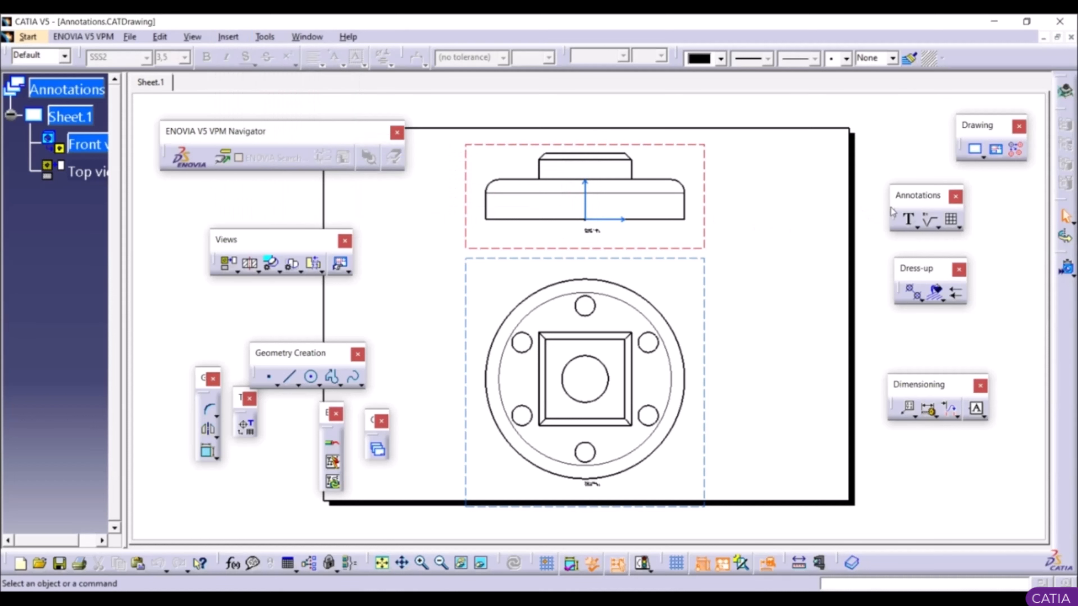
Step: Place the text "CATIA" in the empty area beside the front view's right side
{"action": "left_click", "coordinate": [908, 222]}
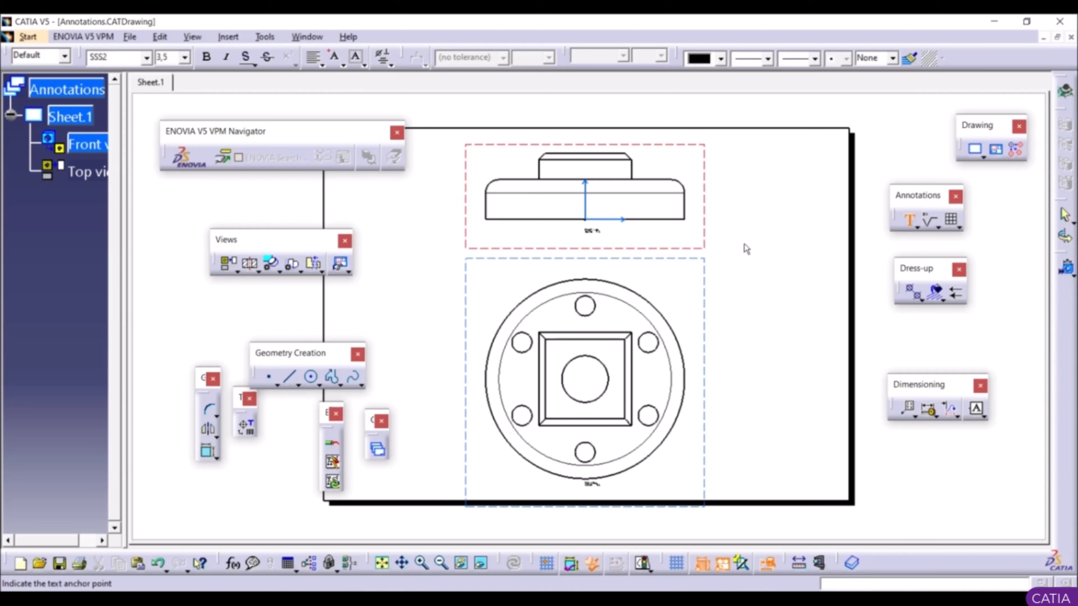
{"action": "left_click", "coordinate": [733, 208]}
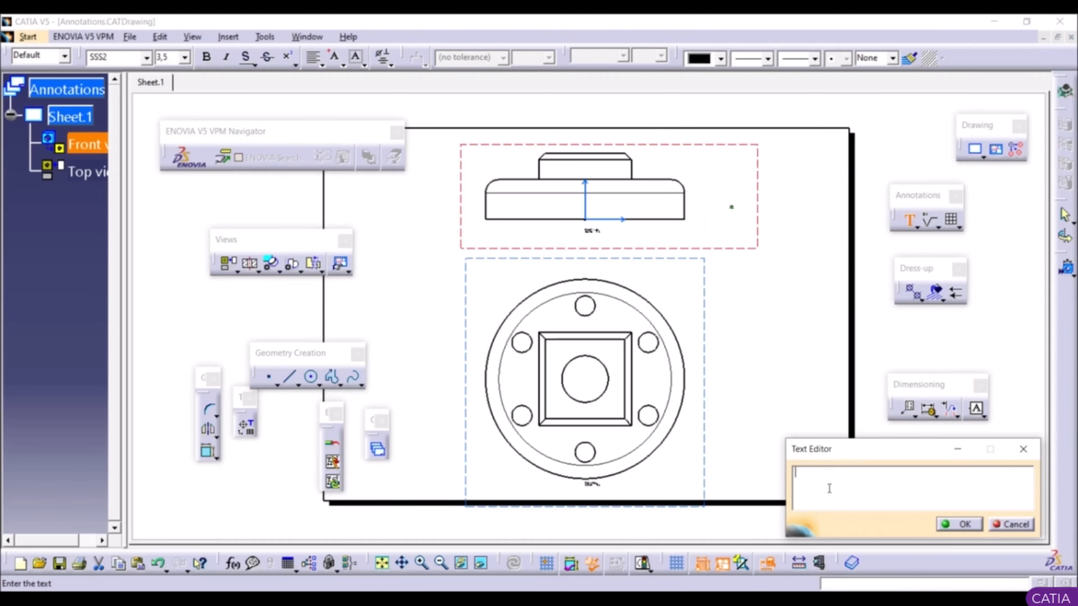
{"action": "type", "text": "CATIA"}
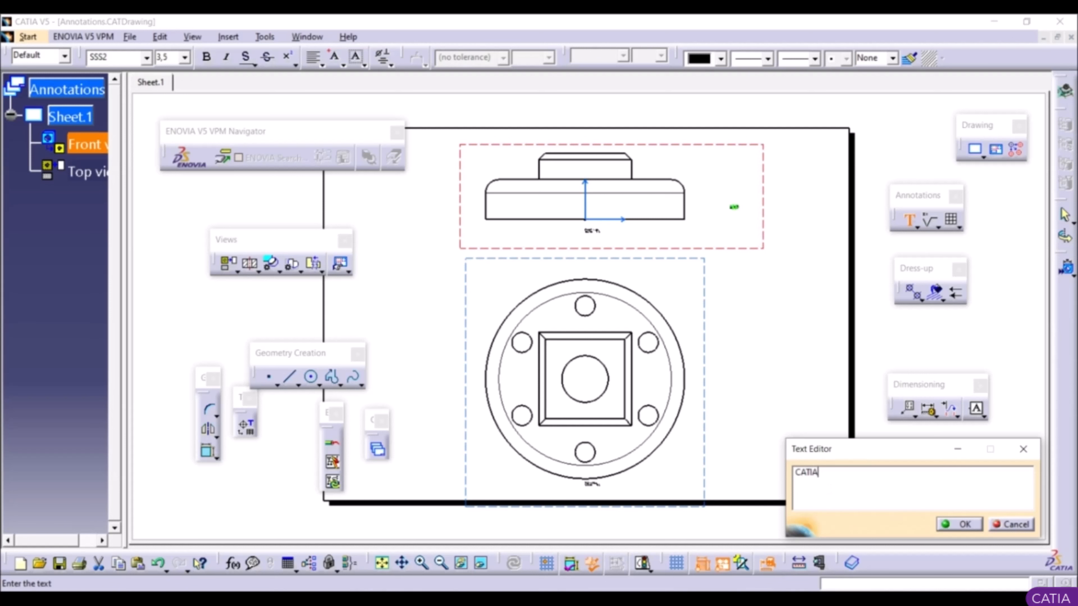
{"action": "left_click", "coordinate": [960, 524]}
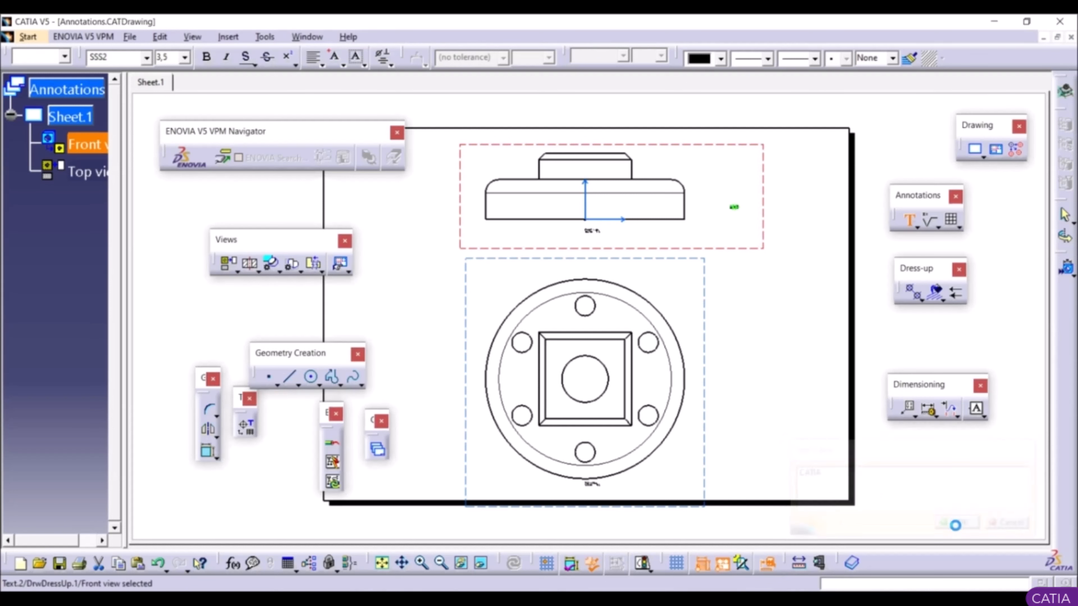
Step: Set the font size of the "CATIA" text beside the front view to 14 mm
{"action": "middle_click_drag", "start_coordinate": [757, 231], "coordinate": [751, 150], "text": "ctrl"}
{"action": "mouse_move", "coordinate": [822, 134]}
{"action": "middle_mouse_down"}
{"action": "mouse_move", "coordinate": [536, 318]}
{"action": "mouse_move", "coordinate": [542, 271]}
{"action": "middle_mouse_up"}
{"action": "middle_click_drag", "start_coordinate": [630, 212], "coordinate": [619, 299]}
{"action": "middle_click_drag", "start_coordinate": [620, 299], "coordinate": [617, 291], "text": "ctrl"}
{"action": "left_click", "coordinate": [648, 292]}
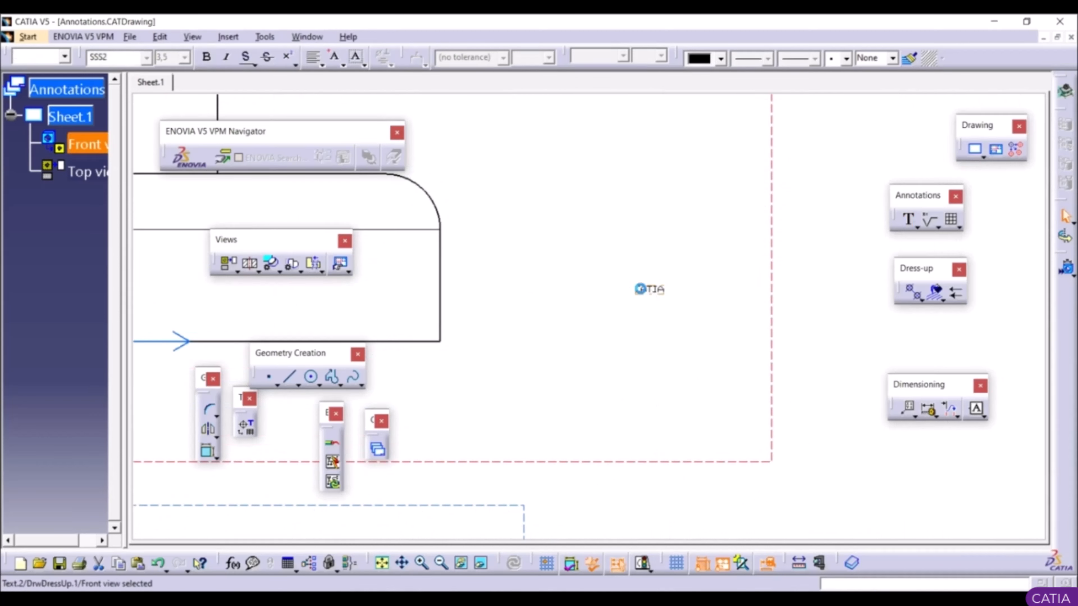
{"action": "double_click", "coordinate": [643, 293]}
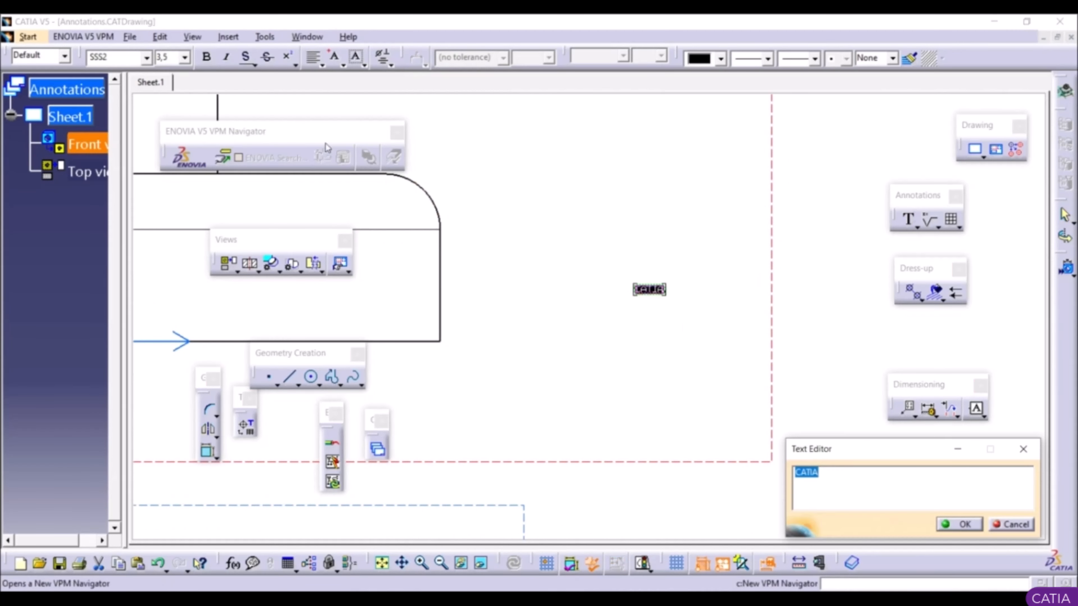
{"action": "left_click", "coordinate": [184, 57]}
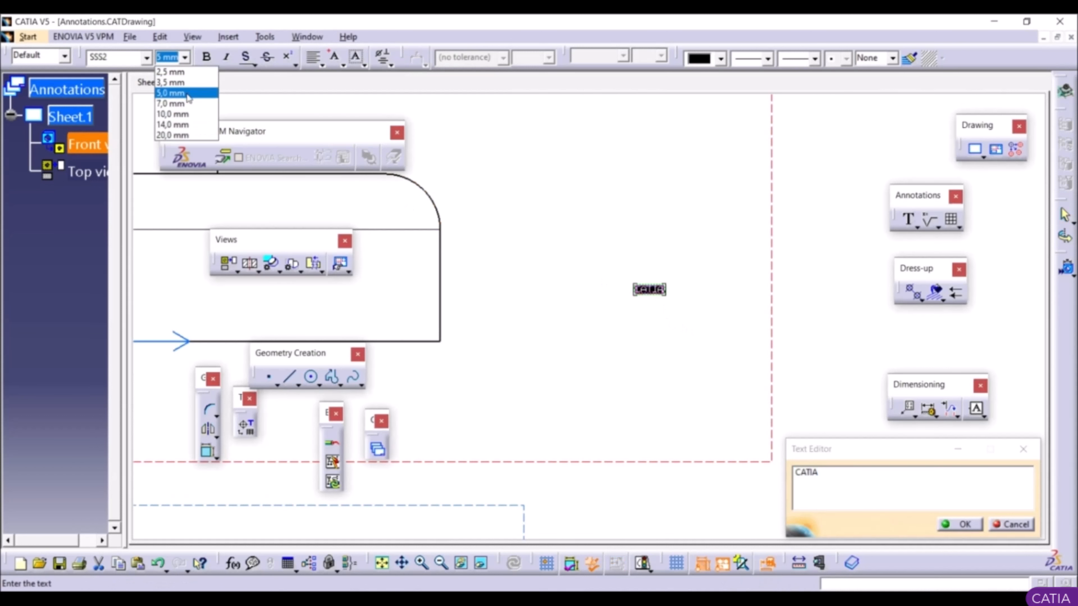
{"action": "left_click", "coordinate": [181, 126]}
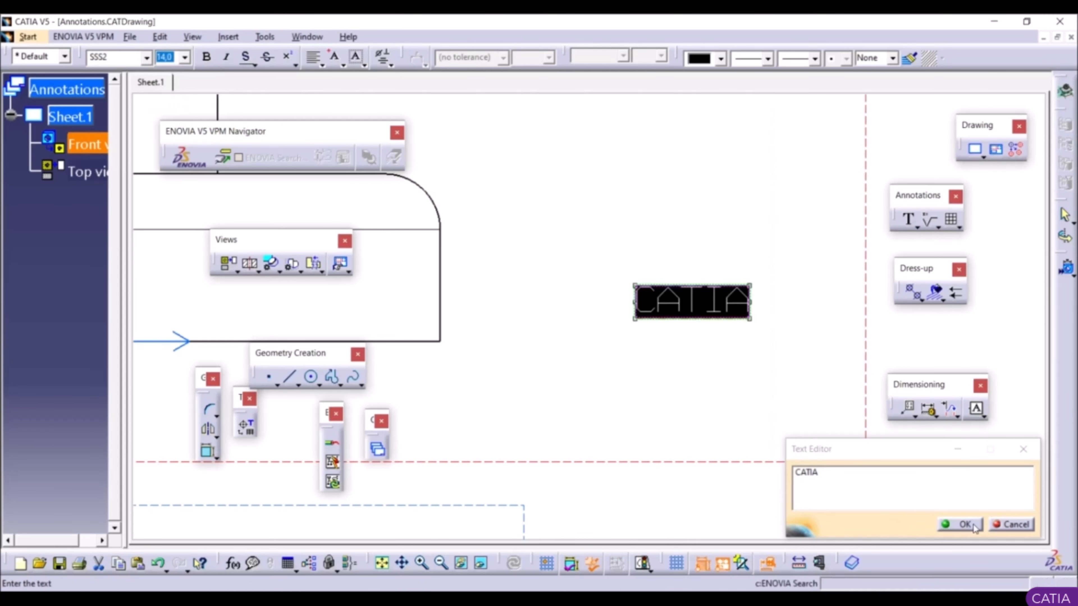
{"action": "left_click", "coordinate": [959, 524]}
{"action": "middle_click_drag", "start_coordinate": [780, 413], "coordinate": [776, 540]}
{"action": "mouse_move", "coordinate": [654, 364]}
{"action": "middle_mouse_down"}
{"action": "mouse_move", "coordinate": [746, 340]}
{"action": "mouse_move", "coordinate": [750, 355]}
{"action": "middle_mouse_up"}
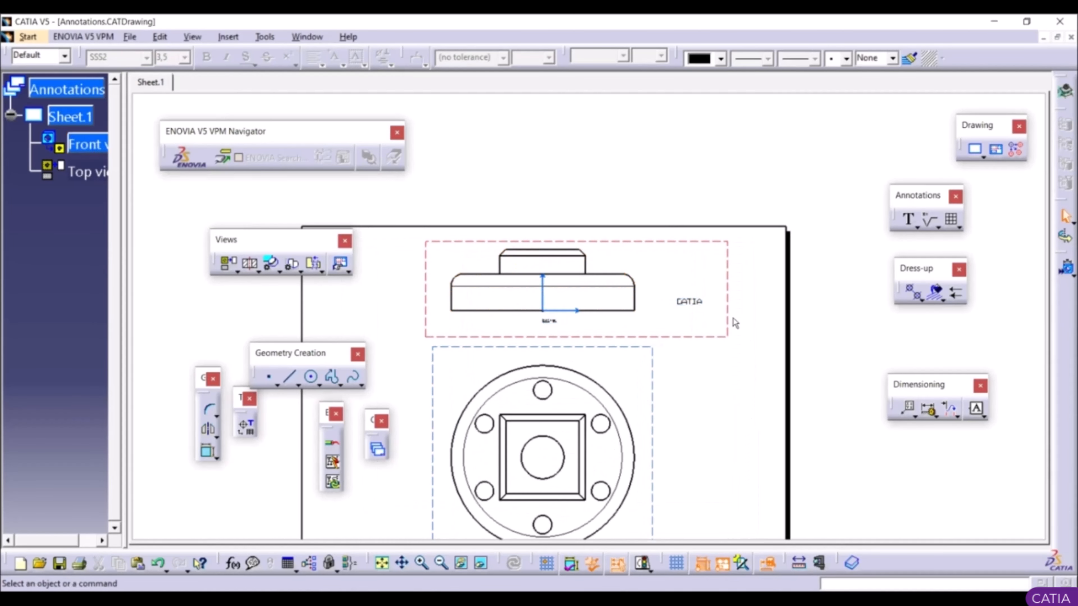
Step: Add the leader text "Circle" to the upper-right bolt hole in the top view, placing it outside the flange
{"action": "left_click", "coordinate": [916, 226]}
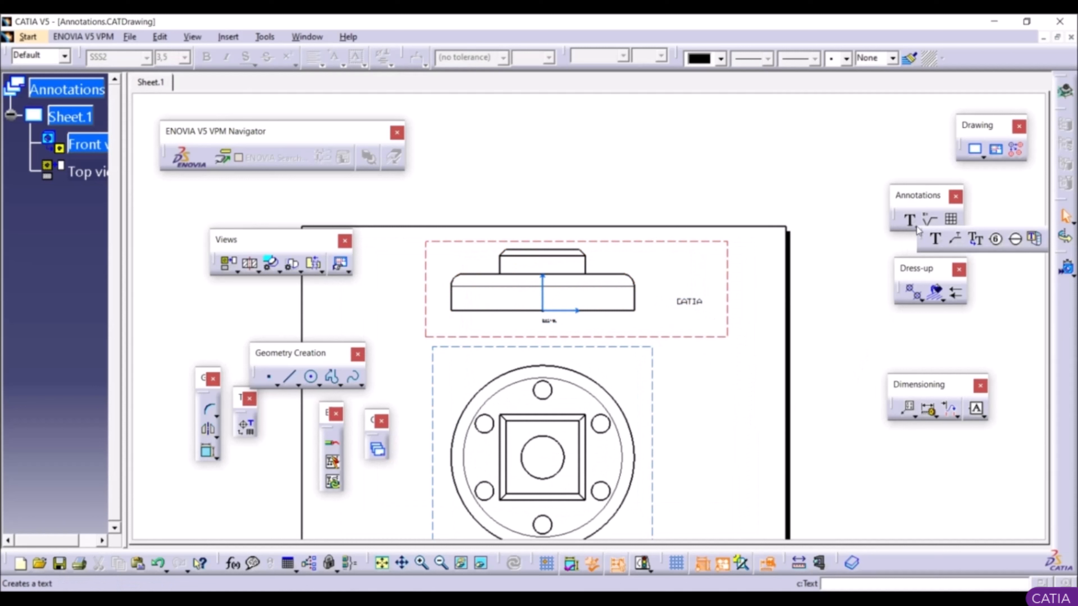
{"action": "left_click", "coordinate": [958, 242]}
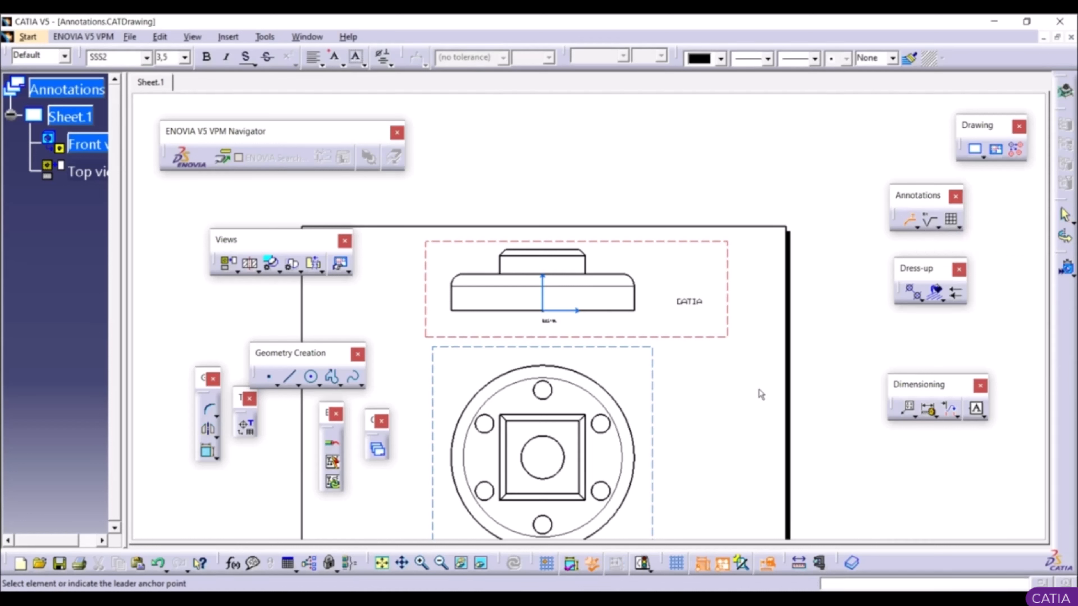
{"action": "middle_click_drag", "start_coordinate": [574, 489], "coordinate": [582, 328]}
{"action": "left_click", "coordinate": [635, 322]}
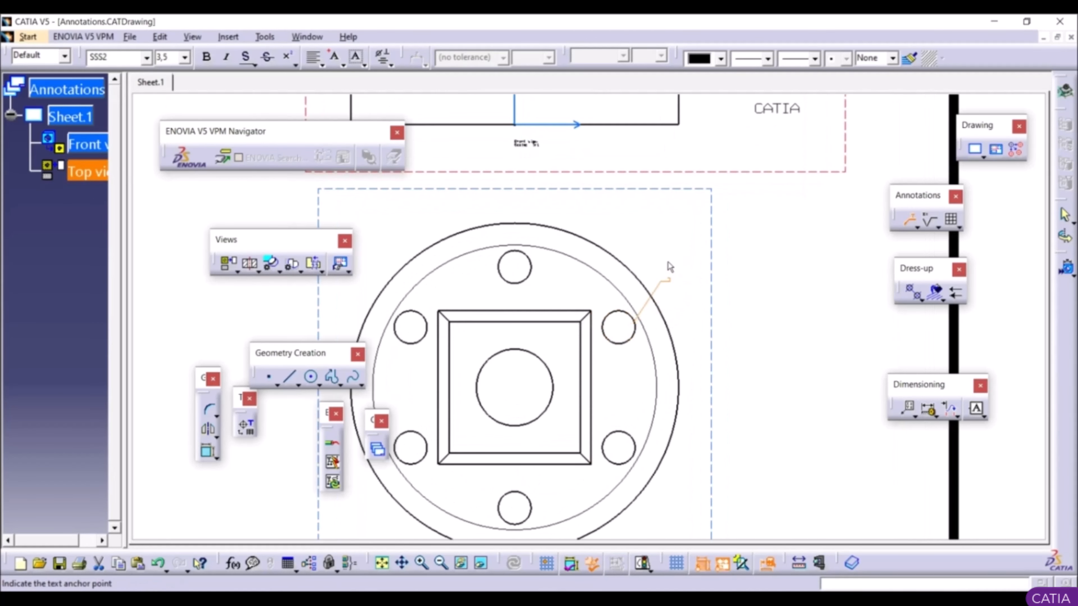
{"action": "left_click", "coordinate": [689, 279]}
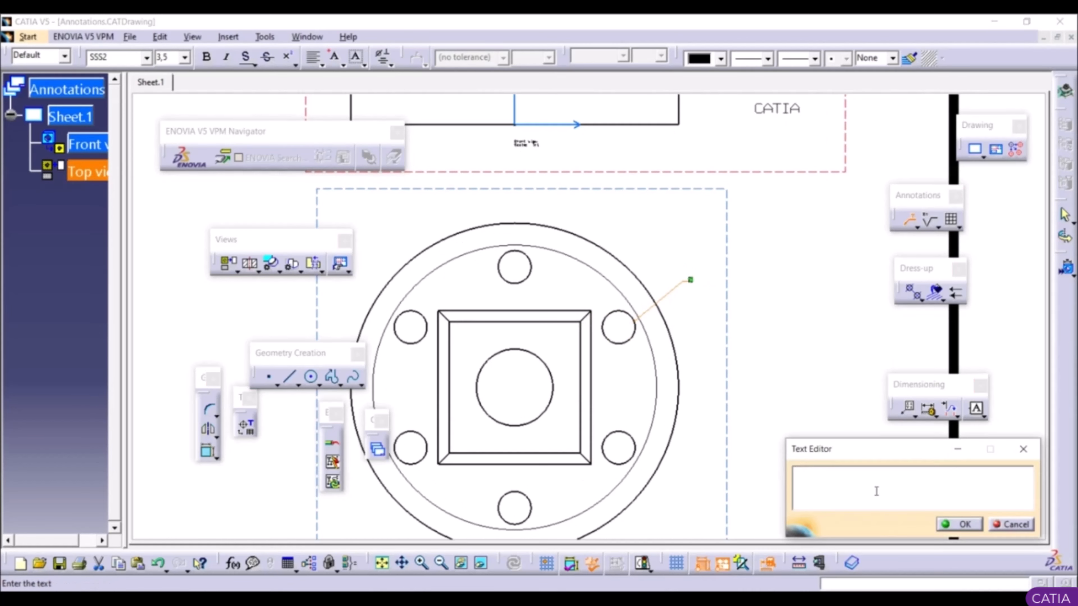
{"action": "type", "text": "Circle"}
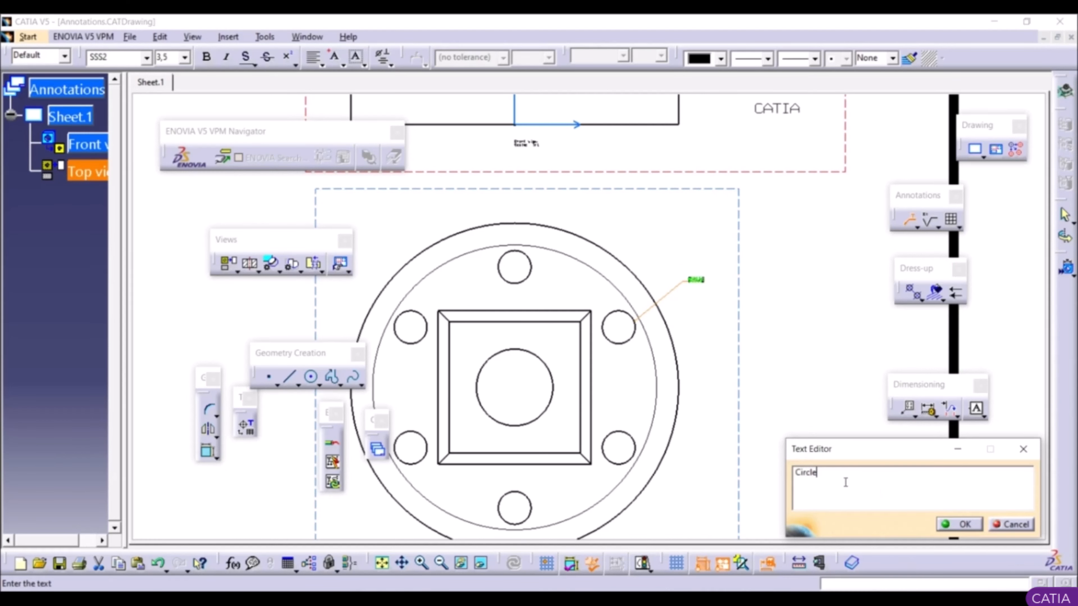
Step: Set the font size of the "Circle" leader text to 14 mm and accept it
{"action": "left_click_drag", "start_coordinate": [785, 478], "coordinate": [794, 468]}
{"action": "left_click", "coordinate": [184, 58]}
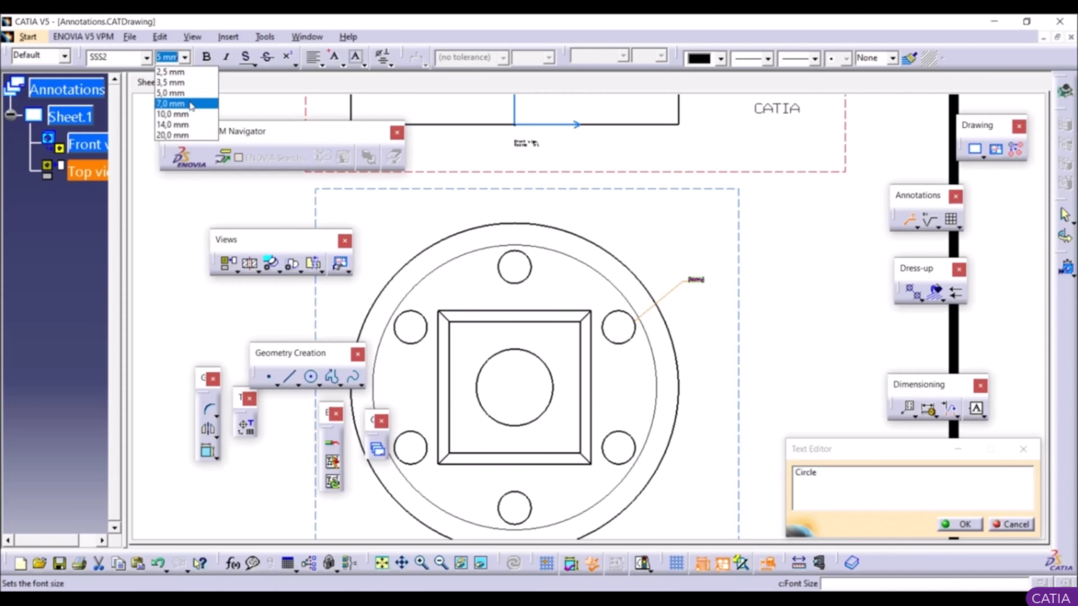
{"action": "left_click", "coordinate": [178, 125]}
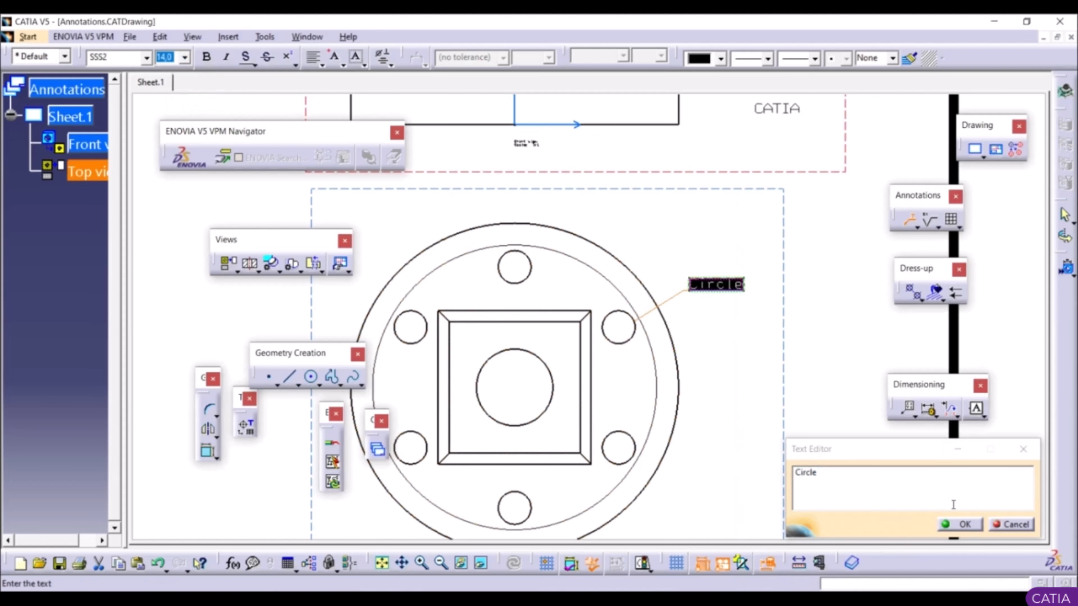
{"action": "left_click", "coordinate": [960, 525]}
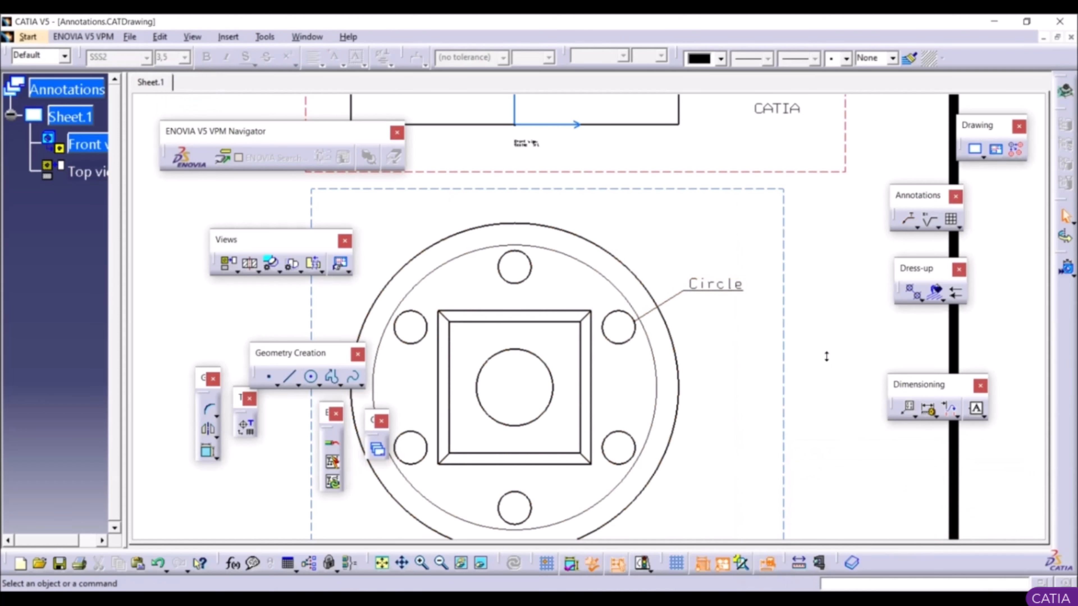
{"action": "middle_click_drag", "start_coordinate": [826, 357], "coordinate": [852, 450]}
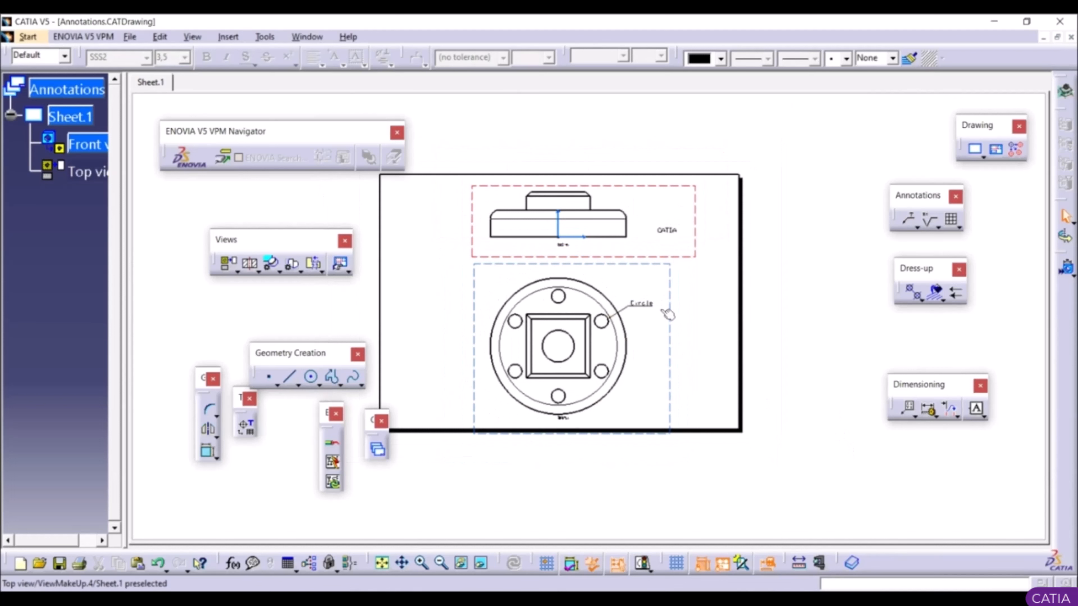
Step: Add balloon 4 with 20 mm text to the lower-right bolt hole in the top view, placing it outside the flange
{"action": "left_click", "coordinate": [917, 227]}
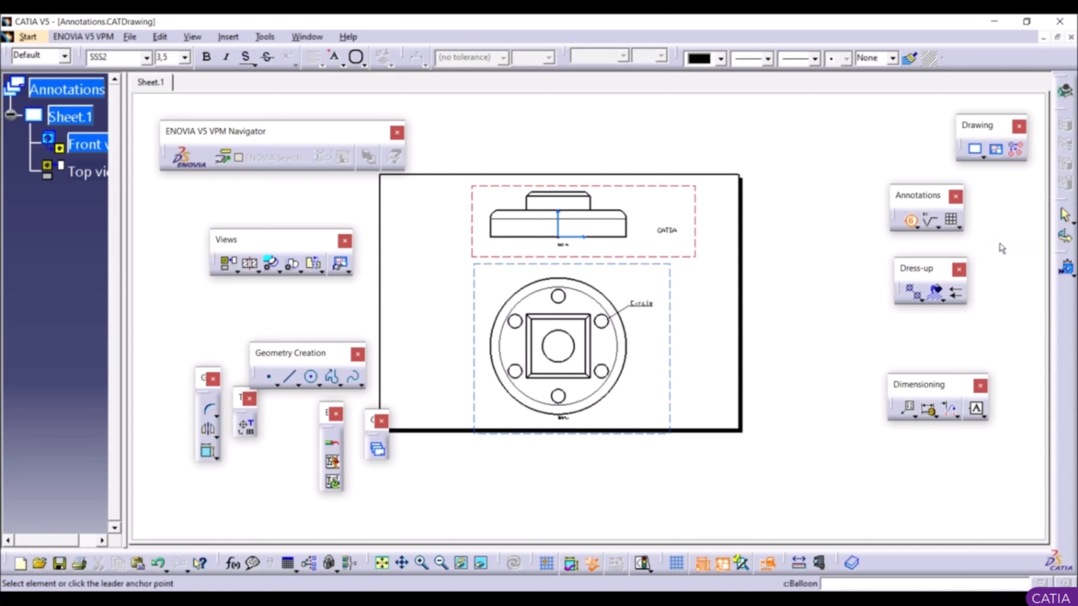
{"action": "left_click", "coordinate": [607, 369]}
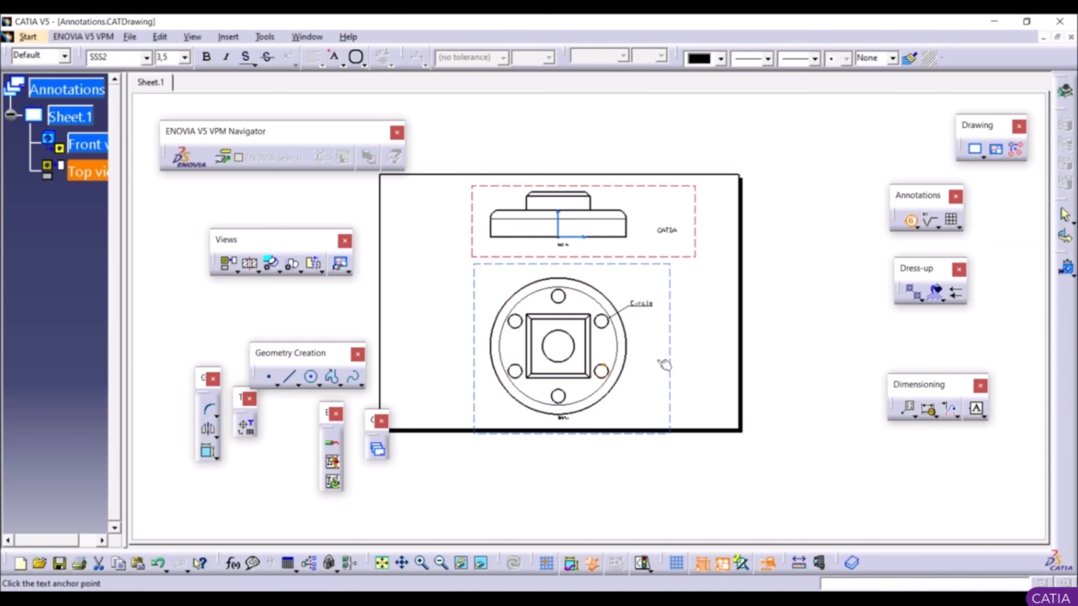
{"action": "left_click", "coordinate": [650, 348]}
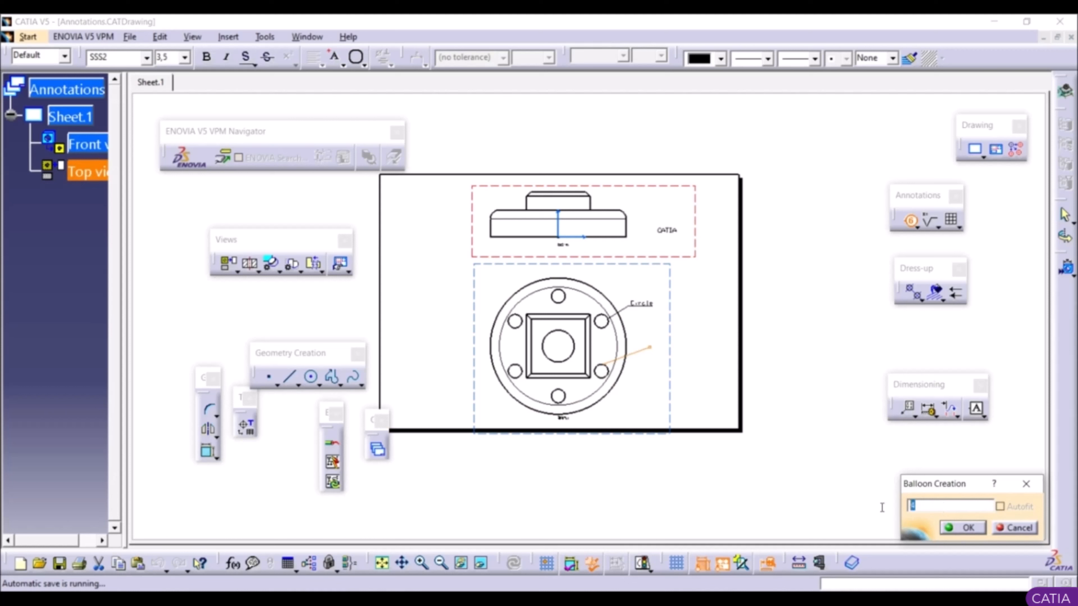
{"action": "left_click", "coordinate": [184, 57]}
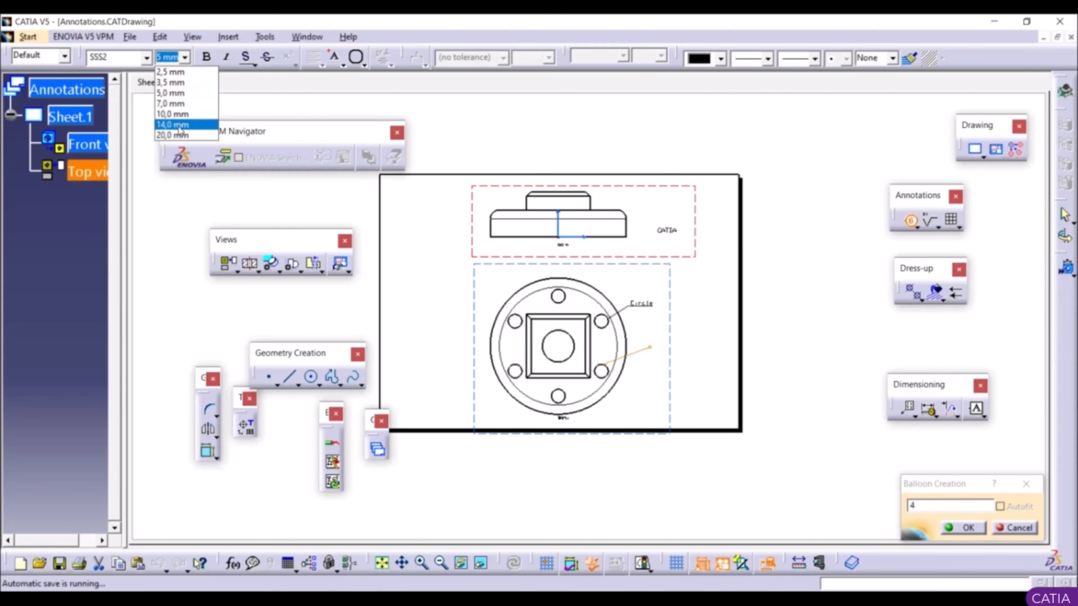
{"action": "left_click", "coordinate": [203, 136]}
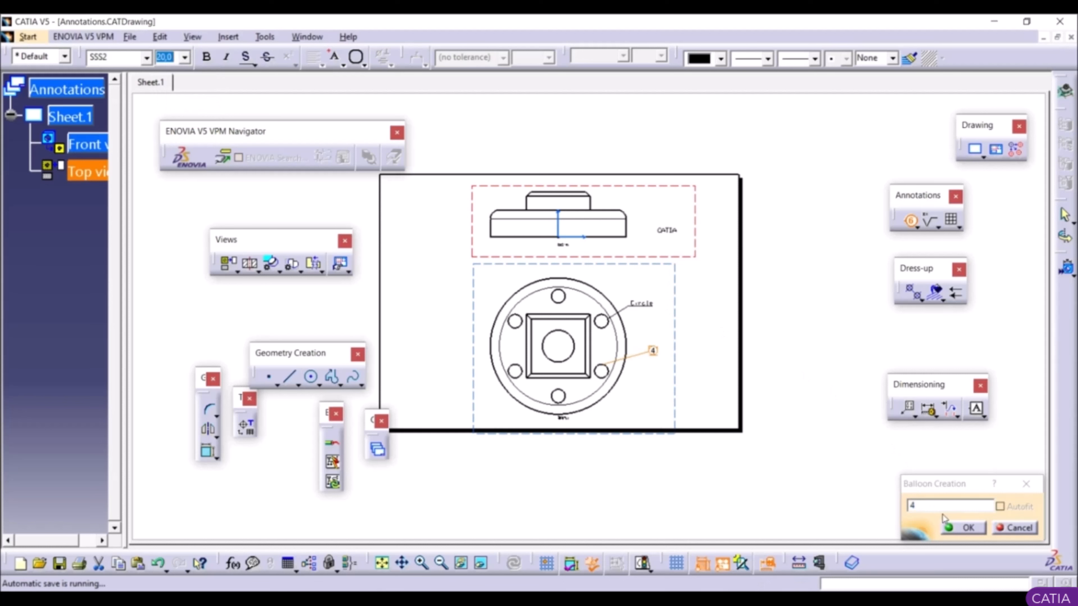
{"action": "left_click", "coordinate": [969, 528]}
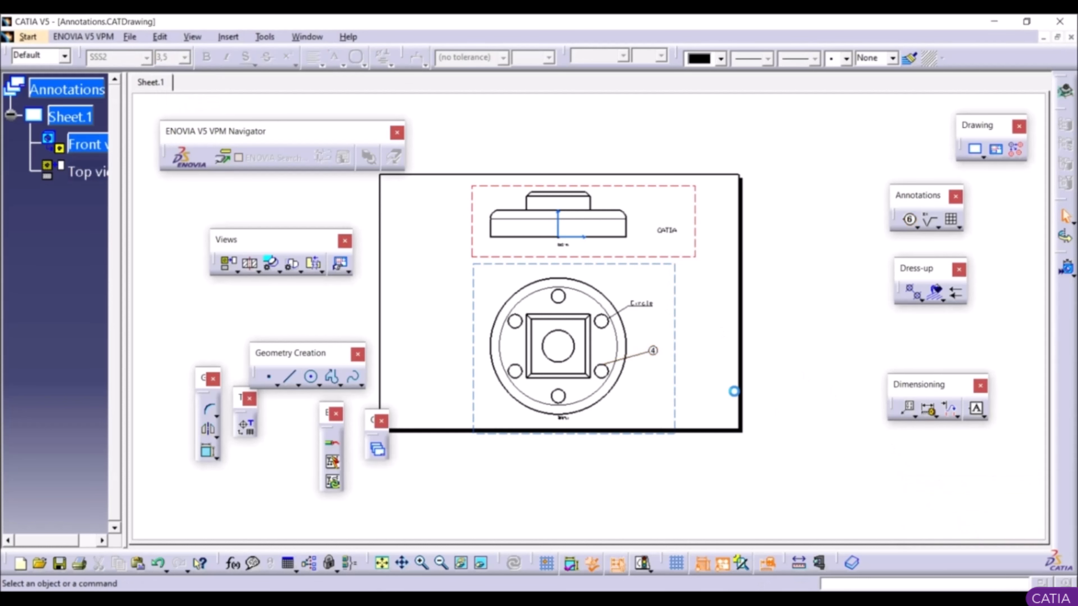
{"action": "mouse_move", "coordinate": [643, 364]}
{"action": "middle_mouse_down"}
{"action": "mouse_move", "coordinate": [621, 272]}
{"action": "mouse_move", "coordinate": [627, 284]}
{"action": "mouse_move", "coordinate": [578, 263]}
{"action": "middle_mouse_up"}
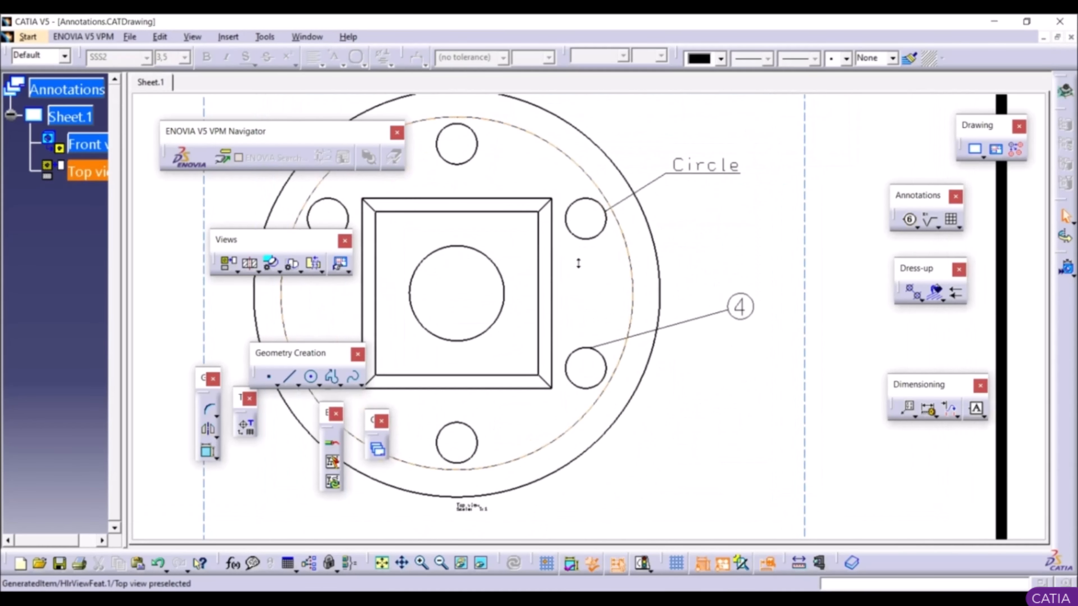
{"action": "mouse_move", "coordinate": [741, 306]}
{"action": "middle_mouse_down", "text": "ctrl"}
{"action": "mouse_move", "coordinate": [744, 244]}
{"action": "mouse_move", "coordinate": [772, 313]}
{"action": "mouse_move", "coordinate": [748, 221]}
{"action": "mouse_move", "coordinate": [798, 299]}
{"action": "middle_mouse_up", "text": "ctrl"}
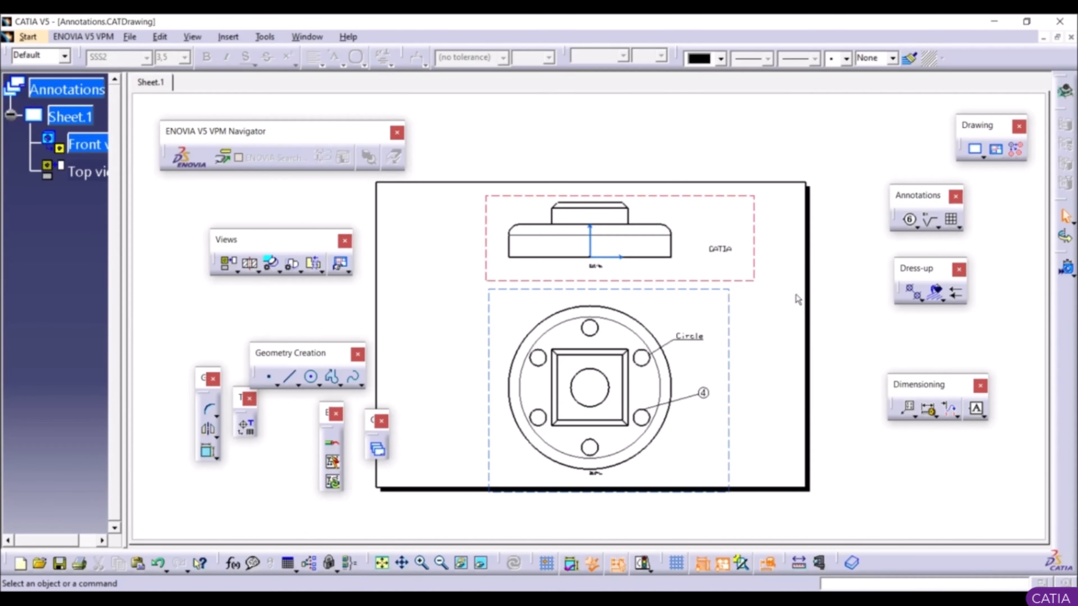
Step: Place a roughness symbol of type Rt with the text "asd" on the boss's top edge in the front view
{"action": "left_click", "coordinate": [932, 222]}
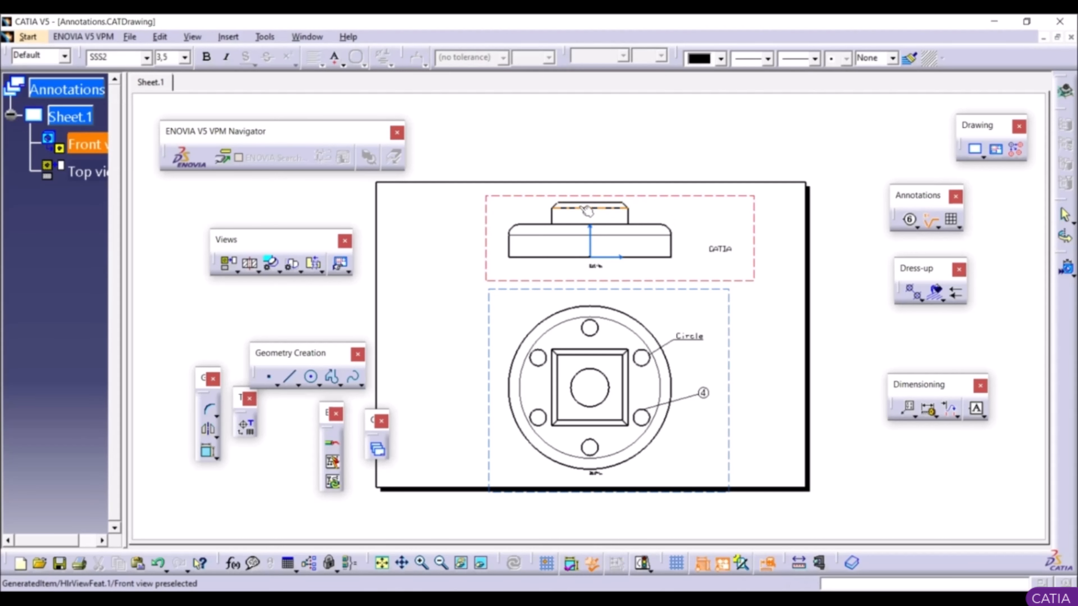
{"action": "left_click", "coordinate": [594, 204]}
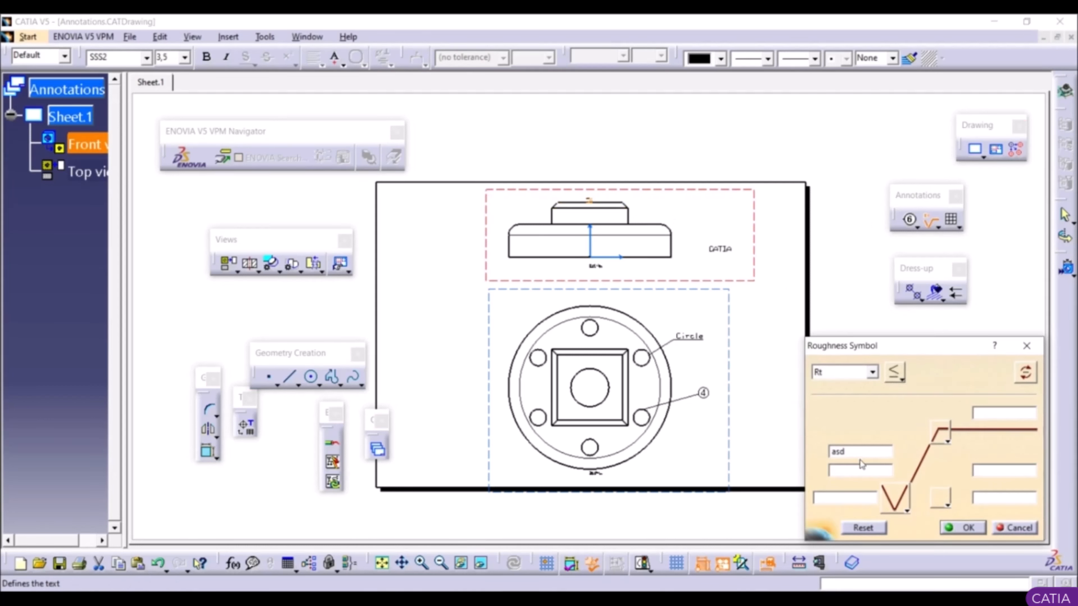
{"action": "left_click", "coordinate": [996, 497]}
{"action": "left_click", "coordinate": [1001, 412]}
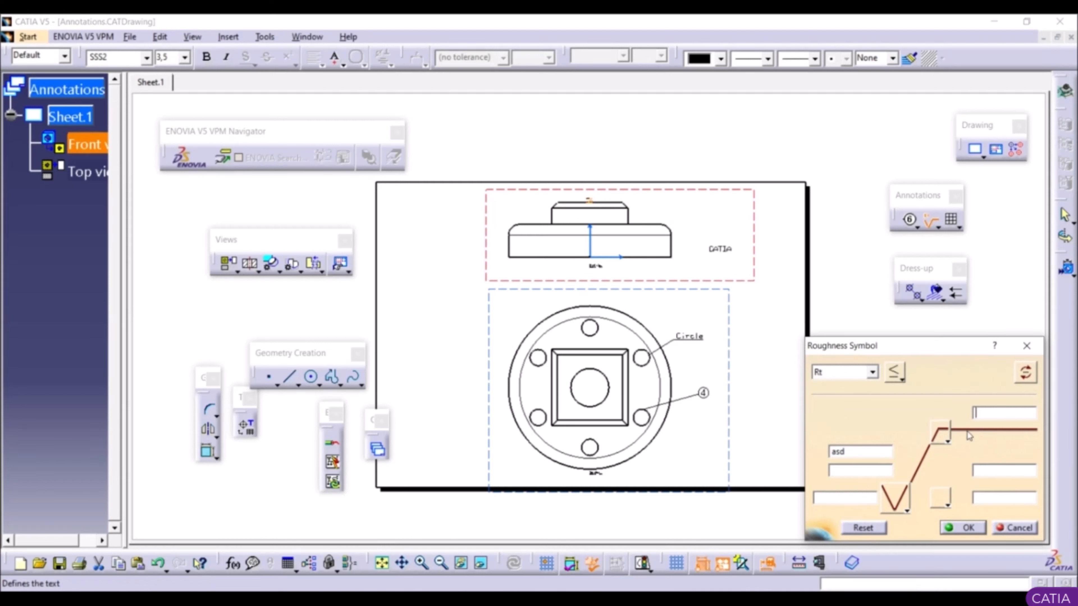
{"action": "left_click", "coordinate": [948, 441]}
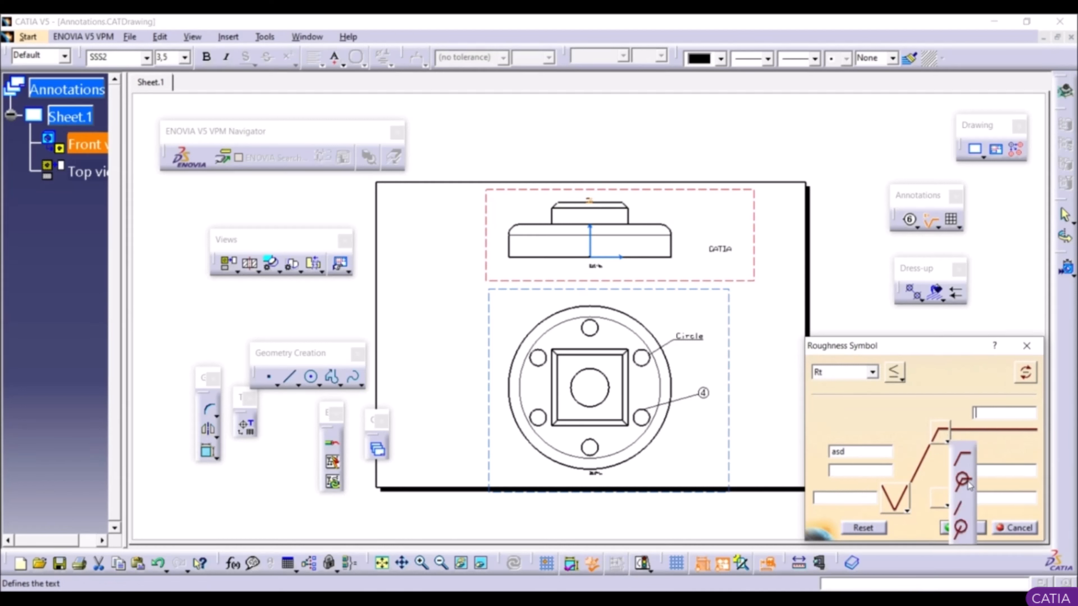
{"action": "left_click", "coordinate": [889, 410]}
{"action": "left_click", "coordinate": [907, 511]}
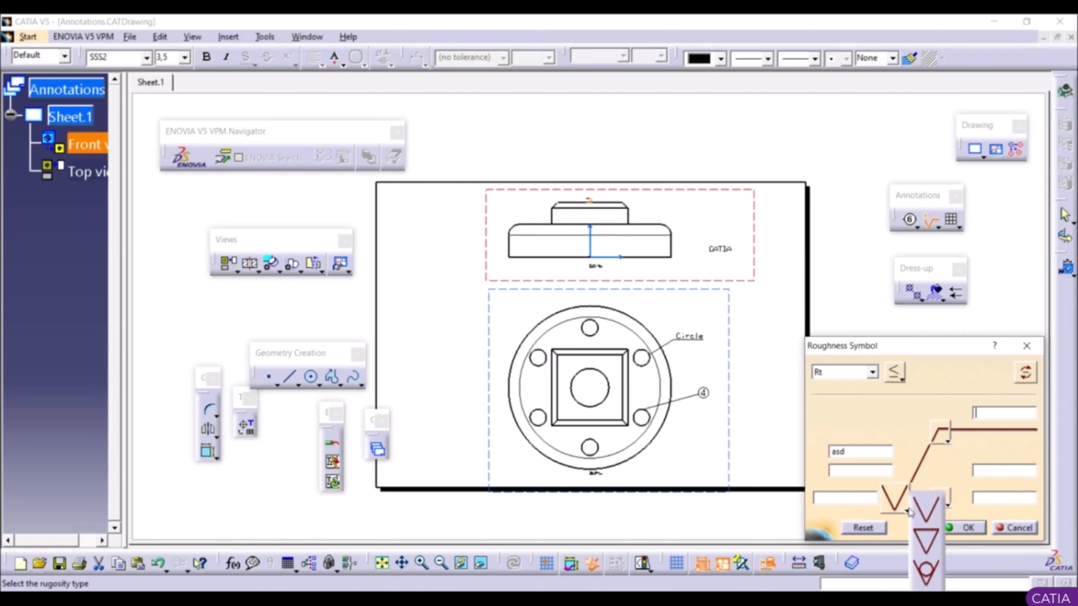
{"action": "left_click", "coordinate": [932, 470]}
{"action": "left_click", "coordinate": [946, 512]}
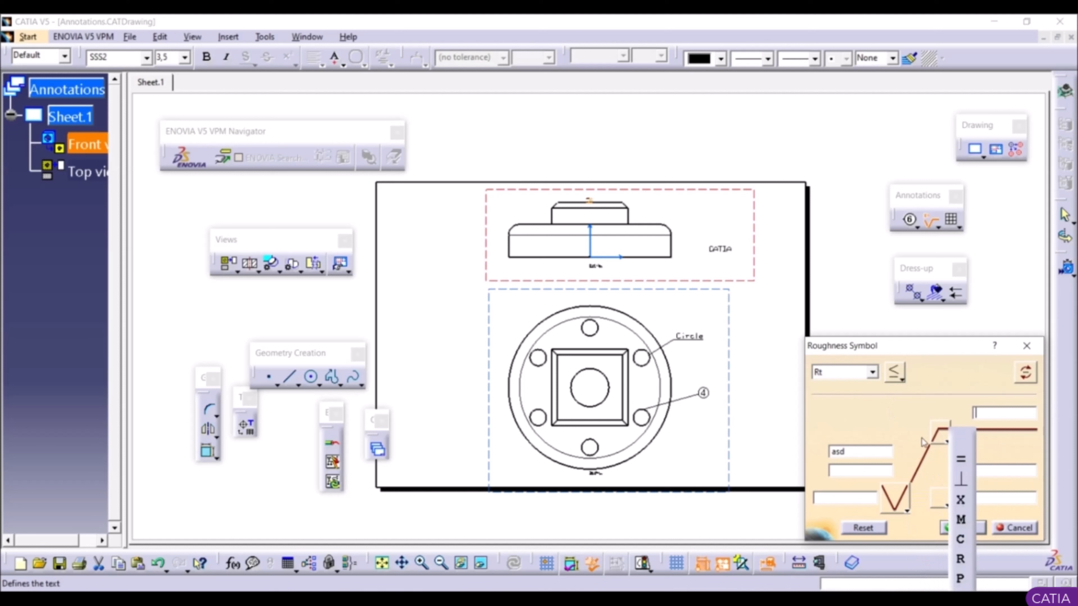
{"action": "left_click", "coordinate": [937, 479]}
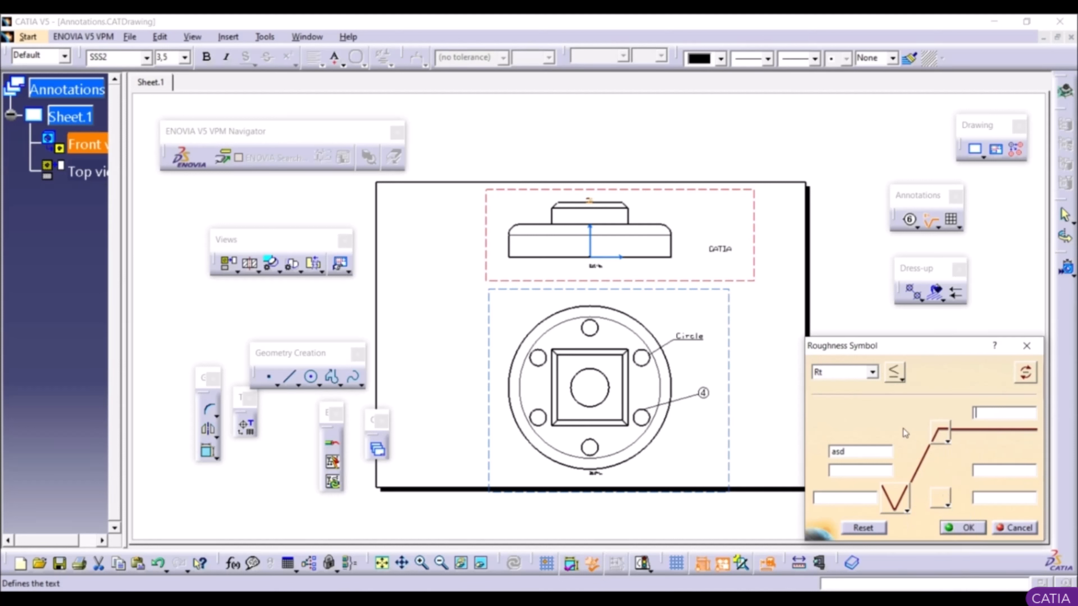
{"action": "left_click", "coordinate": [956, 528]}
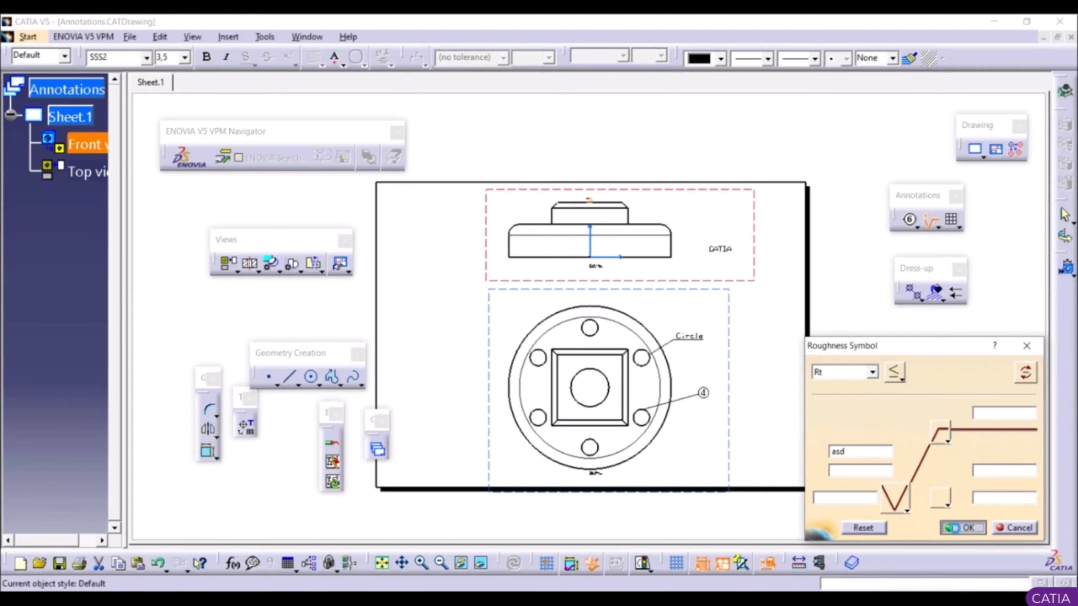
Step: Add a blank welding symbol at the front view's right corner between boss and flange, with its leader running up and outward
{"action": "mouse_move", "coordinate": [585, 214]}
{"action": "middle_mouse_down", "text": "ctrl"}
{"action": "mouse_move", "coordinate": [578, 185]}
{"action": "mouse_move", "coordinate": [599, 115]}
{"action": "mouse_move", "coordinate": [621, 392]}
{"action": "middle_mouse_up", "text": "ctrl"}
{"action": "middle_click_drag", "start_coordinate": [621, 392], "coordinate": [630, 312], "text": "ctrl"}
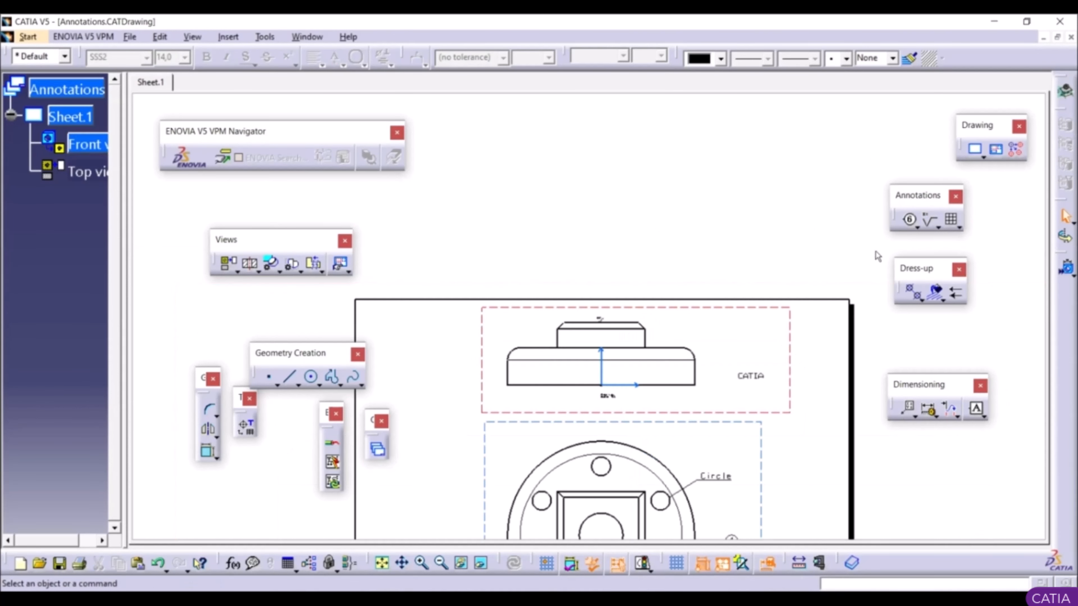
{"action": "left_click", "coordinate": [938, 228]}
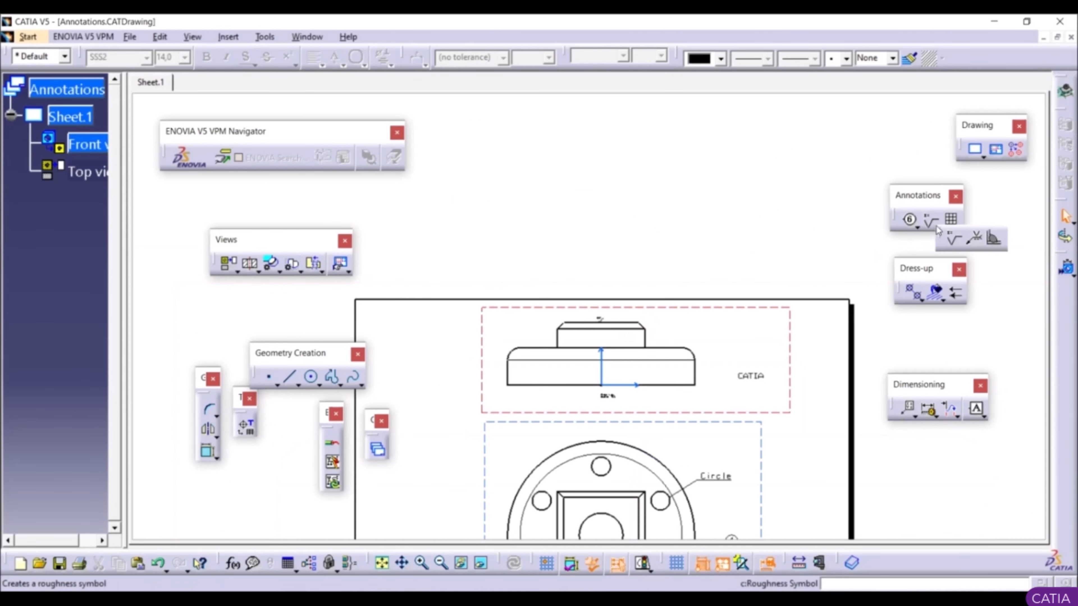
{"action": "left_click", "coordinate": [976, 238]}
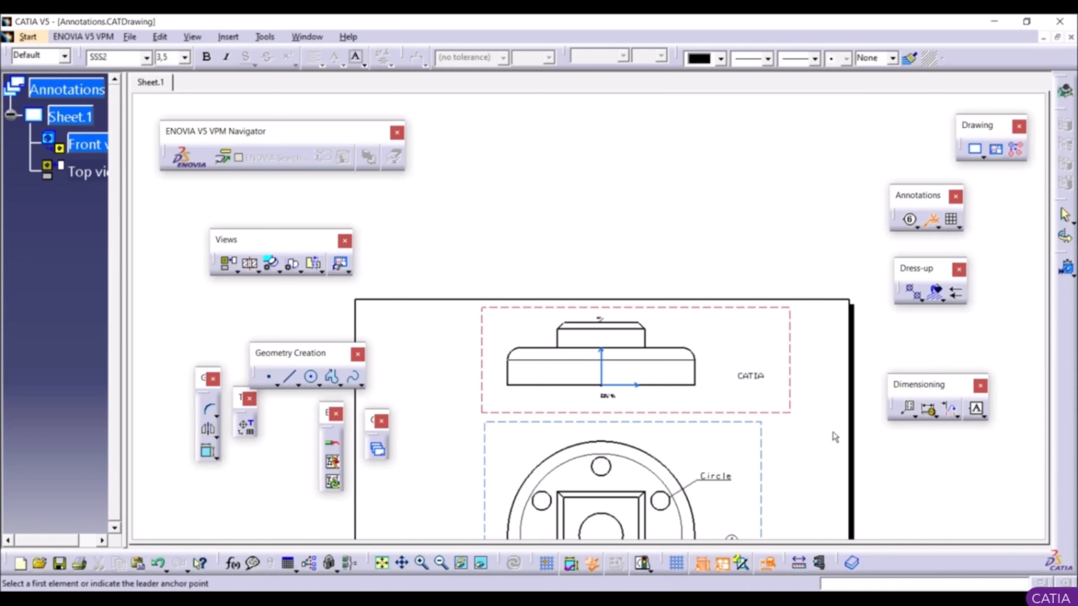
{"action": "left_click", "coordinate": [661, 348]}
{"action": "left_click", "coordinate": [646, 347]}
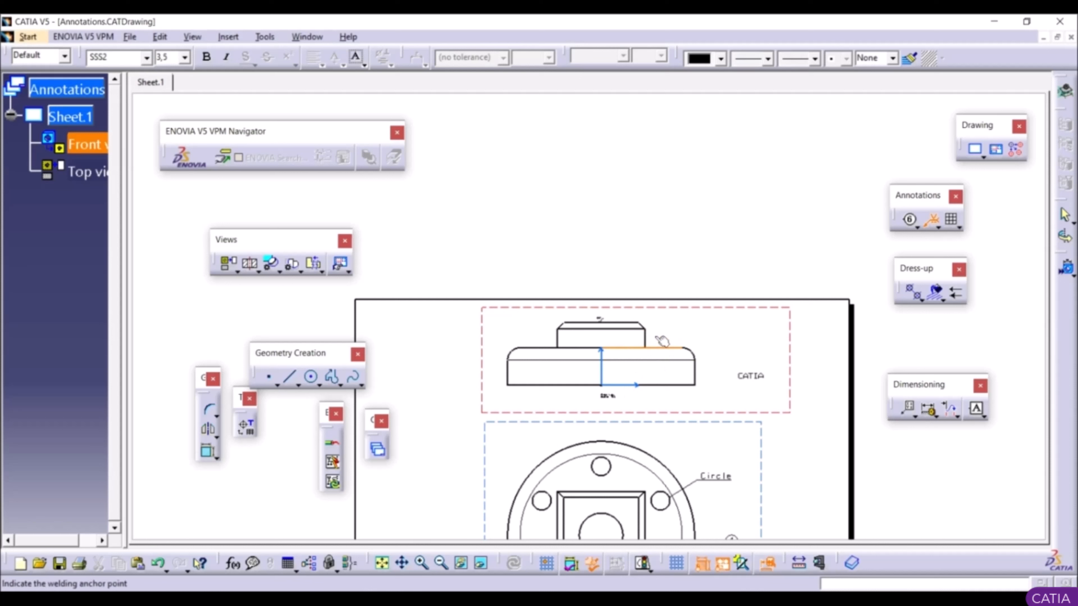
{"action": "left_click", "coordinate": [677, 323]}
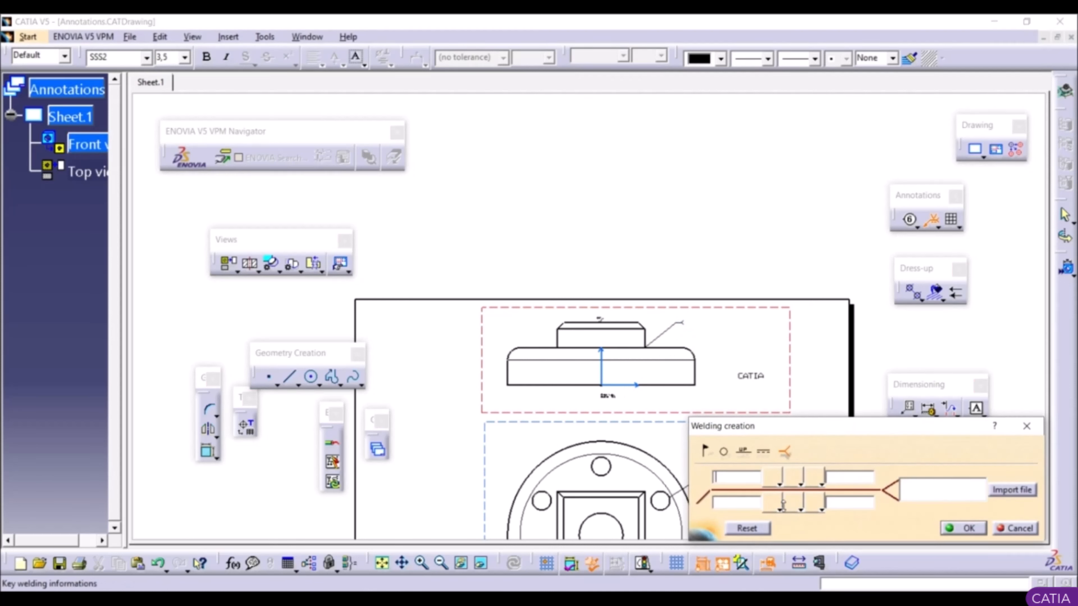
{"action": "left_click", "coordinate": [780, 482]}
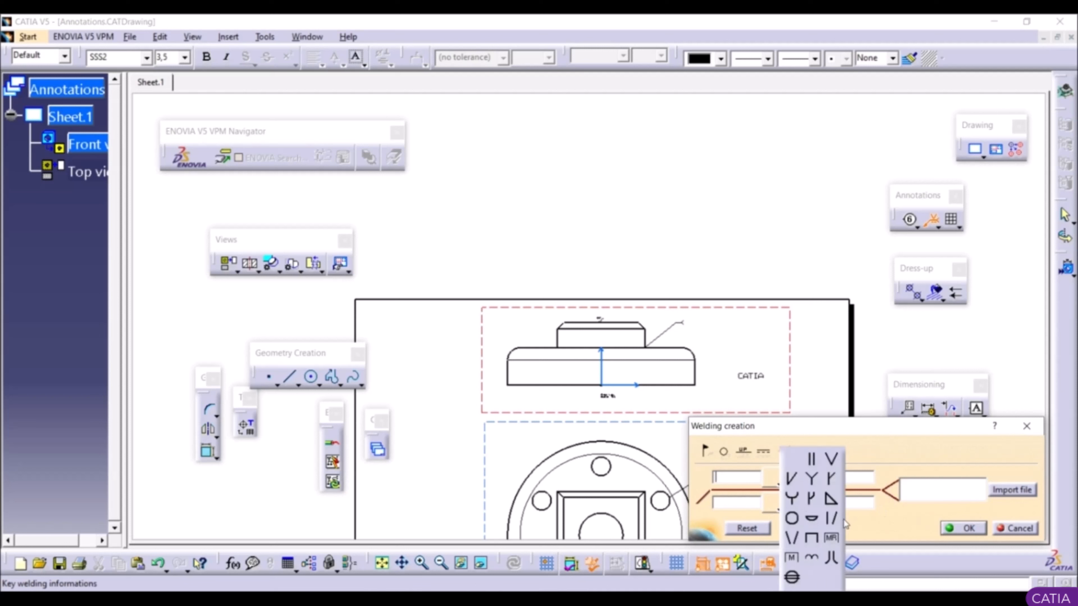
{"action": "left_click", "coordinate": [845, 442]}
{"action": "left_click", "coordinate": [802, 483]}
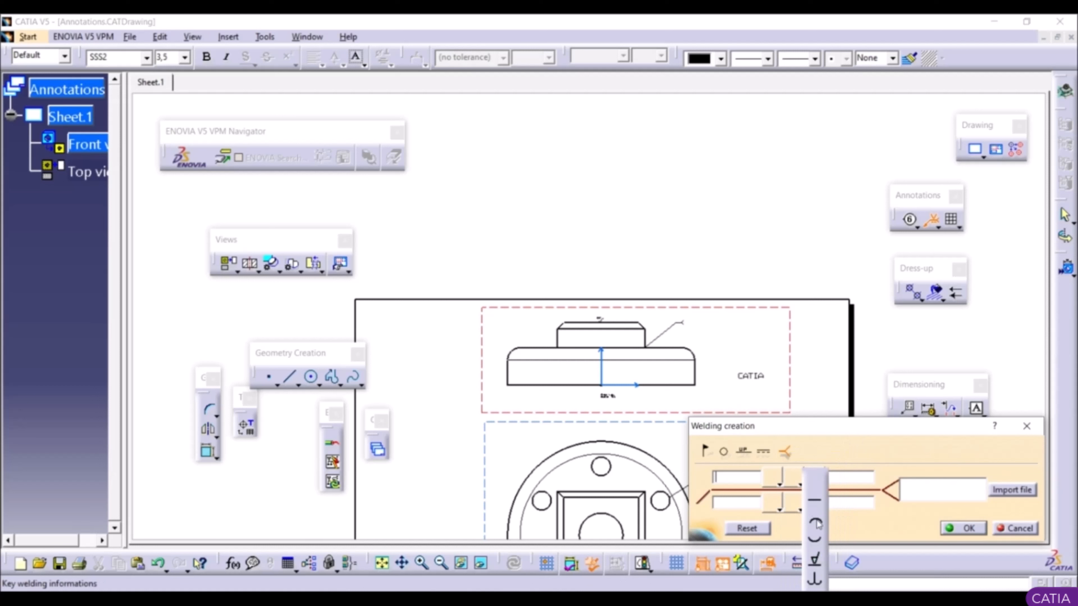
{"action": "left_click", "coordinate": [867, 445]}
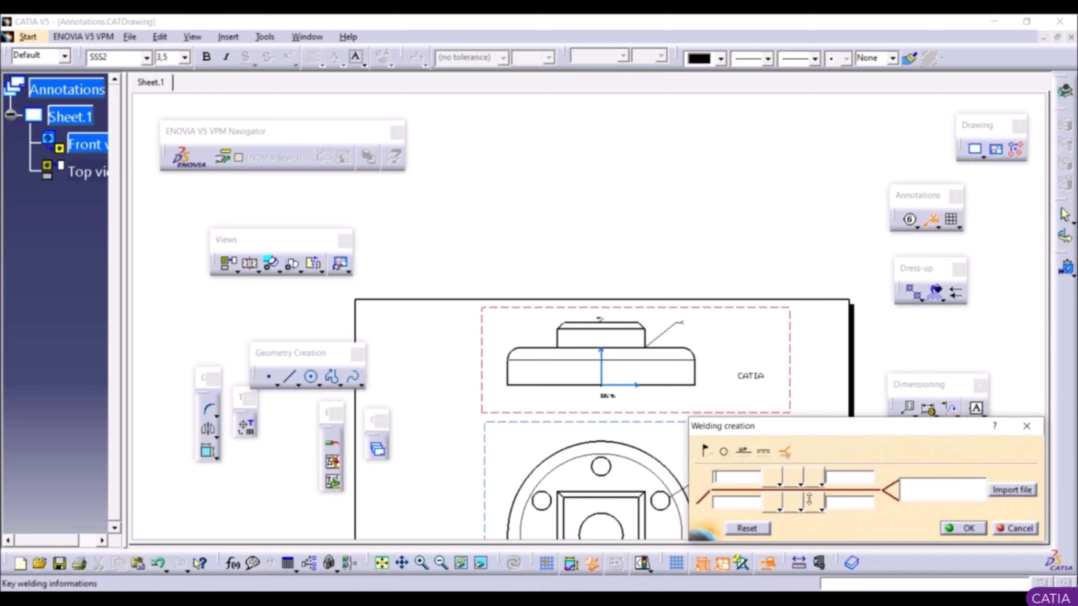
{"action": "left_click", "coordinate": [952, 527]}
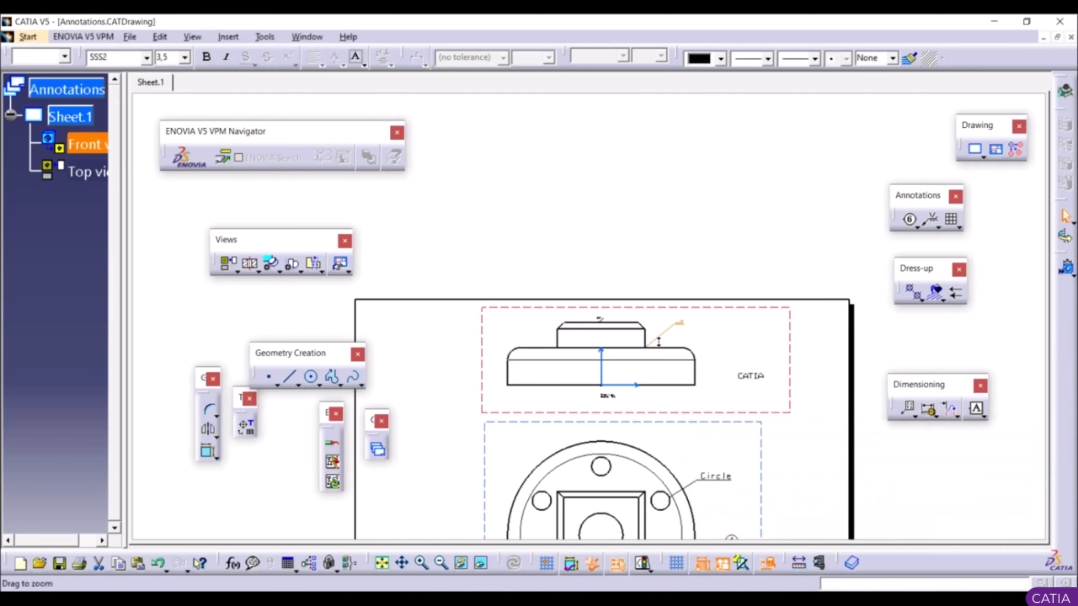
{"action": "middle_click_drag", "start_coordinate": [658, 342], "coordinate": [659, 233], "text": "ctrl"}
{"action": "middle_click_drag", "start_coordinate": [783, 327], "coordinate": [695, 332]}
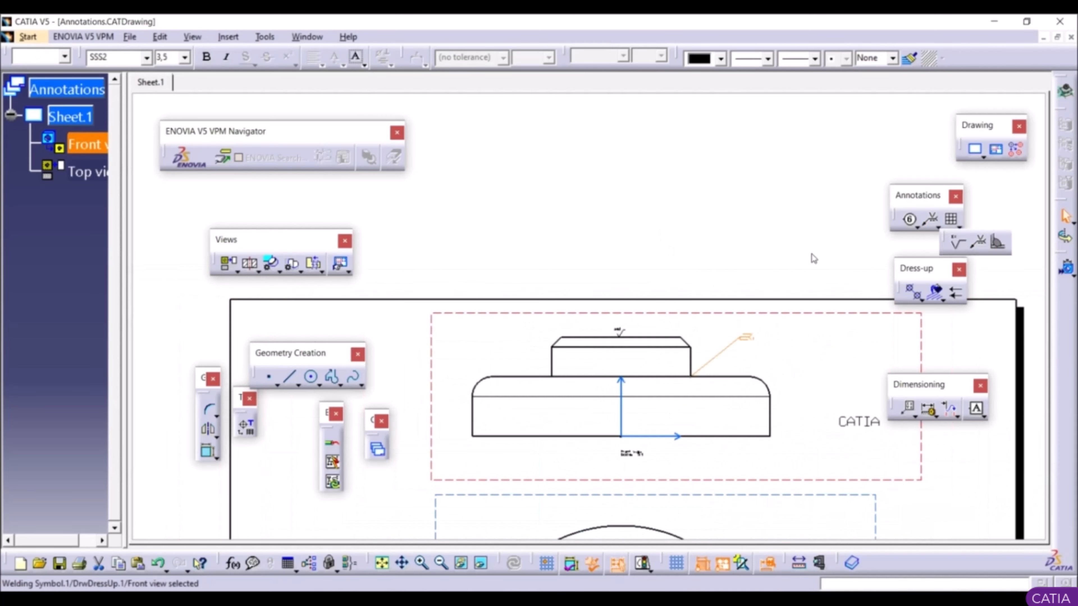
Step: Create a geometric weld 3 mm thick in the front view's left corner, between the boss side and the flange's top edge
{"action": "left_click", "coordinate": [813, 257]}
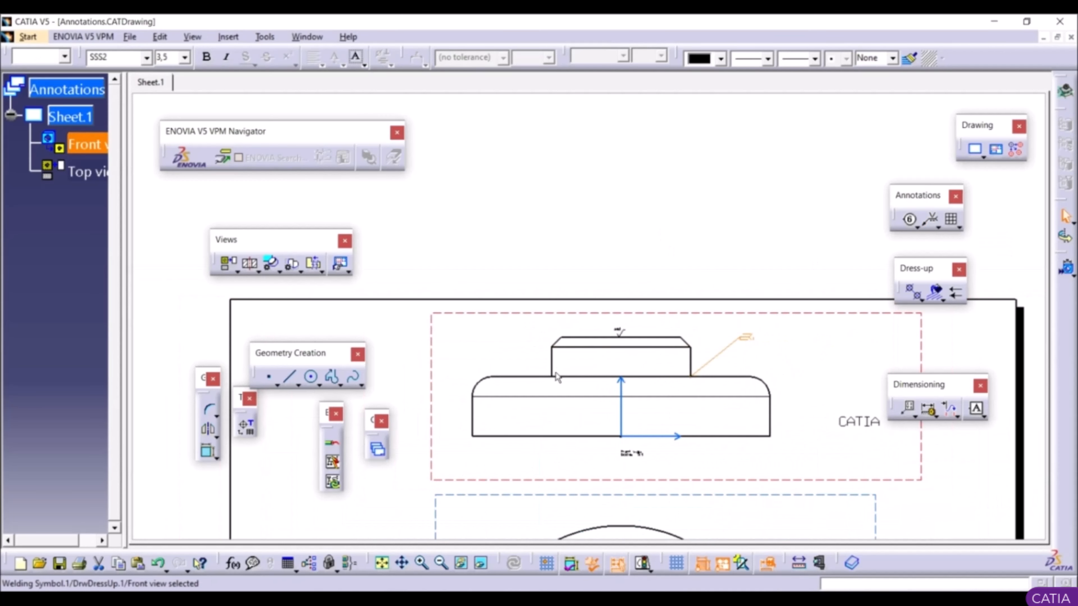
{"action": "left_click", "coordinate": [938, 227]}
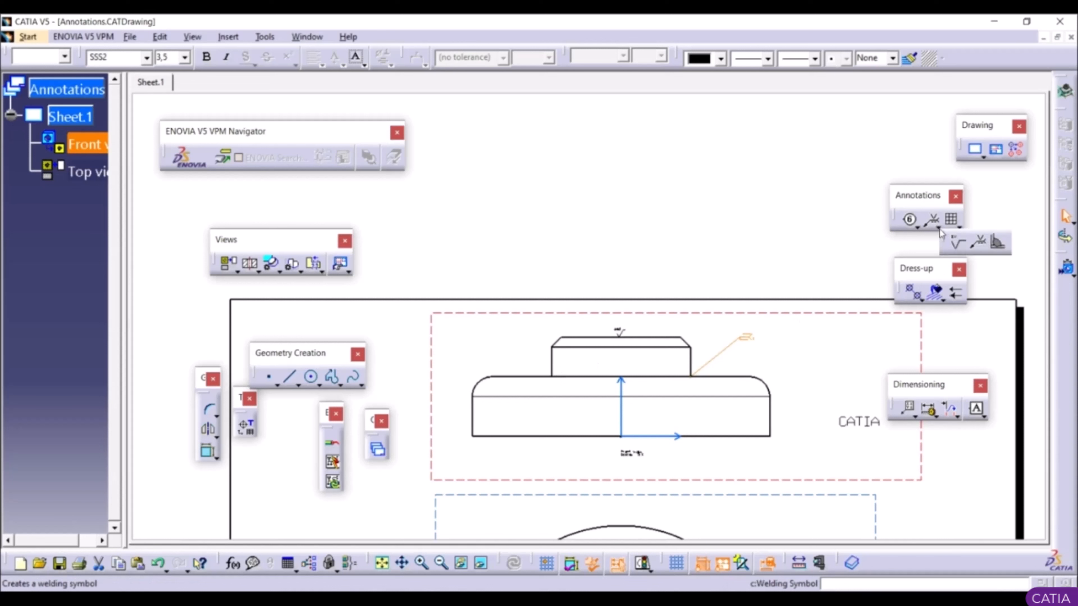
{"action": "left_click", "coordinate": [996, 245]}
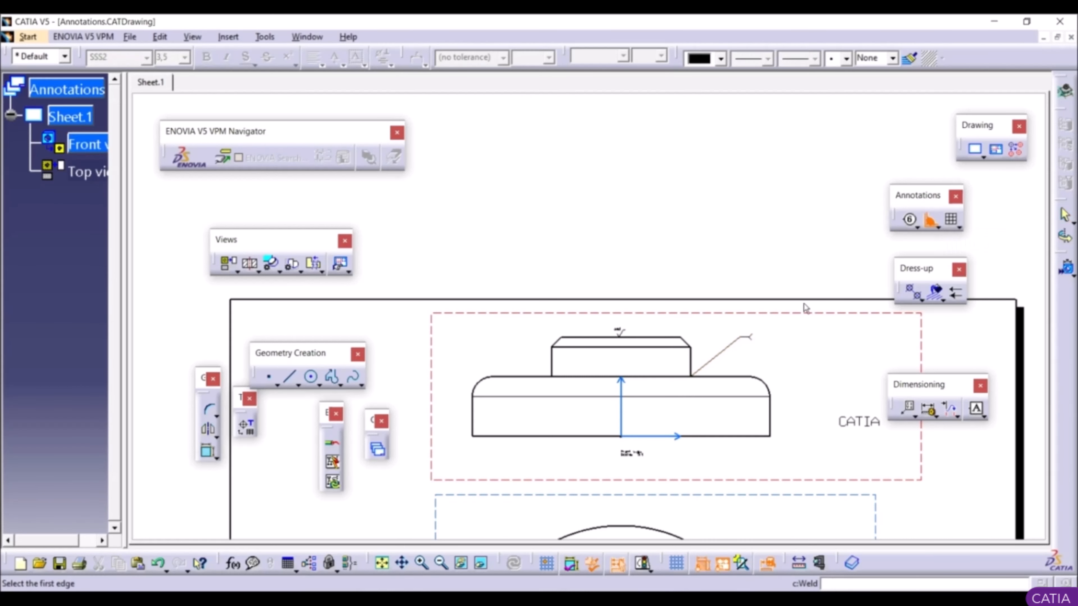
{"action": "left_click", "coordinate": [547, 379]}
{"action": "left_click", "coordinate": [551, 361]}
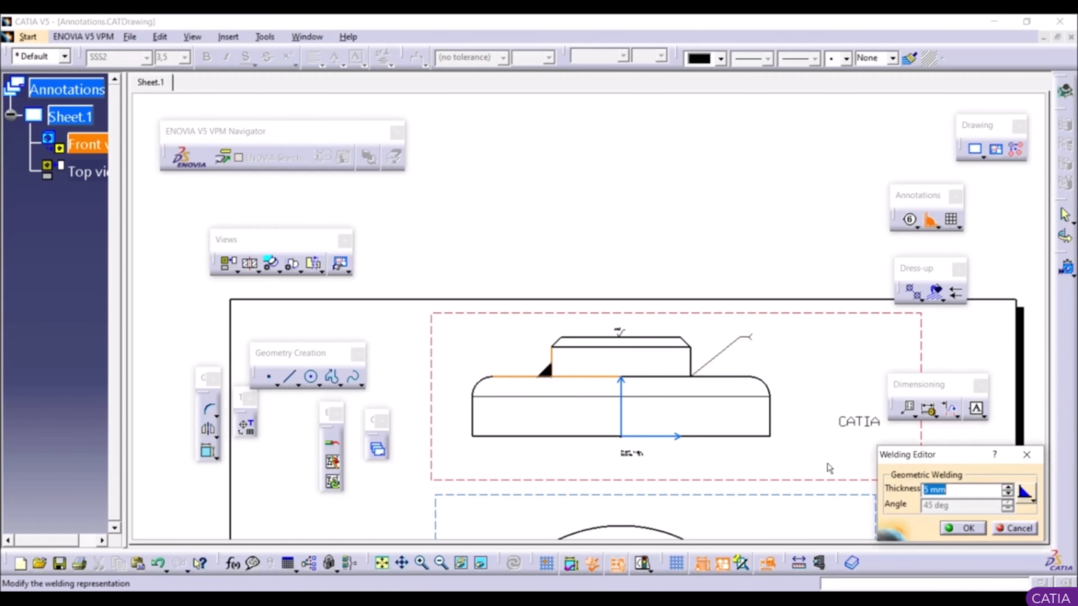
{"action": "type", "text": "5"}
{"action": "left_click", "coordinate": [1028, 497]}
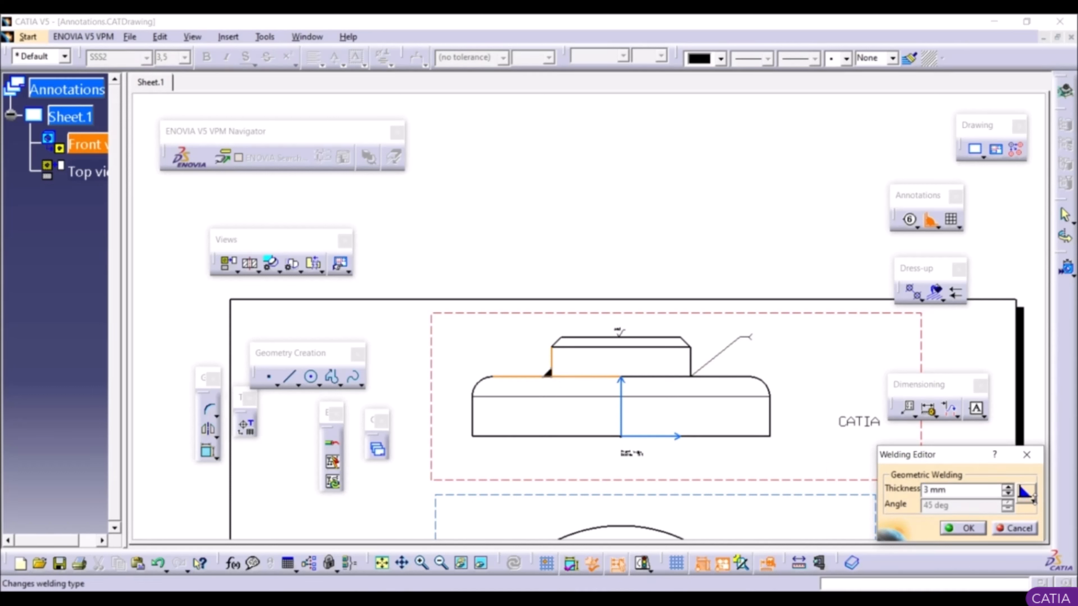
{"action": "left_click", "coordinate": [1037, 500]}
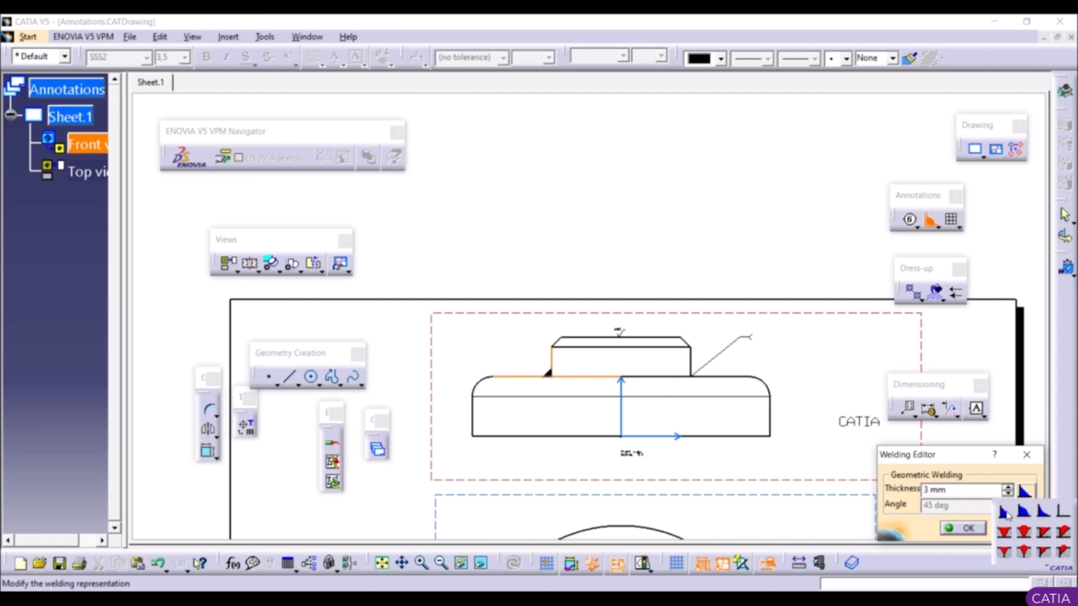
{"action": "left_click", "coordinate": [1006, 513]}
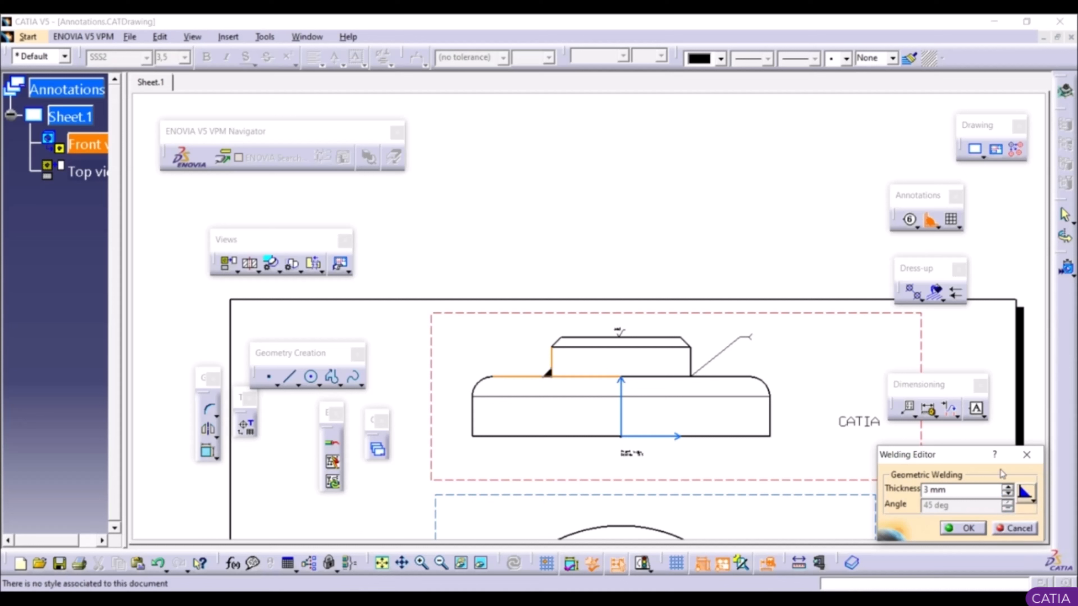
{"action": "left_click", "coordinate": [967, 527]}
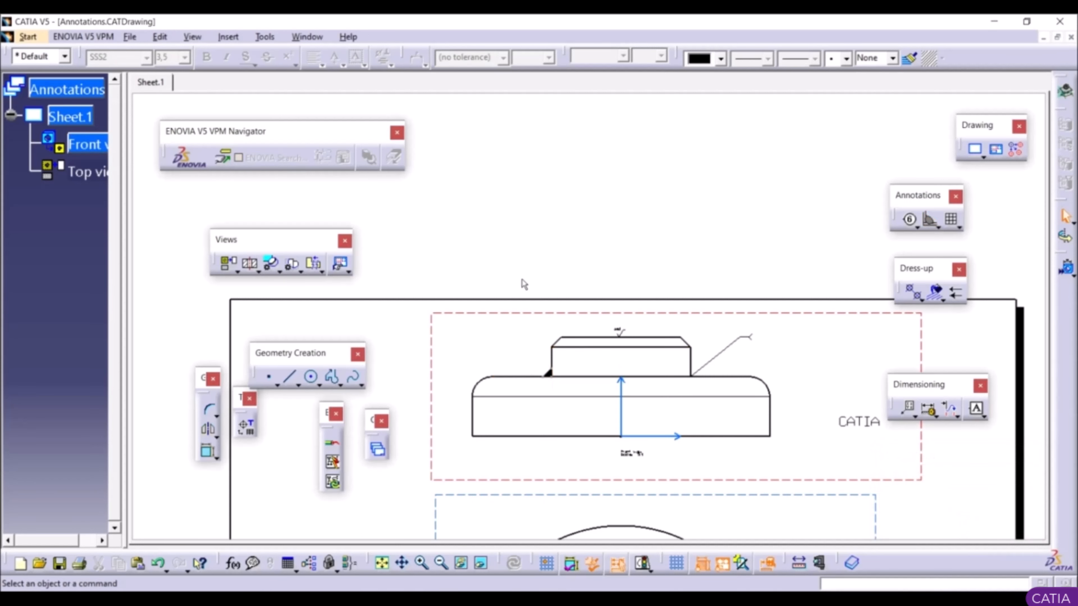
Step: Examine the weld at the boss corner and the other annotations in the front and top views
{"action": "middle_click_drag", "start_coordinate": [549, 374], "coordinate": [550, 293], "text": "ctrl"}
{"action": "scroll", "coordinate": [558, 371], "scroll_direction": "up", "scroll_amount": 1}
{"action": "middle_click_drag", "start_coordinate": [558, 370], "coordinate": [645, 518], "text": "ctrl"}
{"action": "middle_click_drag", "start_coordinate": [645, 518], "coordinate": [723, 430]}
{"action": "middle_click_drag", "start_coordinate": [814, 356], "coordinate": [695, 401]}
{"action": "middle_click_drag", "start_coordinate": [696, 402], "coordinate": [711, 353], "text": "ctrl"}
{"action": "mouse_move", "coordinate": [552, 325]}
{"action": "middle_mouse_down"}
{"action": "mouse_move", "coordinate": [681, 300]}
{"action": "mouse_move", "coordinate": [695, 238]}
{"action": "middle_mouse_up"}
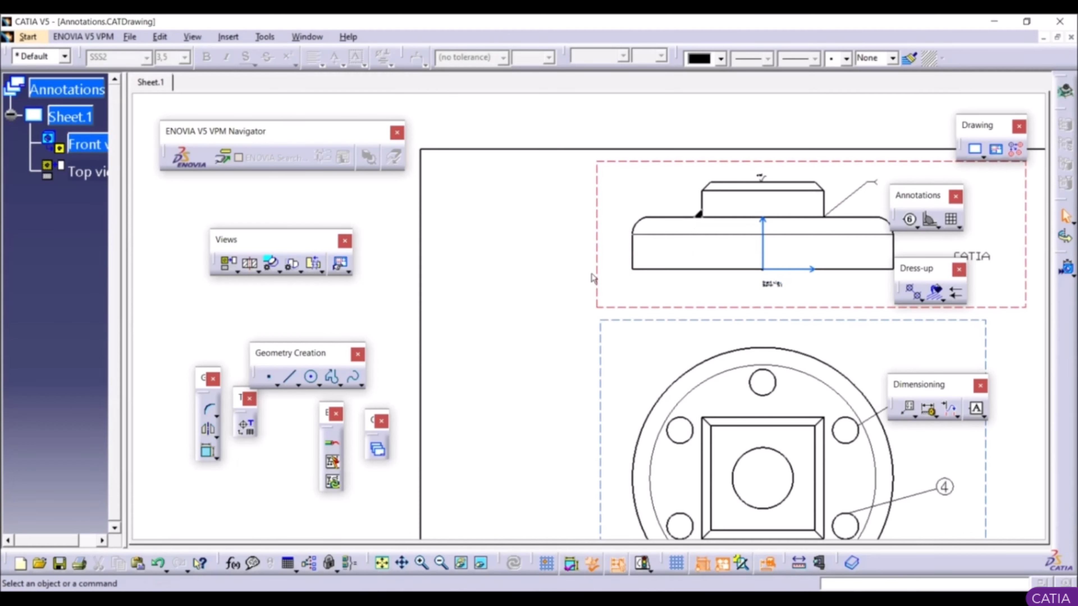
Step: Insert a table with 10 columns and 6 rows in the empty sheet area left of the flange's front view
{"action": "left_click", "coordinate": [952, 221]}
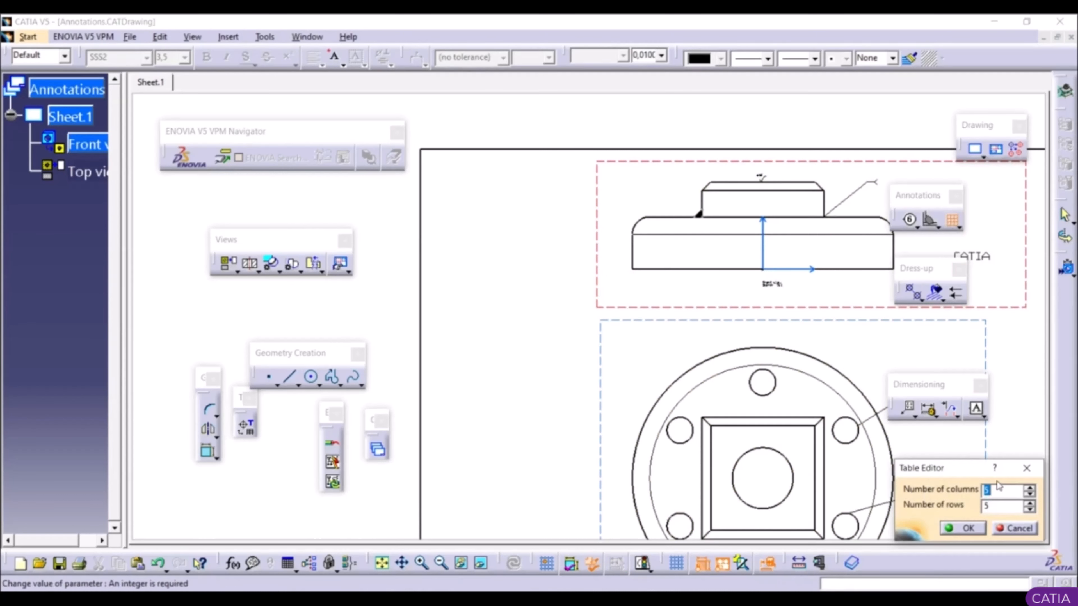
{"action": "type", "text": "10"}
{"action": "left_click", "coordinate": [961, 528]}
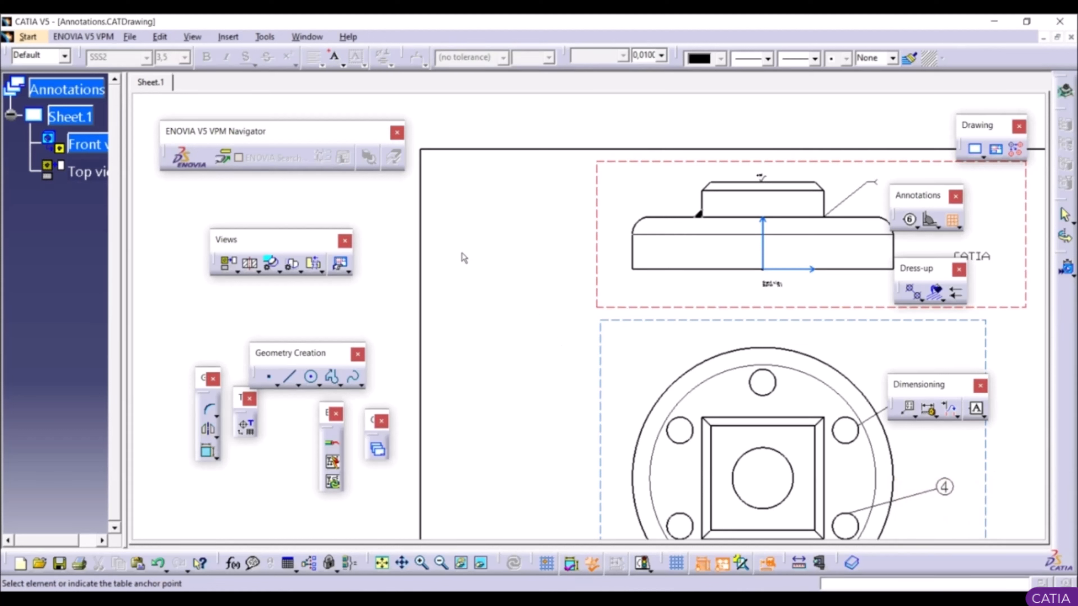
{"action": "left_click", "coordinate": [431, 232]}
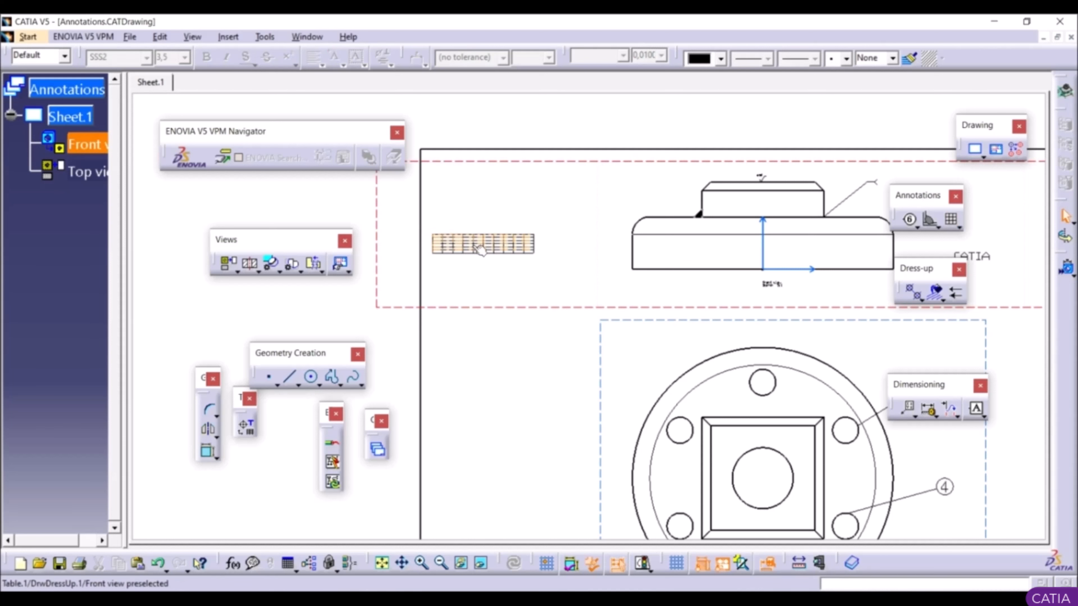
{"action": "mouse_move", "coordinate": [494, 249]}
{"action": "middle_mouse_down", "text": "ctrl"}
{"action": "mouse_move", "coordinate": [487, 159]}
{"action": "mouse_move", "coordinate": [709, 338]}
{"action": "middle_mouse_up", "text": "ctrl"}
{"action": "mouse_move", "coordinate": [710, 338]}
{"action": "middle_mouse_down", "text": "ctrl"}
{"action": "mouse_move", "coordinate": [692, 293]}
{"action": "mouse_move", "coordinate": [688, 206]}
{"action": "middle_mouse_up", "text": "ctrl"}
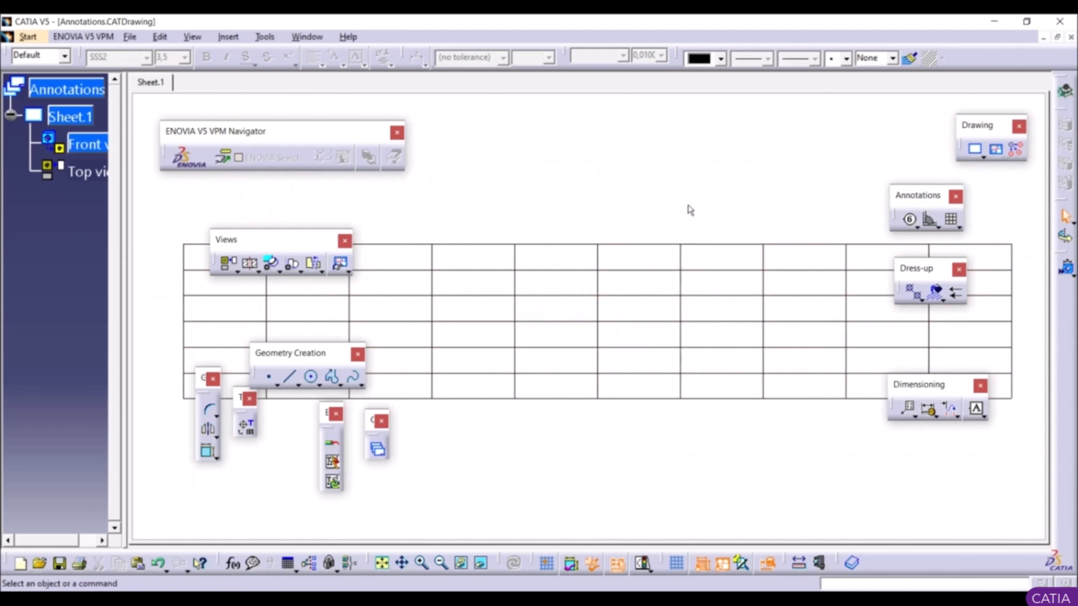
Step: Fill three stacked cells in the table's fifth column with 5, 6 and Table, starting in the second row
{"action": "double_click", "coordinate": [550, 282]}
{"action": "double_click", "coordinate": [551, 284]}
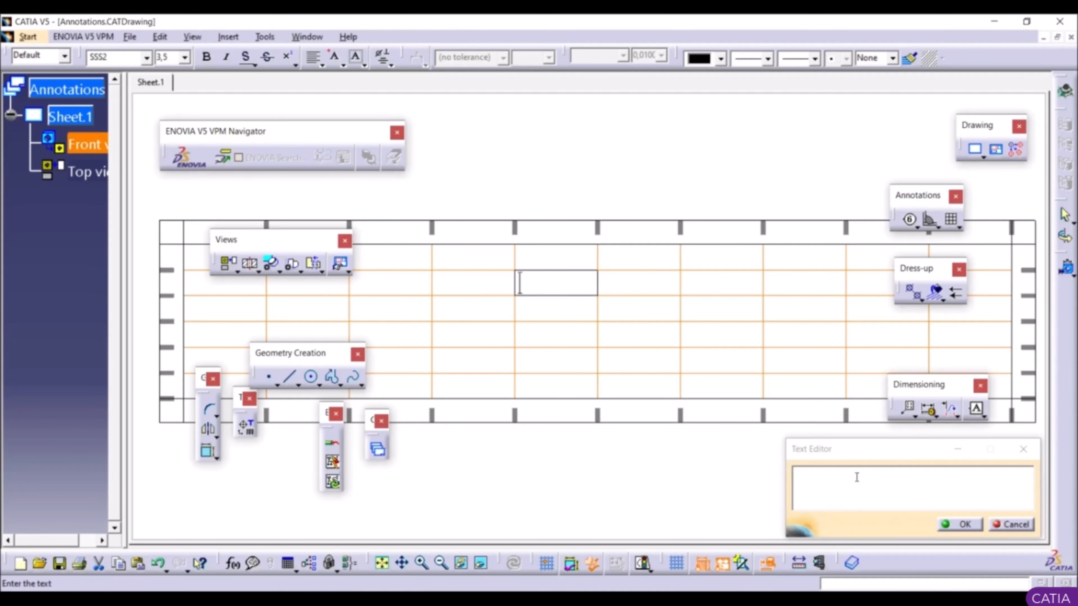
{"action": "left_click", "coordinate": [856, 477]}
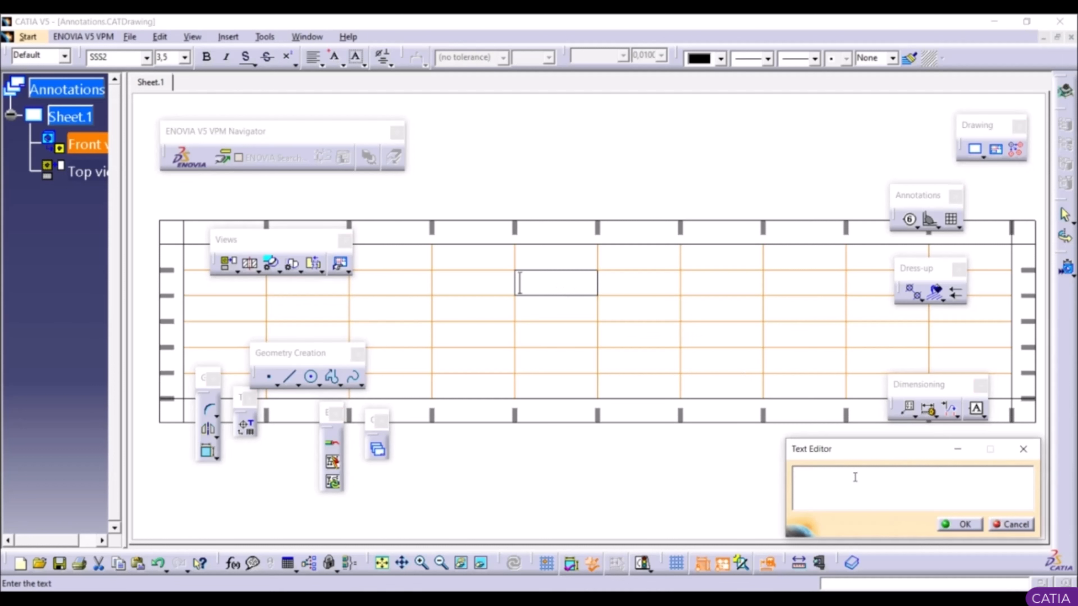
{"action": "type", "text": "5"}
{"action": "left_click", "coordinate": [634, 339]}
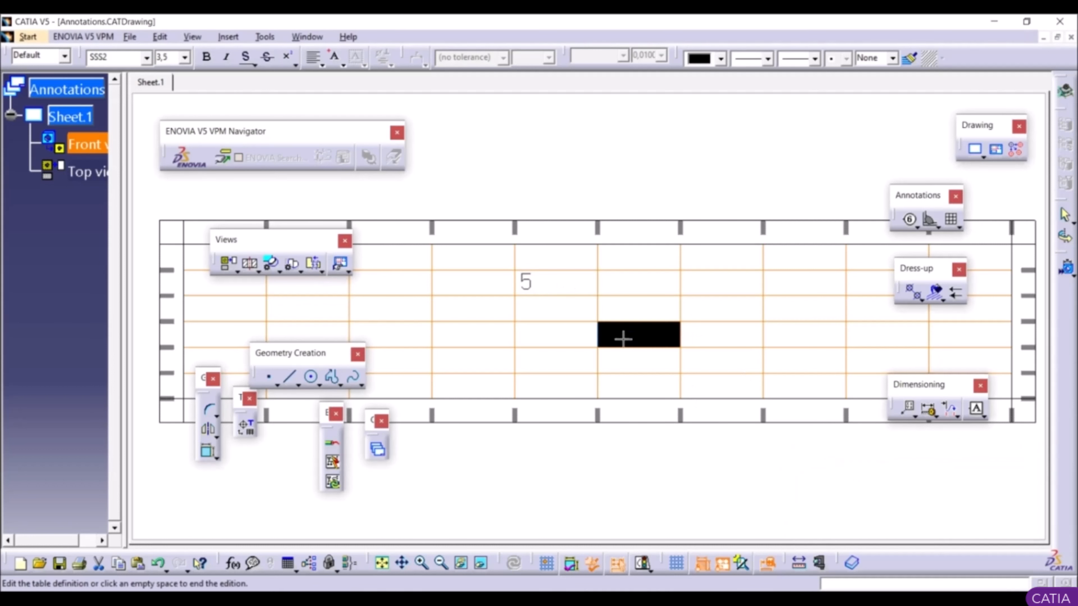
{"action": "double_click", "coordinate": [558, 306]}
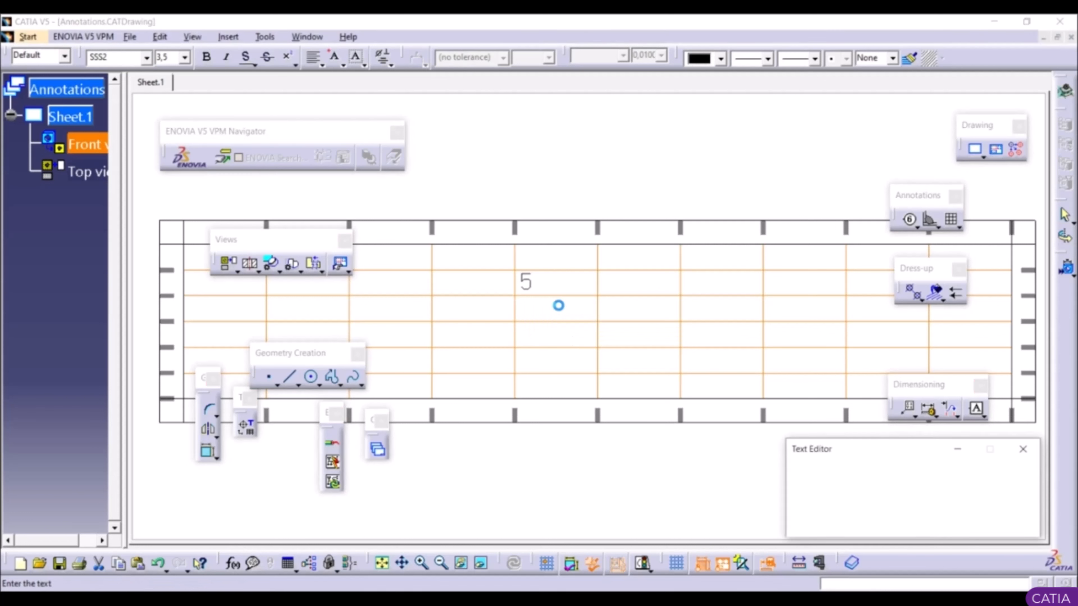
{"action": "type", "text": "6"}
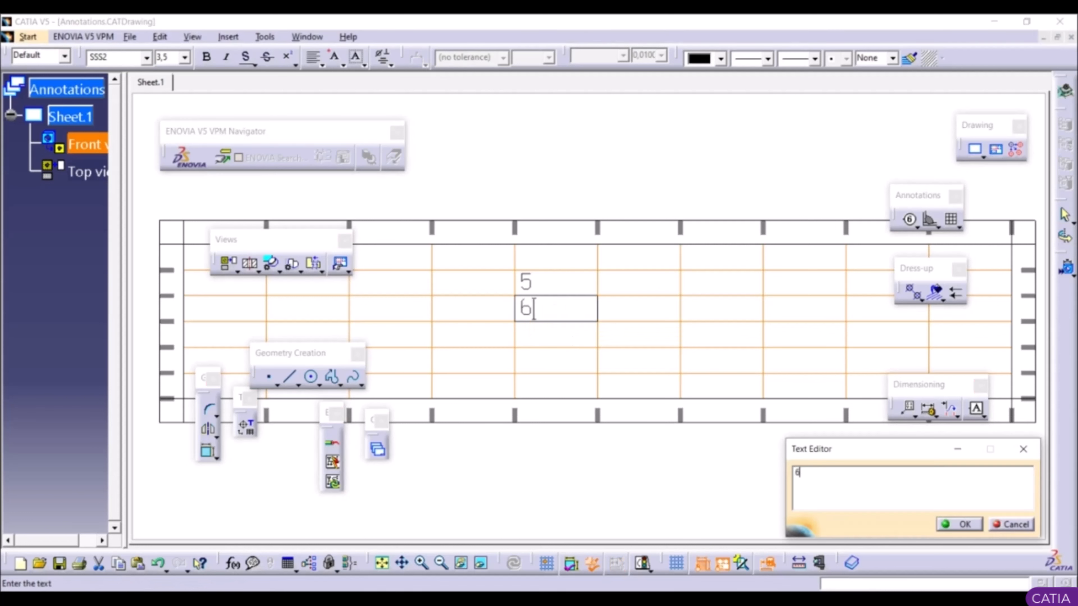
{"action": "left_click", "coordinate": [551, 337]}
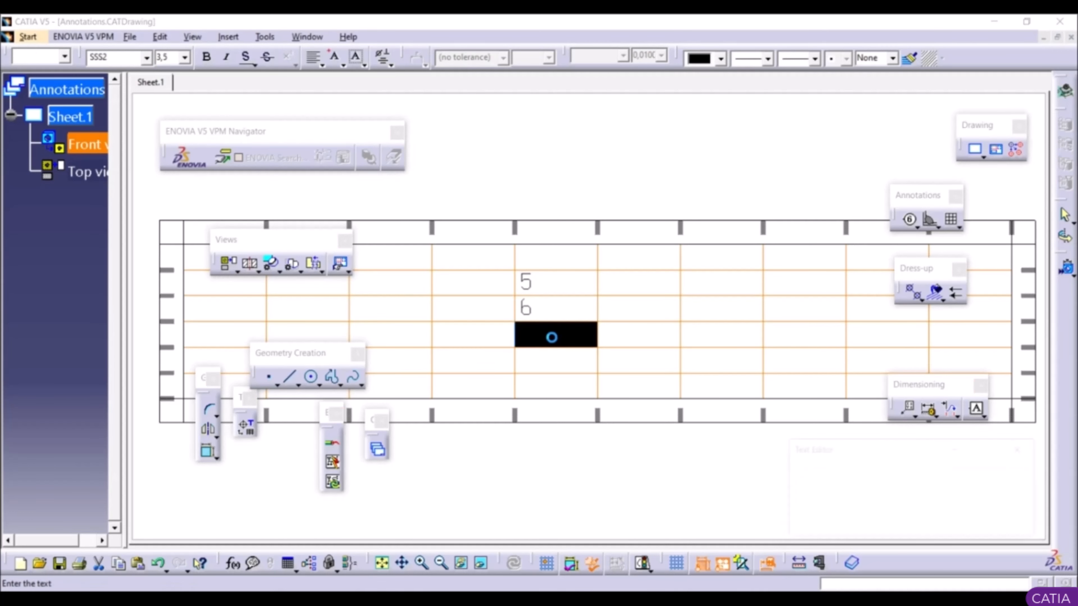
{"action": "double_click", "coordinate": [558, 339]}
{"action": "type", "text": "Table"}
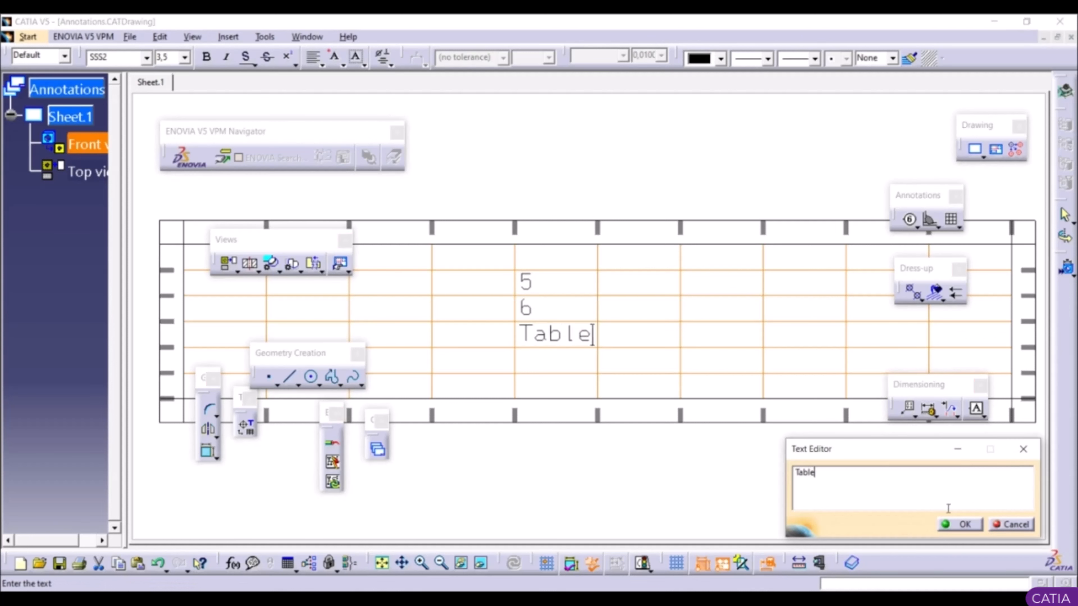
{"action": "left_click", "coordinate": [958, 526]}
{"action": "left_click", "coordinate": [644, 450]}
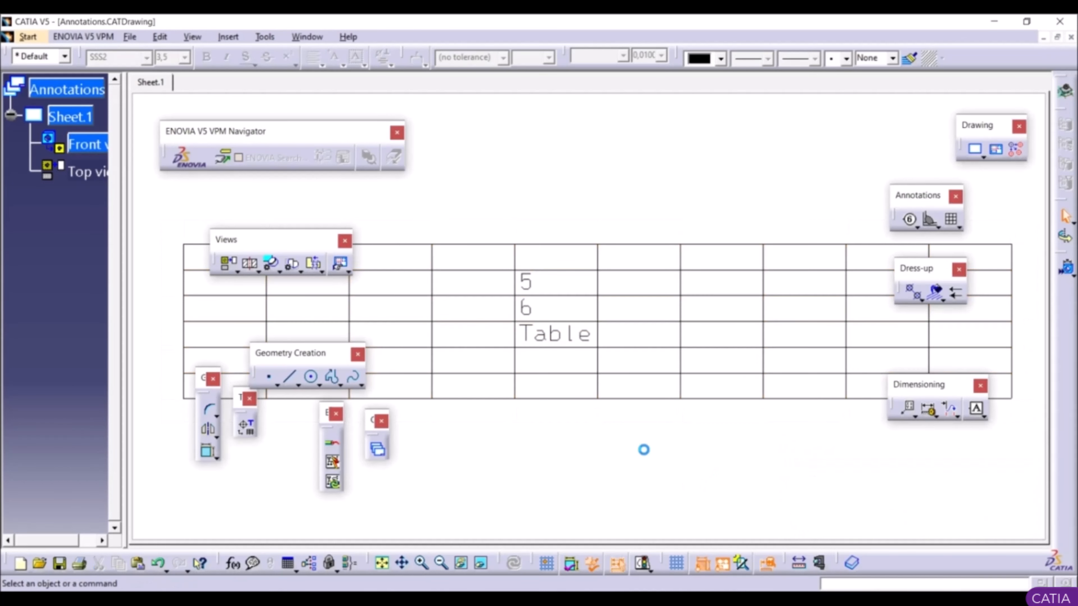
Step: Merge the three cells to the right of the "Table" cell into one
{"action": "double_click", "coordinate": [679, 357]}
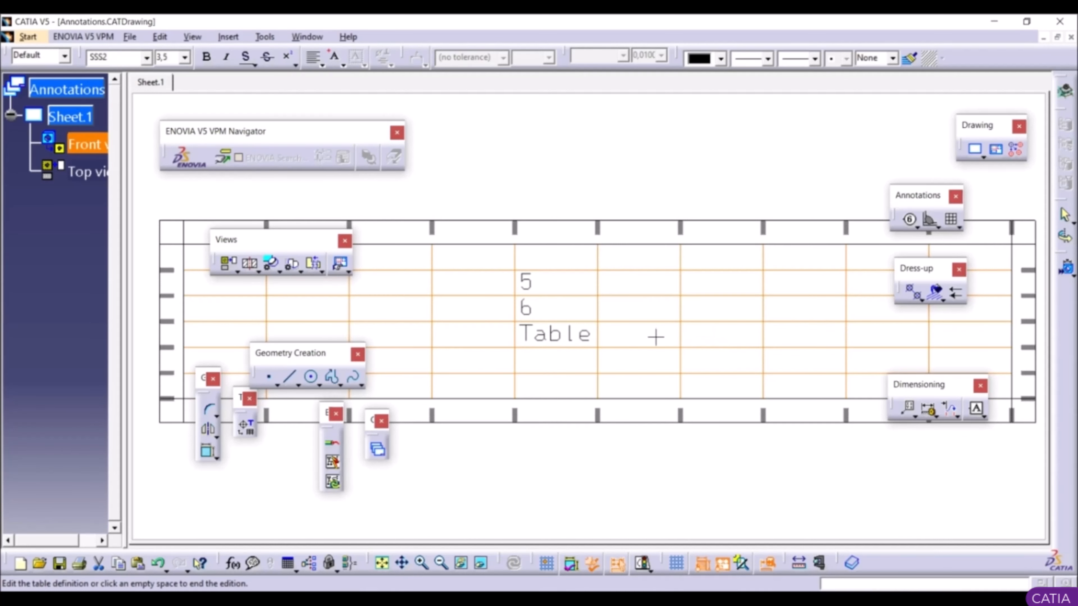
{"action": "left_click_drag", "start_coordinate": [656, 337], "coordinate": [770, 337]}
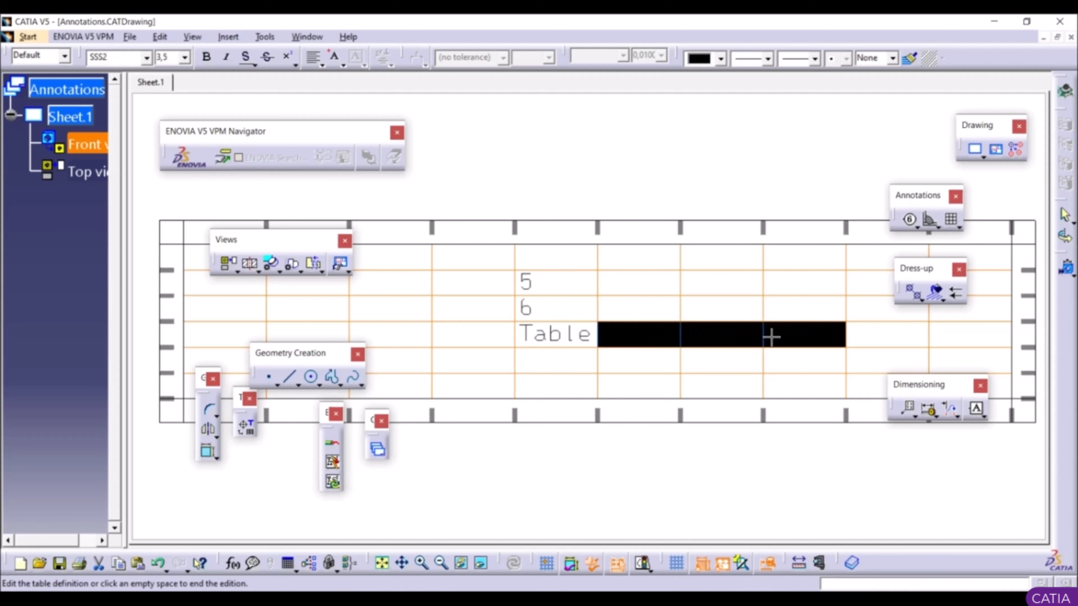
{"action": "right_click", "coordinate": [702, 332]}
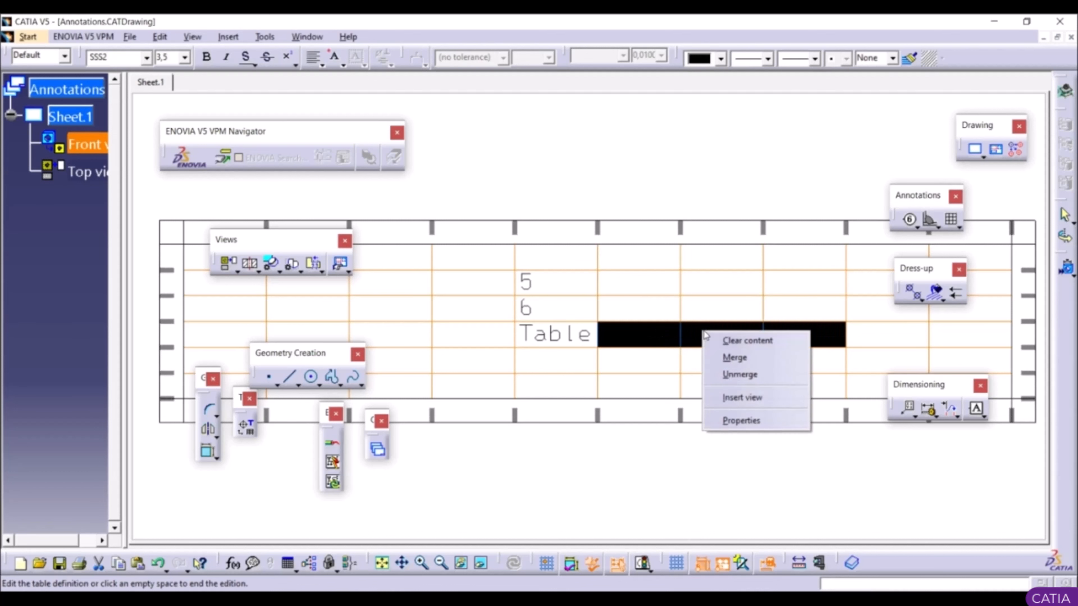
{"action": "left_click", "coordinate": [729, 358]}
{"action": "left_click", "coordinate": [624, 372]}
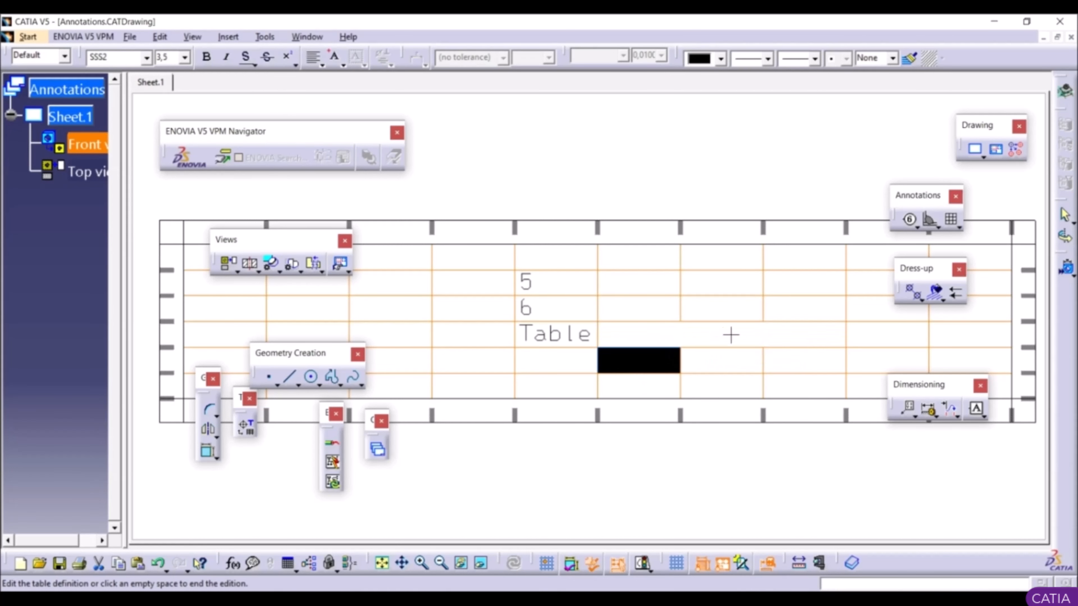
{"action": "right_click", "coordinate": [729, 310]}
{"action": "left_click", "coordinate": [676, 475]}
{"action": "left_click", "coordinate": [676, 474]}
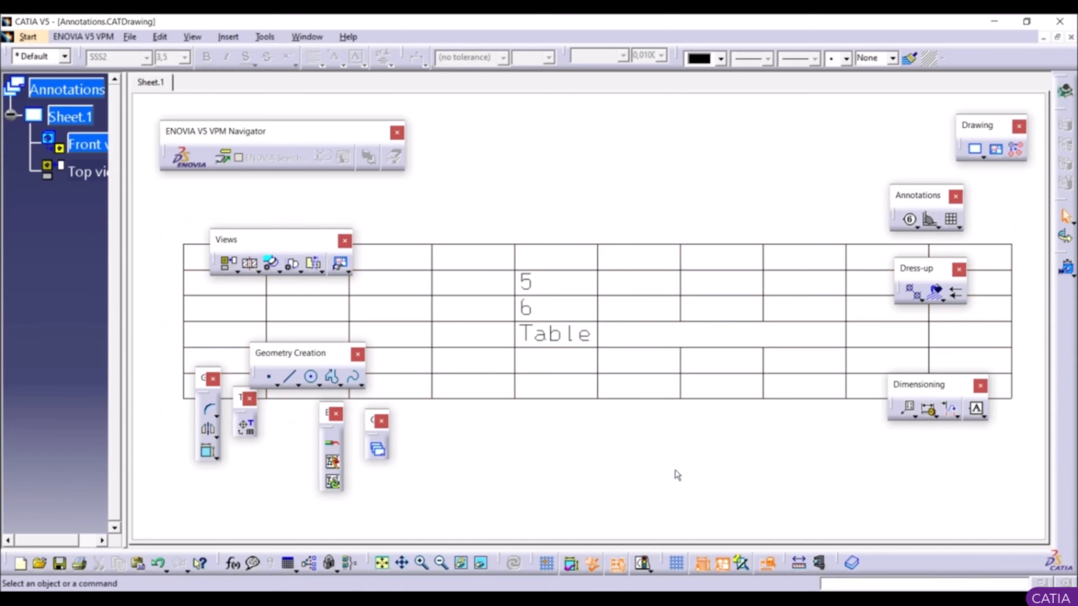
{"action": "mouse_move", "coordinate": [667, 453]}
{"action": "middle_mouse_down", "text": "ctrl"}
{"action": "mouse_move", "coordinate": [714, 505]}
{"action": "mouse_move", "coordinate": [724, 566]}
{"action": "middle_mouse_up", "text": "ctrl"}
{"action": "middle_click_drag", "start_coordinate": [727, 385], "coordinate": [804, 500], "text": "ctrl"}
{"action": "mouse_move", "coordinate": [803, 460]}
{"action": "middle_mouse_down"}
{"action": "mouse_move", "coordinate": [668, 352]}
{"action": "mouse_move", "coordinate": [674, 374]}
{"action": "mouse_move", "coordinate": [686, 358]}
{"action": "middle_mouse_up"}
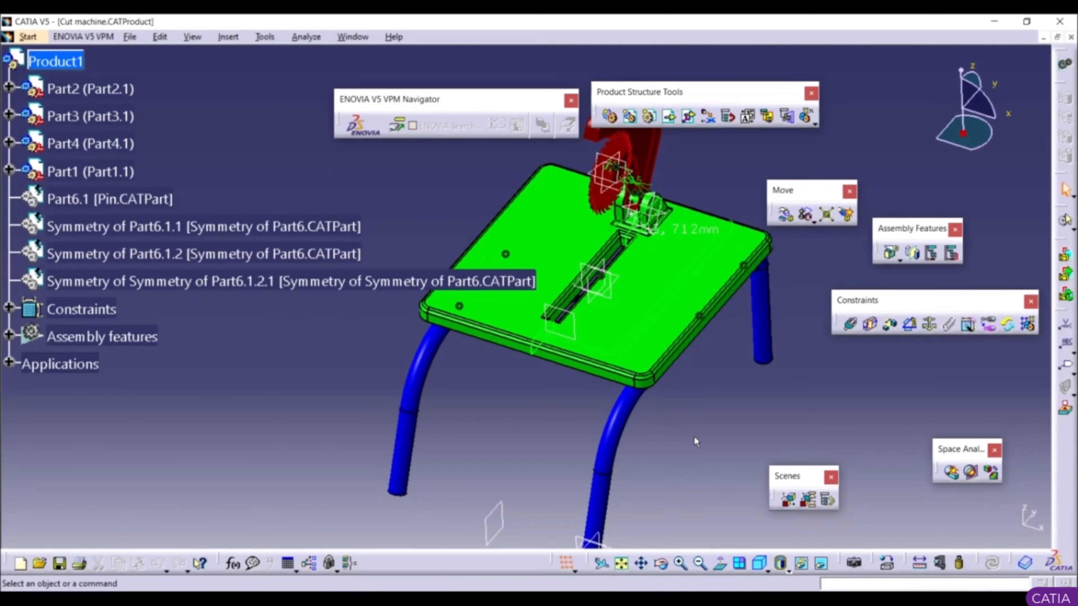
Step: Create an automatically named enhanced scene of the cut machine in Partial mode with all levels exploded in 3D, and exit it
{"action": "middle_click_drag", "start_coordinate": [694, 437], "coordinate": [740, 403]}
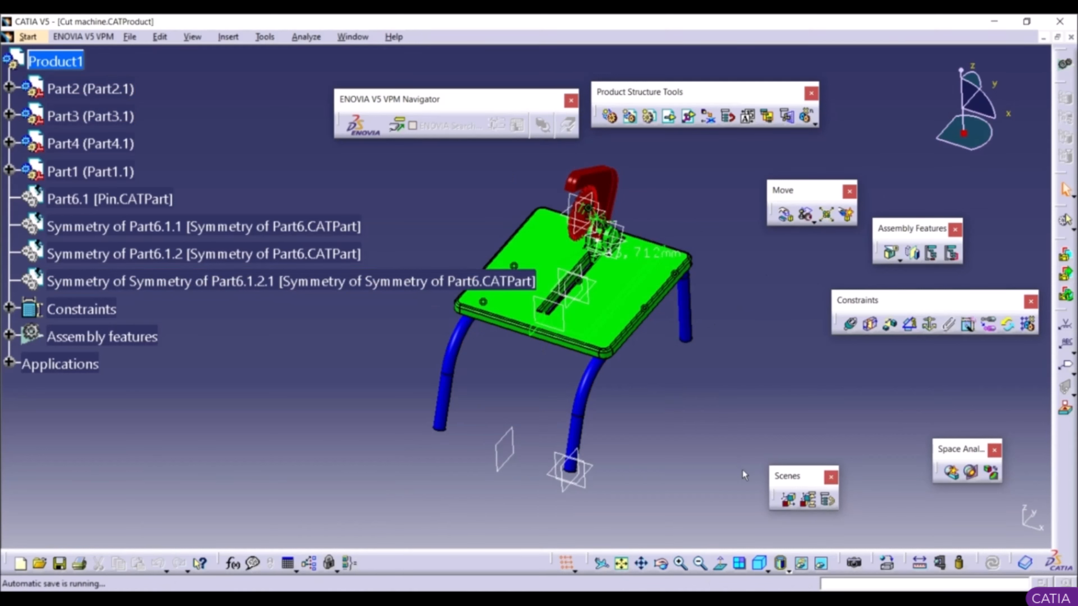
{"action": "left_click", "coordinate": [790, 500]}
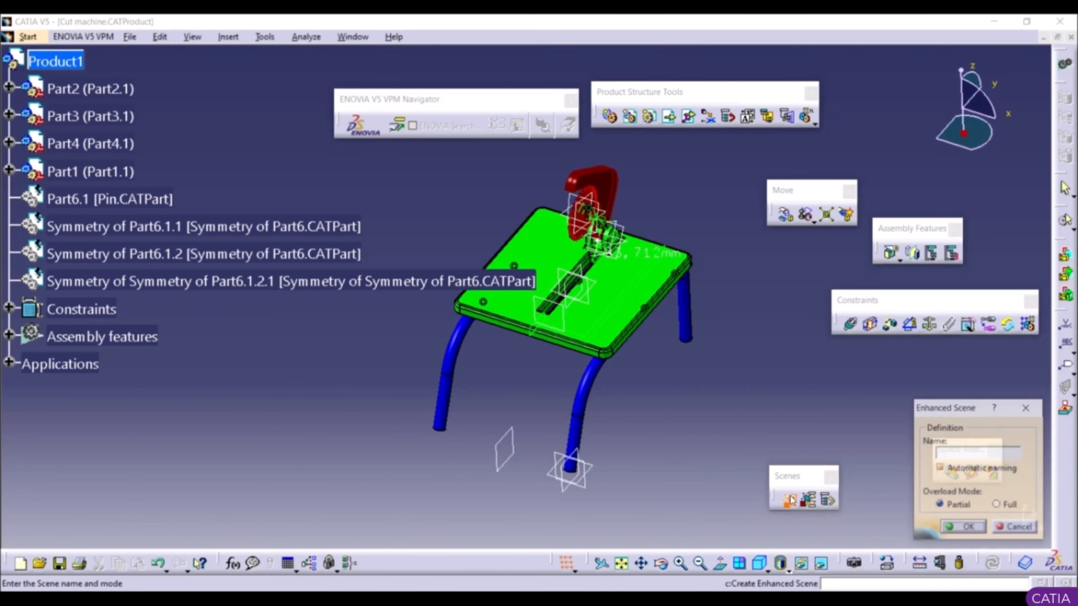
{"action": "left_click", "coordinate": [962, 527]}
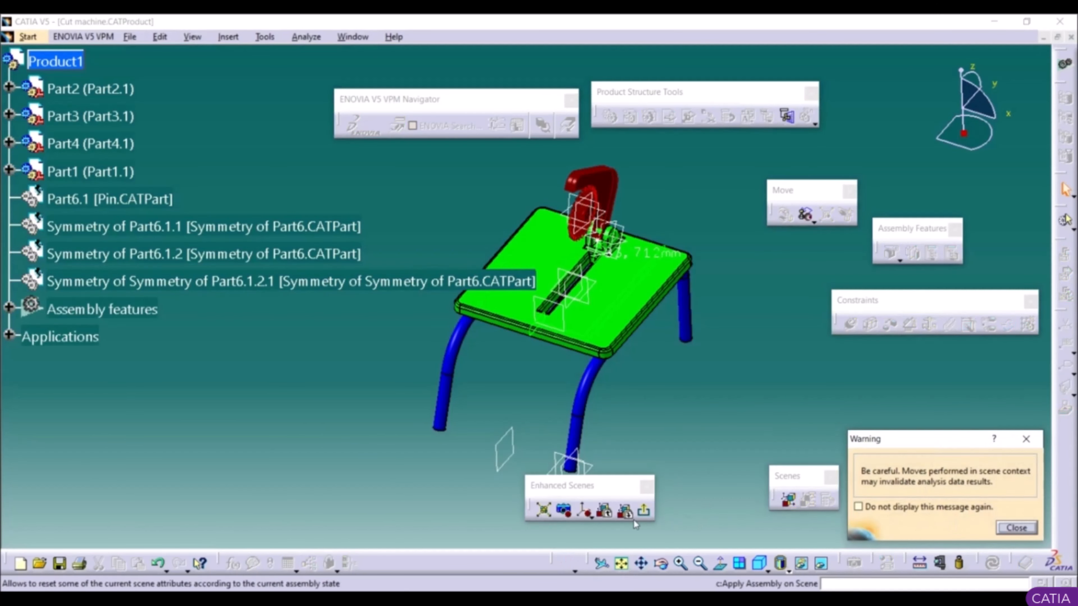
{"action": "left_click", "coordinate": [544, 510]}
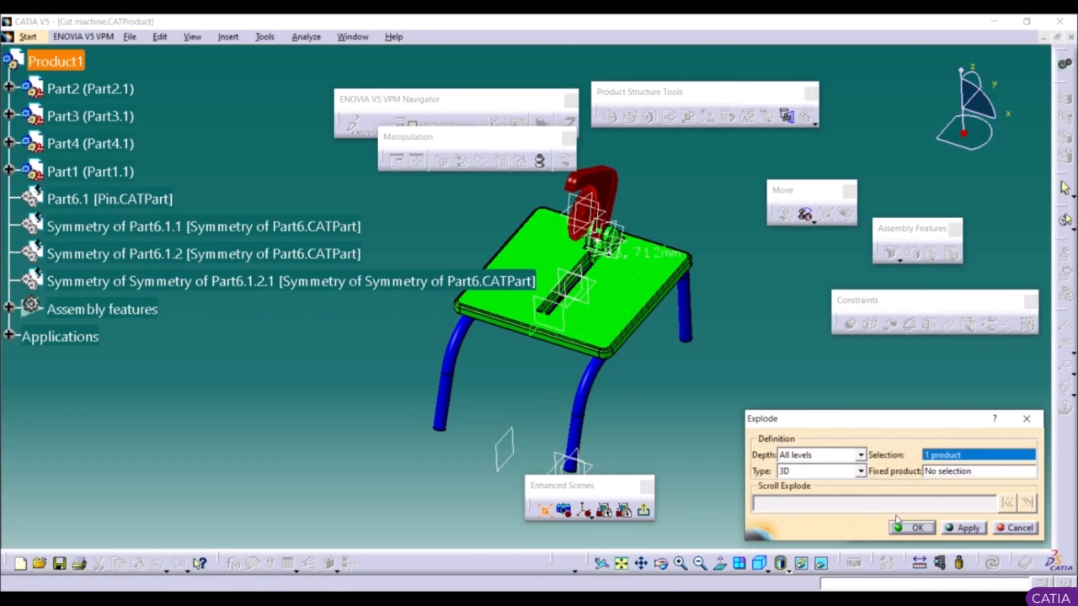
{"action": "left_click", "coordinate": [912, 529]}
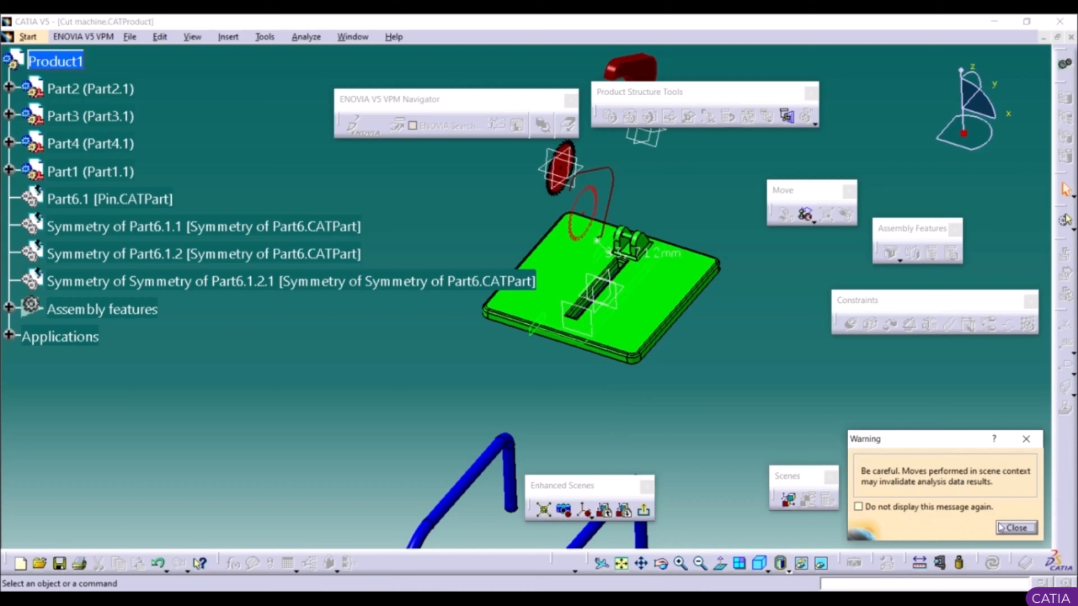
{"action": "left_click", "coordinate": [1014, 526]}
{"action": "middle_click_drag", "start_coordinate": [692, 440], "coordinate": [708, 484]}
{"action": "middle_click_drag", "start_coordinate": [668, 399], "coordinate": [695, 349]}
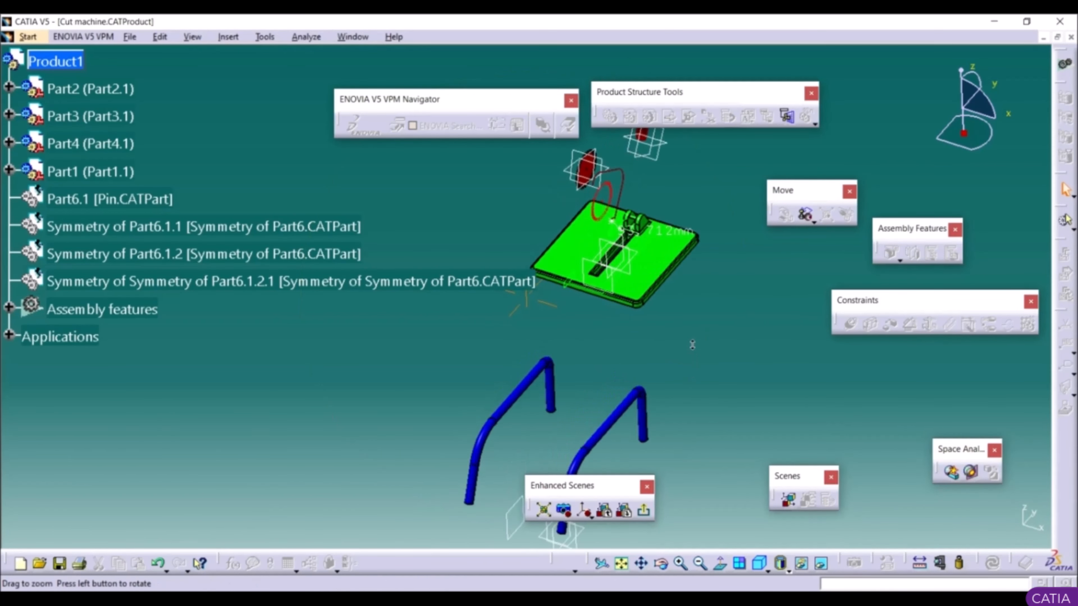
{"action": "left_click", "coordinate": [645, 511]}
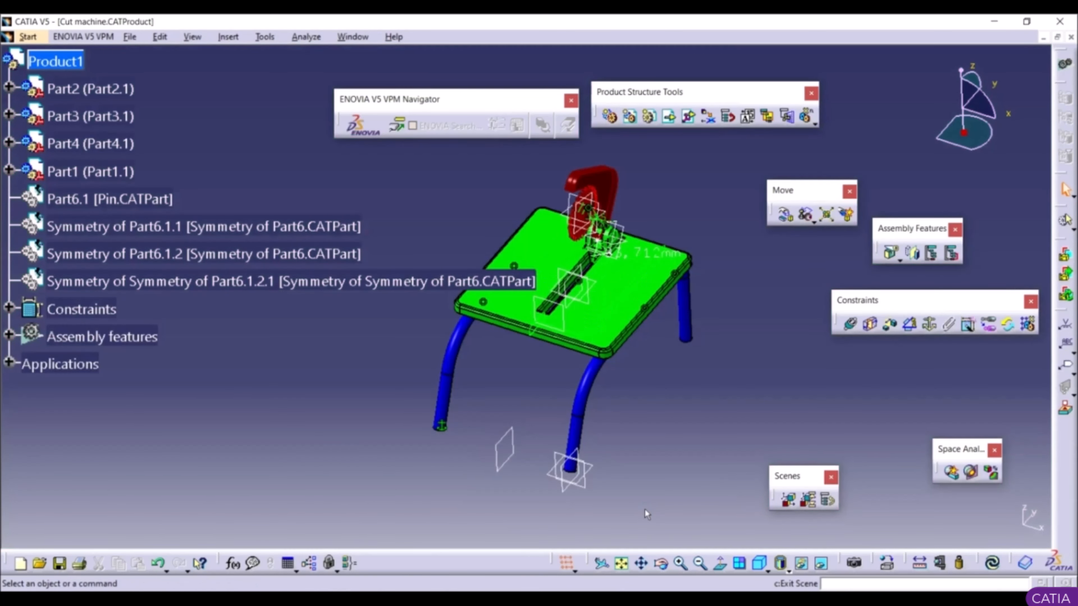
Step: Create a new Drafting drawing from the assembly with an empty sheet layout in ISO A0 format
{"action": "left_click", "coordinate": [37, 38]}
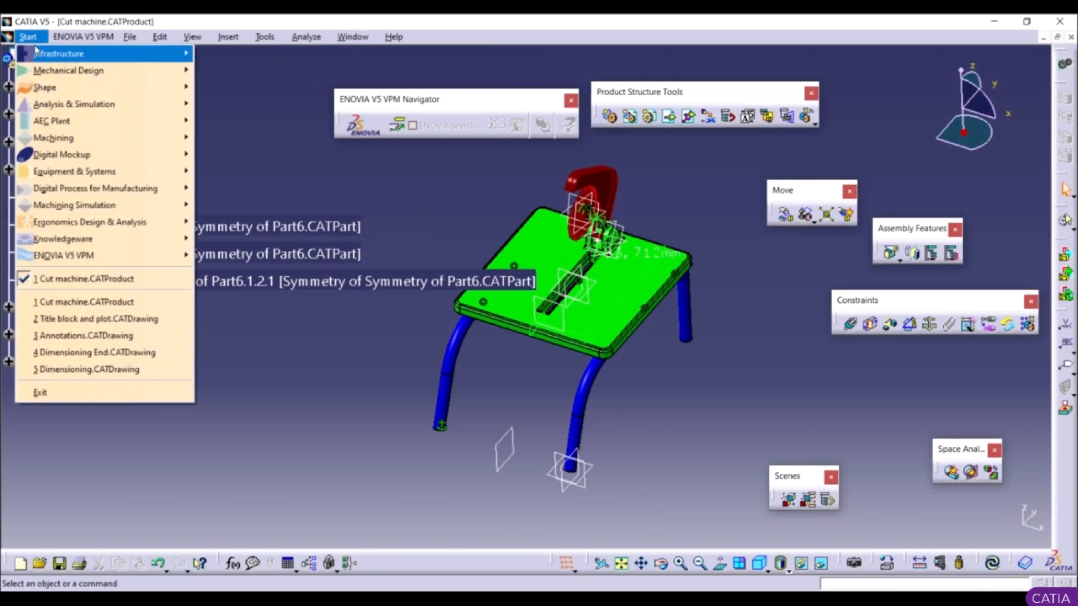
{"action": "mouse_move", "coordinate": [68, 70]}
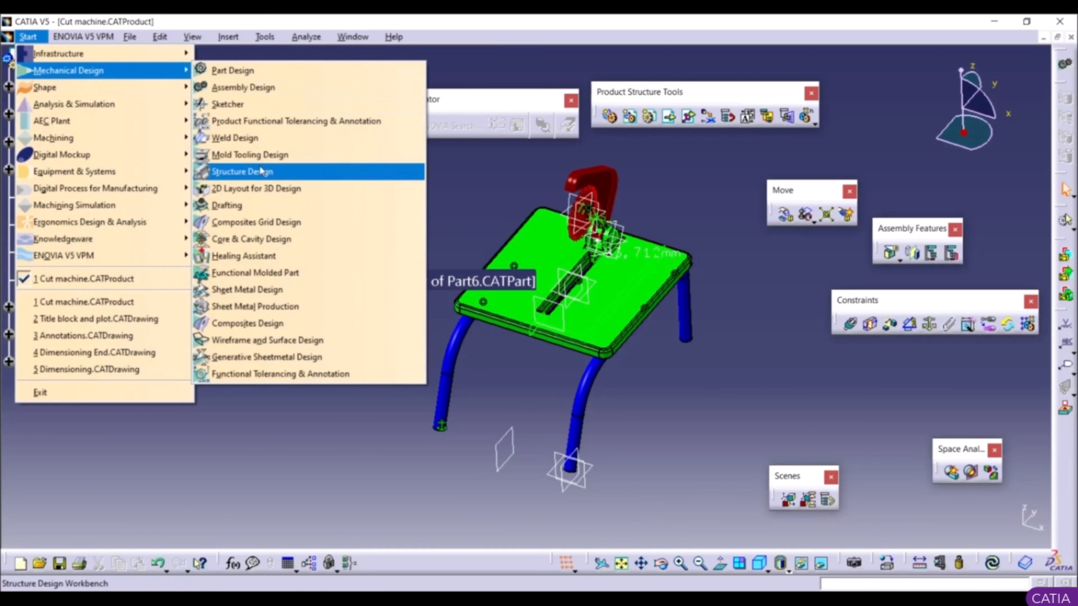
{"action": "left_click", "coordinate": [229, 205]}
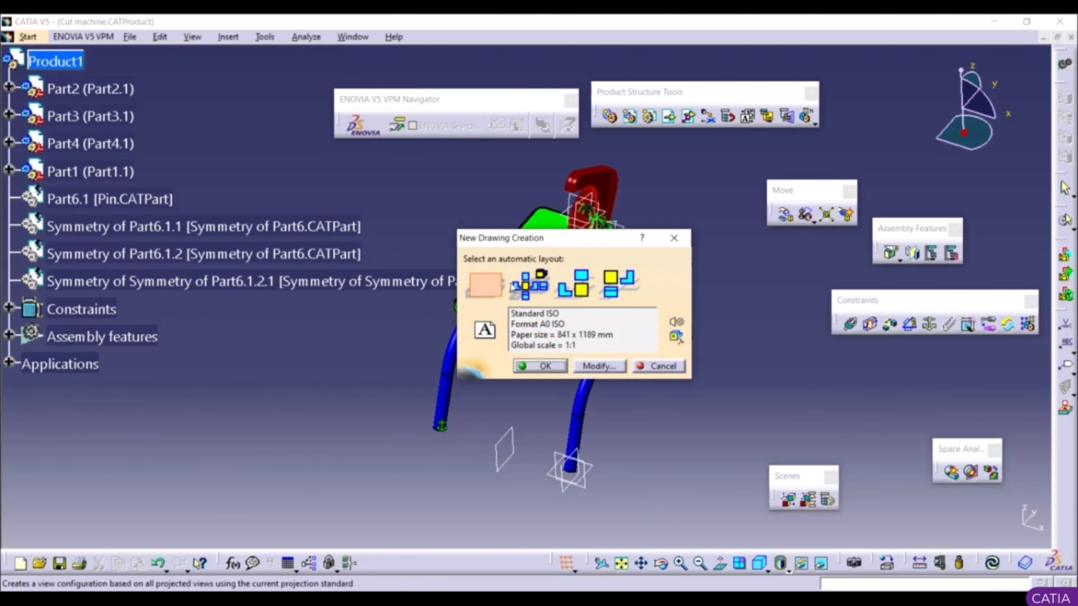
{"action": "left_click", "coordinate": [485, 283]}
{"action": "left_click", "coordinate": [545, 367]}
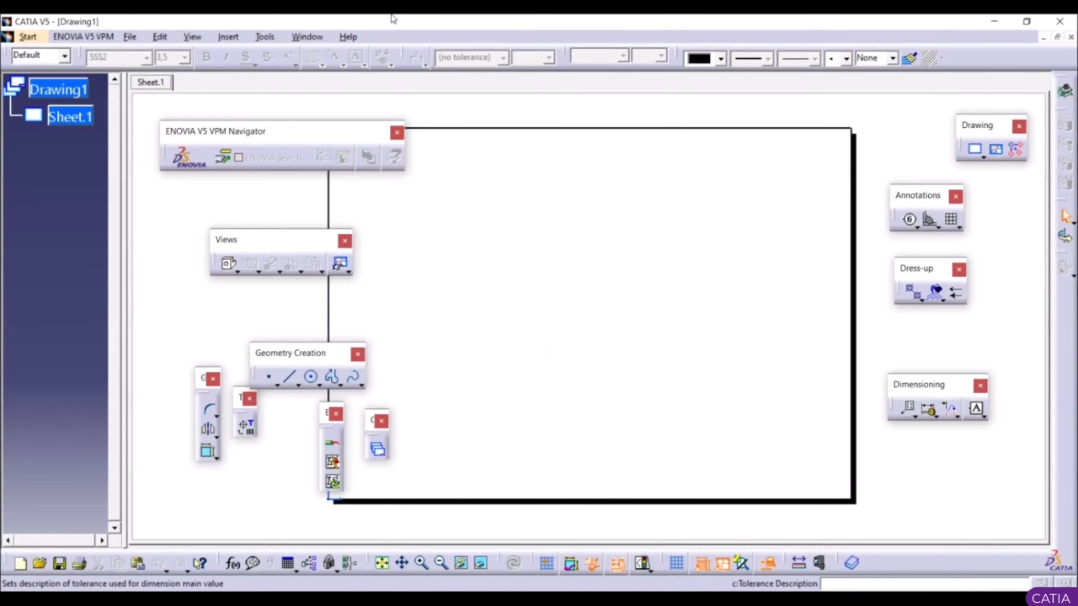
Step: Create an isometric view of the exploded cut machine on the sheet, using Scene.1 of the assembly as the source
{"action": "left_click", "coordinate": [229, 37]}
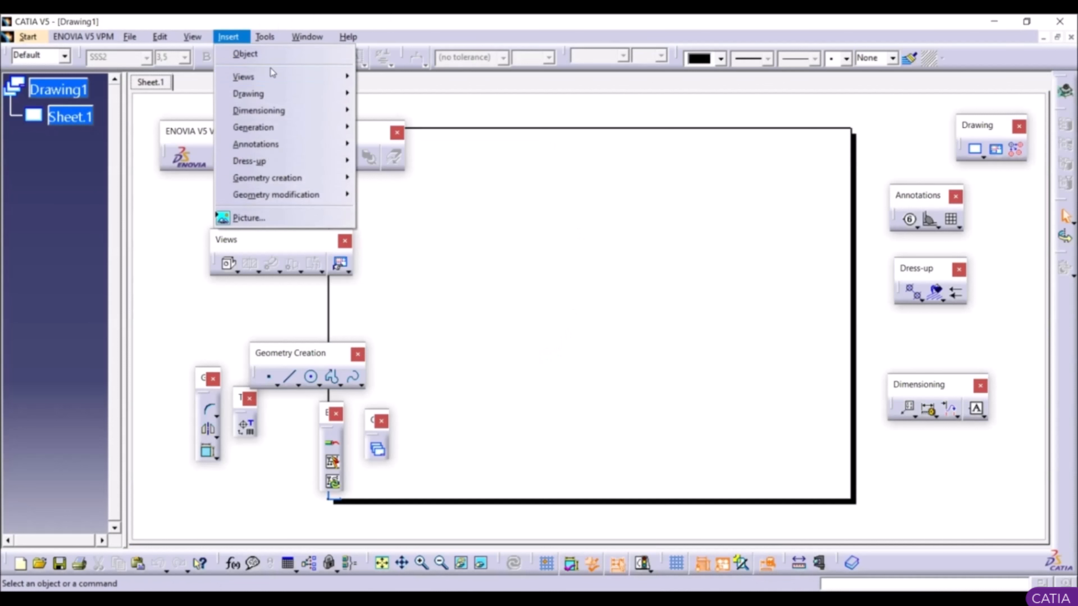
{"action": "mouse_move", "coordinate": [272, 76]}
{"action": "mouse_move", "coordinate": [411, 77]}
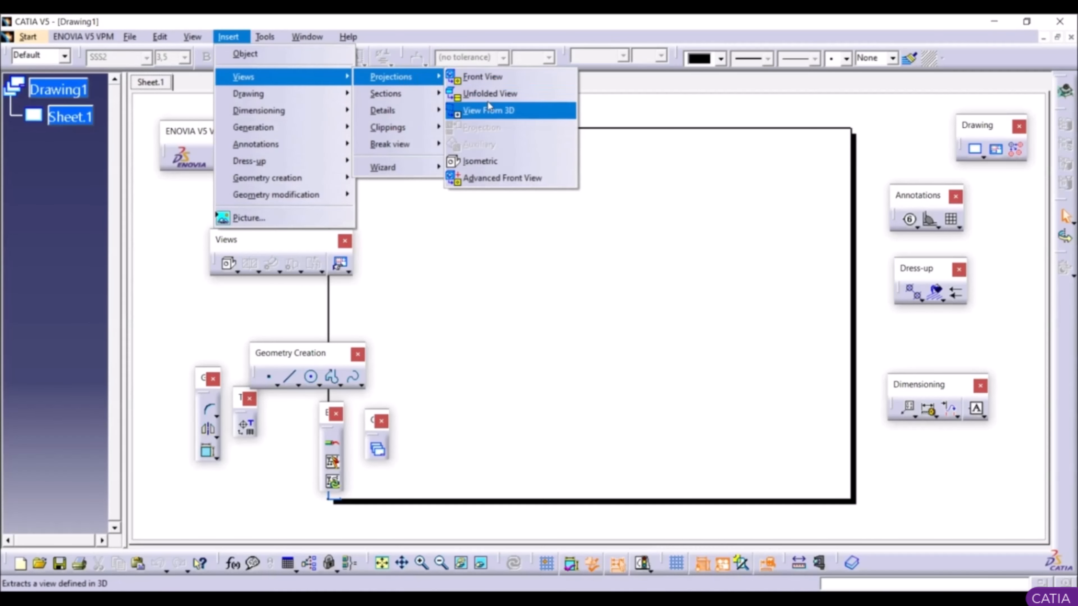
{"action": "left_click", "coordinate": [483, 161]}
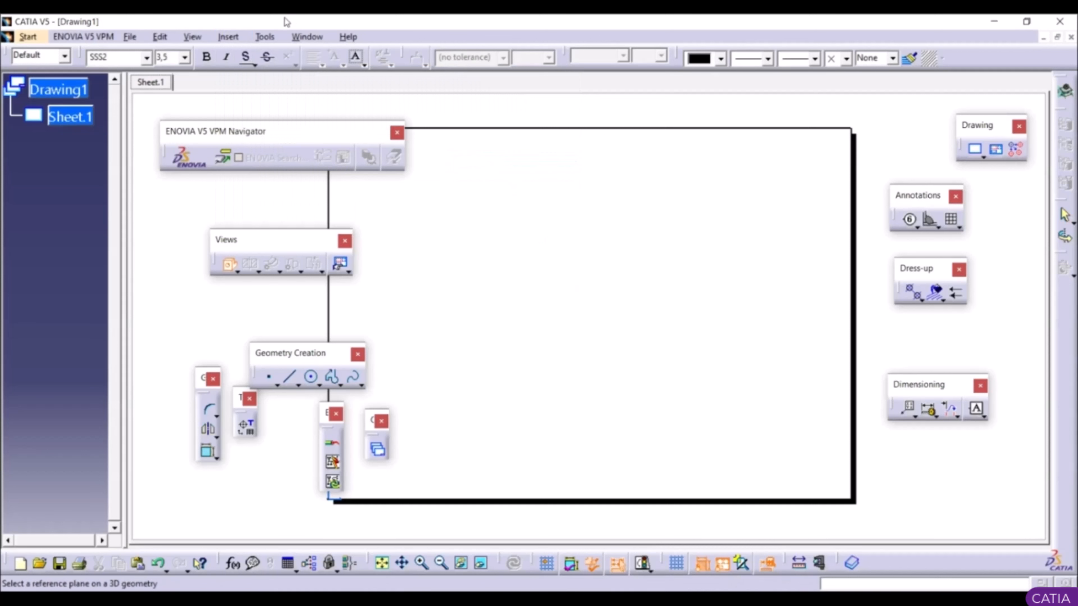
{"action": "left_click", "coordinate": [307, 37]}
{"action": "left_click", "coordinate": [319, 128]}
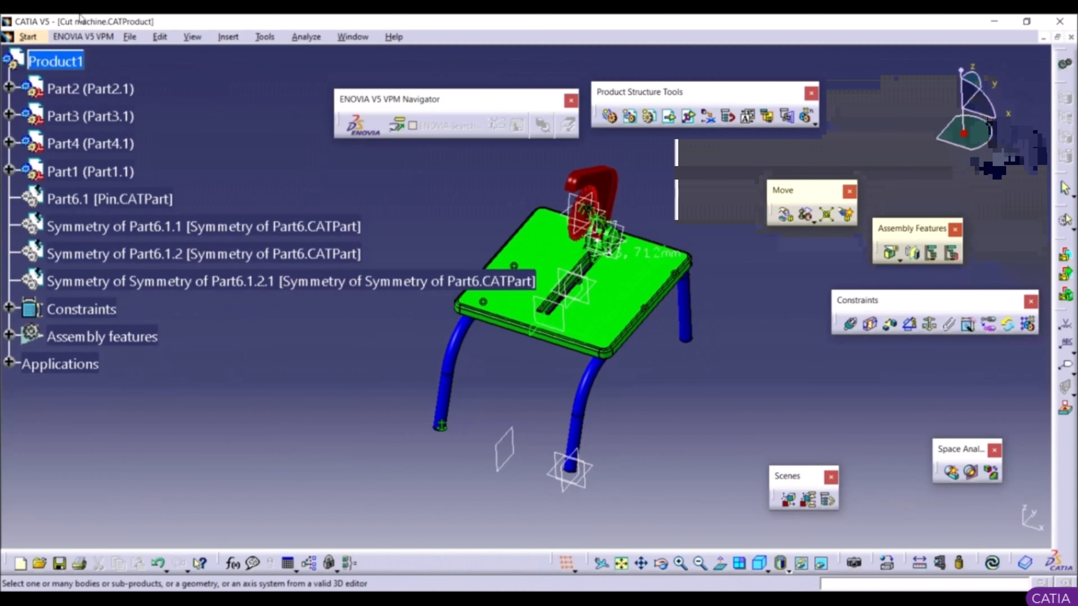
{"action": "left_click", "coordinate": [9, 363]}
{"action": "left_click", "coordinate": [29, 445]}
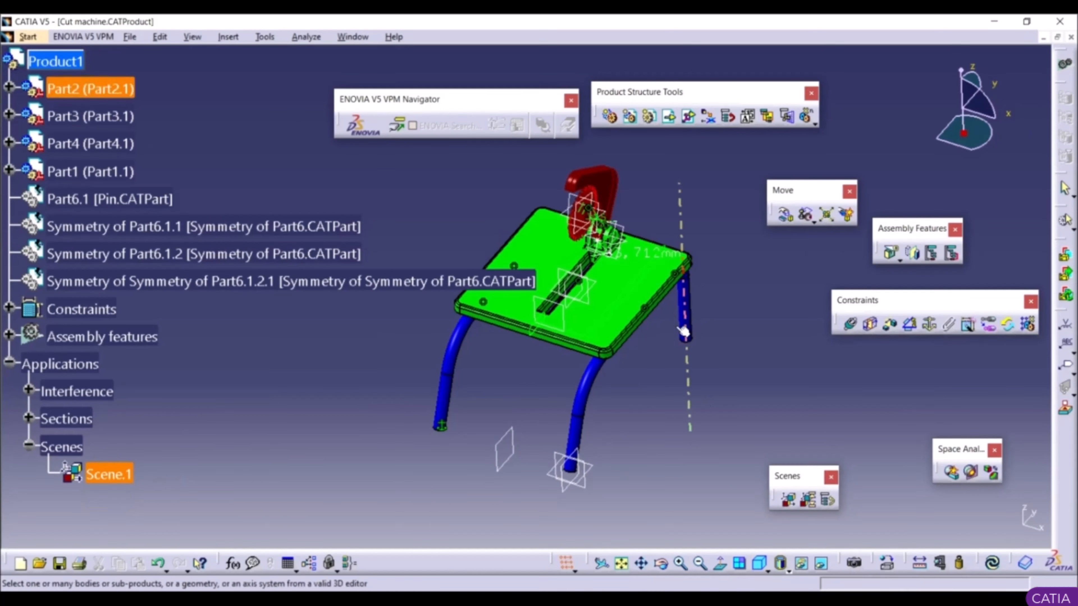
{"action": "left_click", "coordinate": [624, 283]}
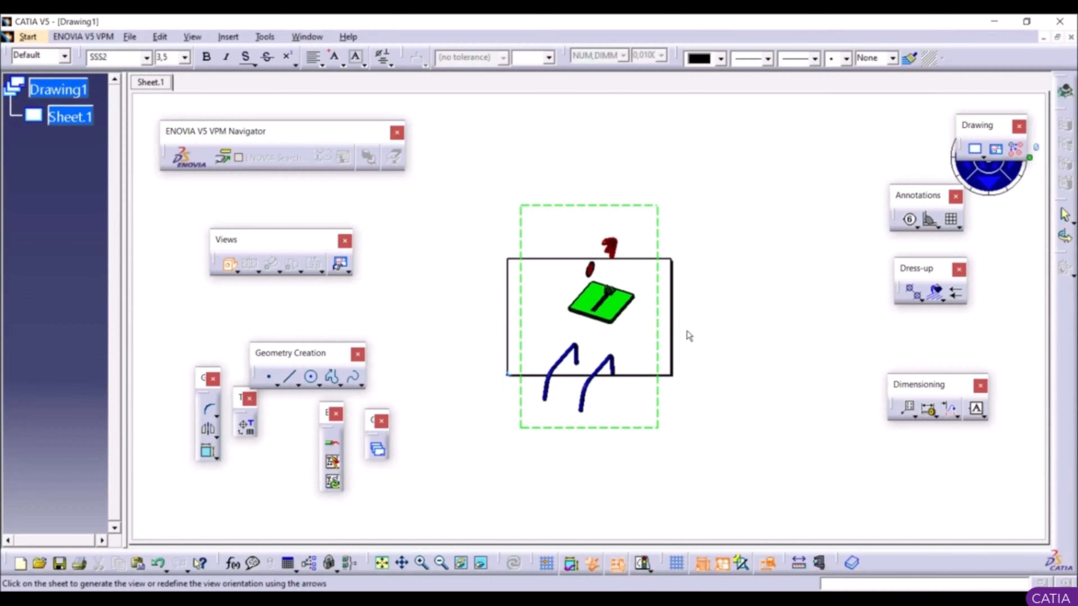
{"action": "left_click", "coordinate": [726, 335]}
Step: Set the isometric view's scale to 1:3 in its properties
{"action": "middle_click_drag", "start_coordinate": [683, 338], "coordinate": [672, 285], "text": "ctrl"}
{"action": "middle_click_drag", "start_coordinate": [671, 239], "coordinate": [669, 290]}
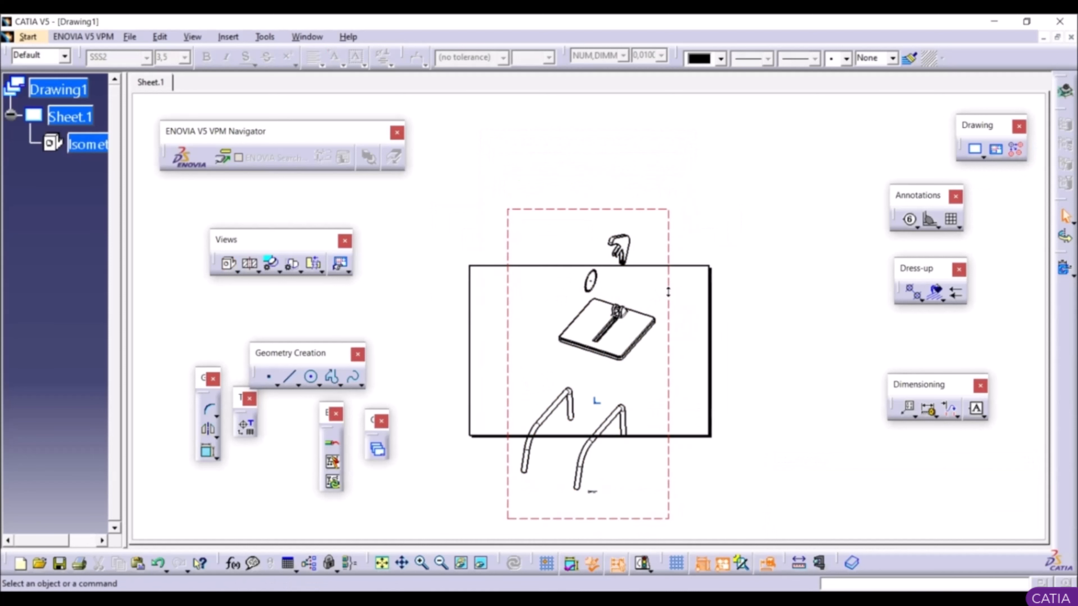
{"action": "right_click", "coordinate": [636, 211]}
{"action": "left_click", "coordinate": [670, 289]}
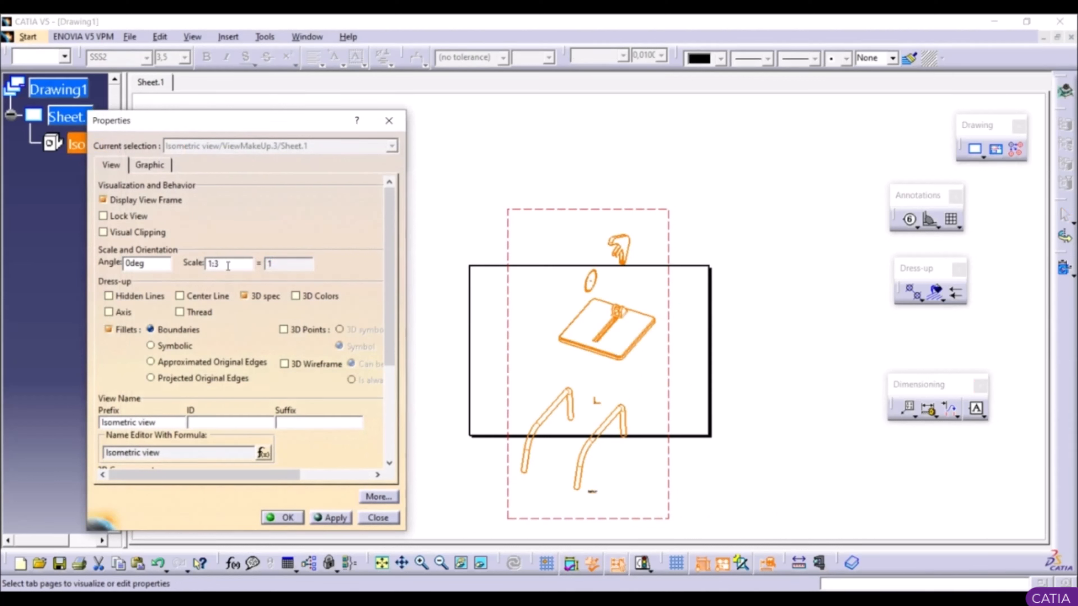
{"action": "left_click", "coordinate": [331, 517]}
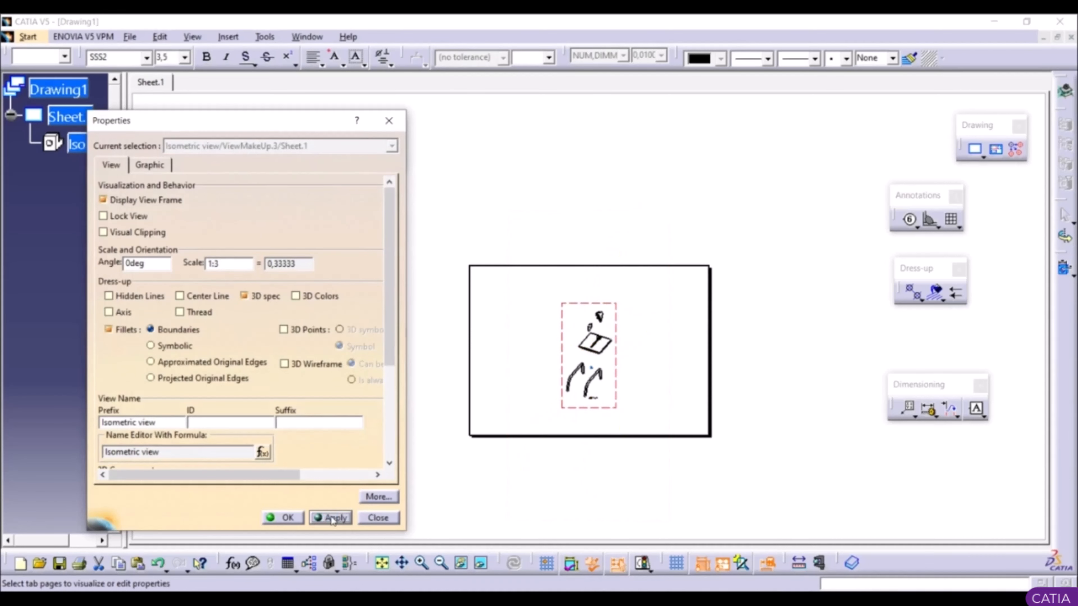
{"action": "left_click", "coordinate": [288, 518]}
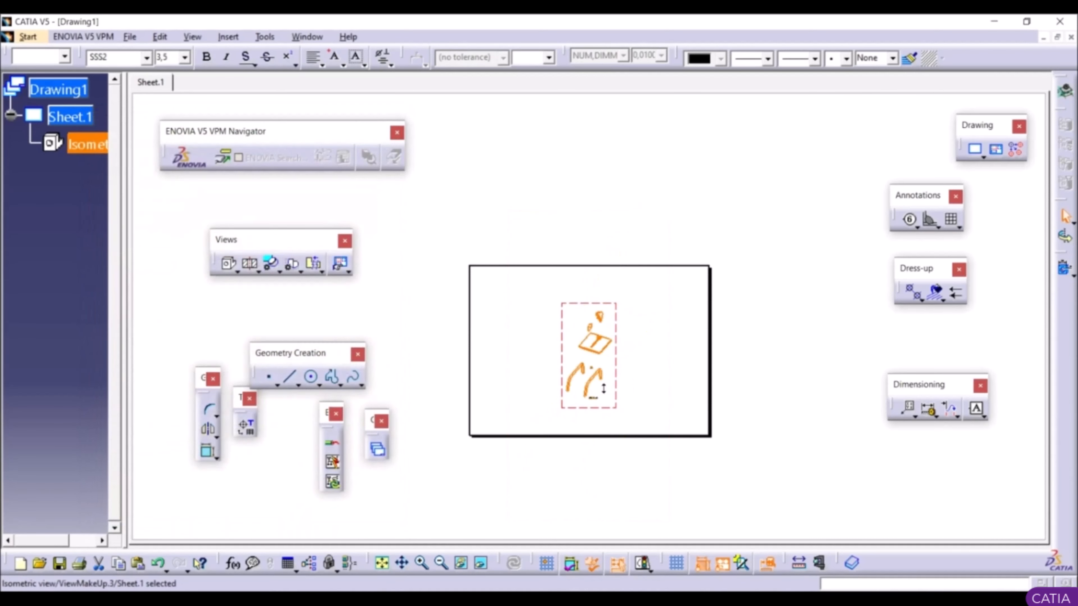
{"action": "scroll", "coordinate": [607, 388], "scroll_direction": "up", "scroll_amount": 5}
{"action": "middle_click_drag", "start_coordinate": [726, 411], "coordinate": [743, 439]}
{"action": "middle_click_drag", "start_coordinate": [684, 354], "coordinate": [718, 374]}
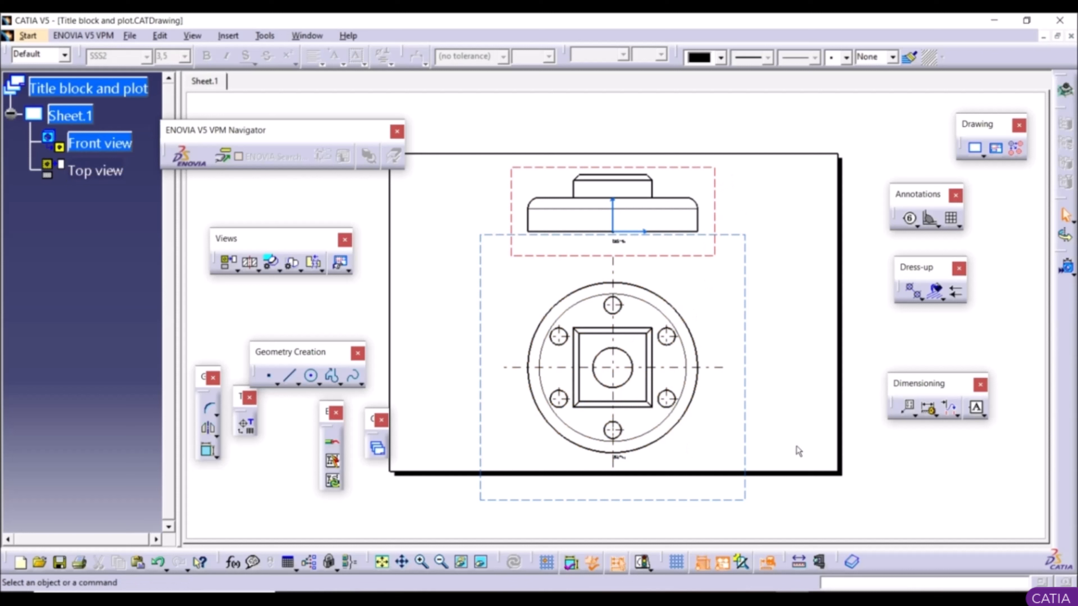
Step: Switch the flange drawing to its sheet background and open the frame and title block manager
{"action": "left_click", "coordinate": [163, 36]}
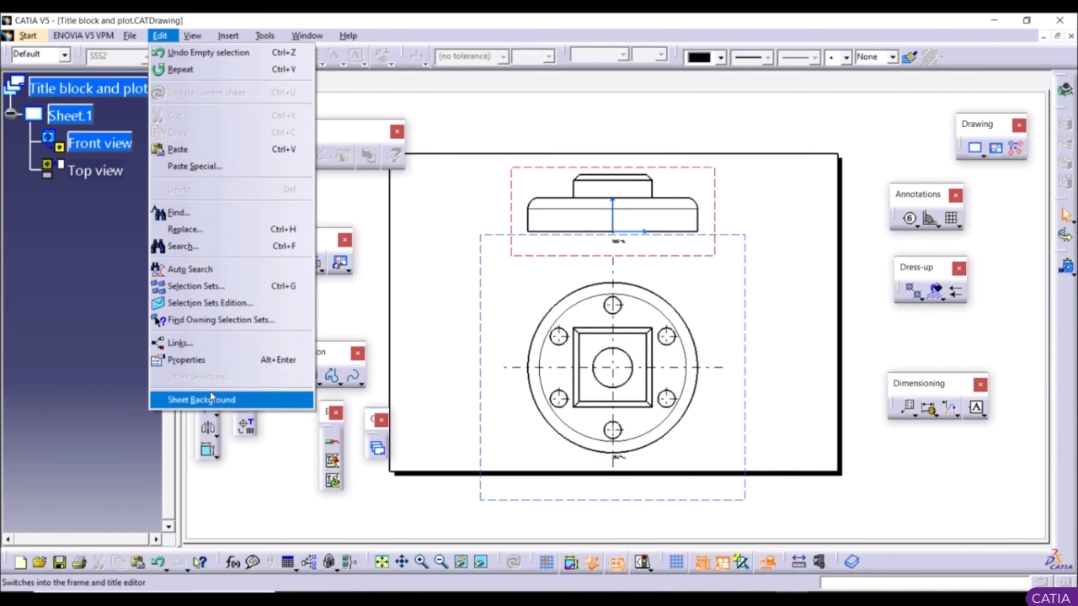
{"action": "left_click", "coordinate": [207, 402]}
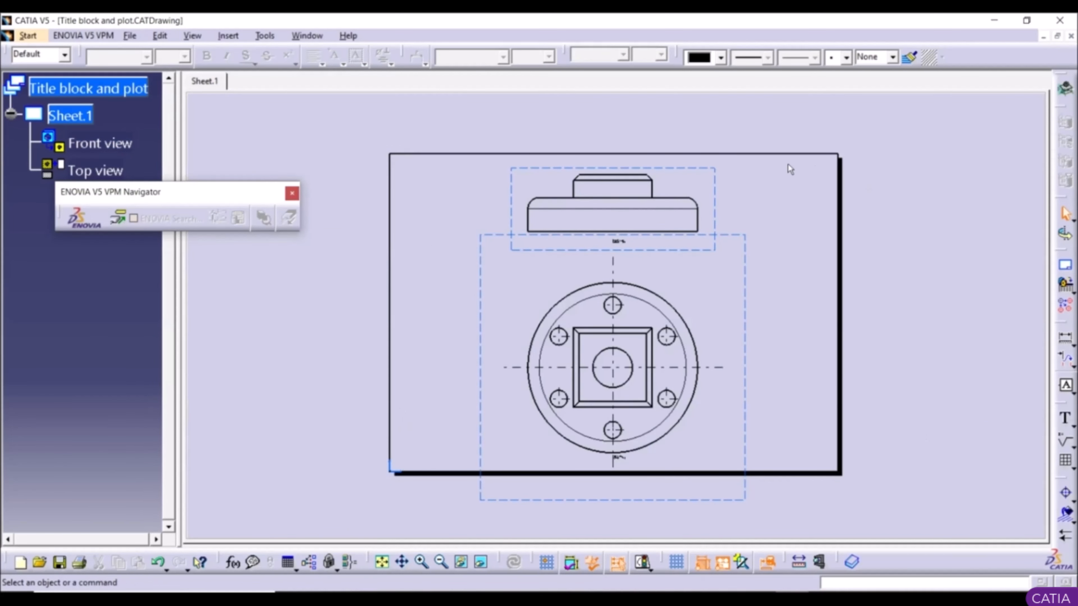
{"action": "left_click", "coordinate": [1066, 269]}
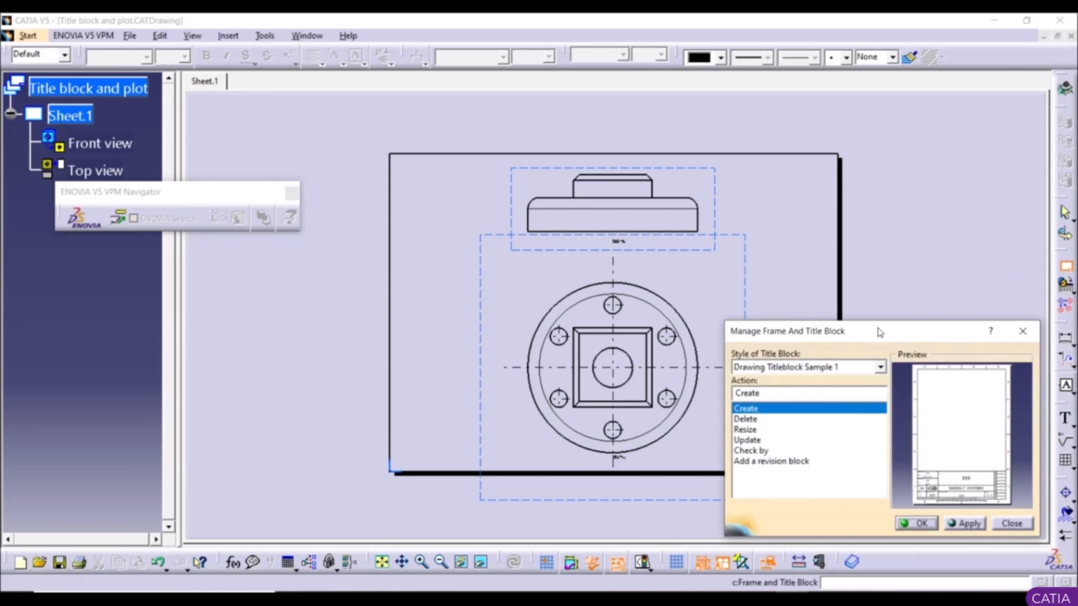
{"action": "left_click_drag", "start_coordinate": [879, 332], "coordinate": [878, 162]}
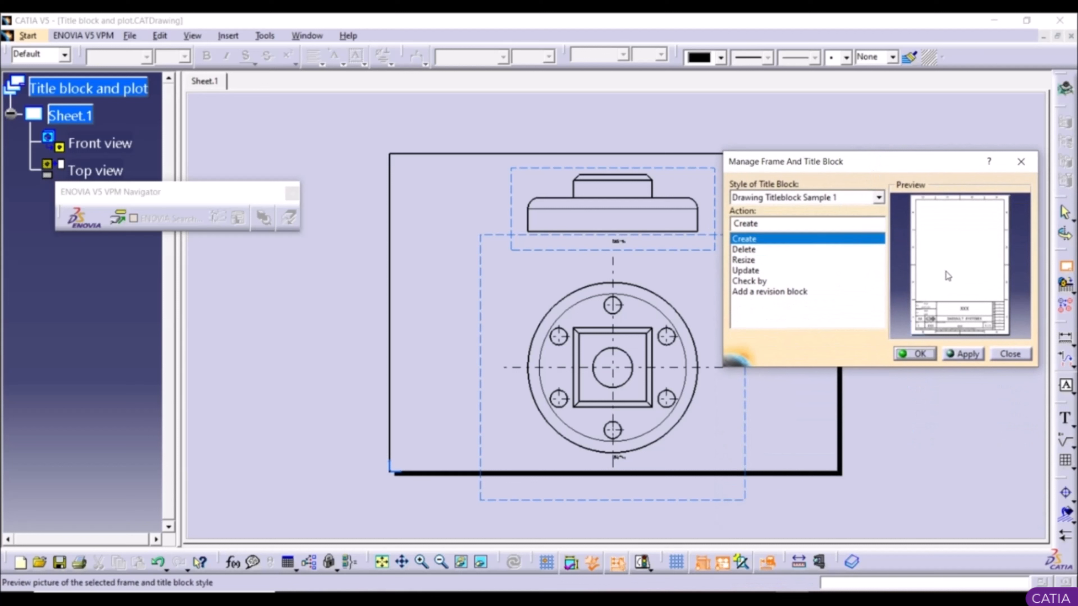
Step: Preview the title block styles Drawing Titleblock Sample 2 and Drawing Titleblock Sample Enovia 1
{"action": "left_click", "coordinate": [849, 198]}
{"action": "left_click", "coordinate": [838, 233]}
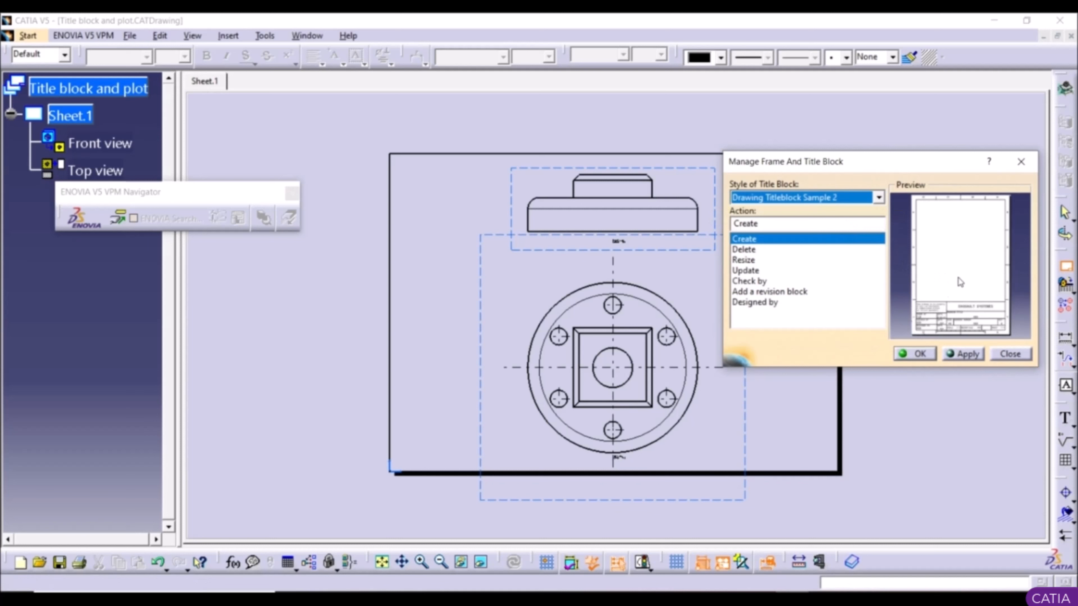
{"action": "left_click", "coordinate": [866, 196]}
{"action": "left_click", "coordinate": [819, 244]}
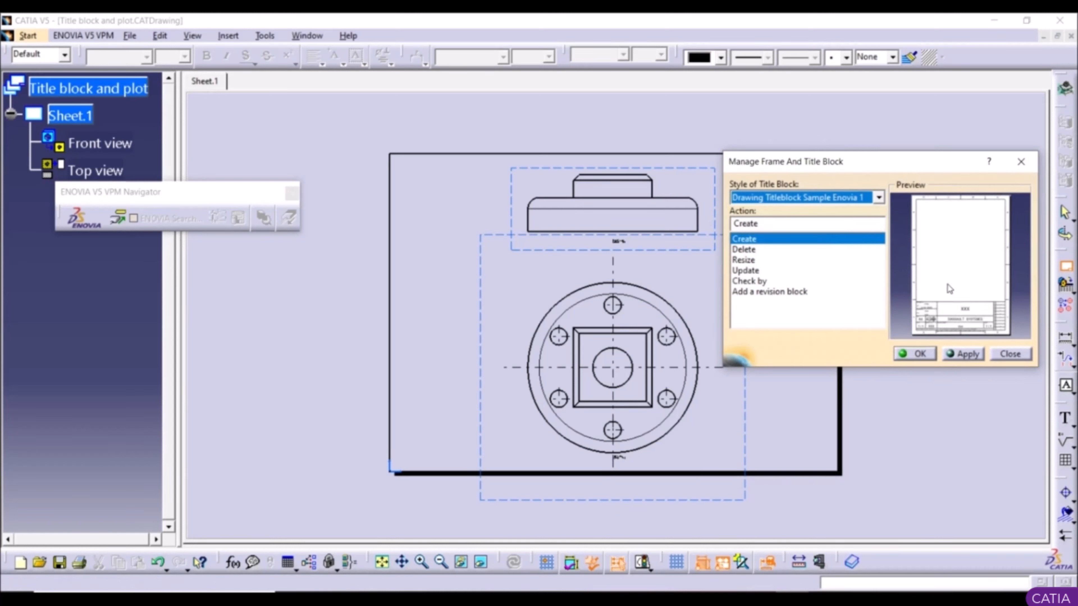
Step: Create the sheet frame and title block in the Drawing Titleblock Sample 1 style
{"action": "left_click", "coordinate": [822, 197]}
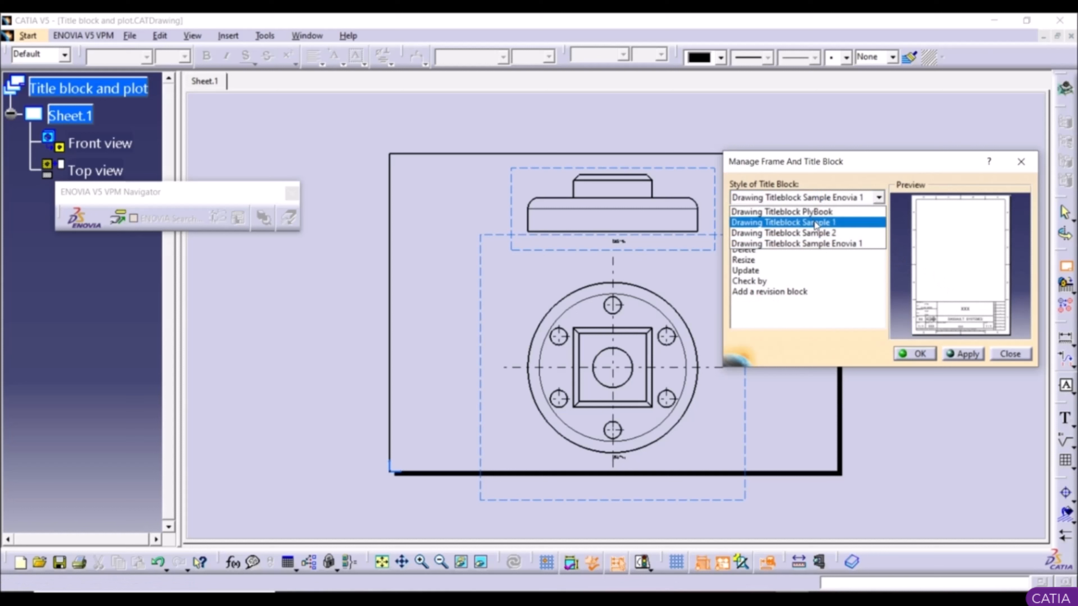
{"action": "left_click", "coordinate": [818, 222]}
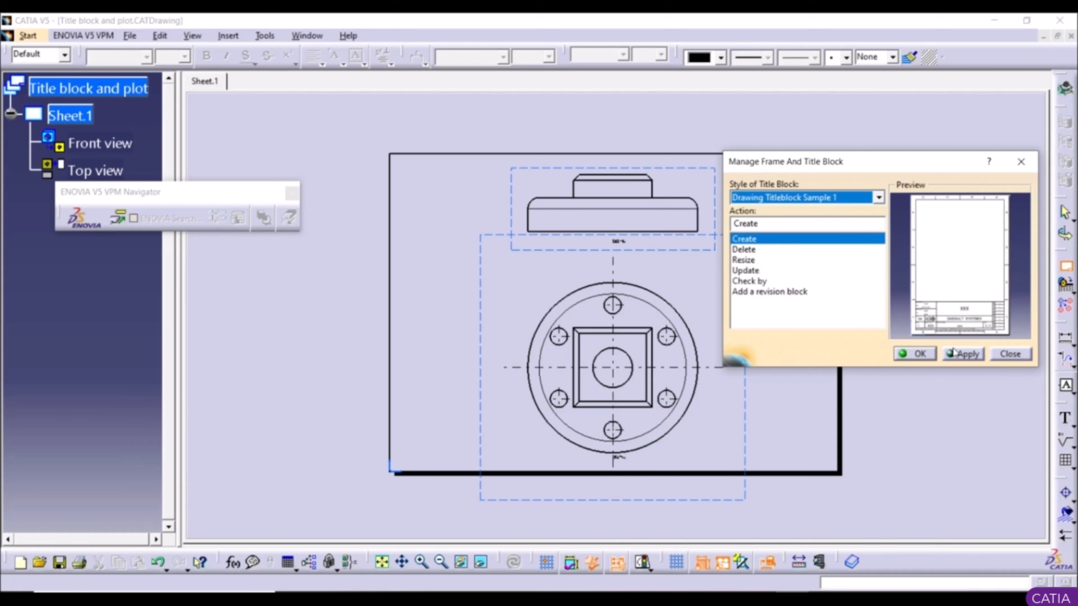
{"action": "left_click", "coordinate": [960, 353]}
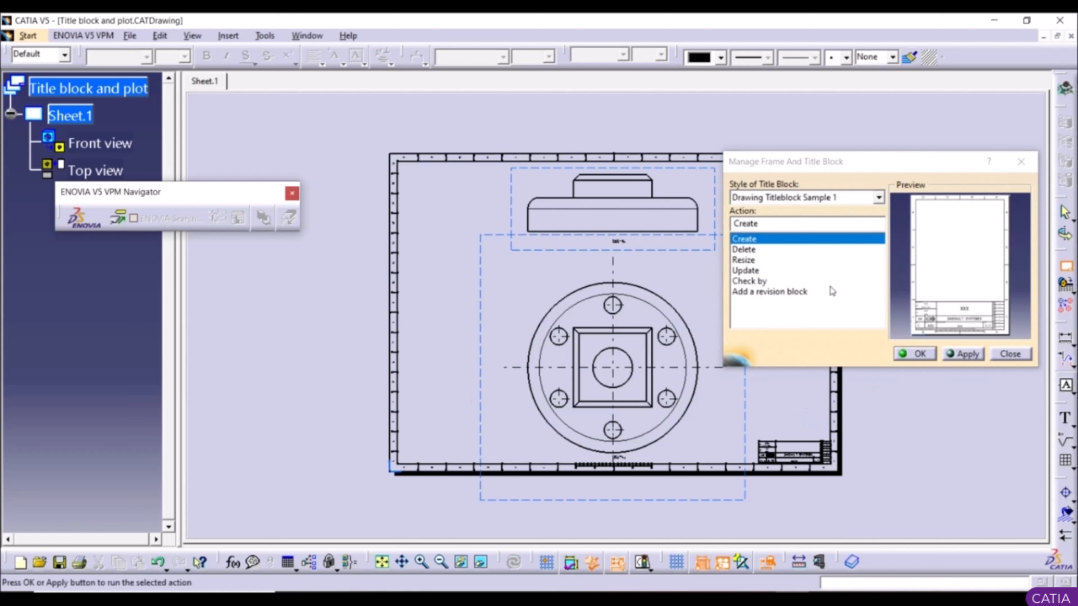
{"action": "left_click", "coordinate": [917, 354]}
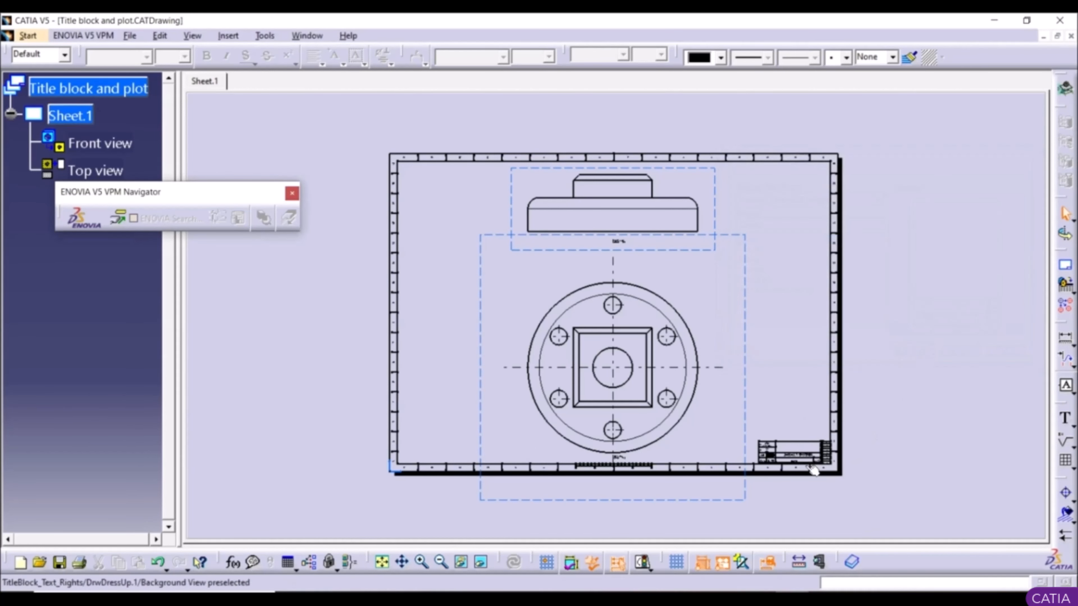
Step: Replace the company name text in the title block with Drawing1
{"action": "middle_click_drag", "start_coordinate": [679, 482], "coordinate": [643, 378]}
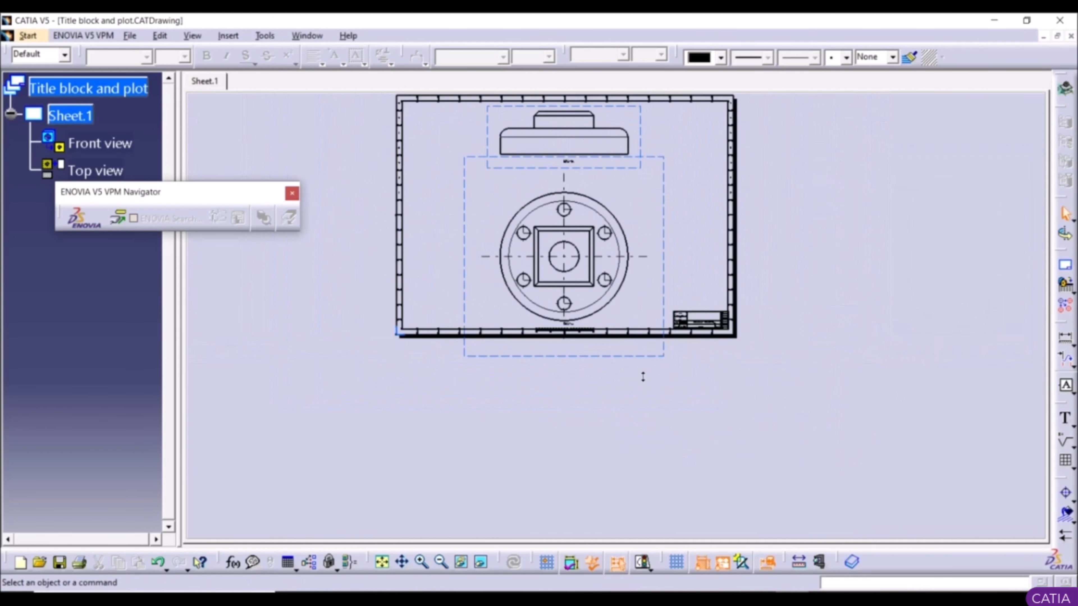
{"action": "middle_click_drag", "start_coordinate": [729, 345], "coordinate": [724, 217], "text": "ctrl"}
{"action": "middle_click_drag", "start_coordinate": [825, 295], "coordinate": [589, 265]}
{"action": "middle_click_drag", "start_coordinate": [589, 266], "coordinate": [577, 168], "text": "ctrl"}
{"action": "middle_click_drag", "start_coordinate": [803, 260], "coordinate": [631, 260]}
{"action": "mouse_move", "coordinate": [631, 260]}
{"action": "middle_mouse_down", "text": "ctrl"}
{"action": "mouse_move", "coordinate": [624, 296]}
{"action": "mouse_move", "coordinate": [643, 272]}
{"action": "mouse_move", "coordinate": [652, 286]}
{"action": "middle_mouse_up", "text": "ctrl"}
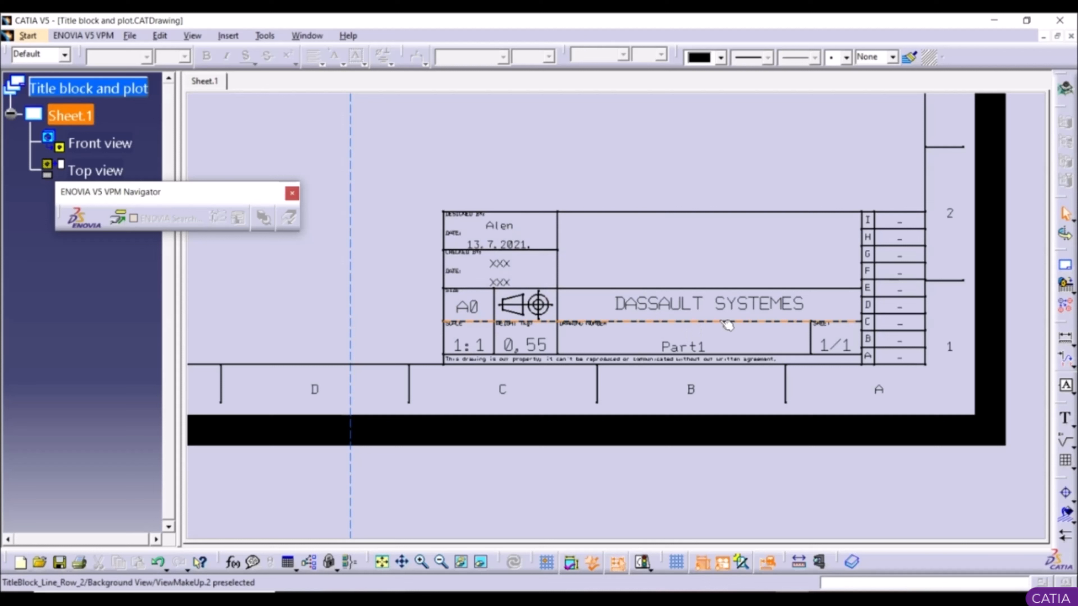
{"action": "double_click", "coordinate": [682, 304]}
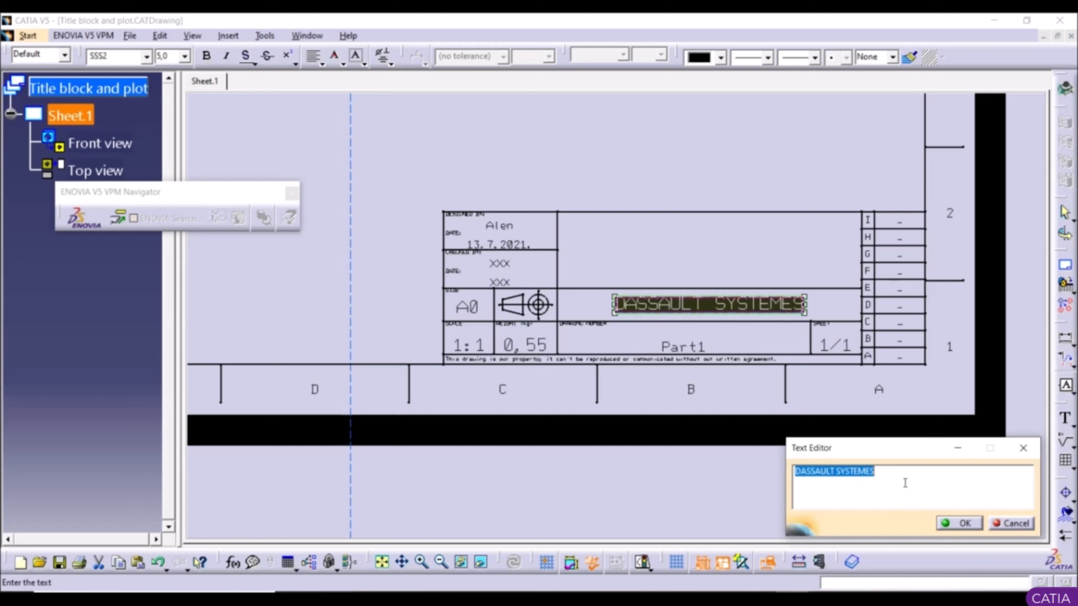
{"action": "type", "text": "Drawin"}
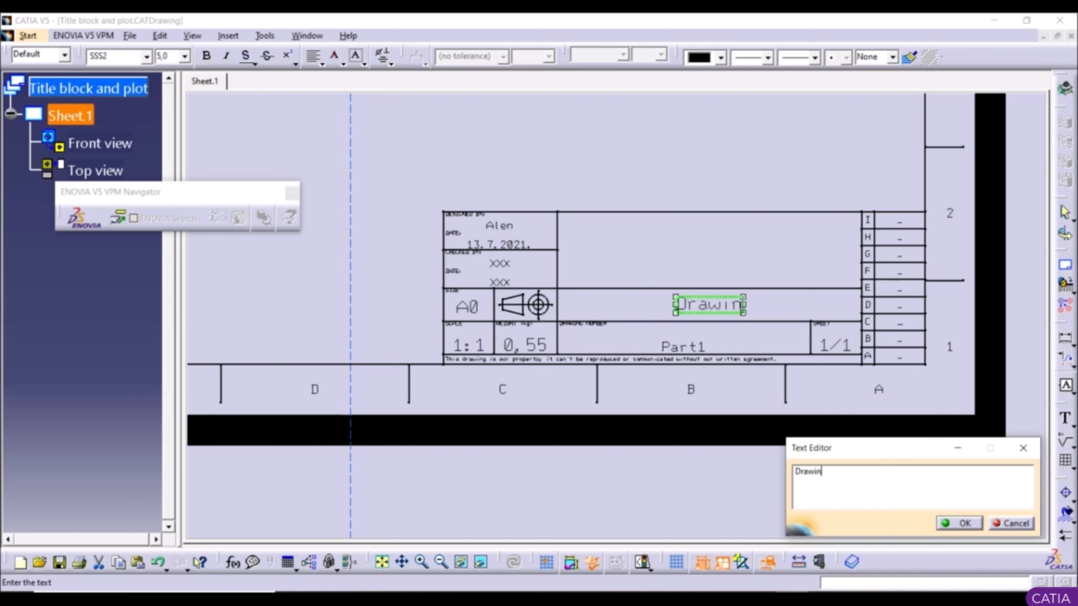
{"action": "type", "text": "g1"}
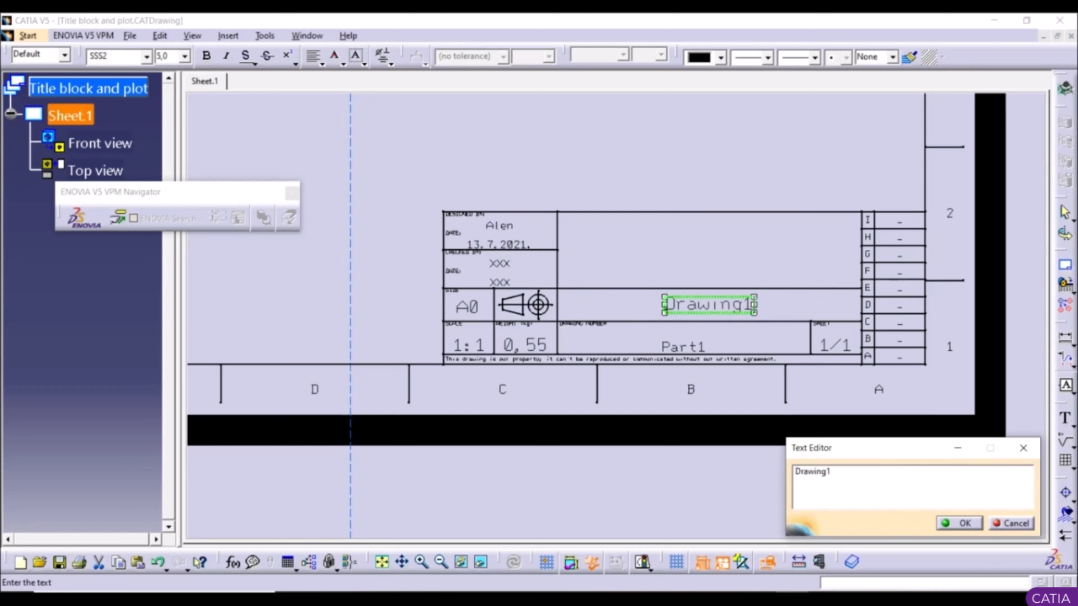
{"action": "left_click", "coordinate": [965, 523]}
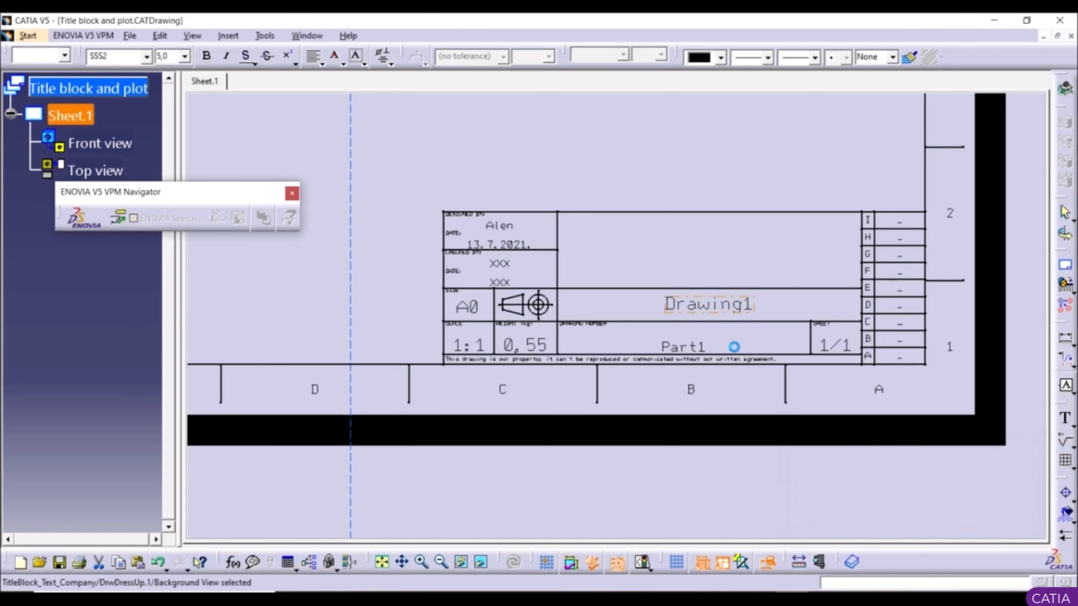
{"action": "left_click", "coordinate": [622, 142]}
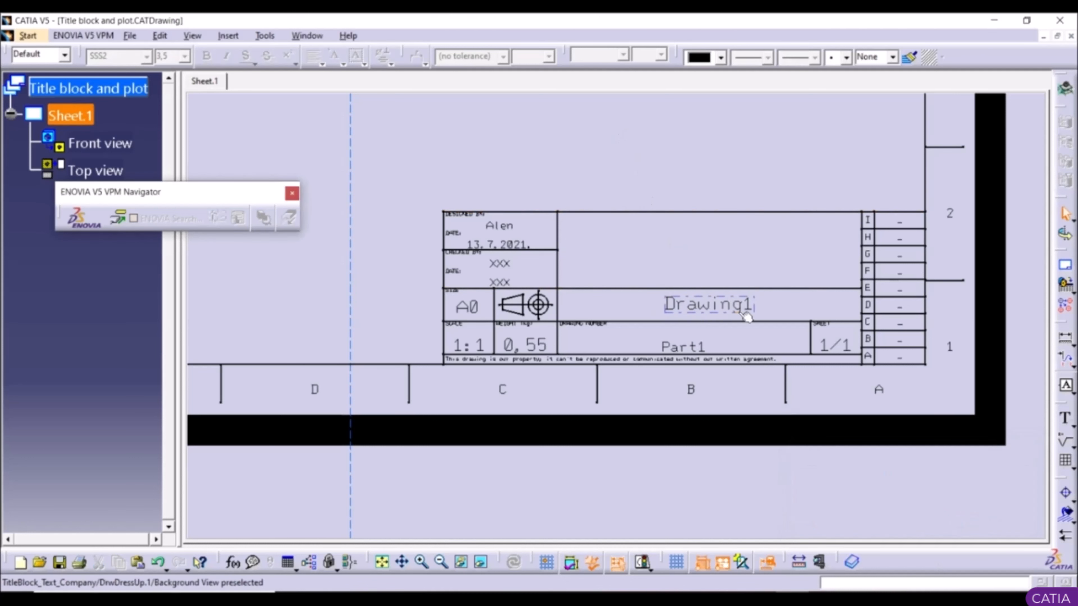
Step: Delete the inserted frame and title block from the sheet background
{"action": "middle_click_drag", "start_coordinate": [738, 406], "coordinate": [737, 441]}
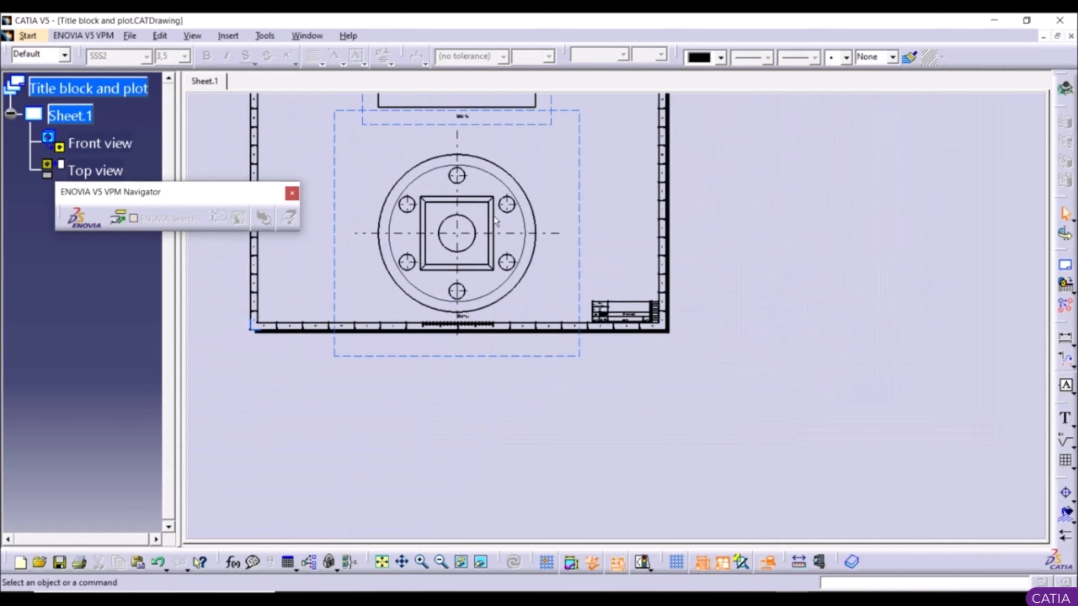
{"action": "mouse_move", "coordinate": [494, 216]}
{"action": "middle_mouse_down"}
{"action": "mouse_move", "coordinate": [567, 320]}
{"action": "mouse_move", "coordinate": [595, 331]}
{"action": "middle_mouse_up"}
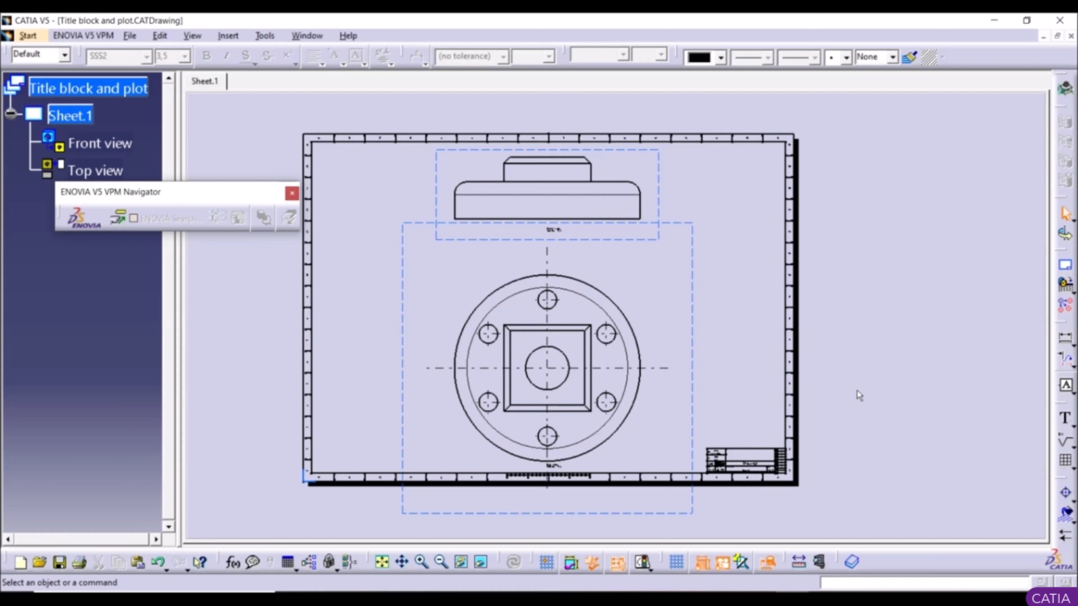
{"action": "left_click", "coordinate": [1067, 267]}
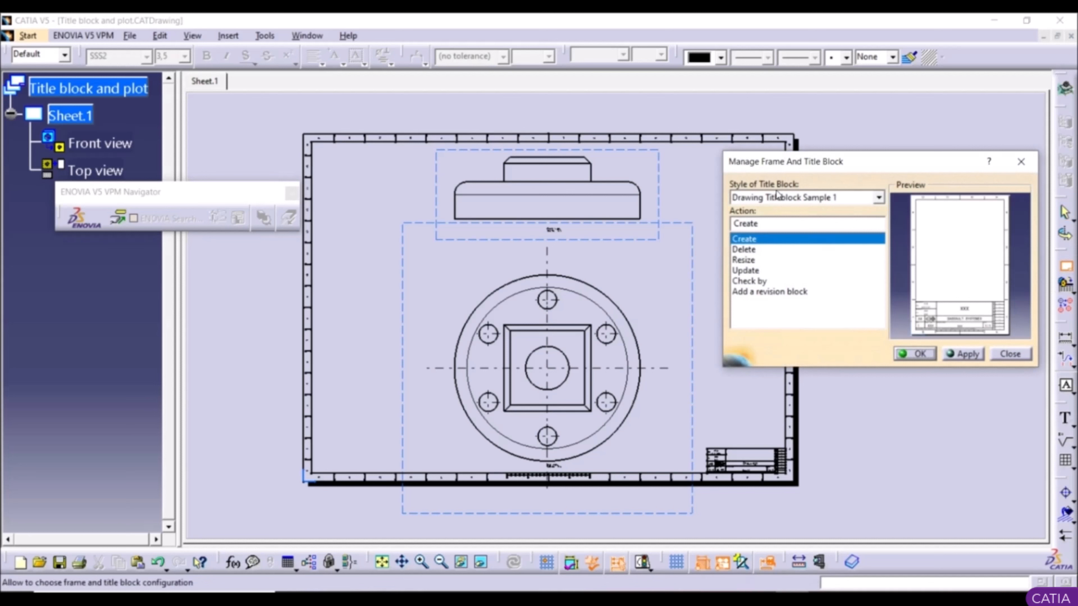
{"action": "left_click", "coordinate": [751, 252]}
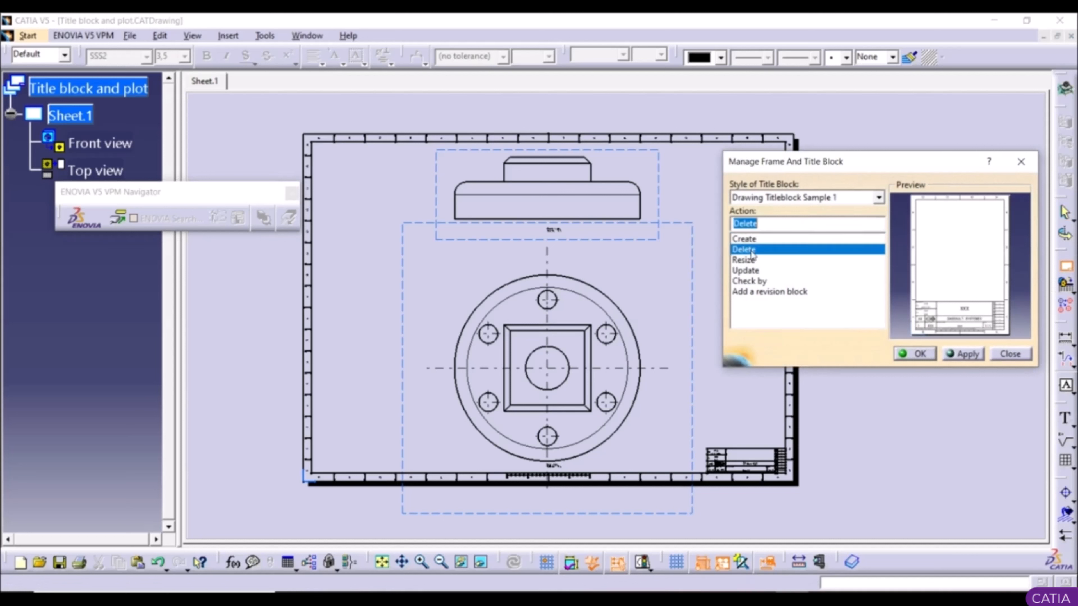
{"action": "left_click", "coordinate": [962, 354]}
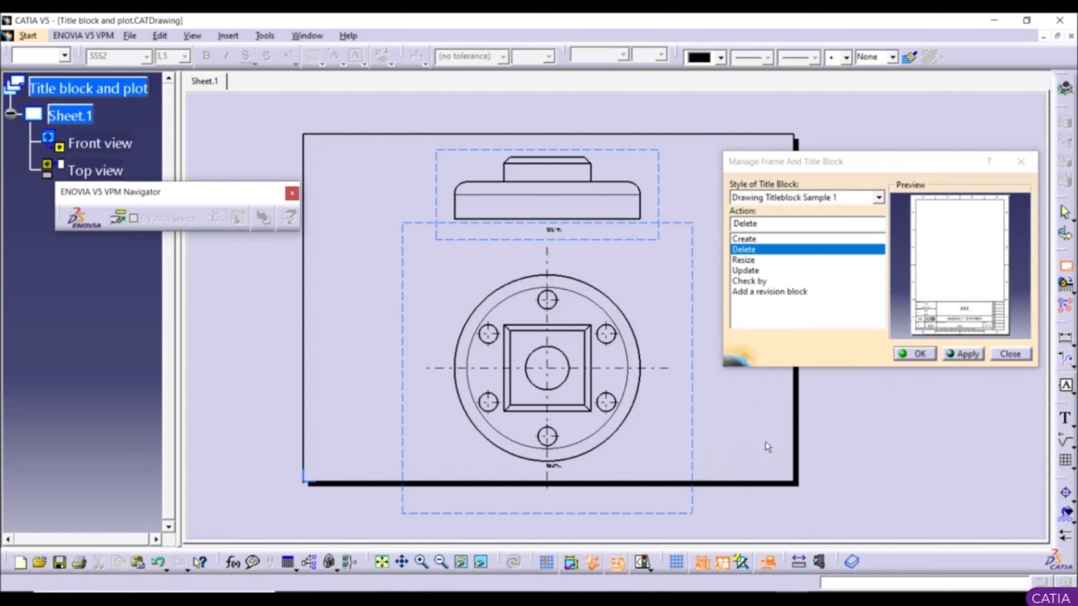
{"action": "left_click", "coordinate": [918, 356]}
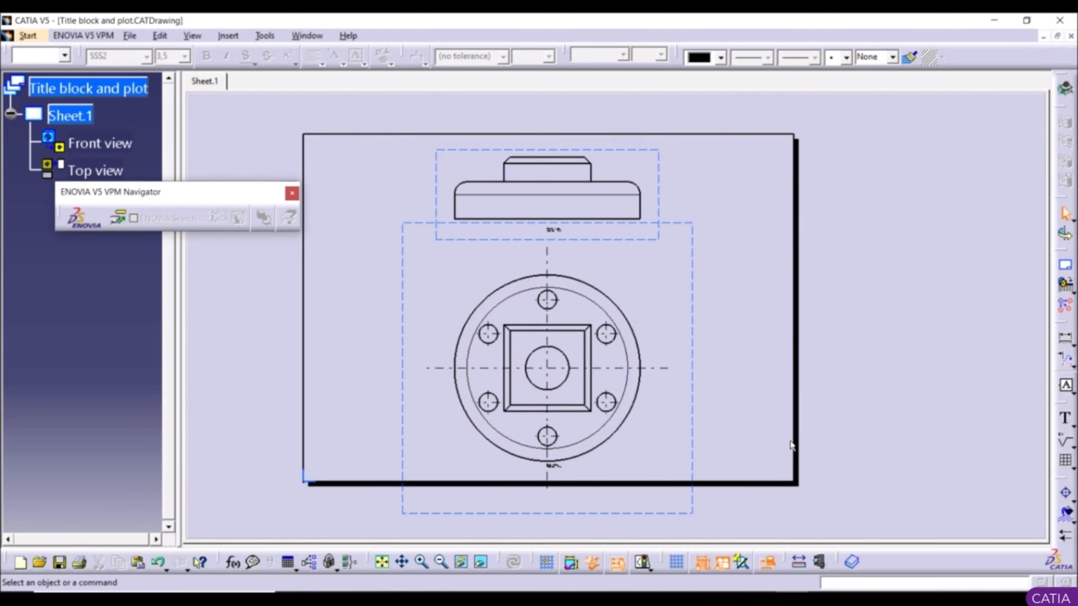
Step: Draw a rectangular border just inside the edges of the sheet as a manual frame
{"action": "left_click", "coordinate": [228, 36]}
{"action": "mouse_move", "coordinate": [299, 153]}
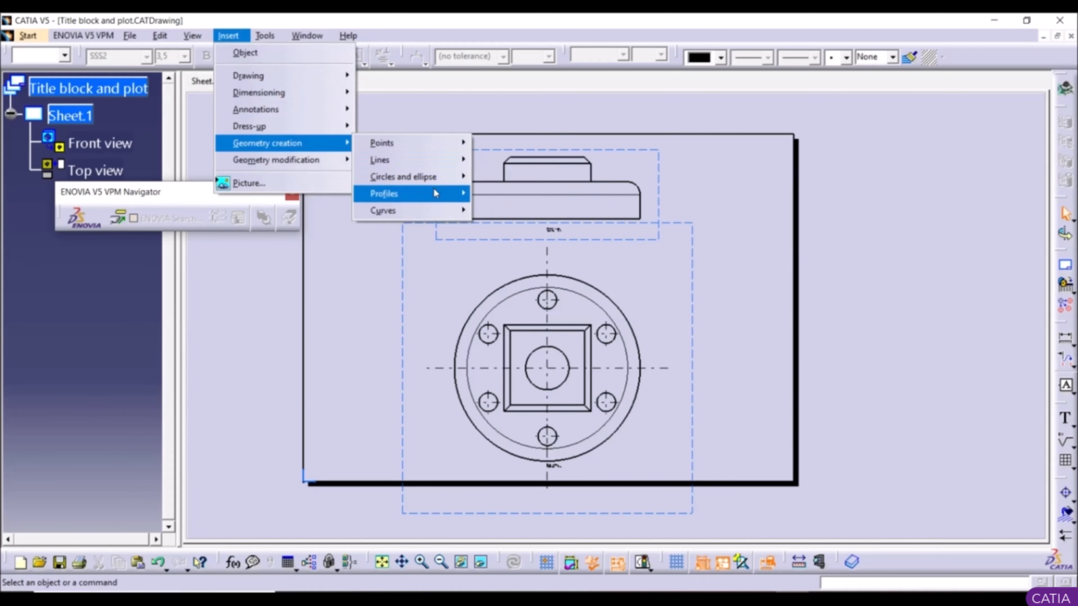
{"action": "mouse_move", "coordinate": [435, 193]}
{"action": "left_click", "coordinate": [501, 209]}
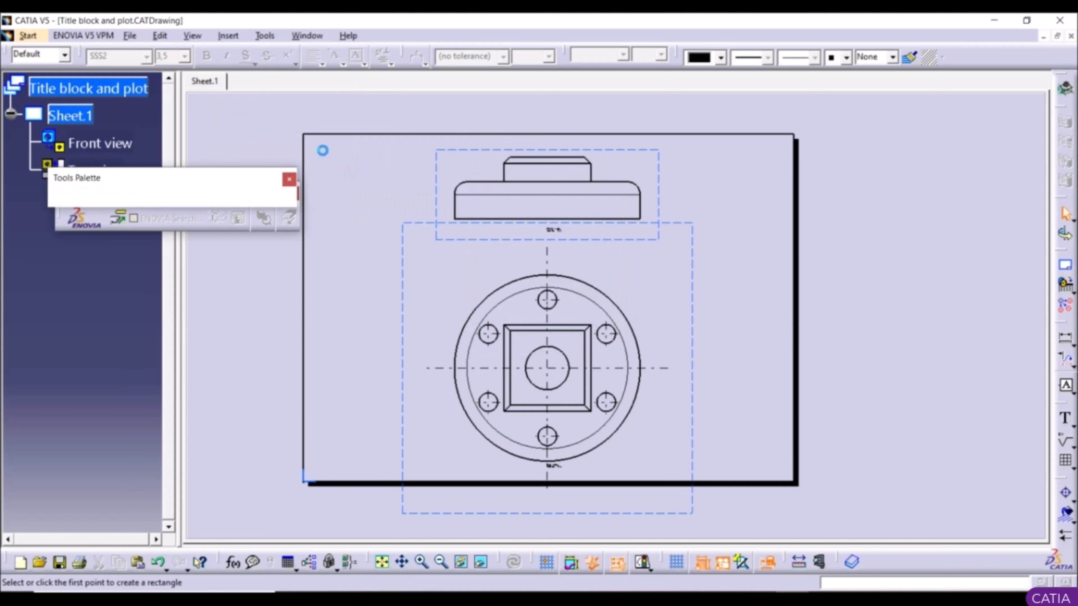
{"action": "left_click", "coordinate": [312, 140]}
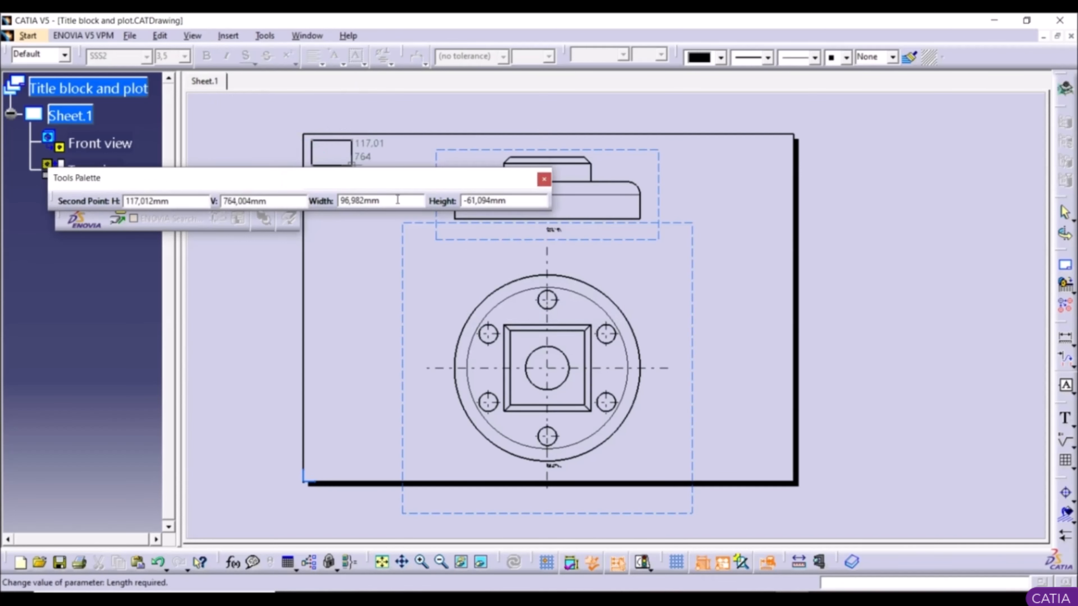
{"action": "left_click", "coordinate": [784, 477]}
Step: Draw a horizontal line inward from the frame's right edge near its lower corner as the title block's top edge
{"action": "left_click", "coordinate": [229, 36]}
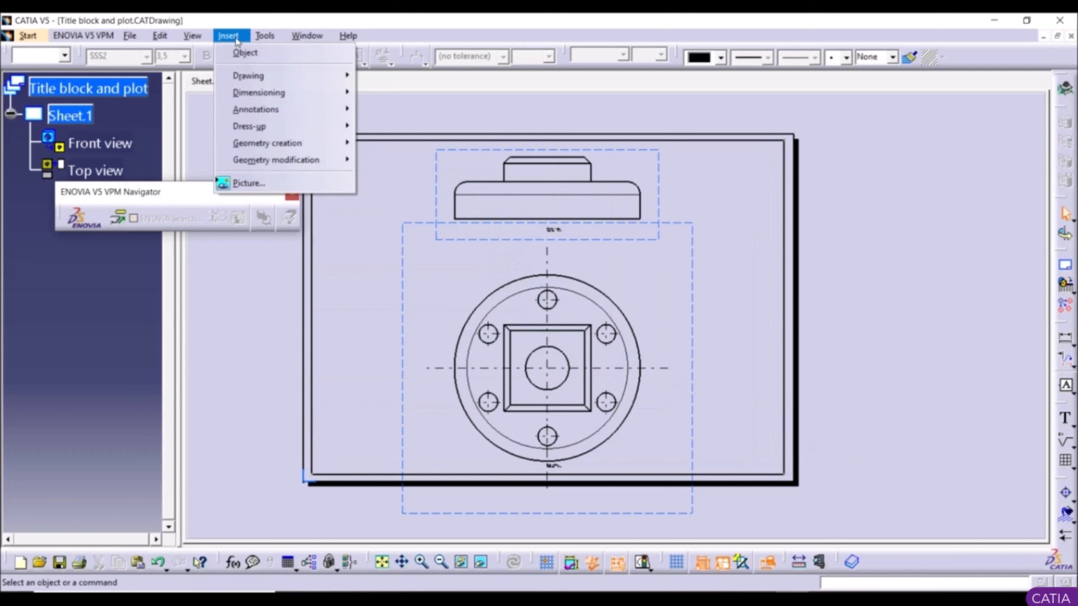
{"action": "mouse_move", "coordinate": [306, 143]}
{"action": "mouse_move", "coordinate": [422, 161]}
{"action": "left_click", "coordinate": [492, 159]}
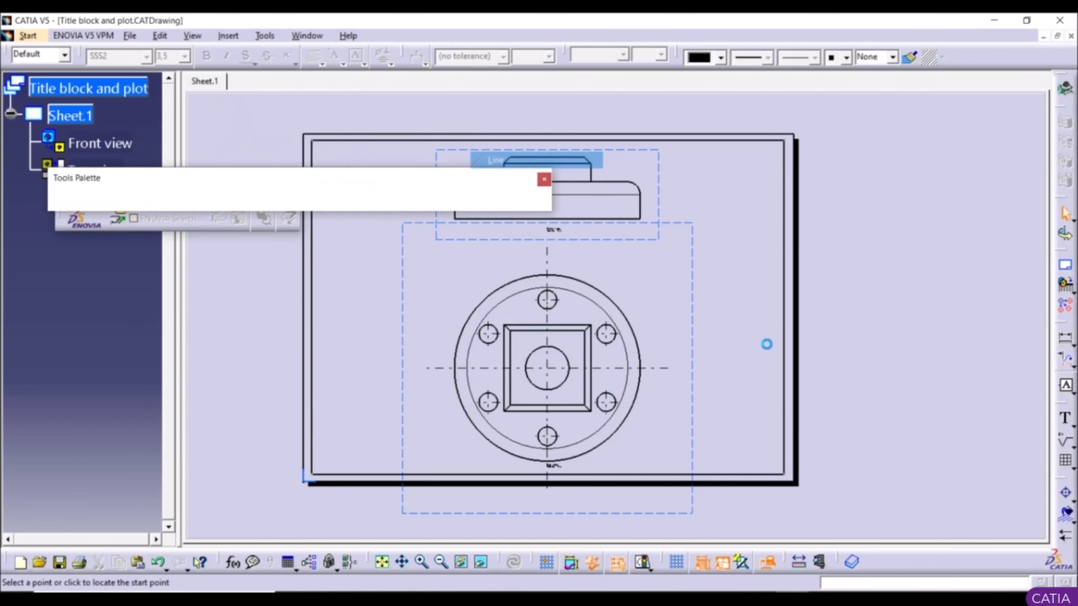
{"action": "left_click", "coordinate": [784, 436]}
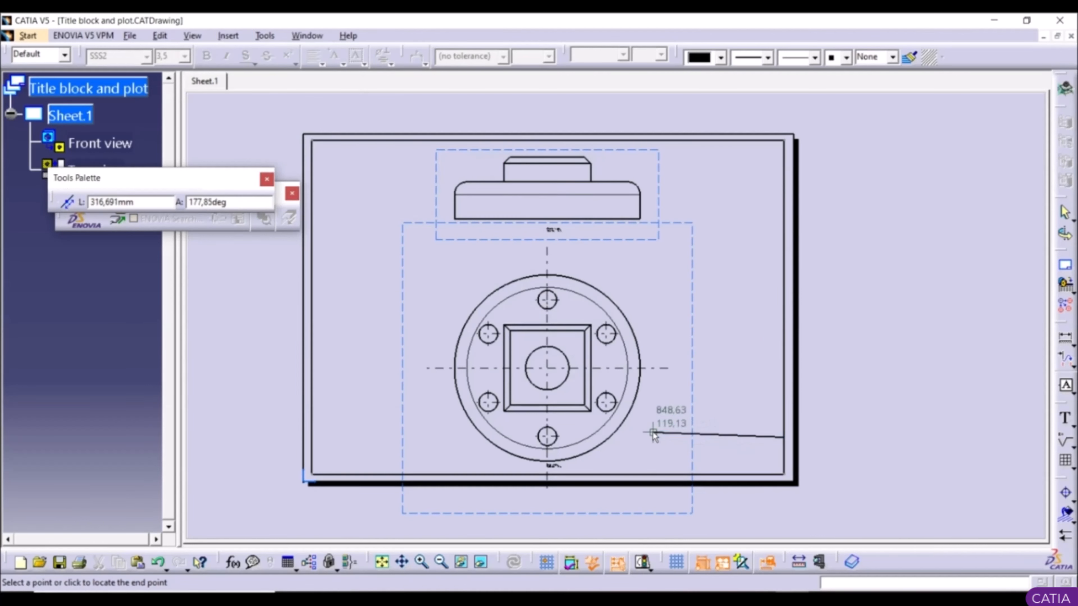
{"action": "left_click", "coordinate": [645, 436]}
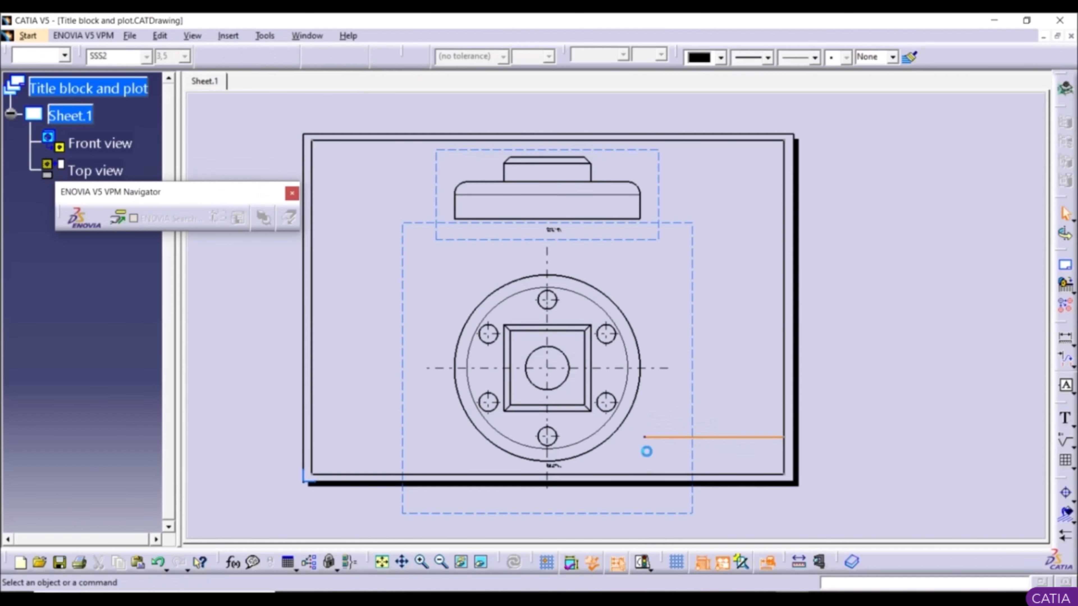
Step: Draw a vertical line from the free end of the horizontal line down to the frame's bottom edge to close the title block
{"action": "left_click", "coordinate": [228, 36]}
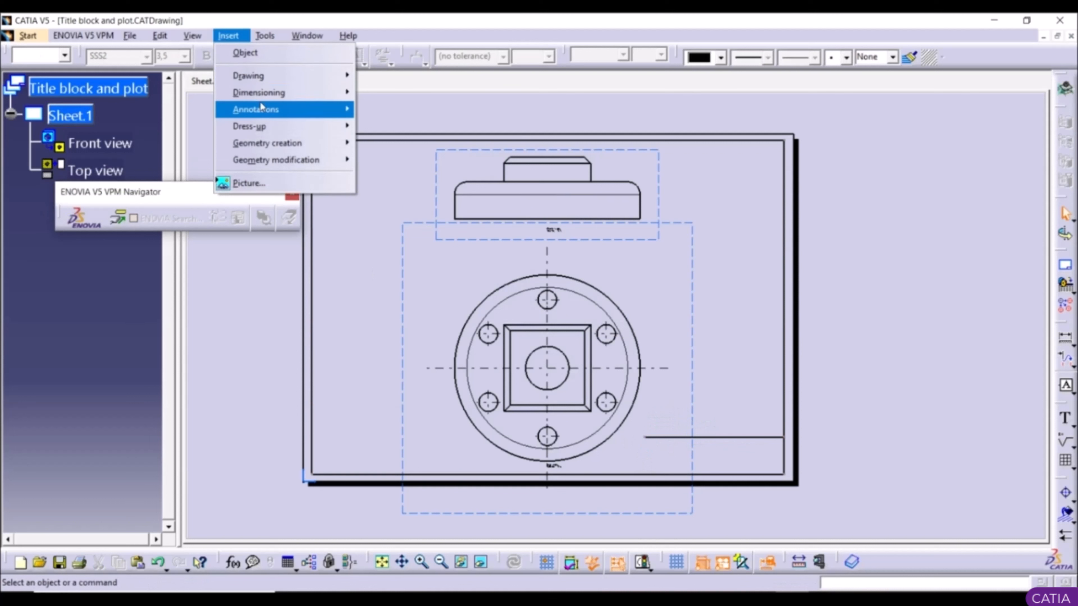
{"action": "mouse_move", "coordinate": [278, 92]}
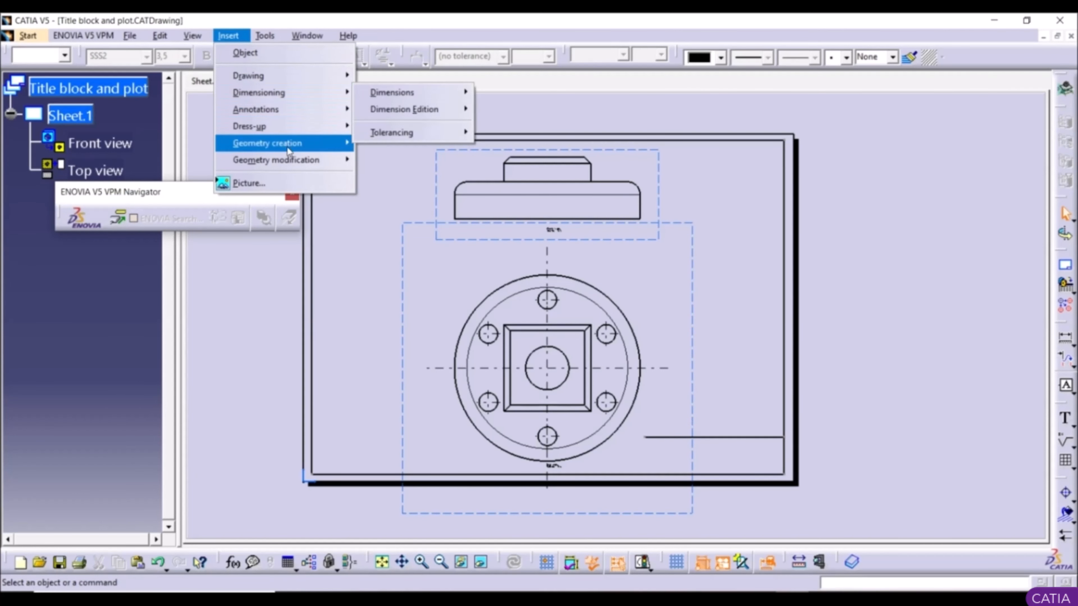
{"action": "mouse_move", "coordinate": [297, 144]}
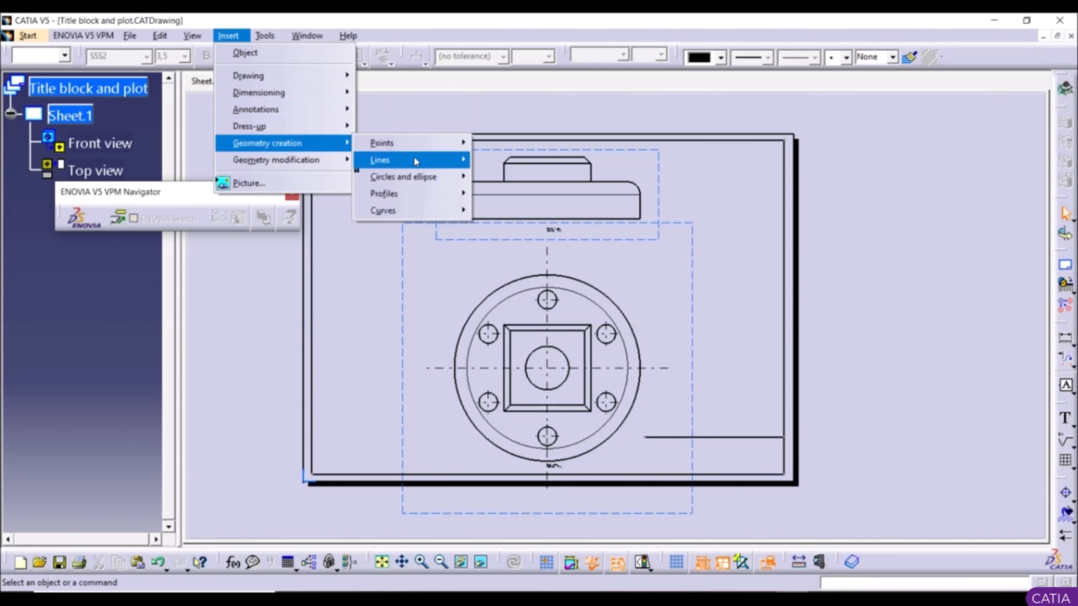
{"action": "mouse_move", "coordinate": [417, 157]}
{"action": "left_click", "coordinate": [484, 160]}
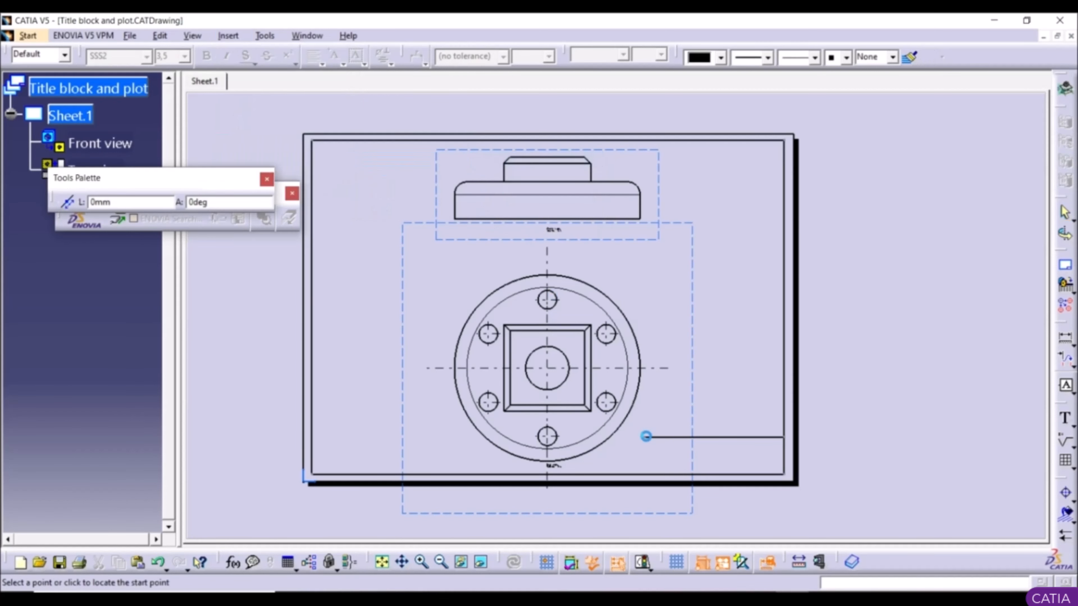
{"action": "left_click", "coordinate": [644, 437]}
{"action": "left_click", "coordinate": [644, 475]}
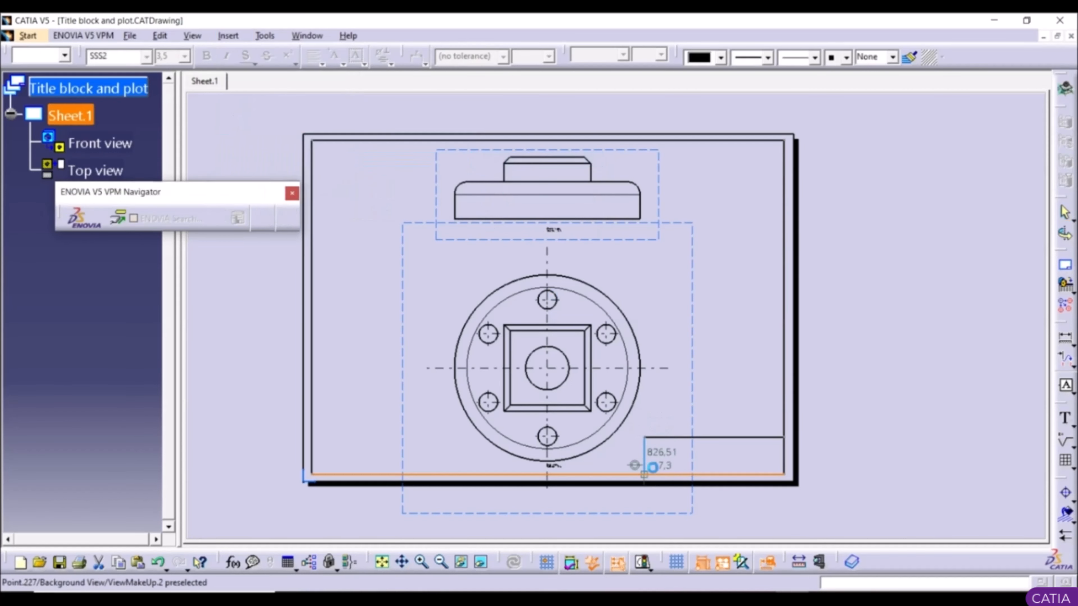
{"action": "left_click", "coordinate": [850, 391]}
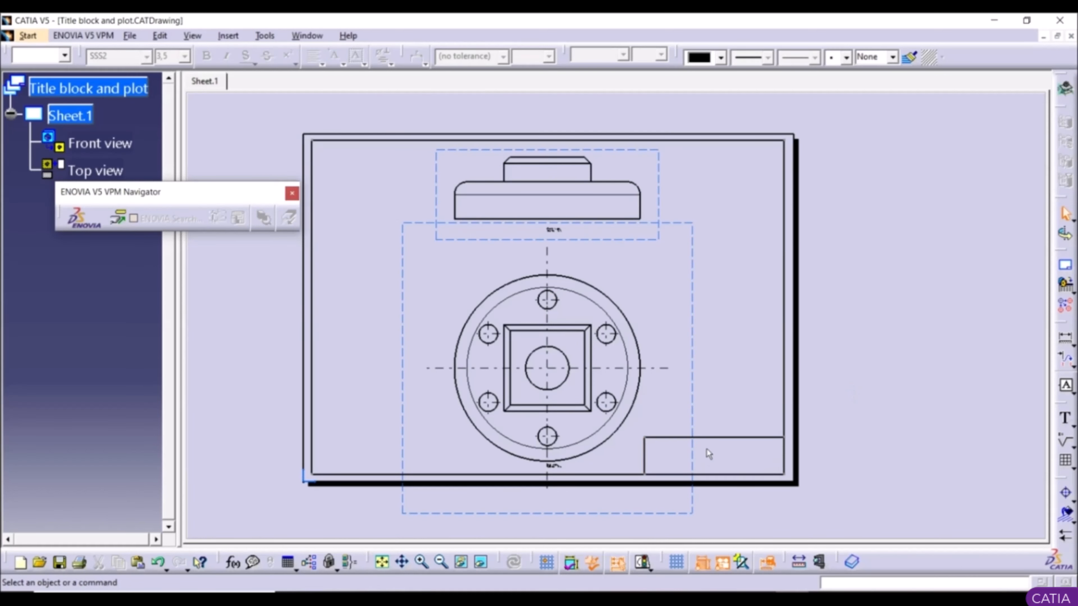
Step: Place the text NAME inside the manually drawn title block
{"action": "left_click", "coordinate": [1065, 419]}
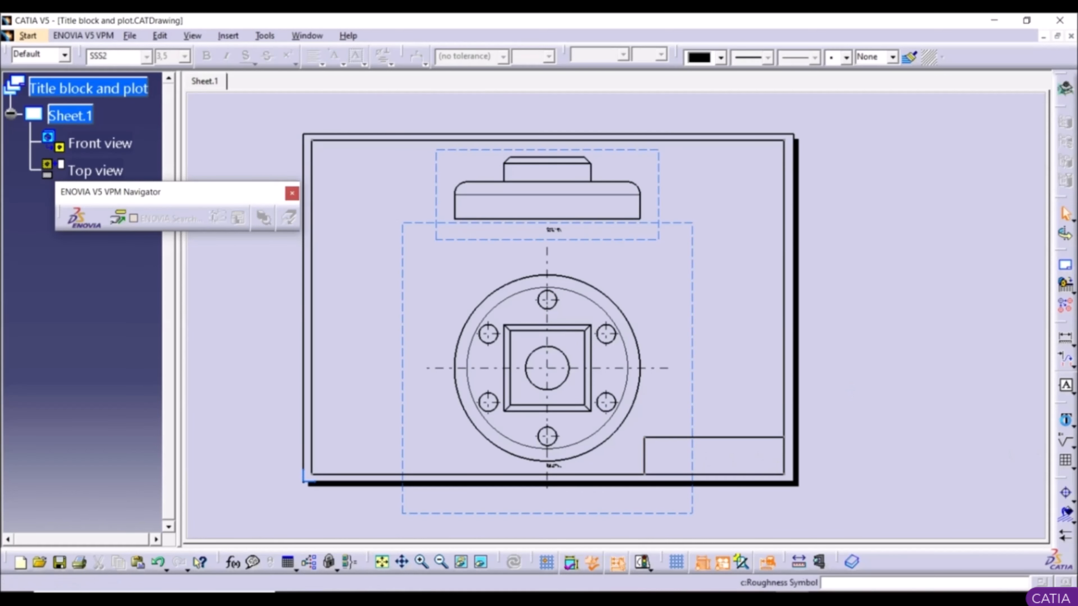
{"action": "left_click", "coordinate": [697, 456]}
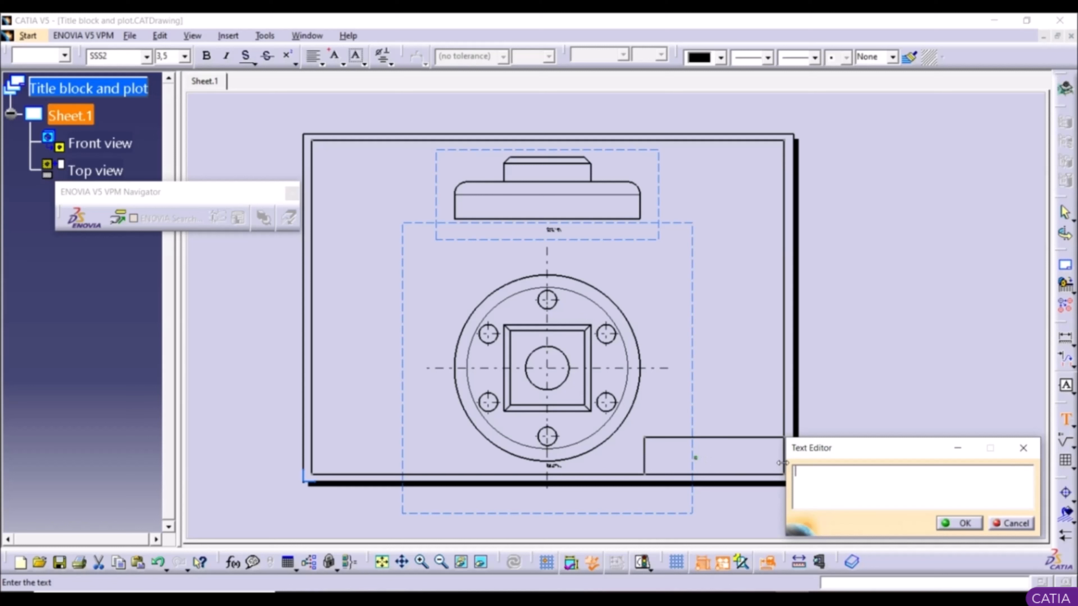
{"action": "type", "text": "NAME"}
{"action": "left_click", "coordinate": [960, 523]}
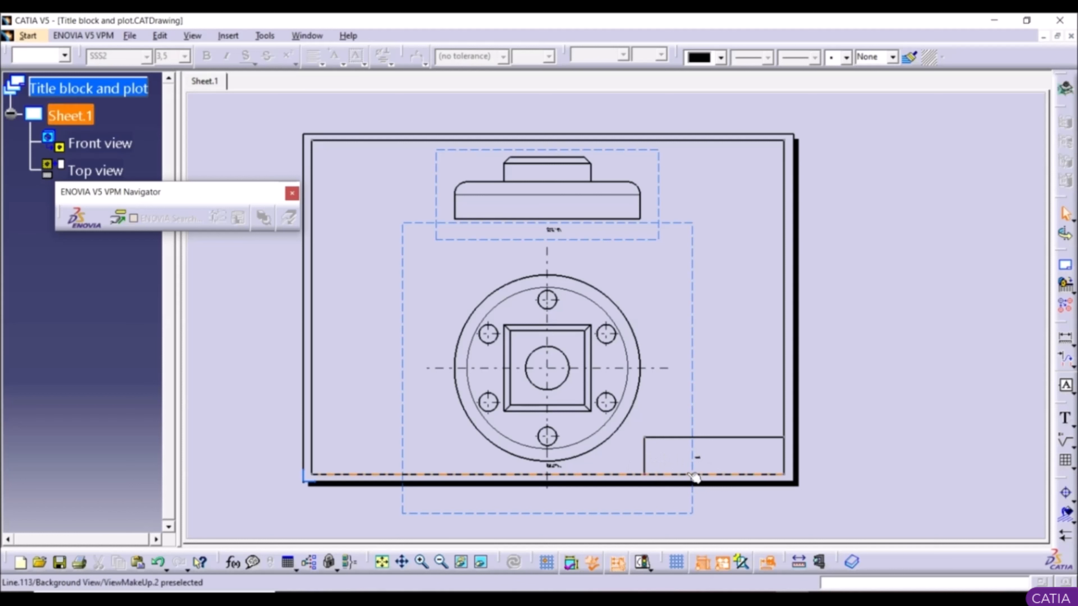
Step: Undo the NAME text, both title block lines and the rectangular frame
{"action": "left_click", "coordinate": [158, 562]}
{"action": "left_click", "coordinate": [159, 562]}
{"action": "left_click", "coordinate": [159, 562]}
{"action": "left_click", "coordinate": [158, 562]}
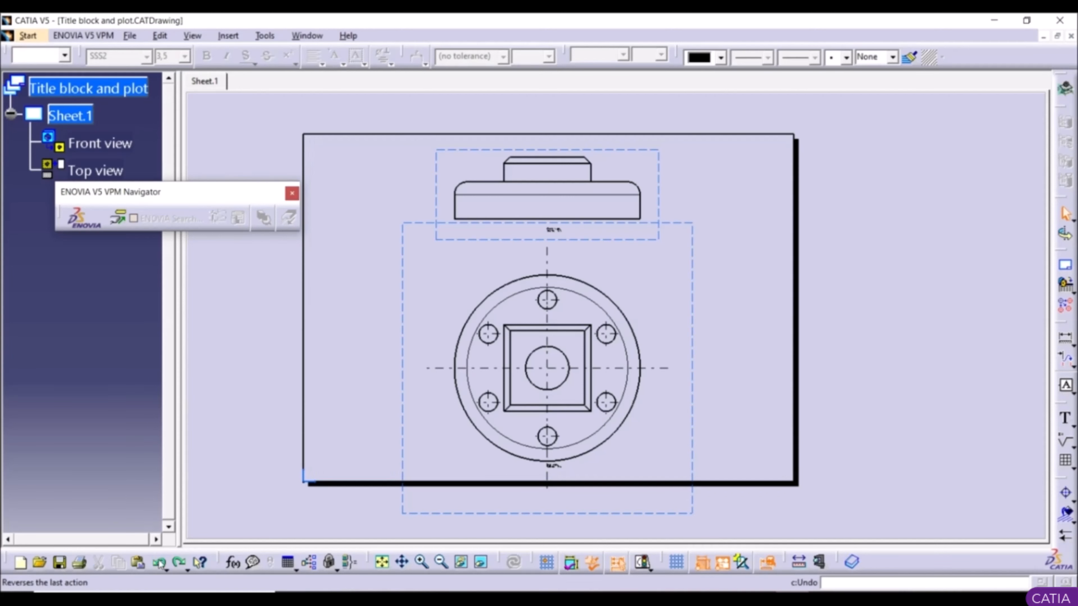
Step: Create the frame and title block in the Drawing Titleblock Sample 1 style, and return to the working views
{"action": "left_click", "coordinate": [1067, 266]}
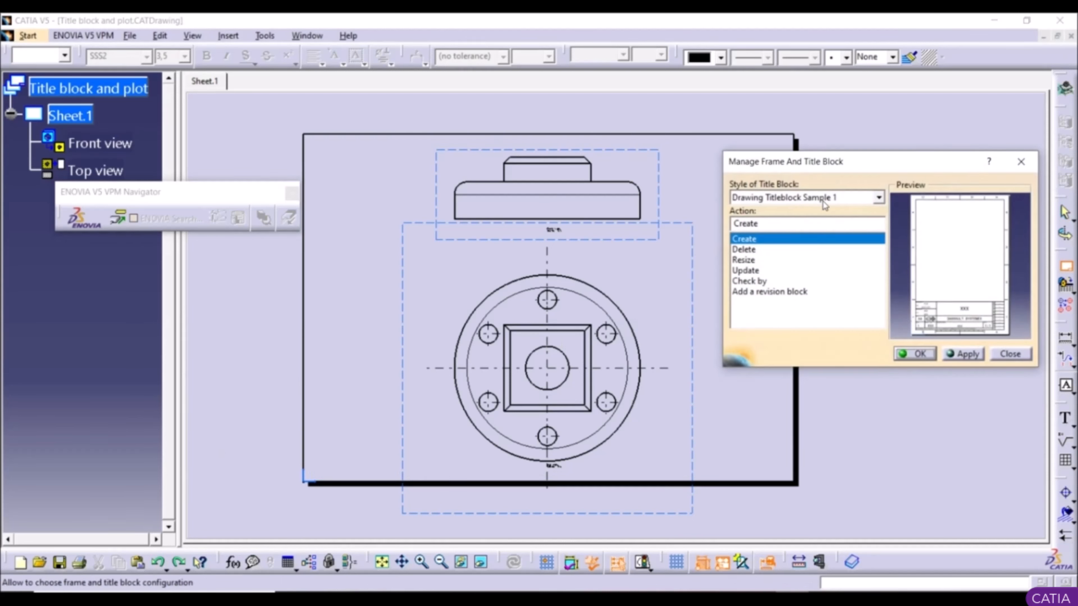
{"action": "left_click", "coordinate": [960, 356]}
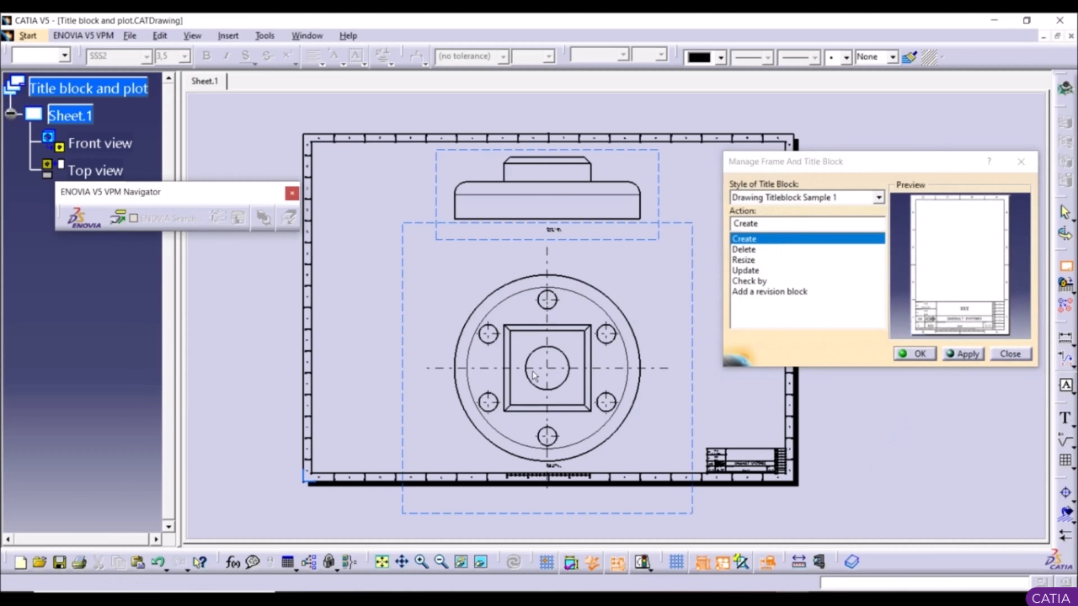
{"action": "left_click", "coordinate": [908, 356]}
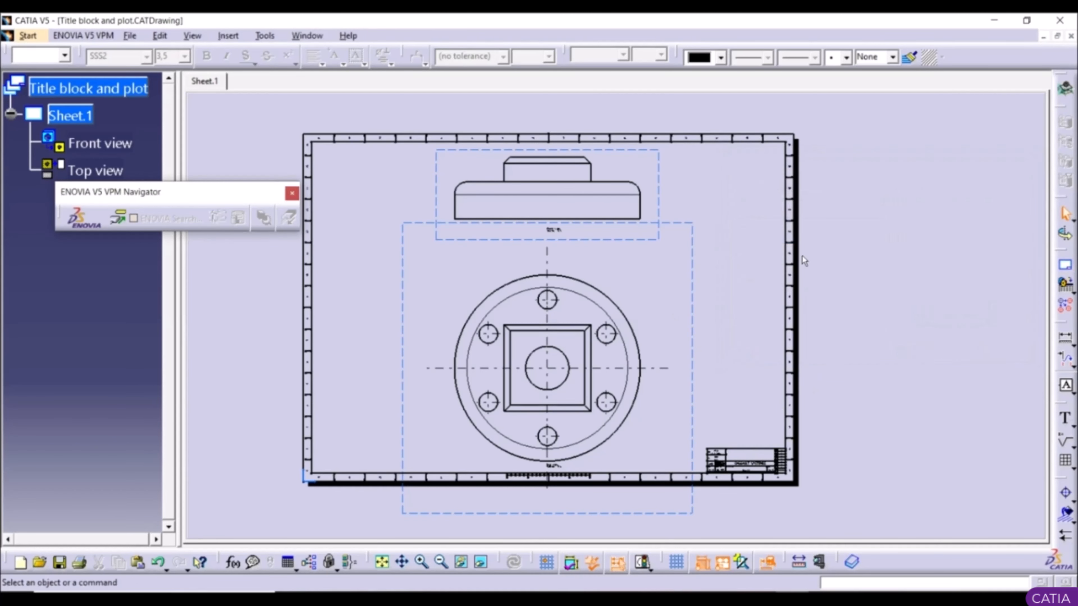
{"action": "left_click", "coordinate": [168, 36]}
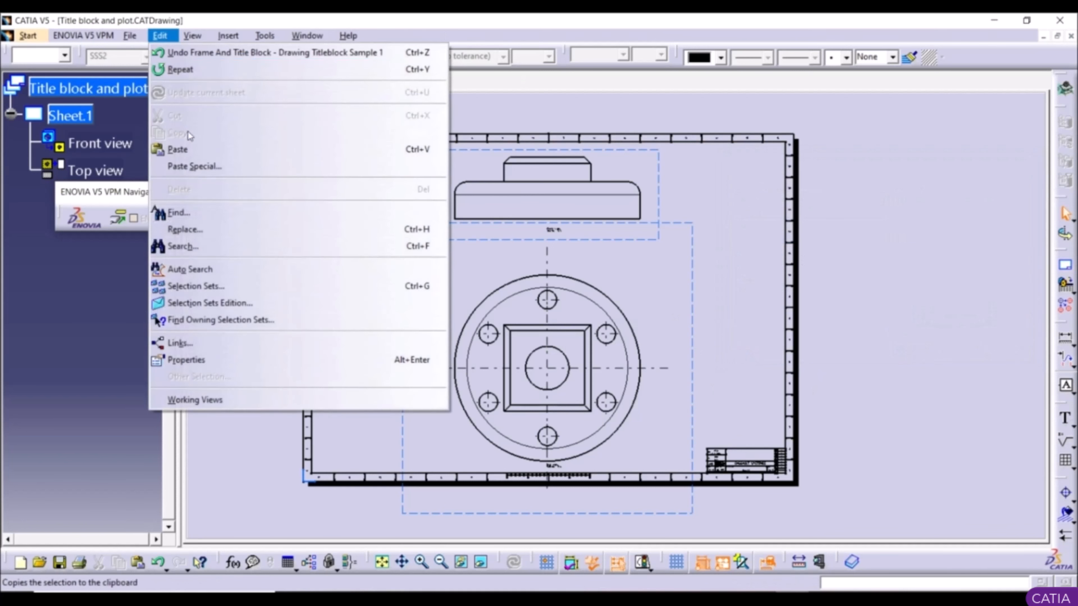
{"action": "left_click", "coordinate": [195, 401]}
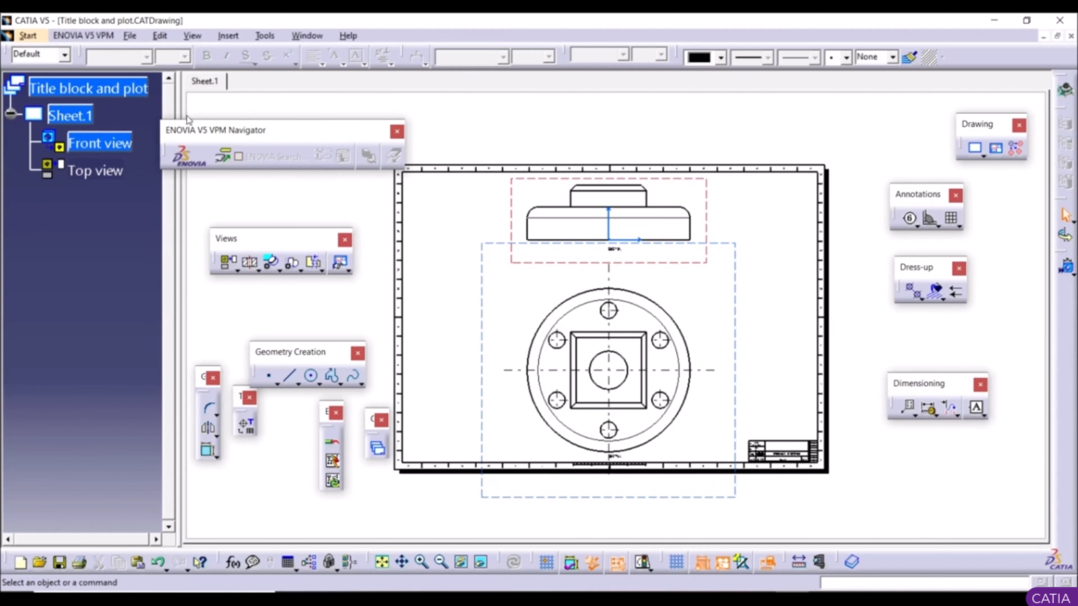
Step: Open the print settings for the drawing and choose PDFCreator as the printer
{"action": "left_click", "coordinate": [130, 36]}
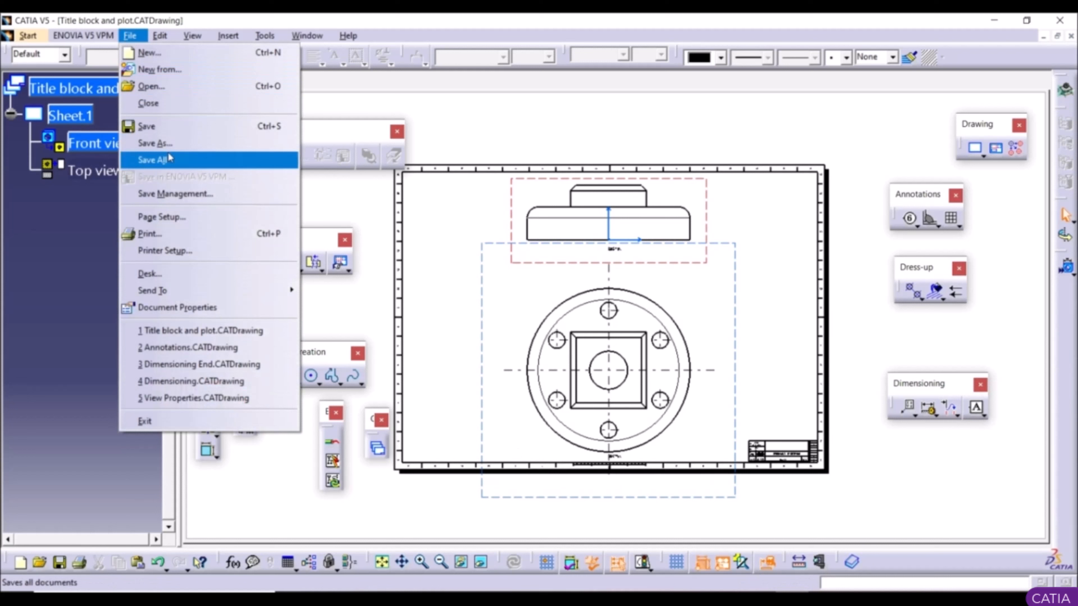
{"action": "left_click", "coordinate": [170, 234]}
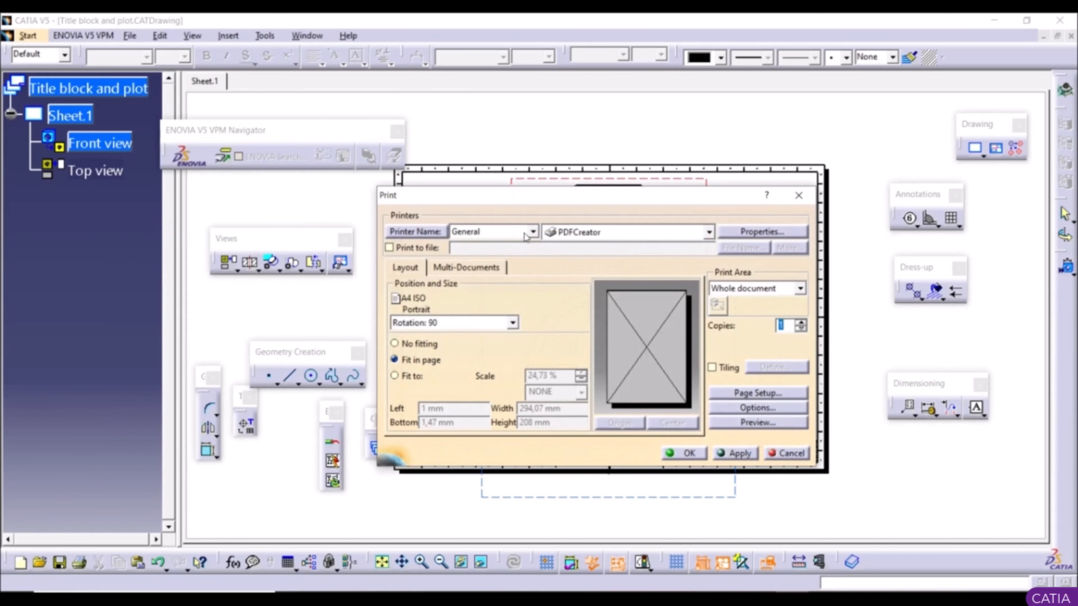
{"action": "left_click", "coordinate": [623, 236]}
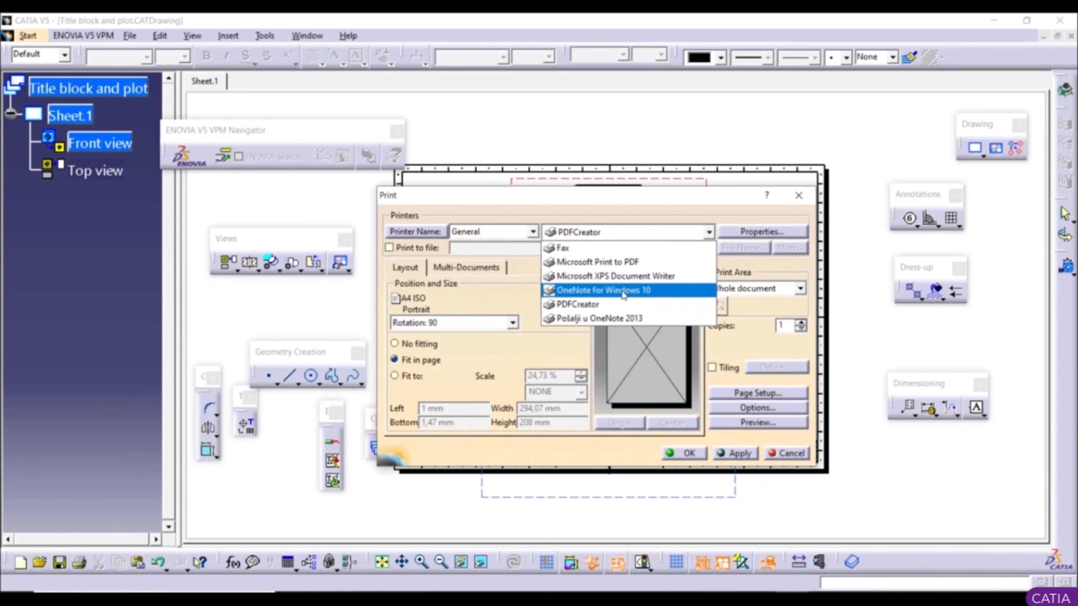
{"action": "left_click", "coordinate": [608, 304]}
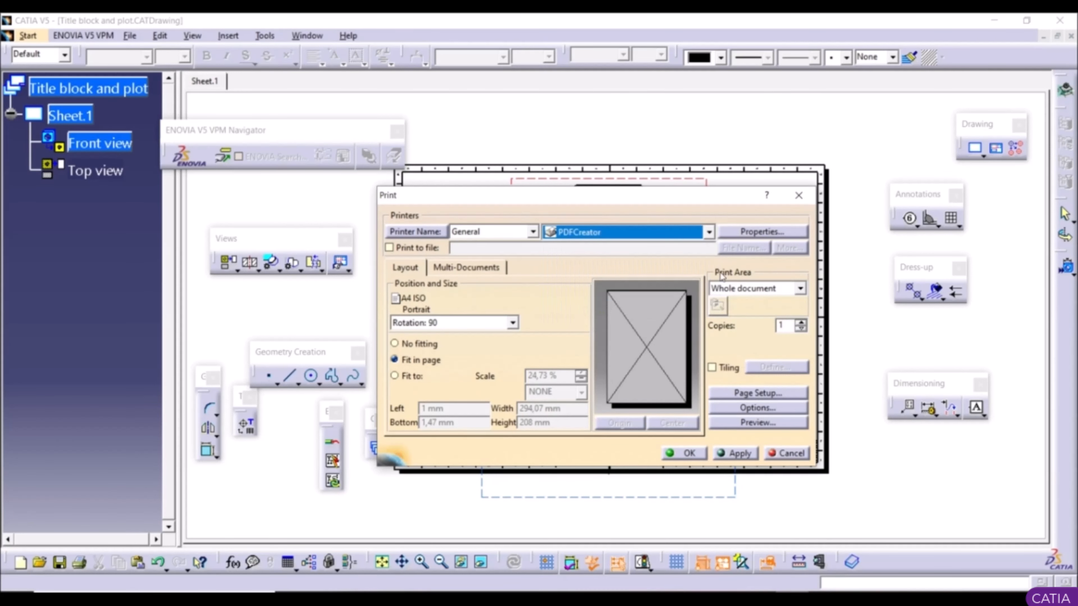
Step: Try the Display print area, then set the print area to Whole document with a rotation of 90
{"action": "left_click", "coordinate": [754, 292]}
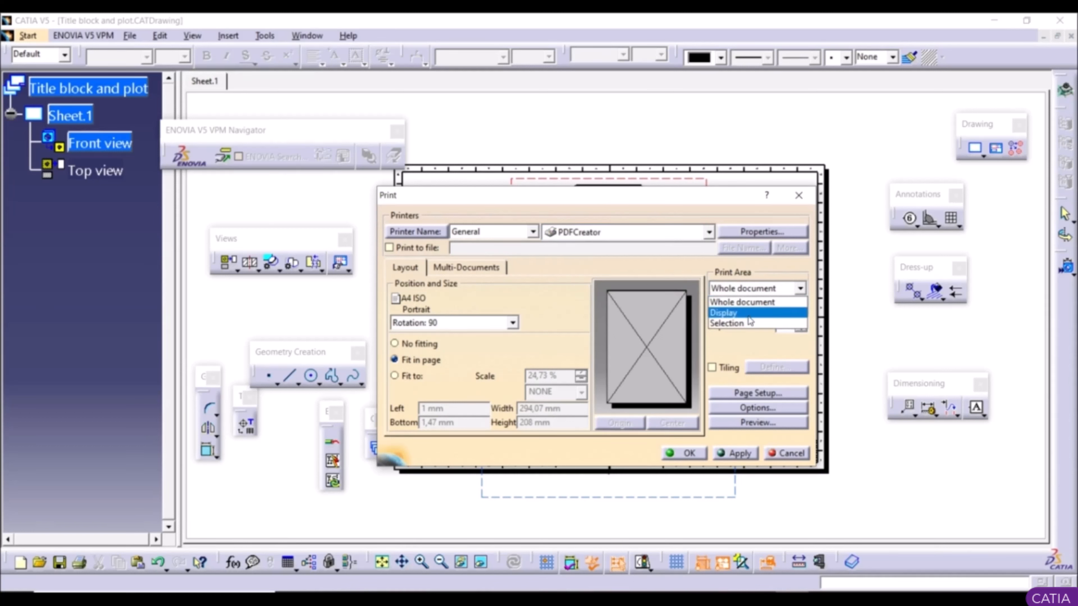
{"action": "left_click", "coordinate": [751, 318]}
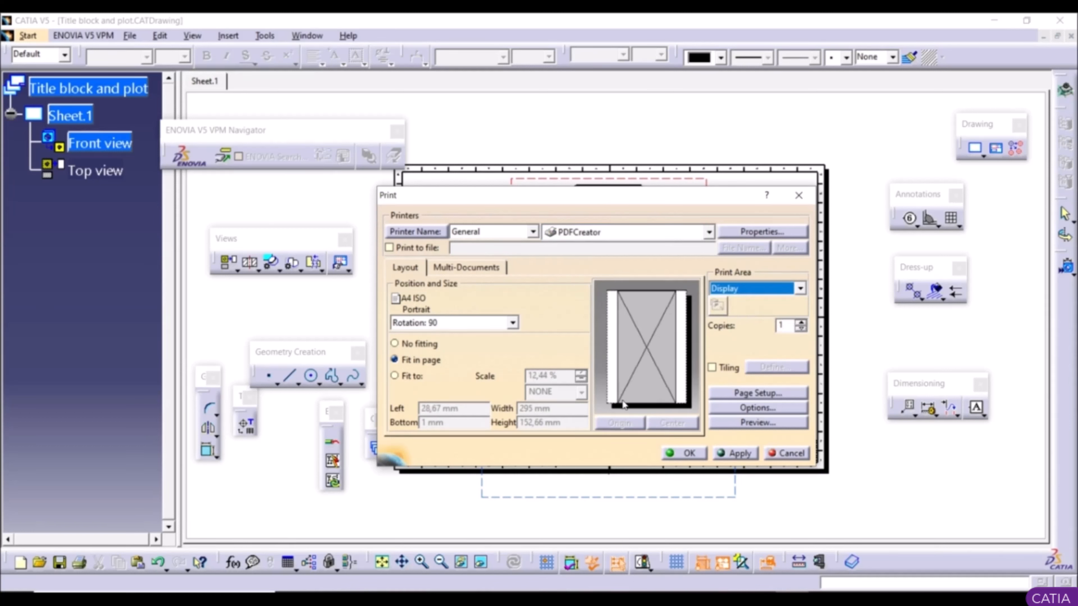
{"action": "left_click", "coordinate": [800, 289]}
{"action": "left_click", "coordinate": [754, 304]}
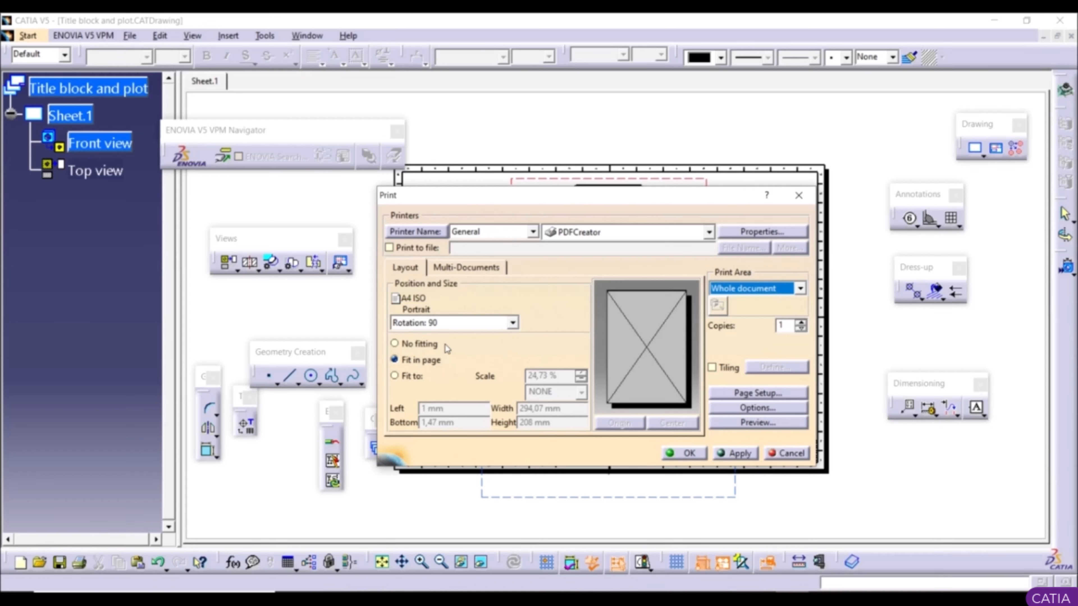
{"action": "left_click", "coordinate": [420, 326]}
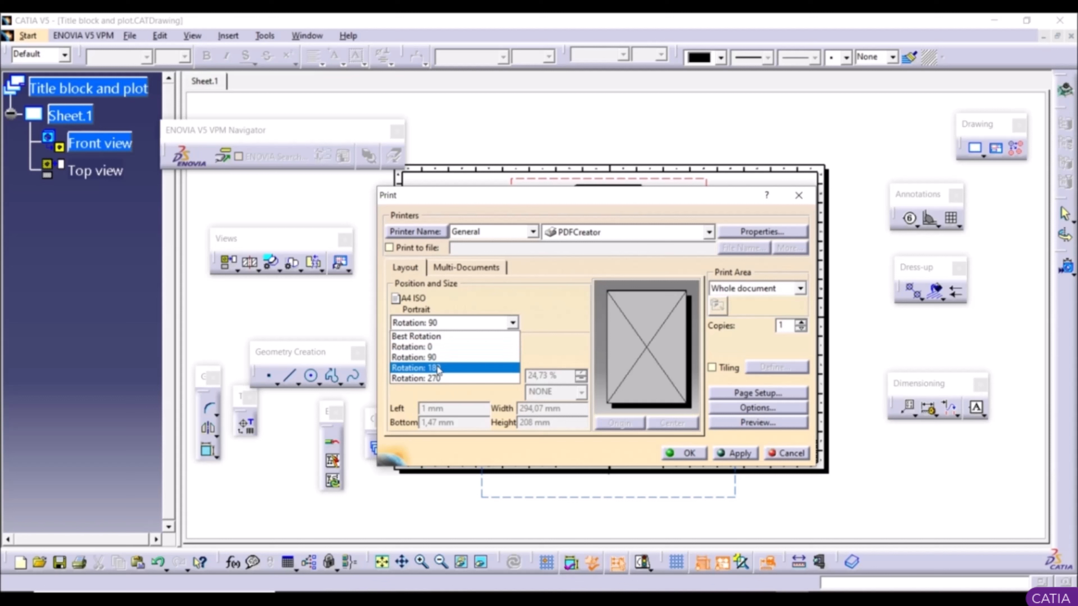
{"action": "left_click", "coordinate": [424, 357]}
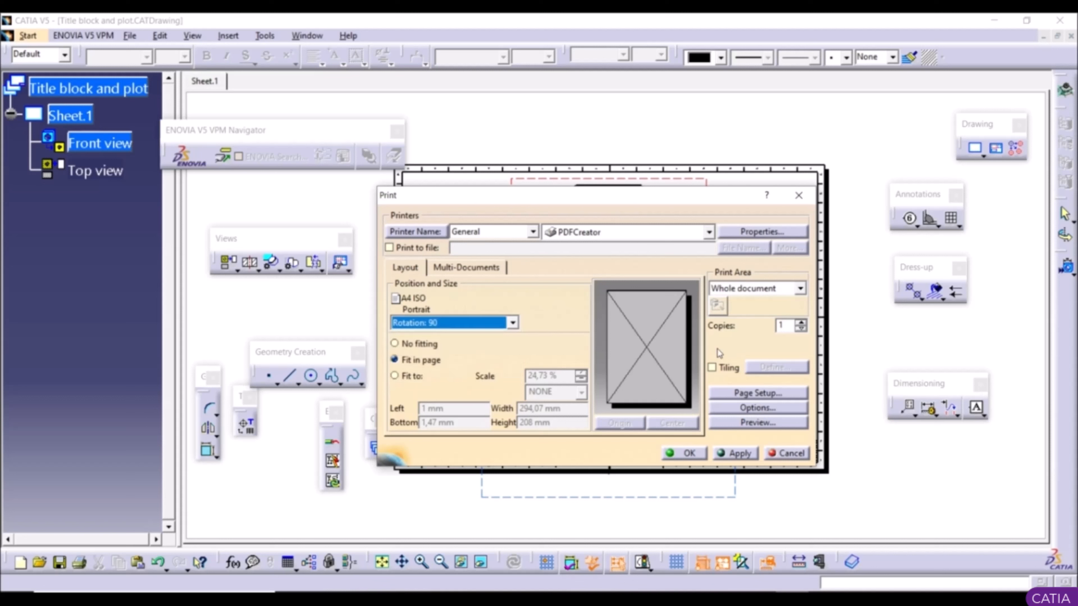
Step: Set the print page setup's paper format to A4 ISO and accept it
{"action": "left_click", "coordinate": [777, 396]}
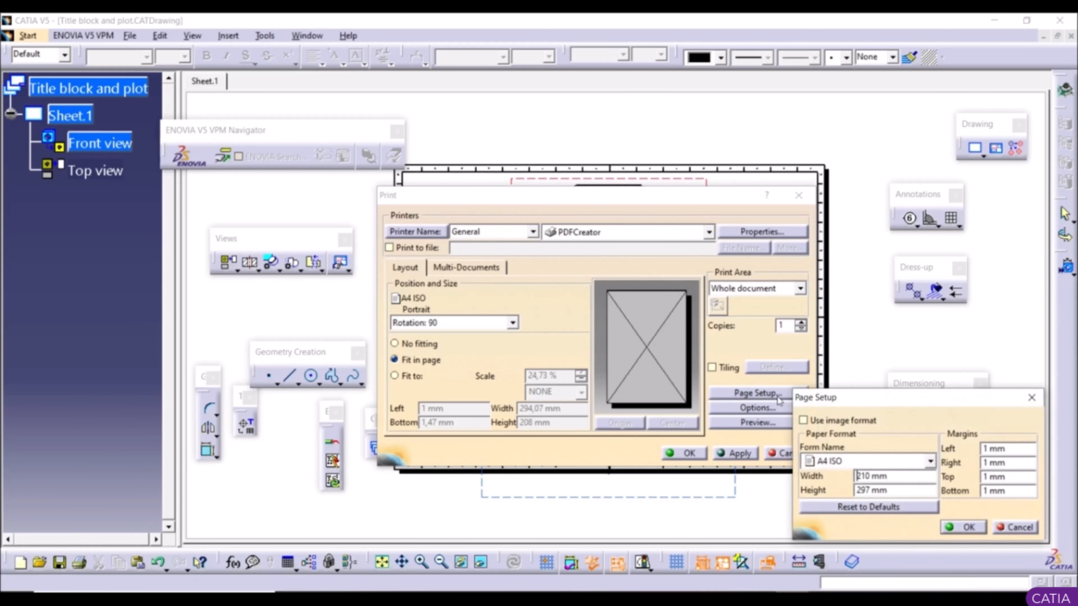
{"action": "left_click_drag", "start_coordinate": [882, 404], "coordinate": [701, 209]}
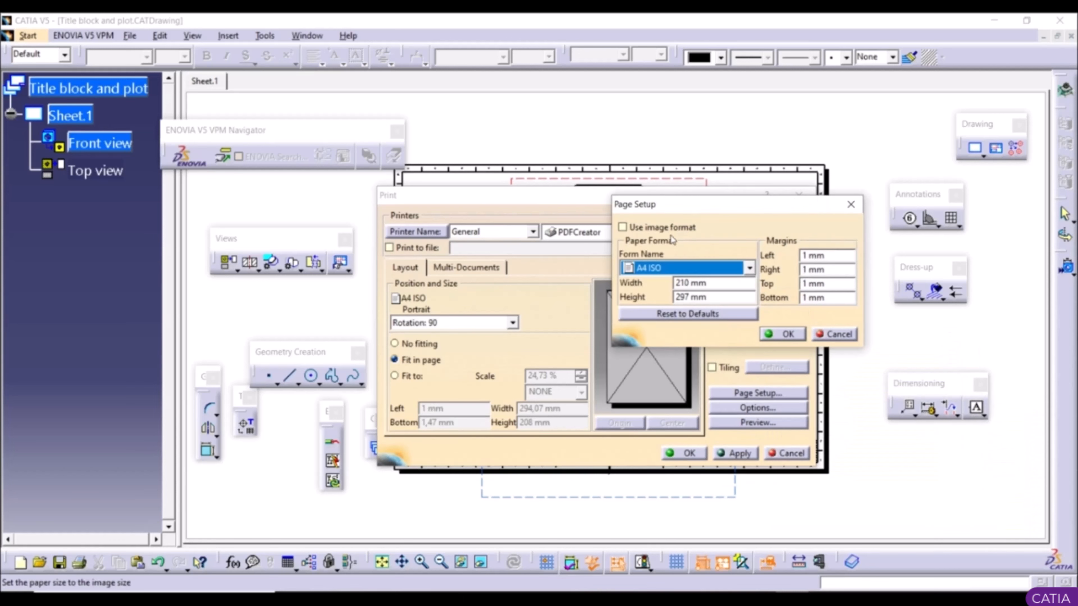
{"action": "left_click", "coordinate": [673, 270]}
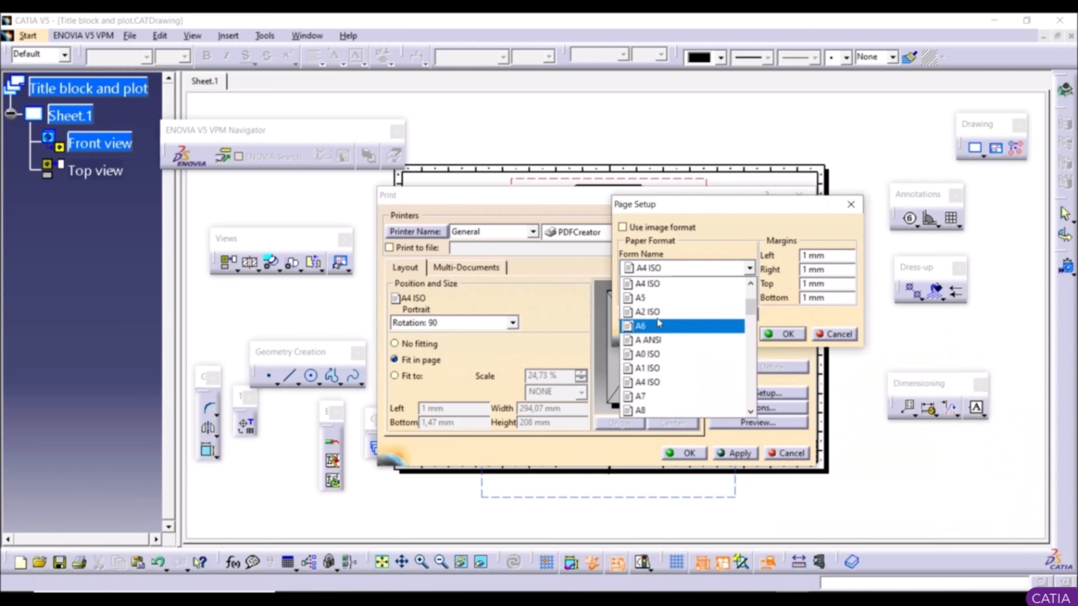
{"action": "left_click", "coordinate": [681, 283]}
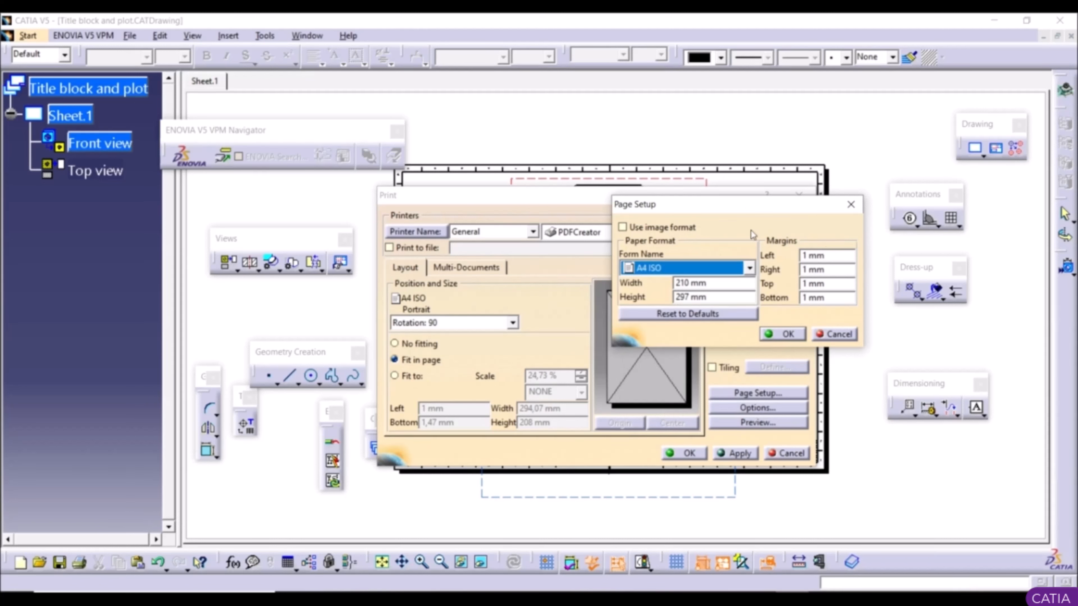
{"action": "left_click", "coordinate": [783, 334]}
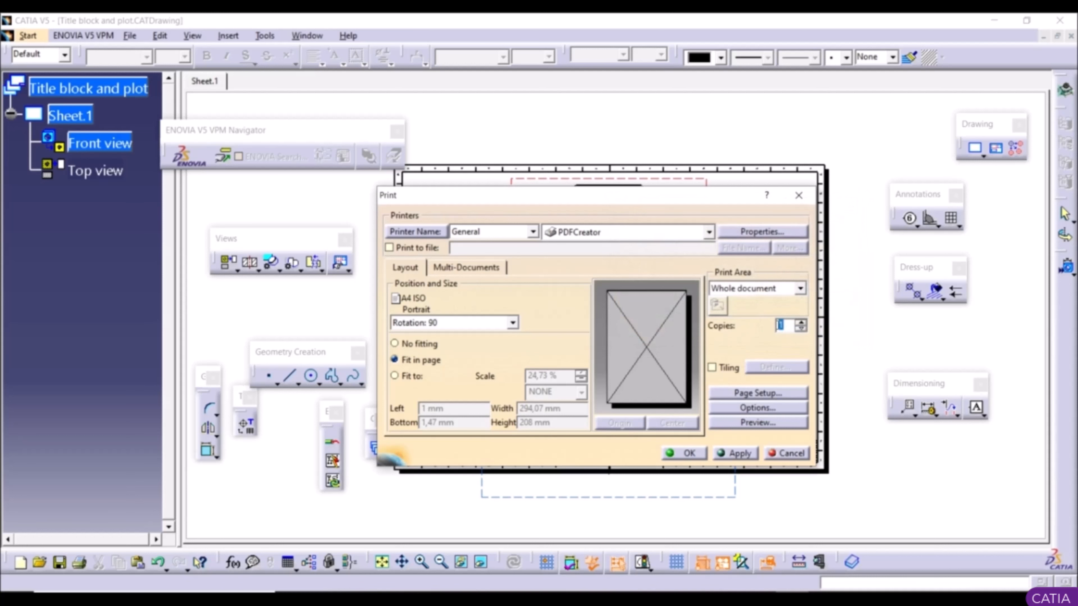
Step: Preview the printed sheet, close the preview and send the drawing to PDFCreator
{"action": "left_click", "coordinate": [768, 425]}
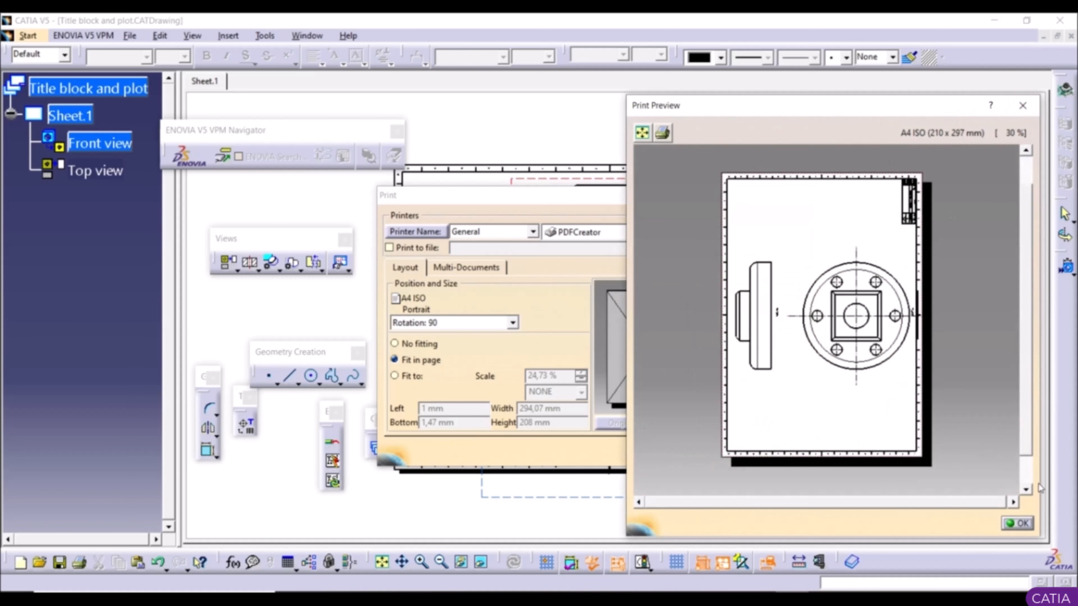
{"action": "left_click", "coordinate": [1016, 523]}
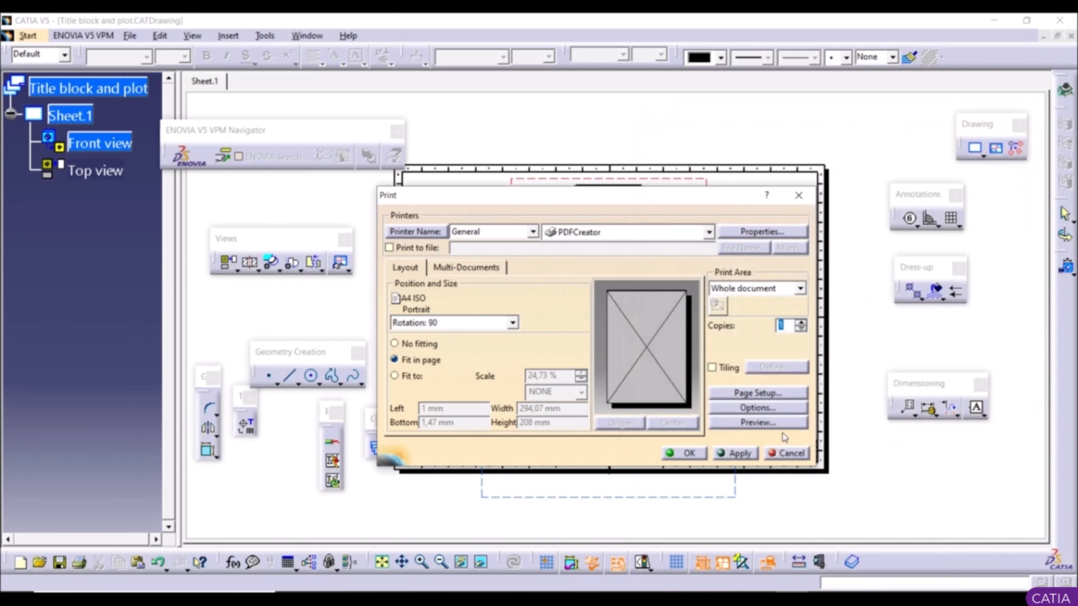
{"action": "left_click", "coordinate": [691, 453]}
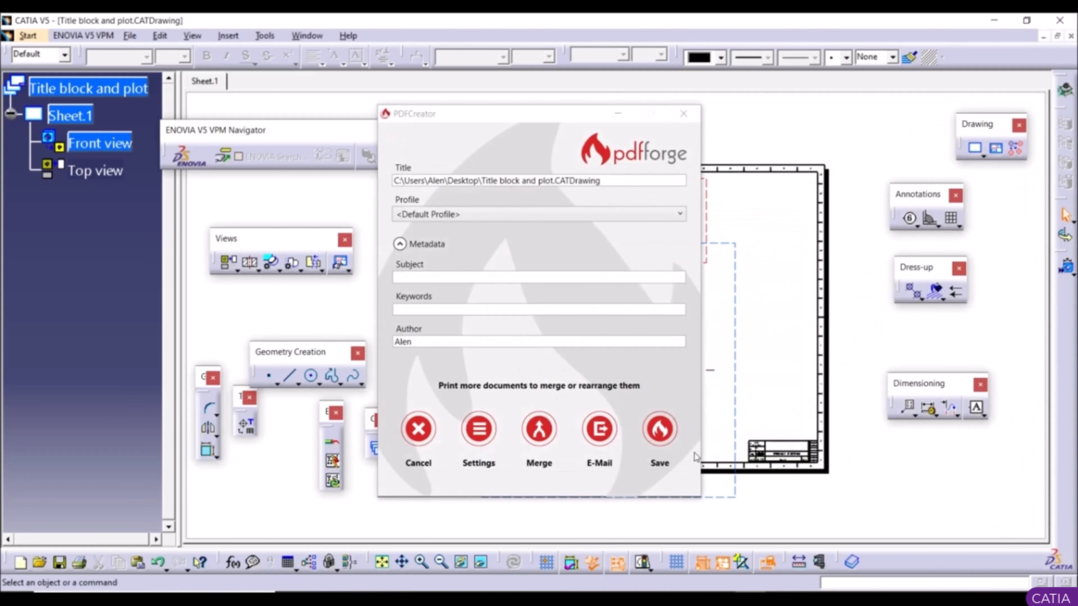
Step: Title the PDF My Drawing and save it as a PDF file in the desktop folder (Radna površina)
{"action": "left_click", "coordinate": [605, 179]}
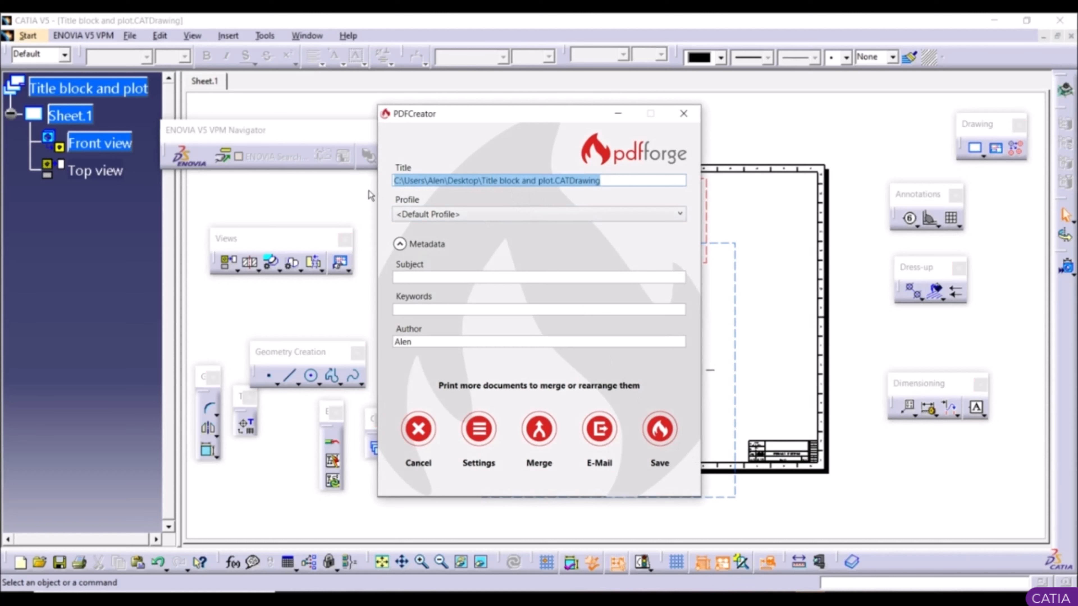
{"action": "type", "text": "My Drawing"}
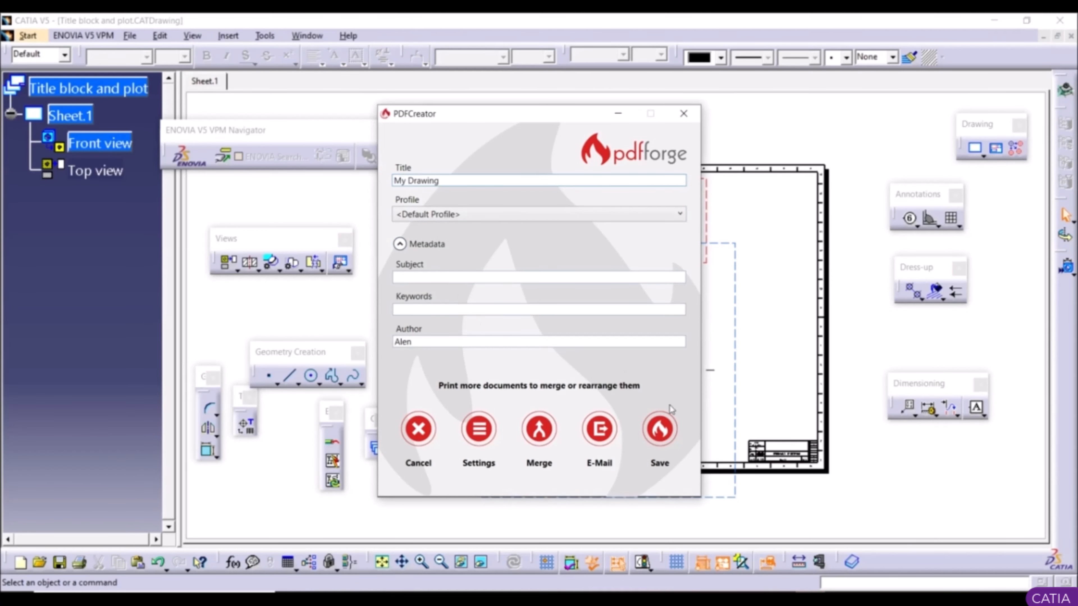
{"action": "left_click", "coordinate": [659, 429]}
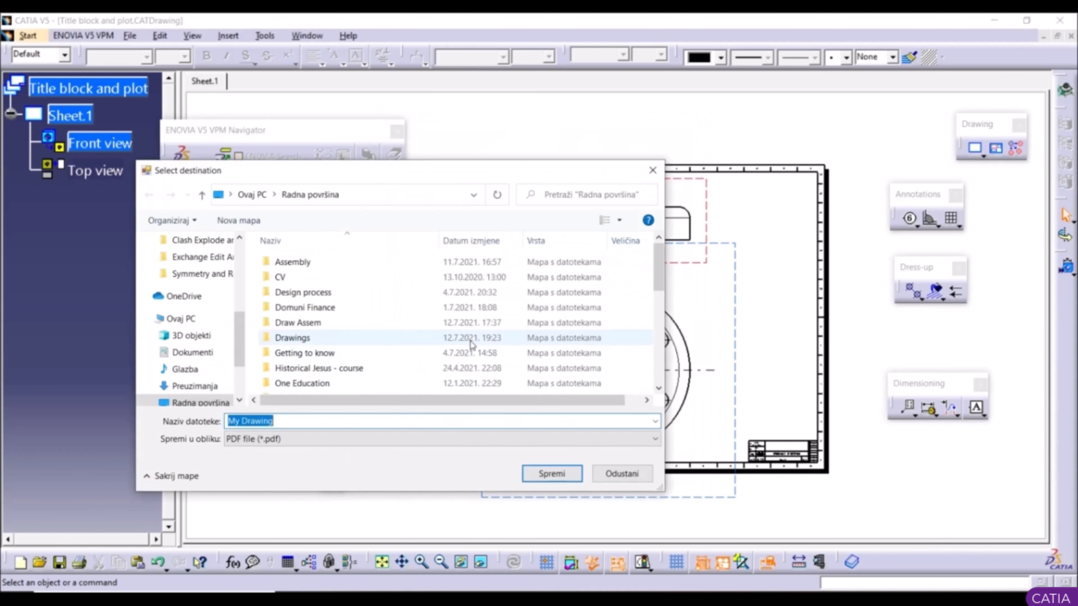
{"action": "left_click", "coordinate": [184, 369]}
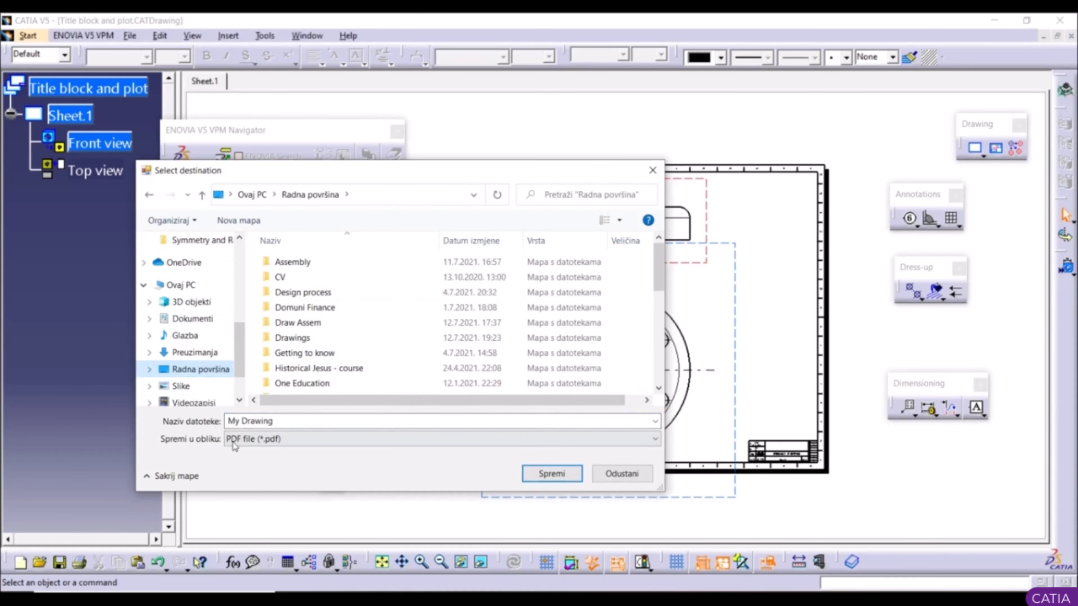
{"action": "left_click", "coordinate": [543, 478]}
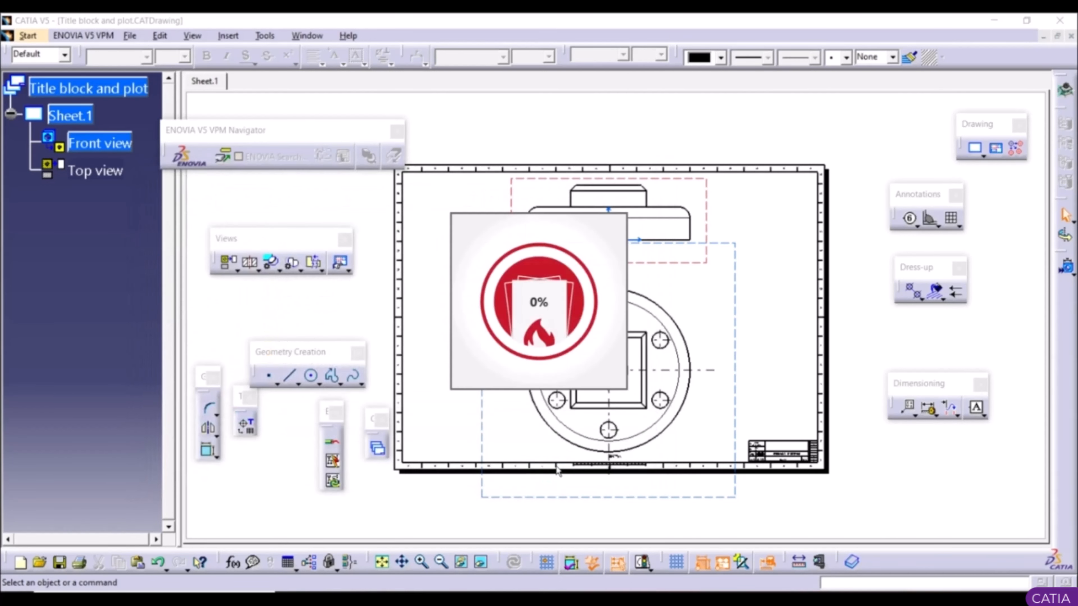